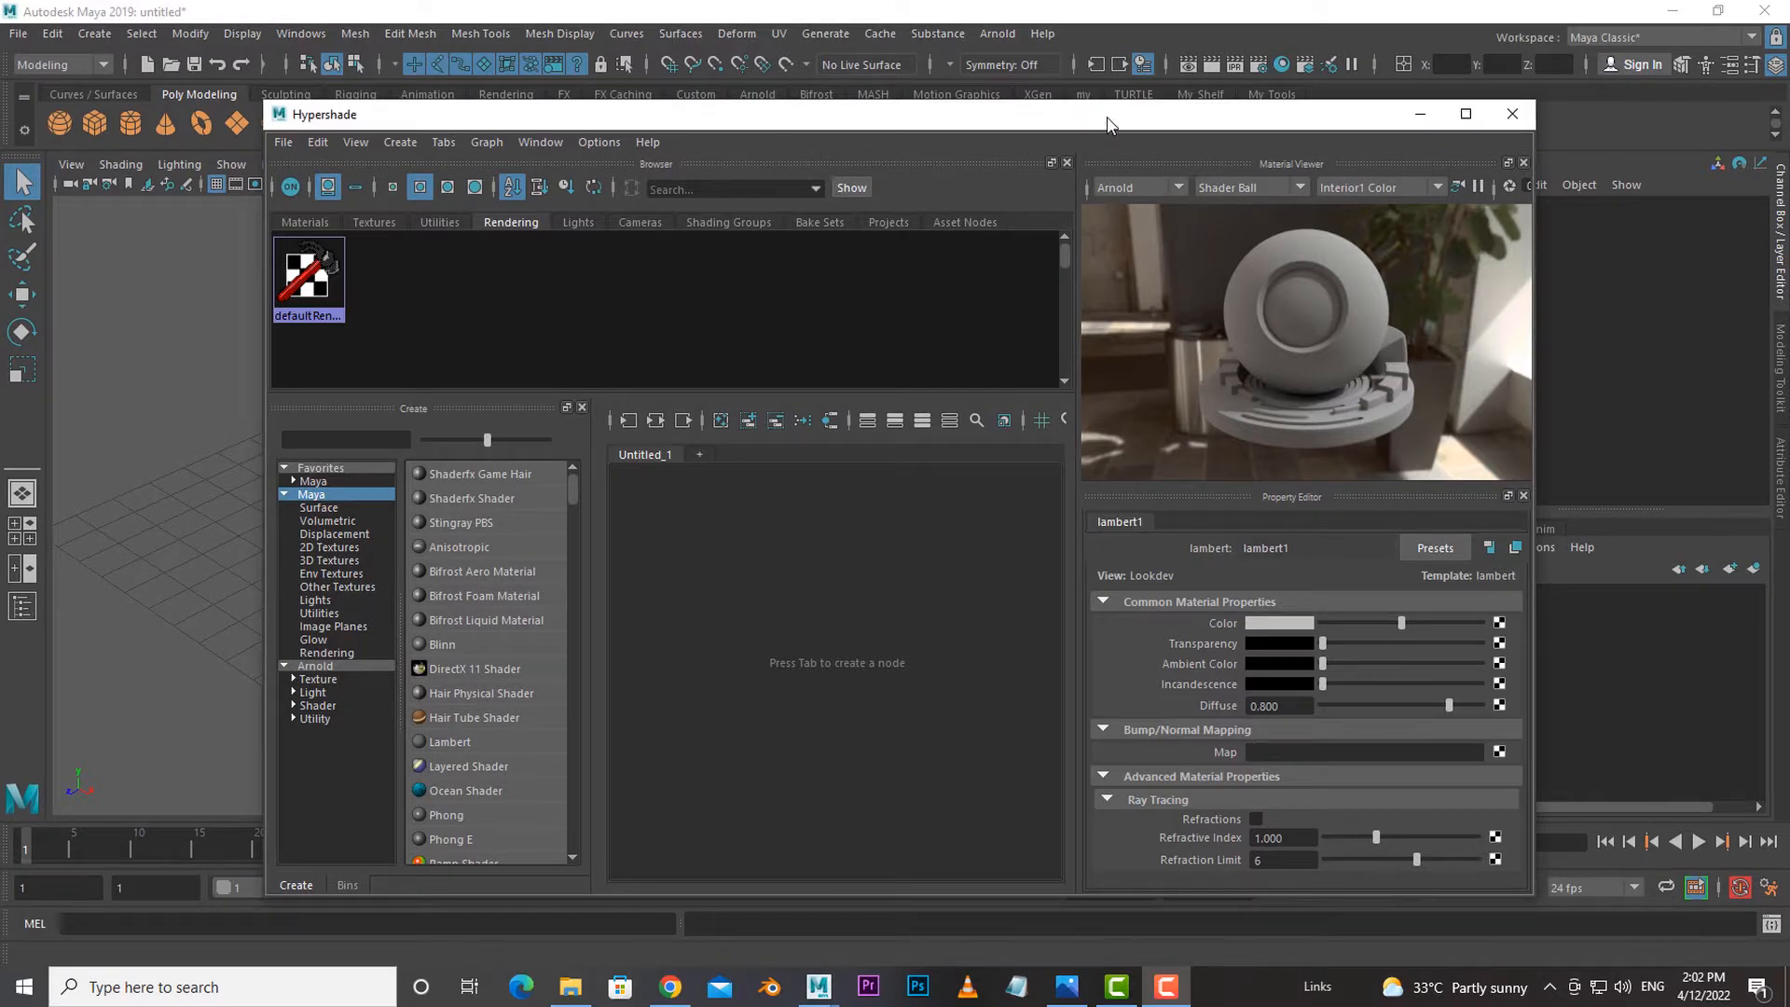
Close the Hypershade, reopen it briefly over the viewport, and close it again.
left_click(1515, 112)
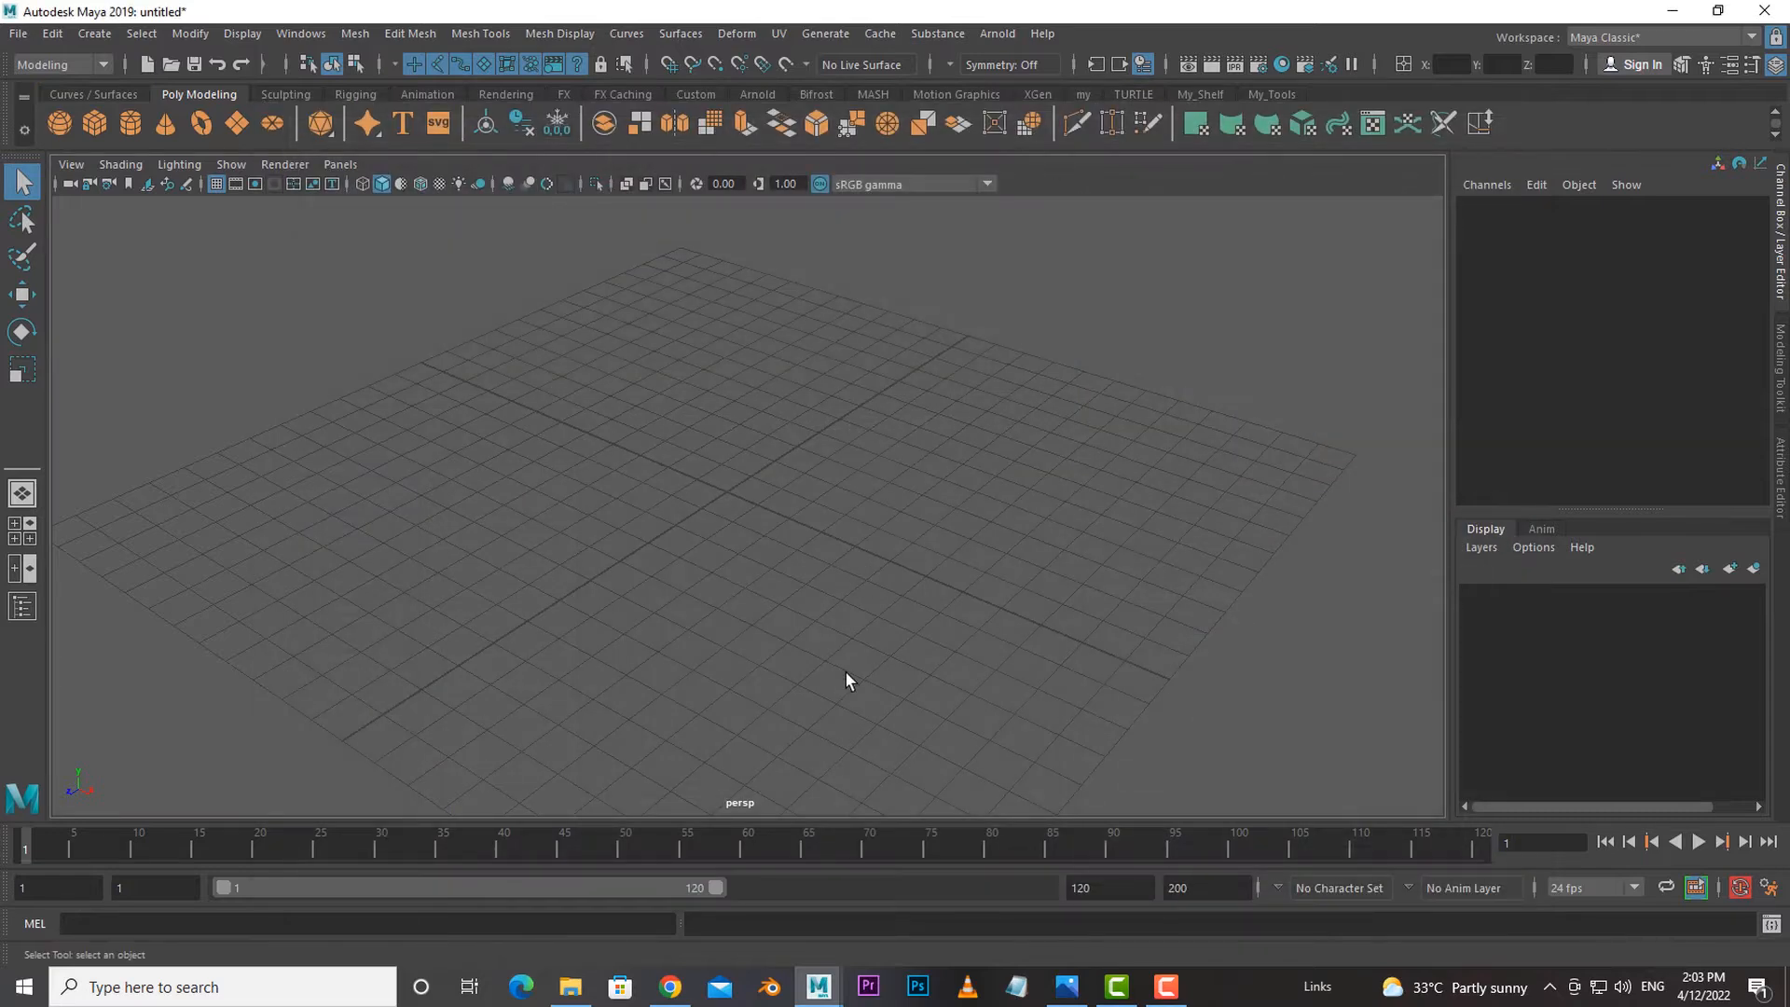
left_click_drag(847, 680, 850, 692, "alt")
left_click(1285, 64)
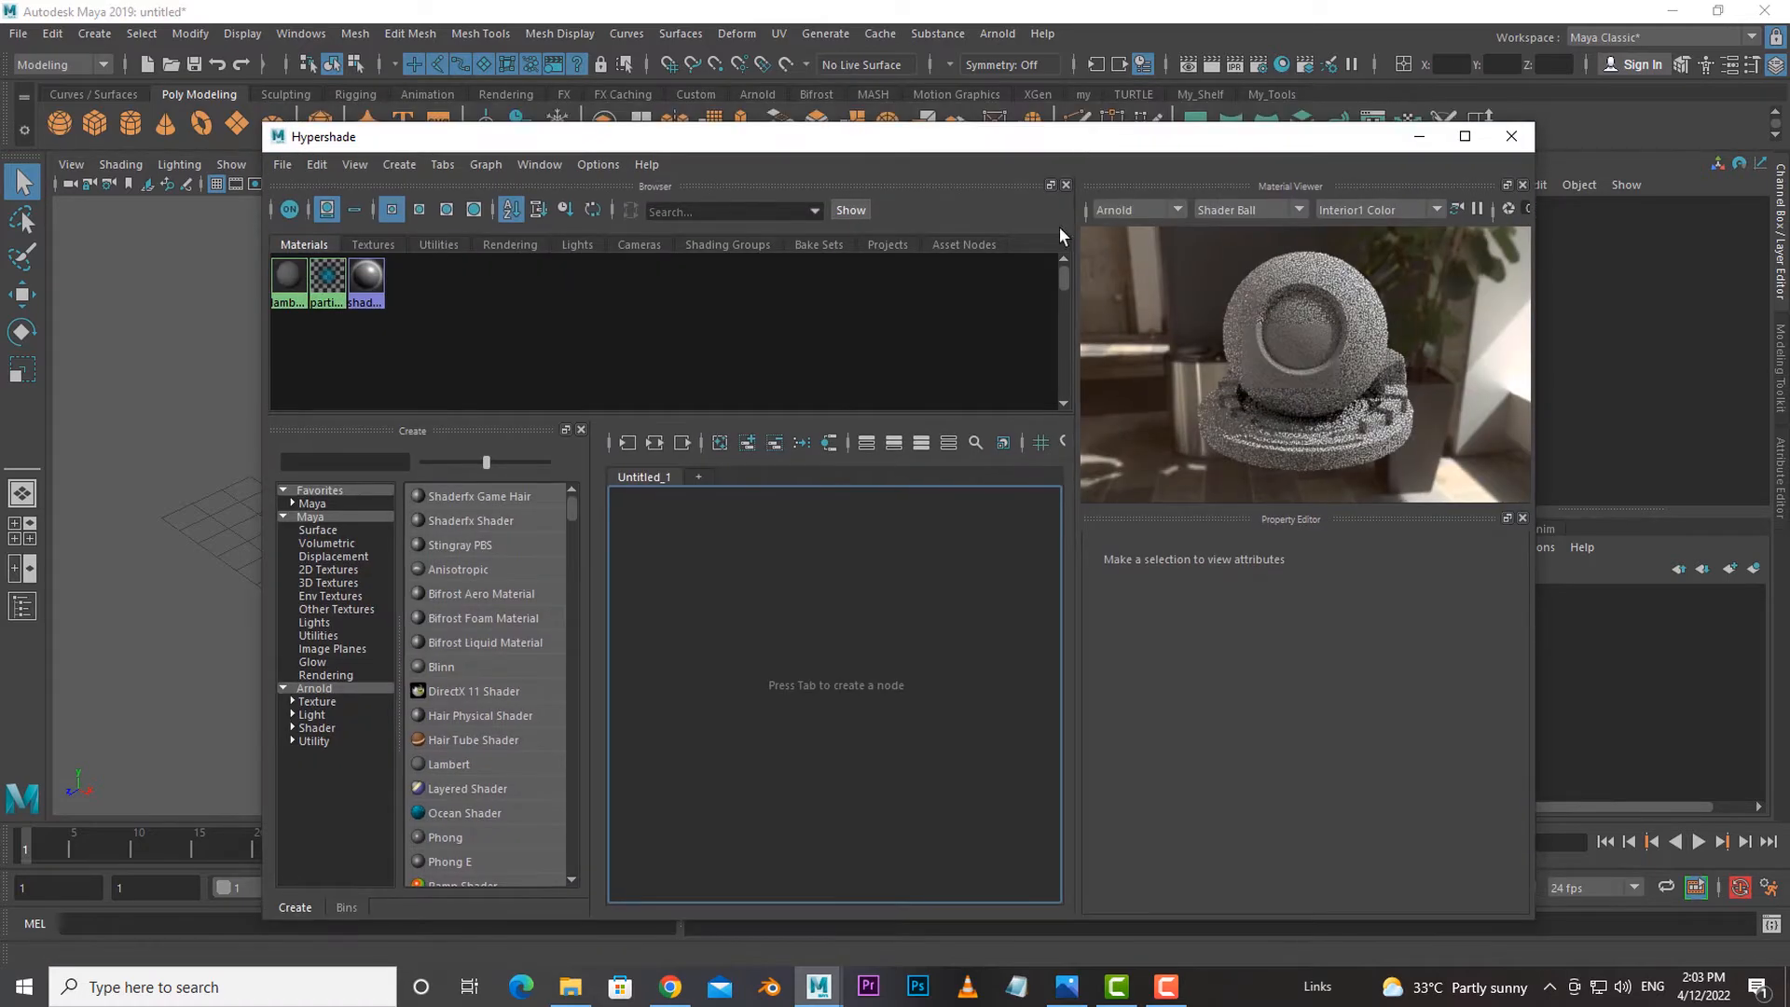
left_click(1510, 137)
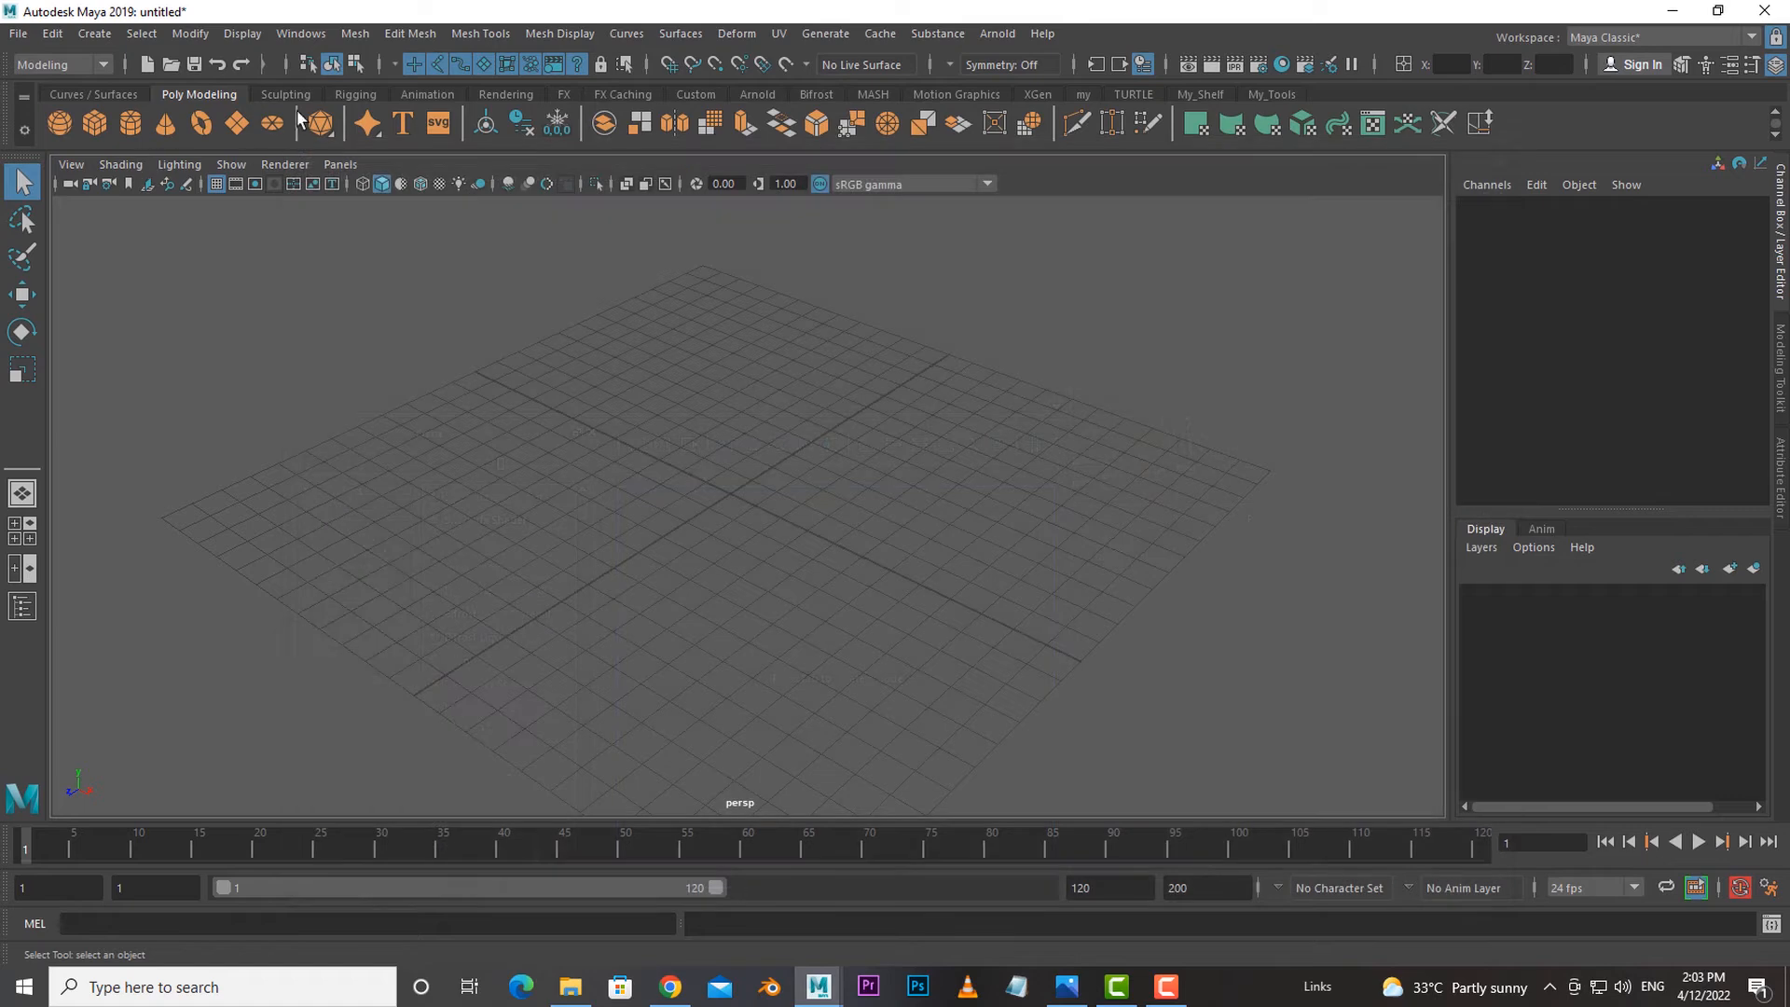
Open the Hypershade from the rendering editors, maximize and restore its window, and minimize it.
left_click(300, 33)
mouse_move(339, 206)
mouse_move(438, 166)
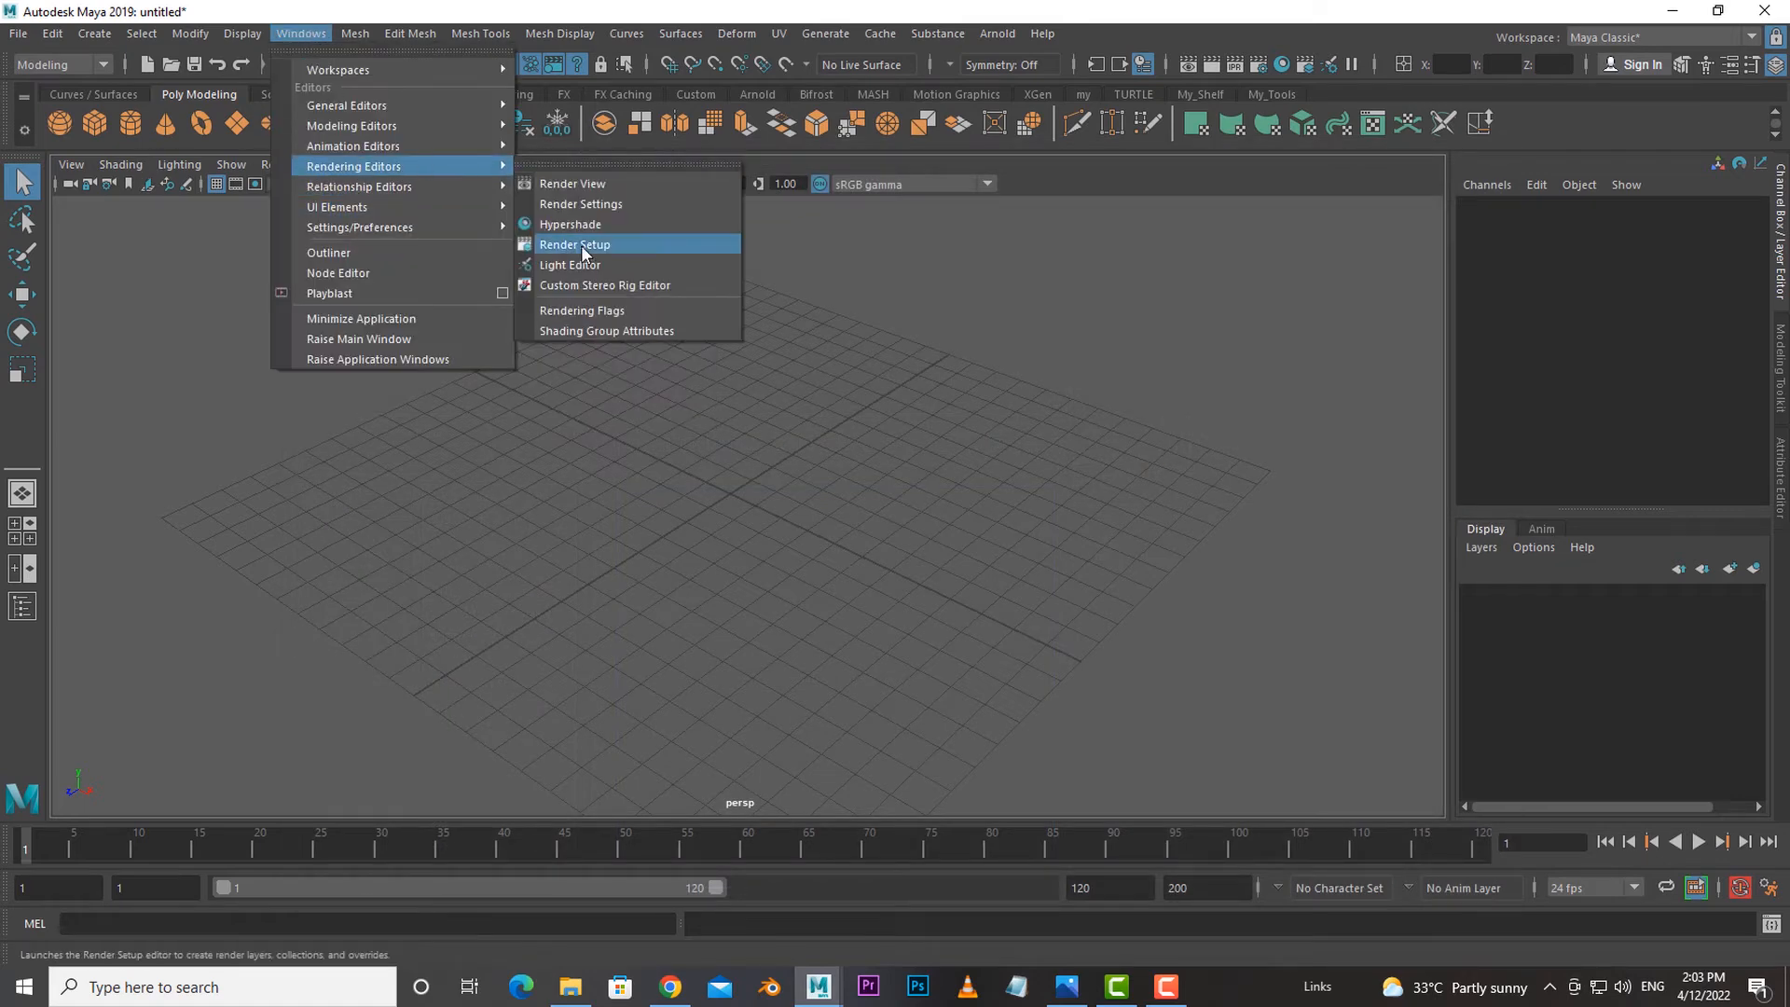
left_click(563, 225)
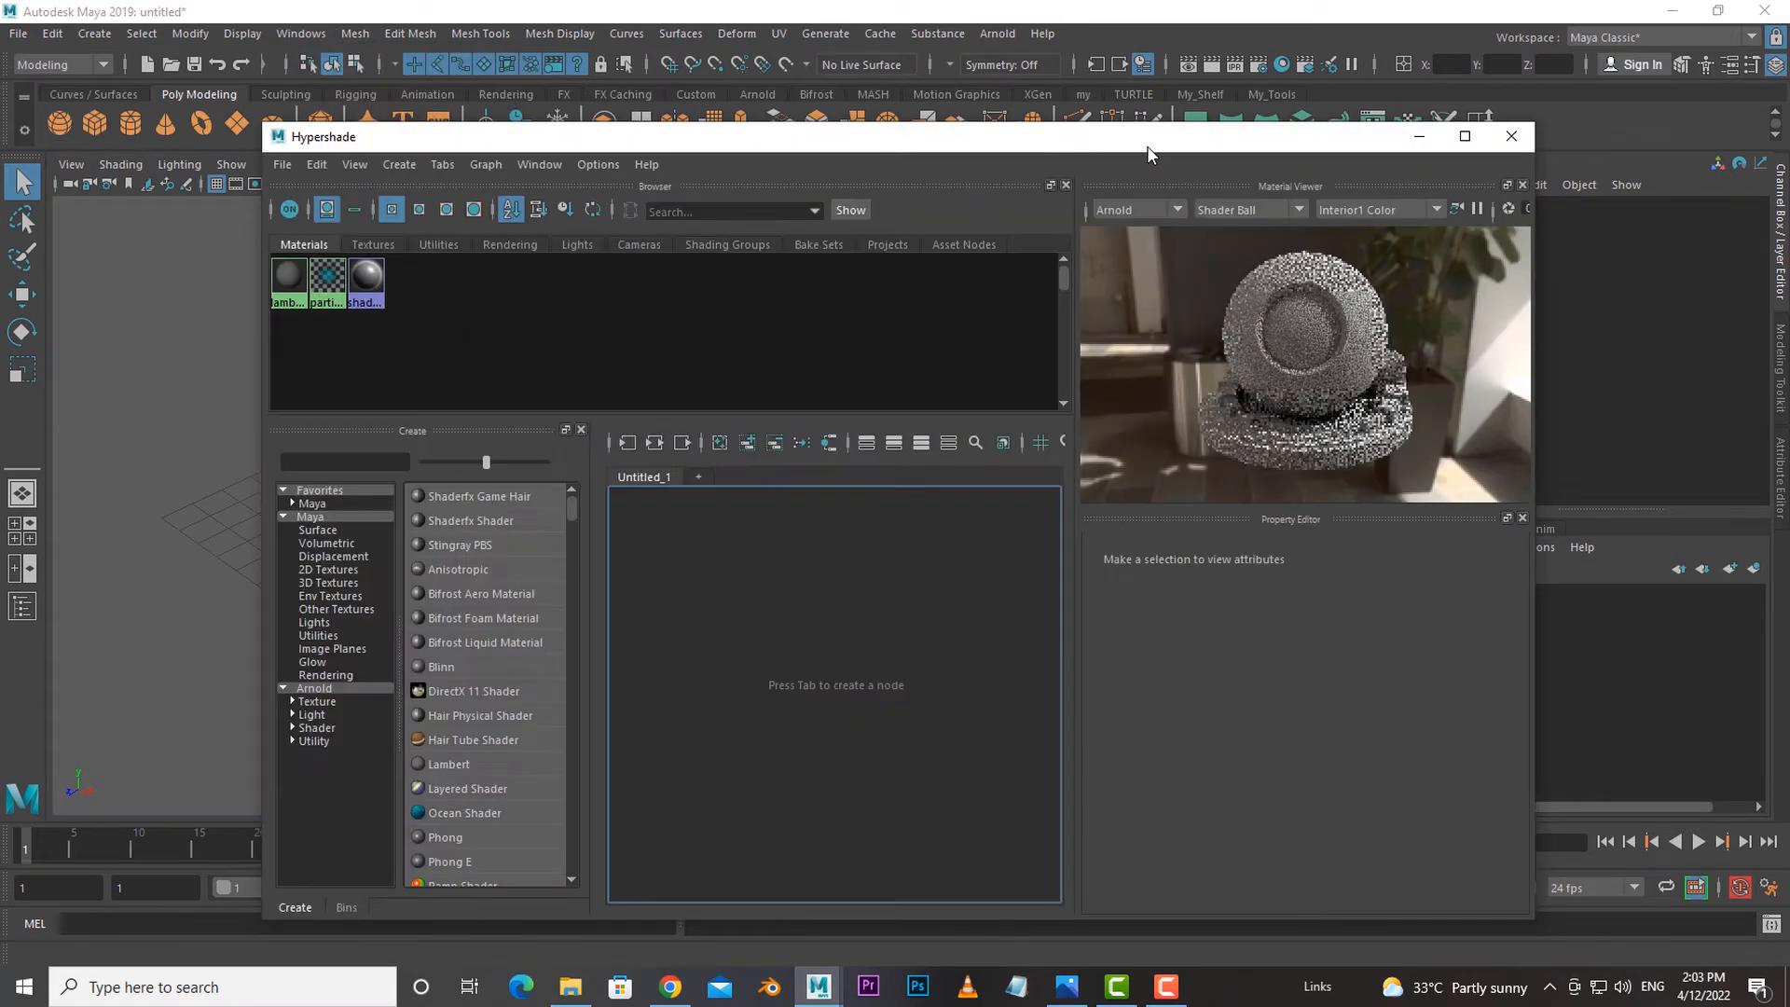
left_click_drag(1147, 146, 1161, 162)
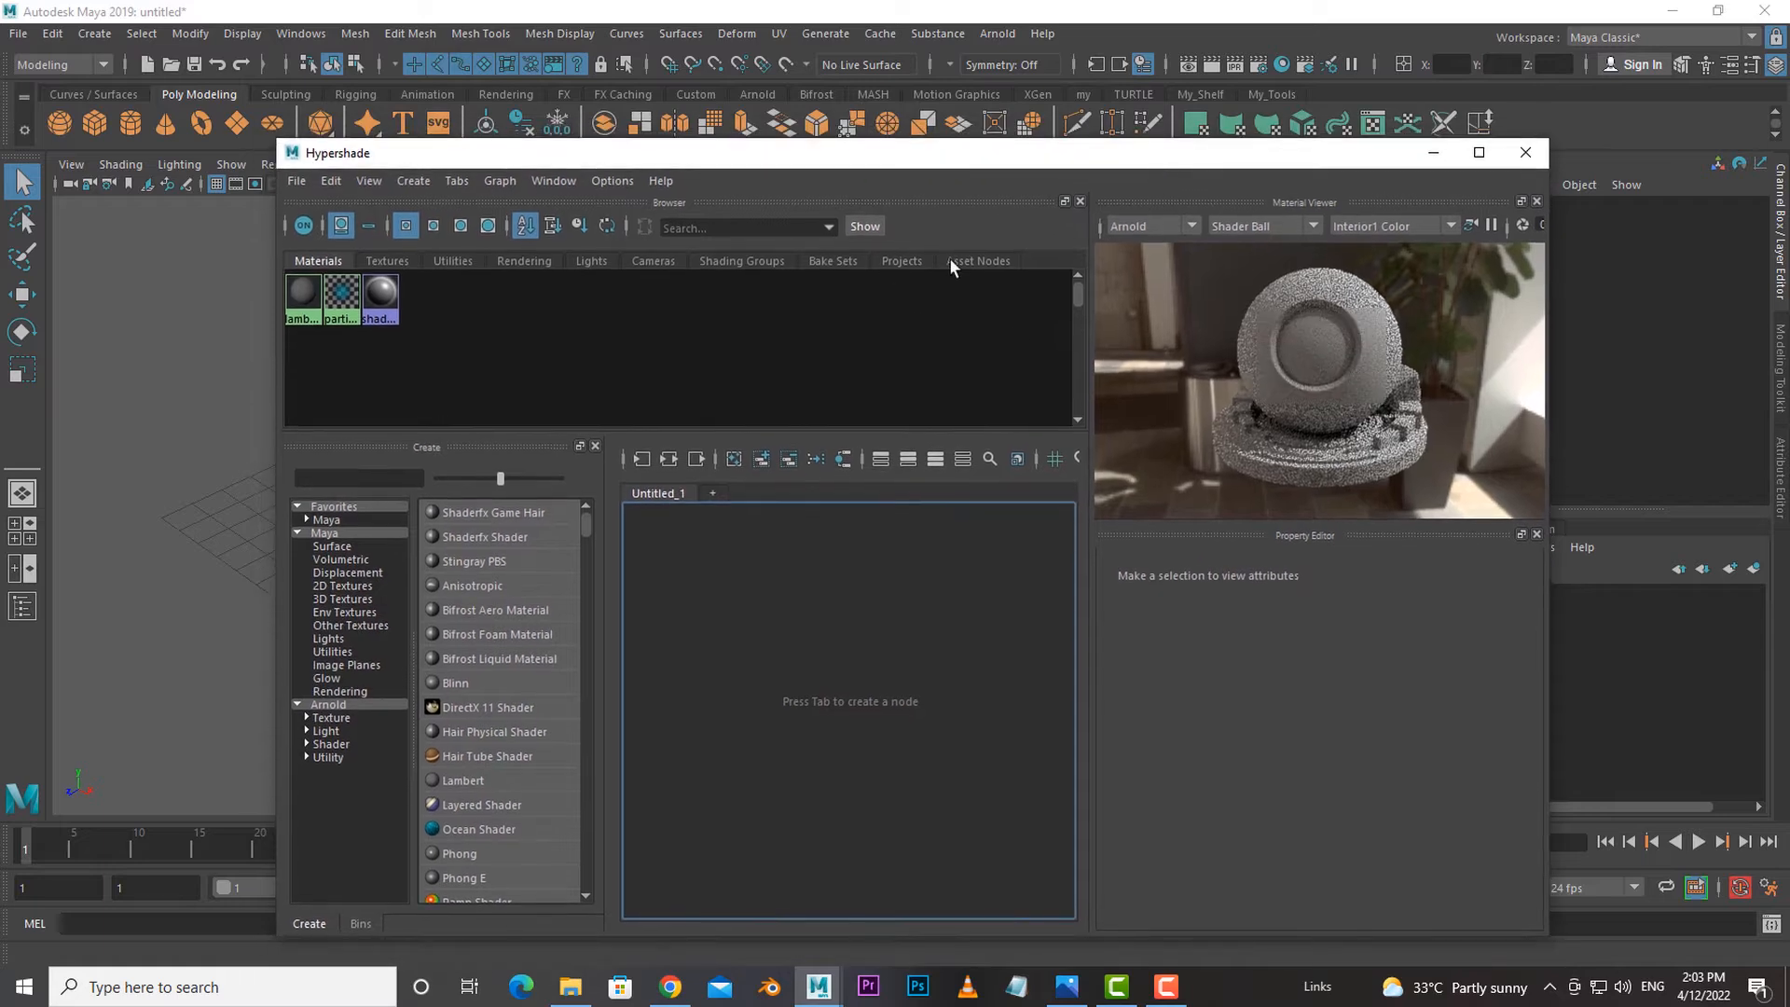
left_click(1479, 152)
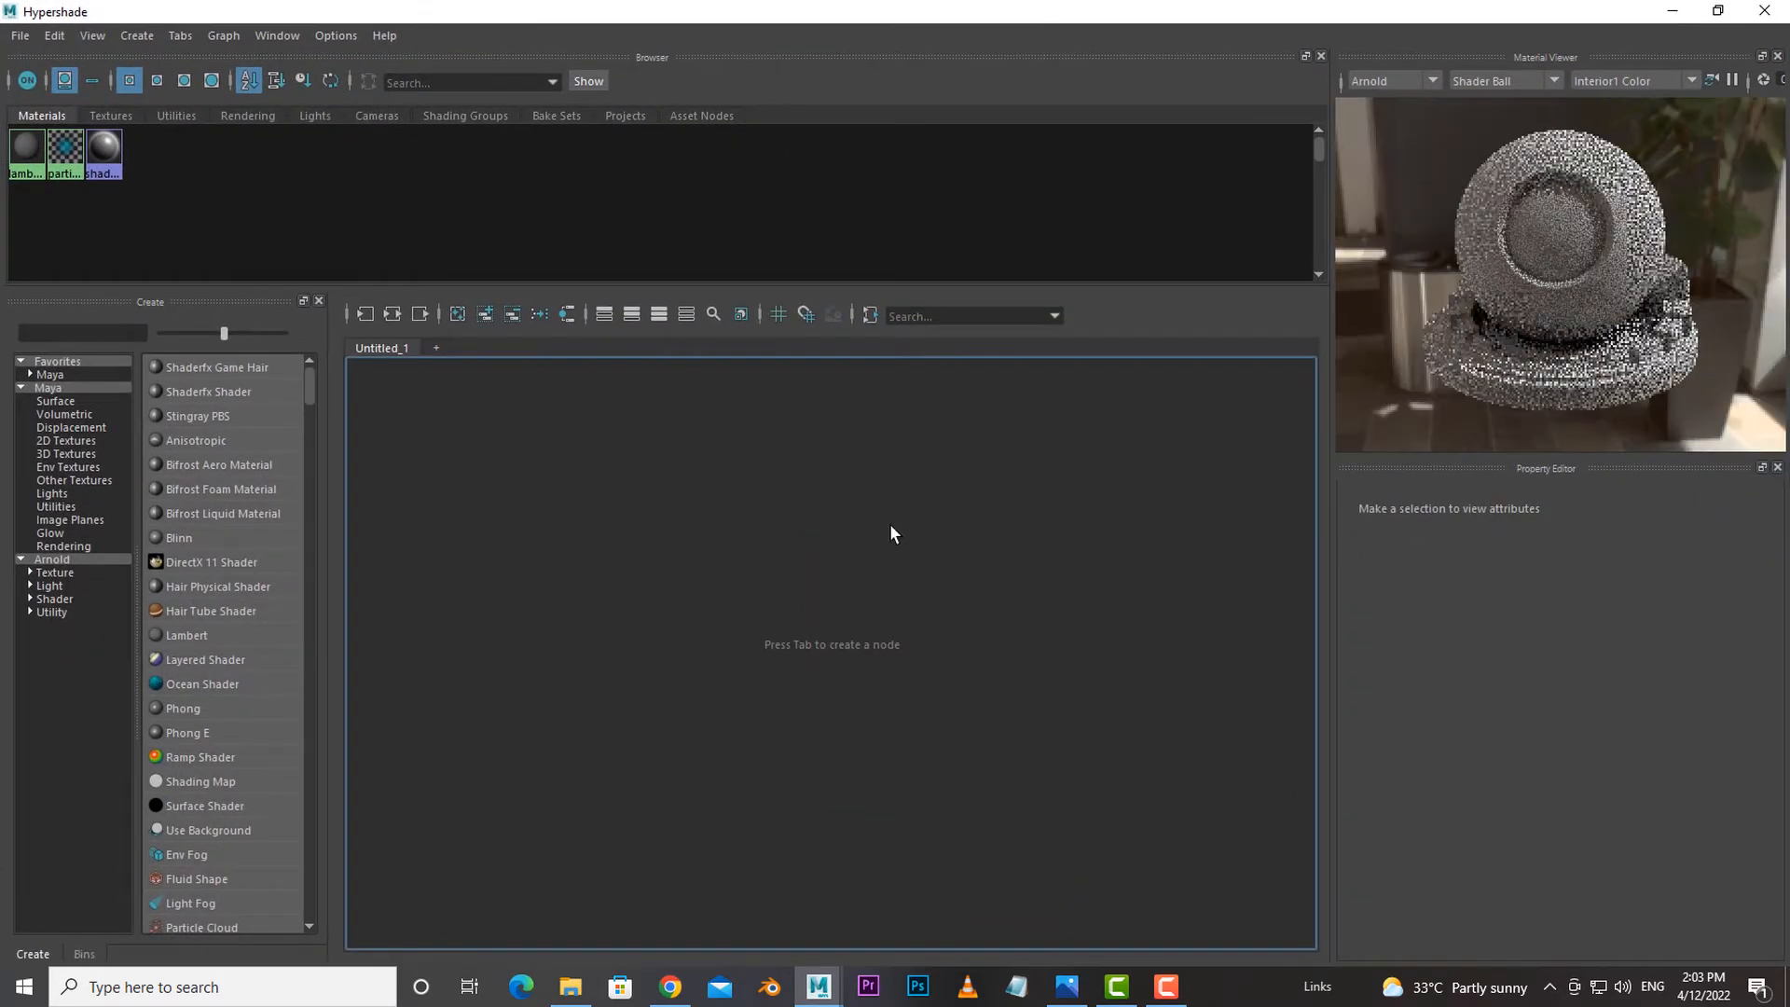
left_click(1718, 10)
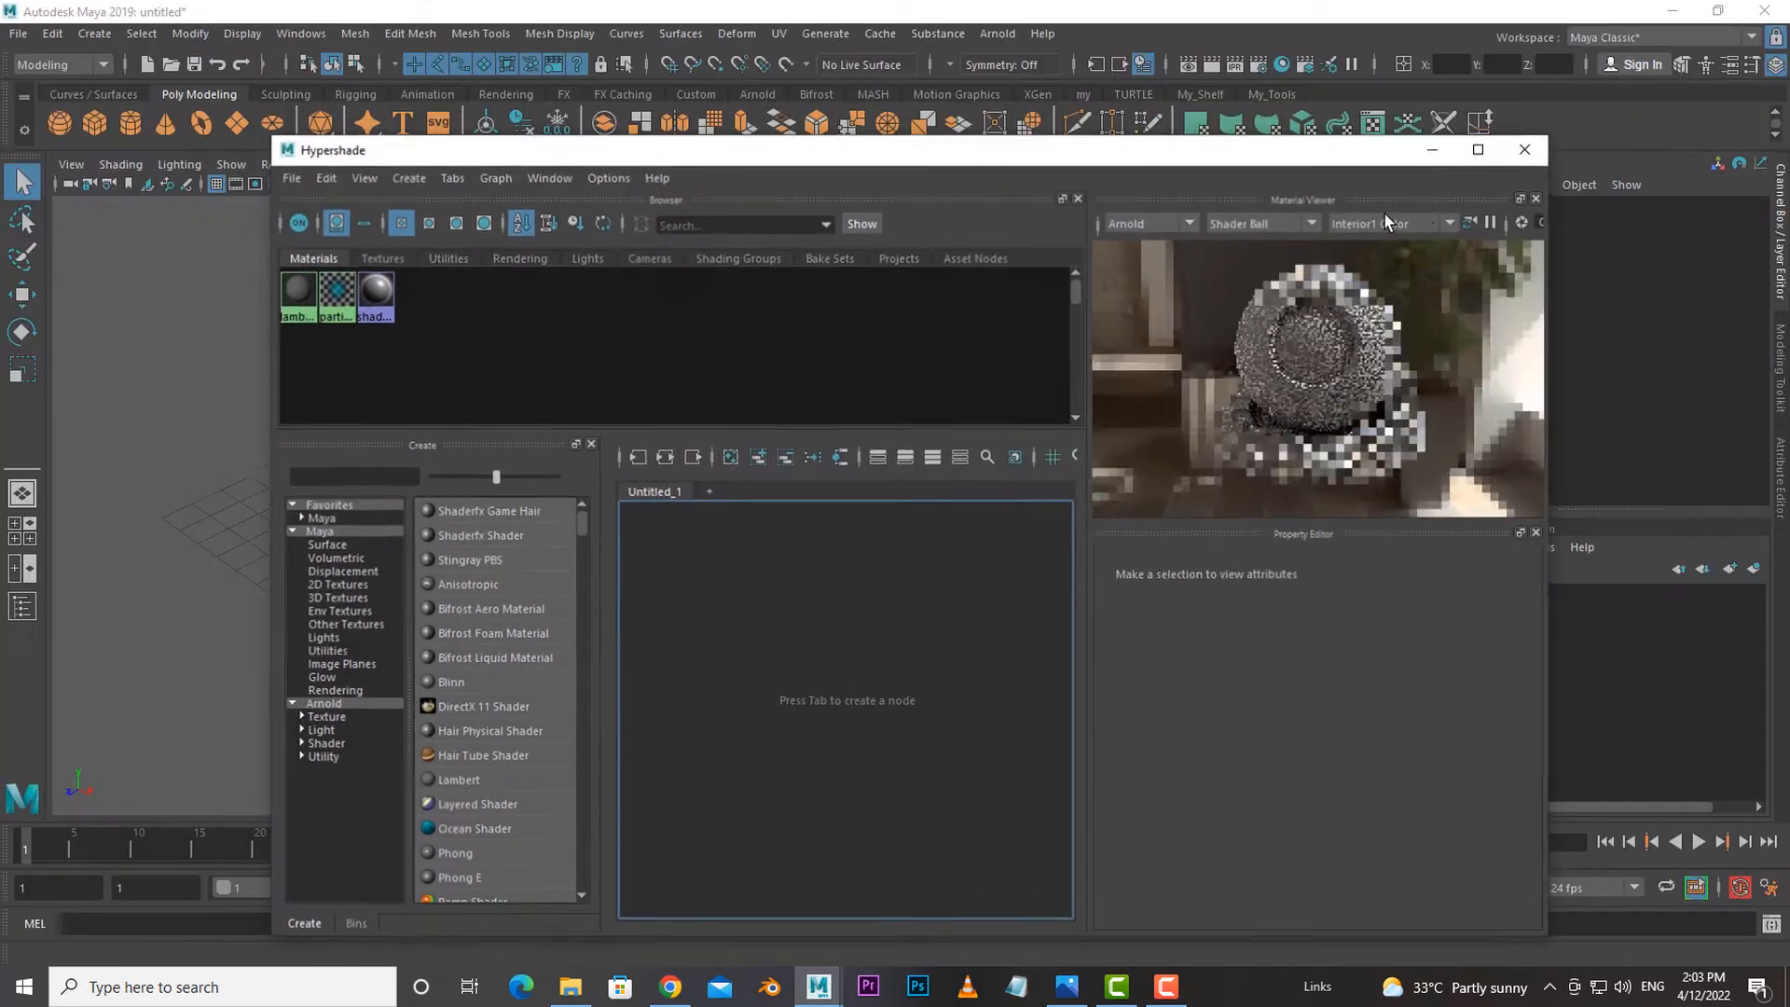
left_click(1436, 152)
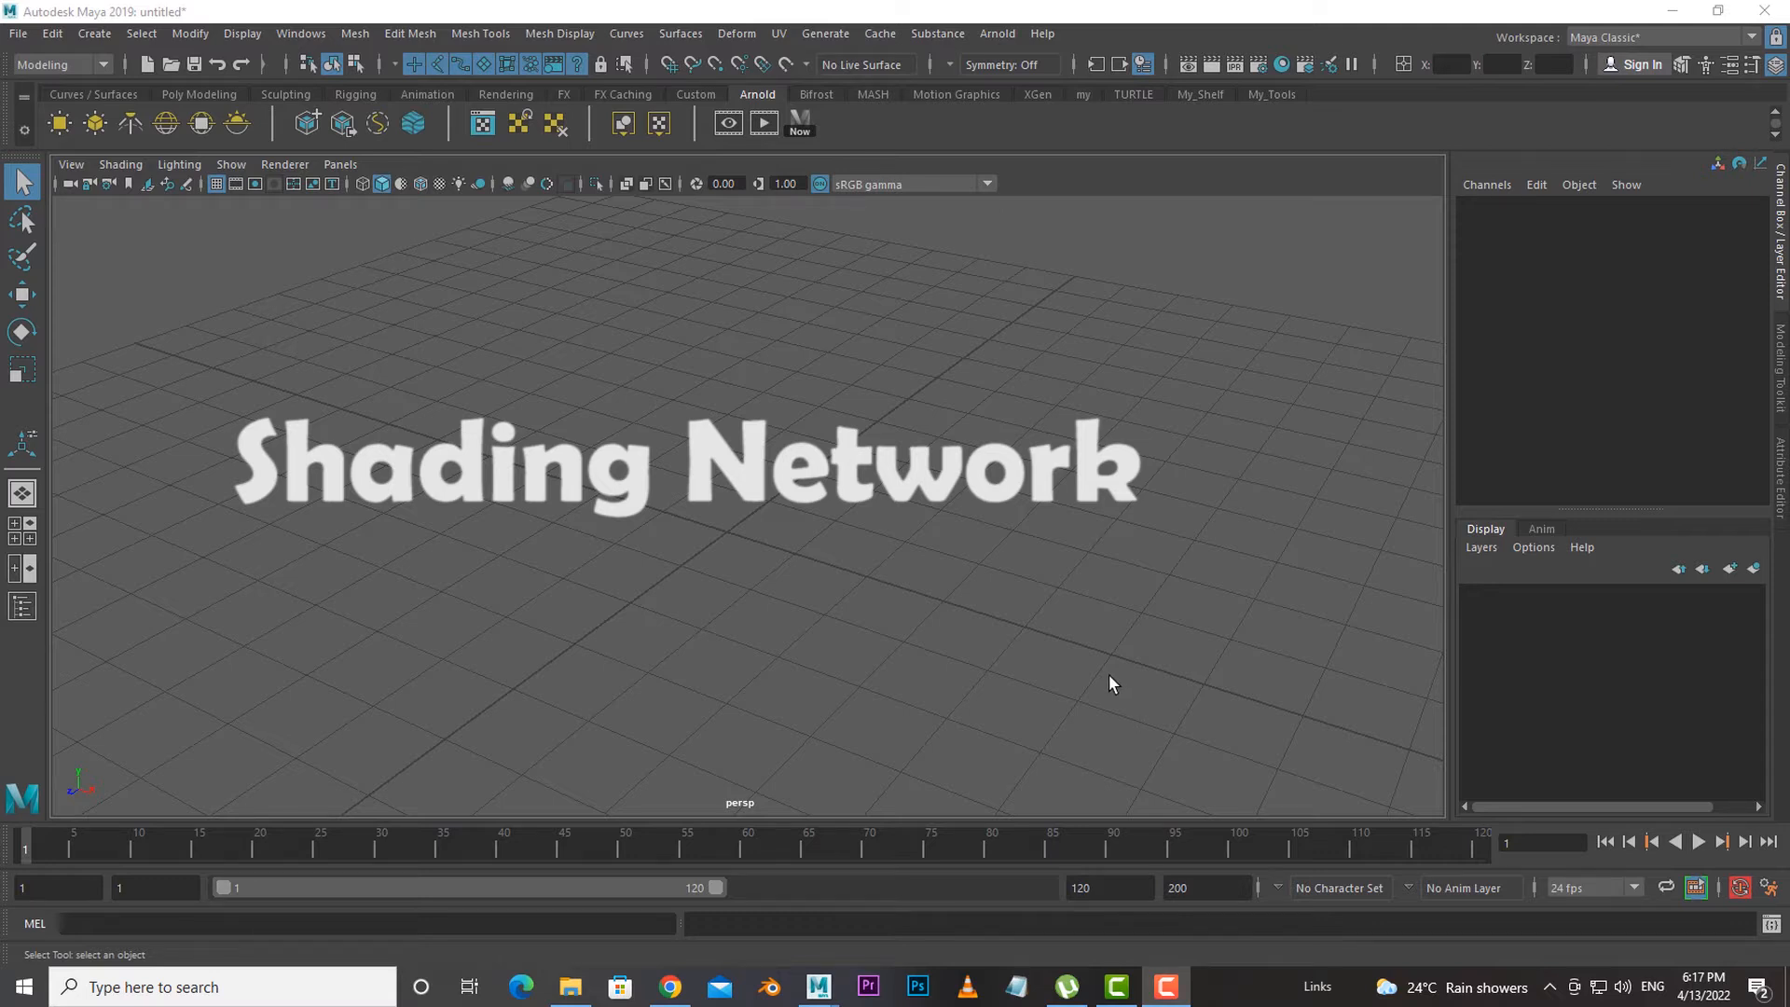
left_click_drag(1146, 672, 1220, 664, "alt")
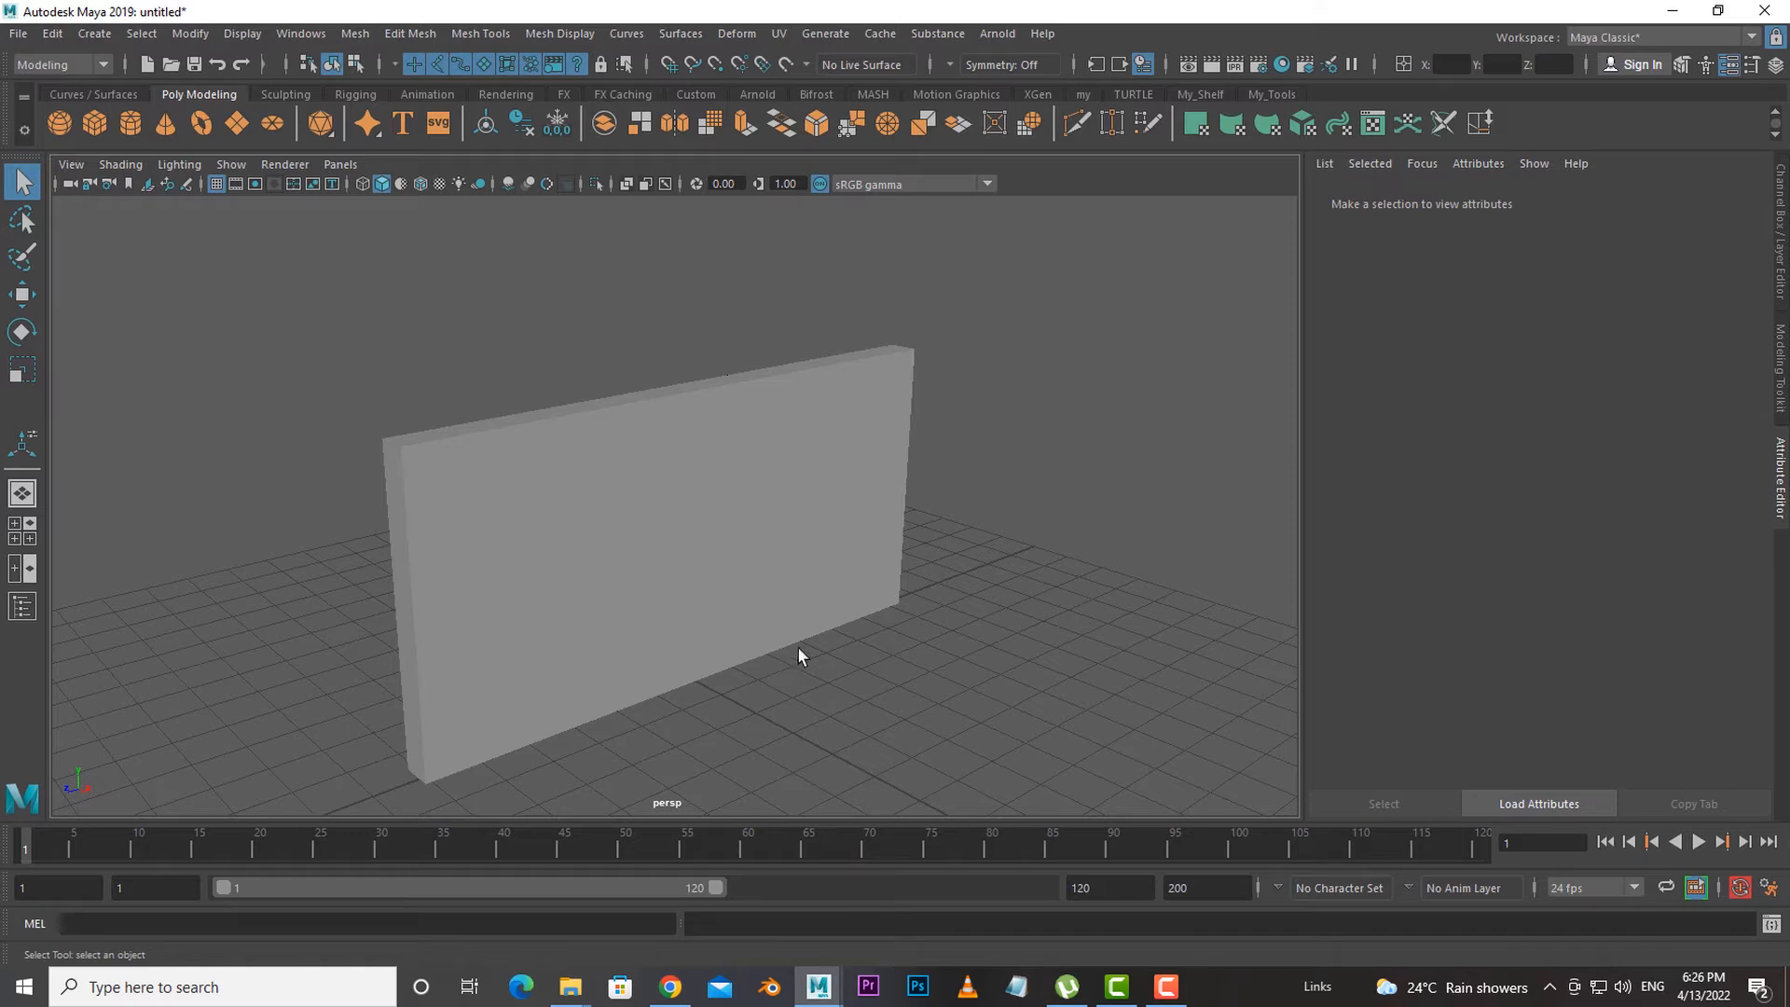
left_click_drag(834, 667, 798, 681, "alt")
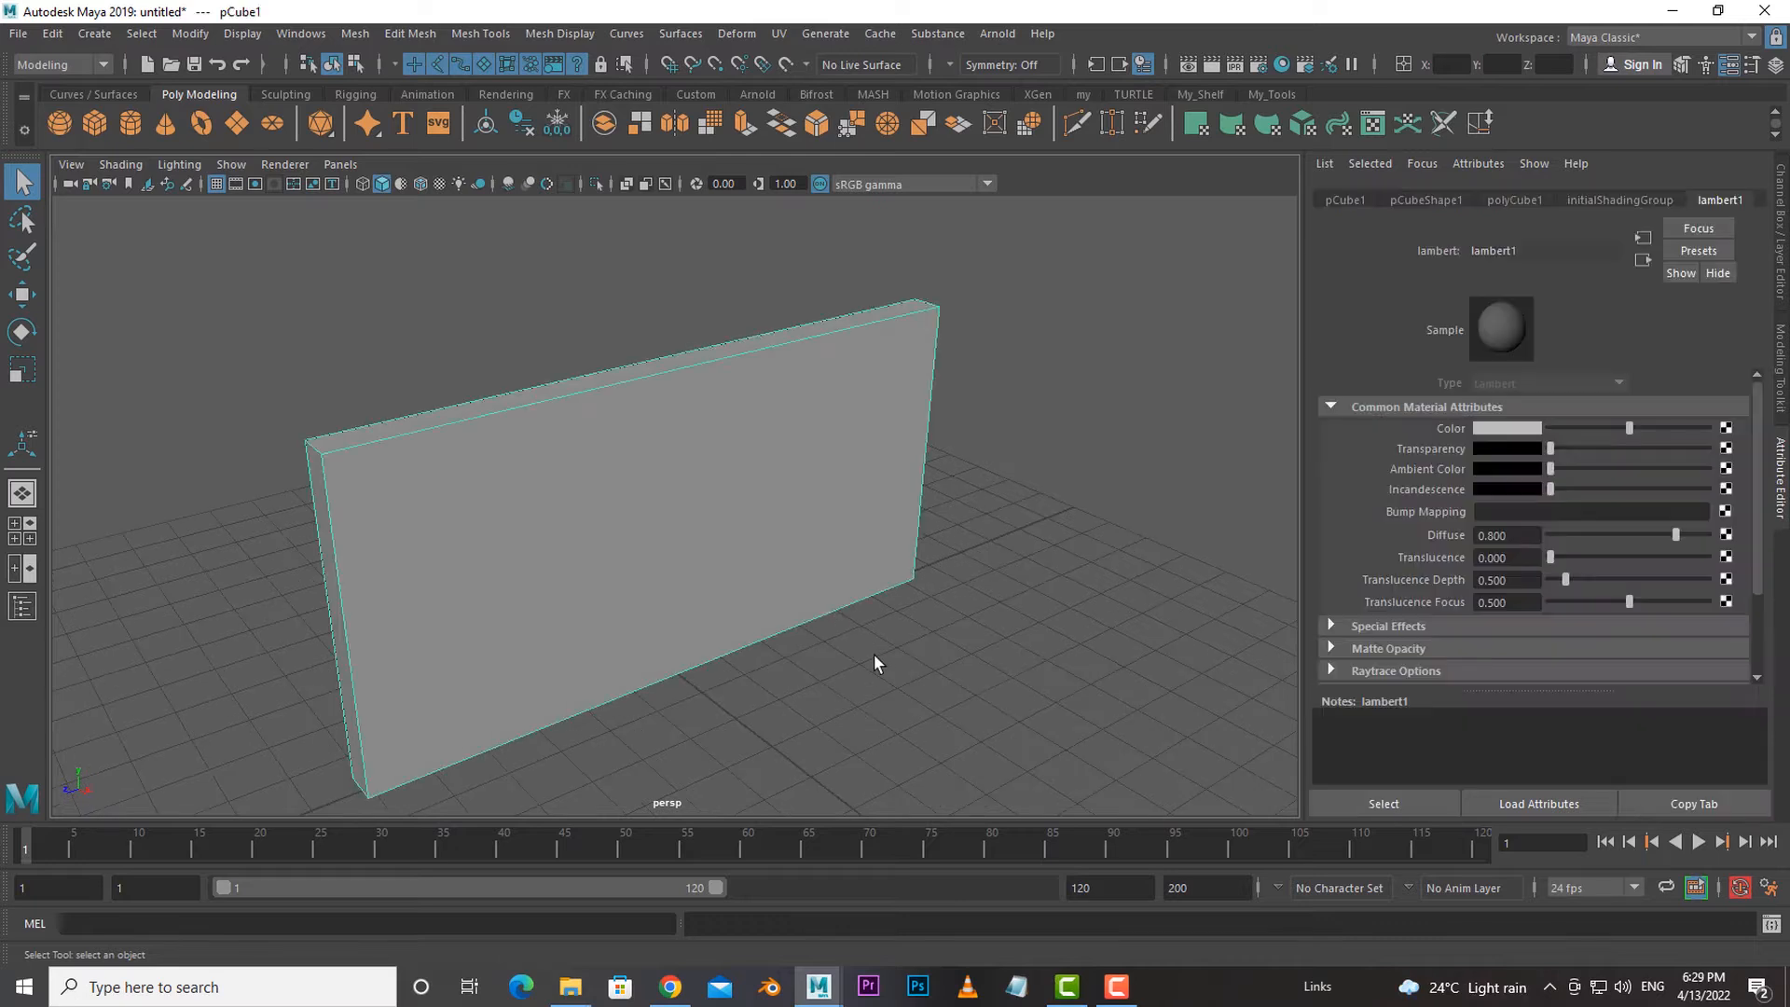
left_click_drag(874, 652, 923, 687, "alt")
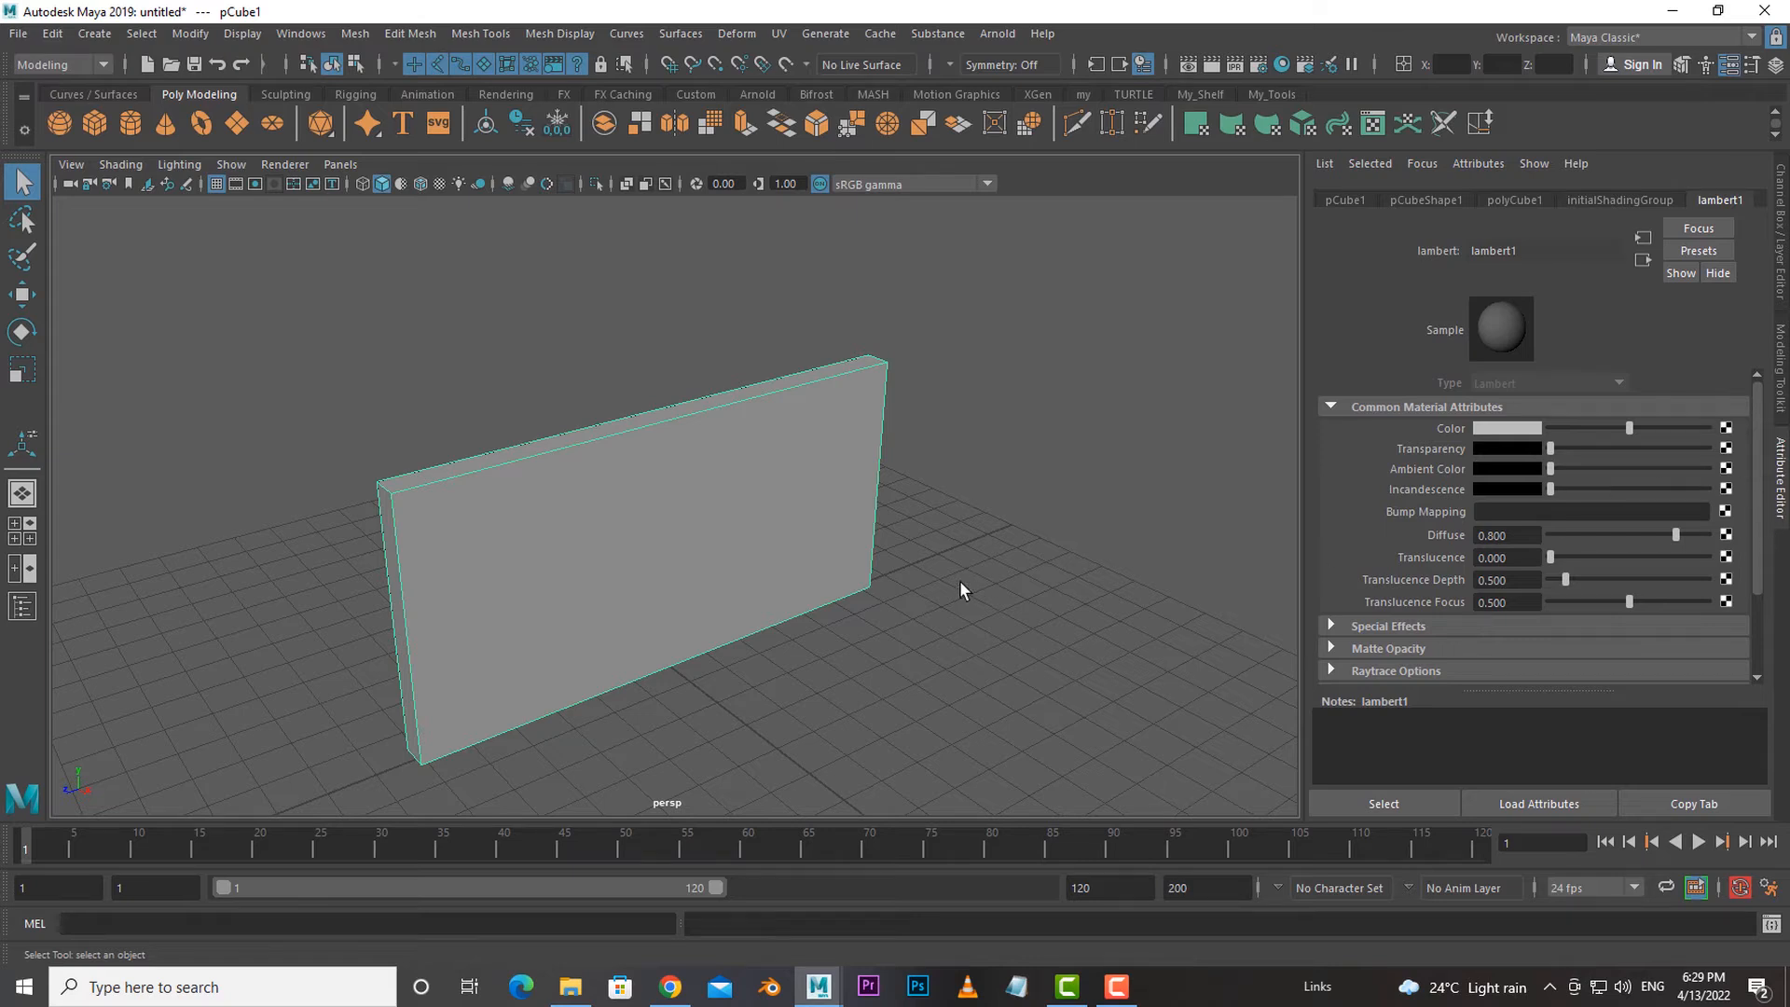
Assign a new Arnold aiStandardSurface material to the wall-shaped cube.
right_click_drag(940, 427, 940, 448)
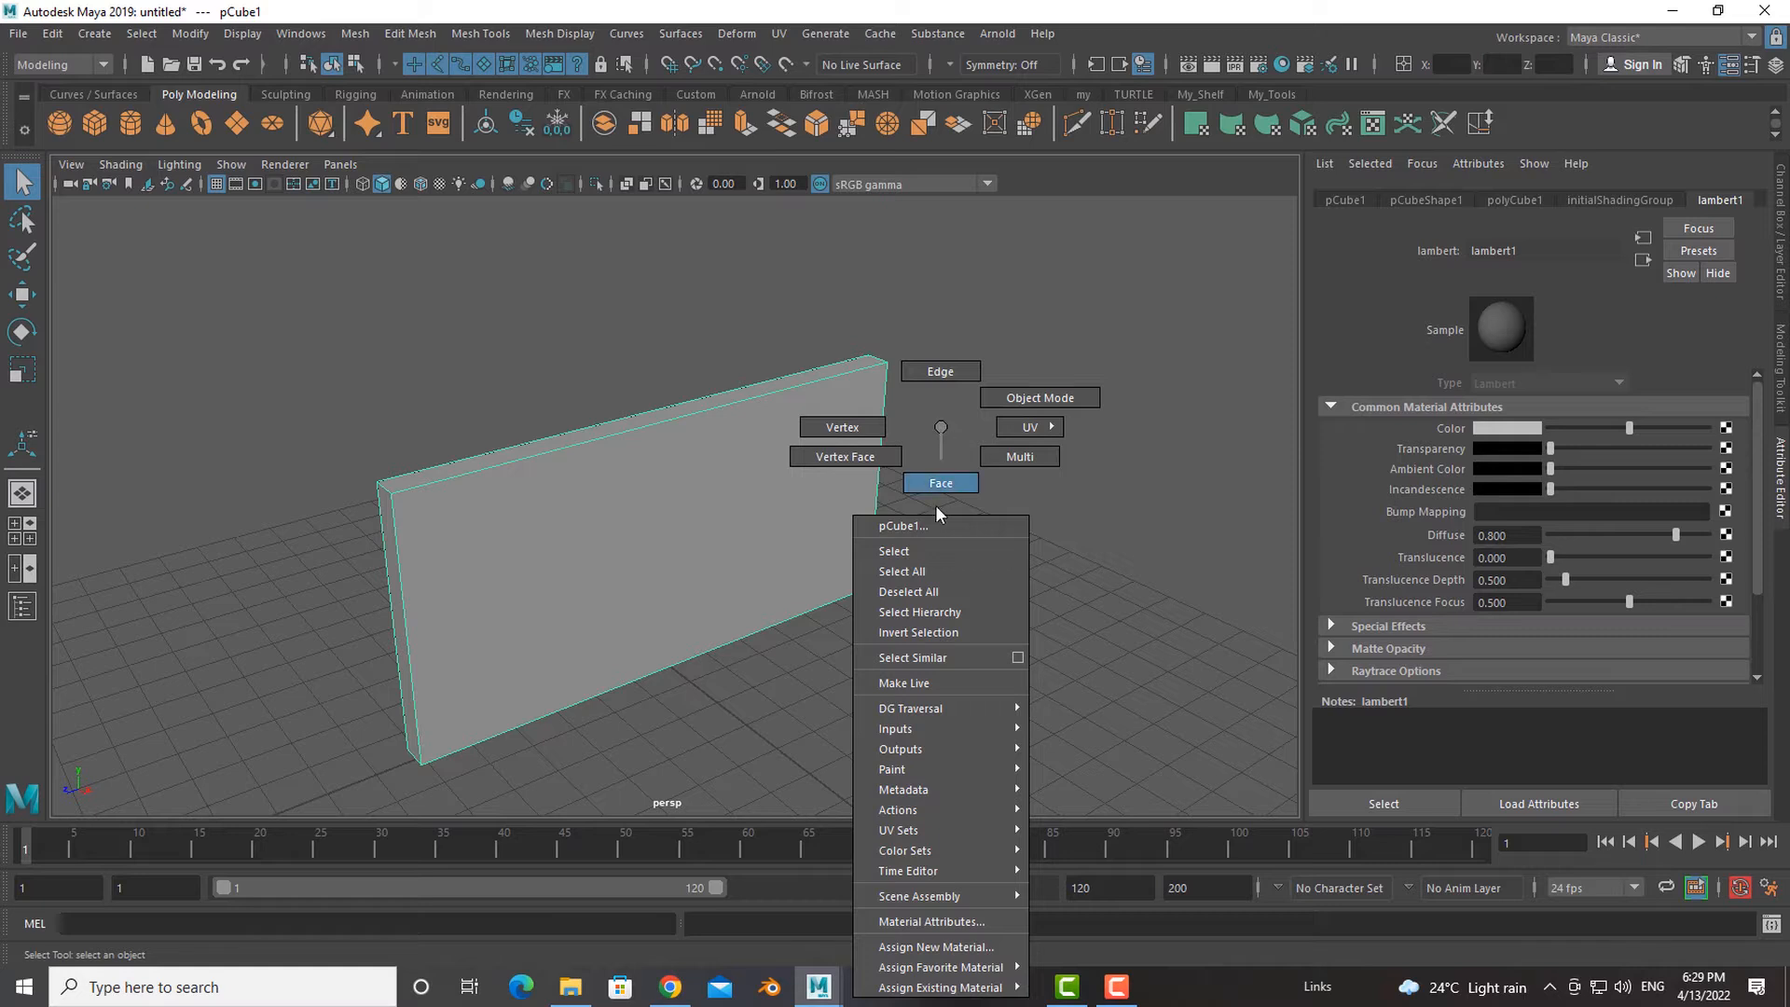
mouse_move(947, 848)
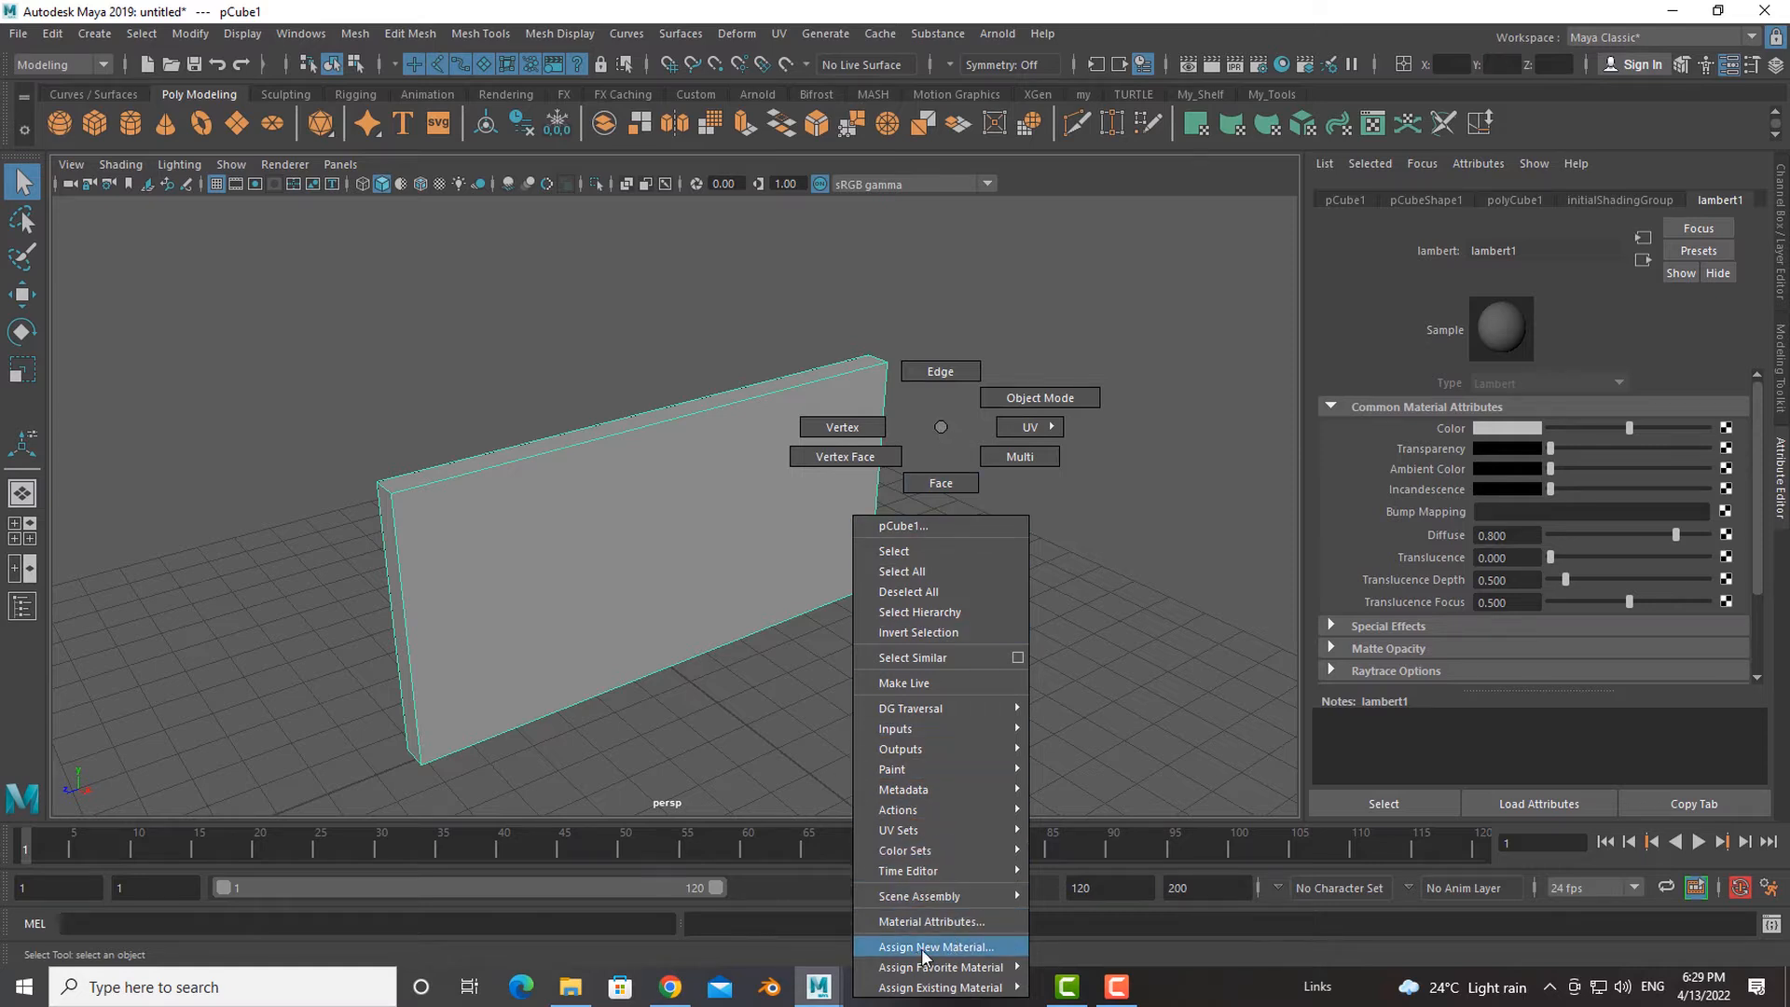
left_click(954, 948)
left_click_drag(896, 209, 963, 202)
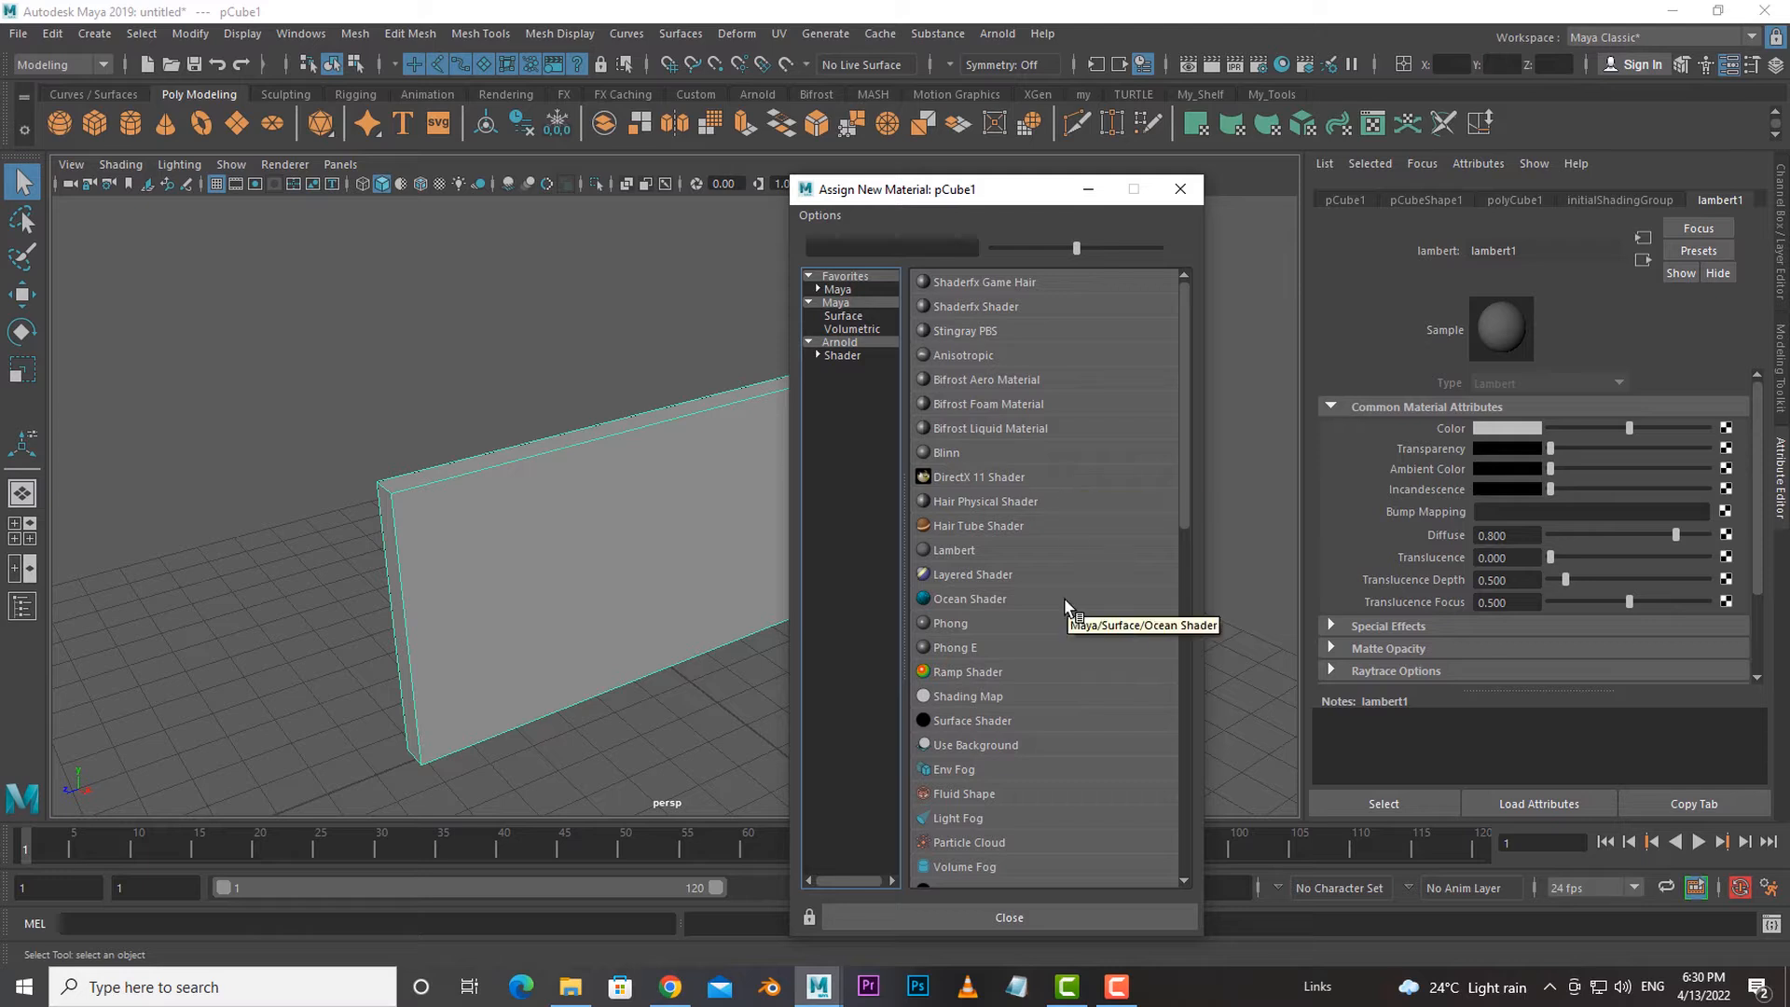
scroll(1077, 691, "down", 2)
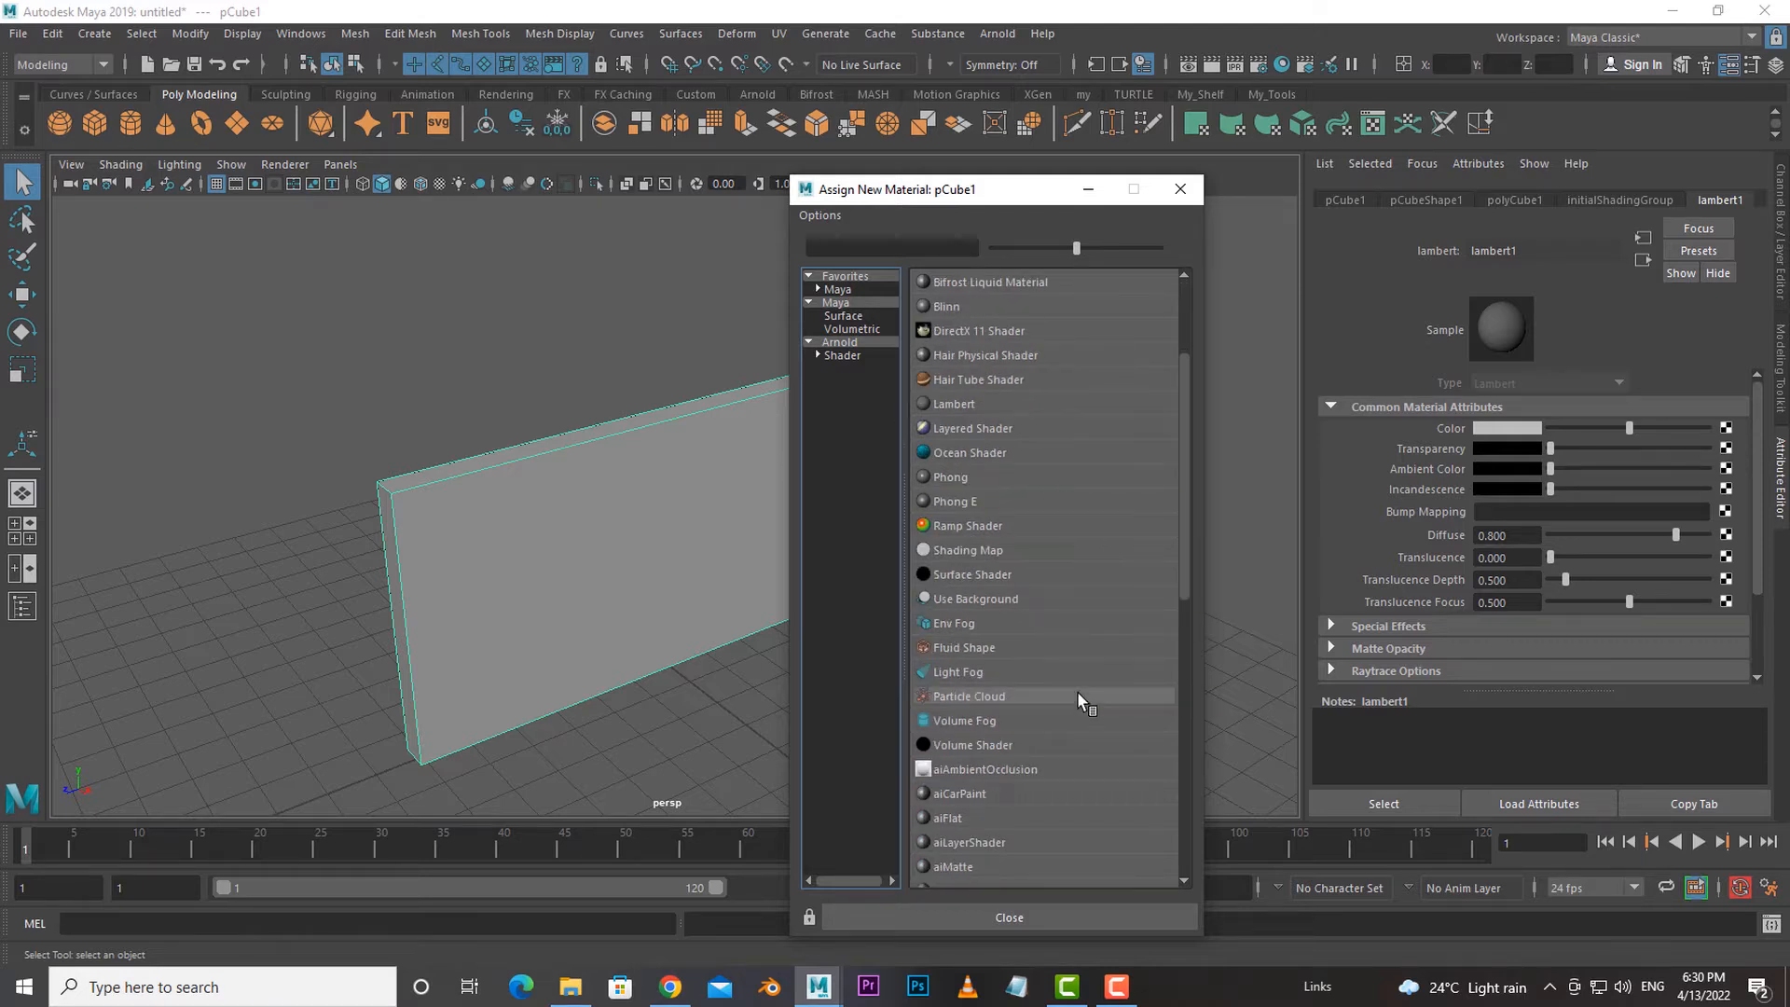
scroll(1077, 695, "up", 2)
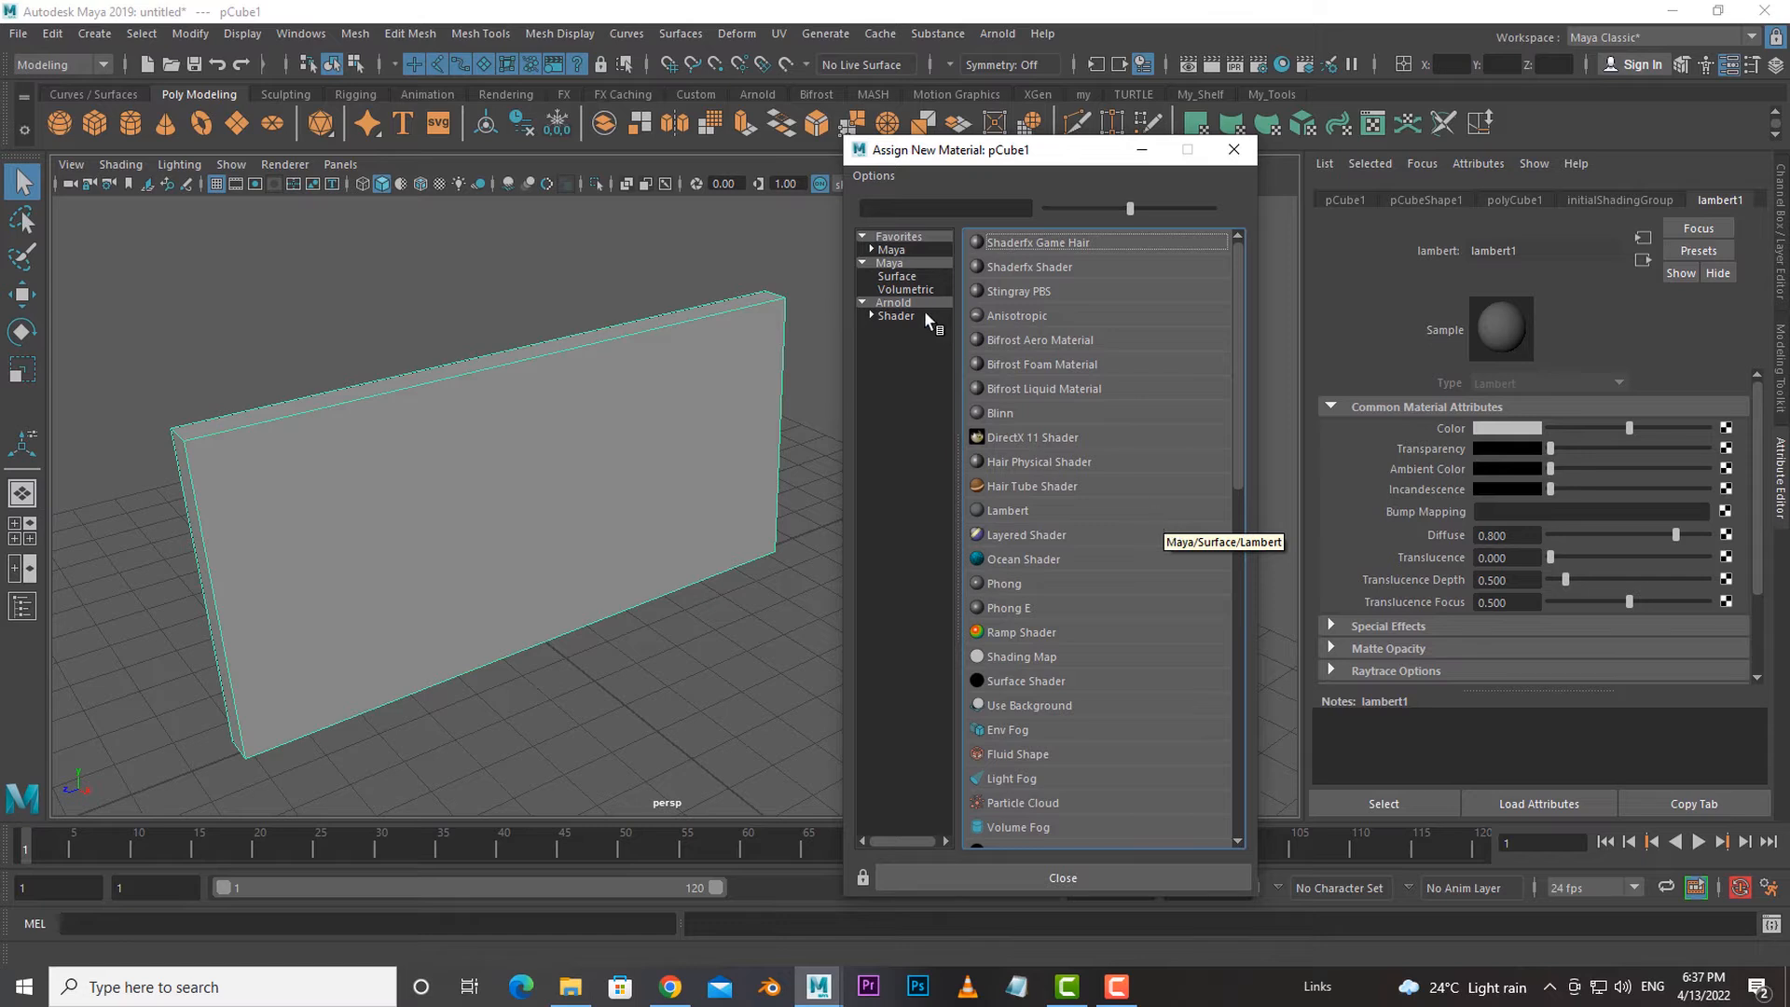
left_click(900, 304)
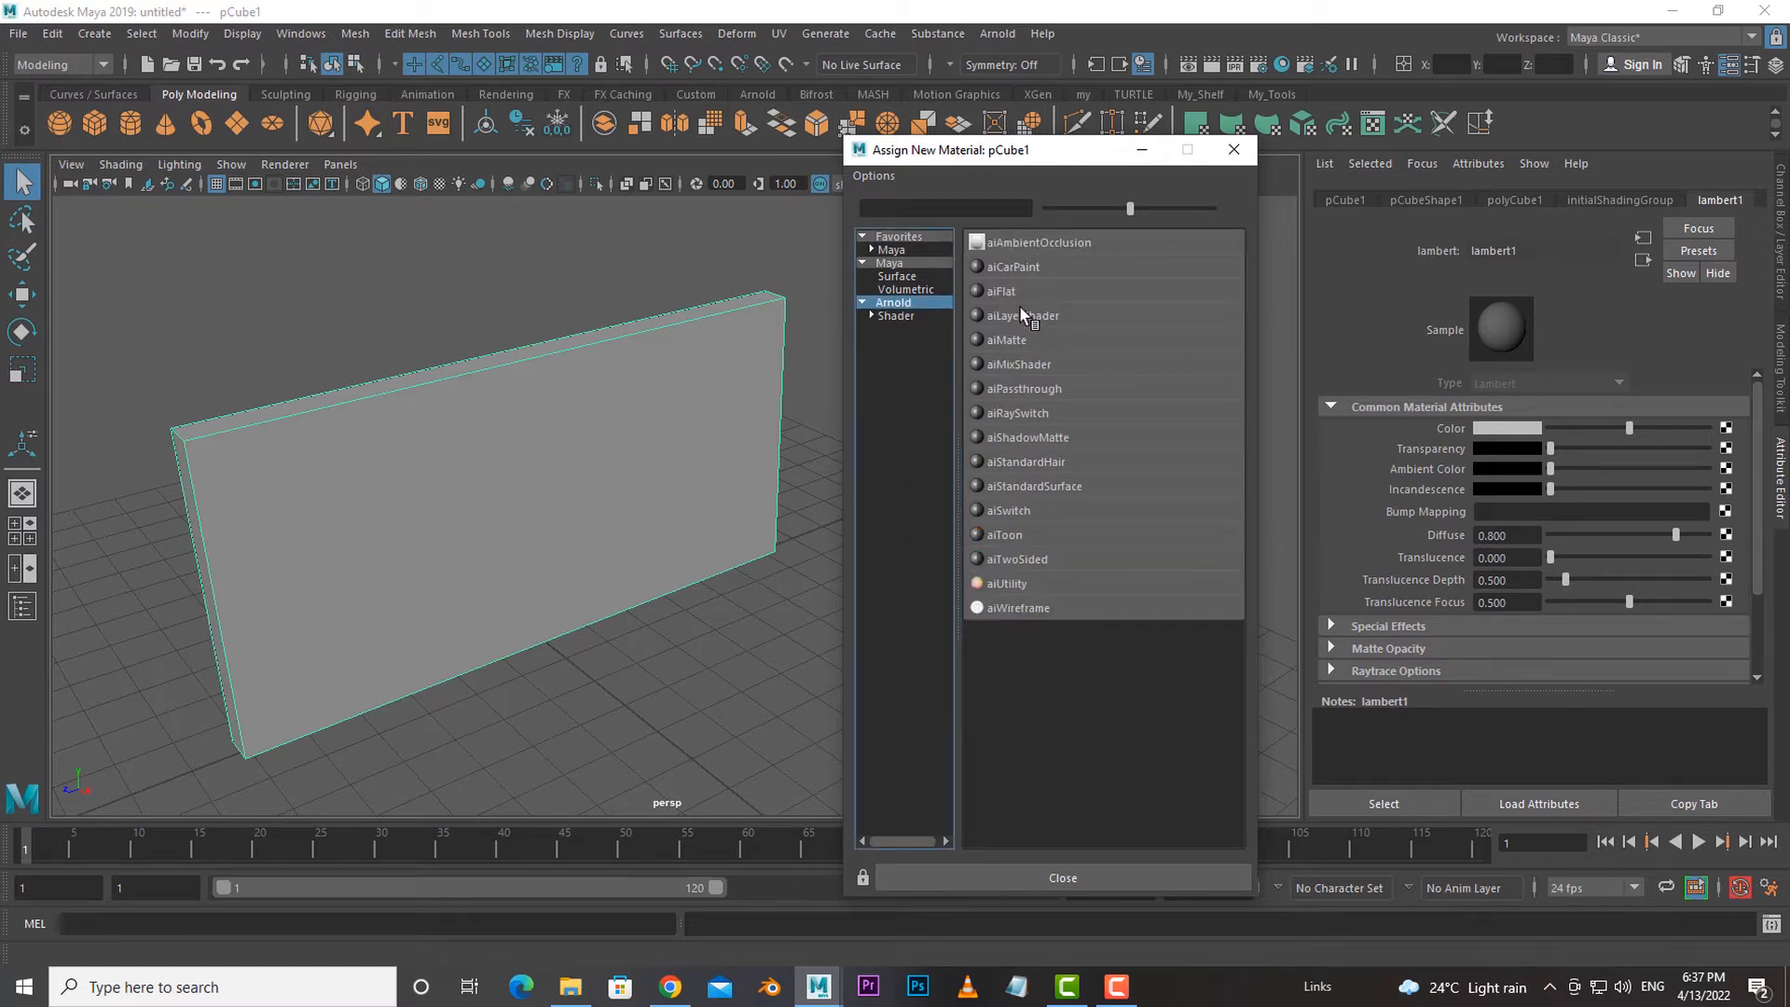
left_click(1036, 489)
Select the wall object and rename its aiStandardSurface material to Wall.
left_click_drag(736, 601, 994, 623, "alt")
left_click(1018, 522)
left_click_drag(1018, 523, 885, 672)
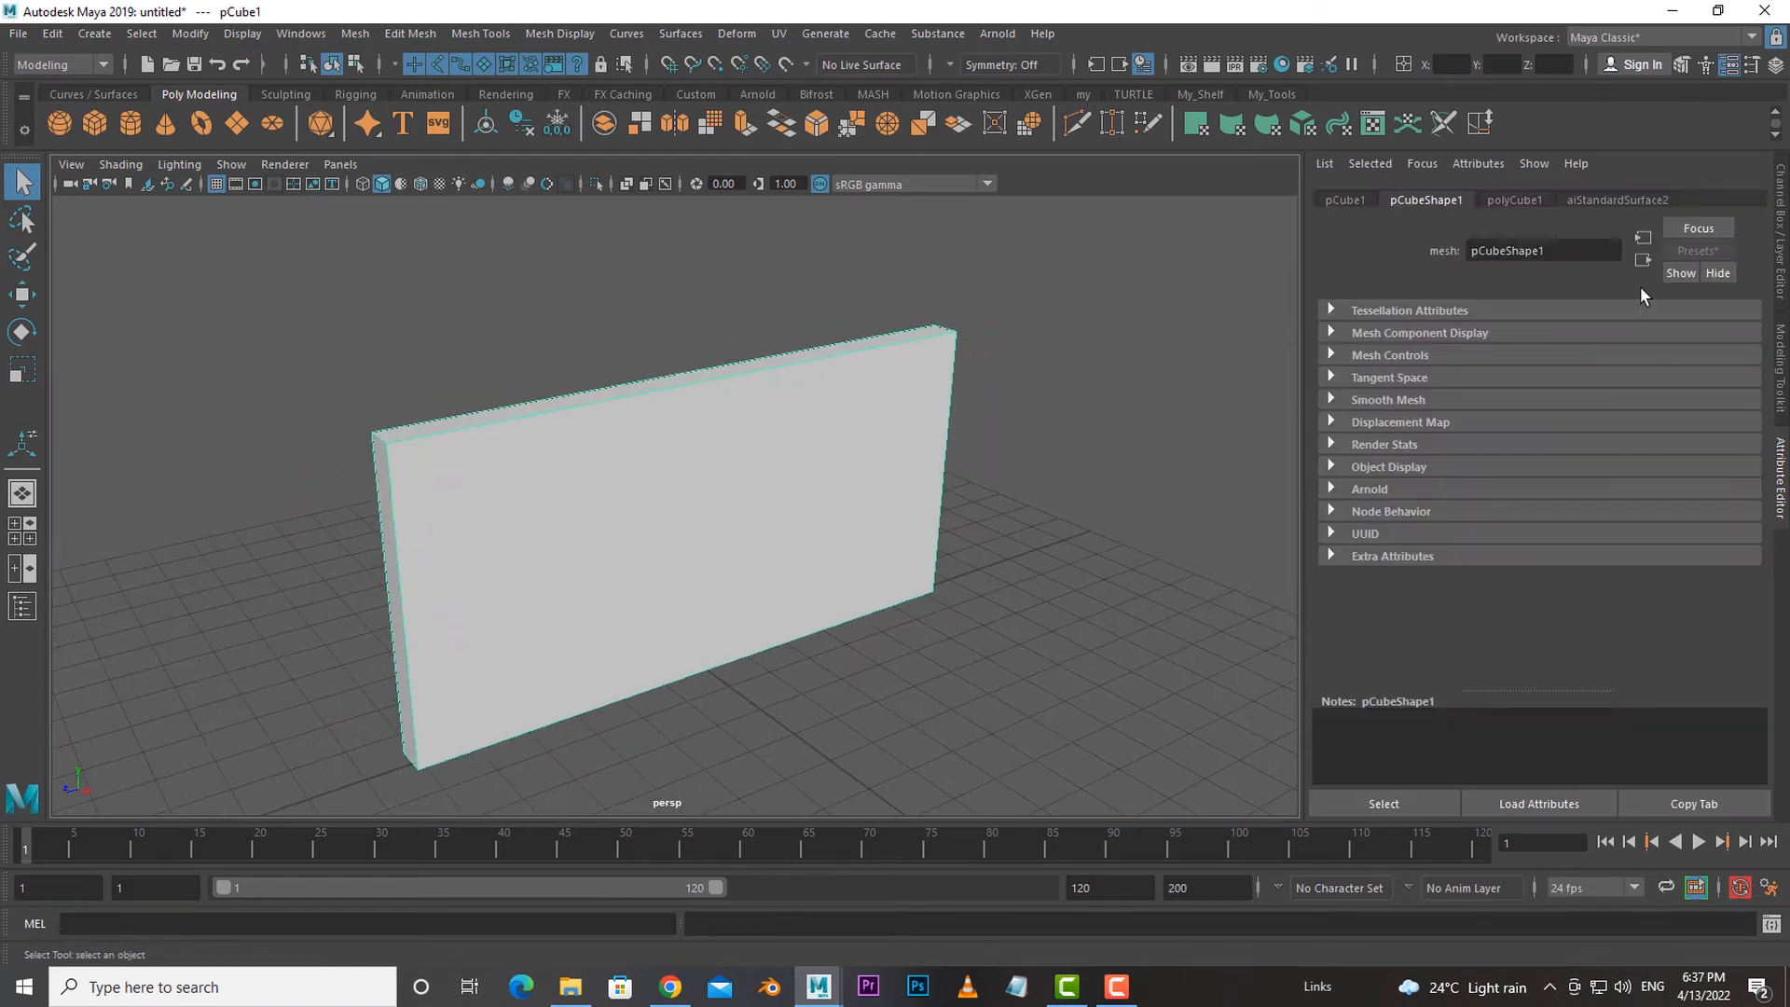
left_click(1612, 201)
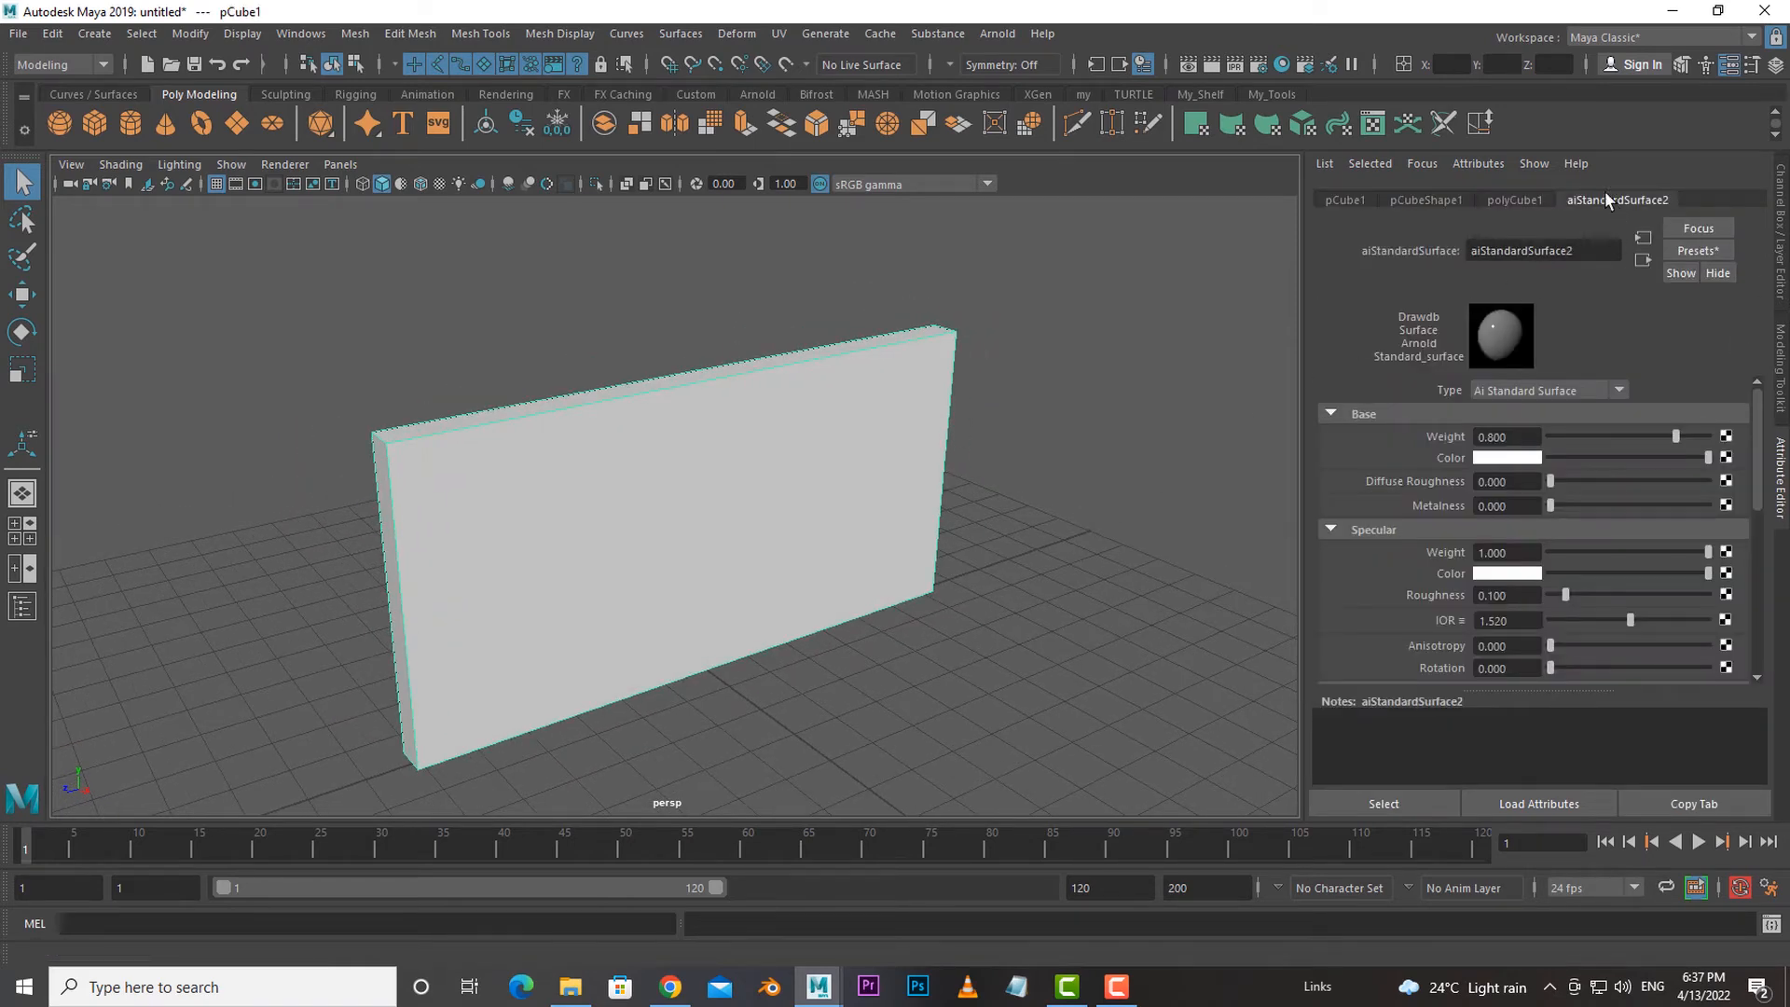
left_click_drag(1015, 568, 1059, 579, "alt")
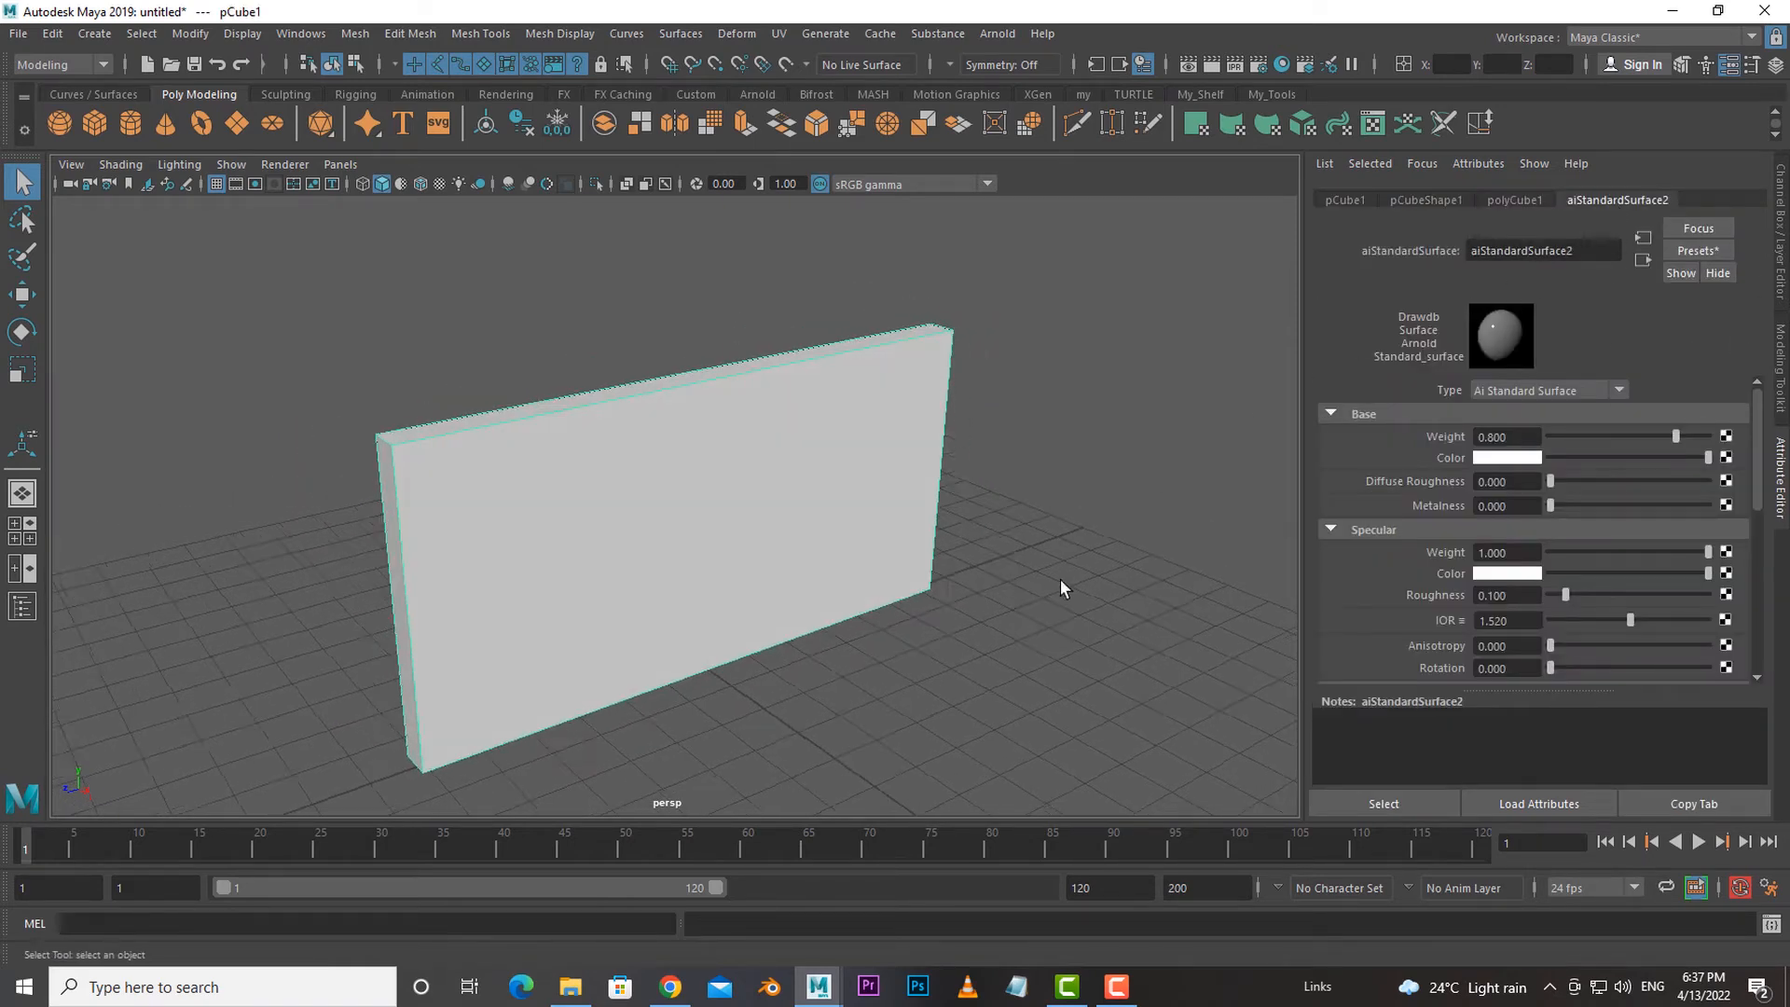
double_click(1596, 252)
type("Wall")
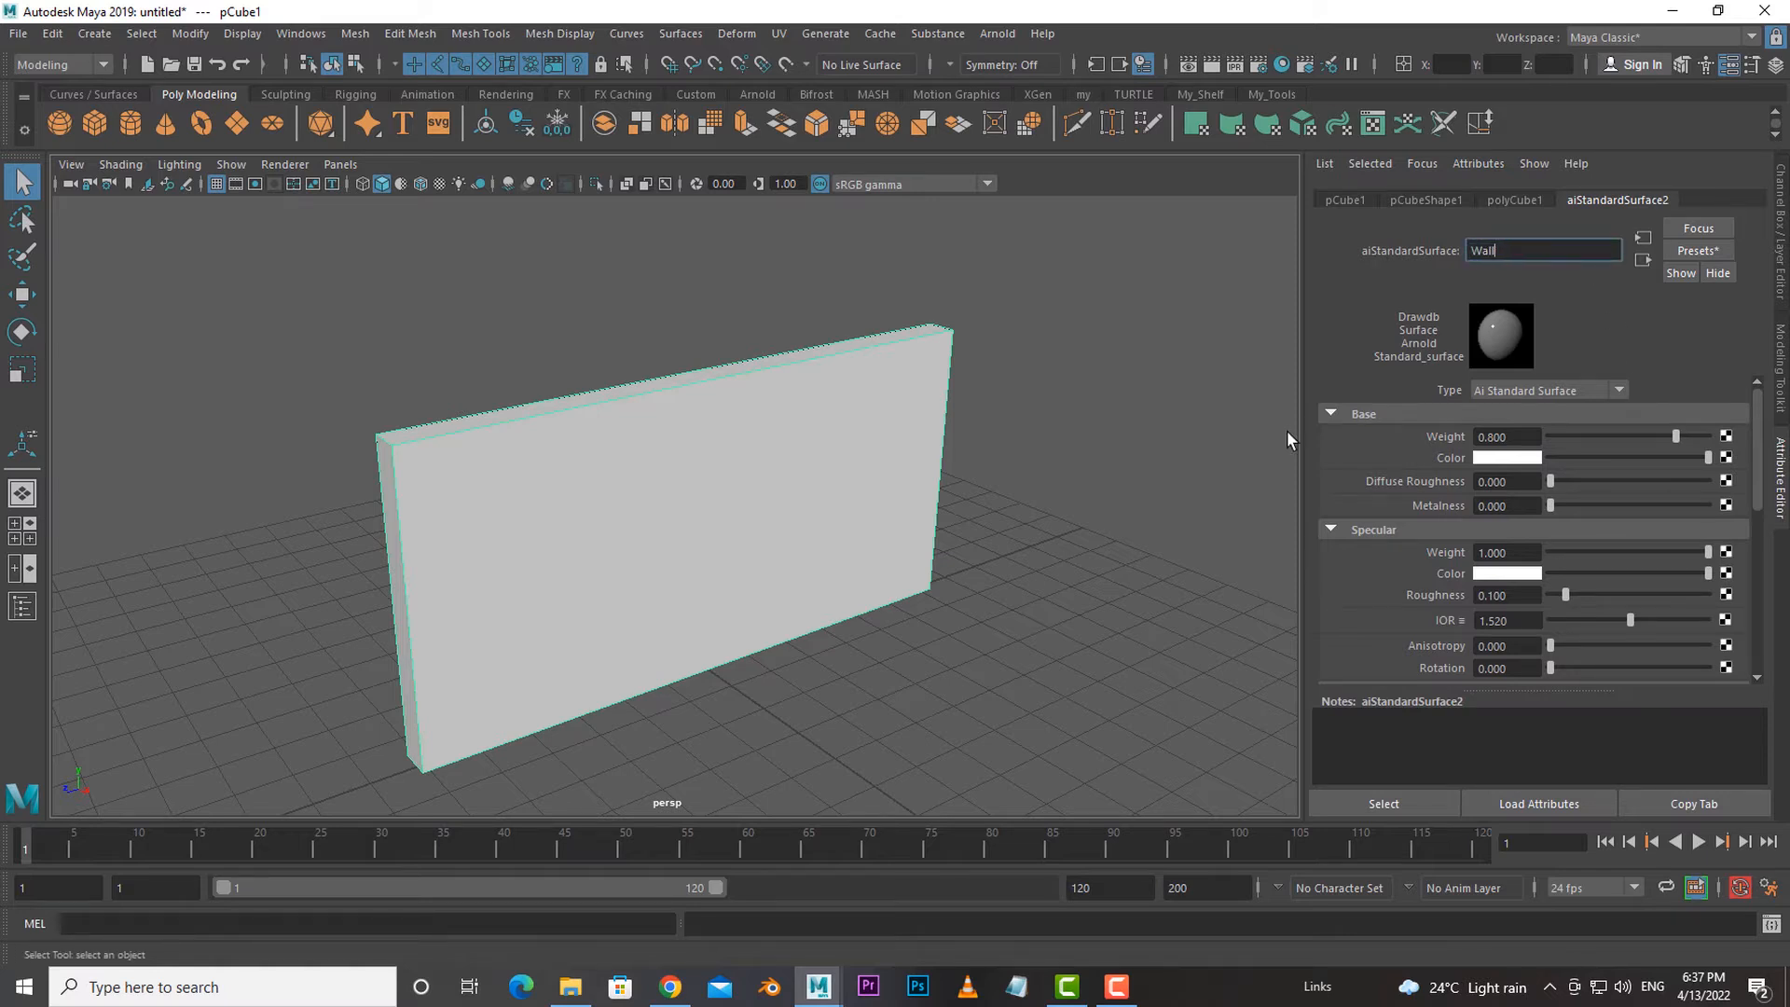
key("Return")
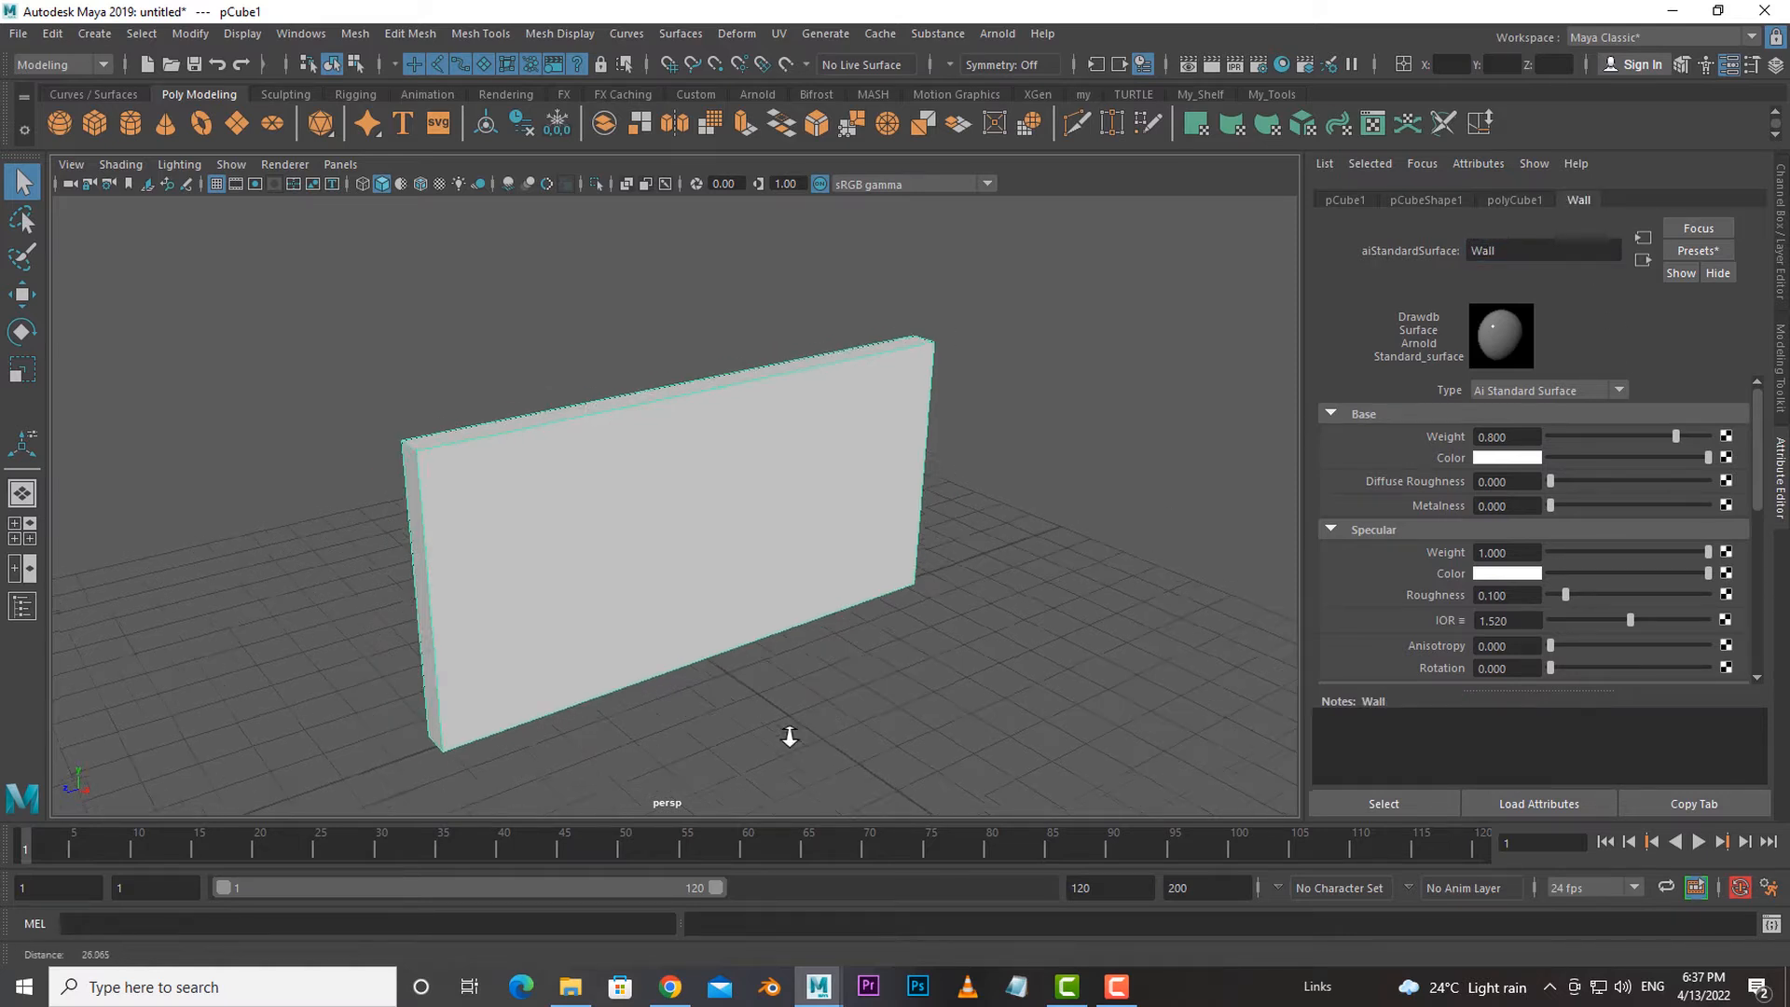
left_click_drag(787, 731, 1026, 652, "alt")
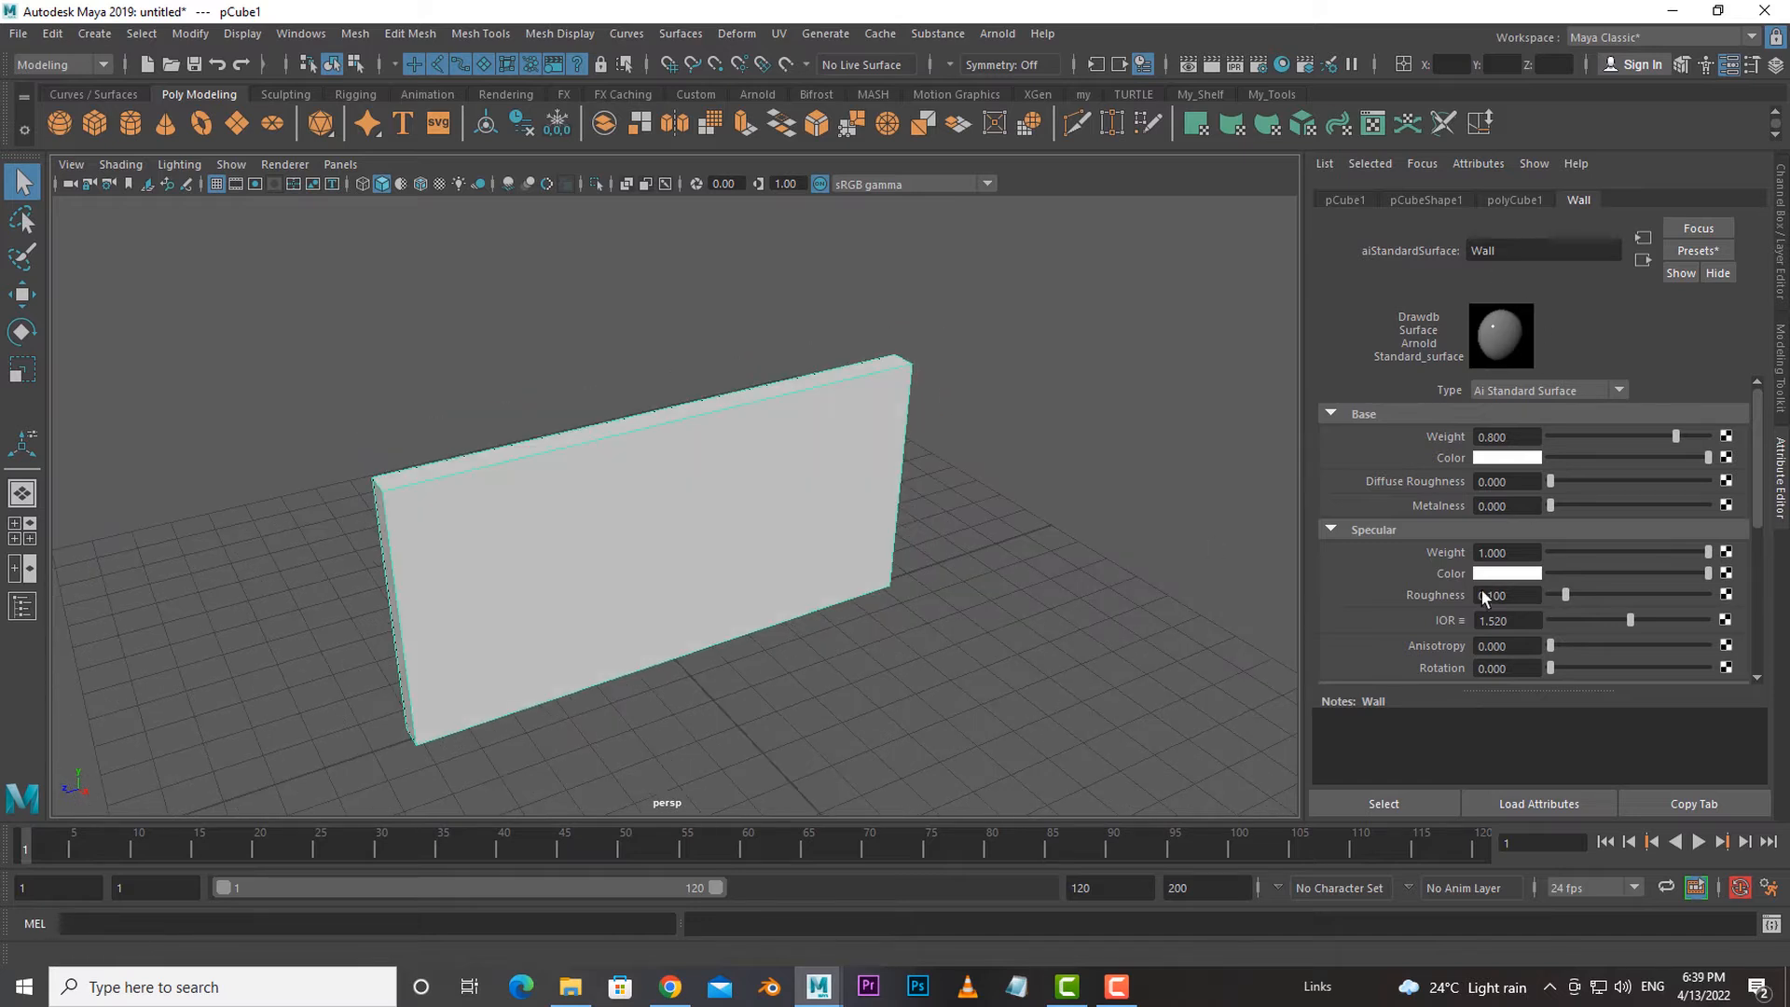
Mix a light pink base color for the Wall material by lowering its green and blue components.
scroll(1602, 515, "down", 5)
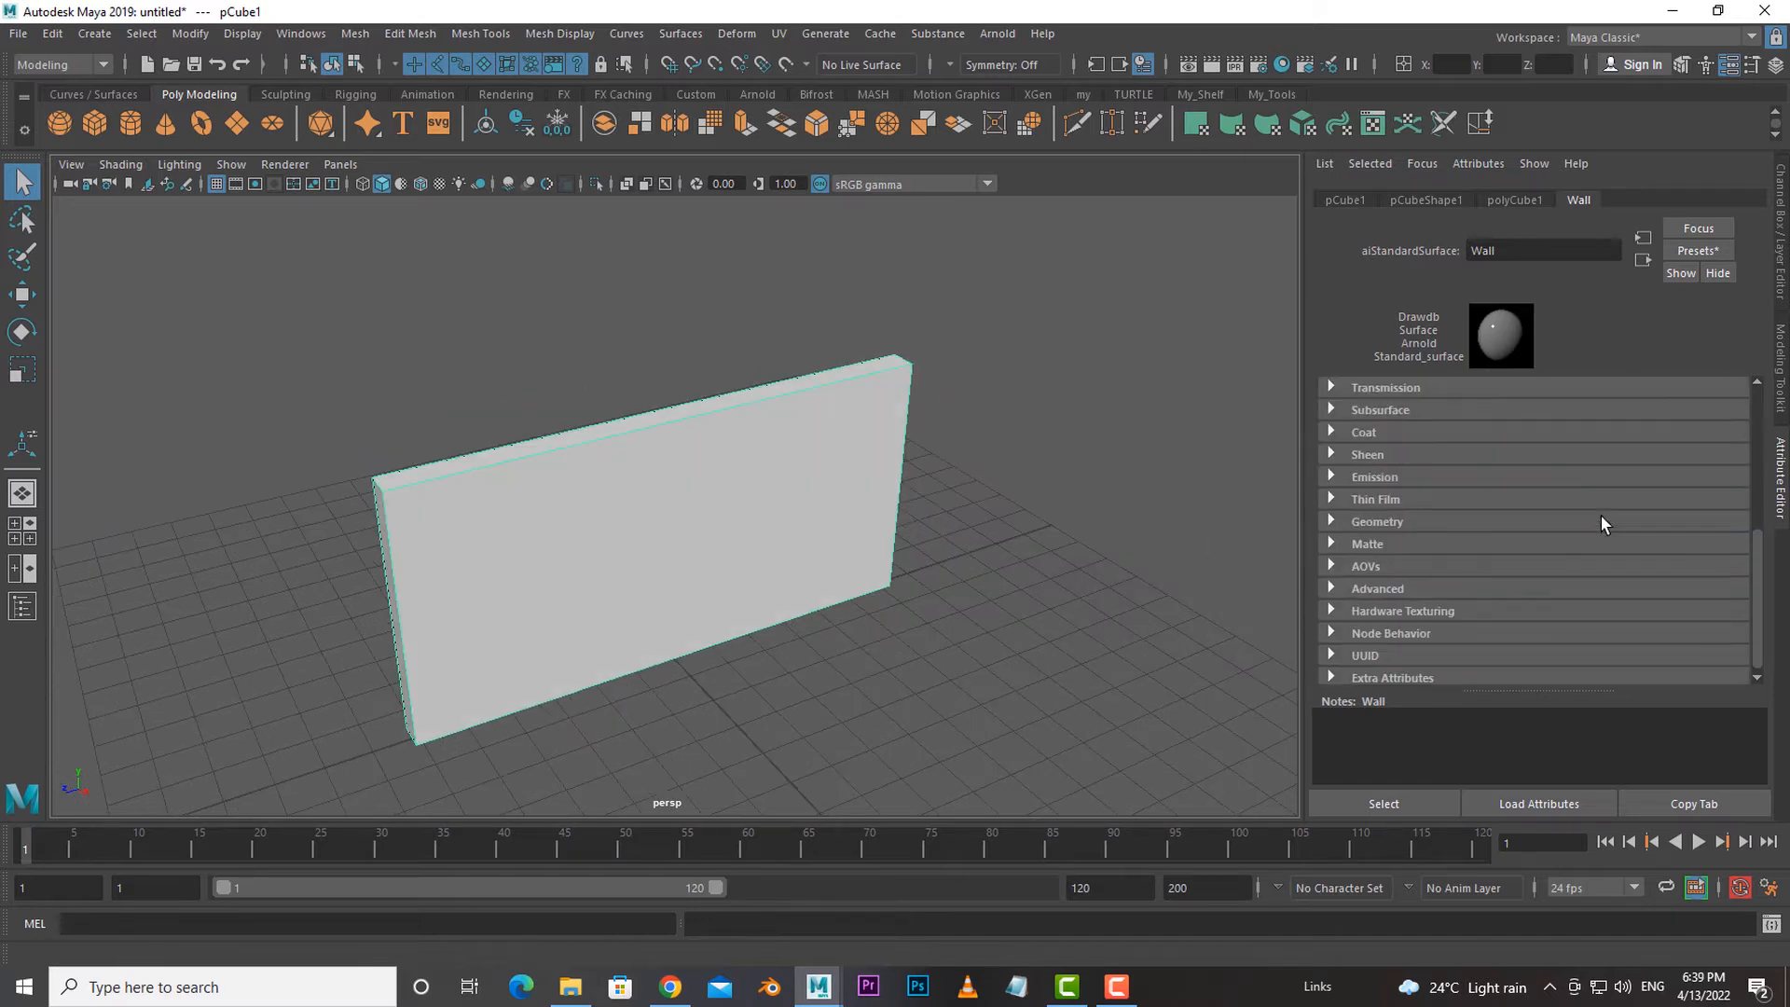
scroll(1574, 598, "up", 5)
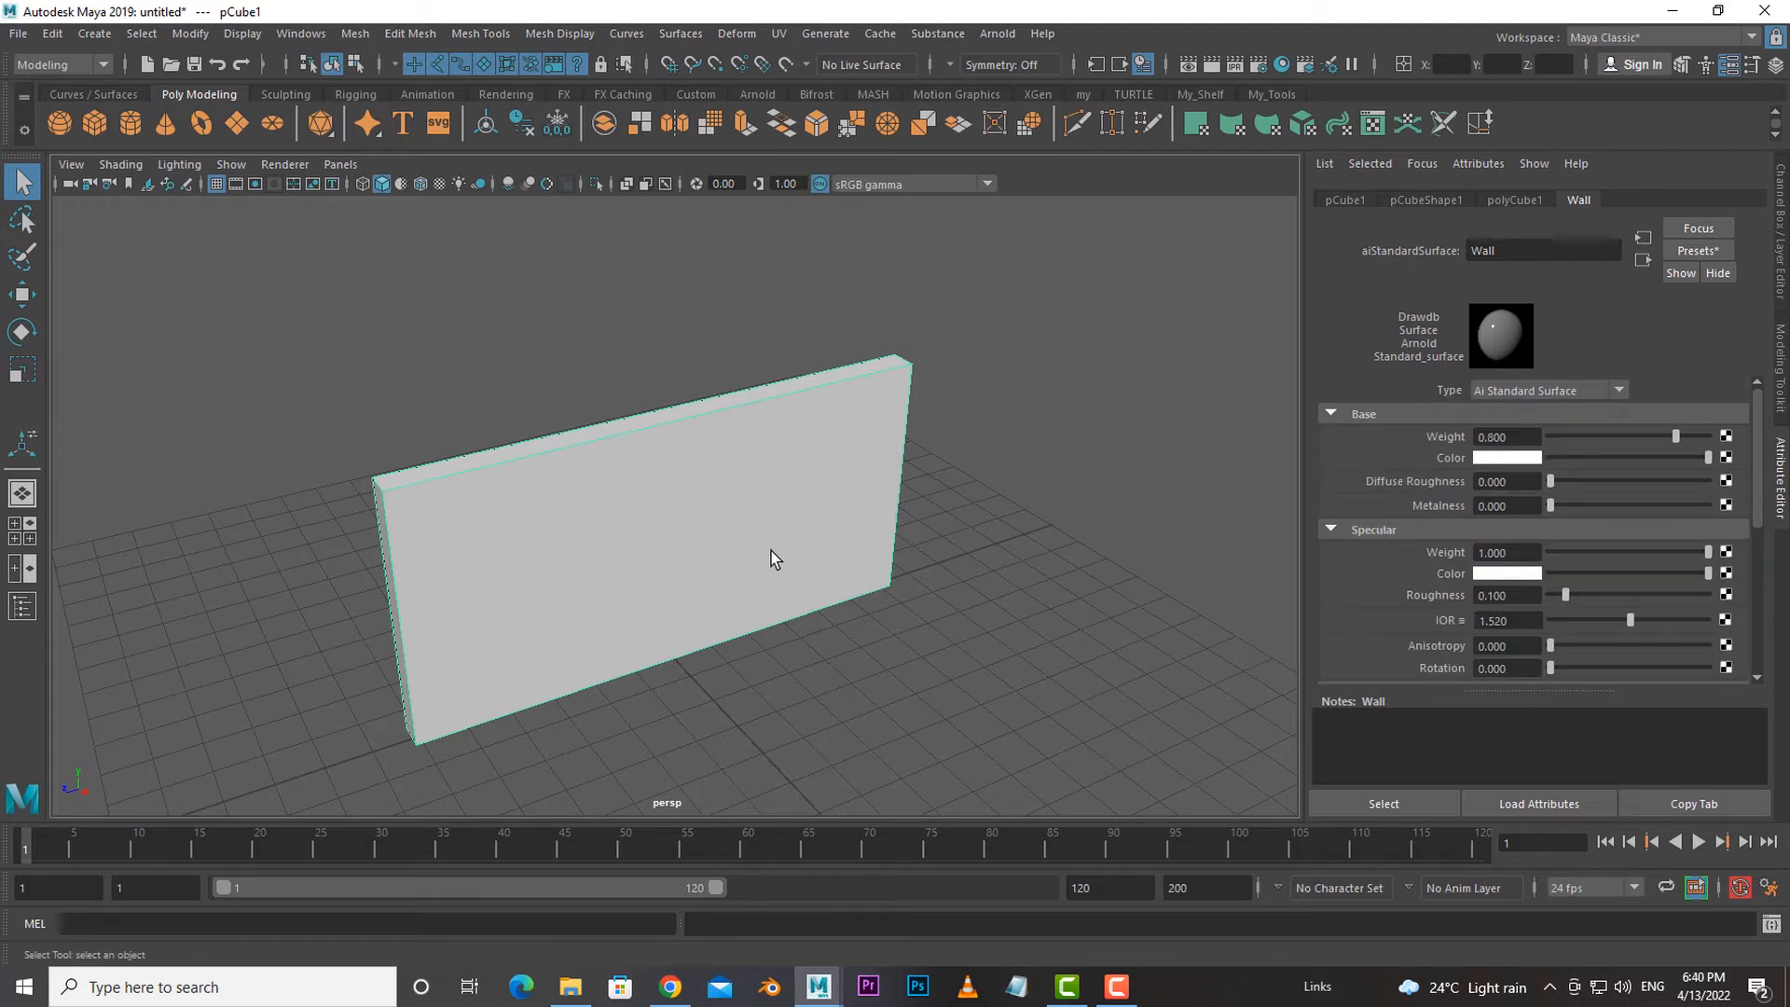
scroll(1558, 509, "down", 5)
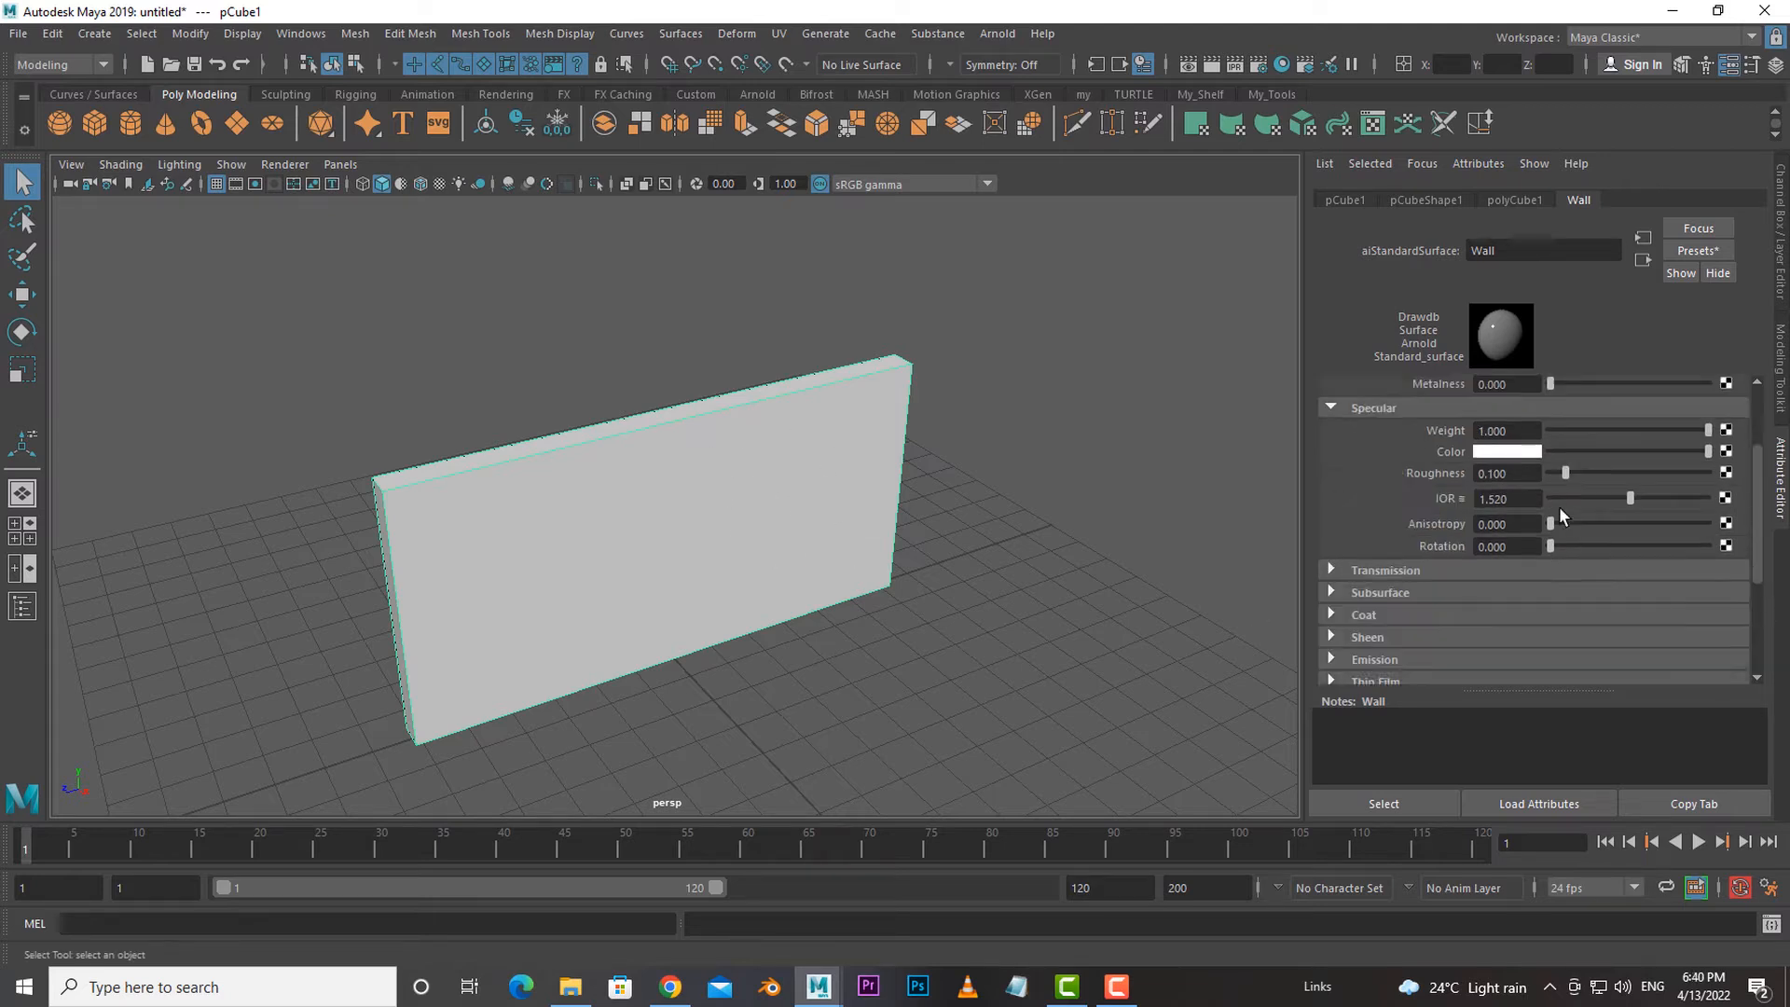
scroll(1563, 620, "up", 4)
scroll(1559, 617, "up", 1)
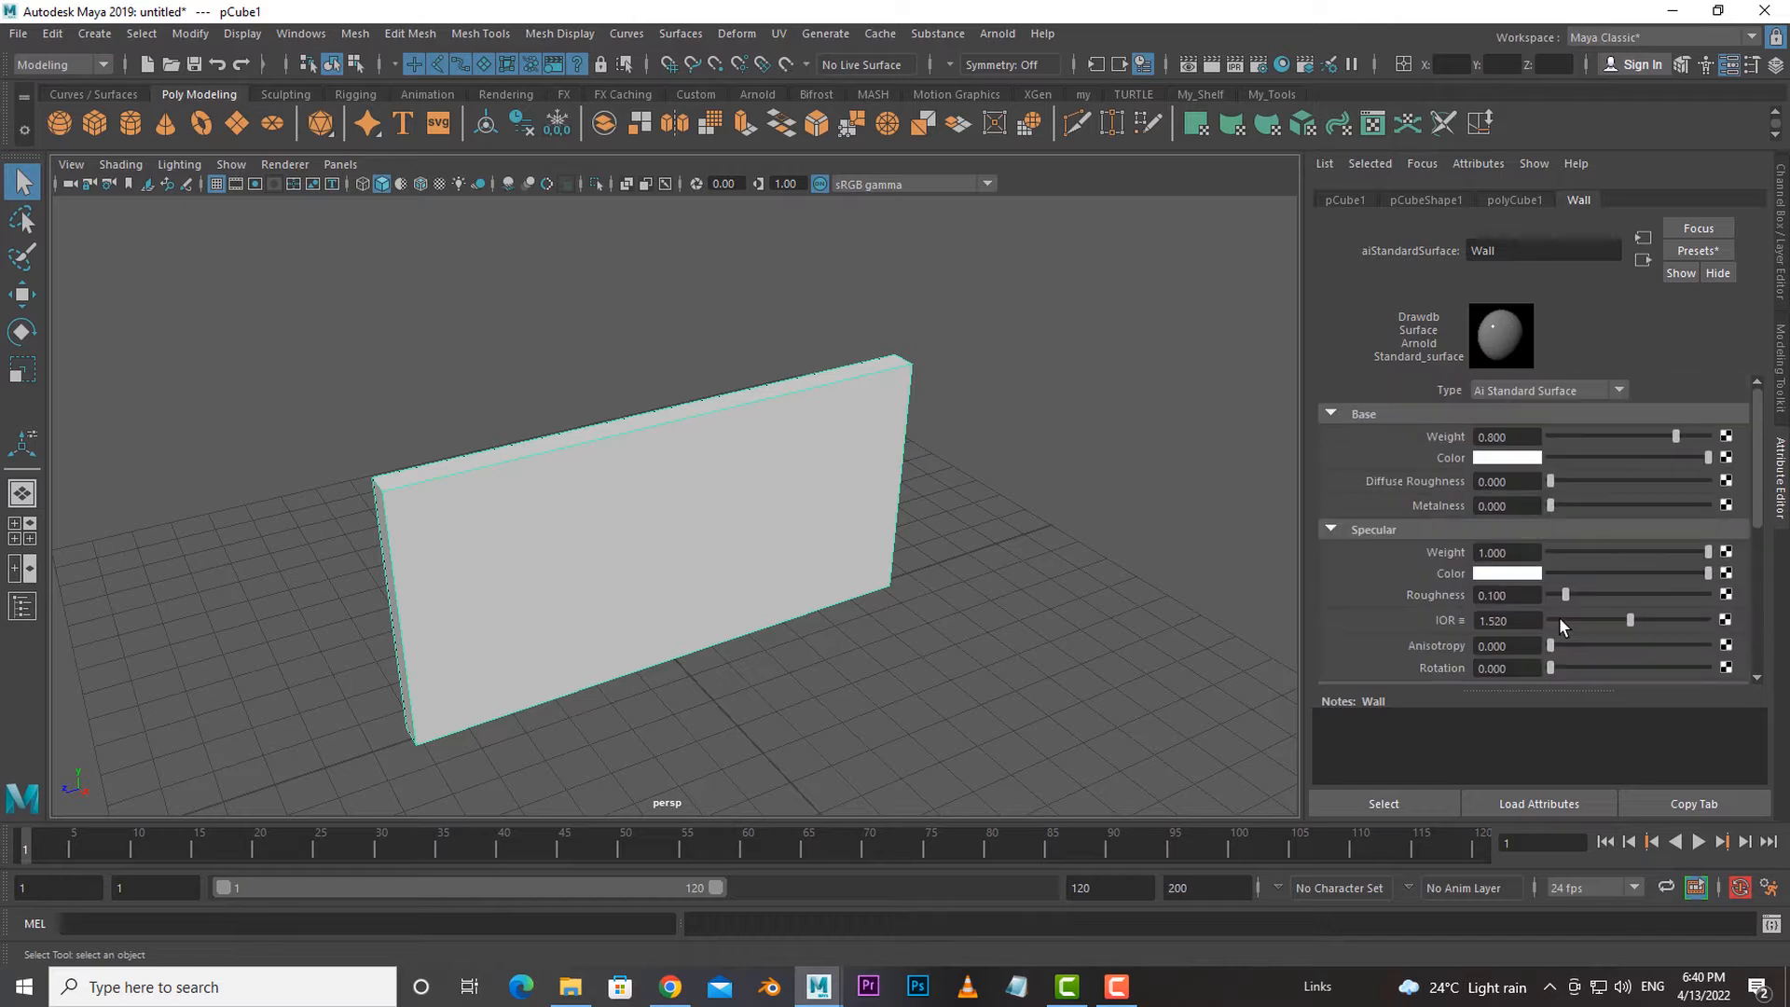
scroll(1019, 612, "up", 2)
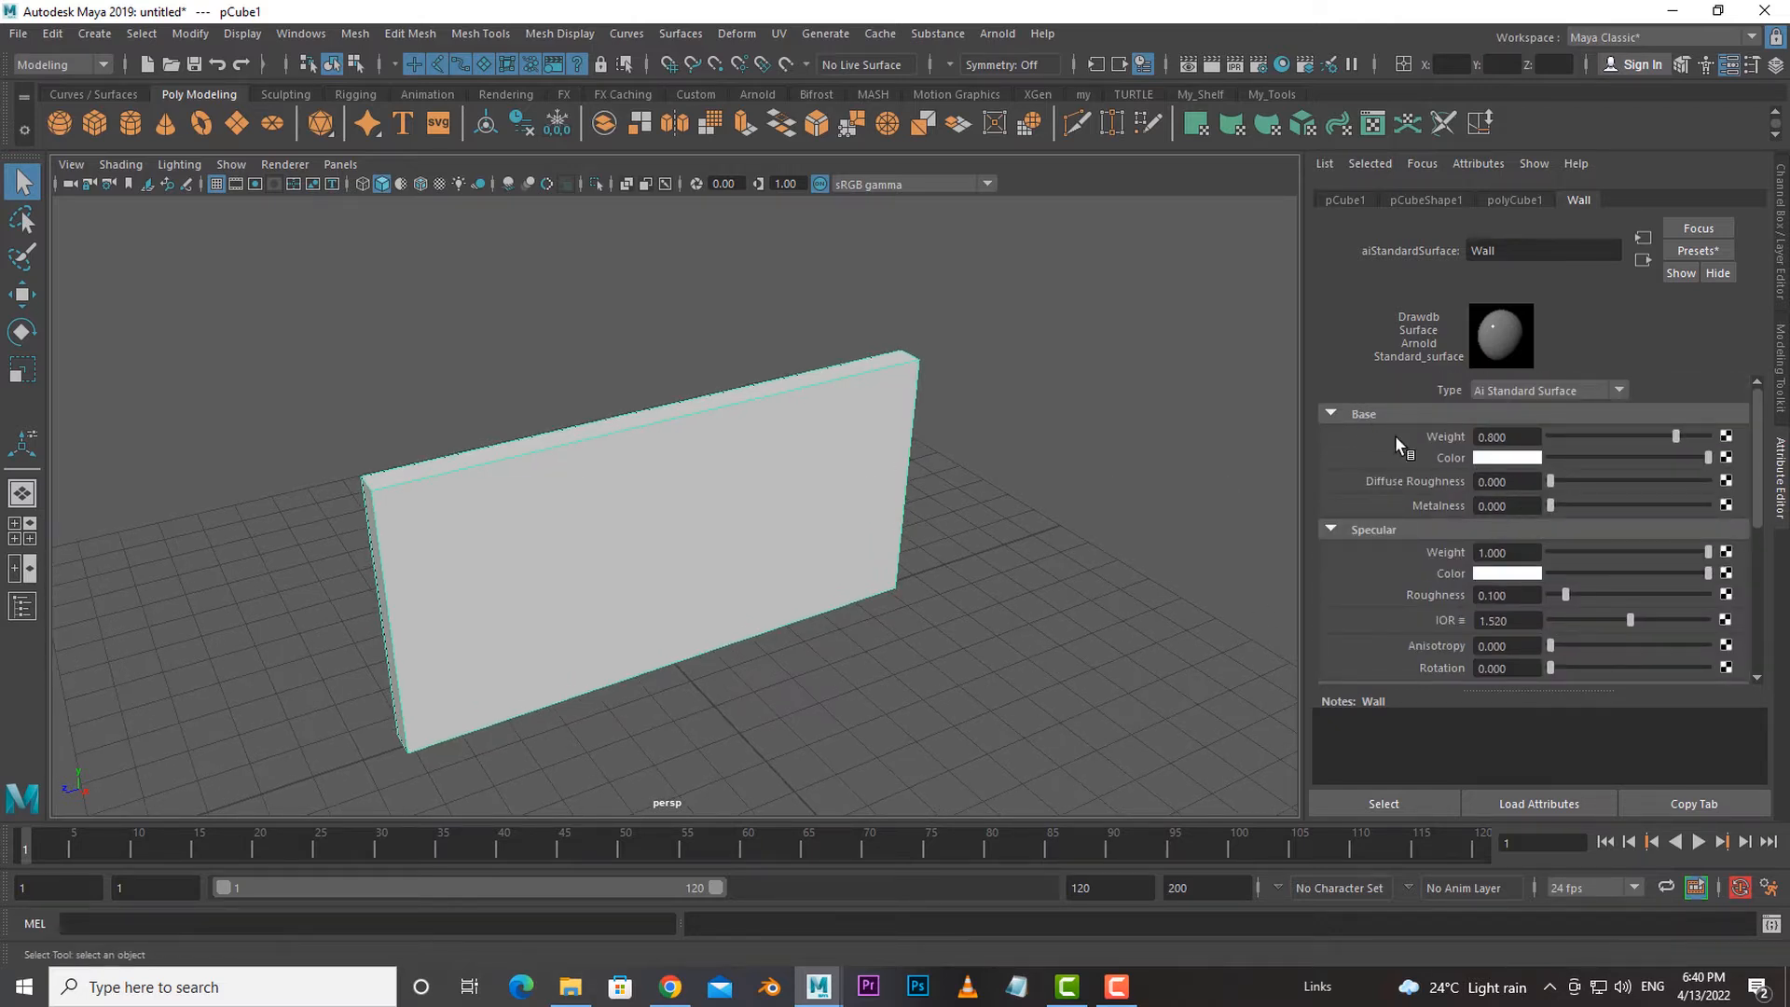
left_click(1521, 461)
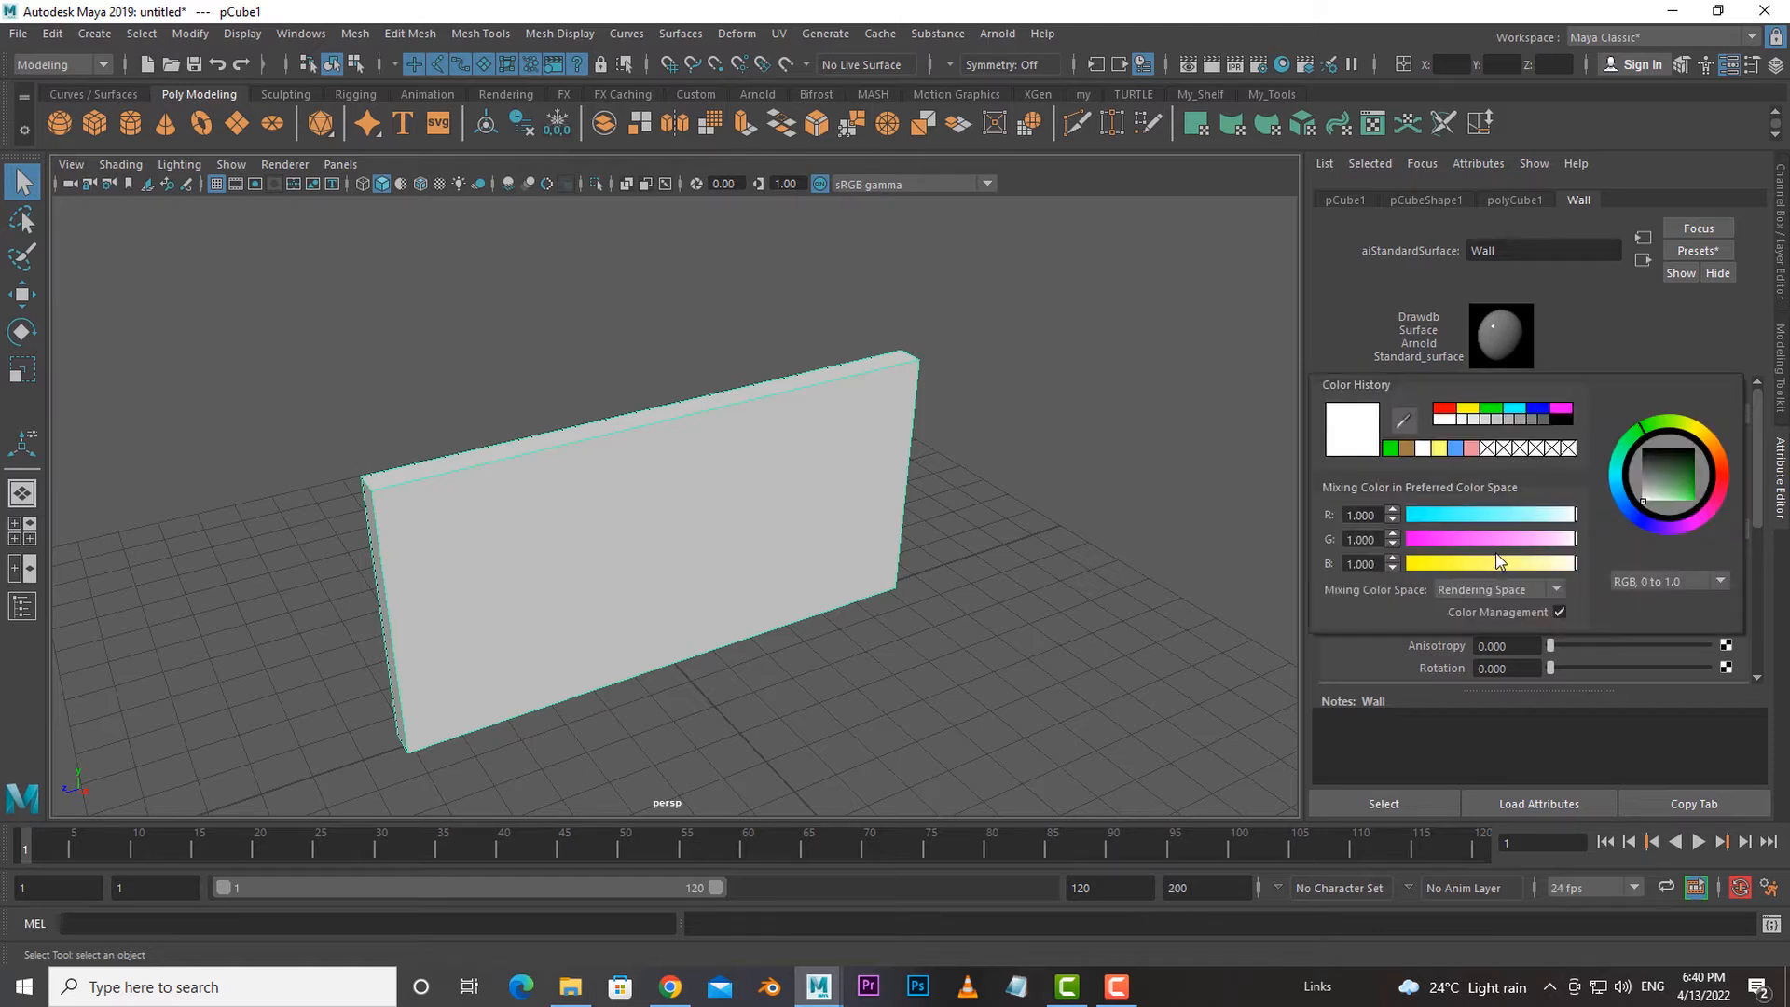
left_click(1461, 539)
left_click_drag(1533, 564, 1569, 564)
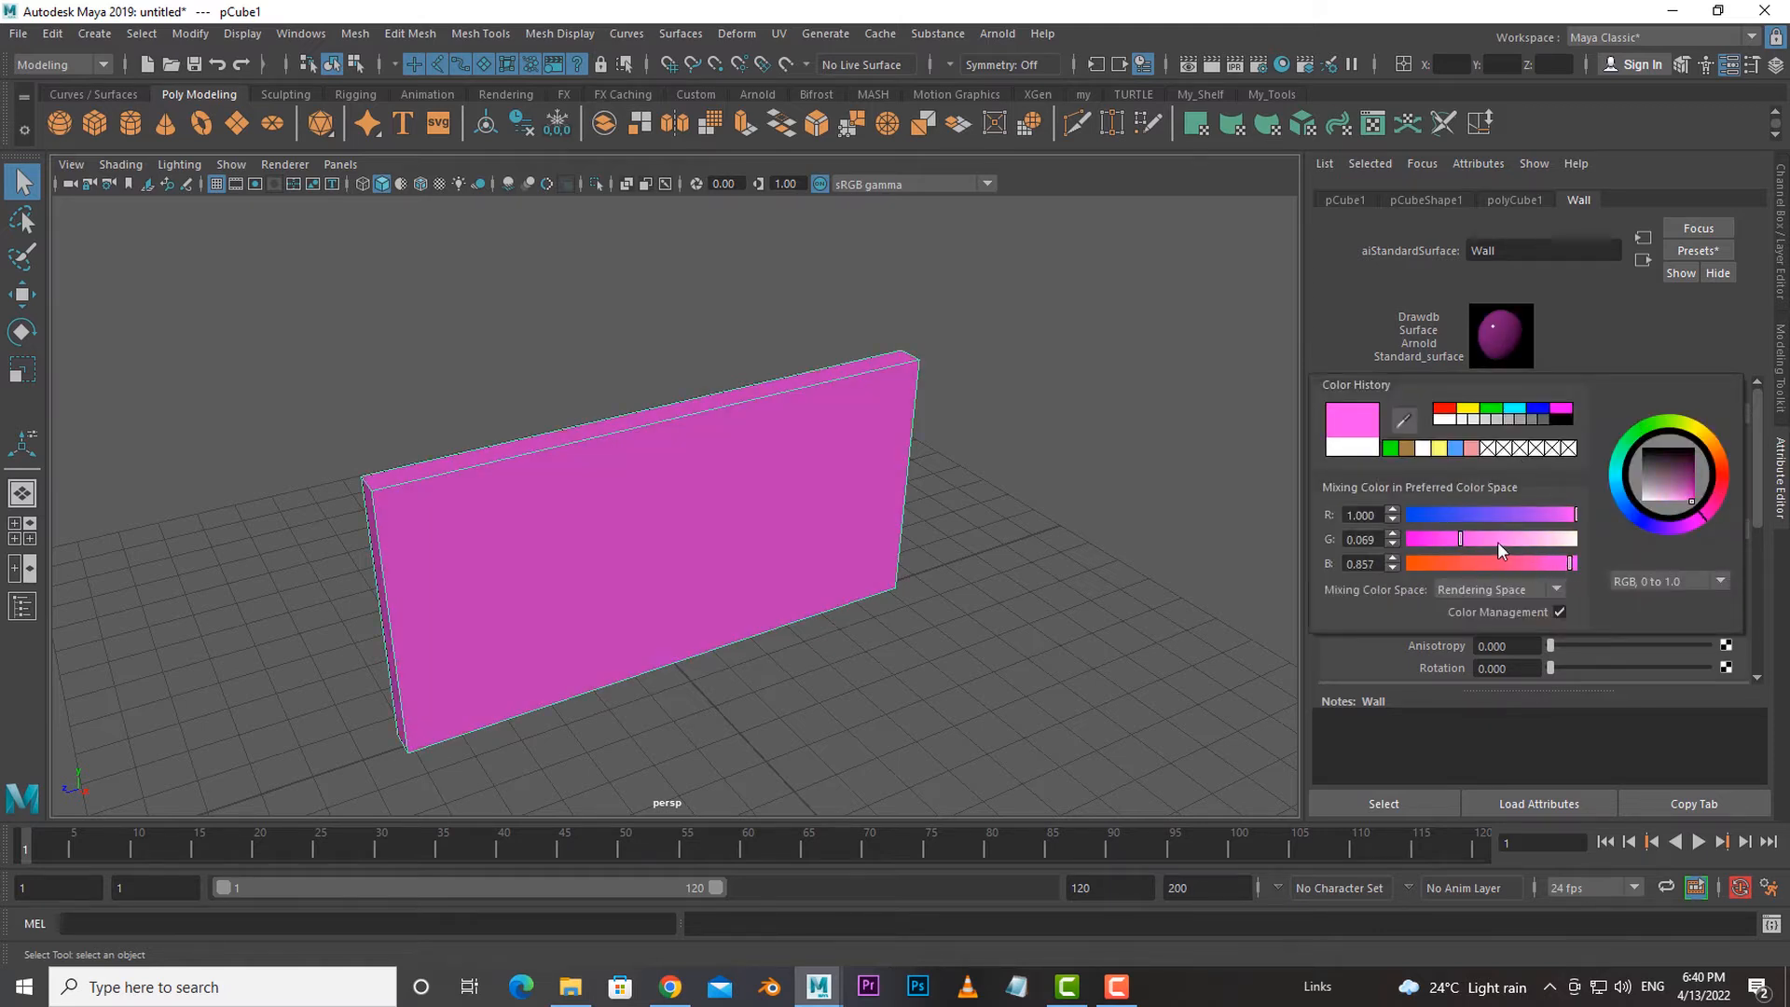
left_click(1523, 539)
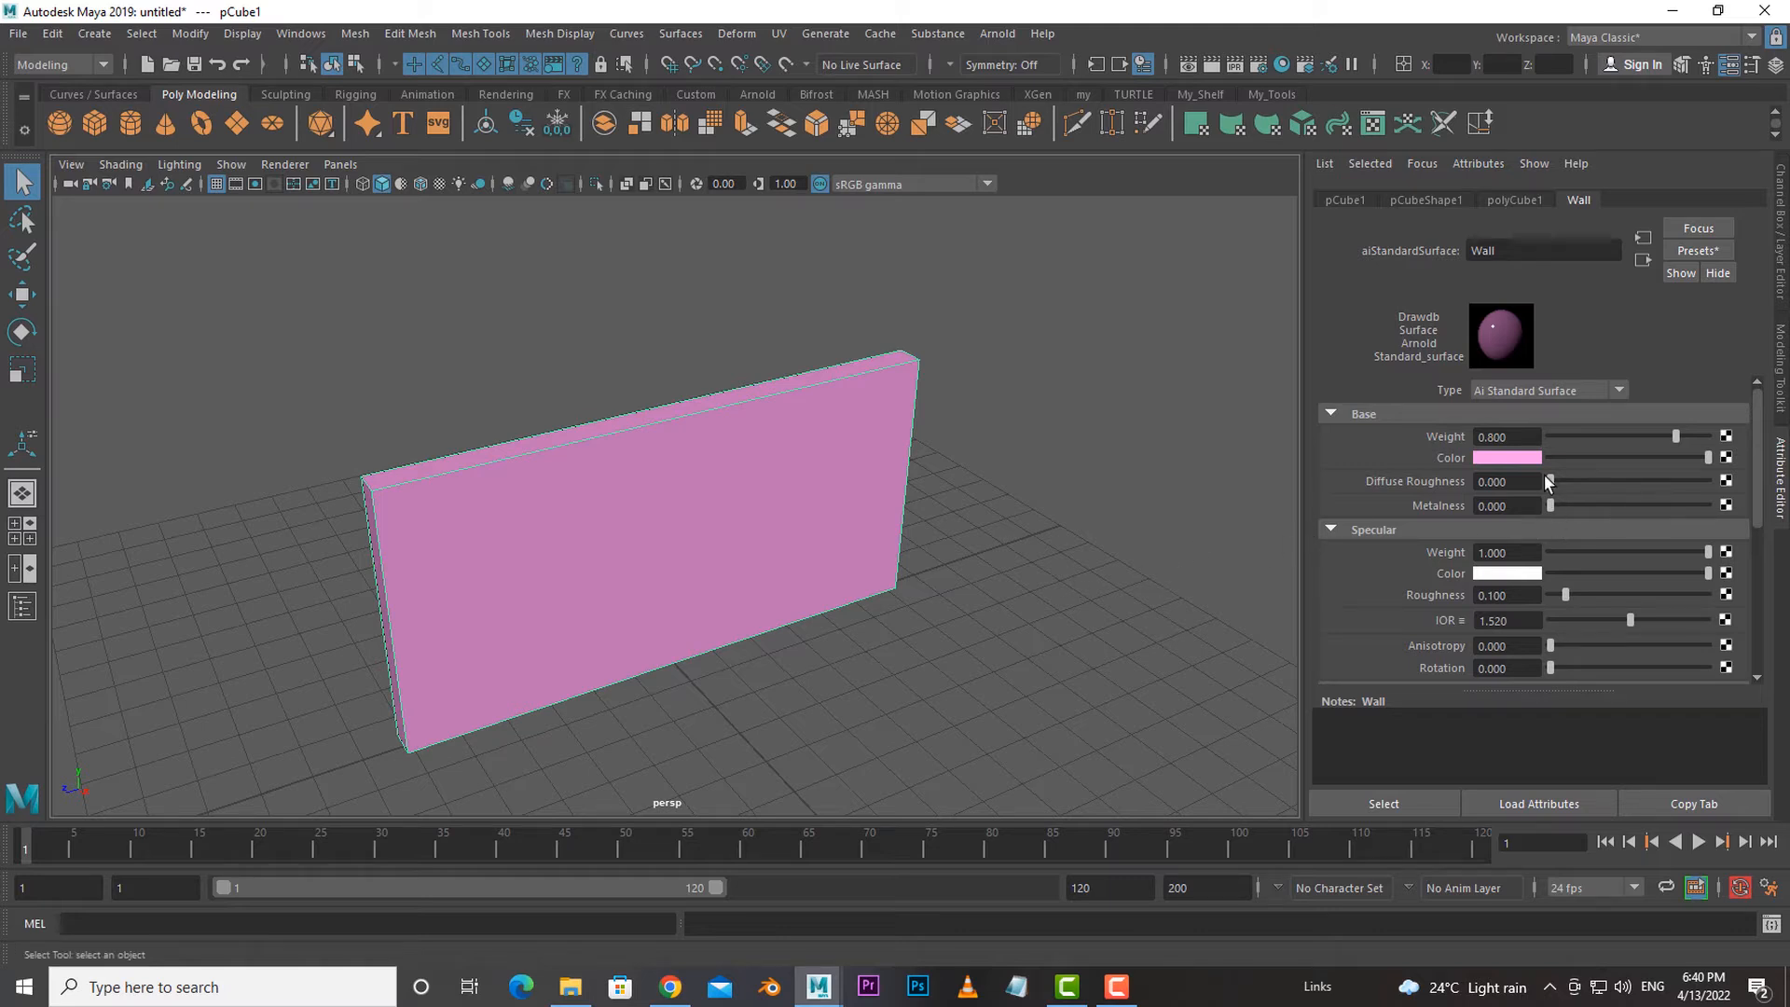
Map a File texture to the Wall material's base color and load 2cc13e6422218aa521474b36346b85f9.jpg from the Desktop.
left_click(1725, 457)
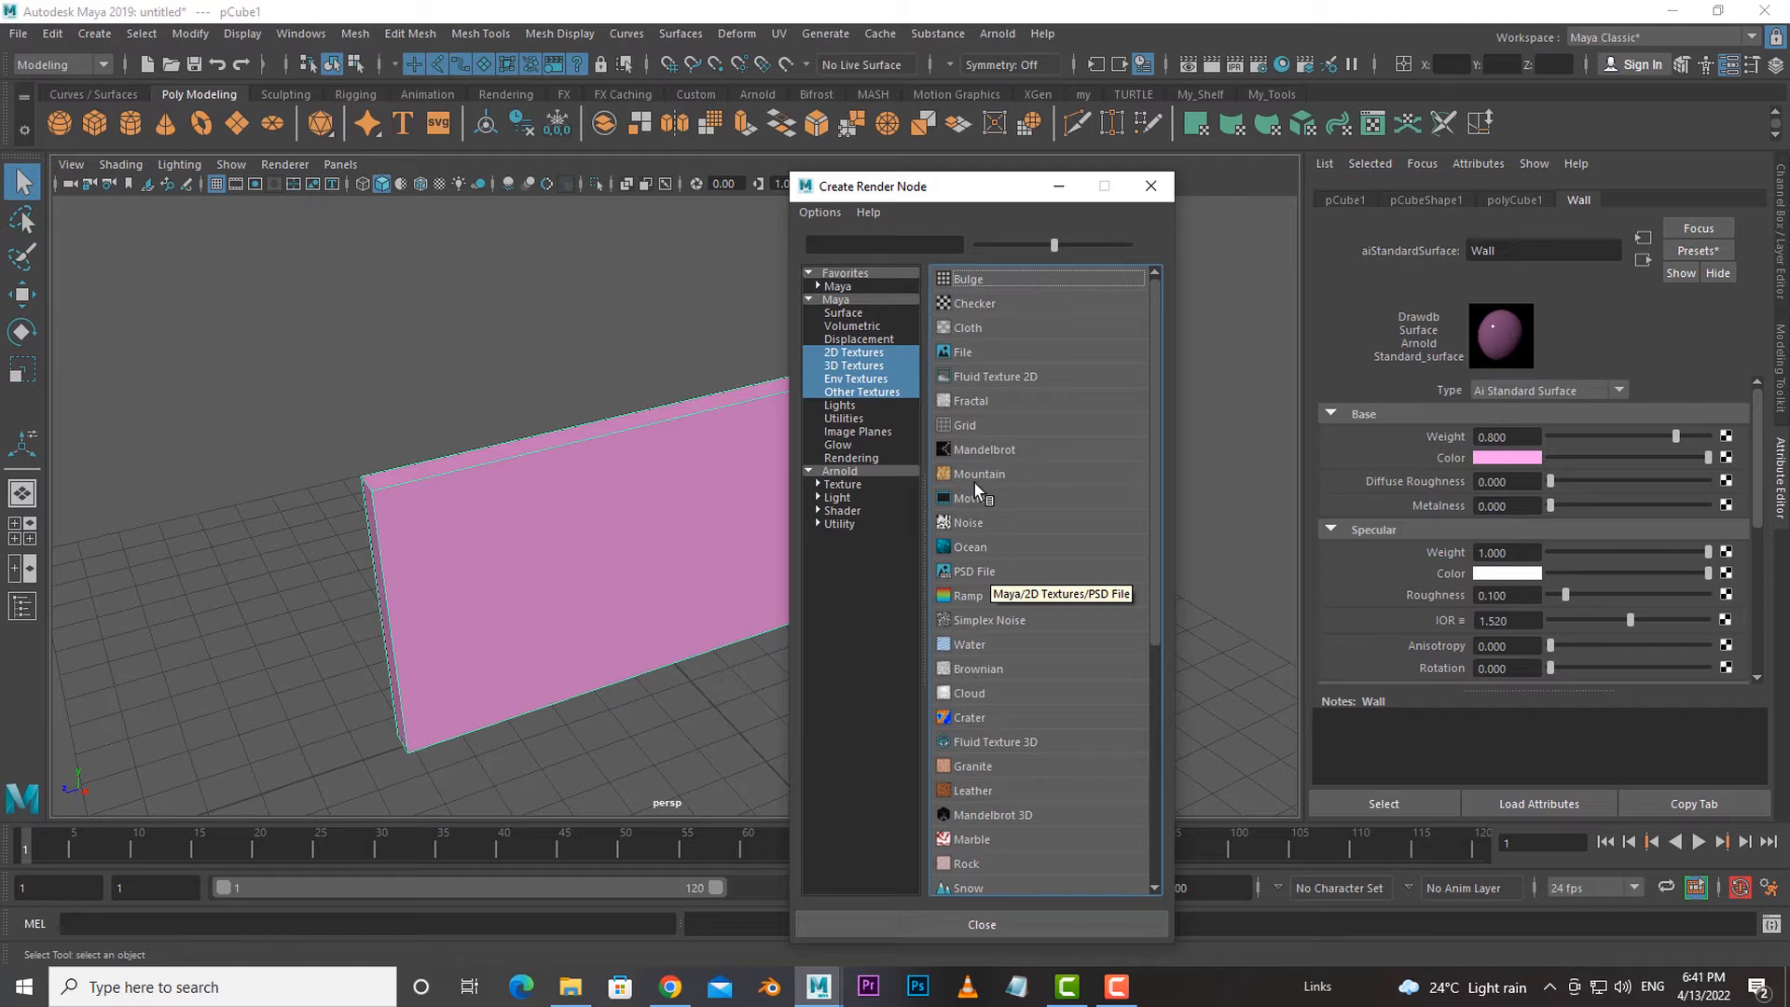
left_click(973, 354)
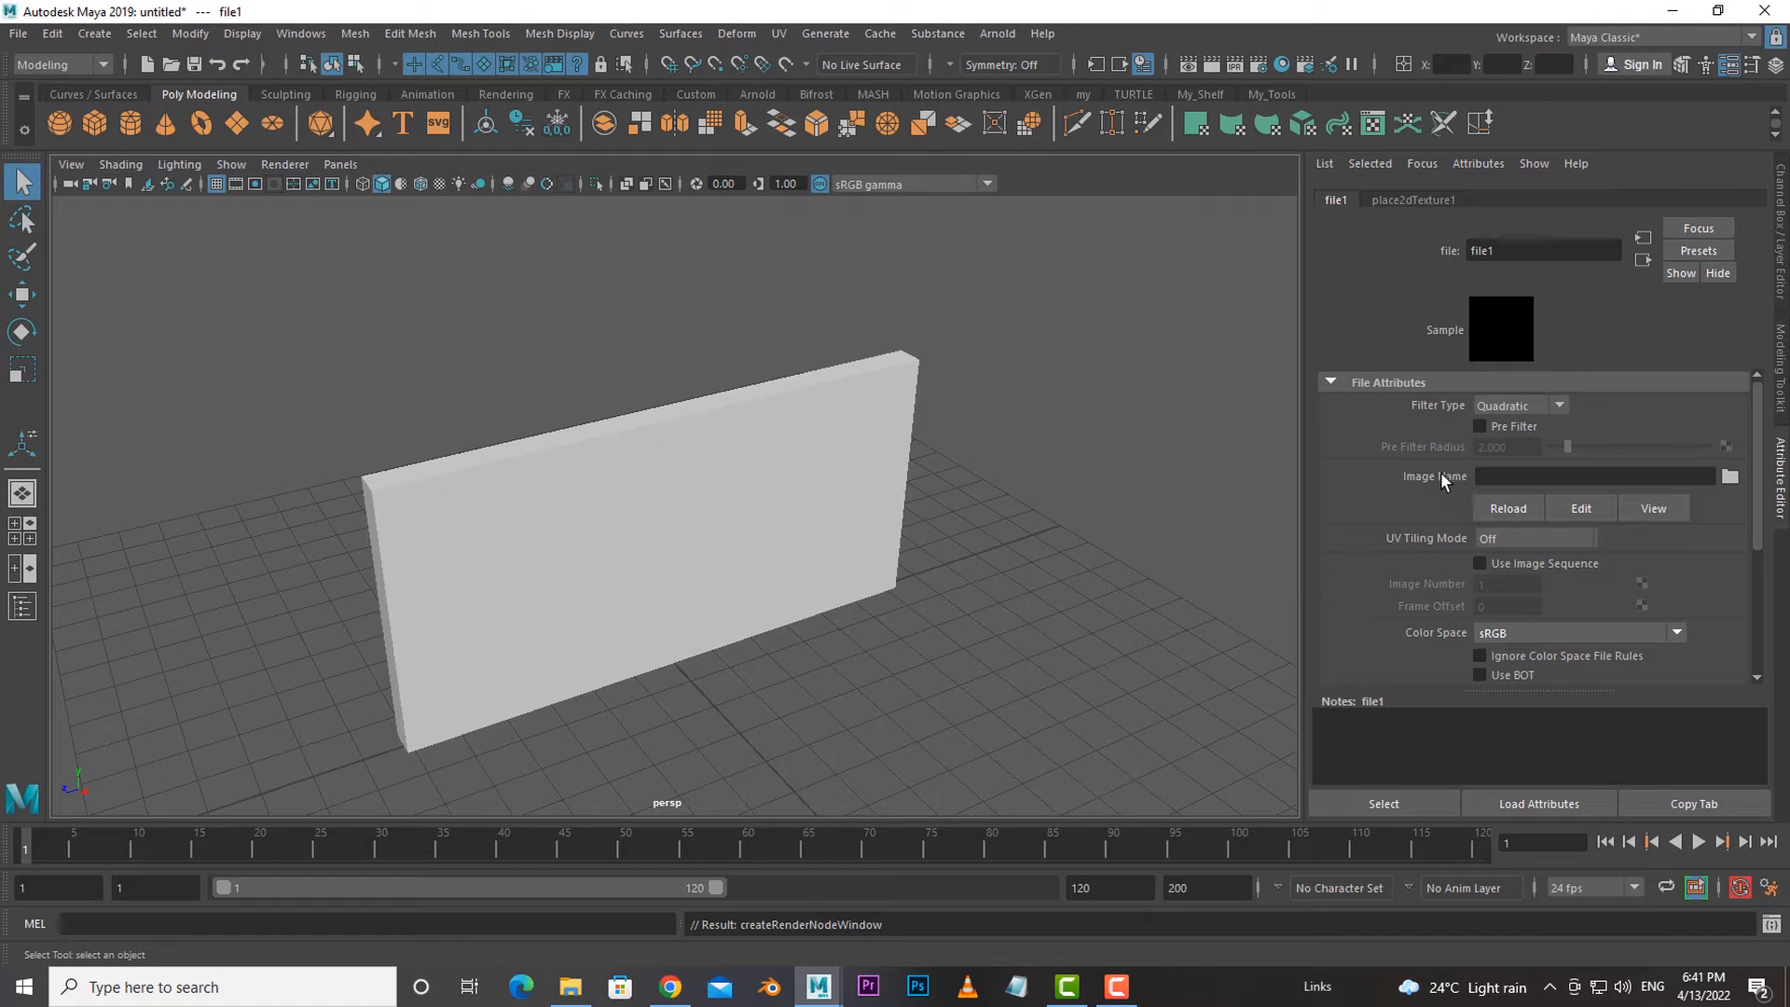
left_click(1730, 477)
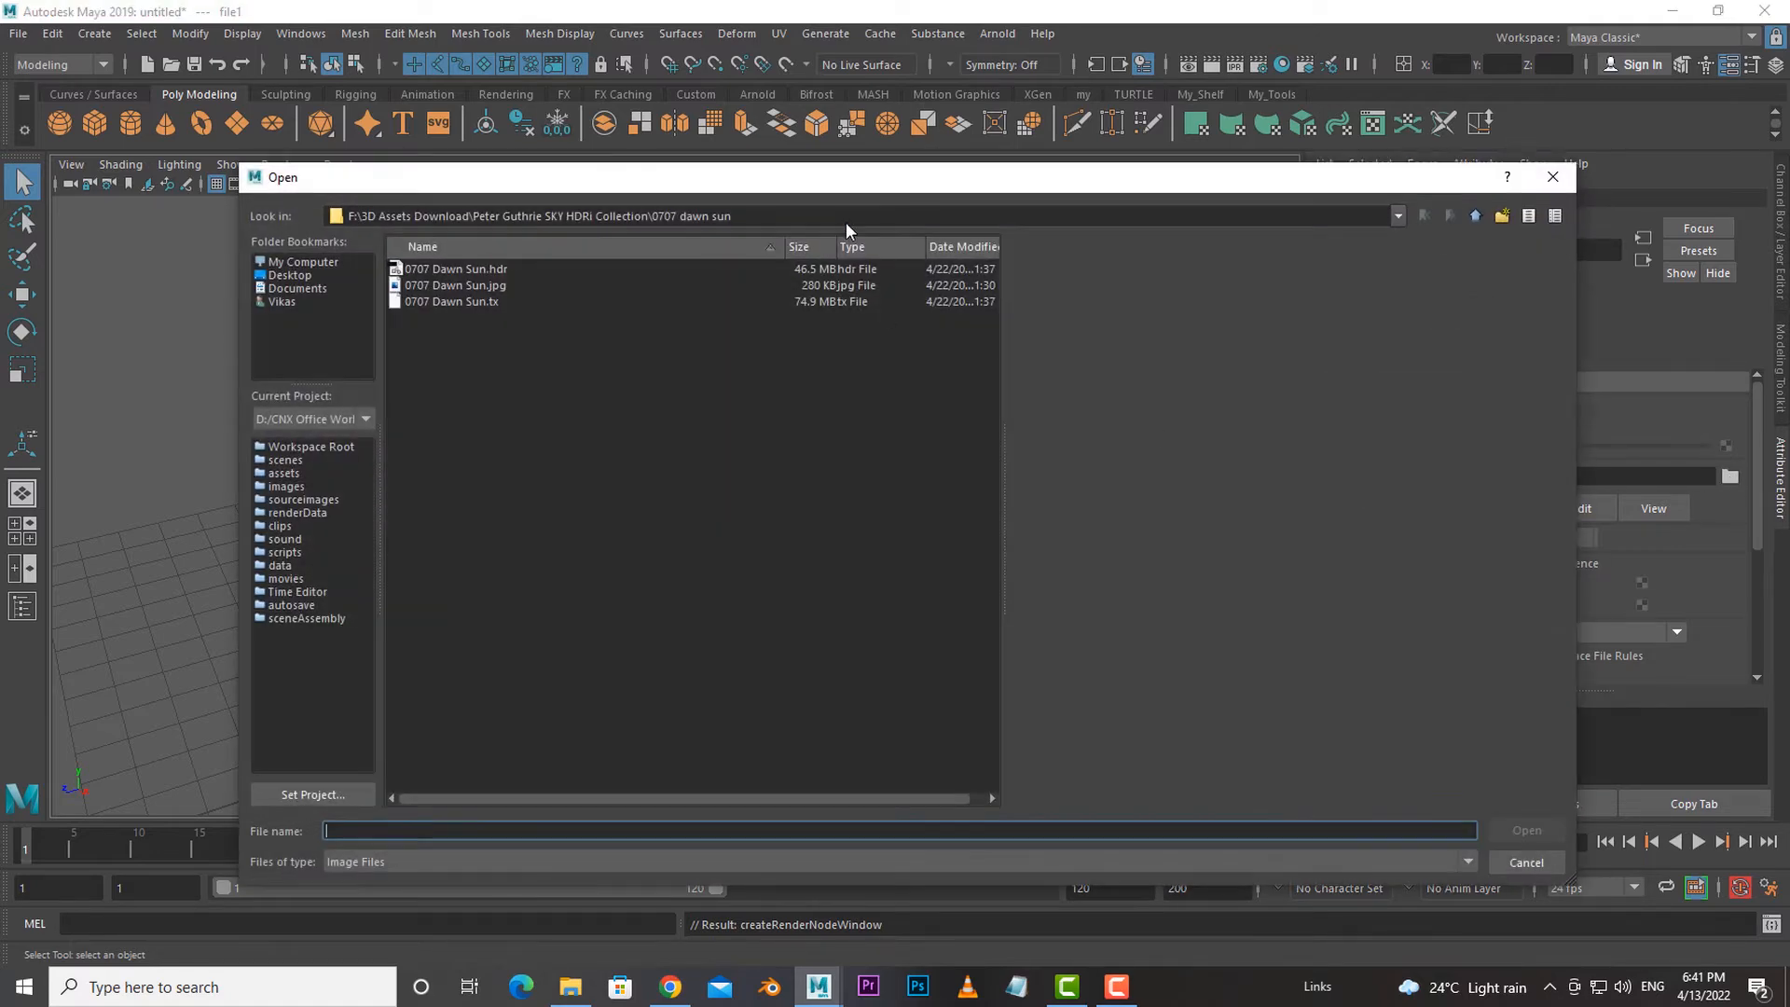
left_click_drag(846, 196, 861, 195)
left_click(305, 272)
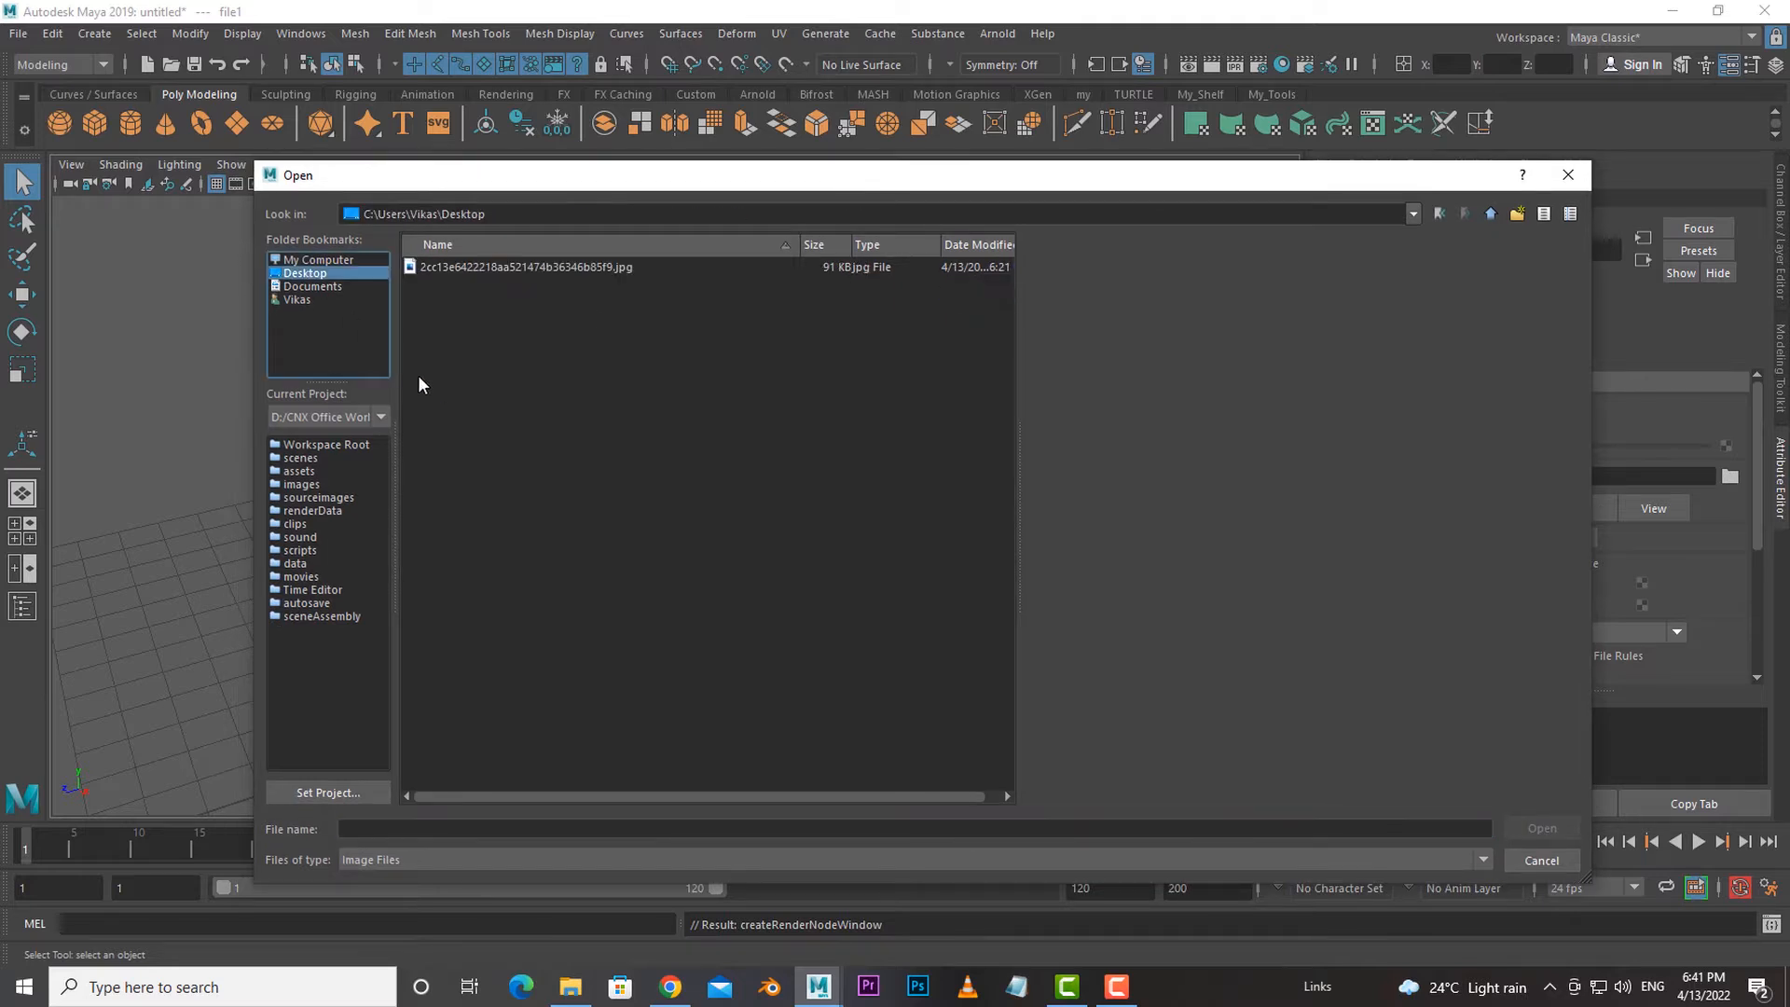
left_click(495, 267)
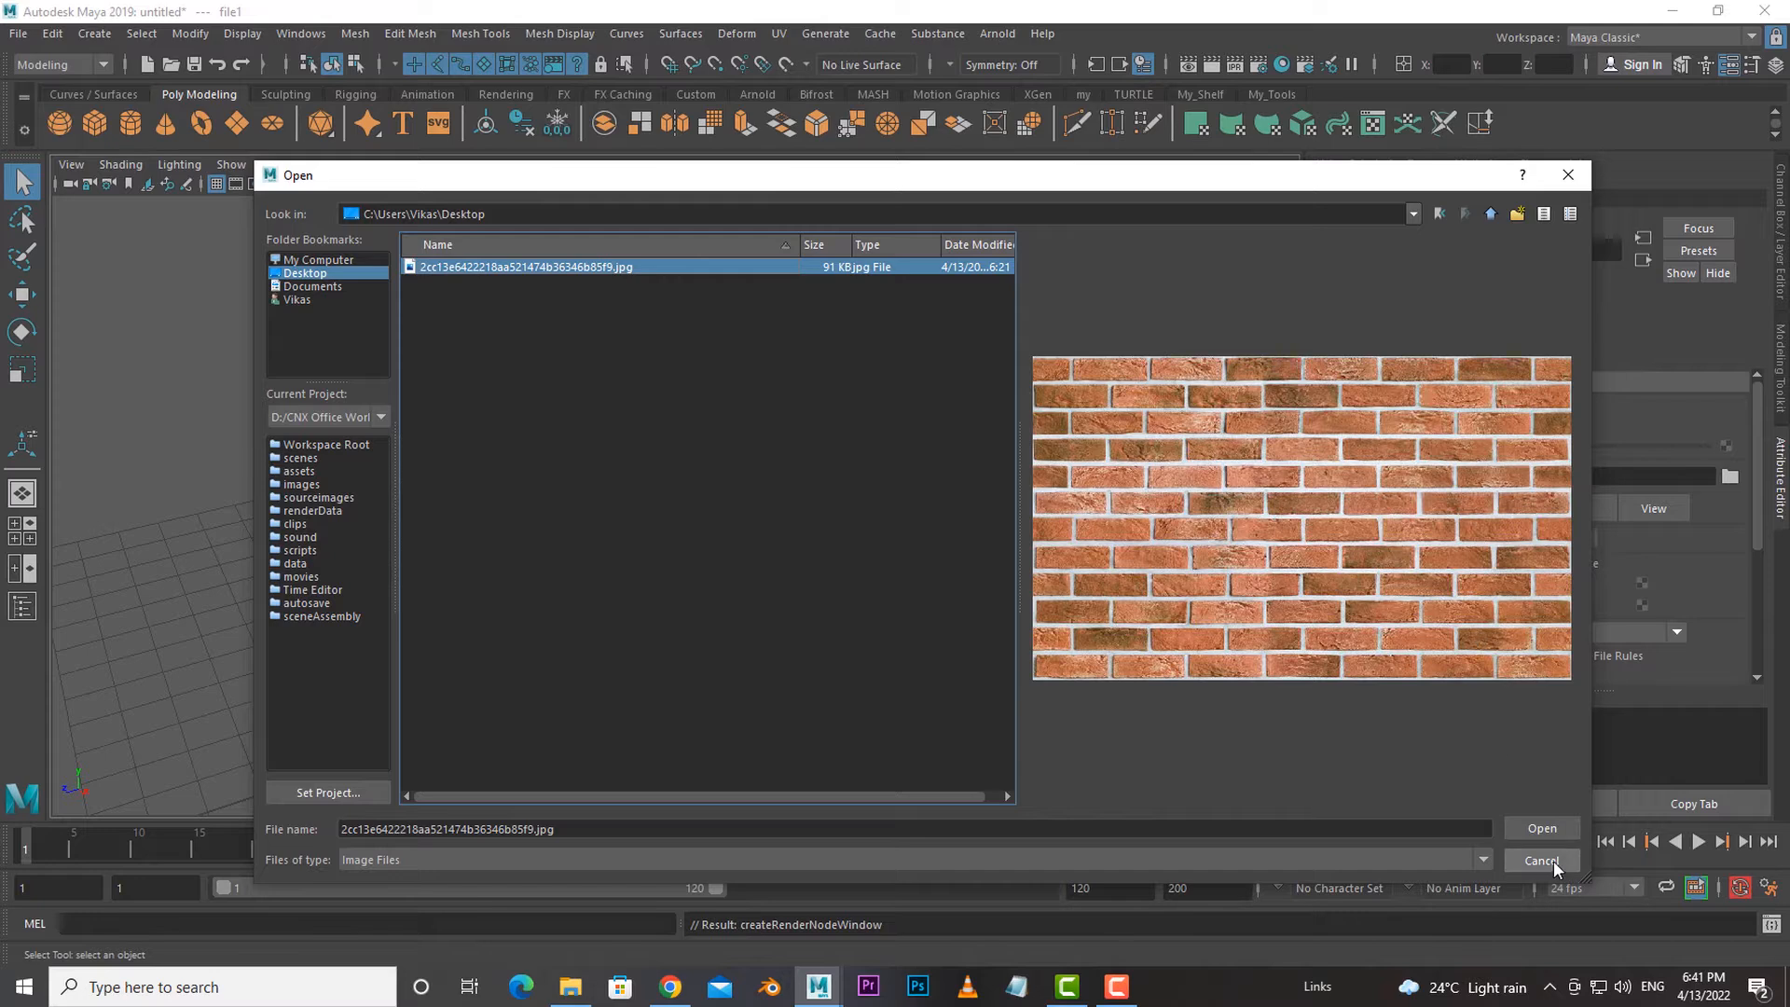
left_click(1541, 832)
Turn on textured display in the perspective viewport to show the brick image on the wall.
left_click_drag(870, 628, 923, 653, "alt")
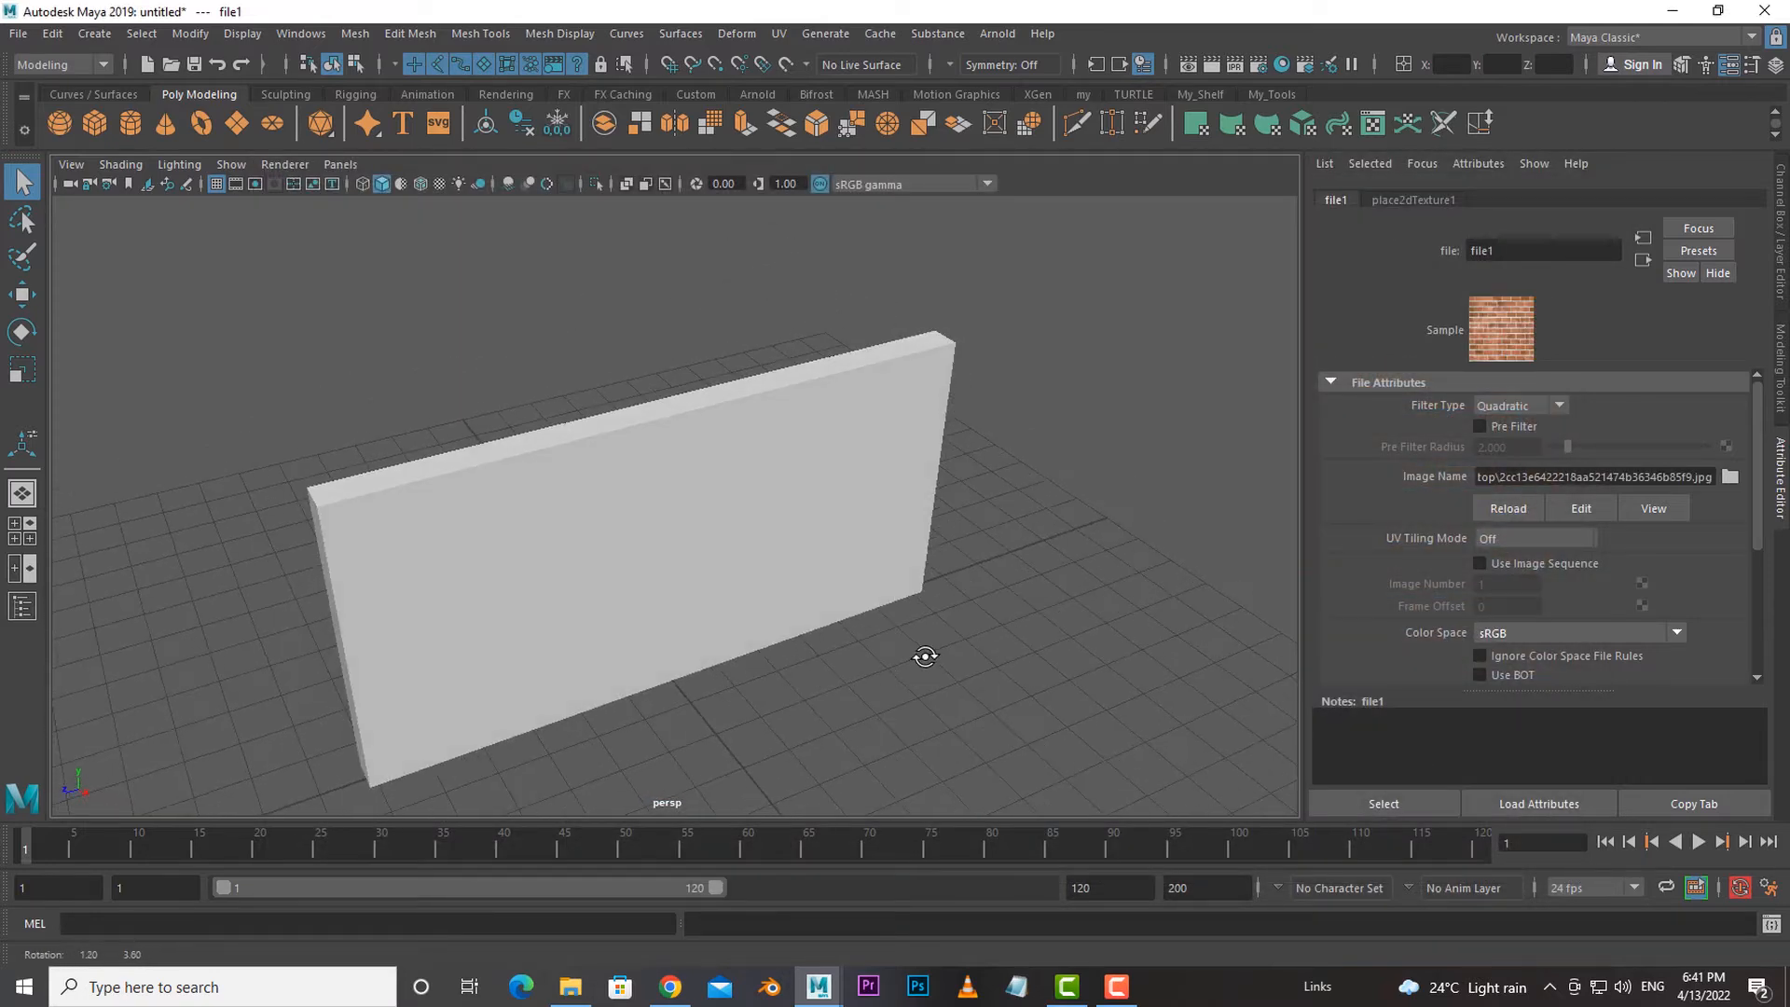
left_click(441, 185)
left_click_drag(750, 636, 807, 608, "alt")
Set the Repeat UV of the wall's brick texture placement to 5 by 5.
left_click(708, 547)
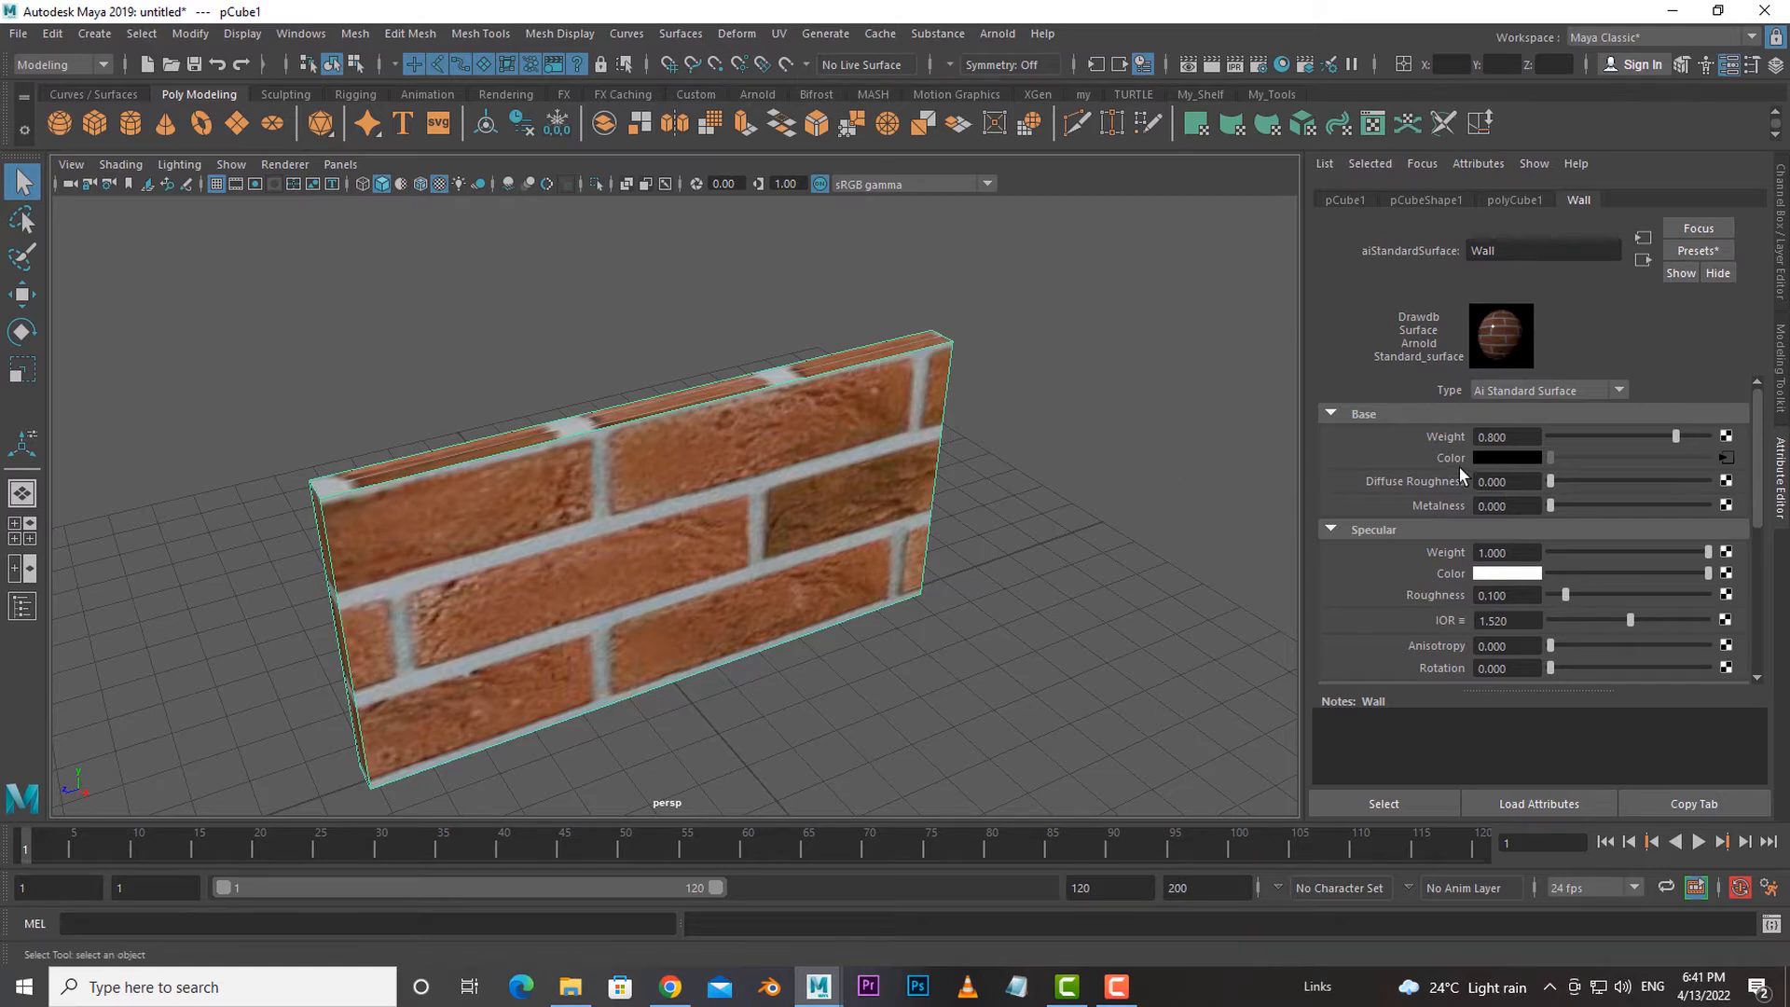
left_click(1725, 457)
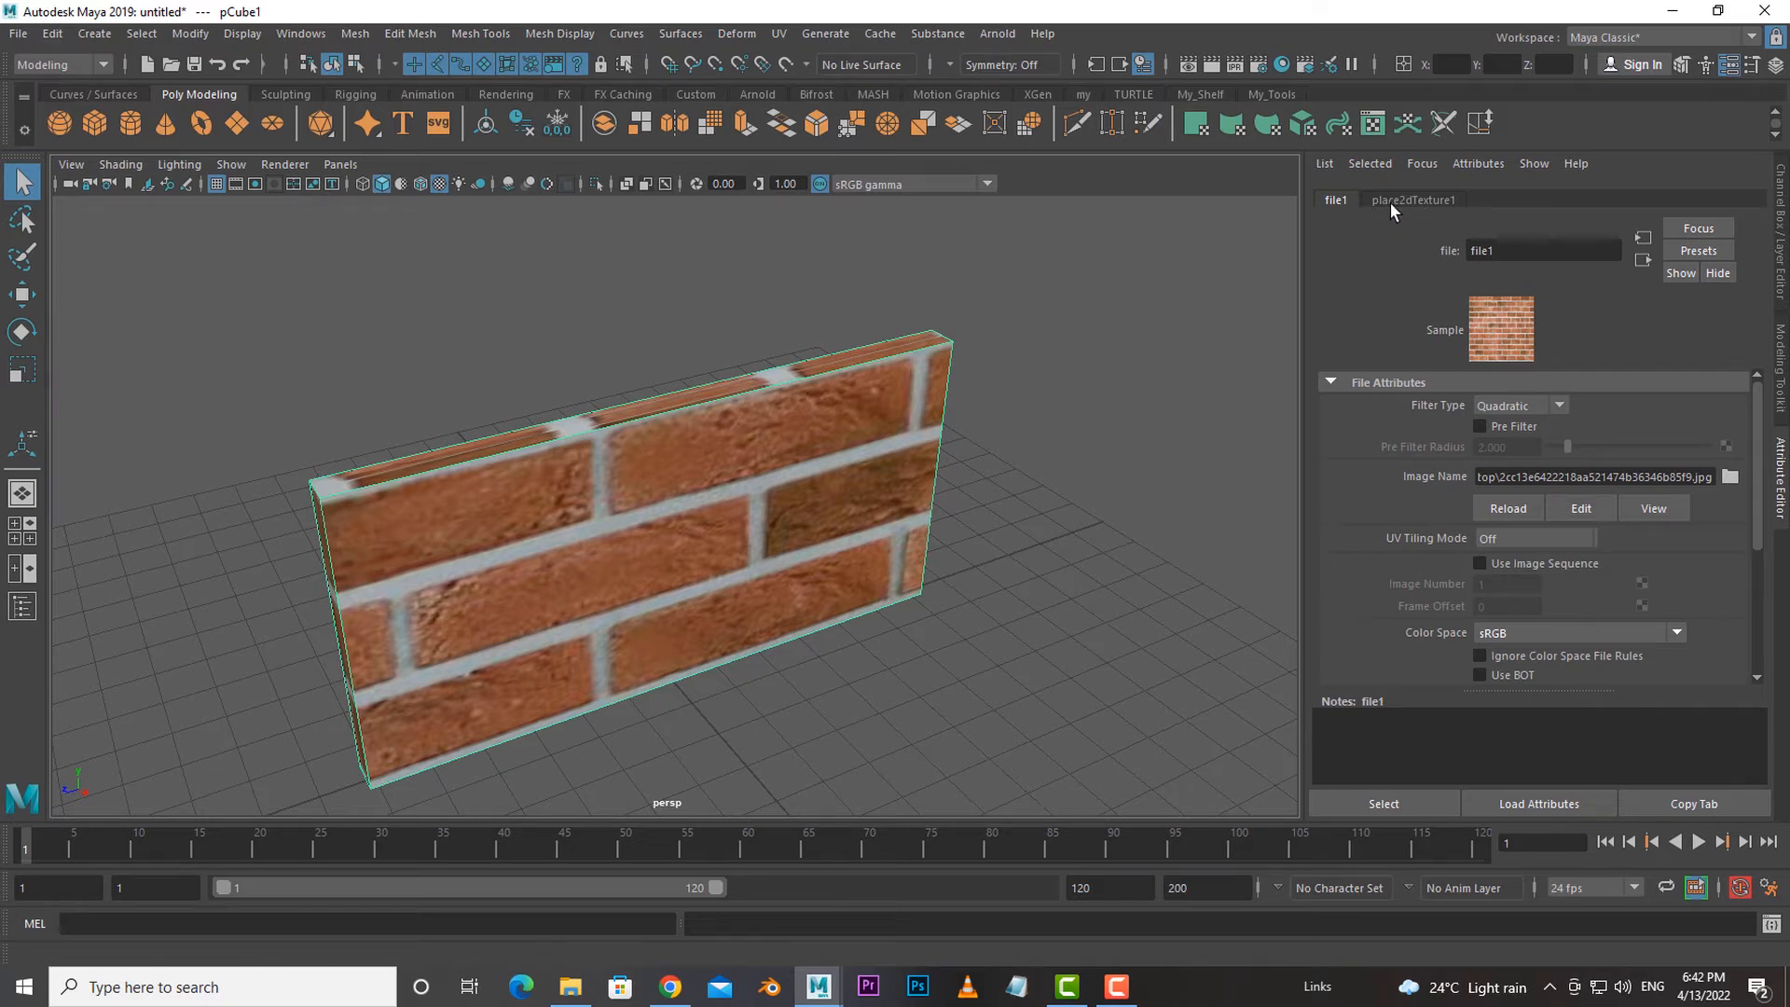
left_click(1434, 201)
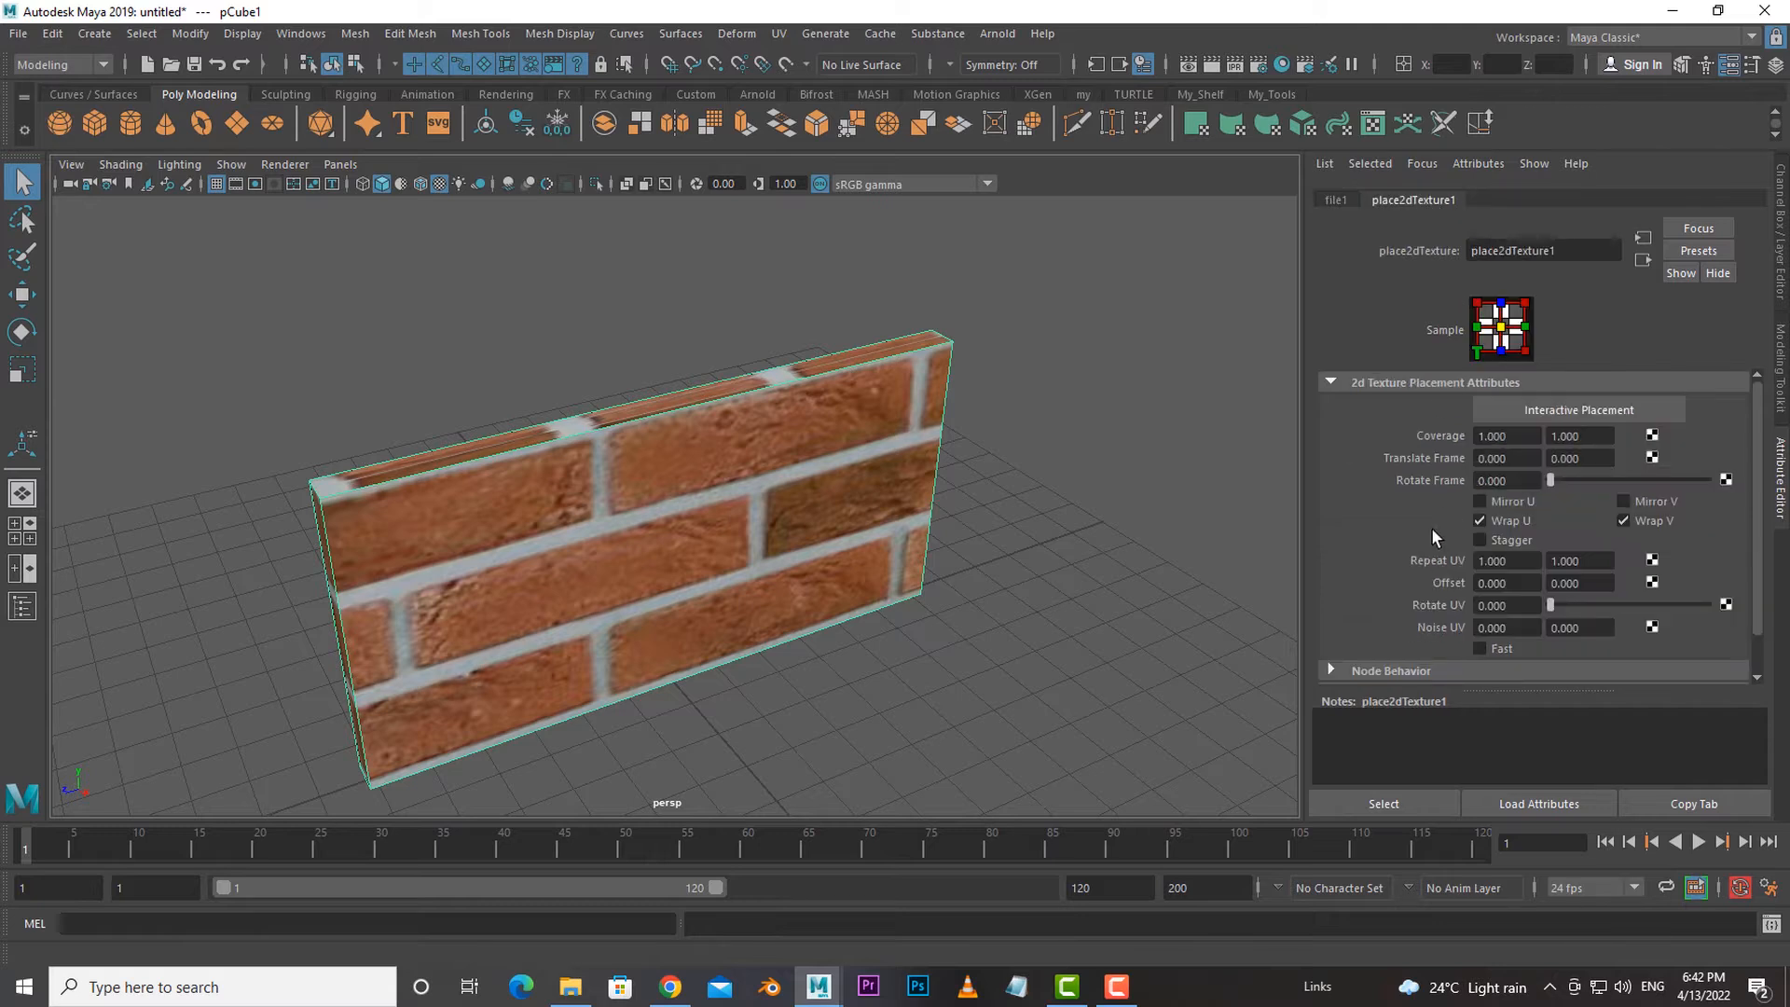
scroll(1464, 567, "down", 1)
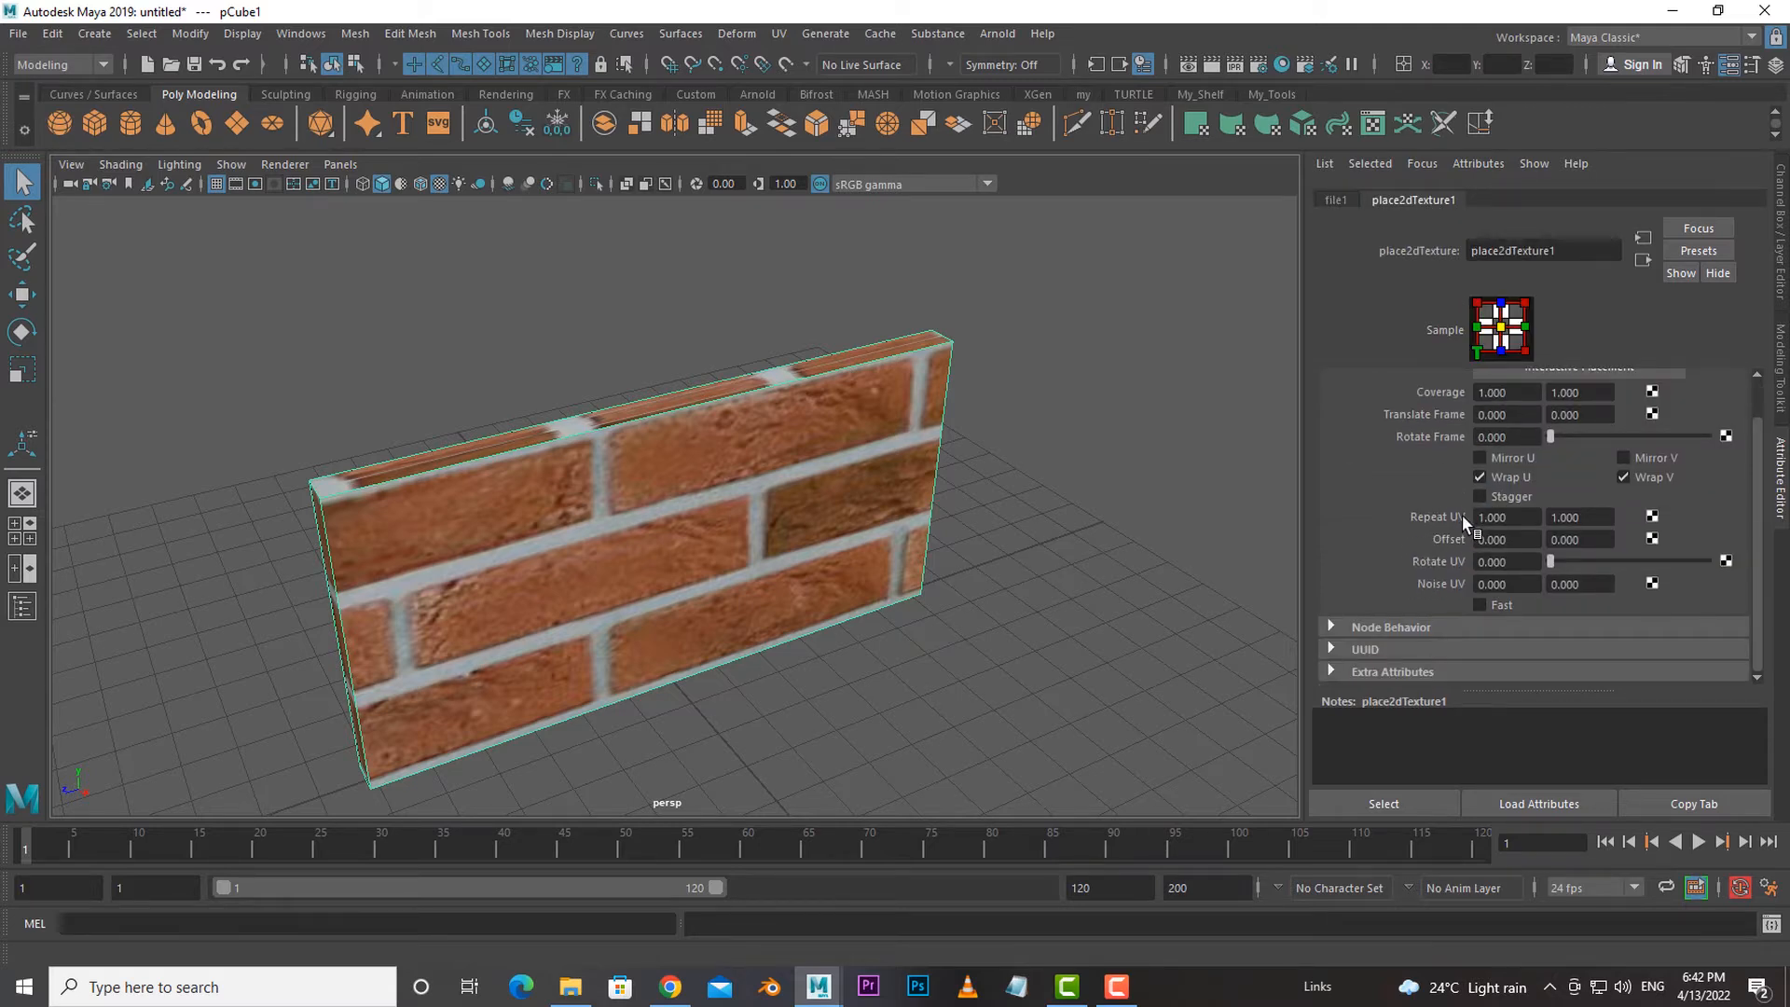
left_click(1520, 519)
type("5")
key("Tab")
type("5")
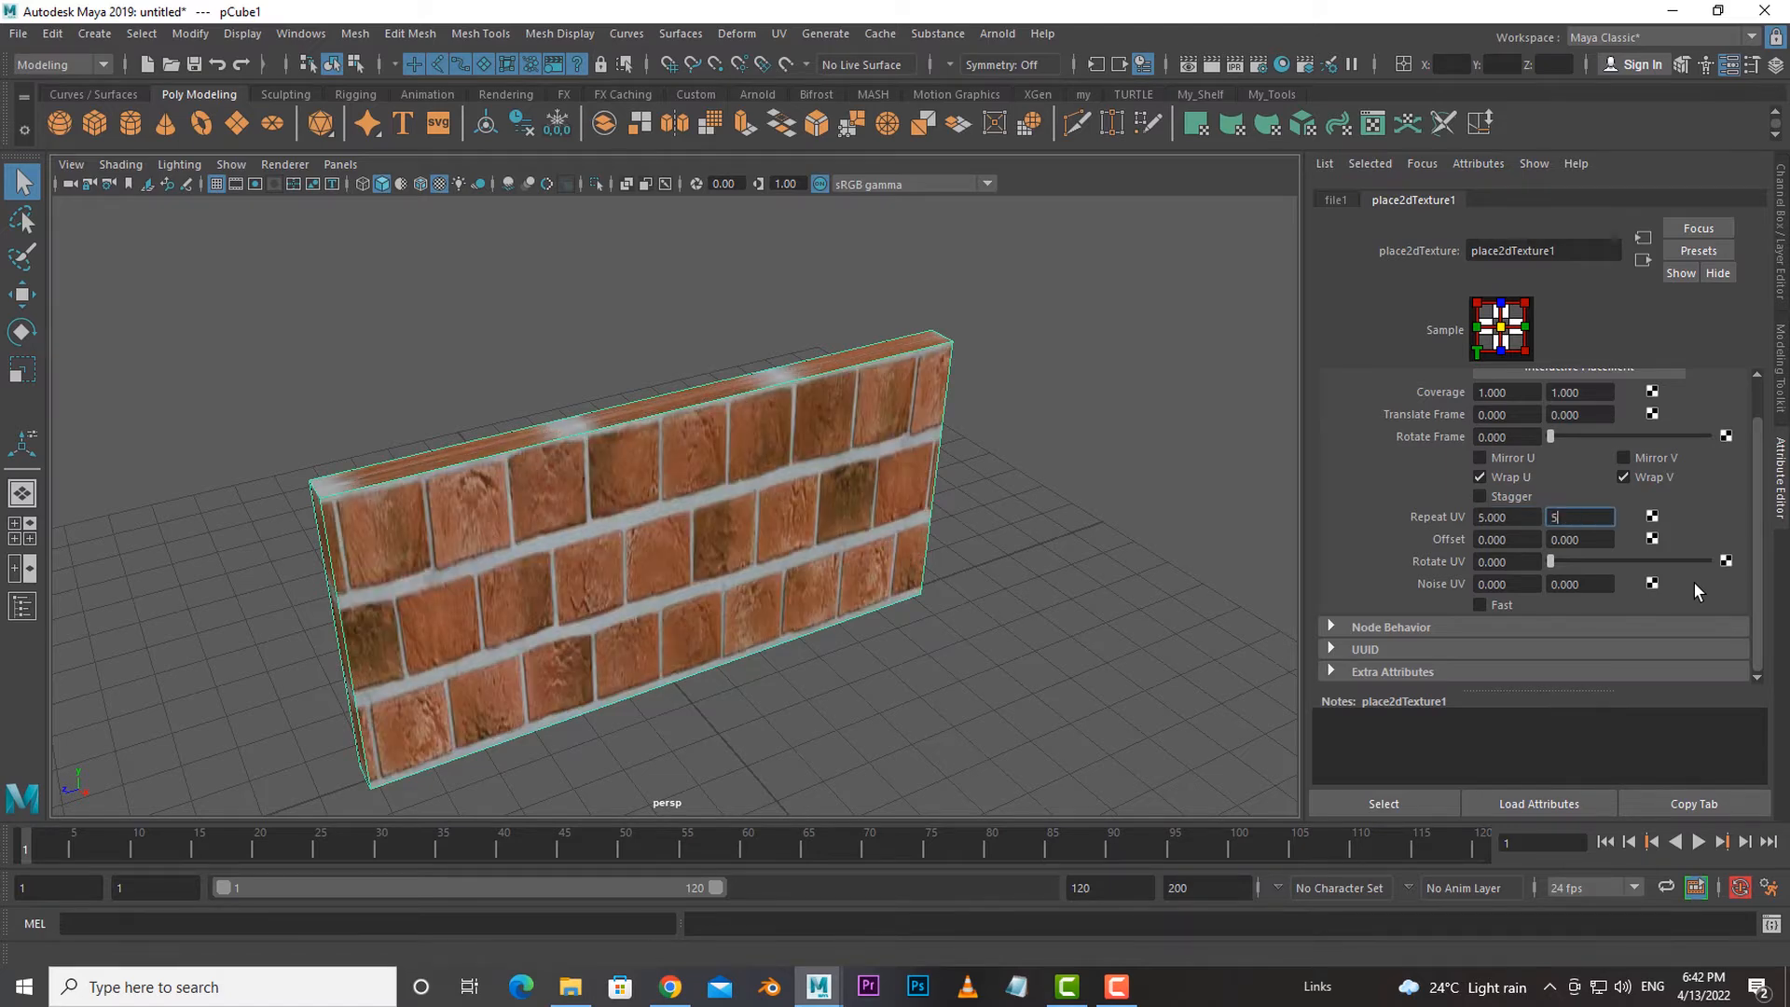
key("Return")
left_click_drag(1014, 674, 872, 708, "alt")
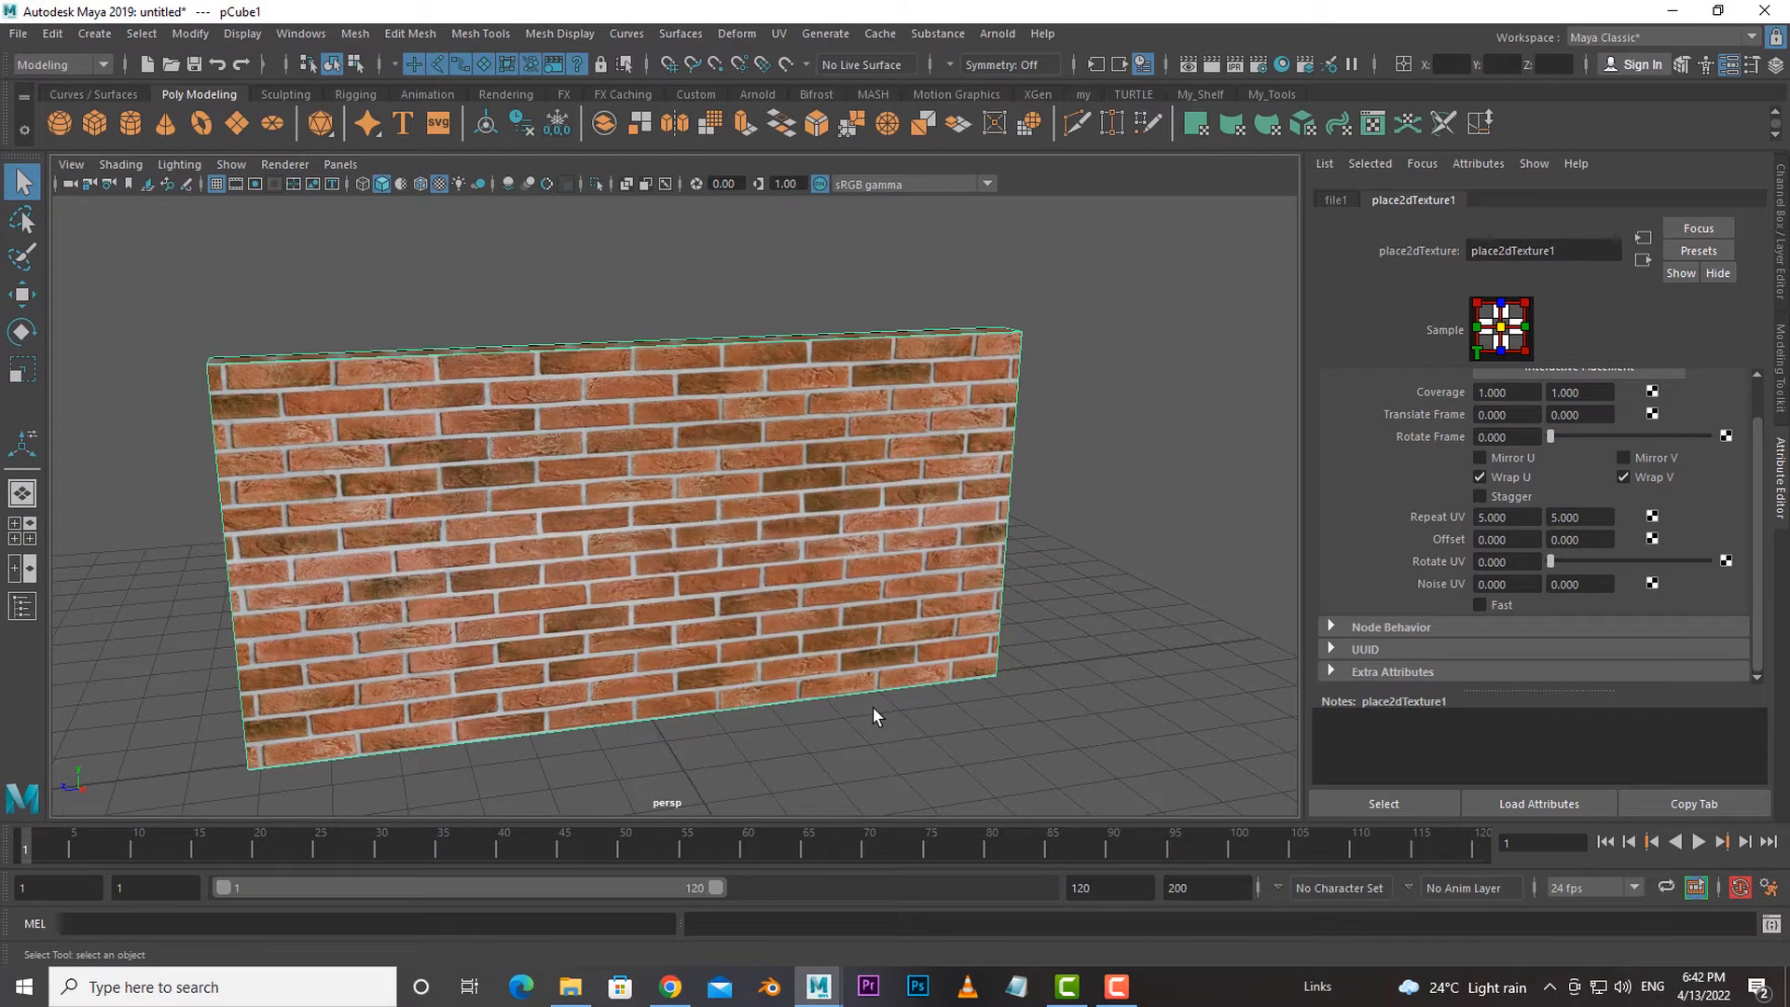
left_click_drag(773, 683, 770, 643, "alt")
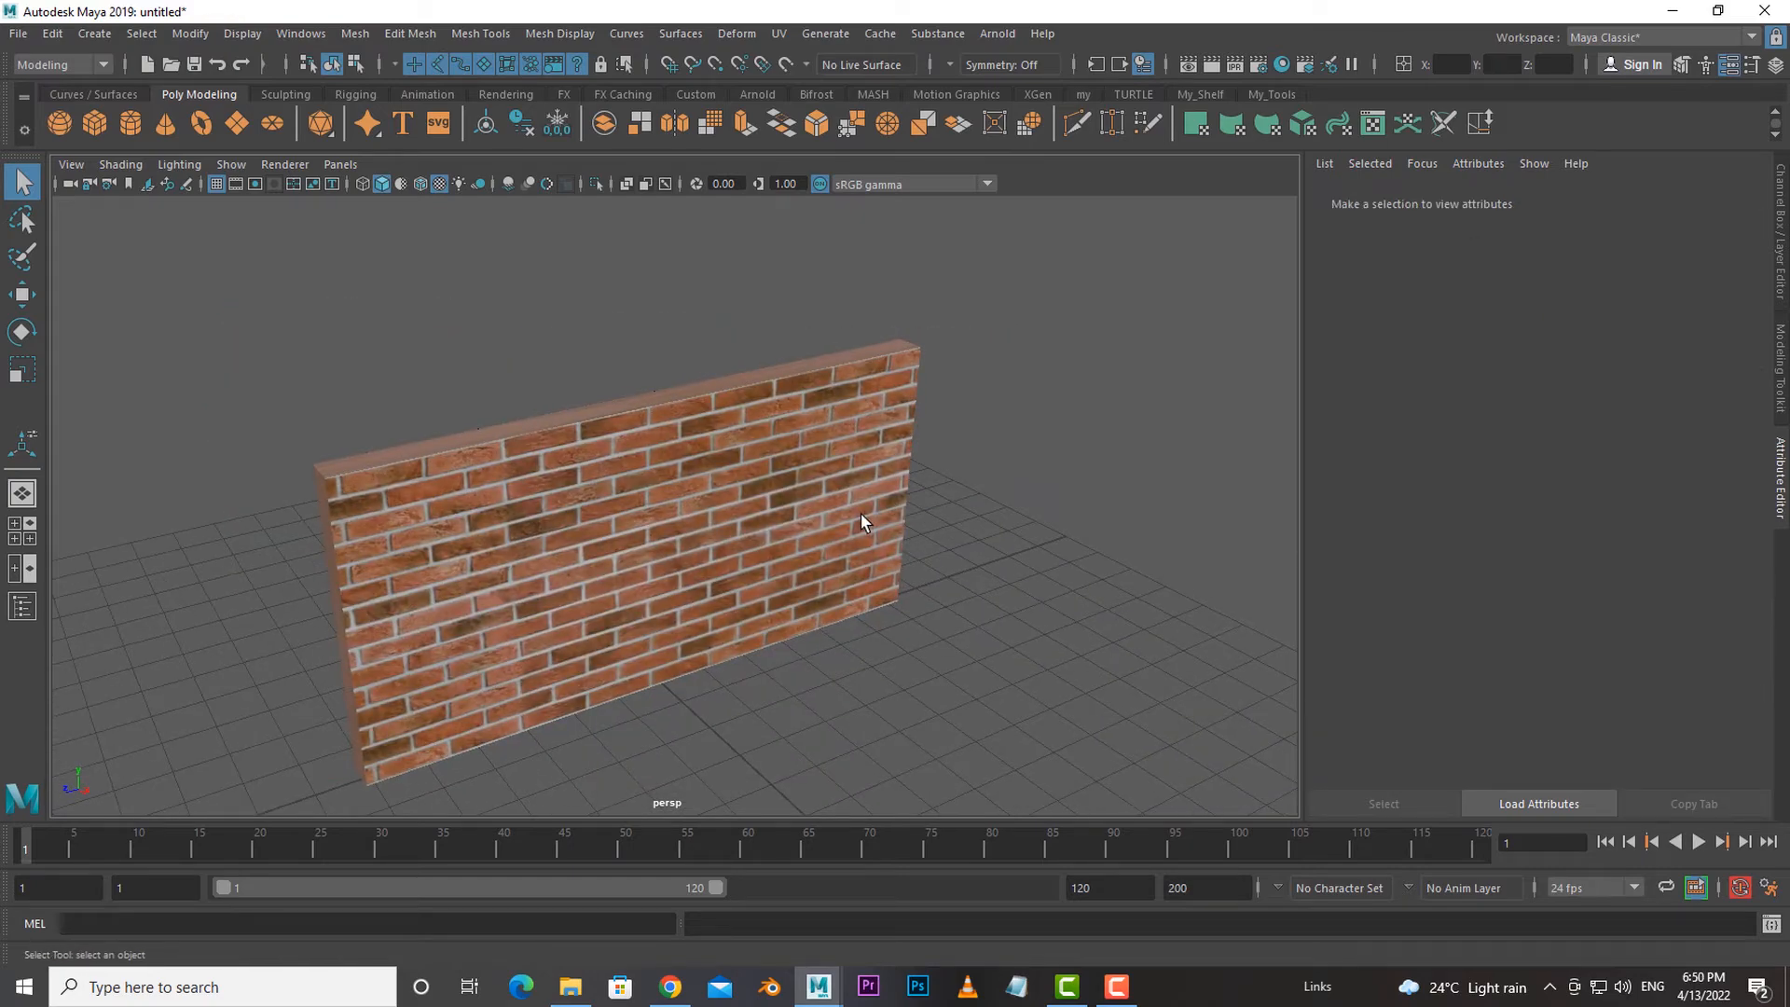
Select the wall, open the Hypershade and set its material swatches to medium size.
left_click(791, 595)
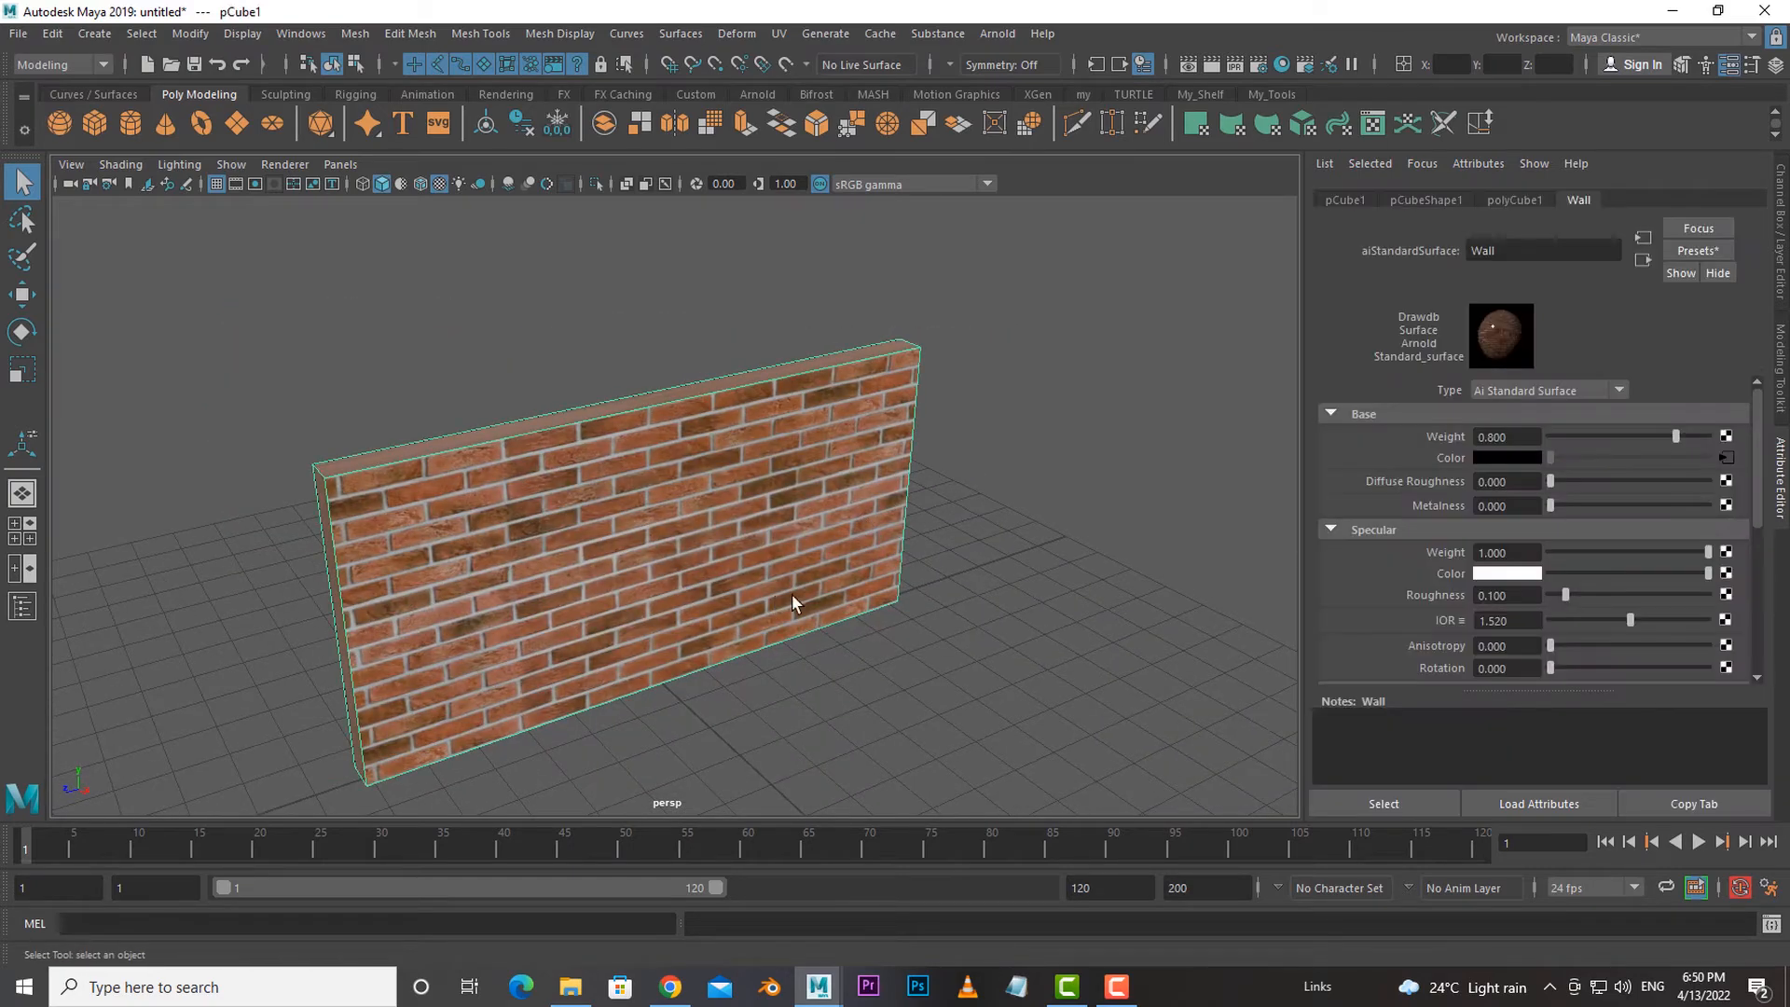
left_click(1283, 66)
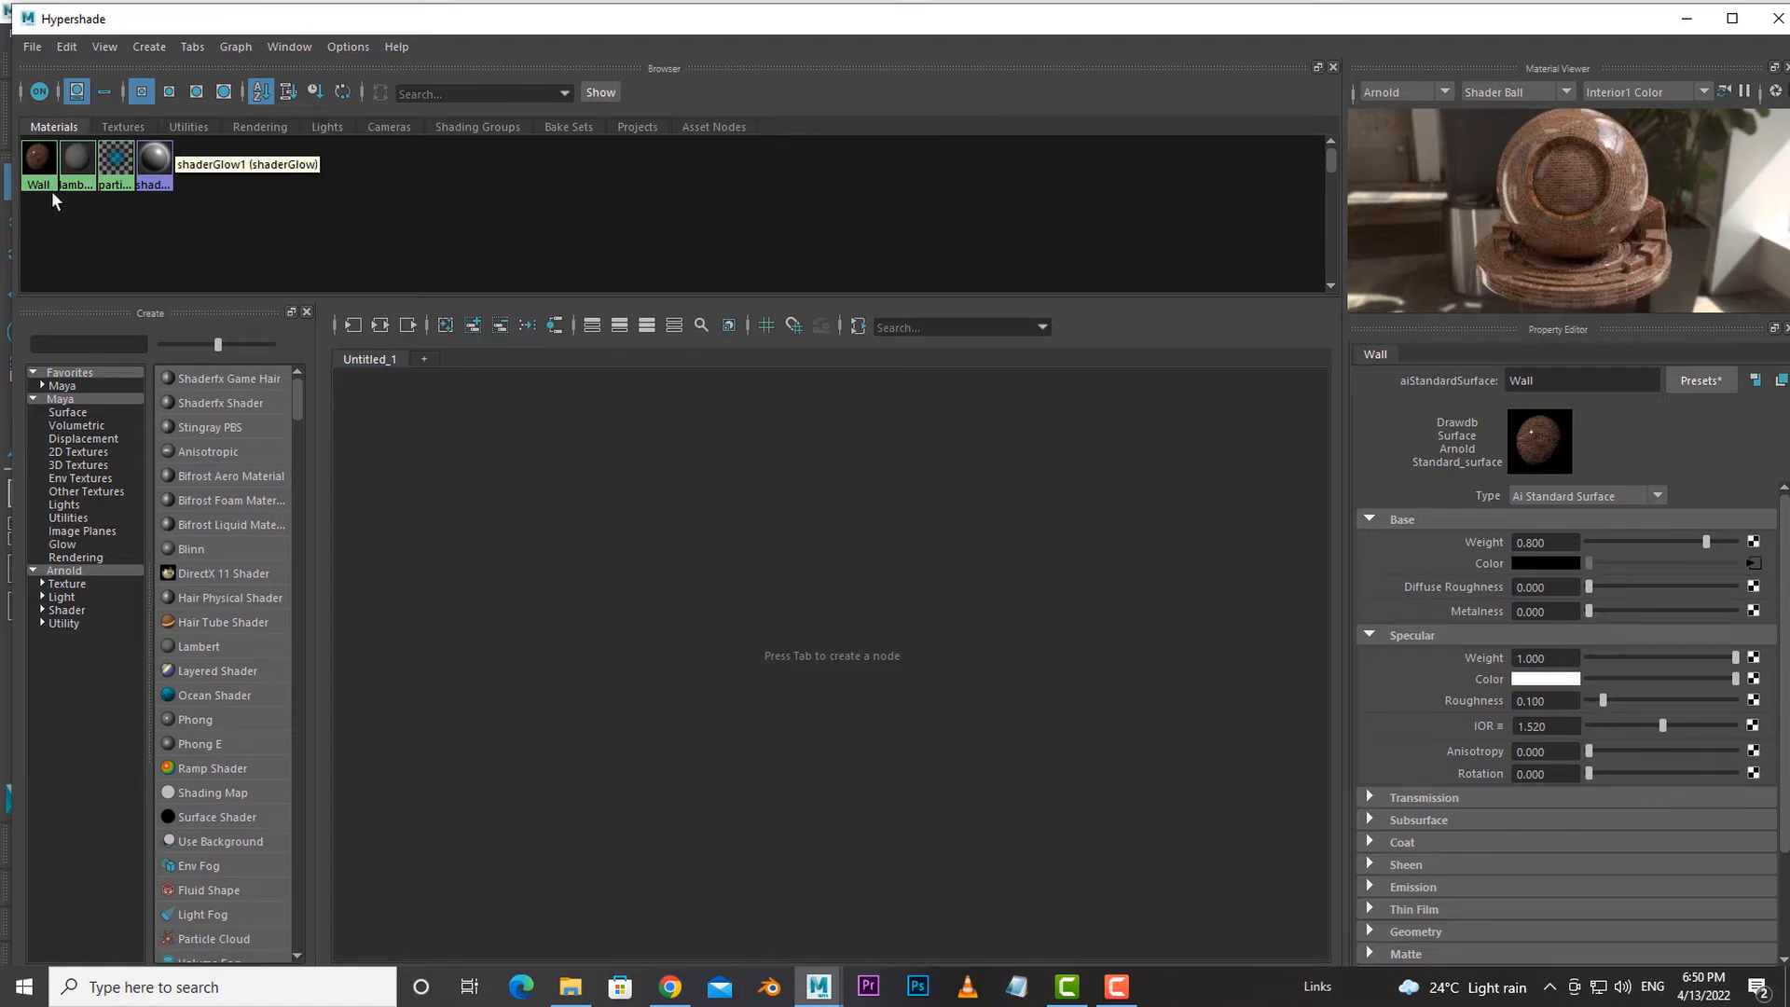
left_click(36, 164)
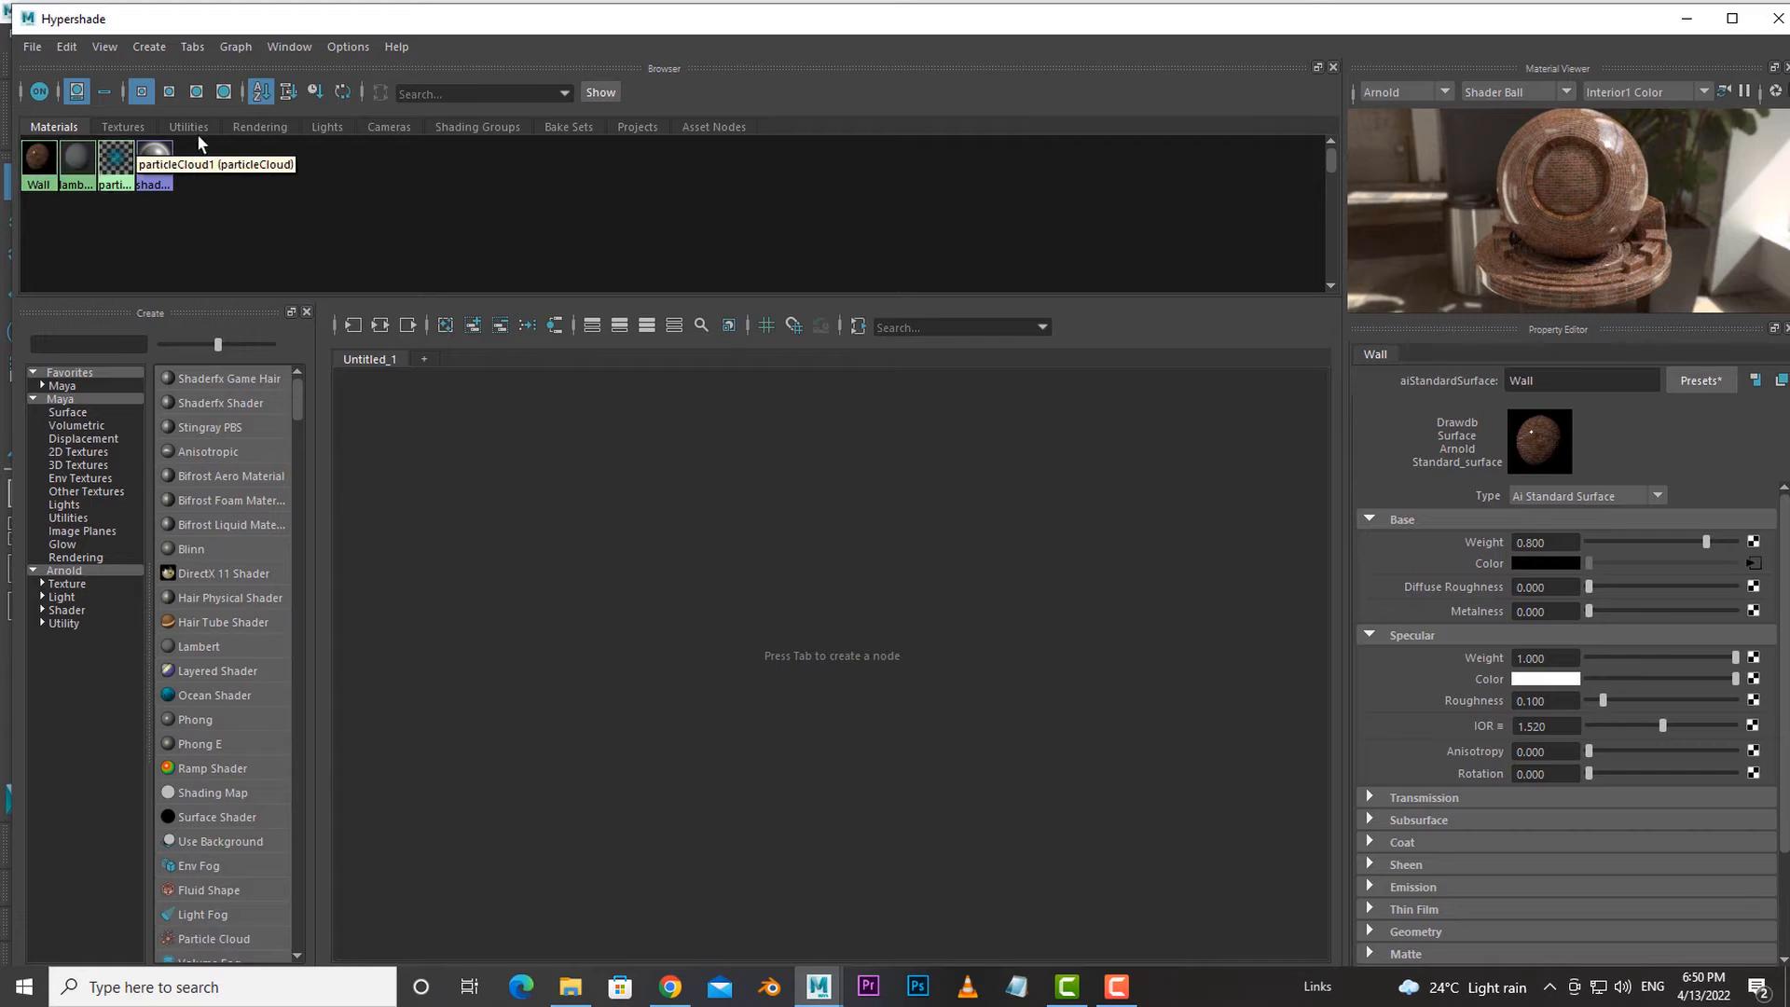
left_click(169, 92)
left_click(195, 92)
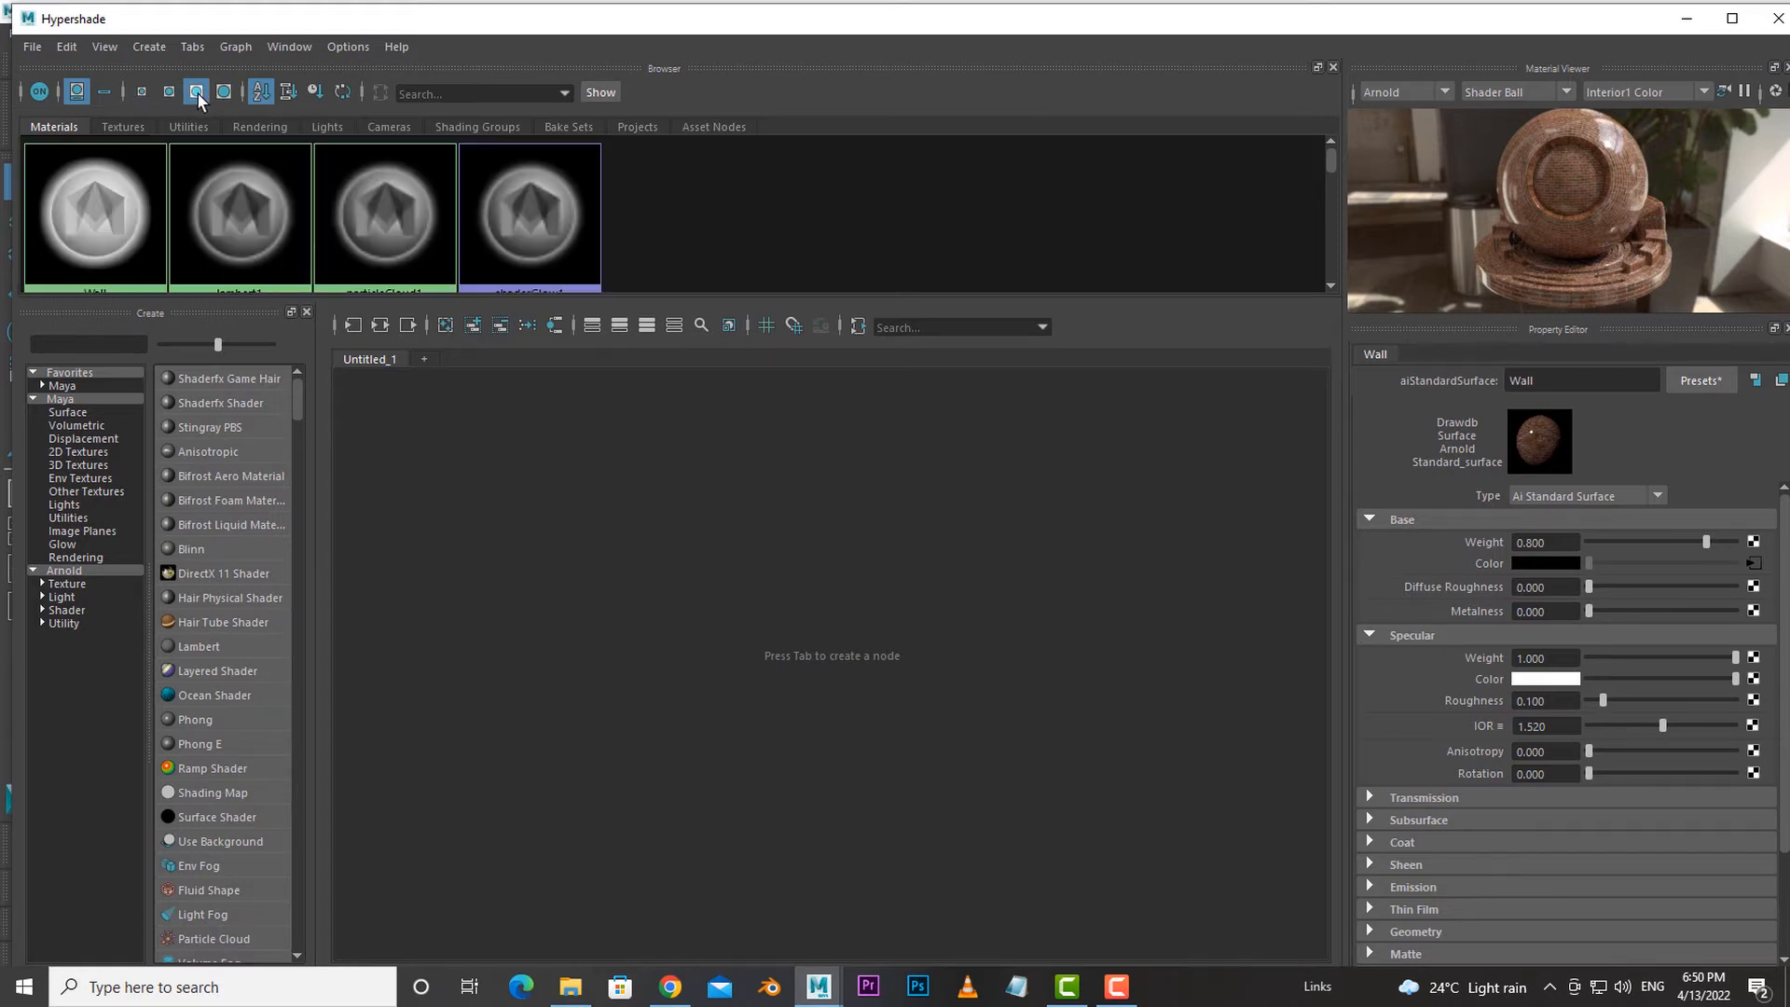
left_click(169, 92)
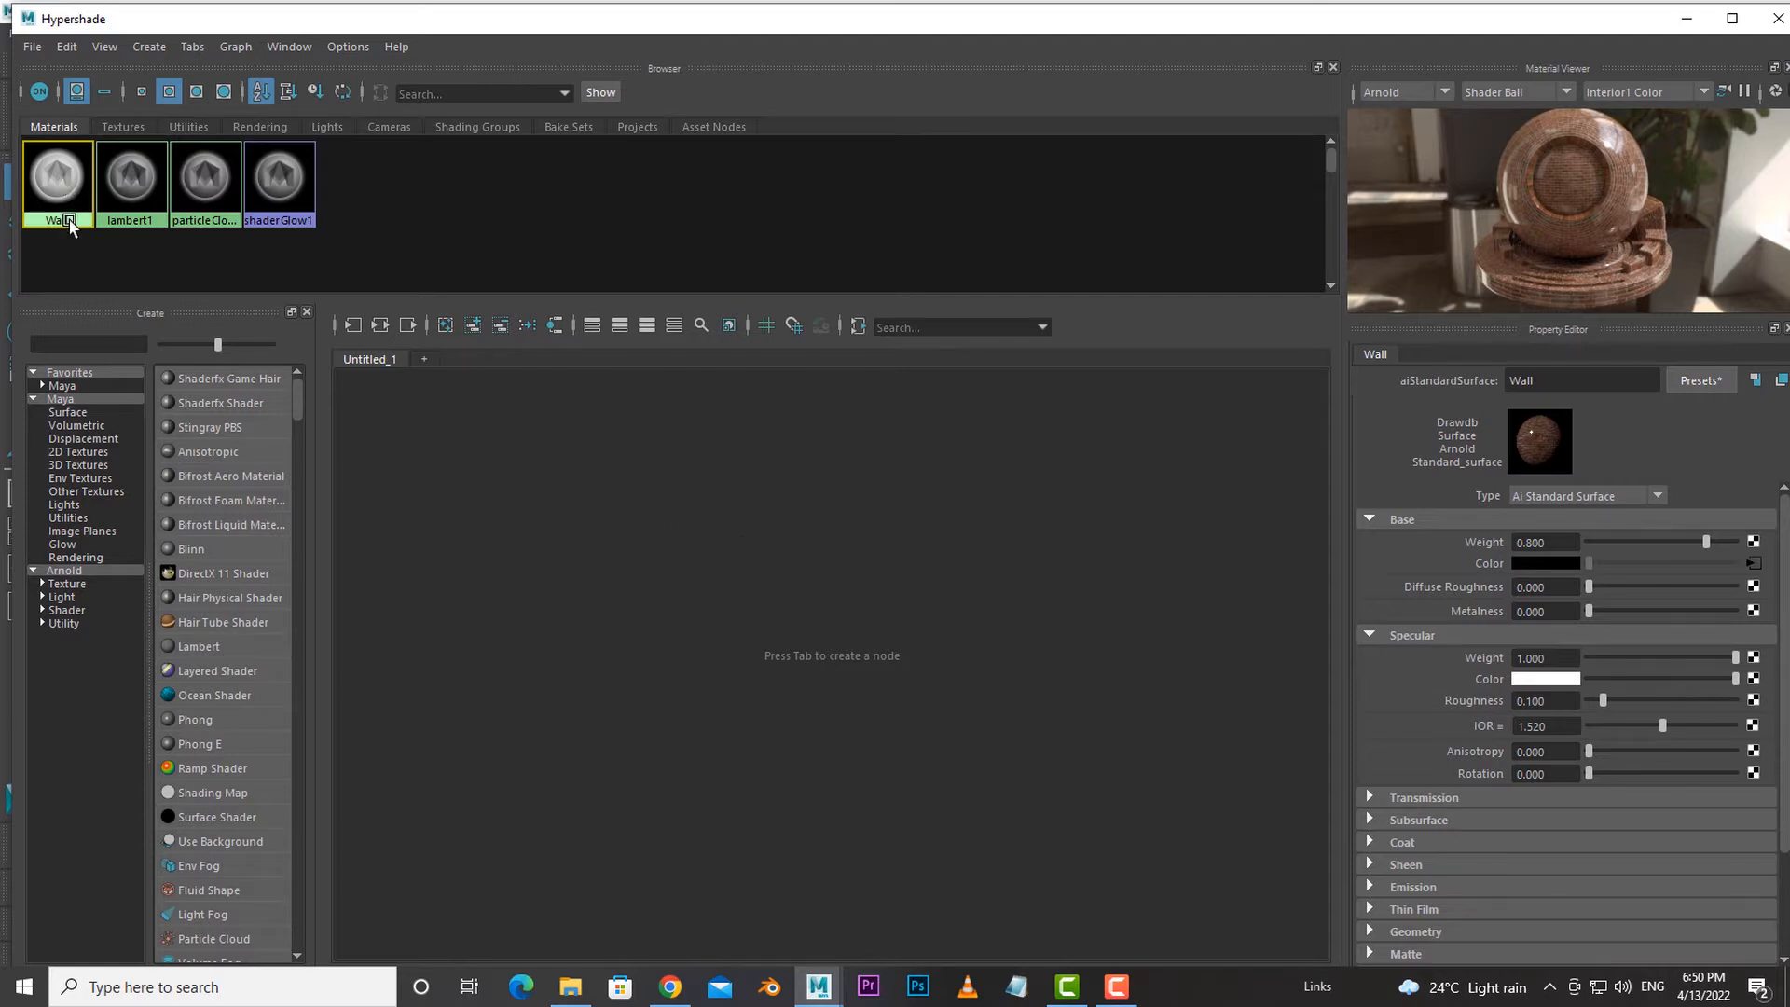
Graph the input and output connections of the Wall material and nudge the Wall node in the graph.
left_click(379, 325)
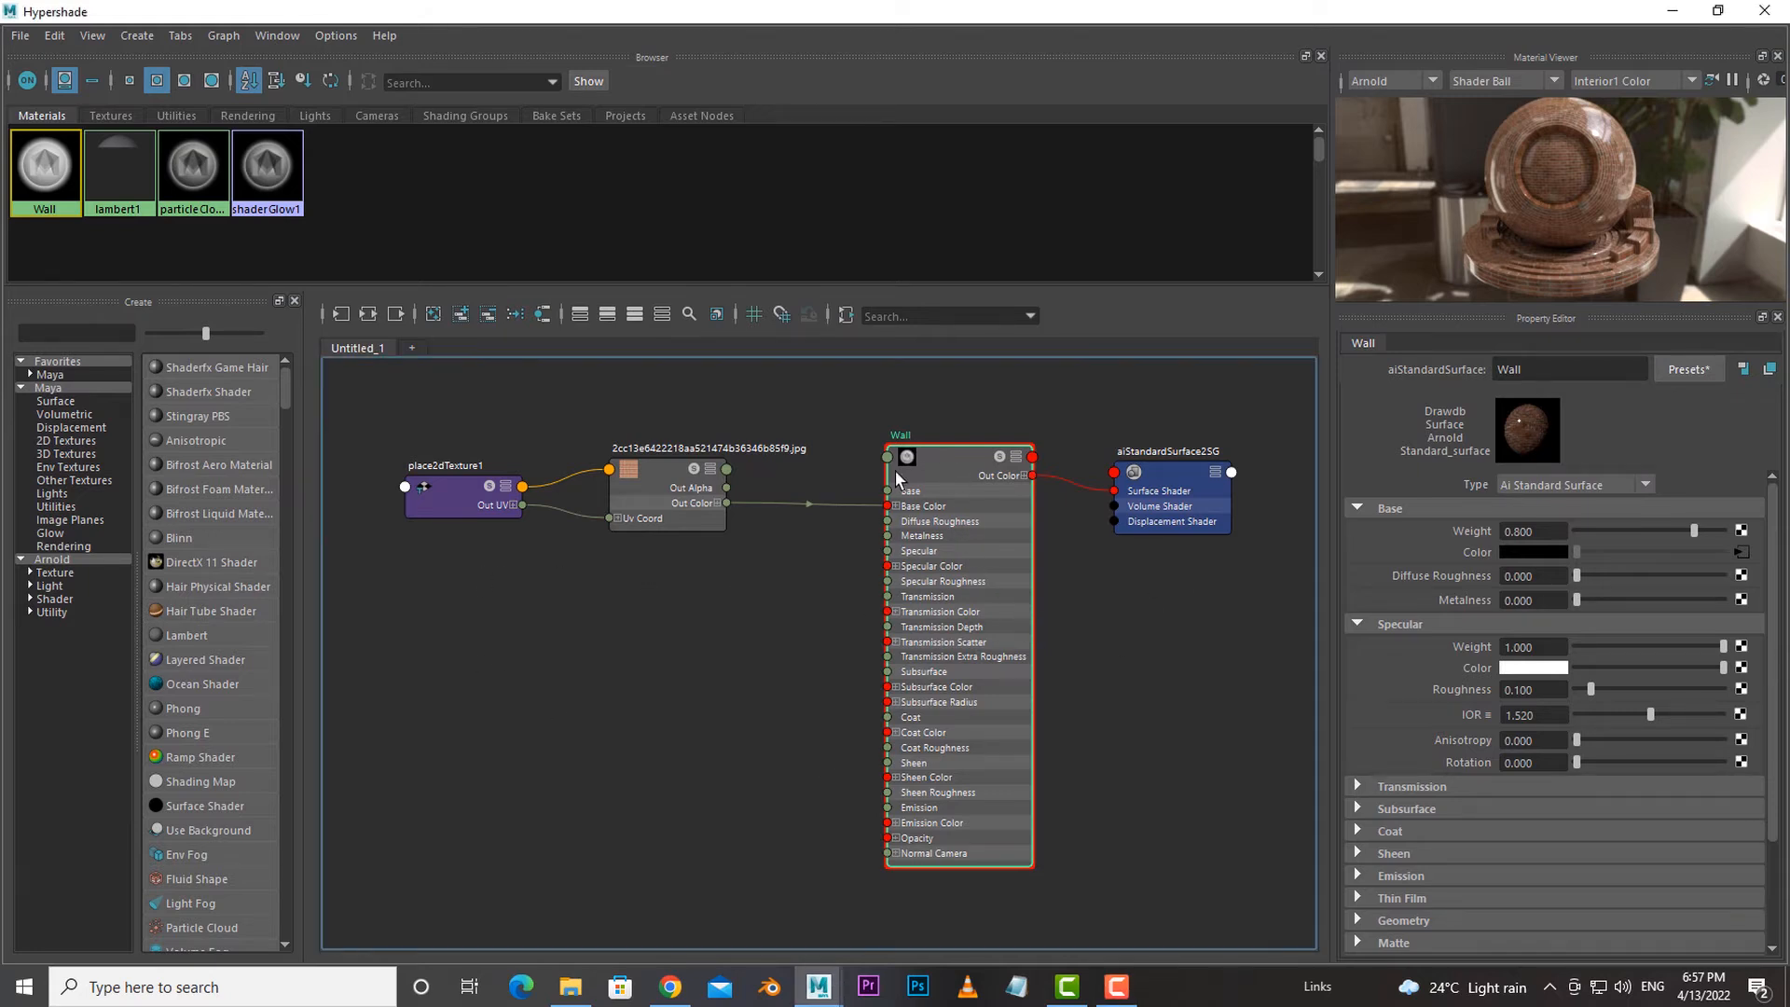
left_click_drag(955, 461, 948, 477)
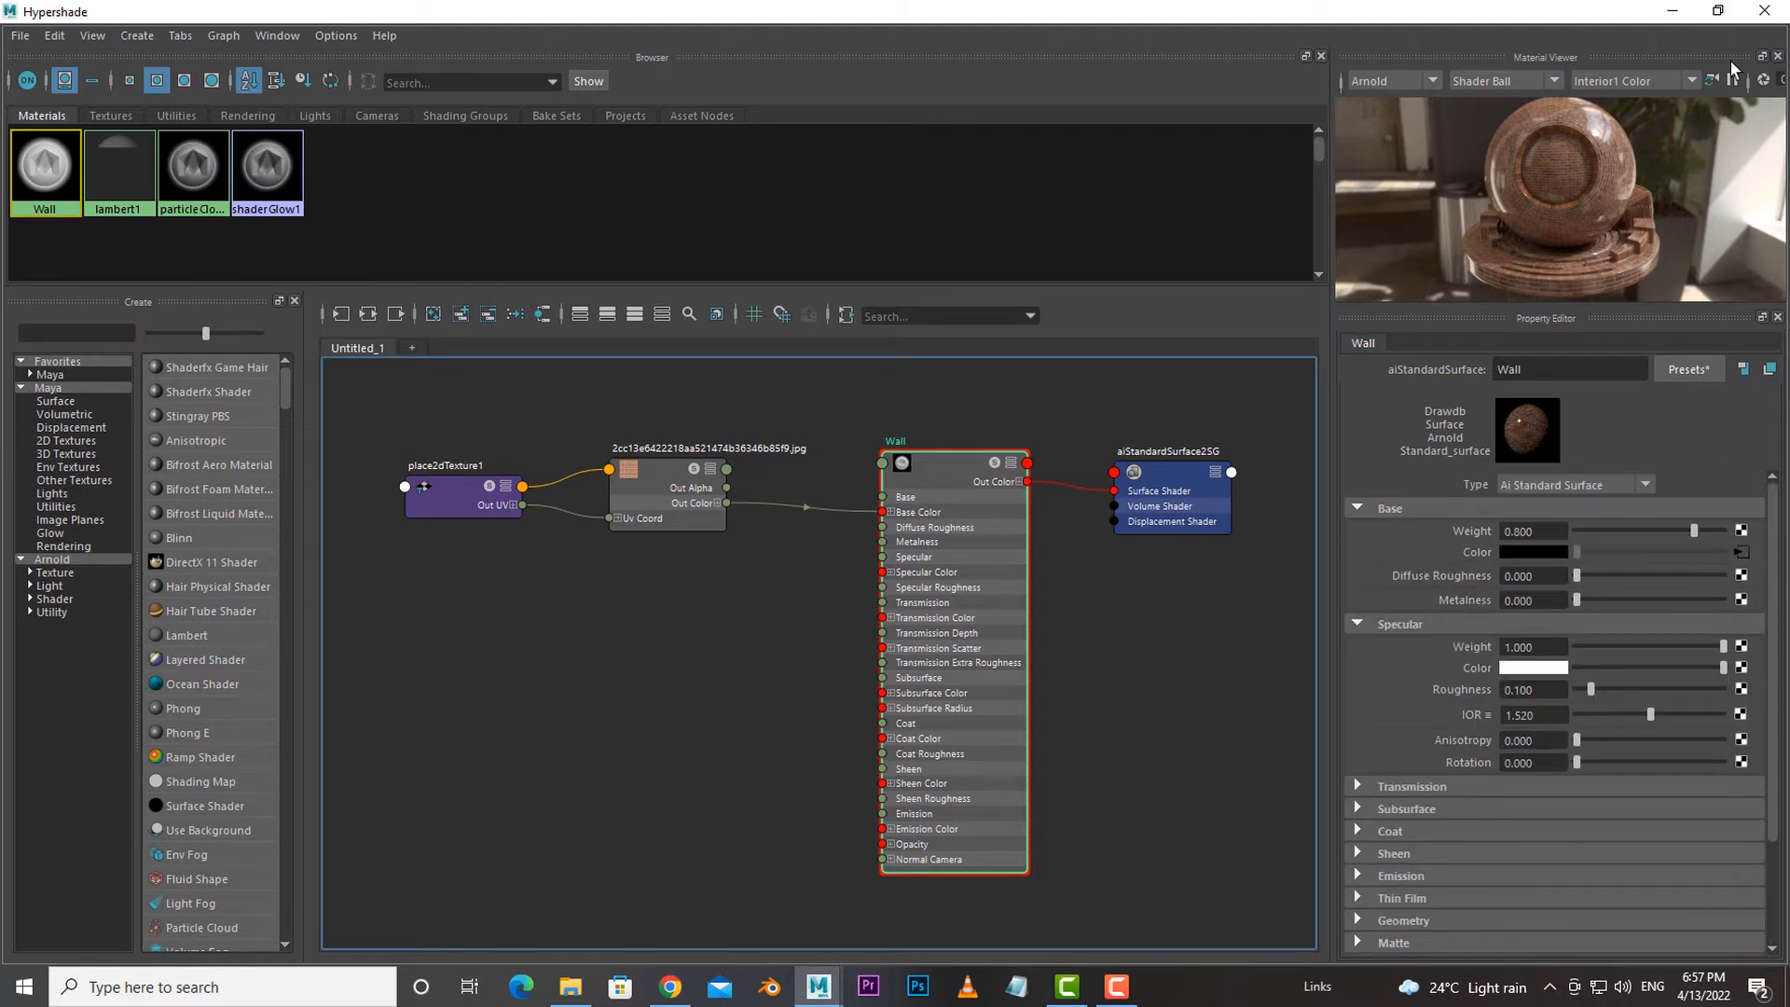
Minimize the Hypershade to review the Wall material in the Attribute Editor, and restore it to compare with the Wall node.
left_click(1673, 11)
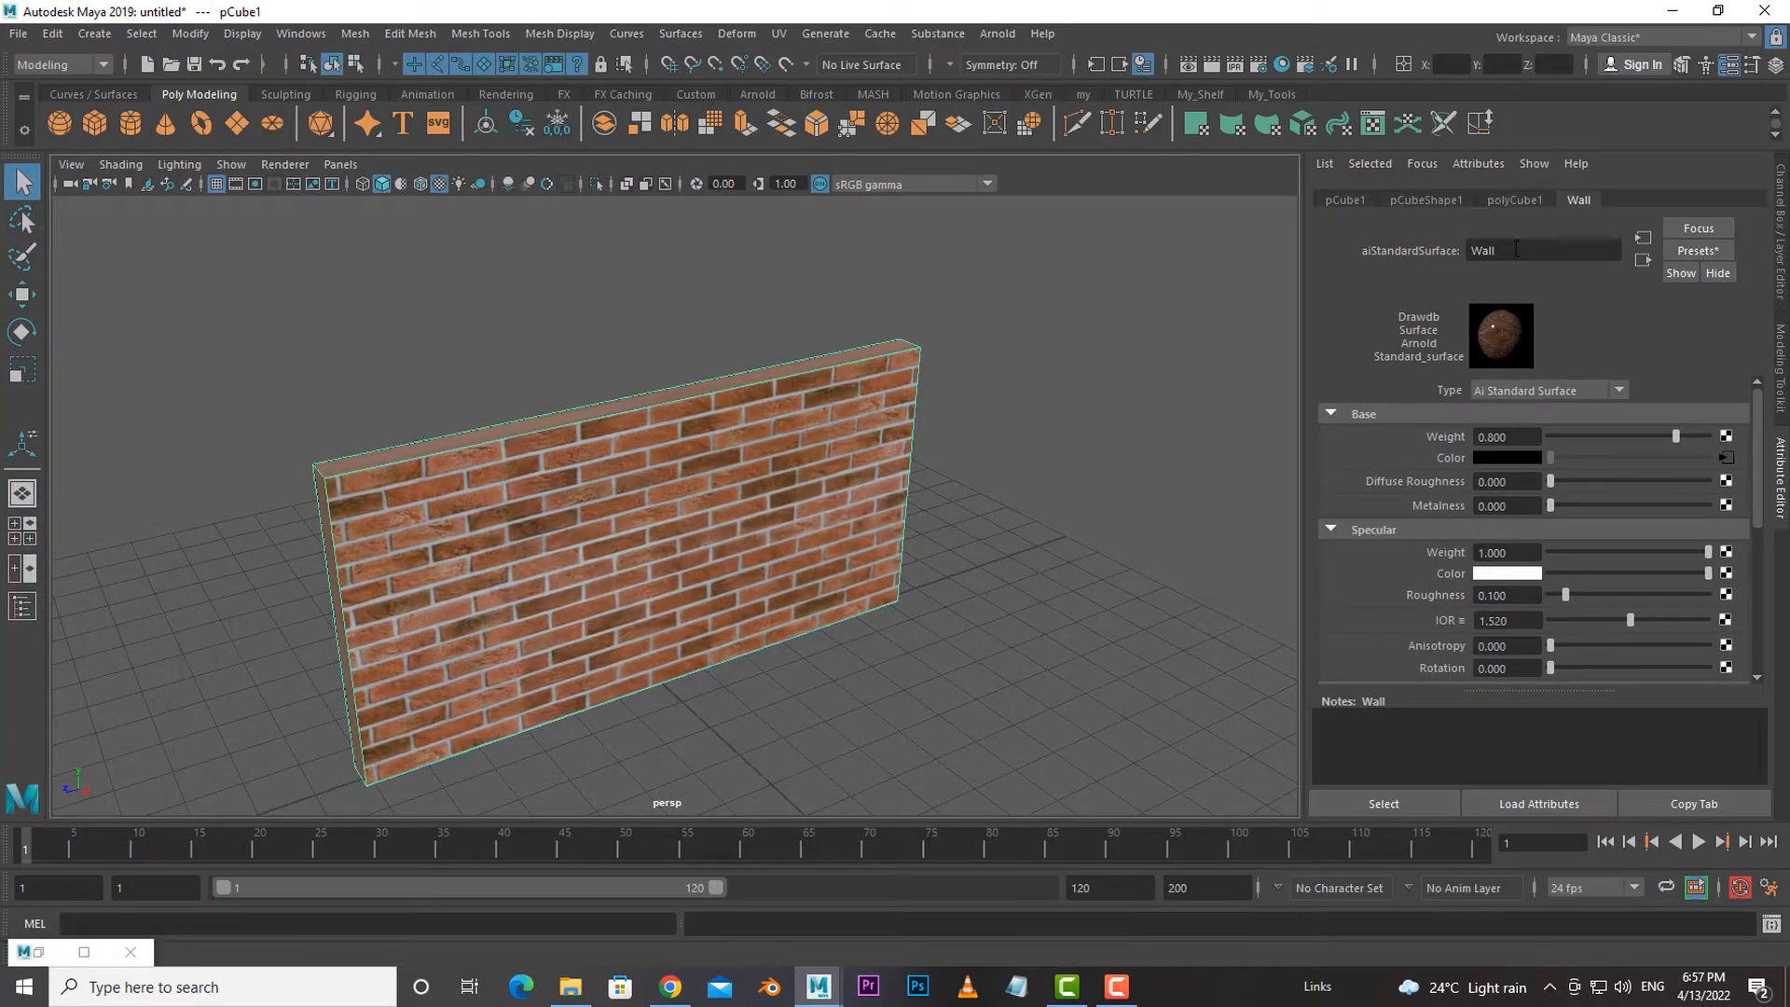
scroll(1581, 625, "down", 3)
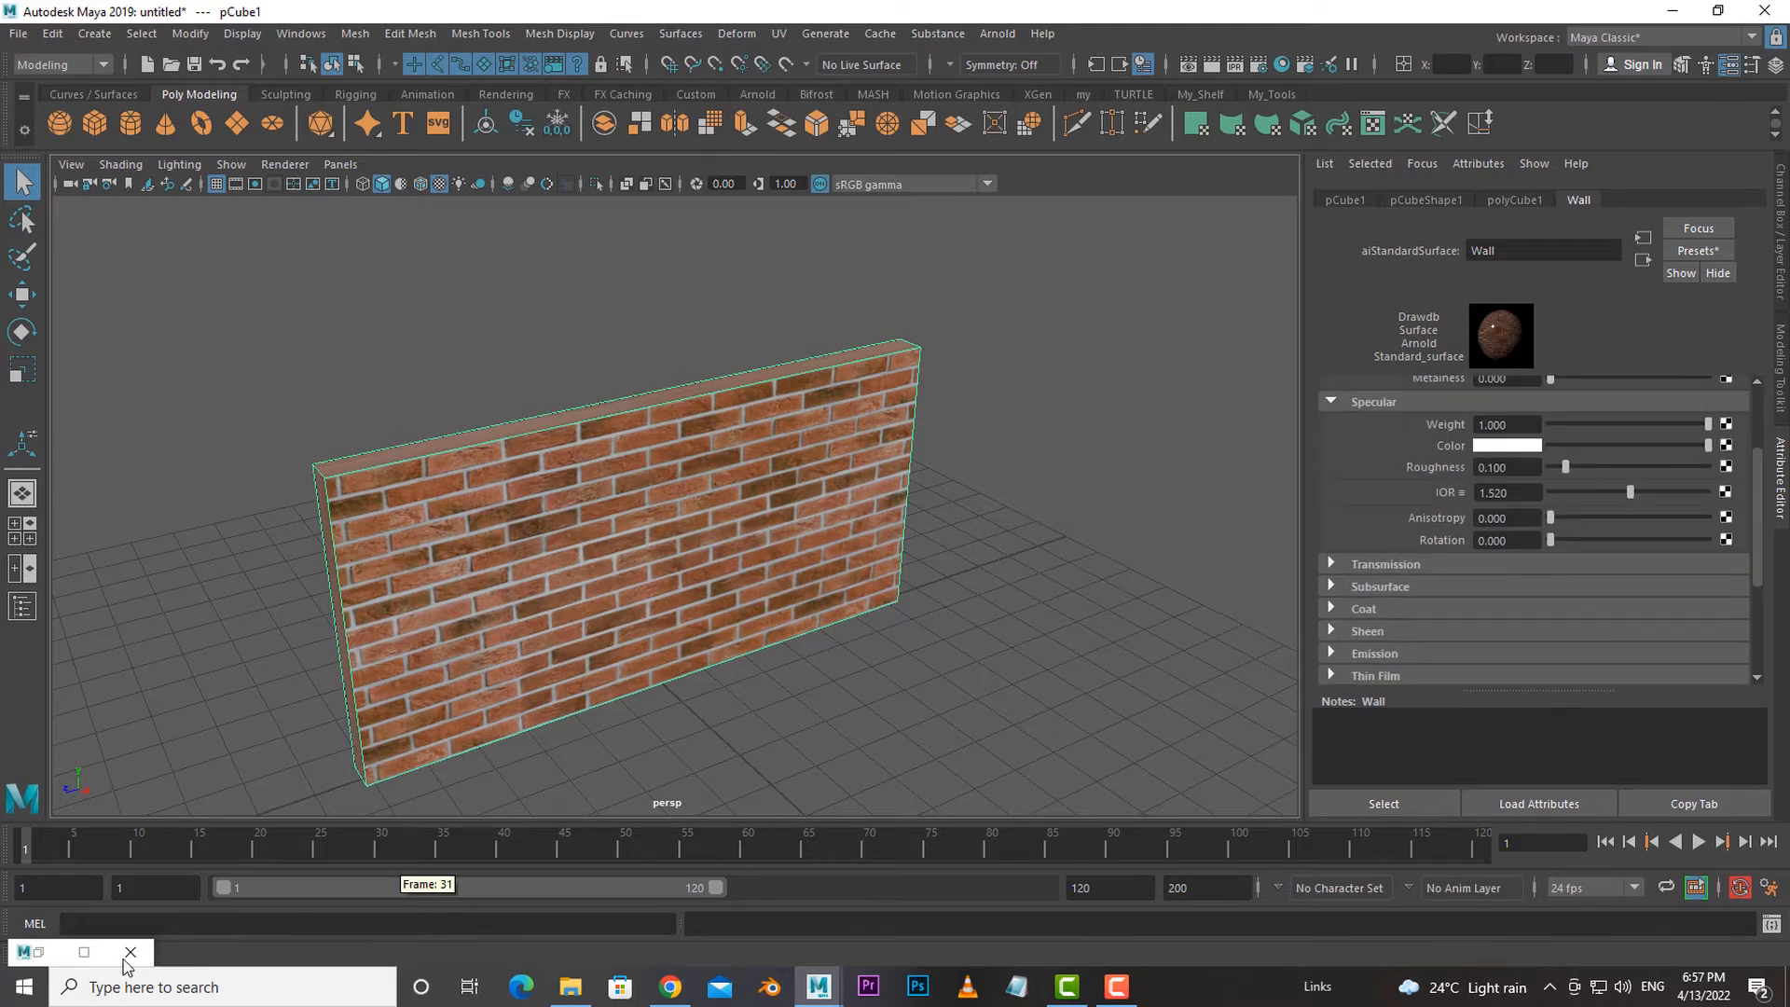
left_click(56, 955)
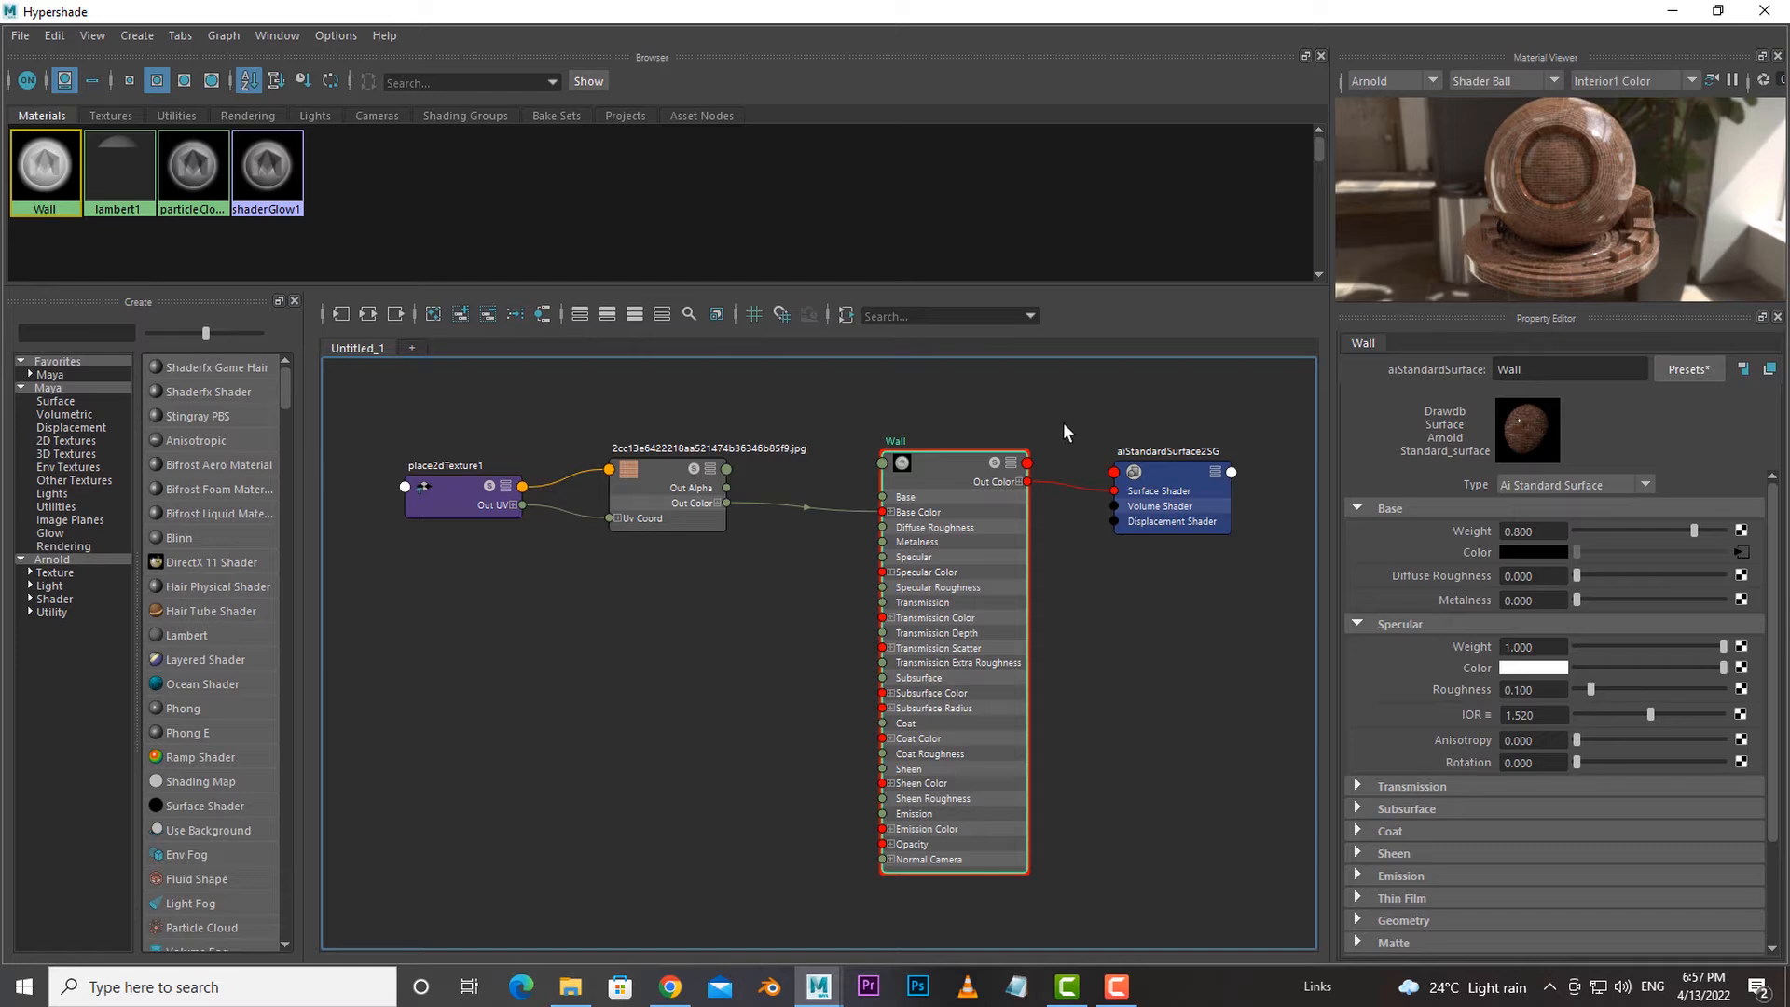
left_click_drag(947, 469, 944, 468)
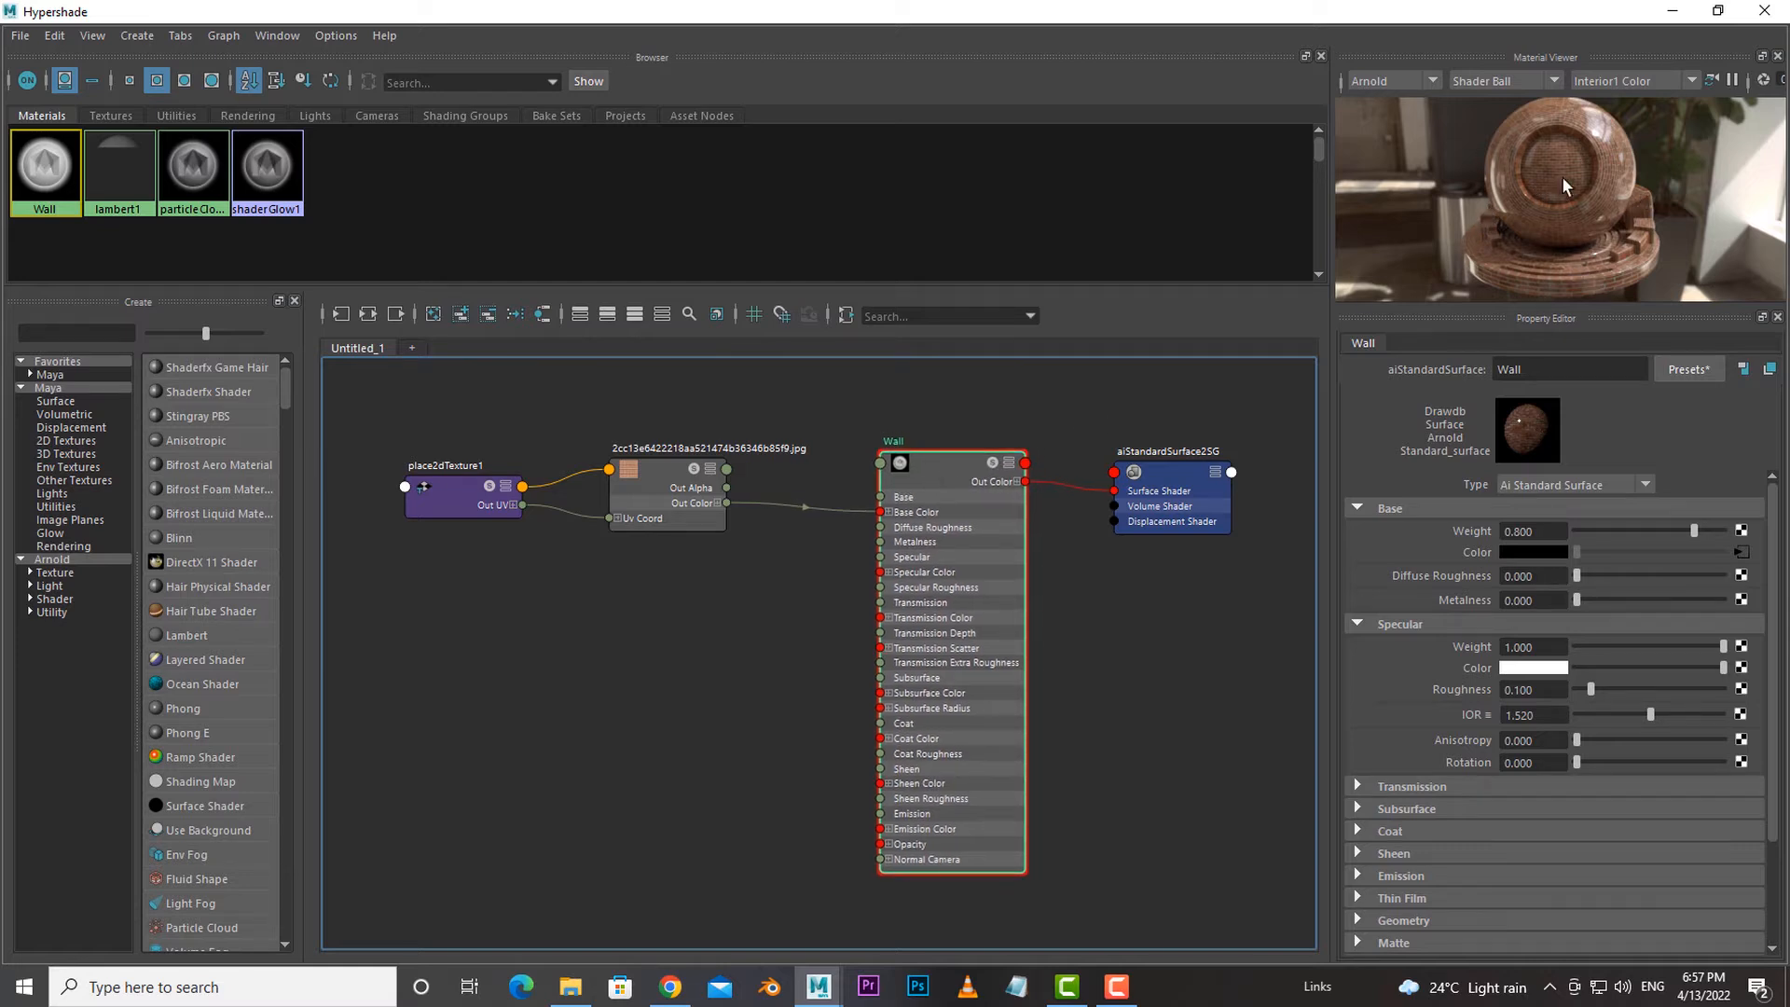
Examine the properties of the brick file texture node and its connected place2dTexture1 node in the Hypershade graph.
left_click_drag(644, 481, 660, 483)
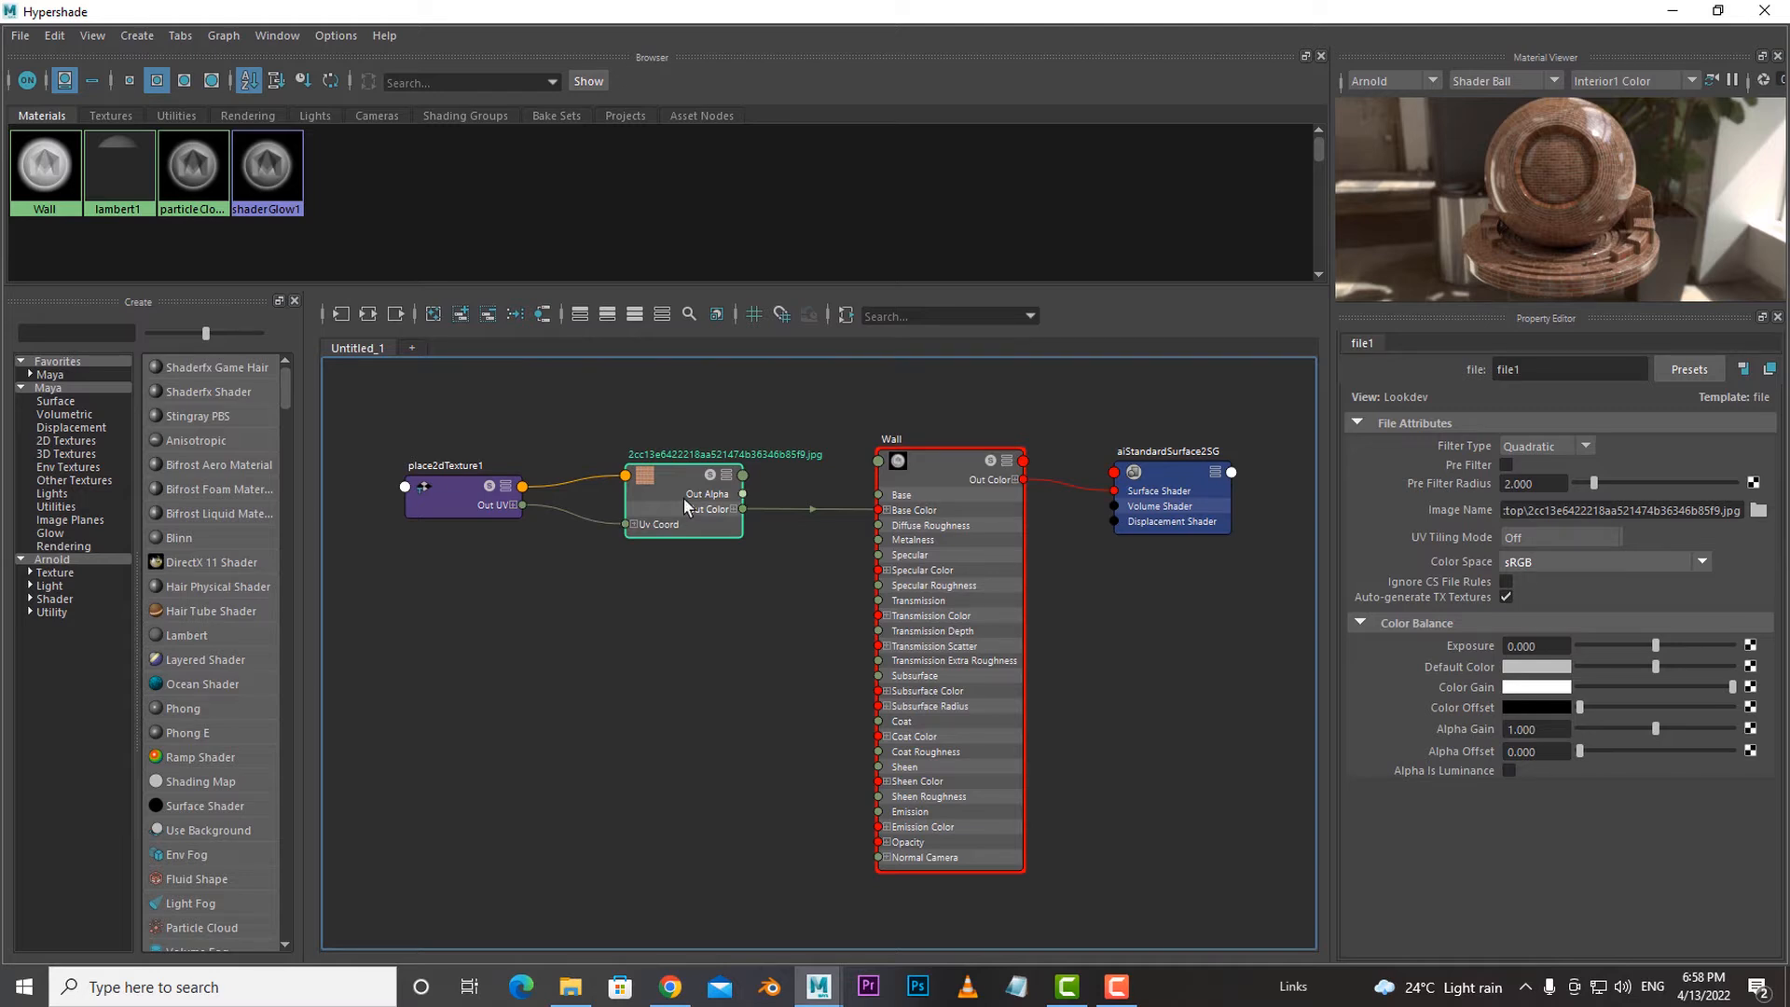
left_click_drag(673, 485, 683, 477)
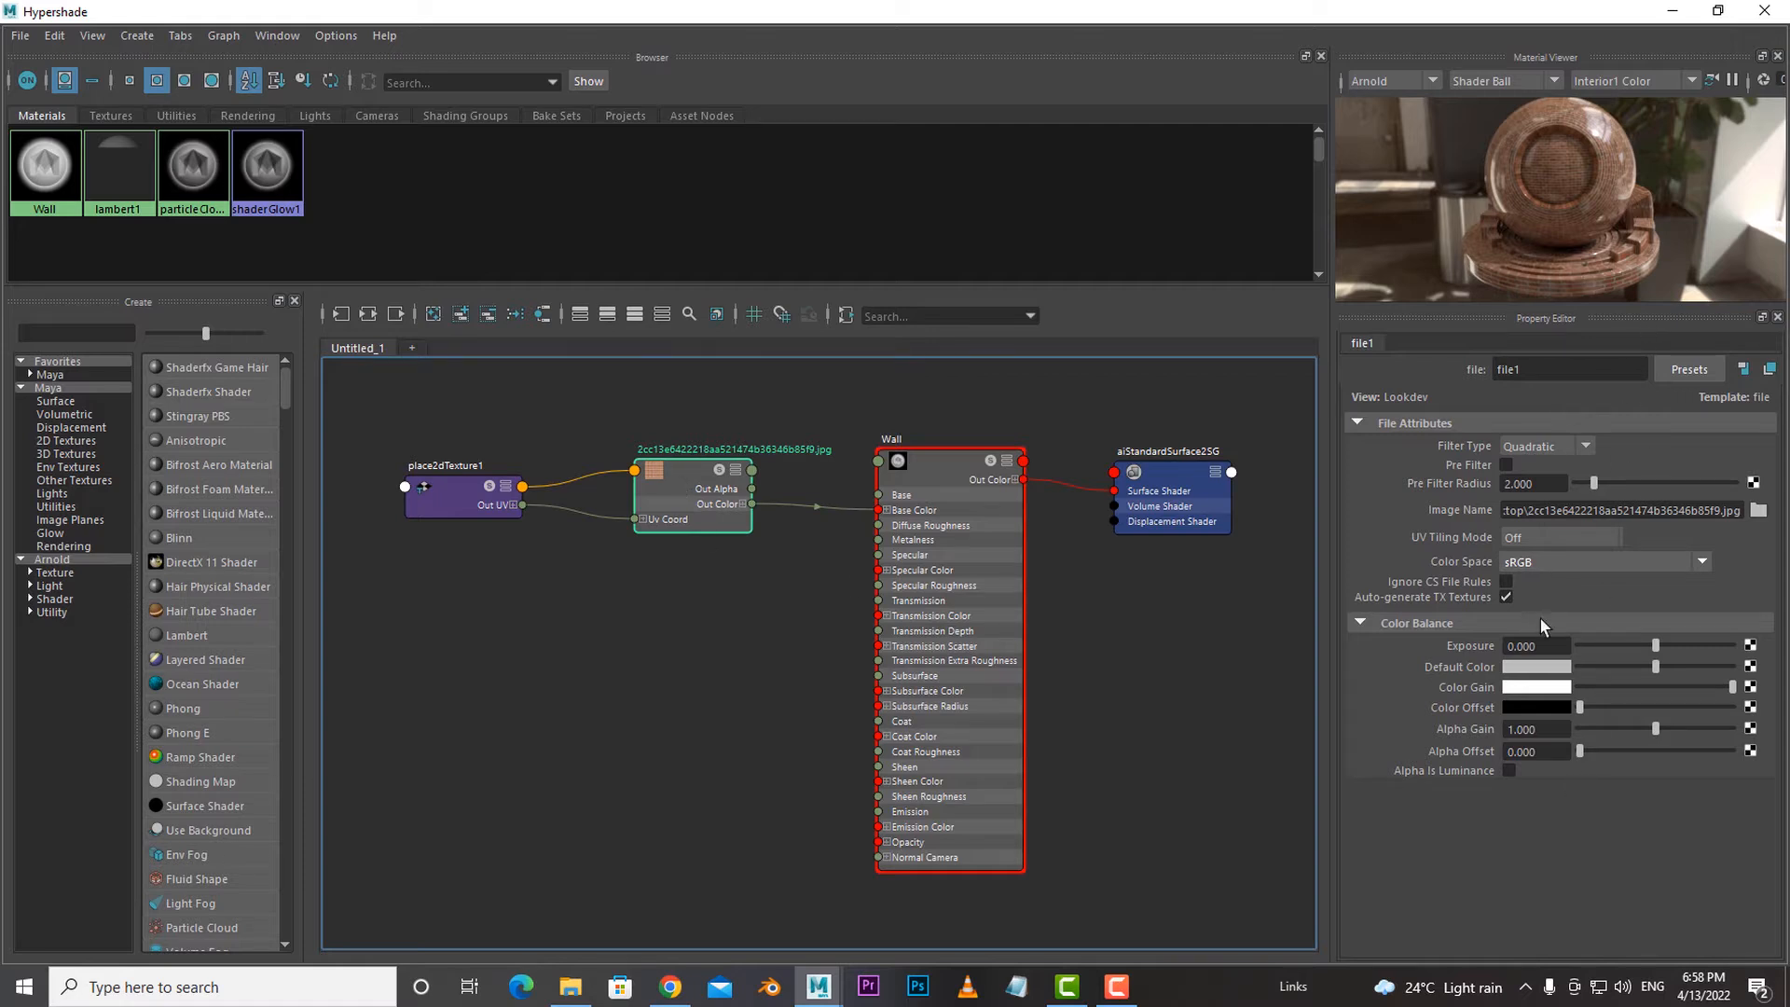
left_click(459, 502)
left_click_drag(453, 494, 472, 494)
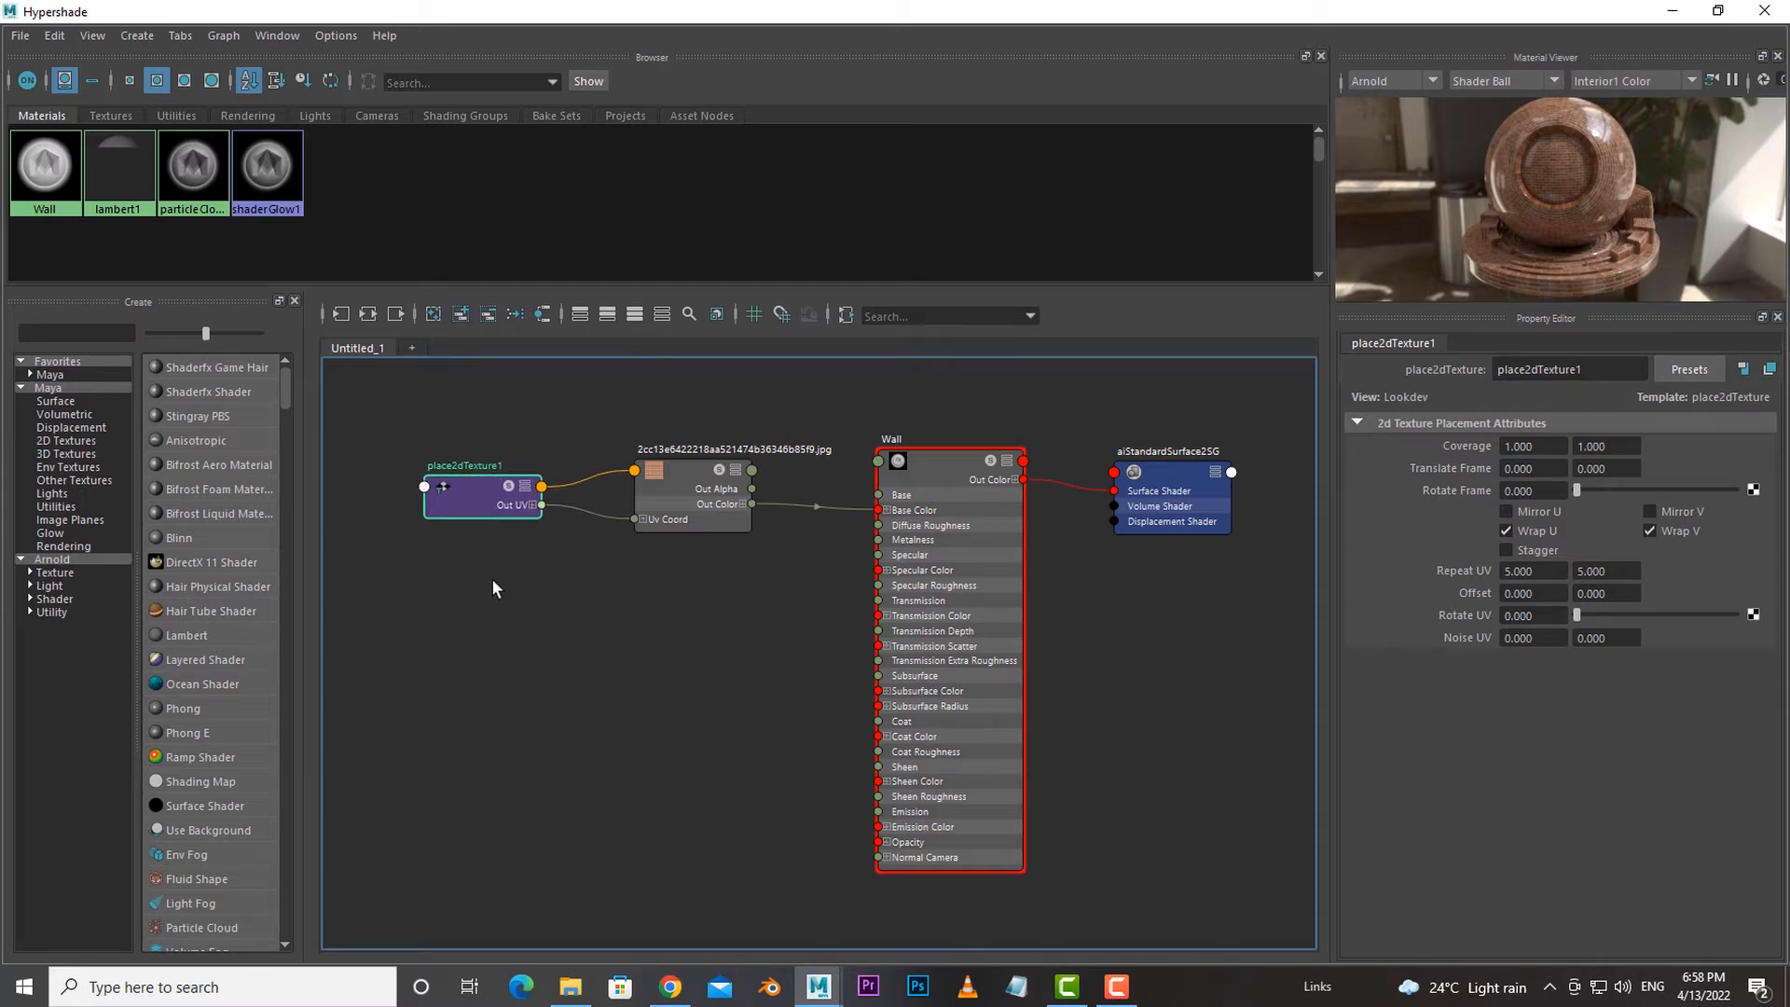
left_click_drag(679, 478, 672, 475)
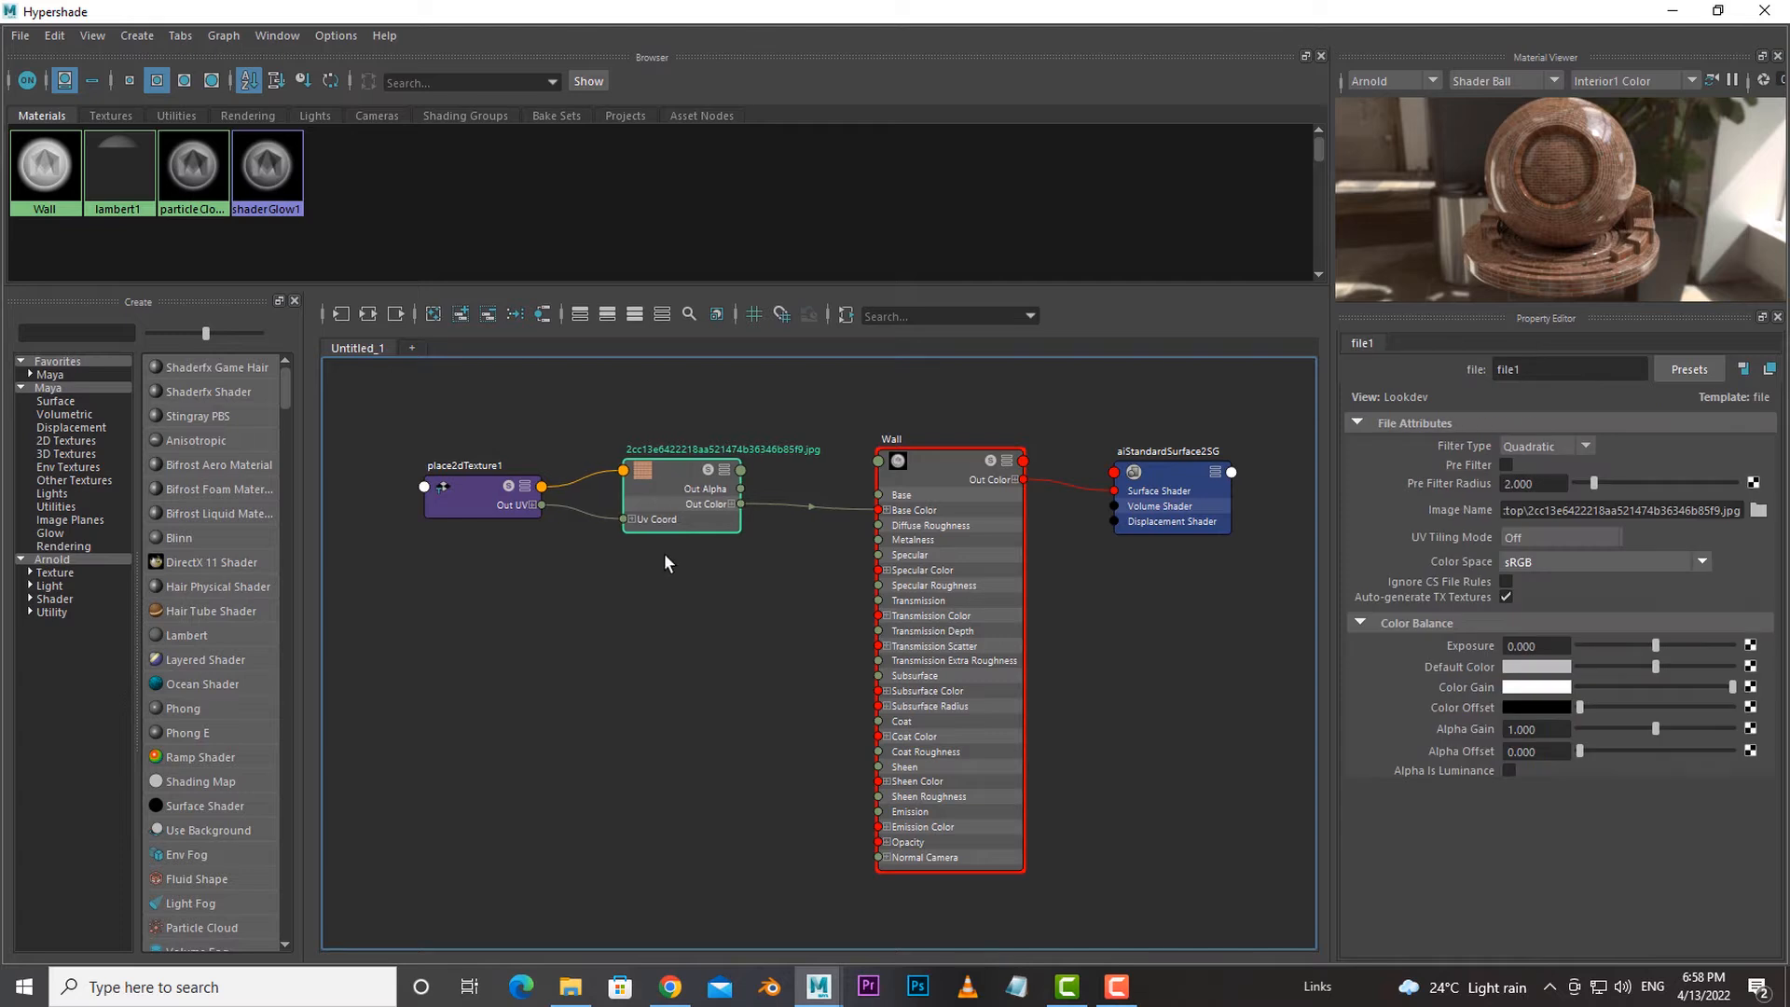
left_click(463, 500)
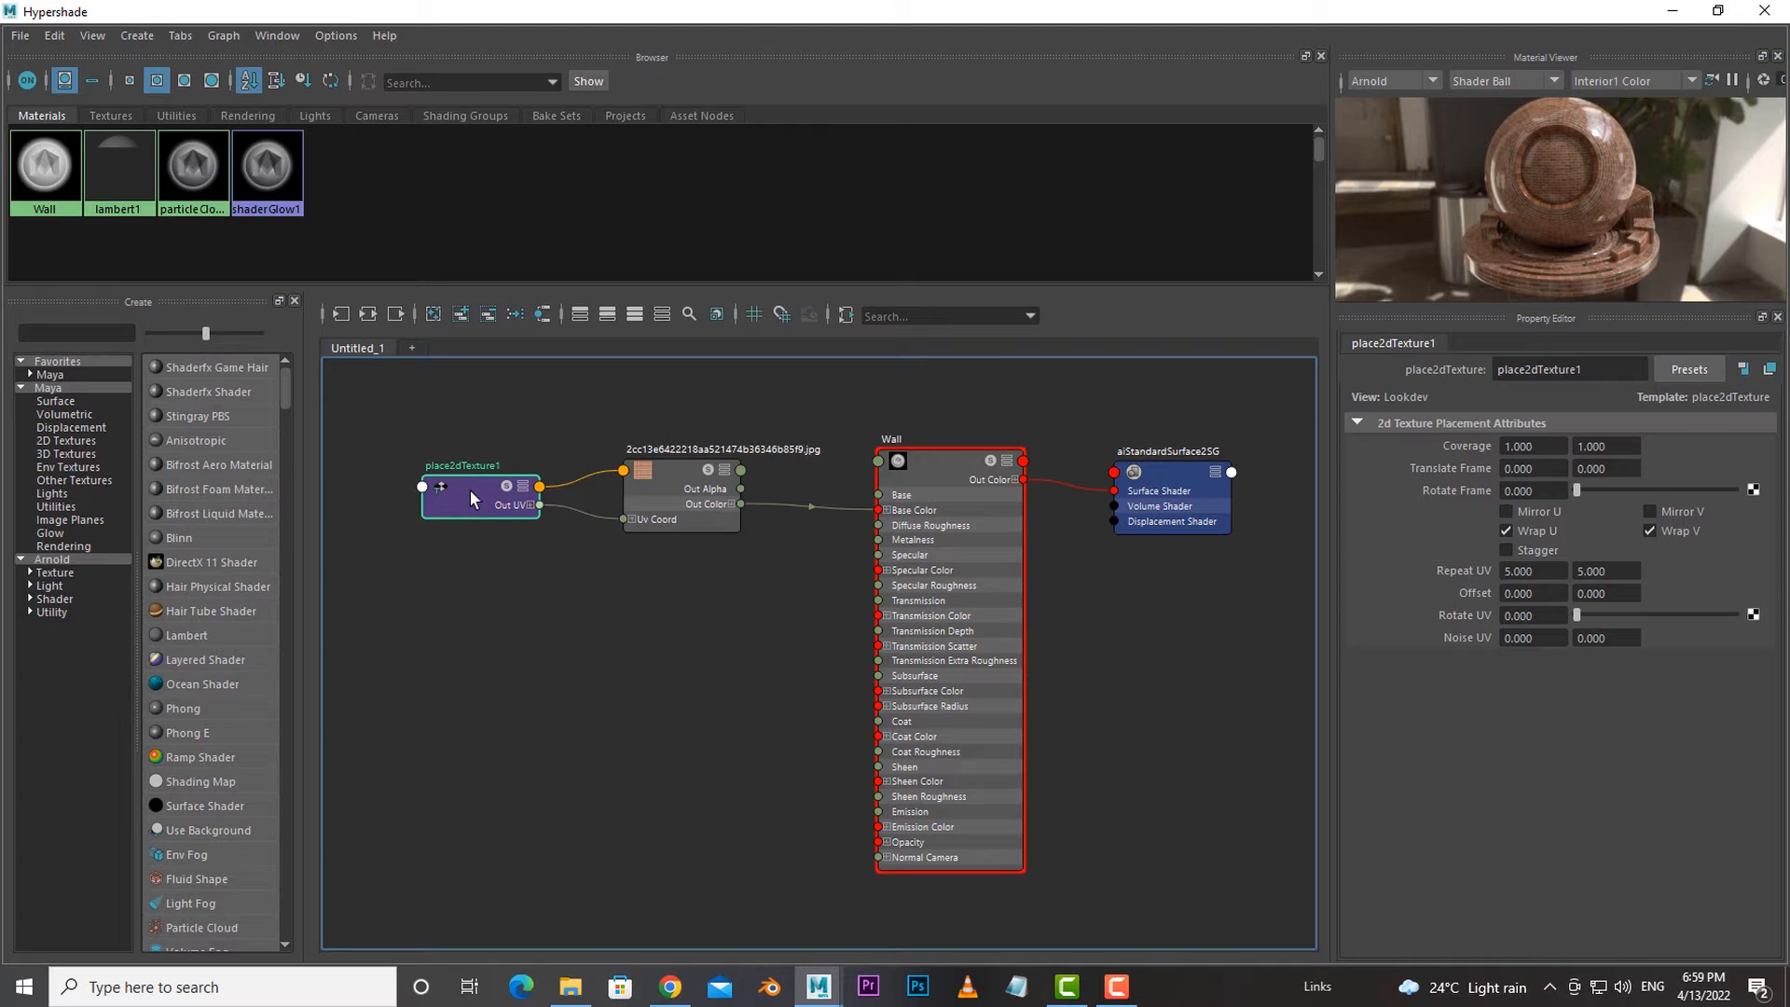
left_click(690, 474)
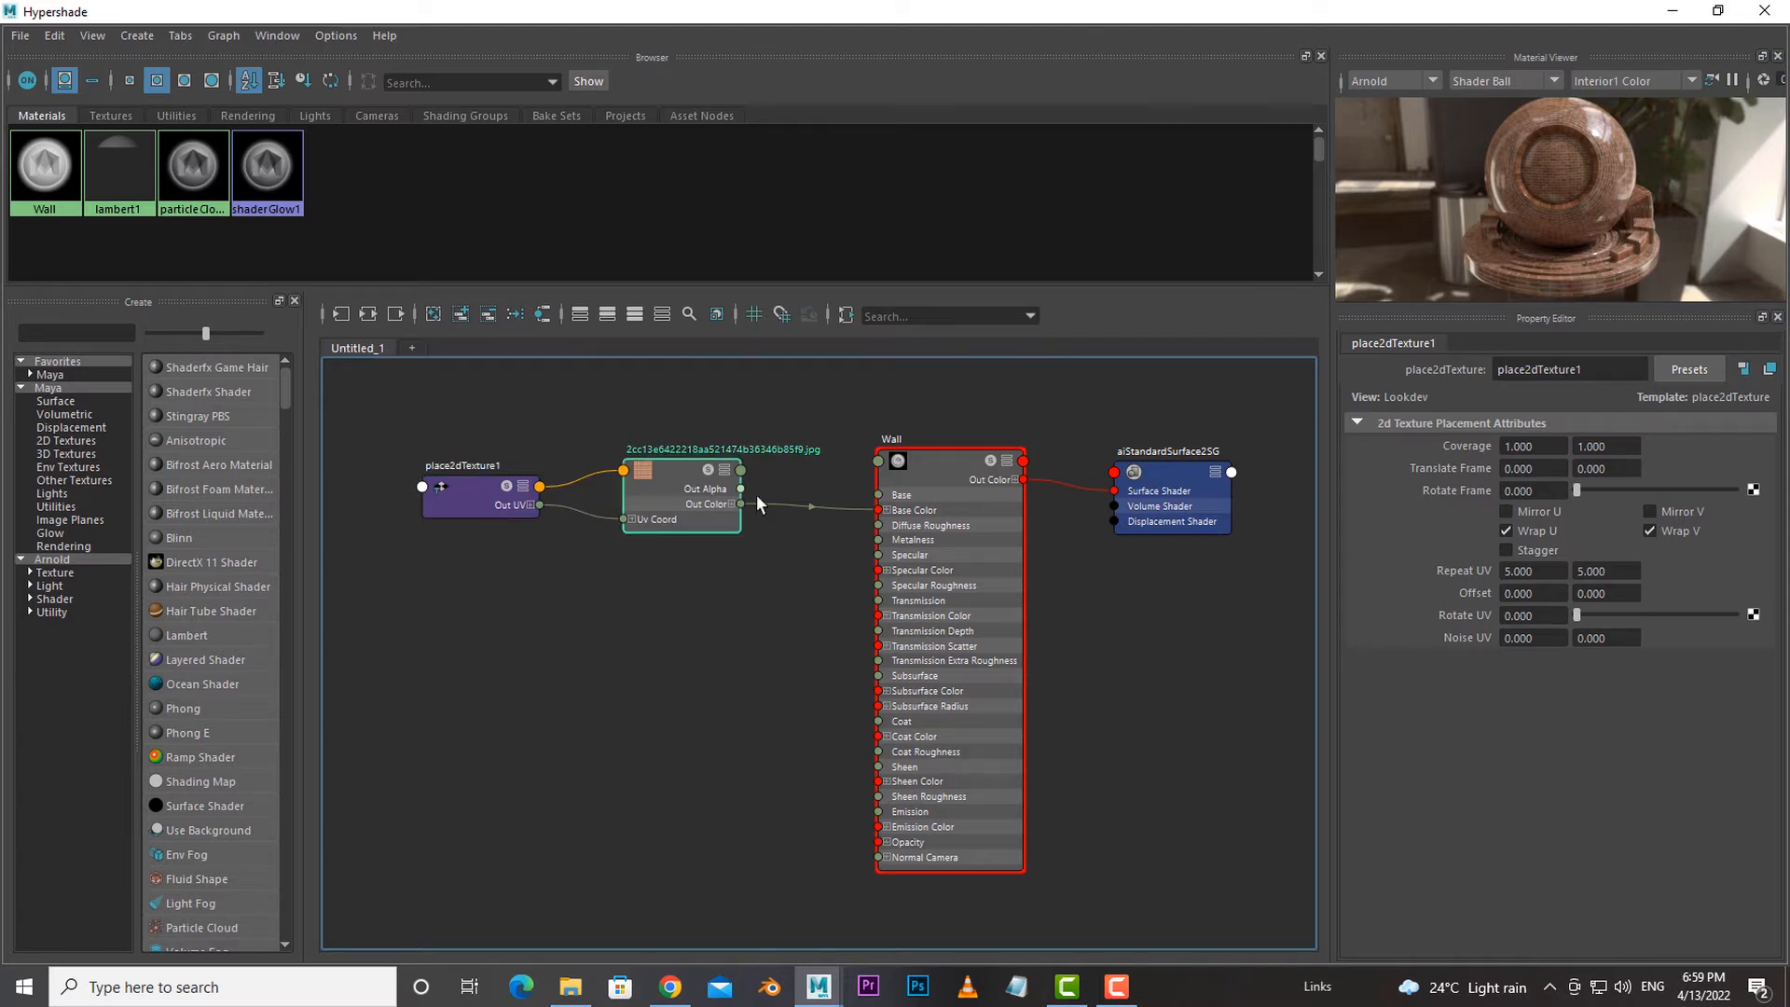
left_click(480, 490)
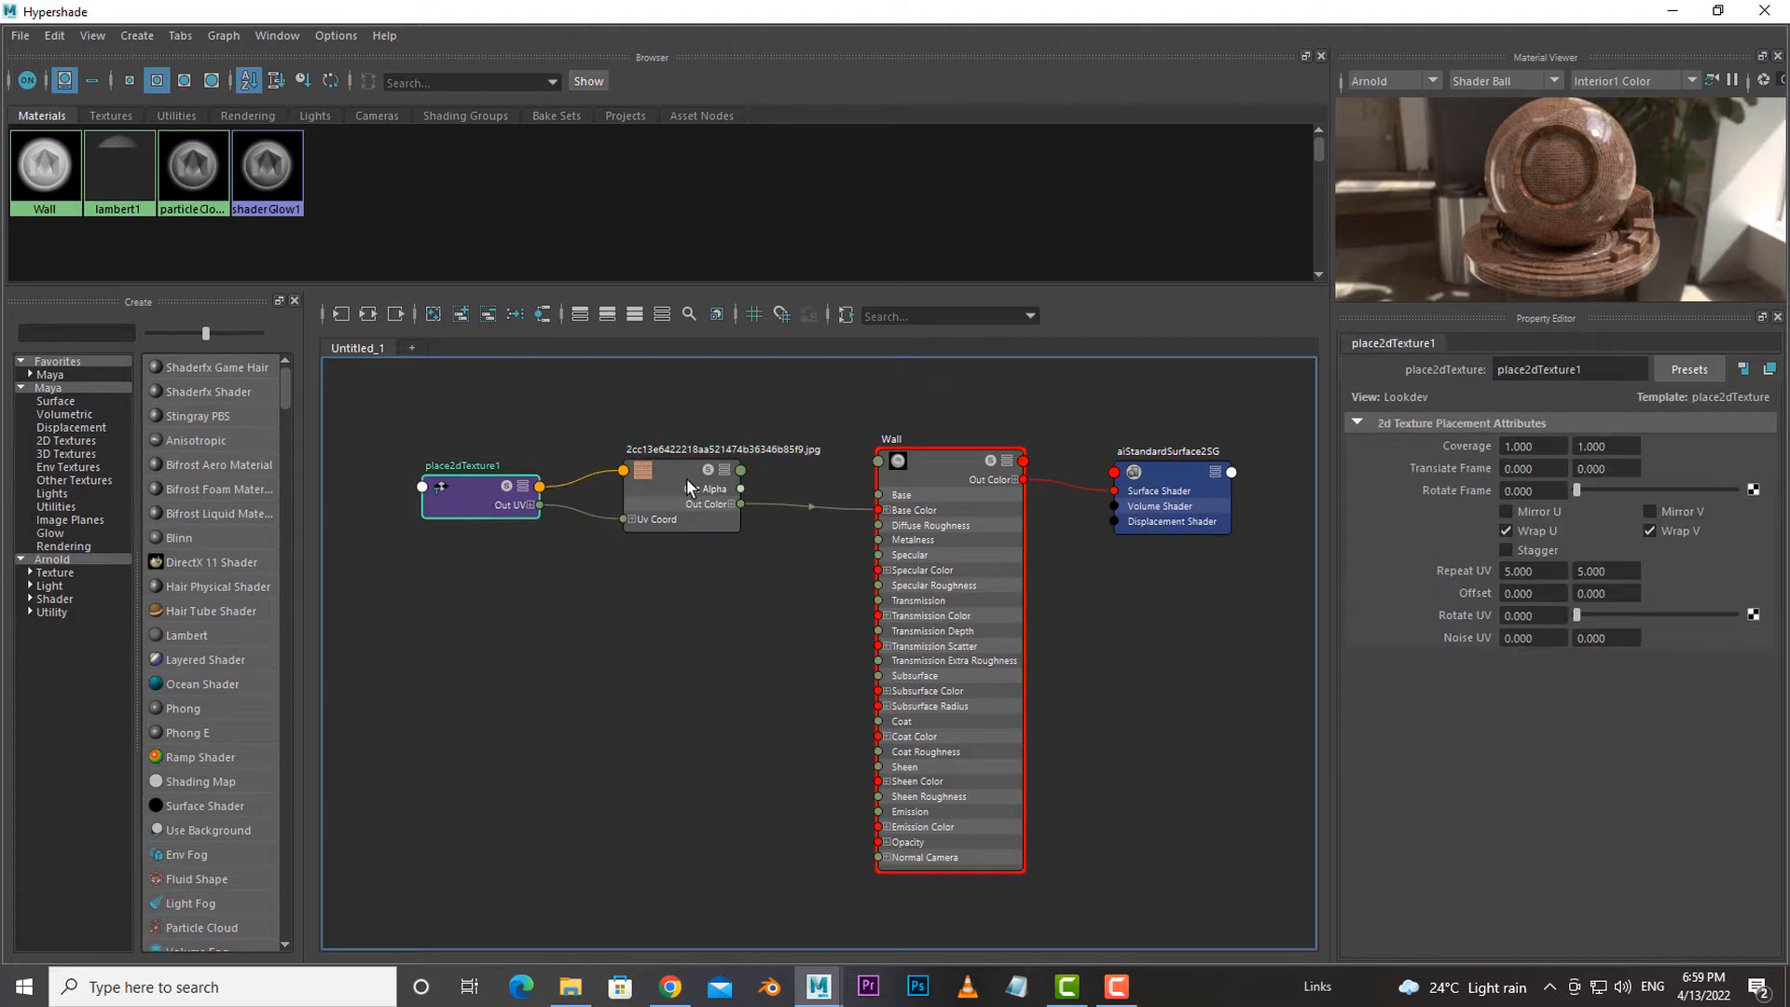
left_click(667, 488)
left_click(473, 492)
Minimize the Hypershade and review the base color's placement and file texture settings in the Attribute Editor.
left_click(1690, 19)
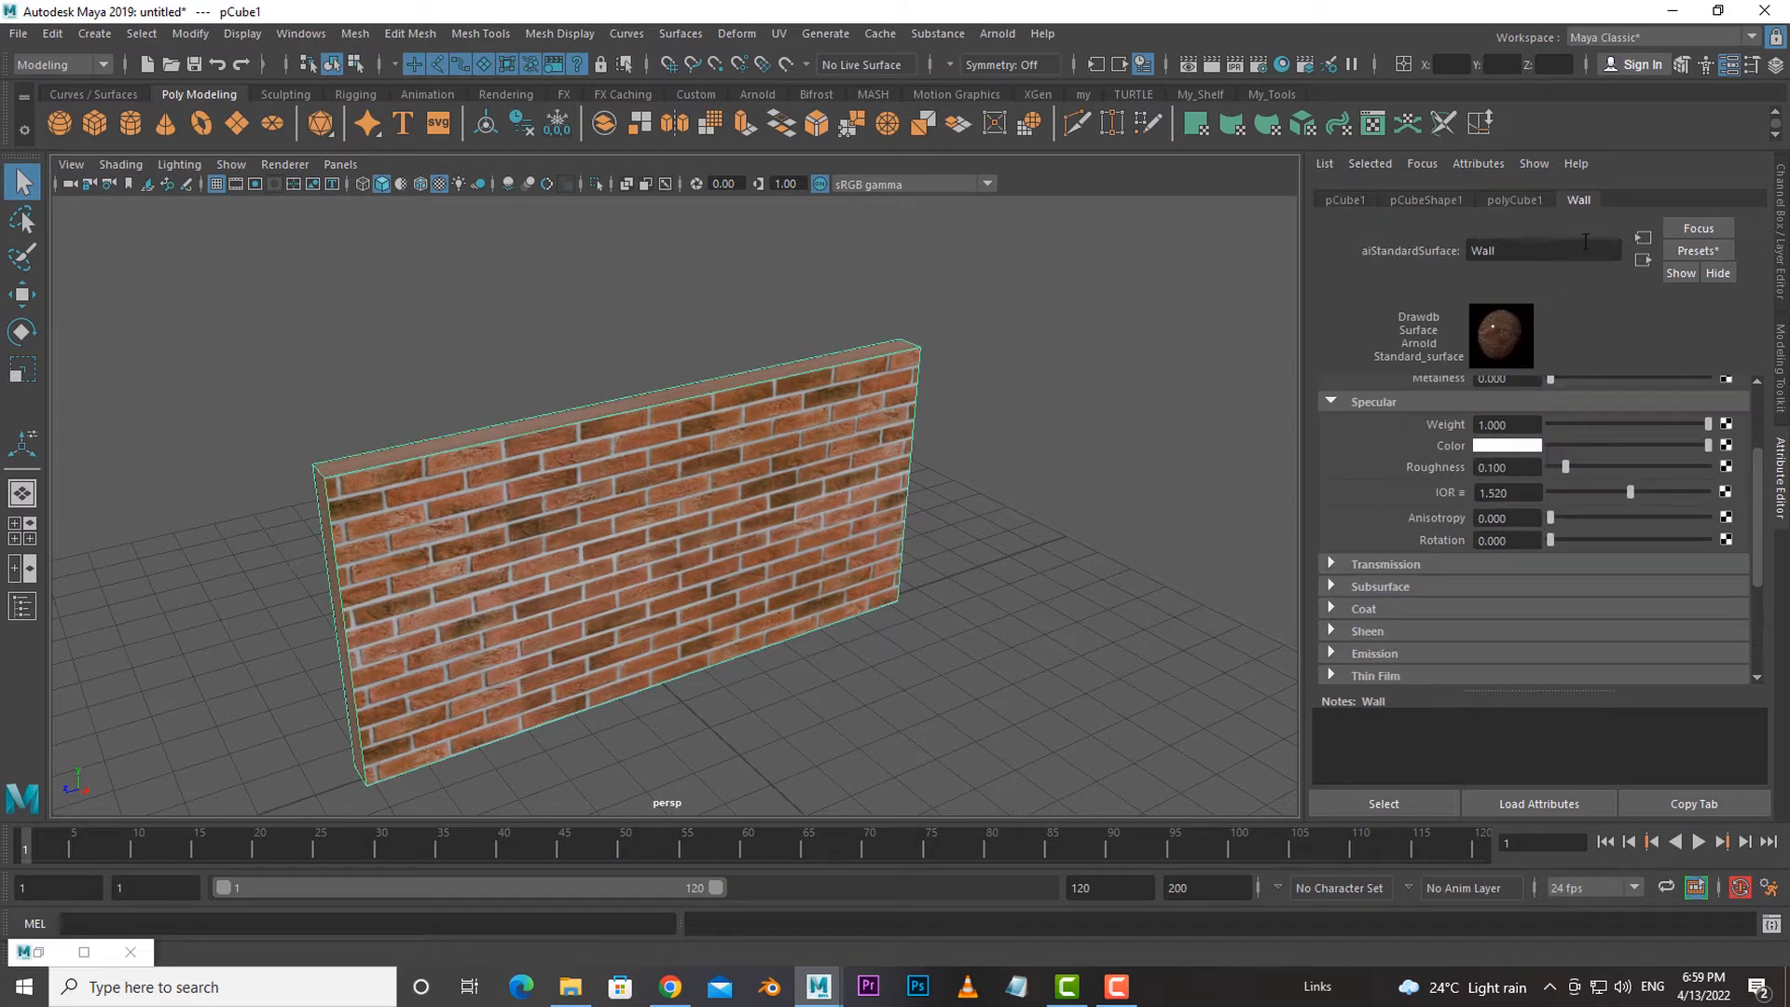
scroll(1596, 471, "up", 3)
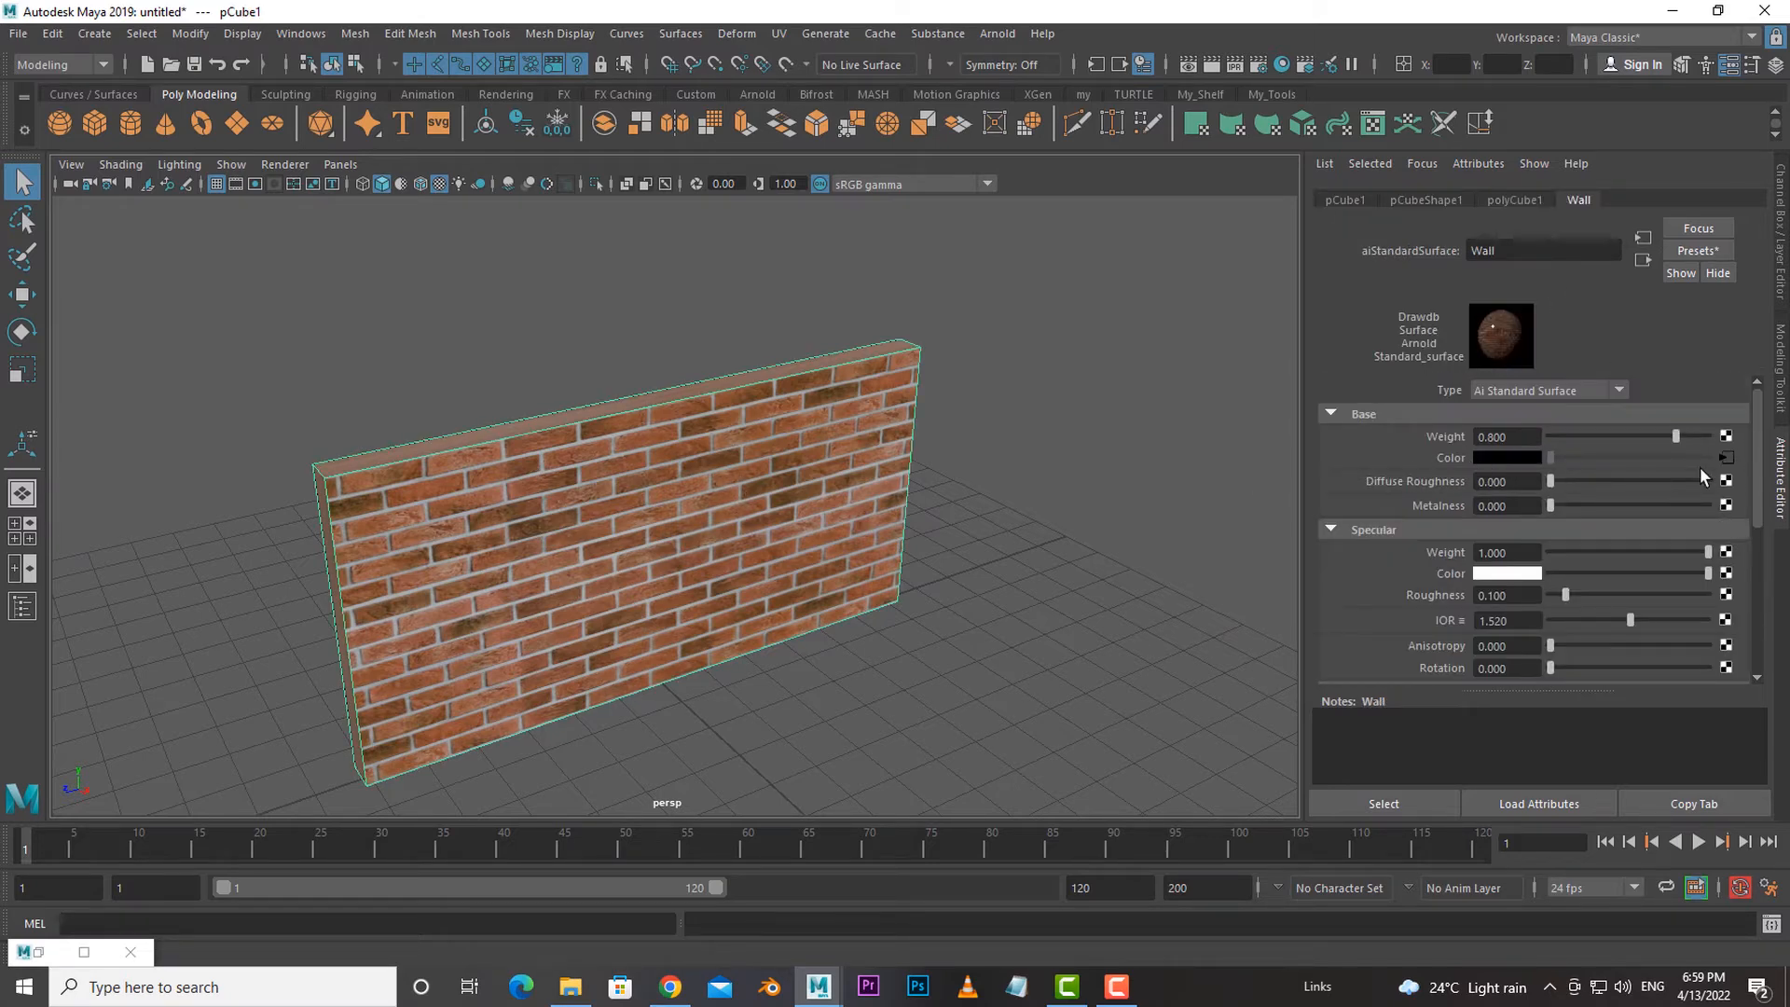
left_click(1725, 457)
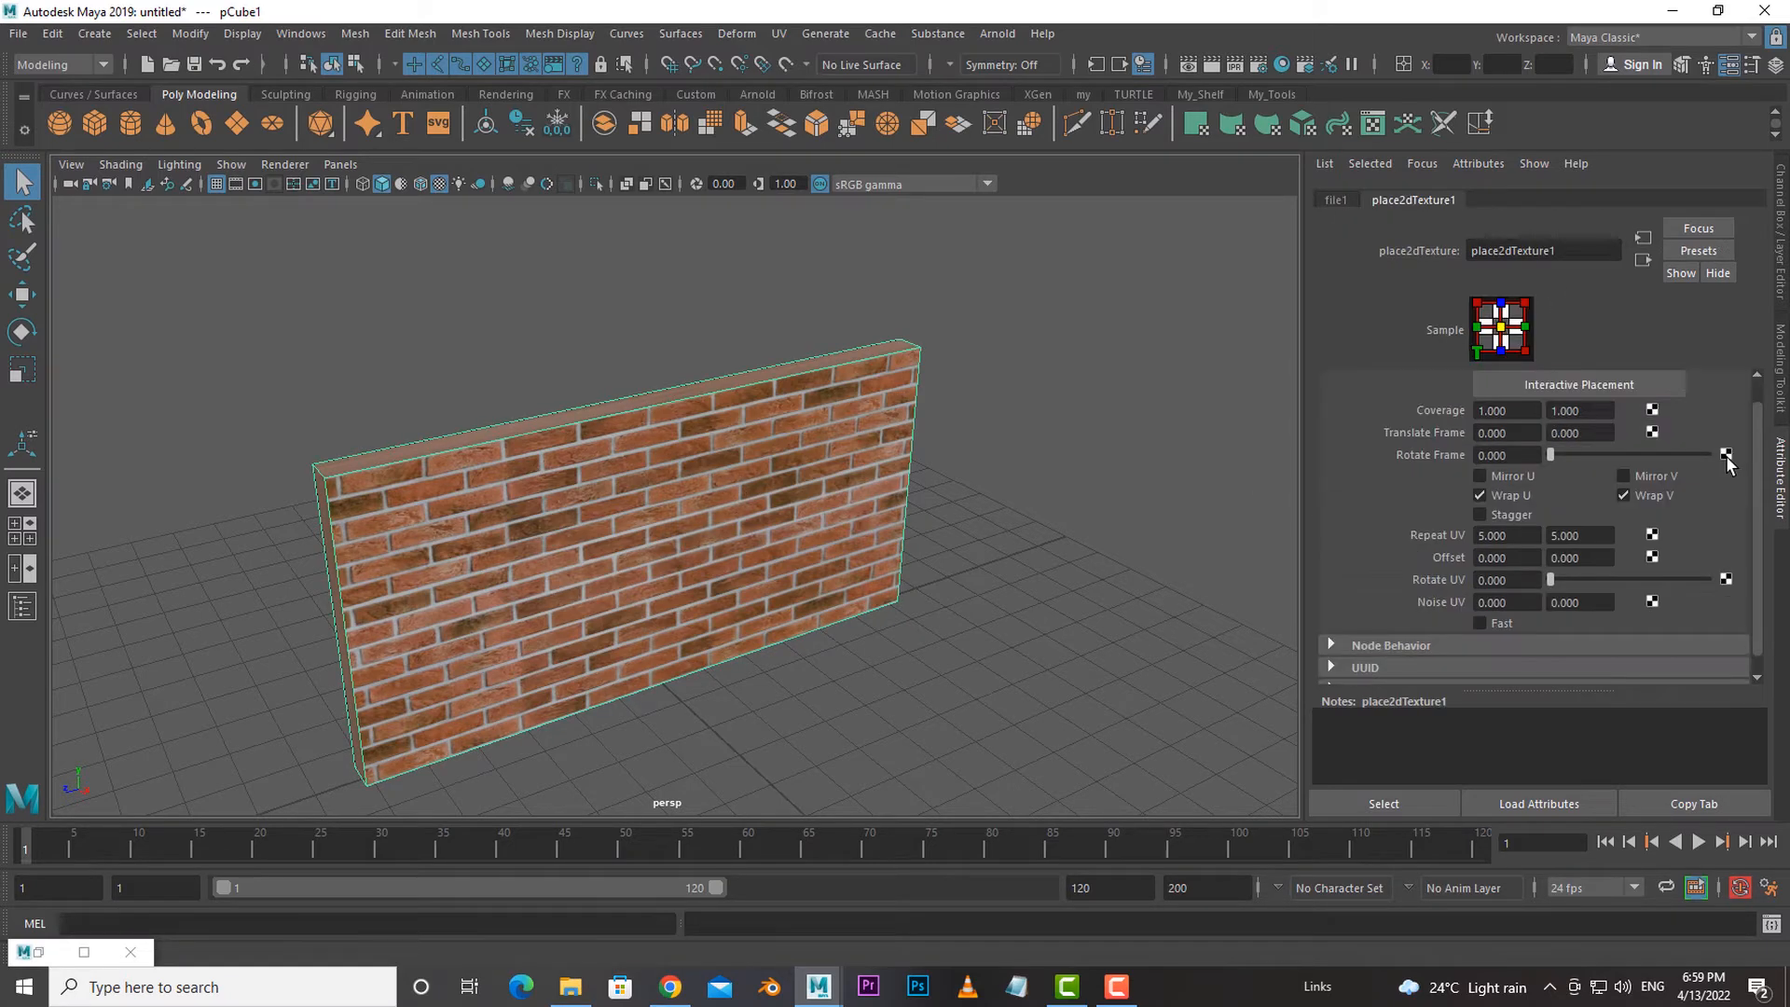
left_click(1341, 198)
left_click(1365, 200)
left_click(1332, 202)
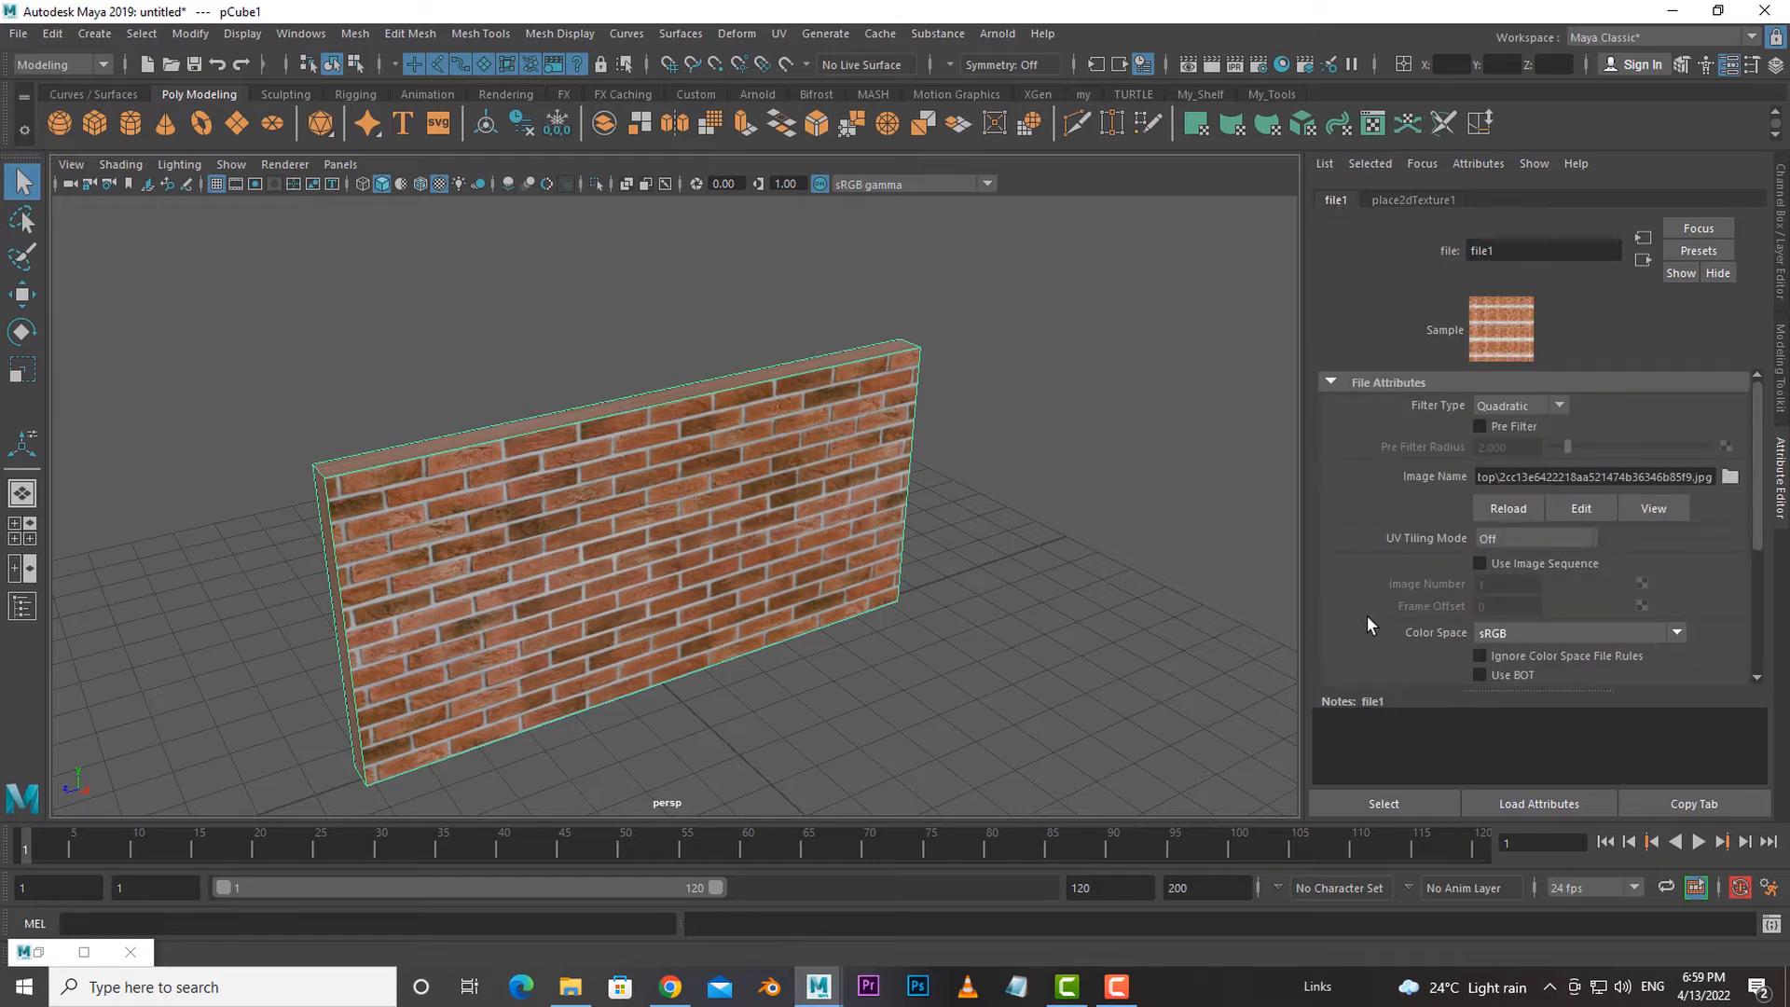
Review the place2dTexture1 settings in the Attribute Editor, and restore the Hypershade to compare them with the place2dTexture1 node.
left_click(1414, 201)
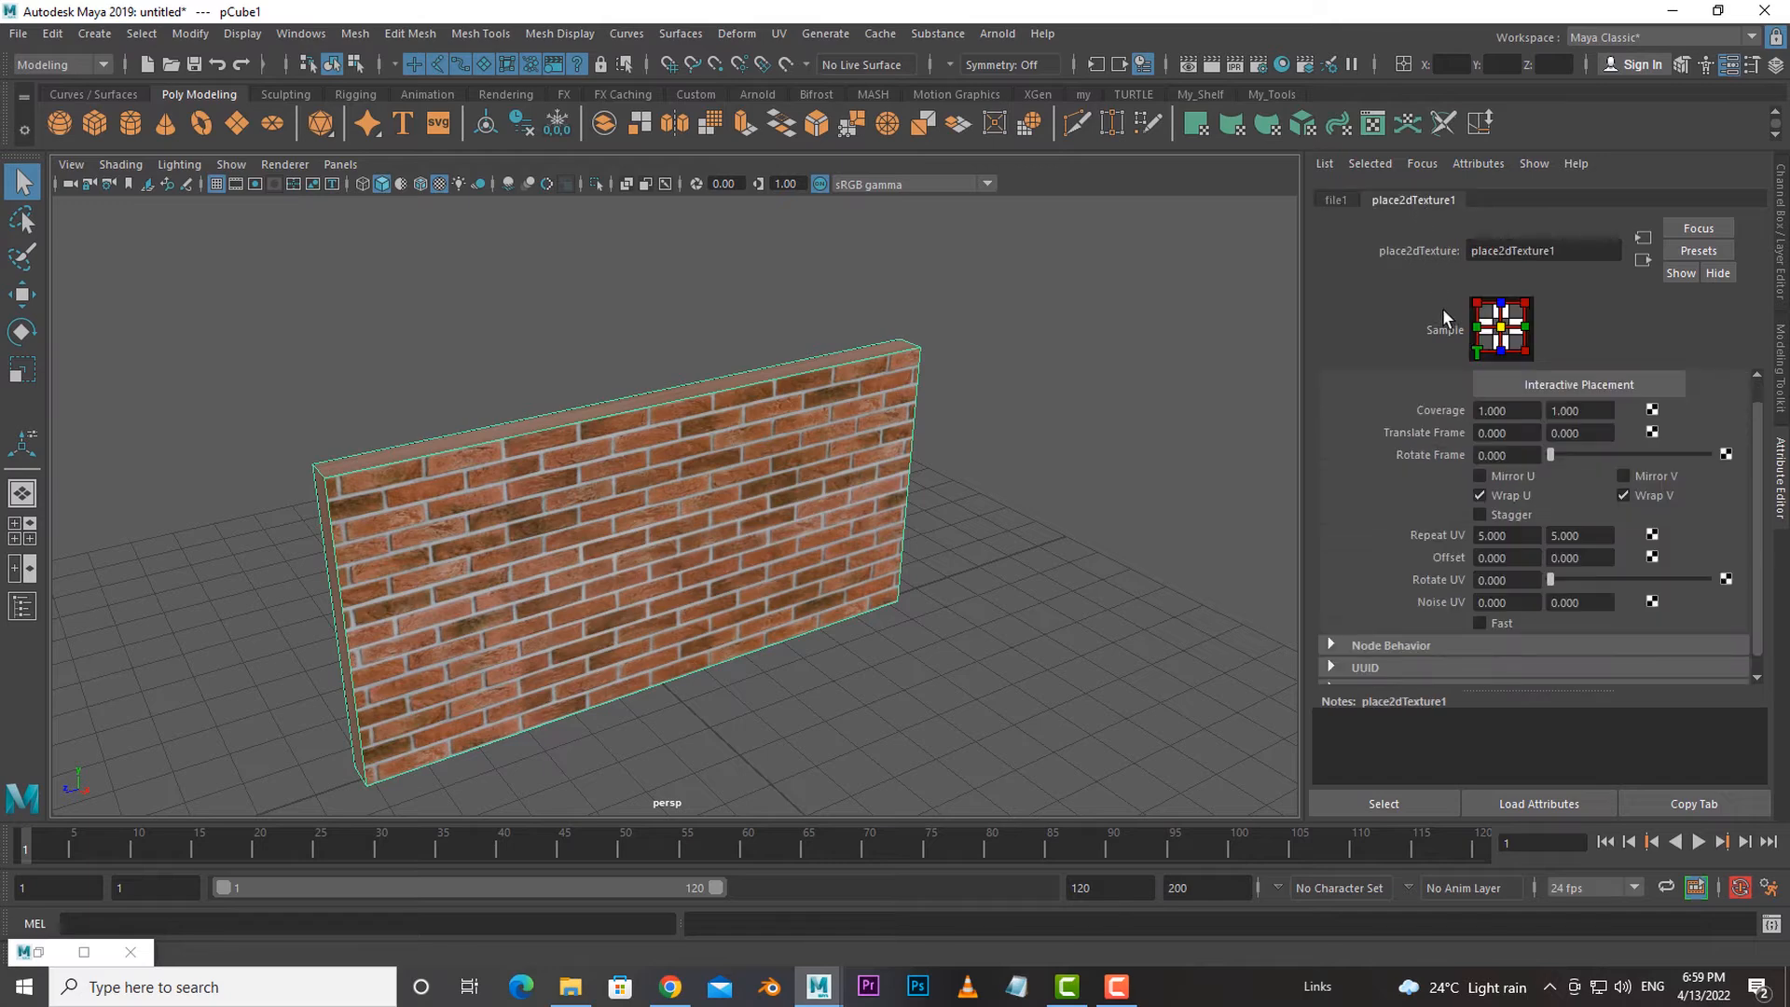
scroll(1467, 527, "up", 1)
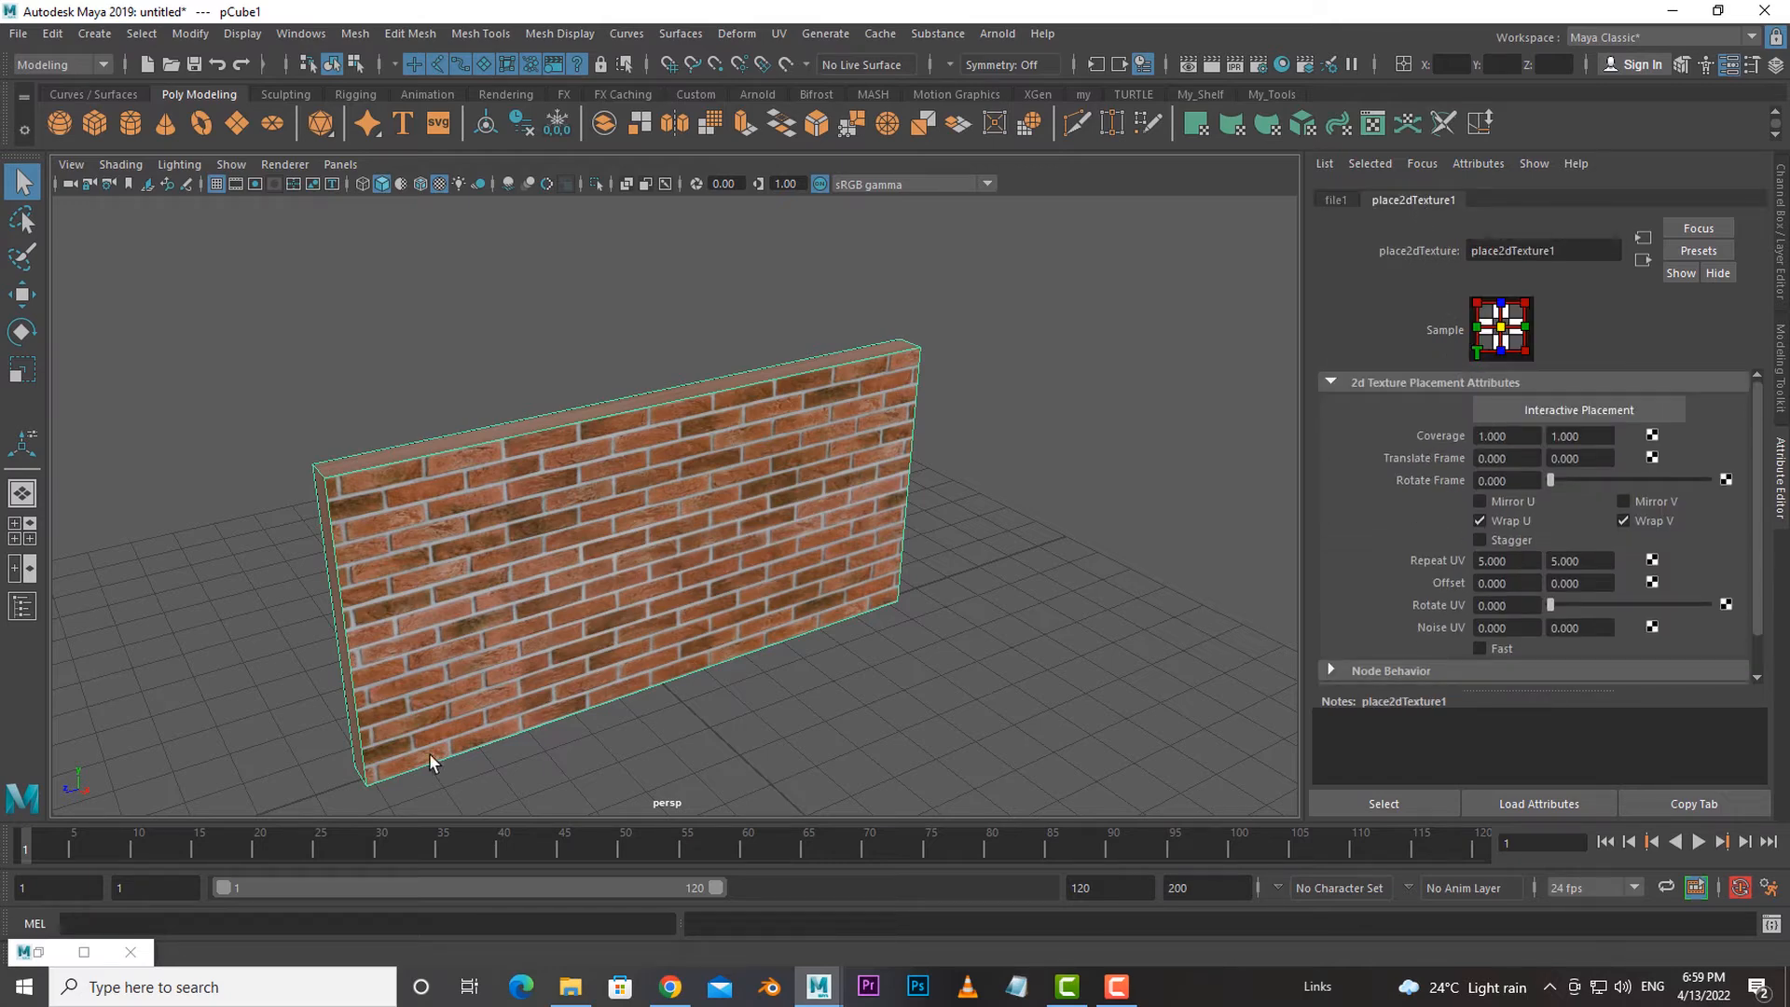
double_click(46, 951)
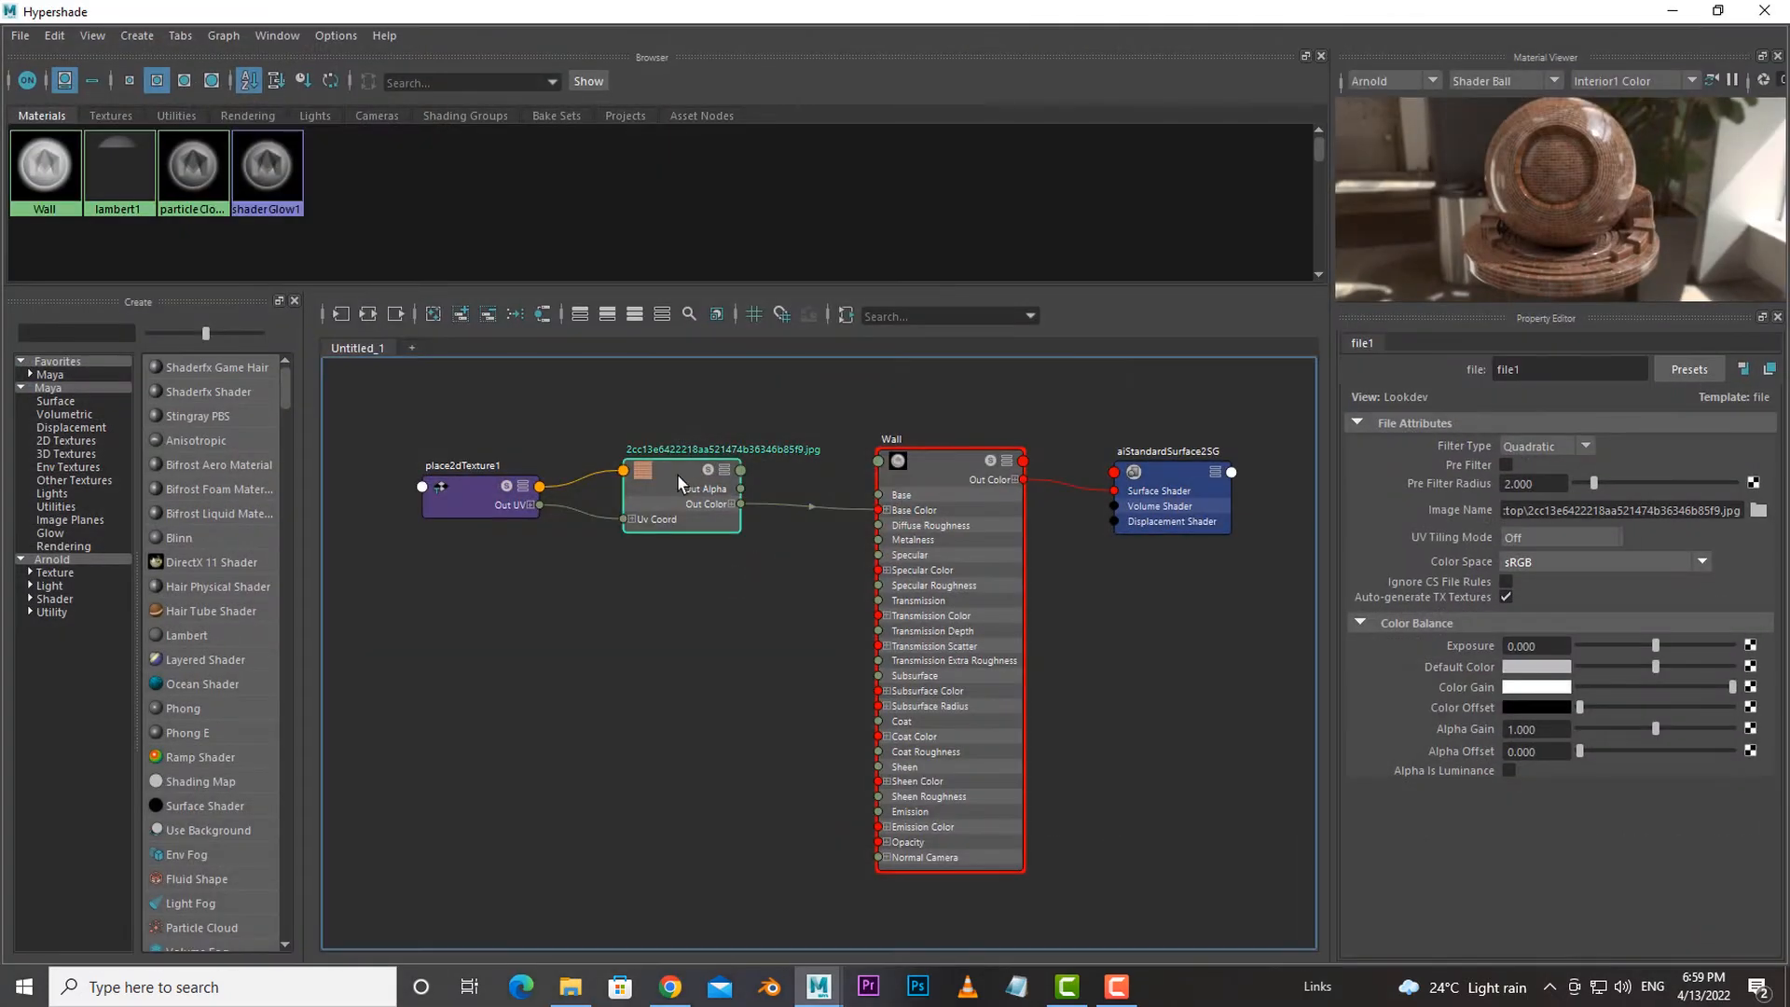
left_click(479, 496)
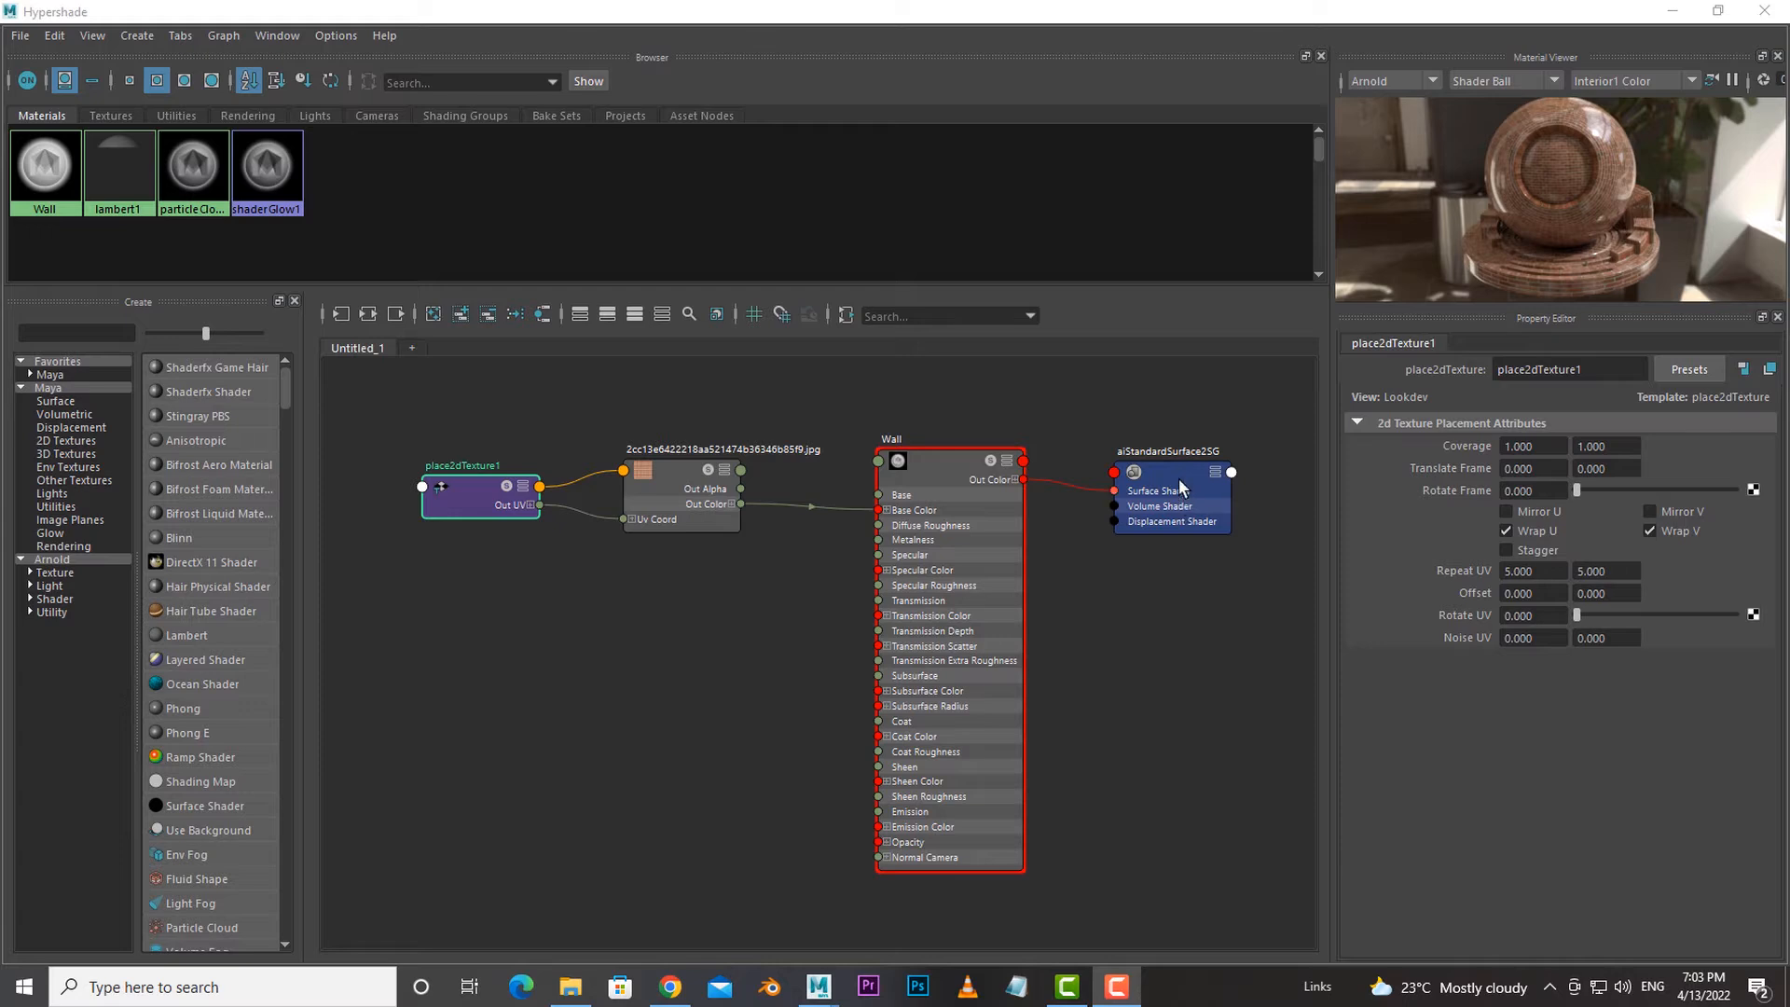
Inspect the aiStandardSurface2SG shading group node and nudge it slightly beside the Wall node.
left_click(1174, 478)
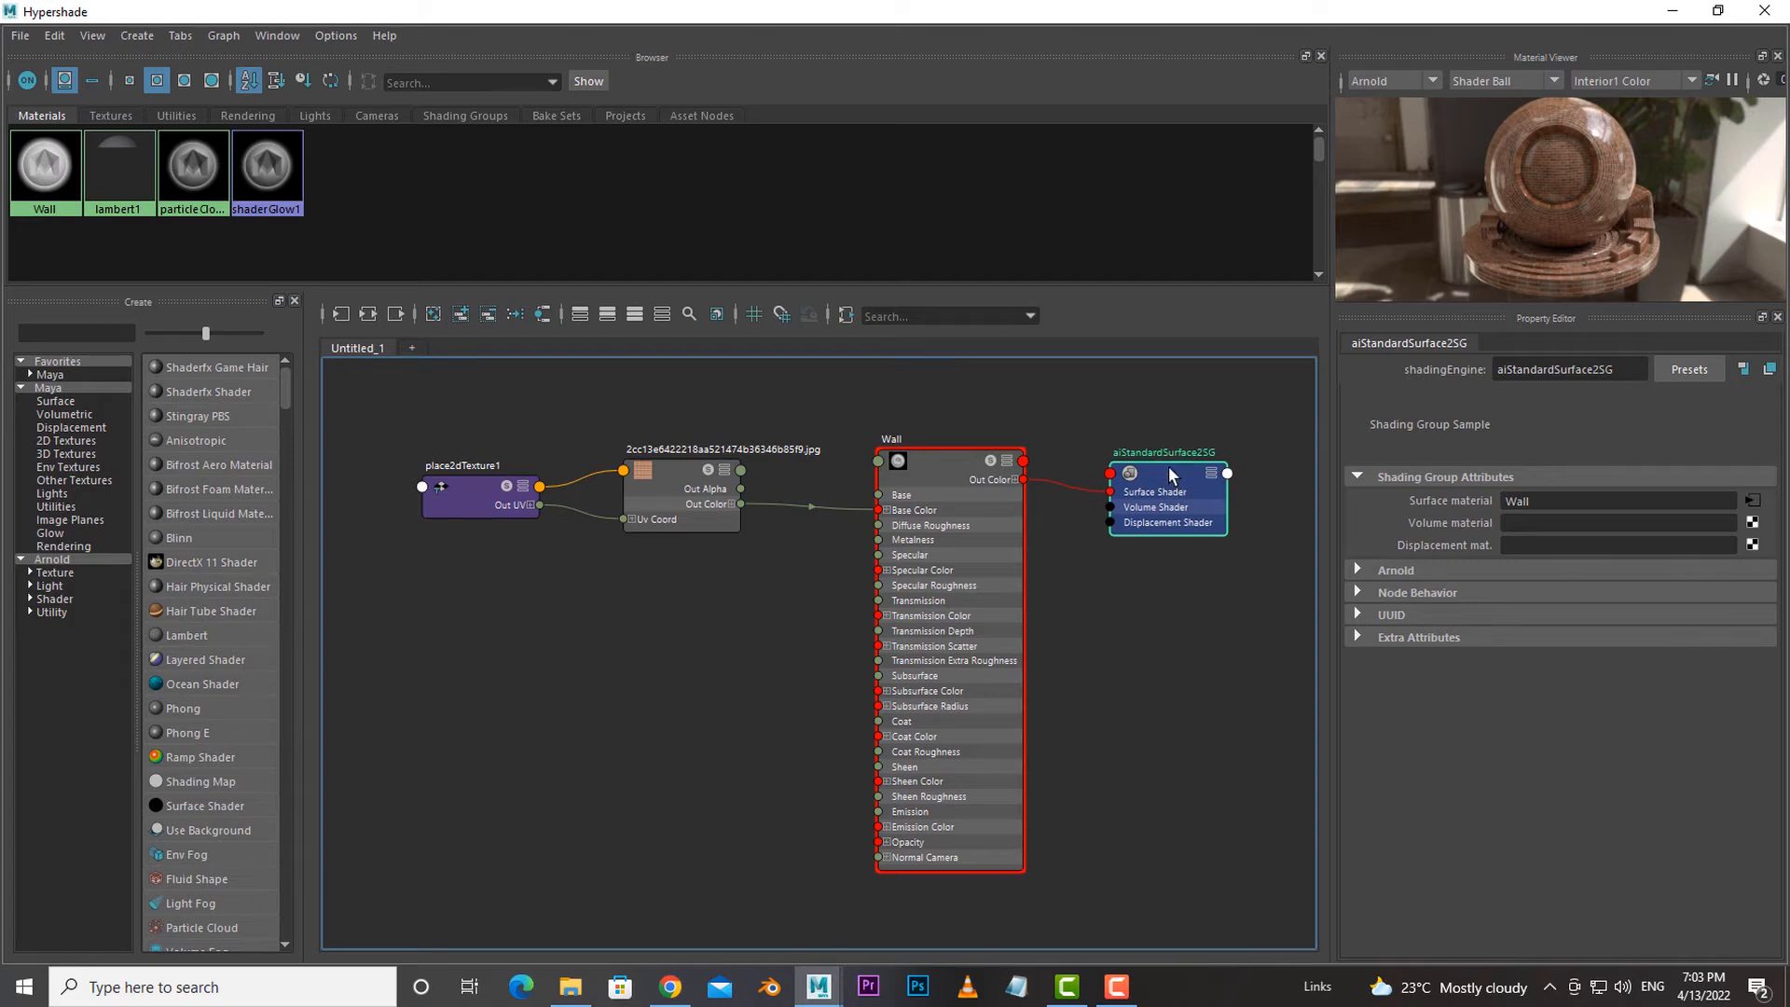
left_click_drag(1167, 466, 1163, 456)
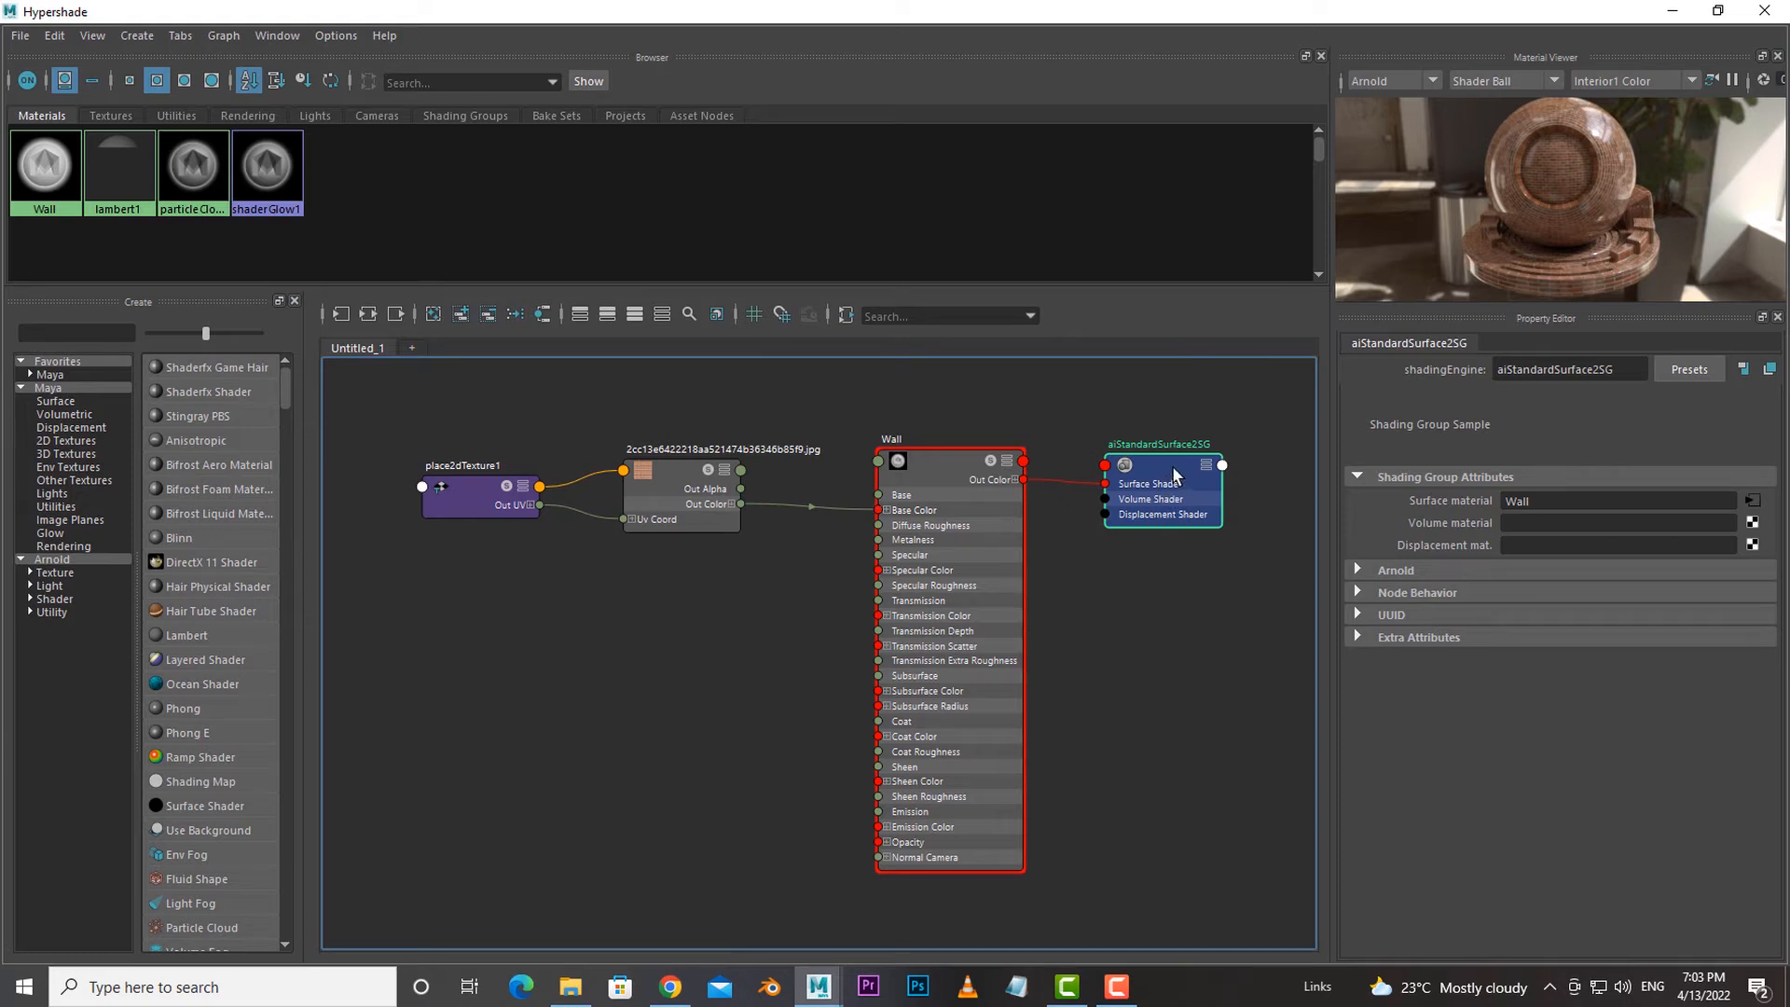
left_click_drag(1166, 463, 1167, 474)
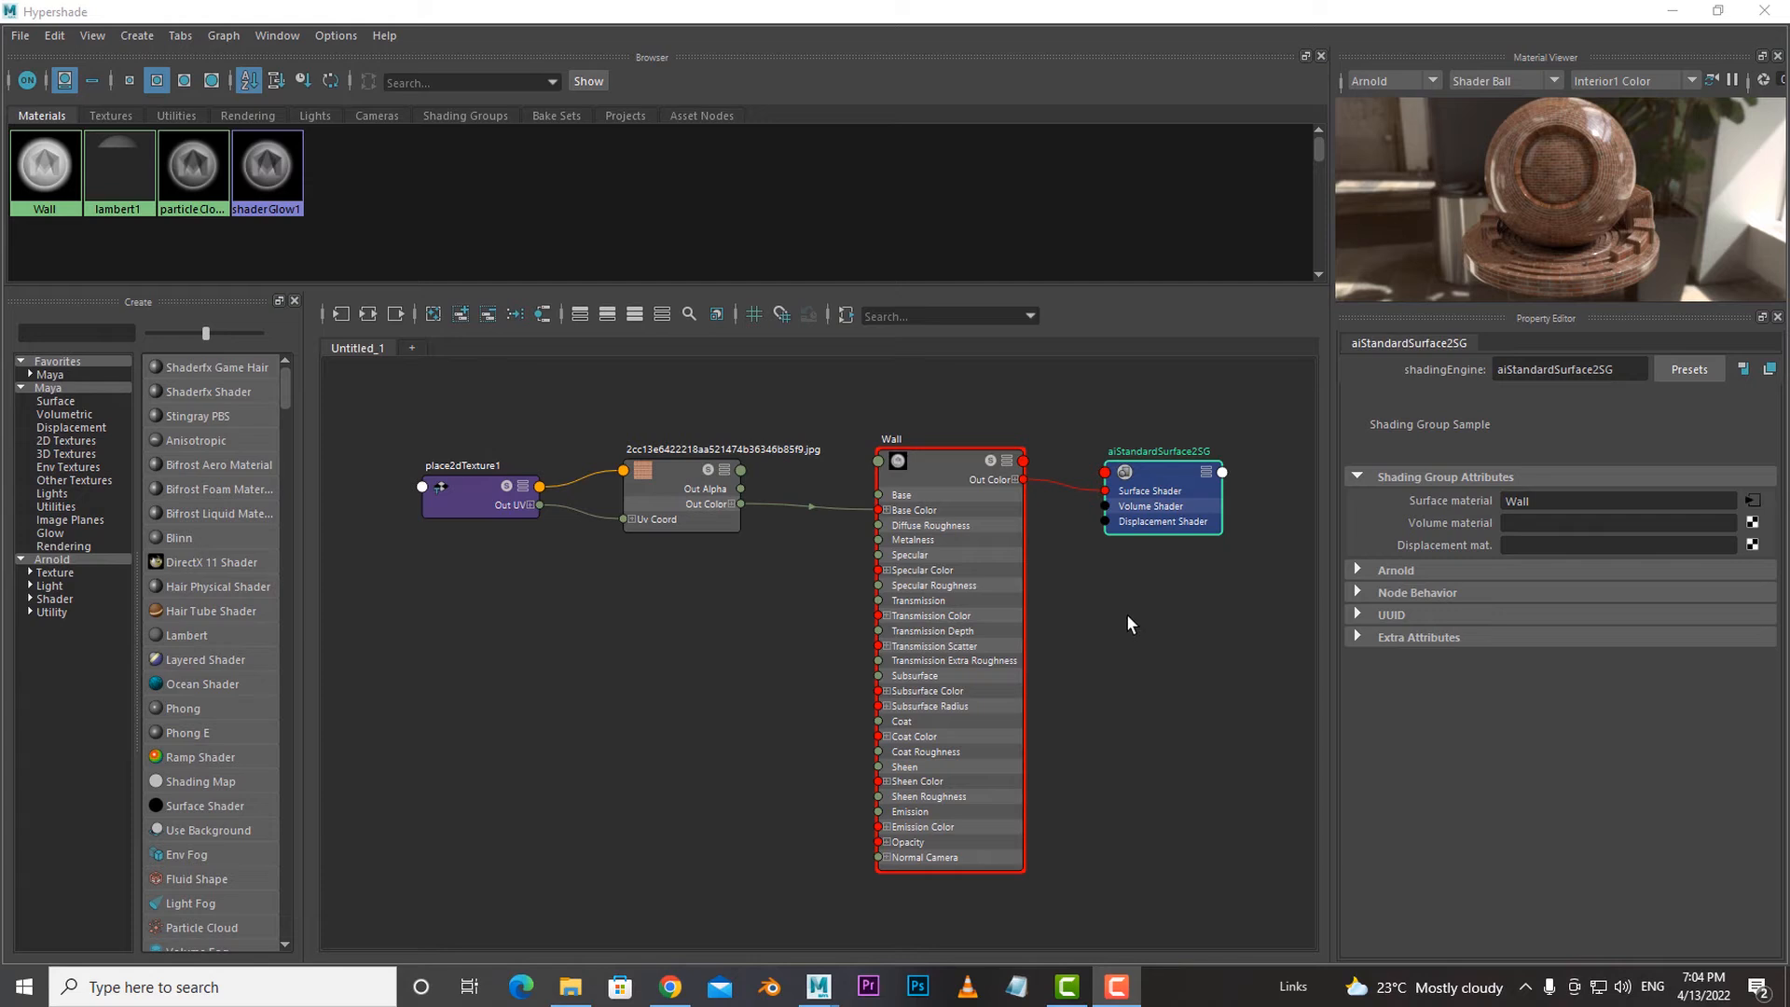
Disconnect the brick file's Out Color from the Wall's Base Color and check the wall in the viewport.
left_click(810, 506)
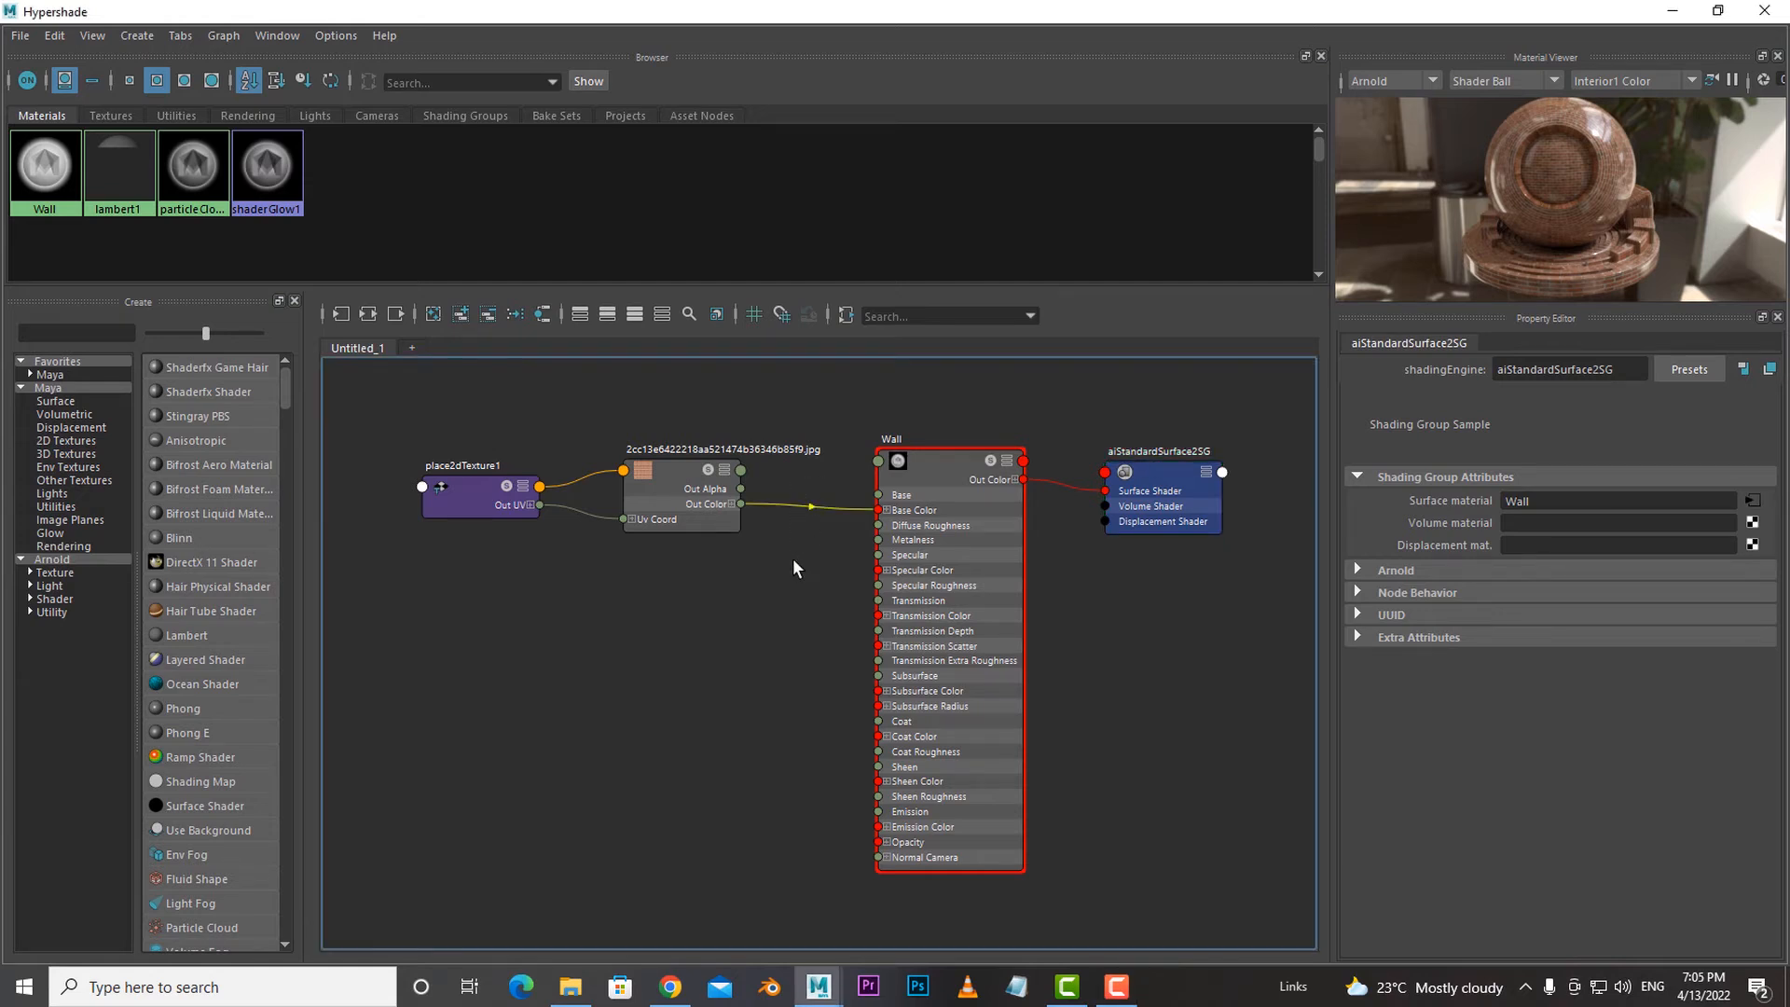
key("Delete")
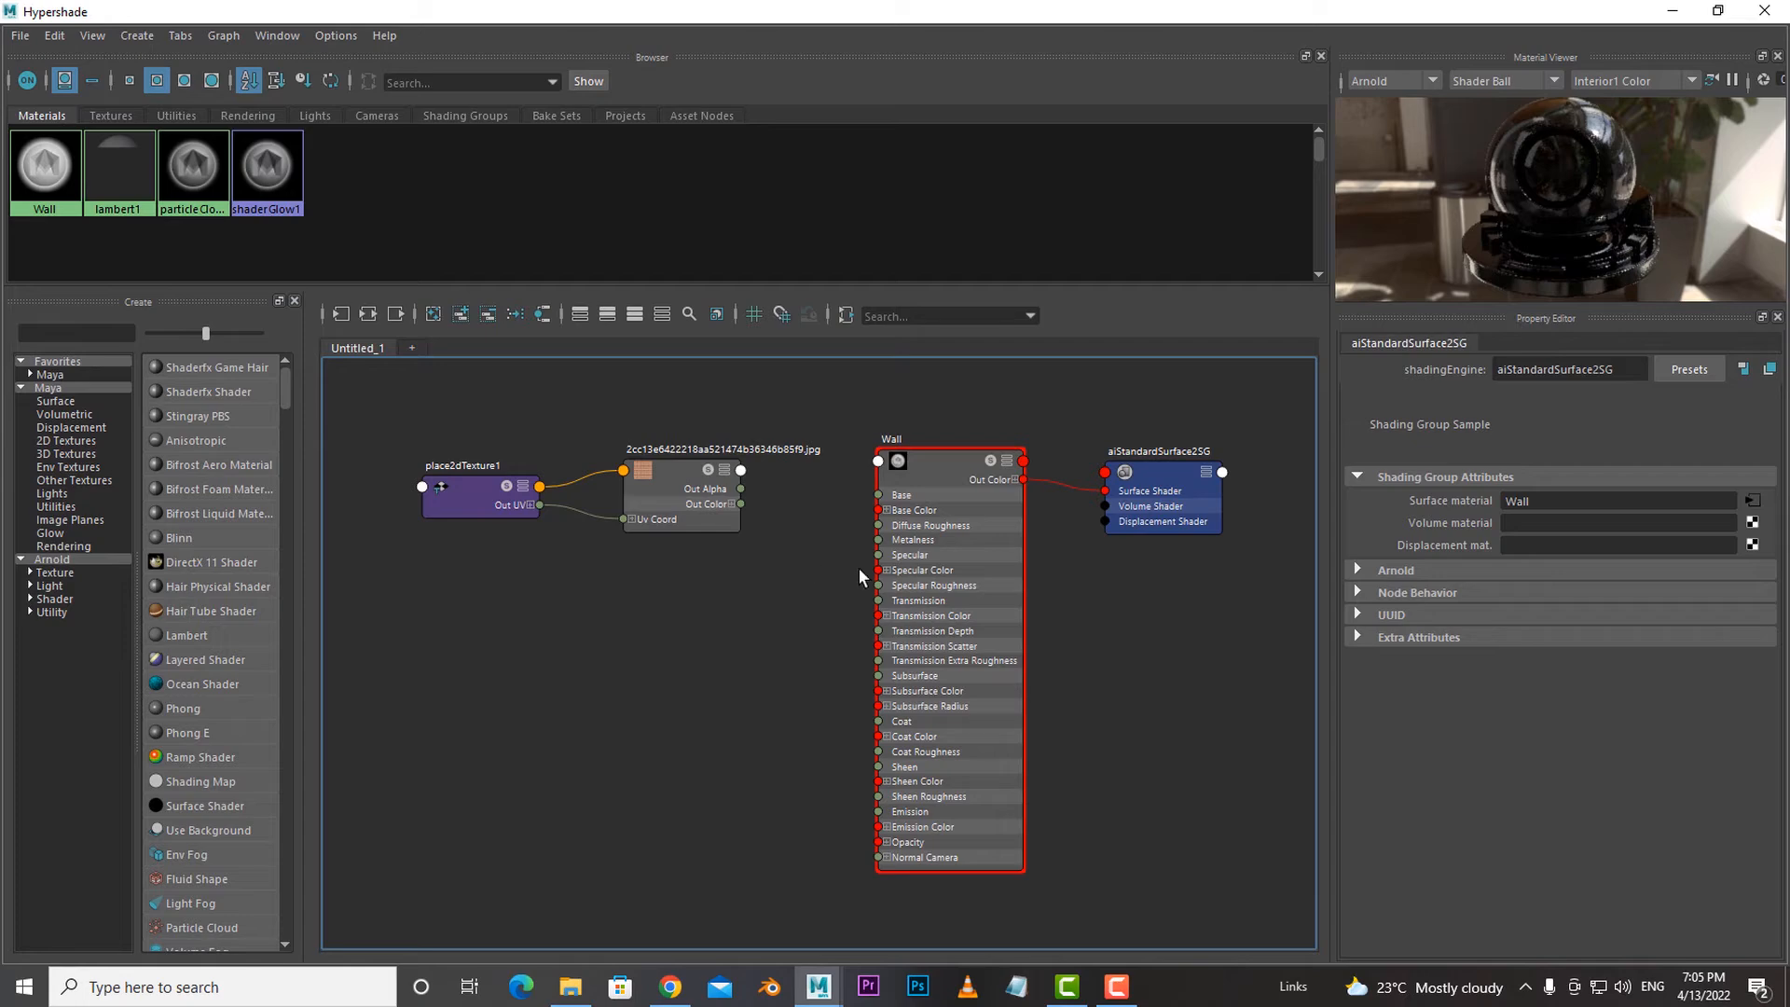
left_click(1671, 11)
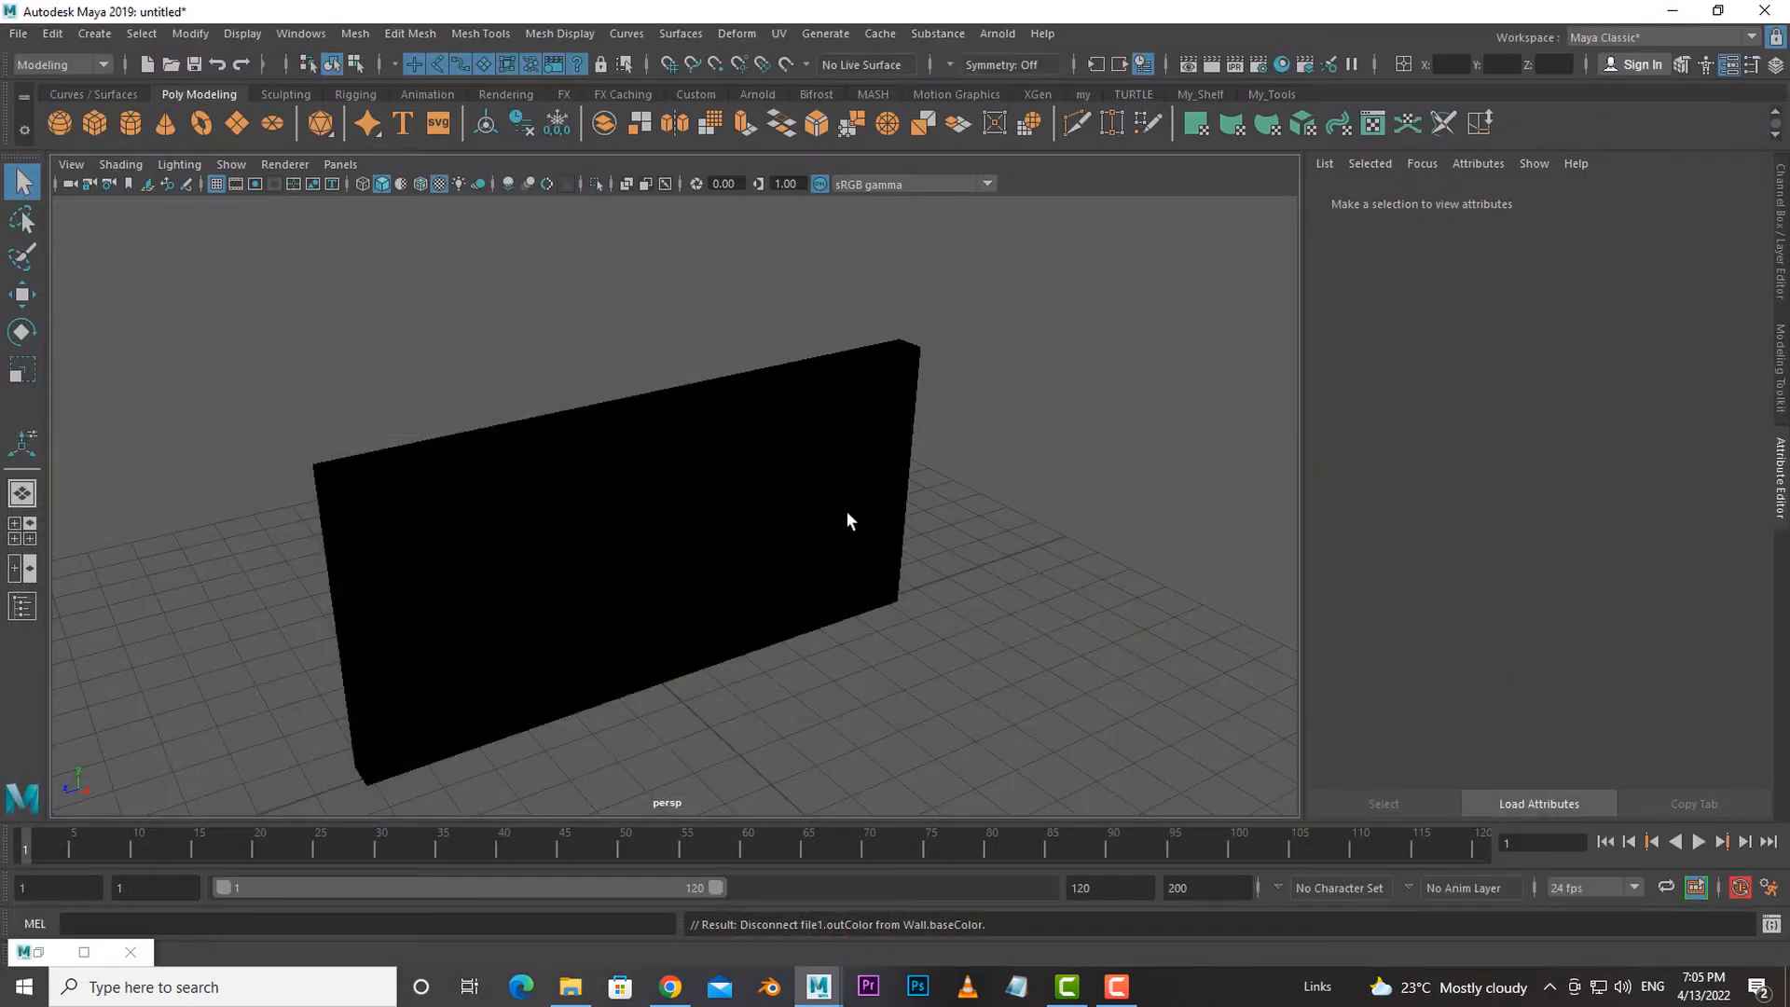
left_click(84, 952)
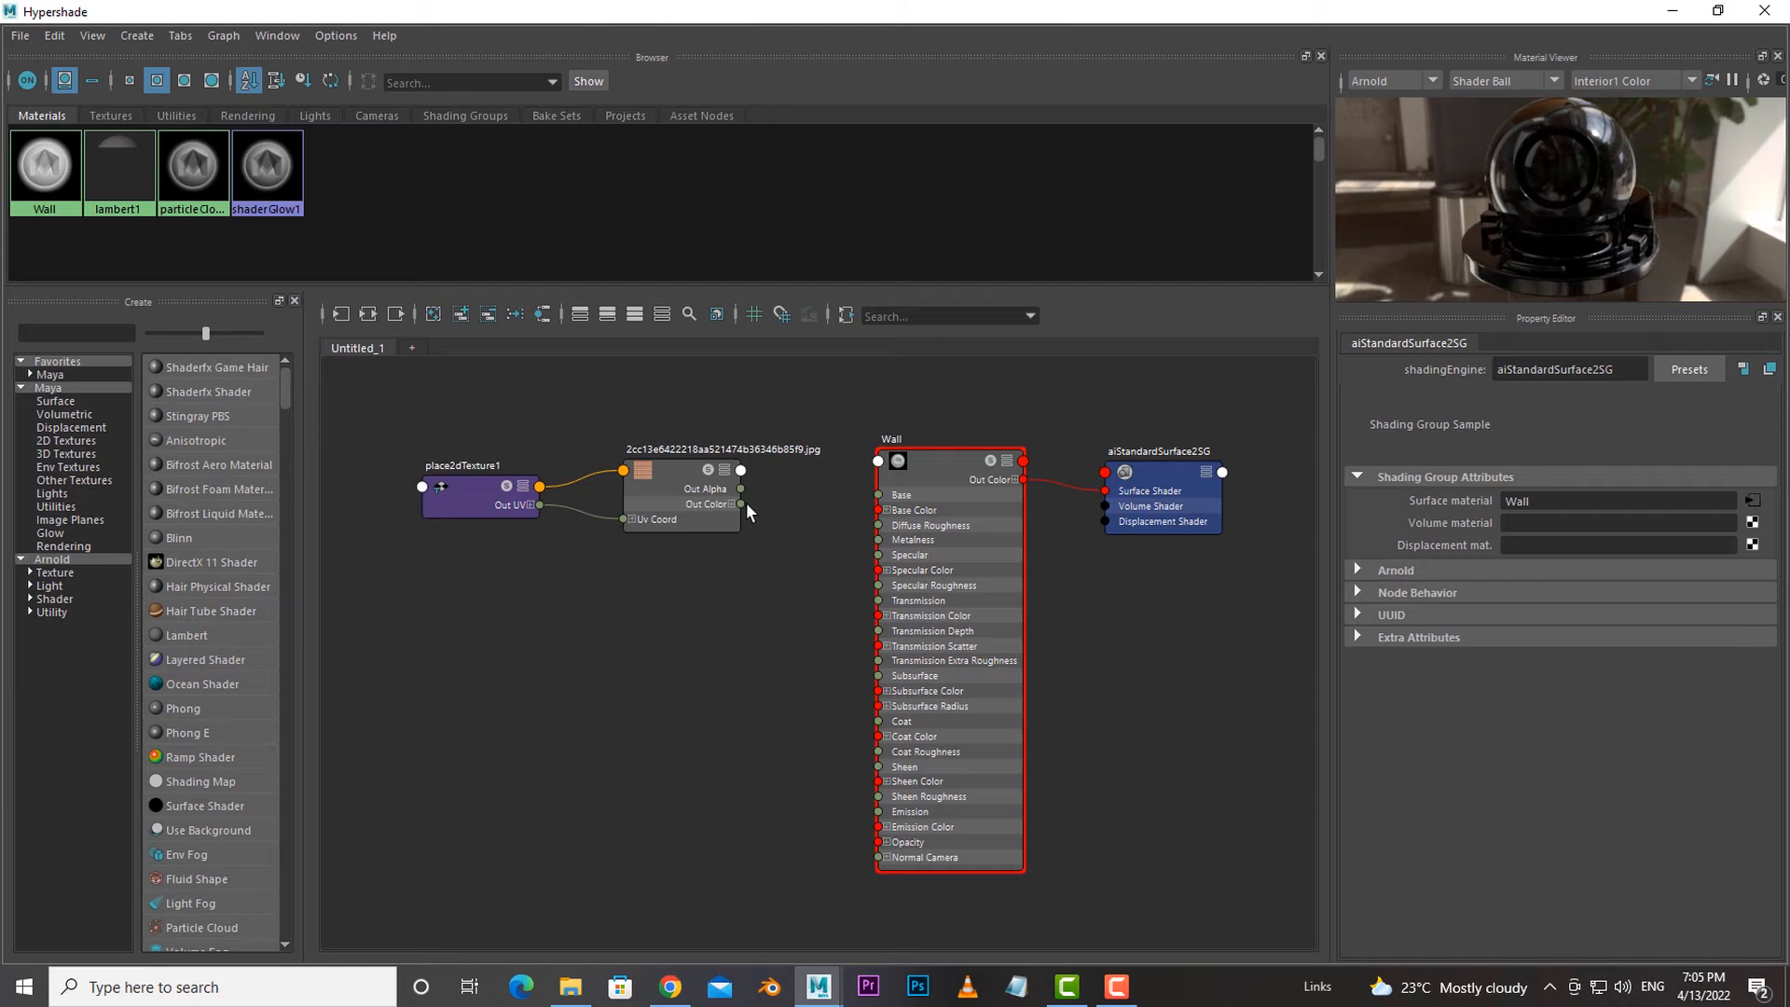
Reconnect the brick file's Out Color to the Wall's Base Color and minimize the Hypershade to check the wall.
left_click(741, 503)
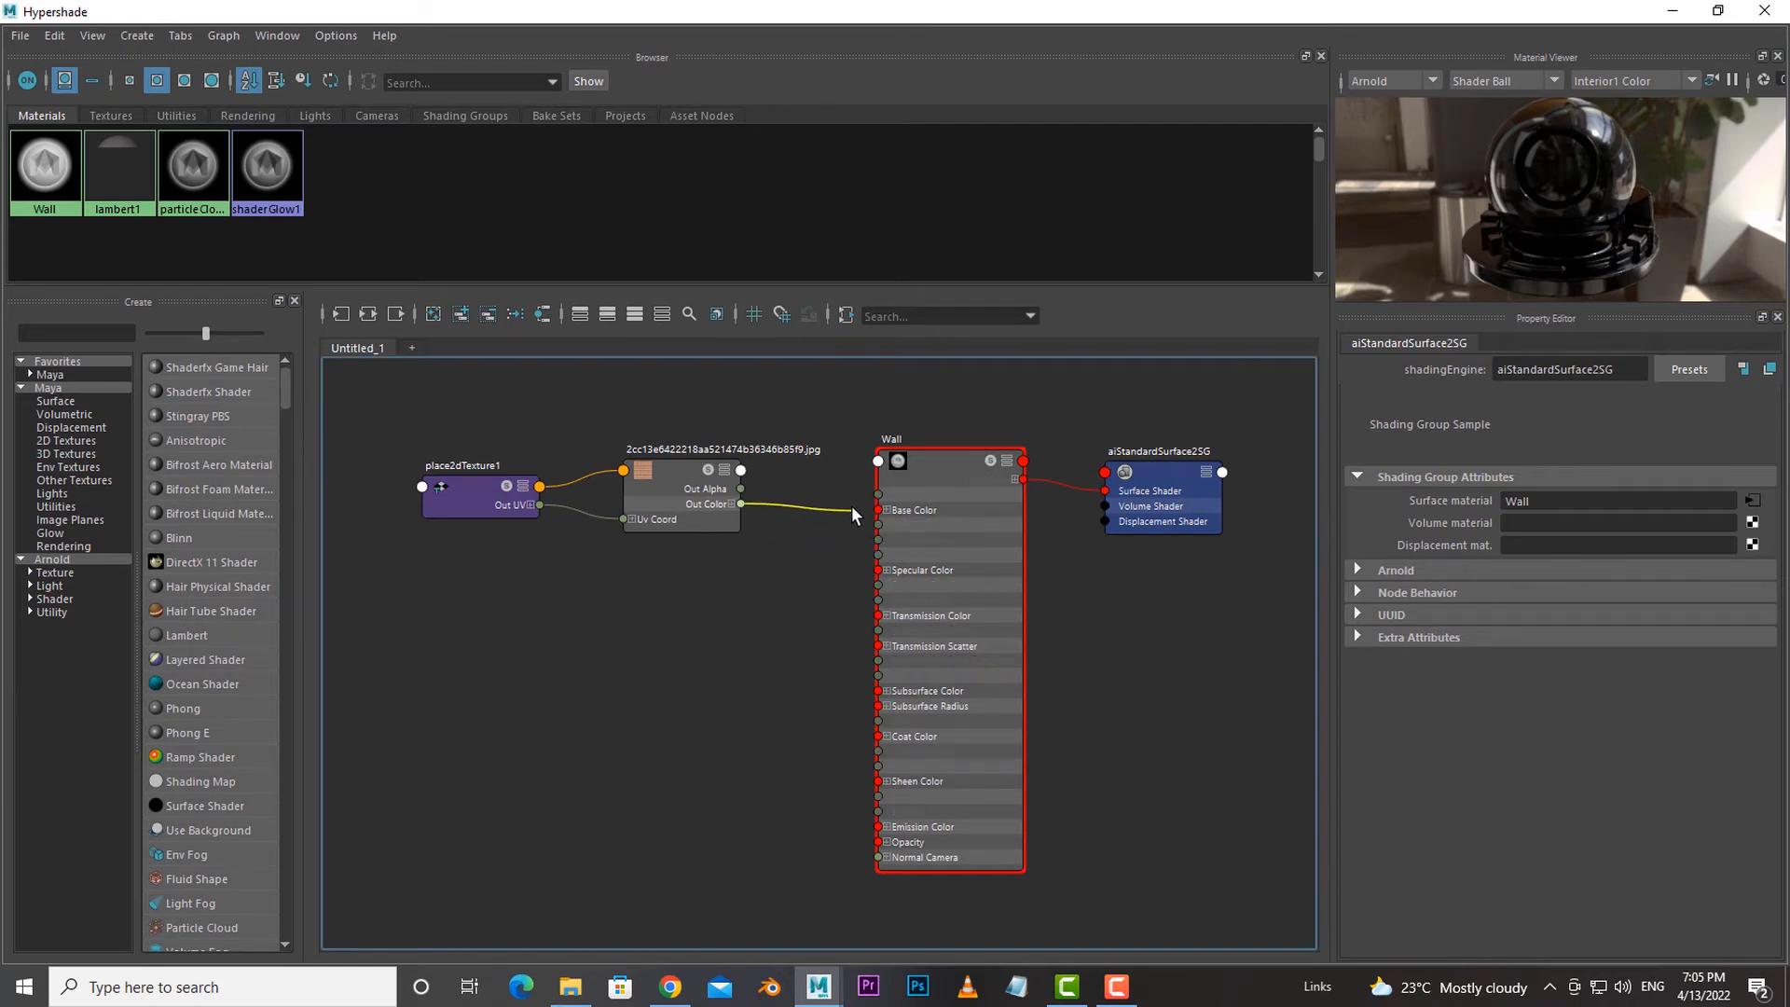
left_click(877, 511)
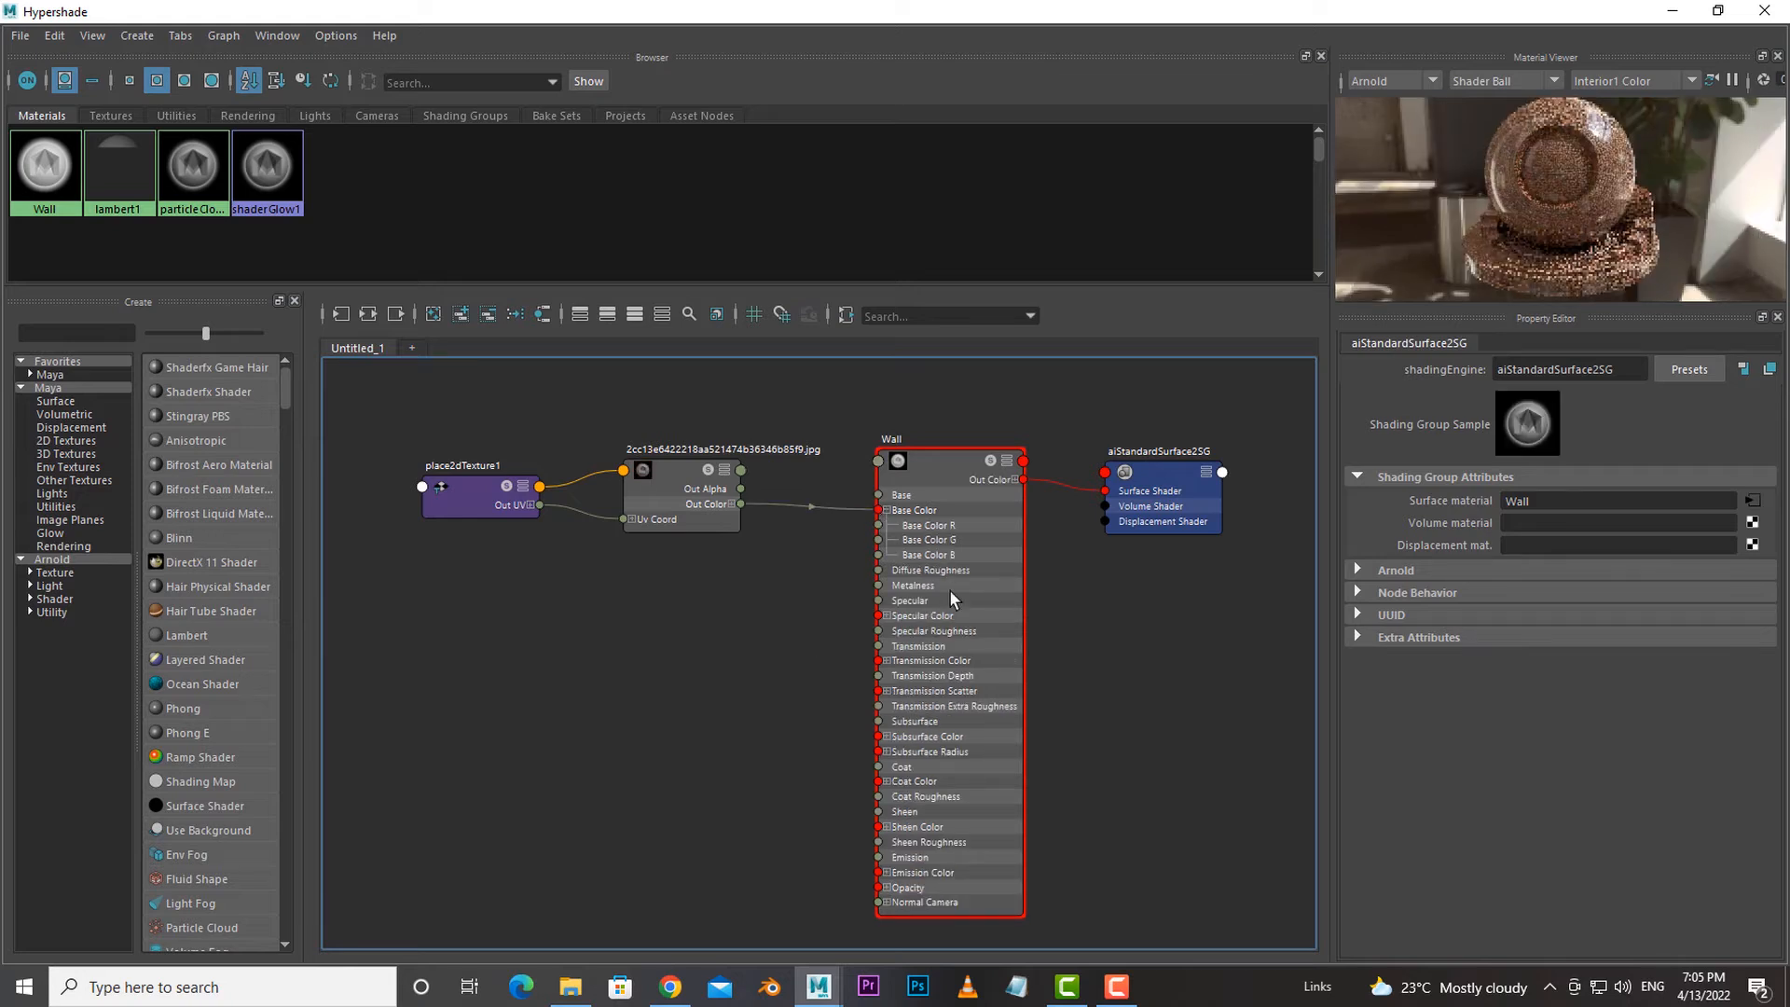
left_click(1673, 13)
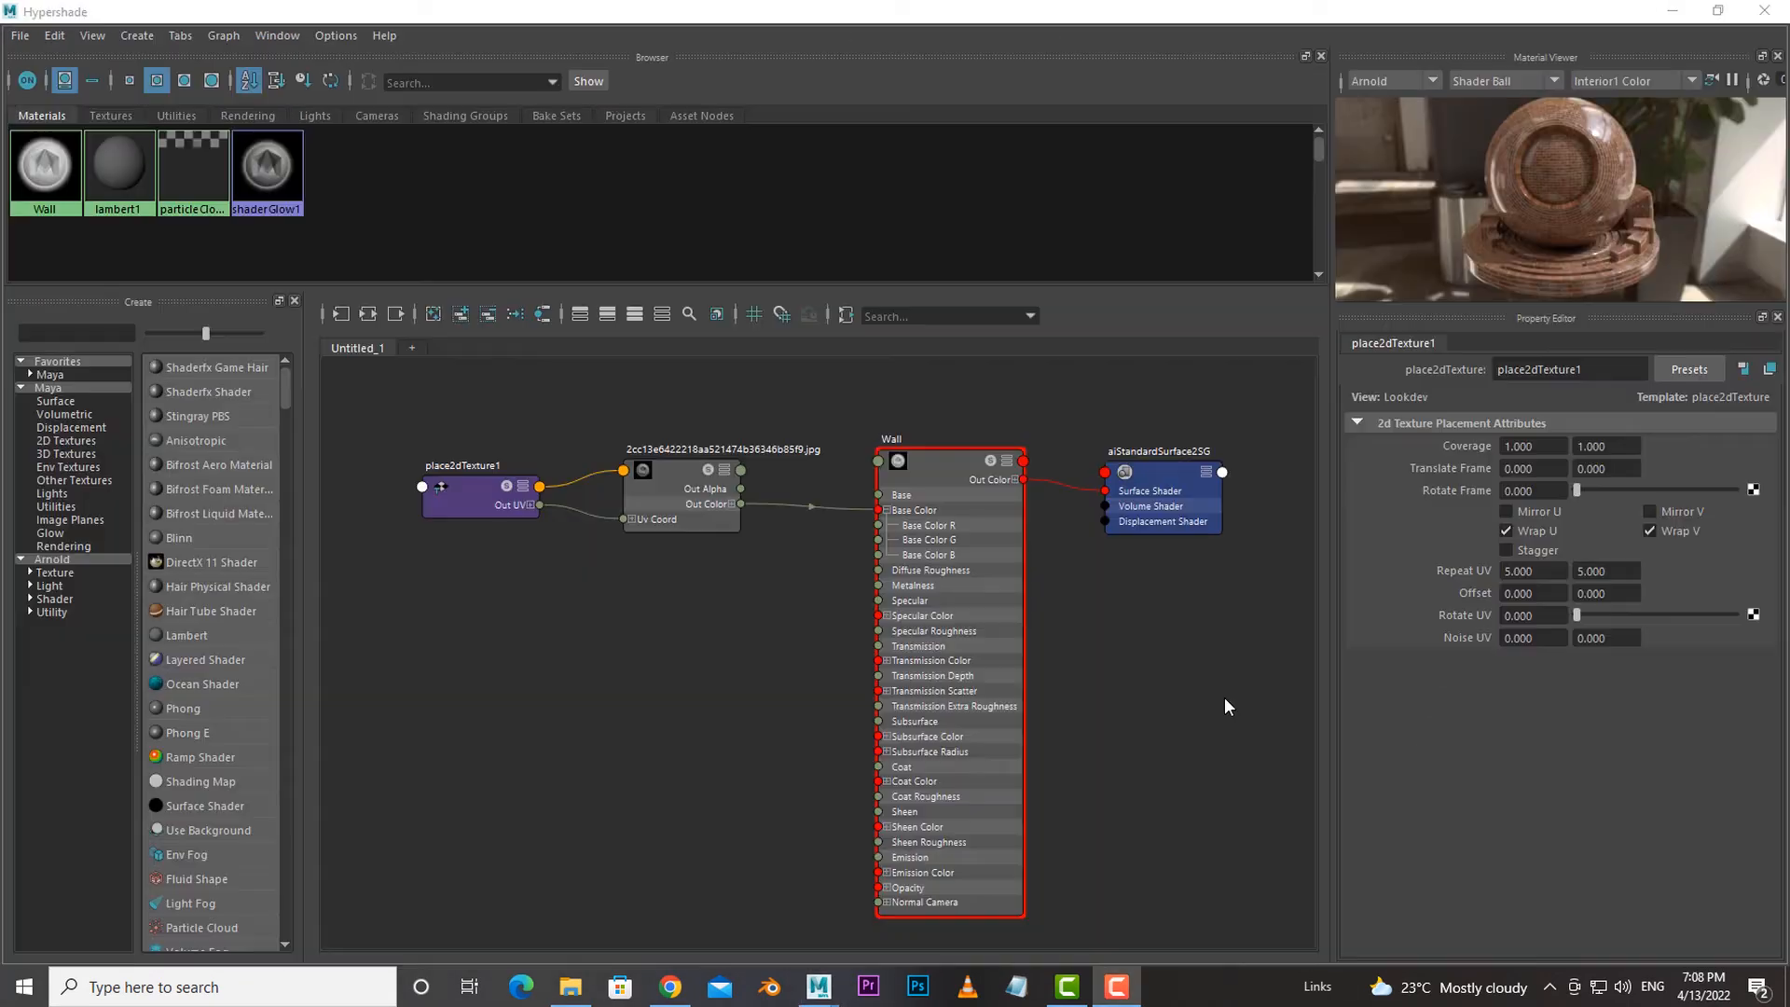
Cycle the place2dTexture1 node through the hidden, connected, primary and custom attribute displays.
left_click(483, 506)
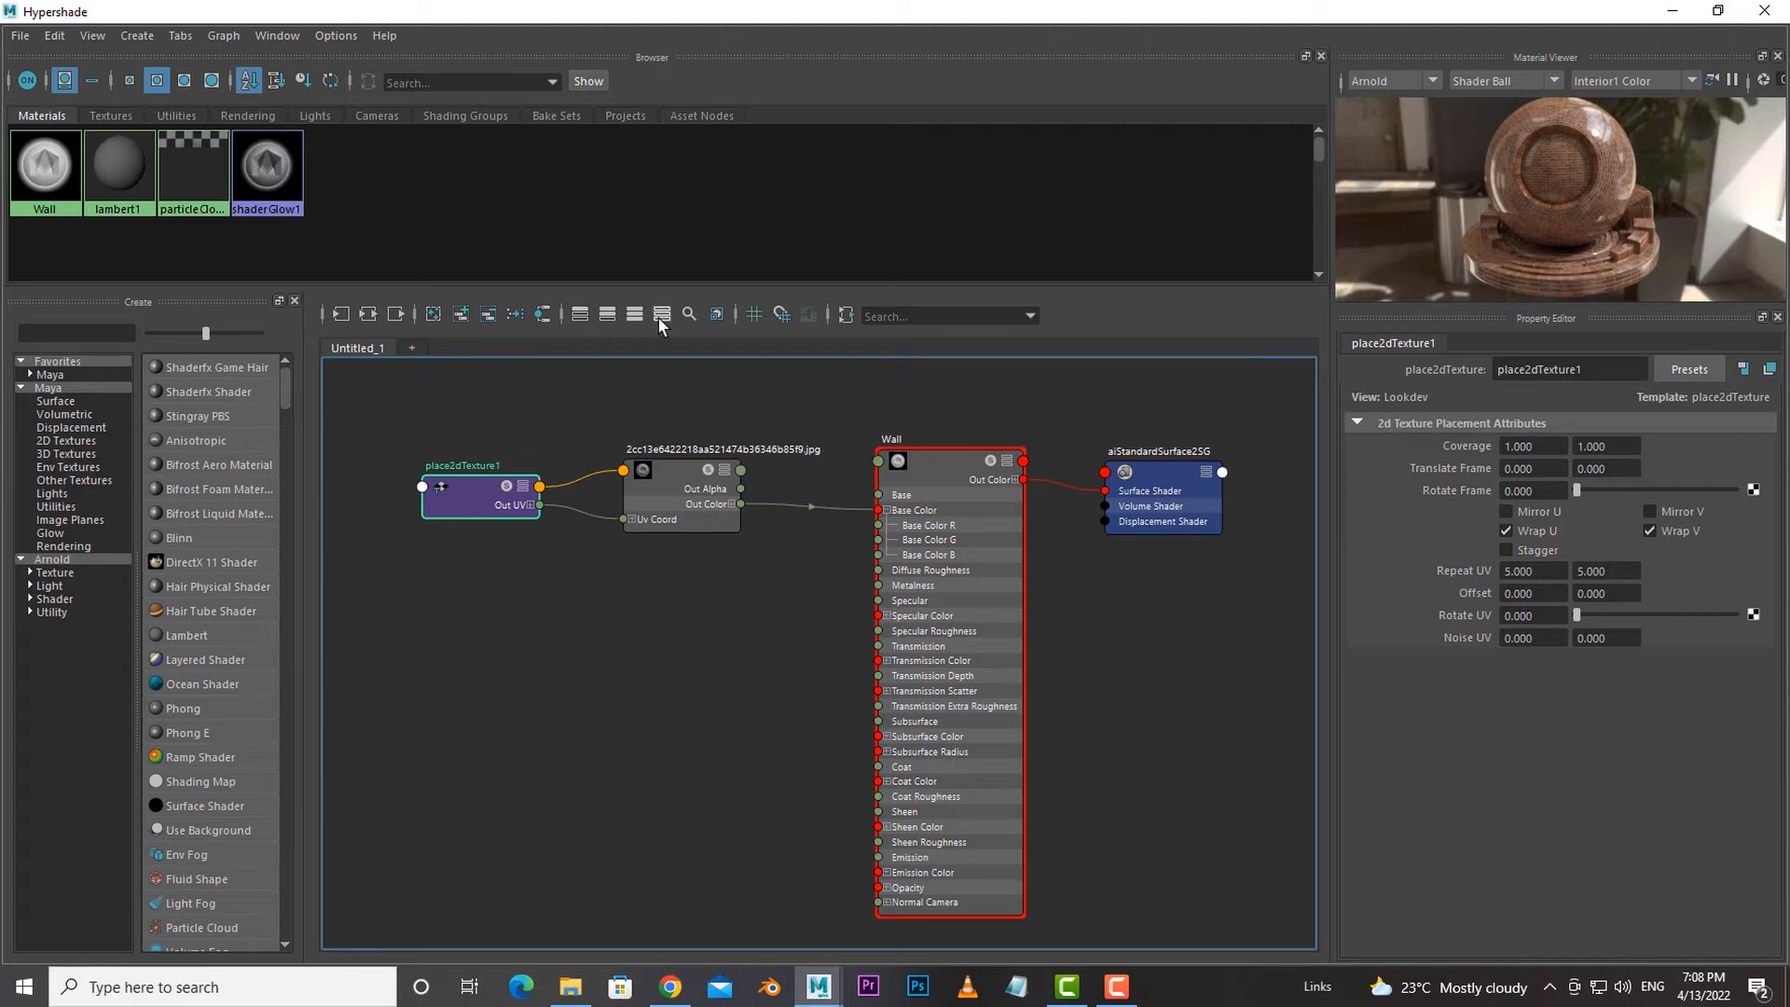
left_click(580, 315)
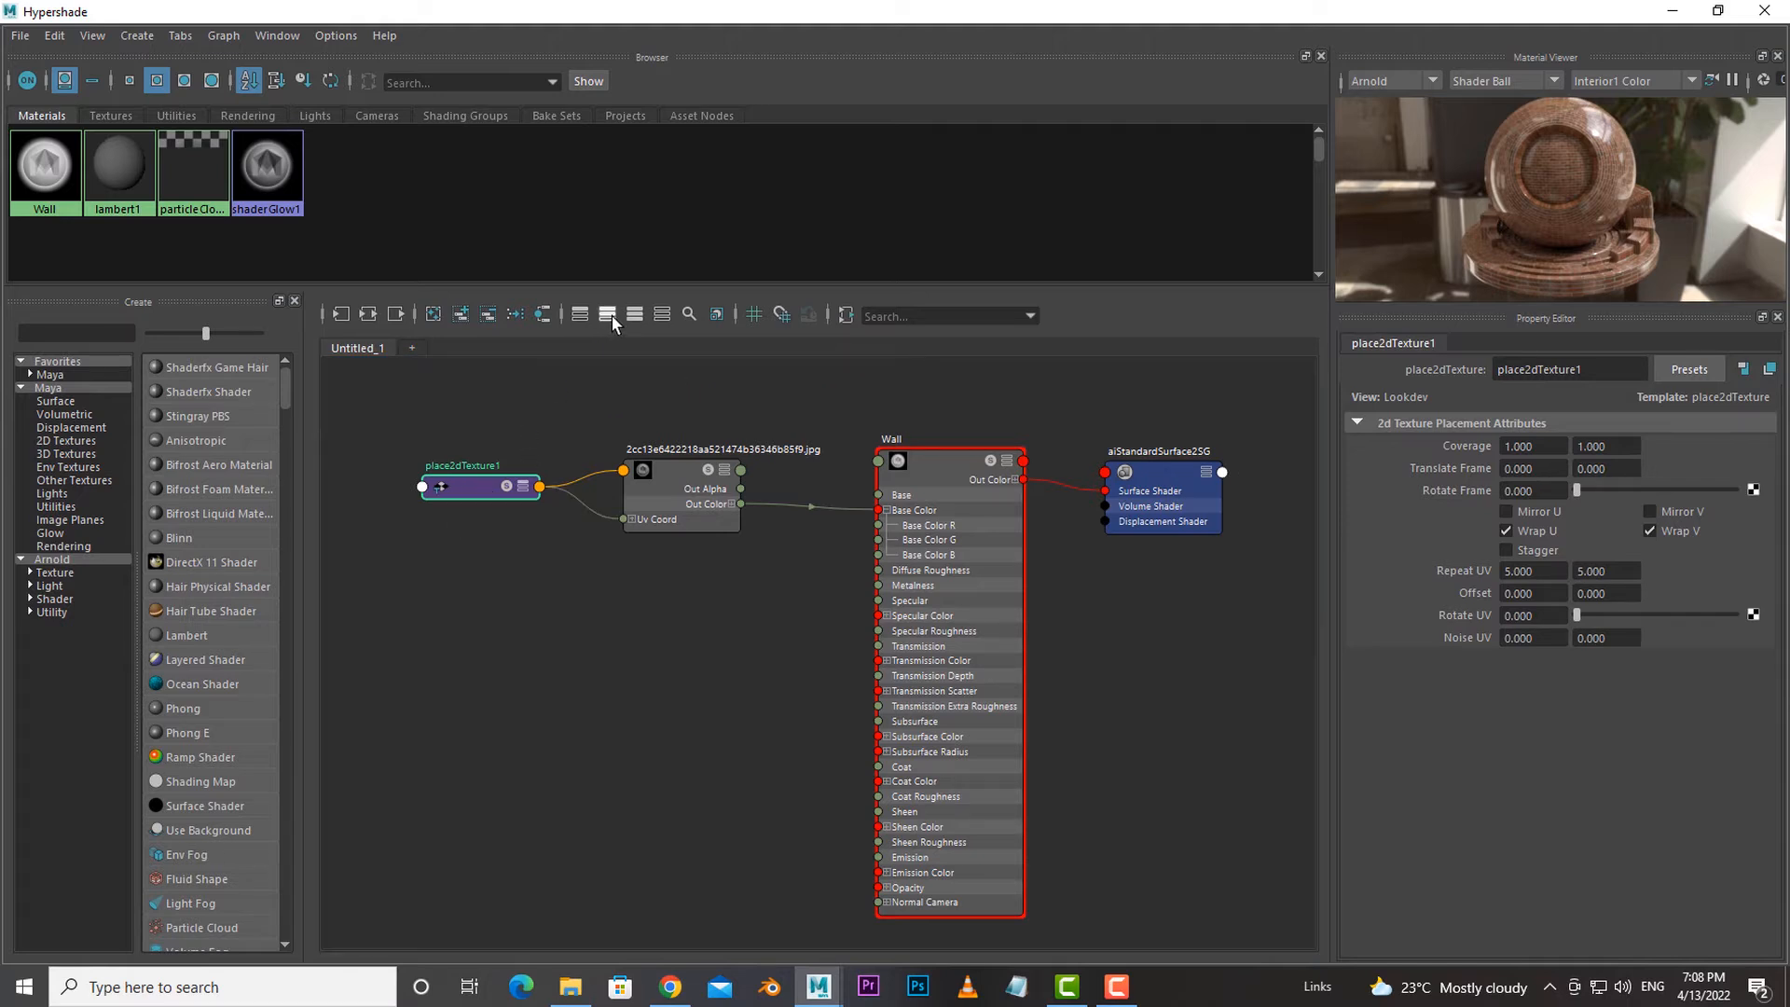
left_click(607, 316)
left_click(662, 315)
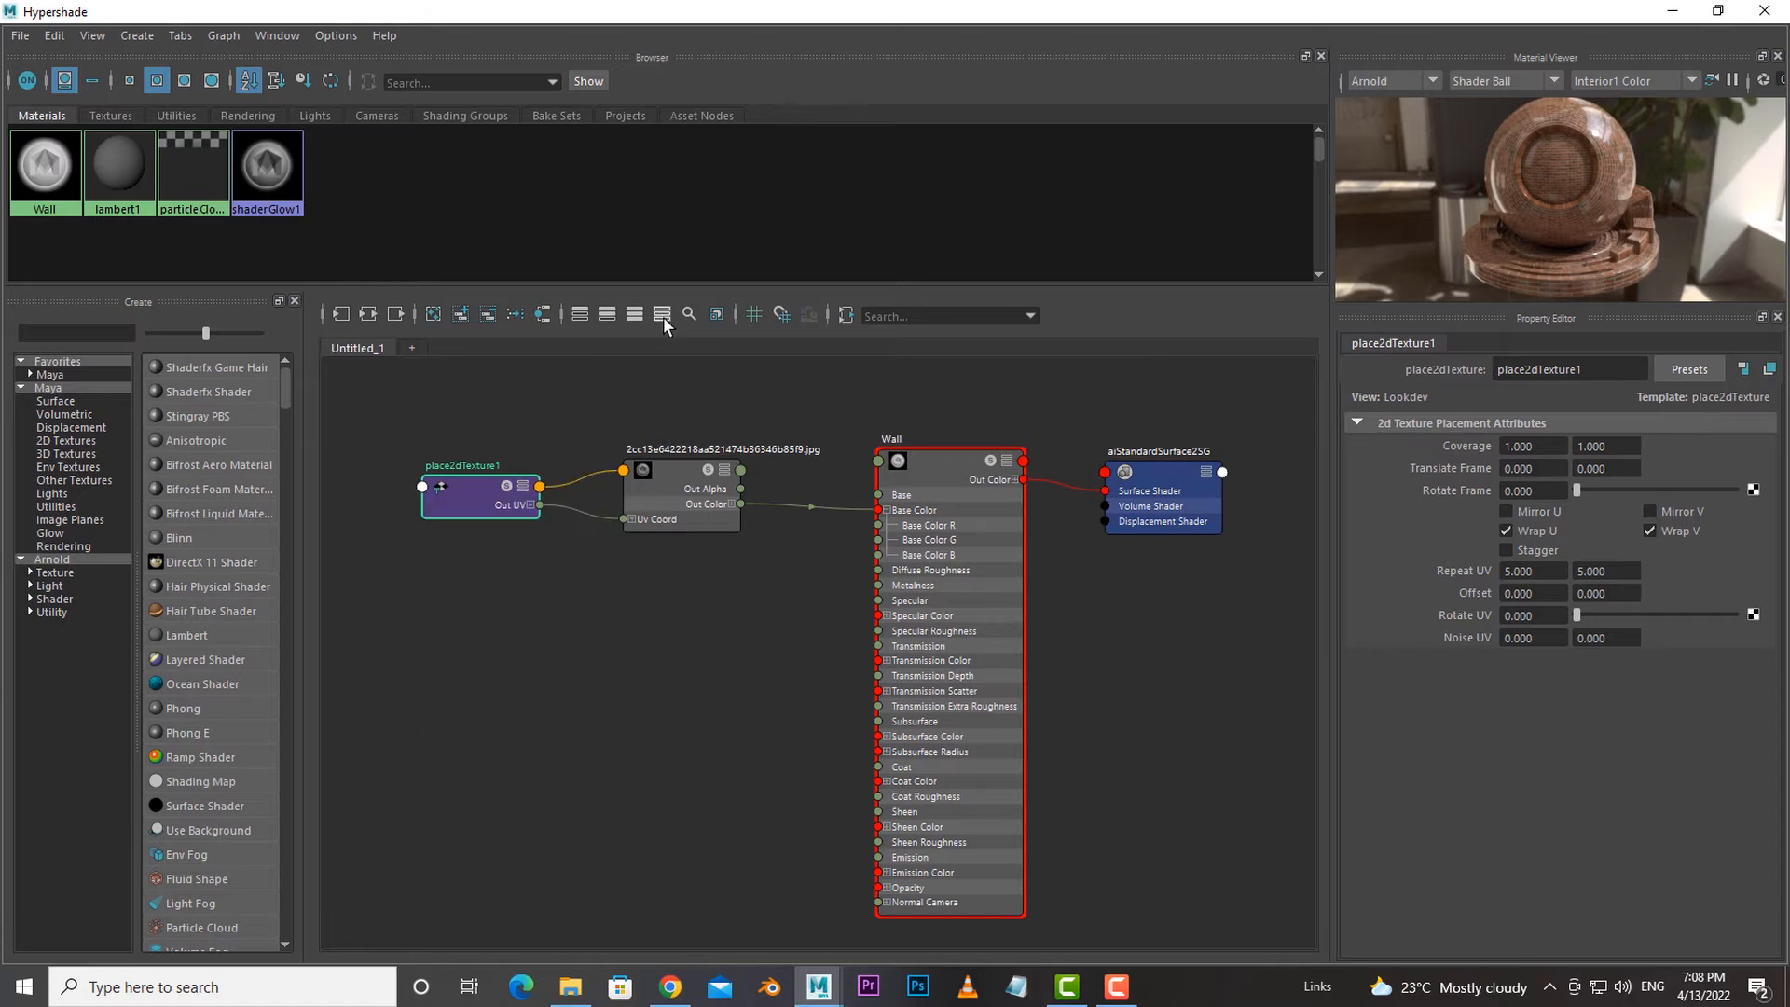
left_click(607, 315)
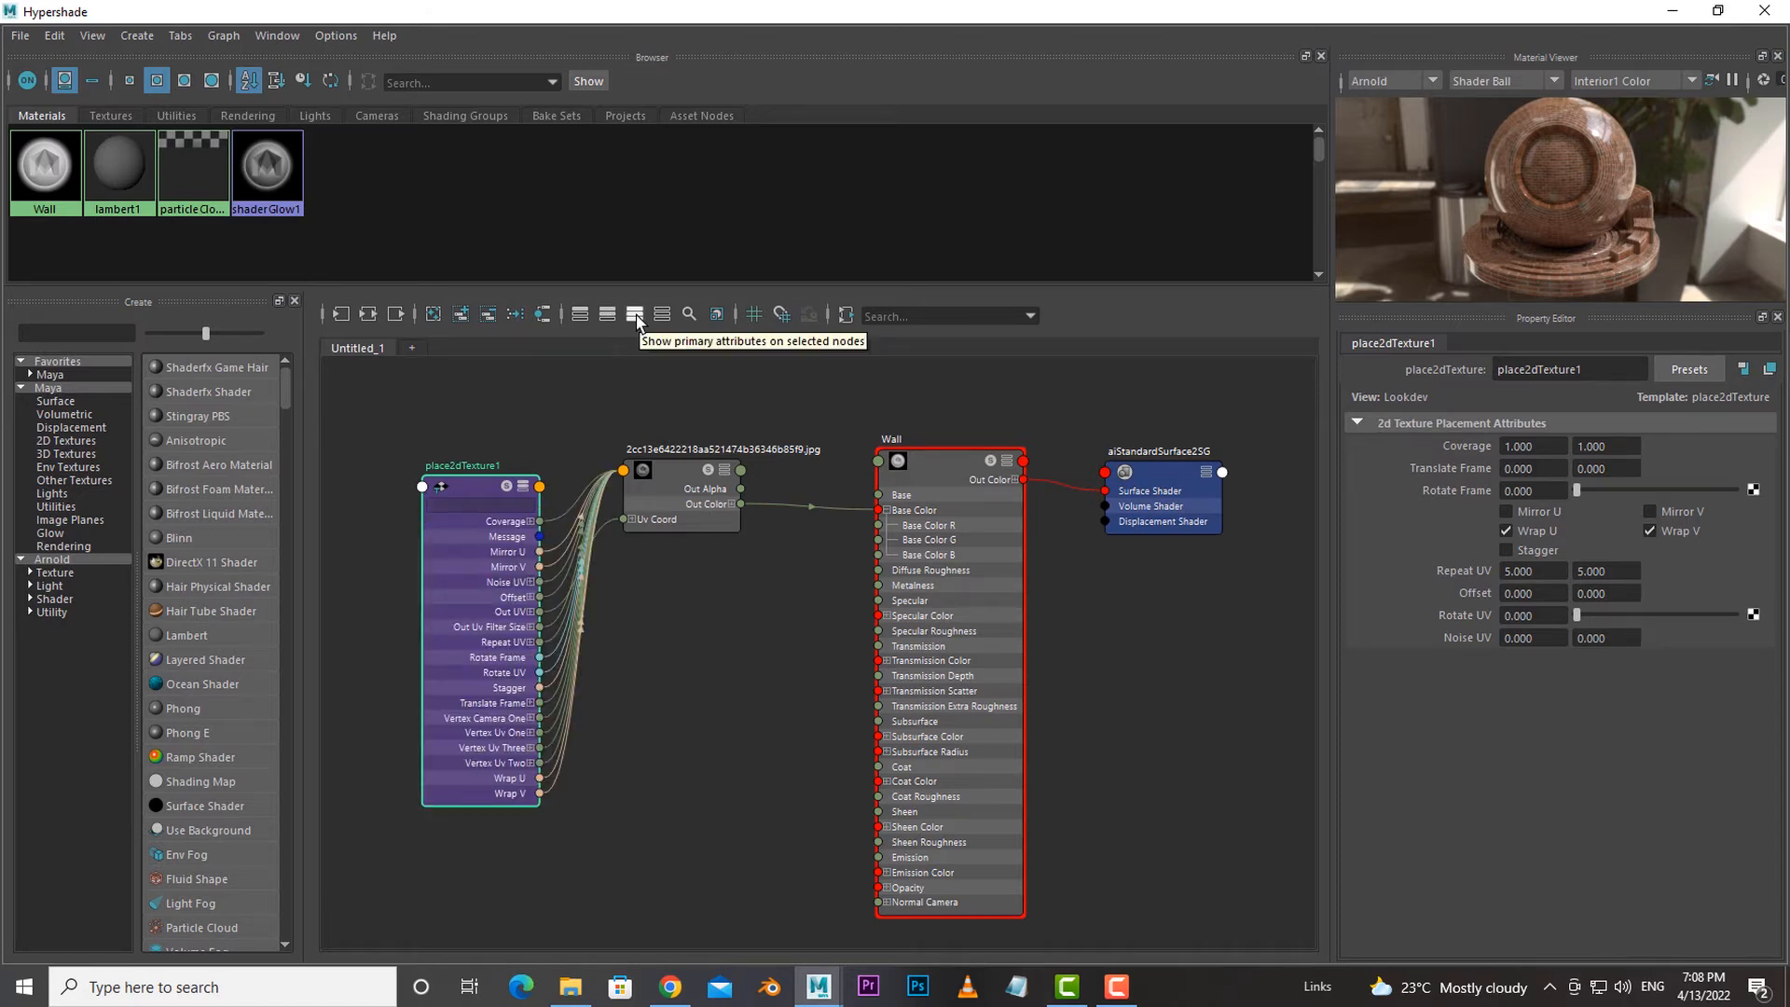
left_click(635, 315)
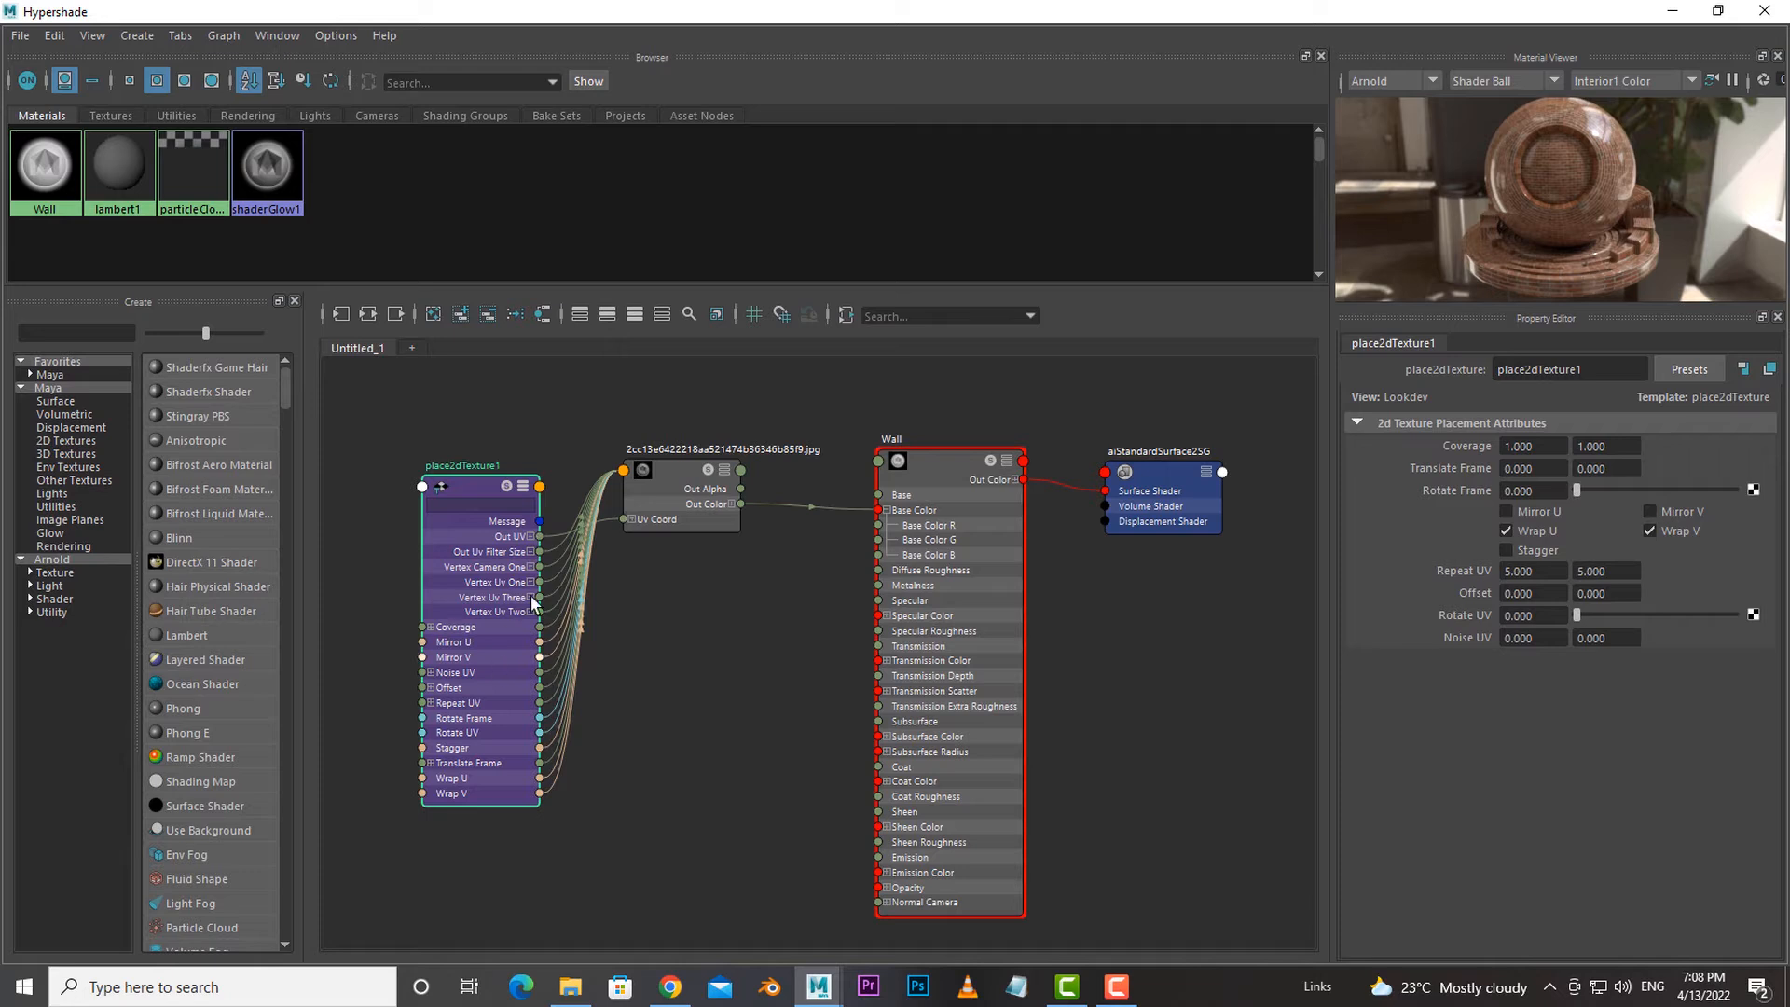
left_click(581, 317)
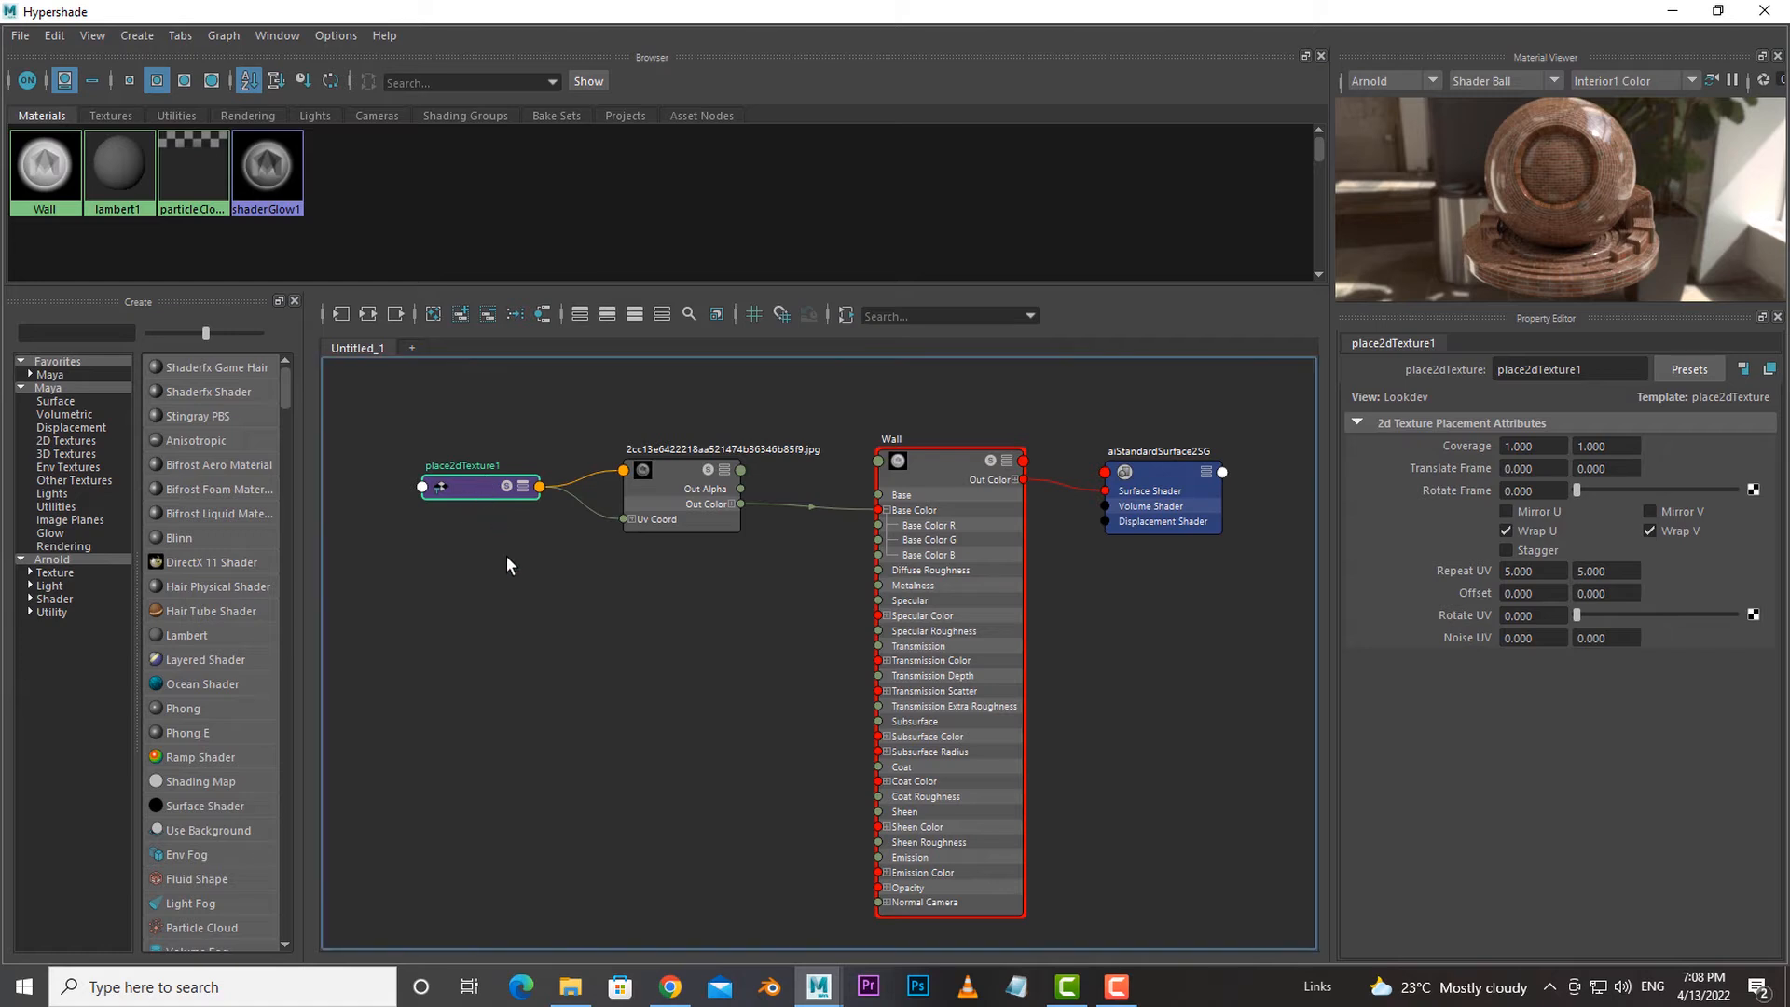
Toggle the place2dTexture1 node between collapsed and expanded attributes, and expand the brick file node's attributes too.
key("3")
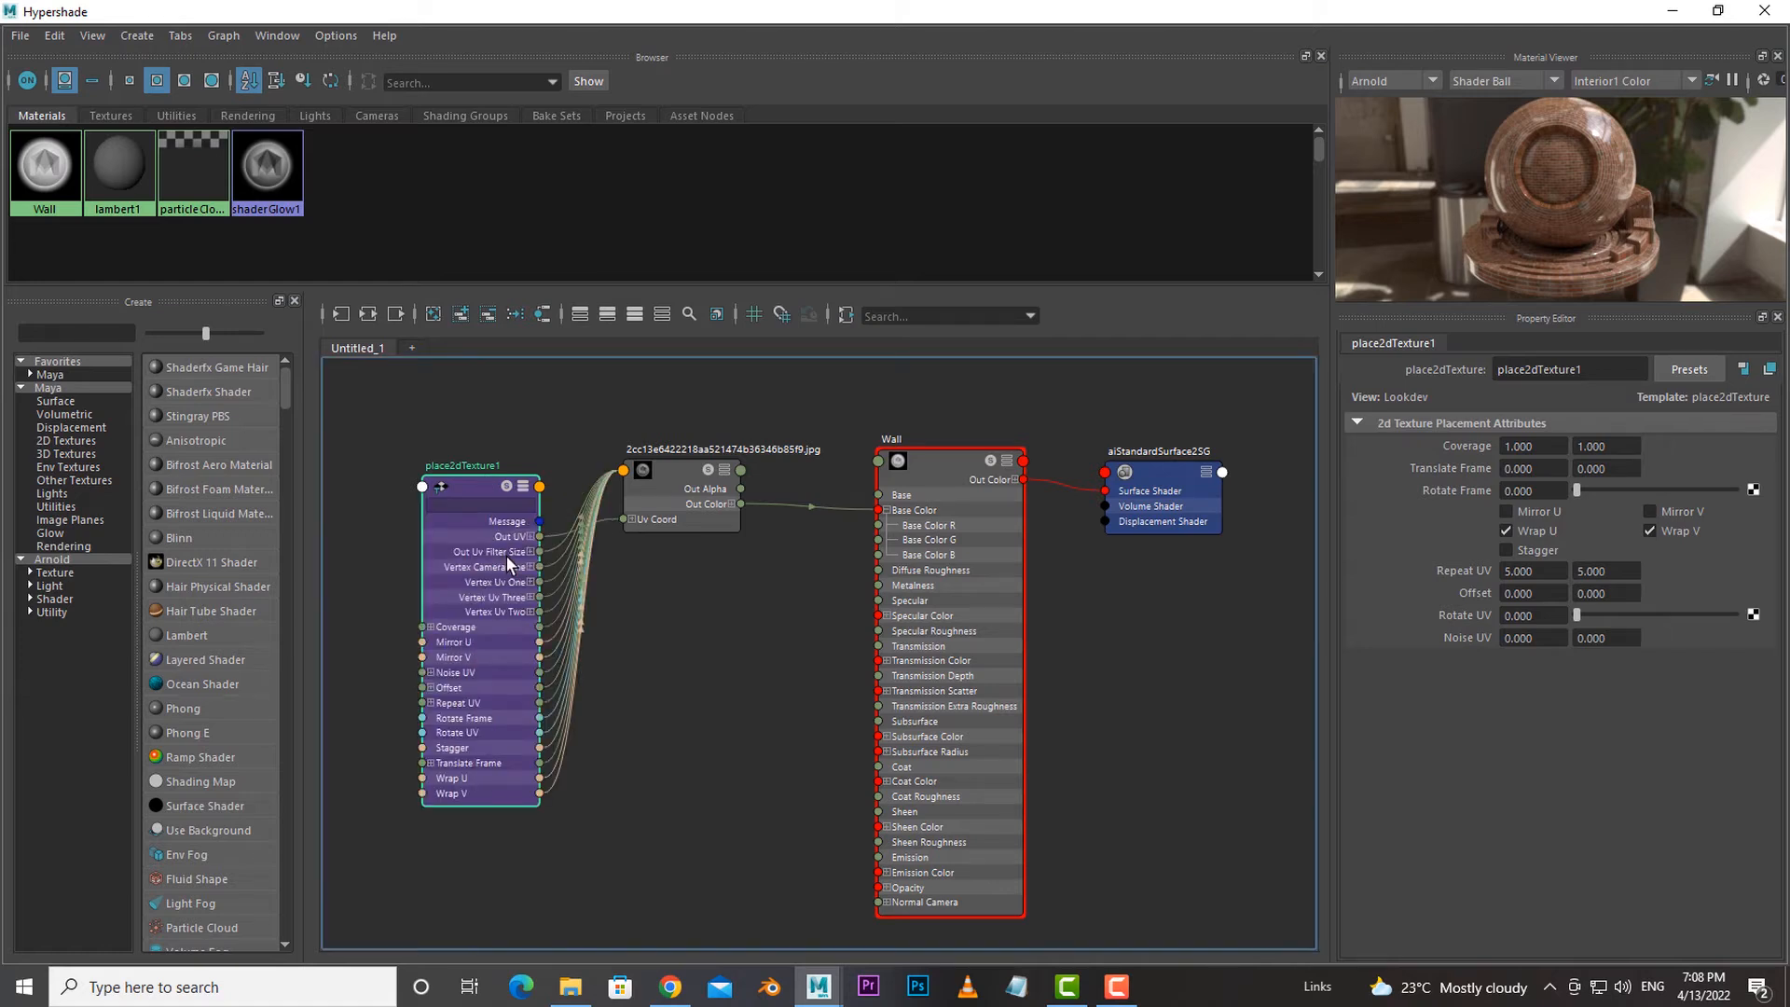
key("2")
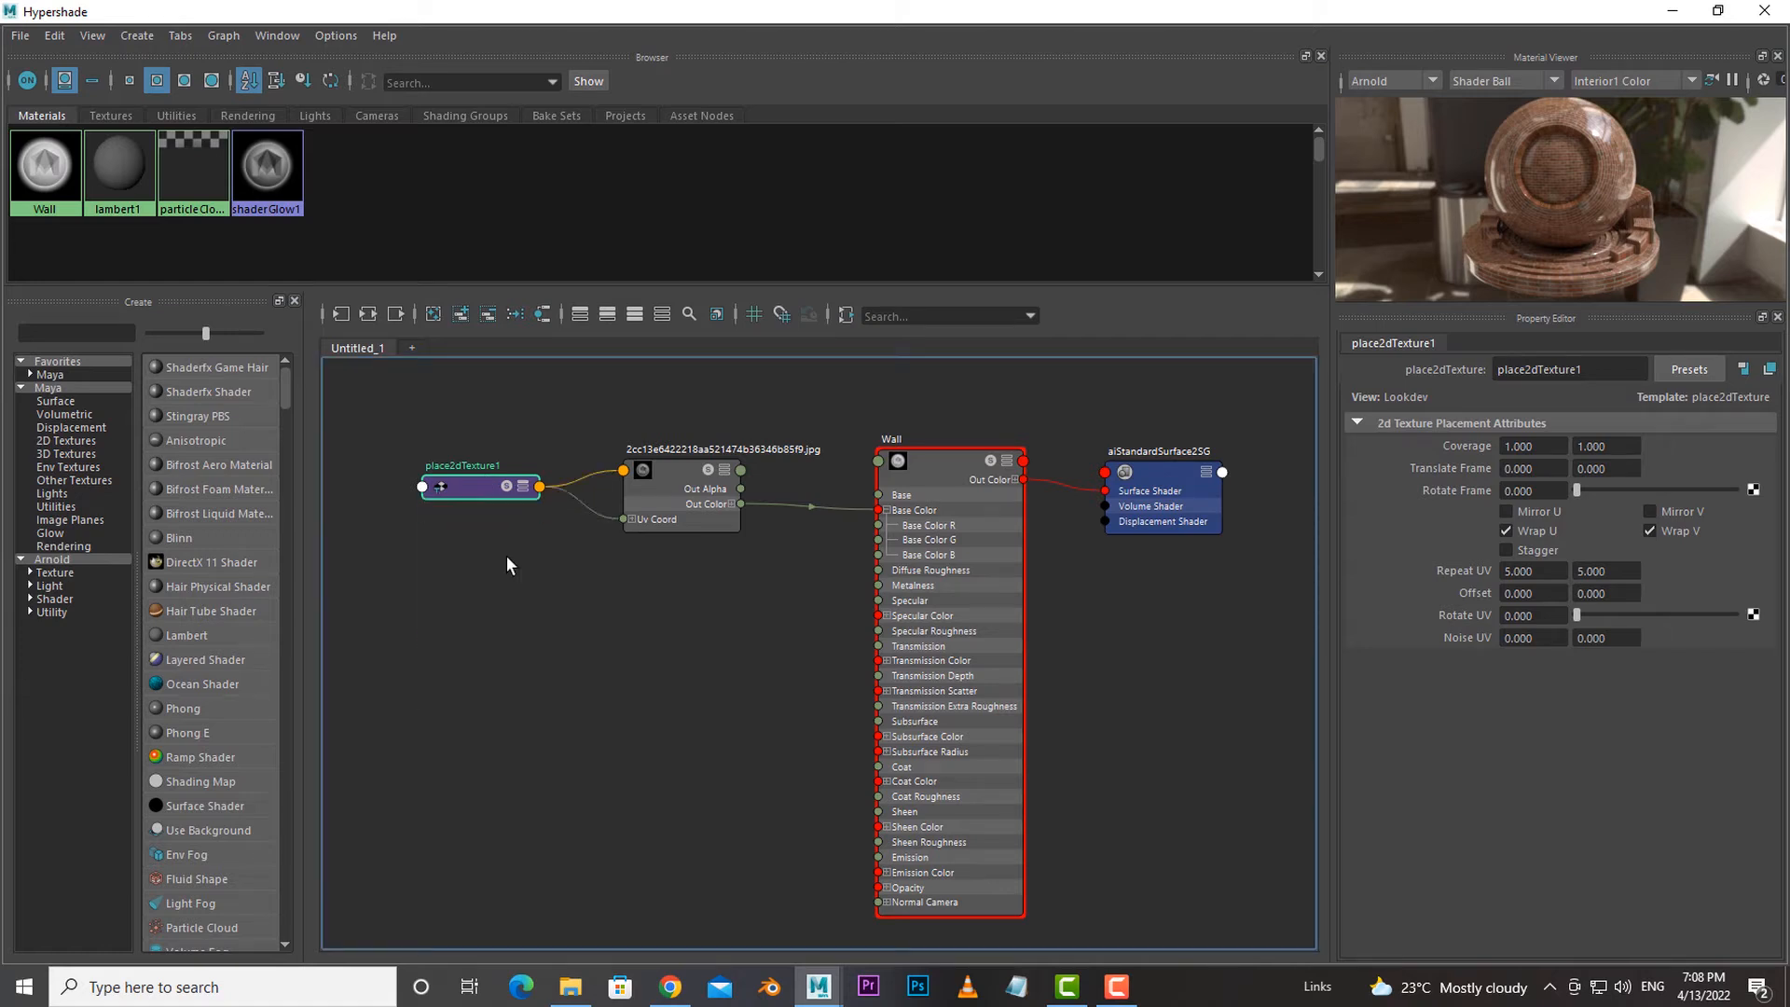
key("3")
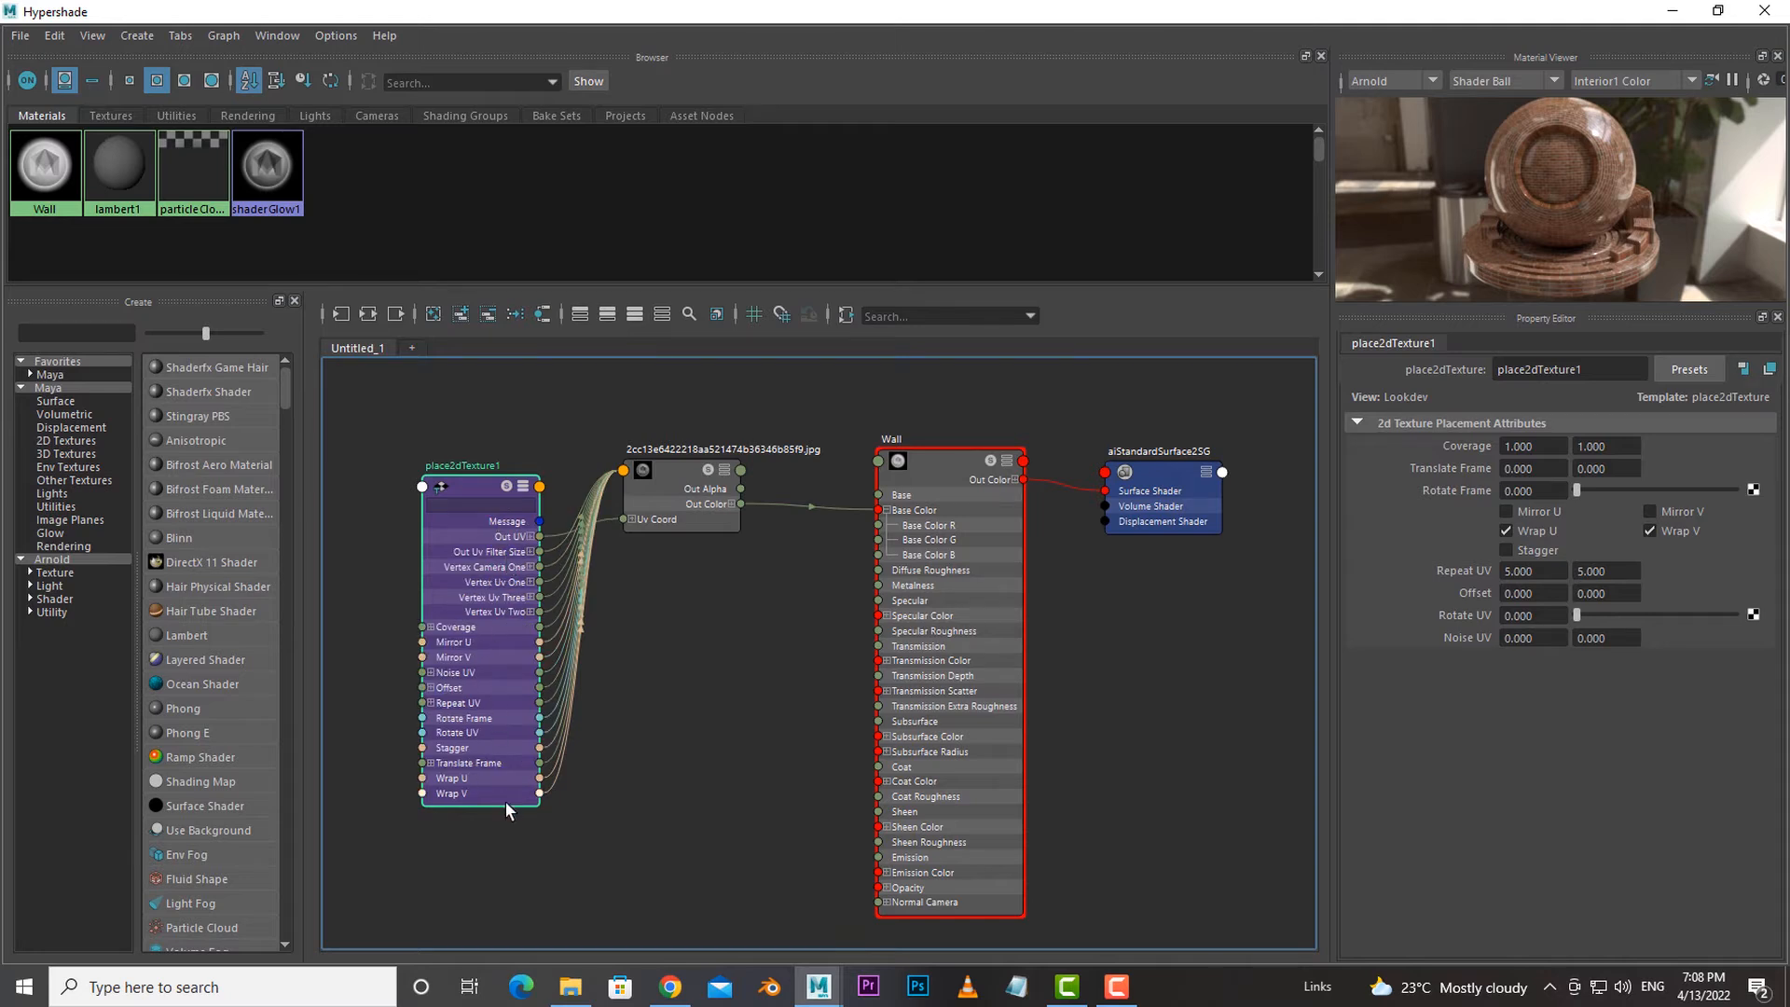
left_click(674, 477)
key("3")
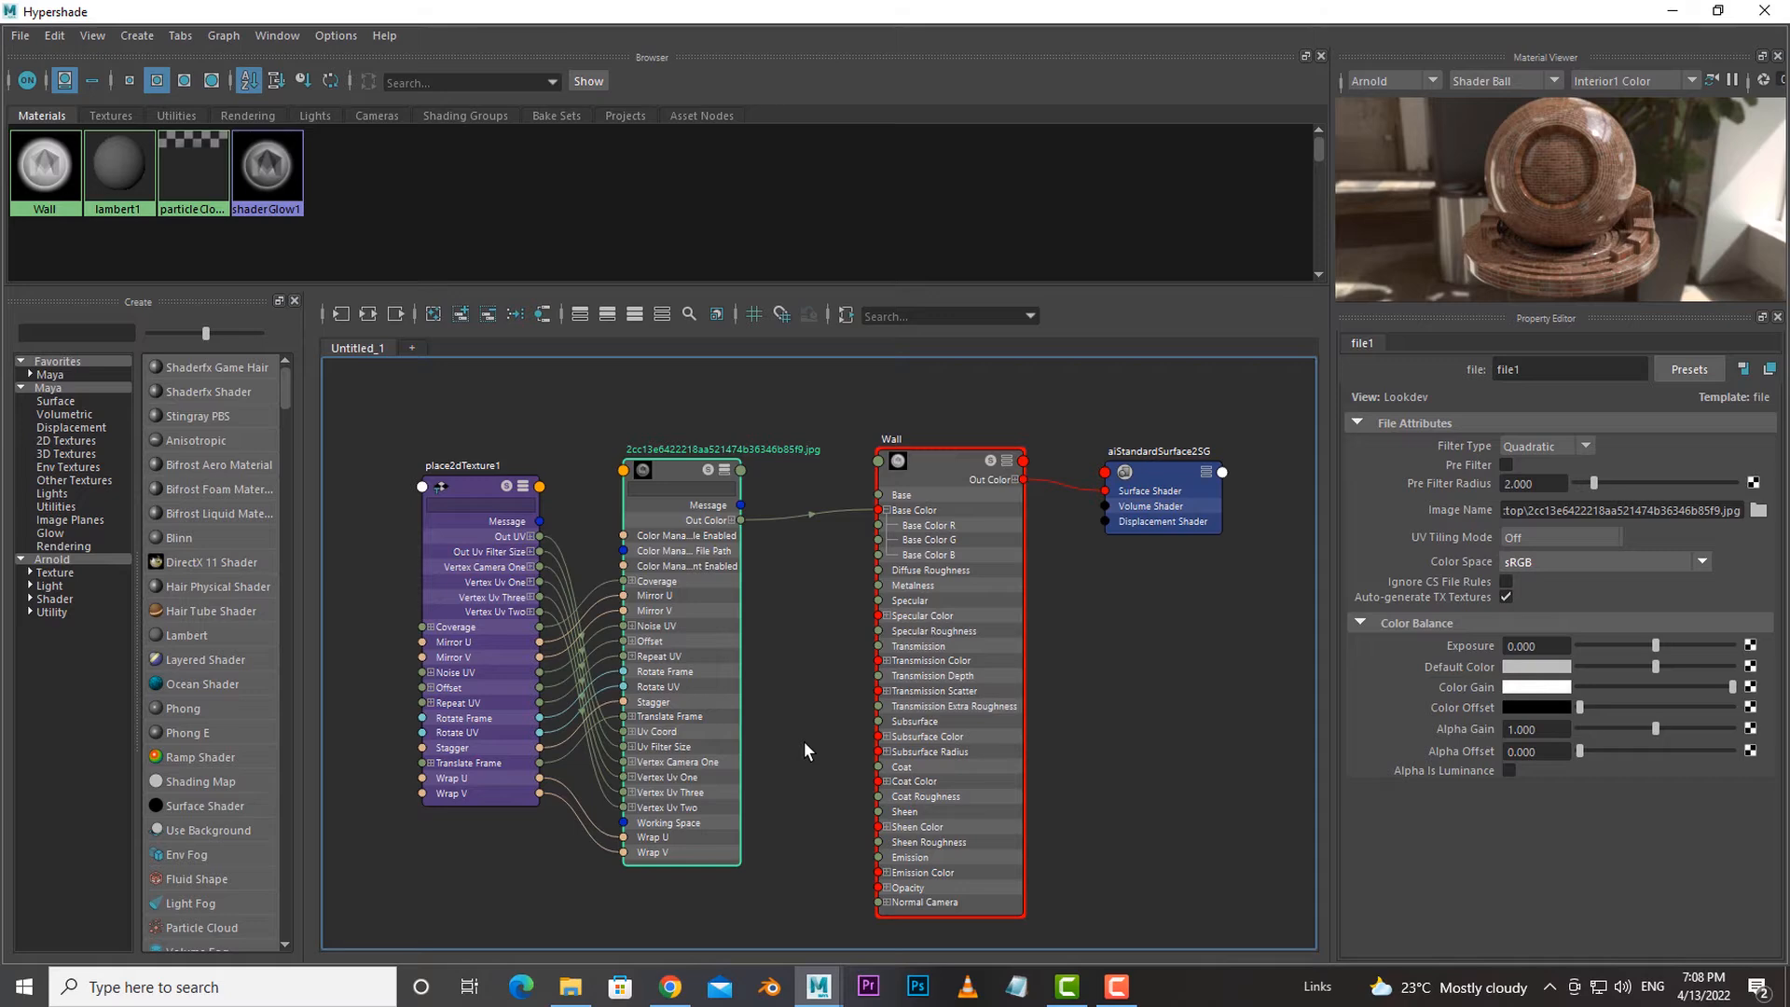
scroll(780, 553, "down", 4)
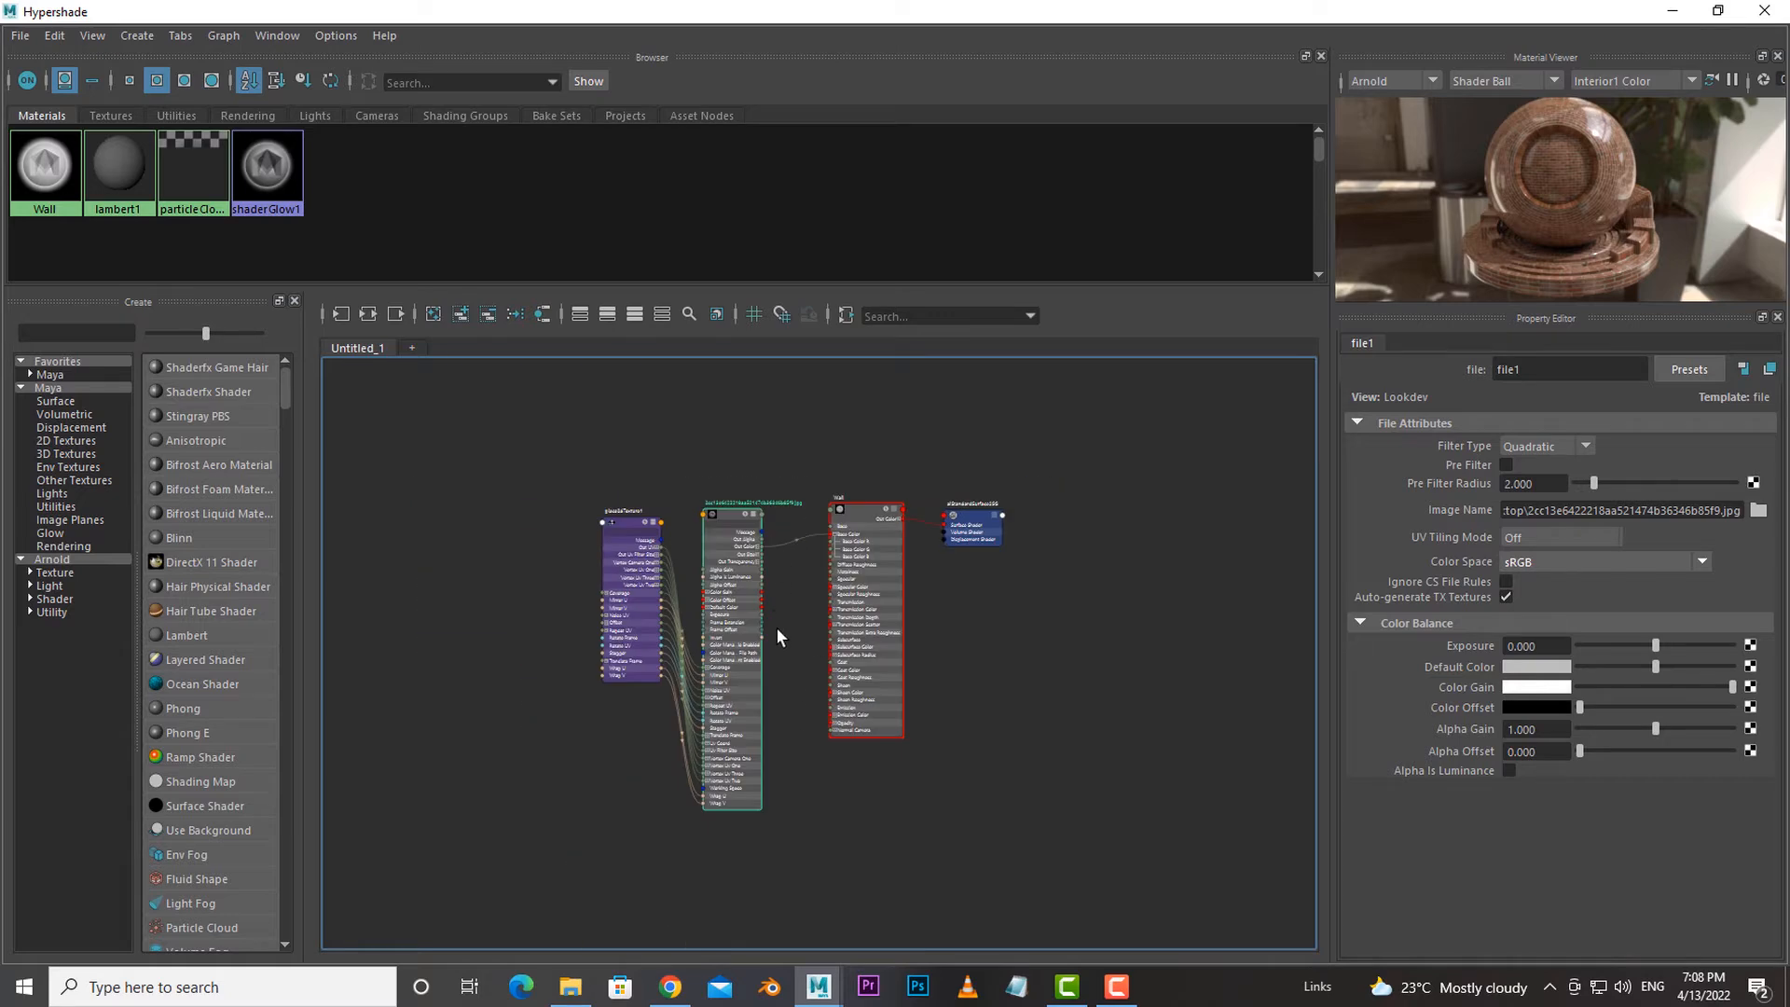
scroll(776, 626, "up", 2)
Select all nodes in the graph, try the hidden, connected and primary attribute displays, and finish with the custom attribute view.
left_click(902, 458)
key("ctrl+a")
left_click(580, 315)
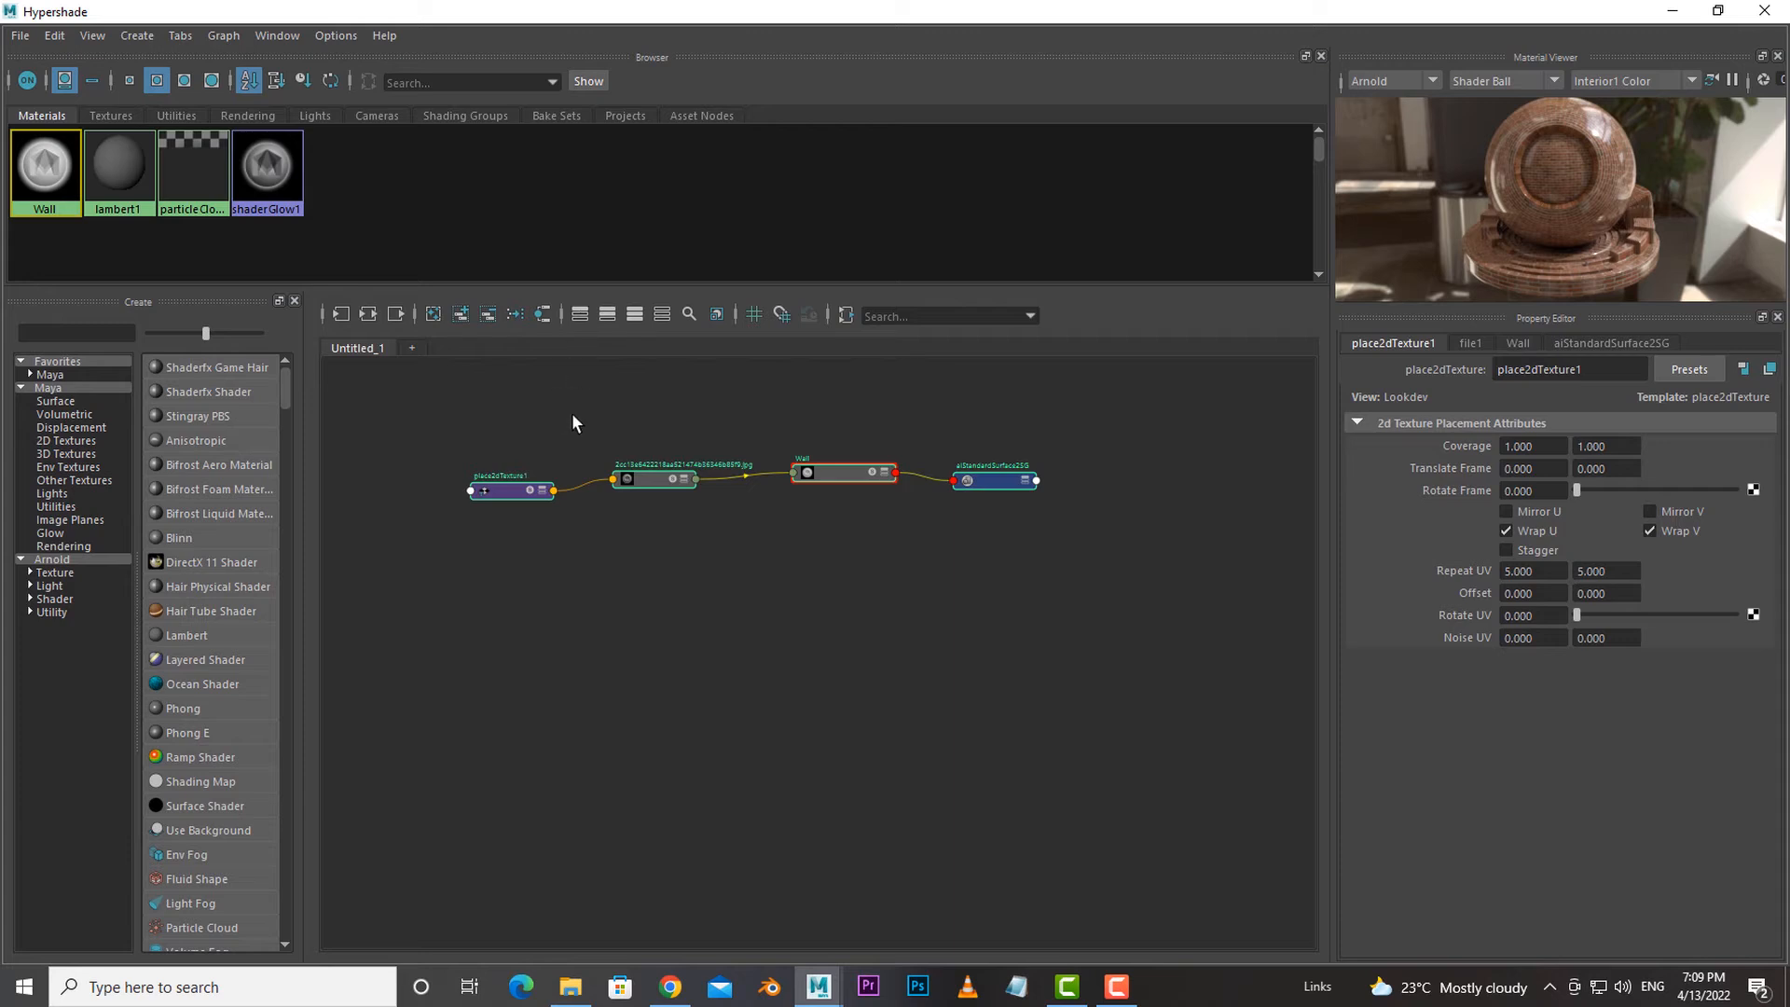
scroll(573, 412, "up", 3)
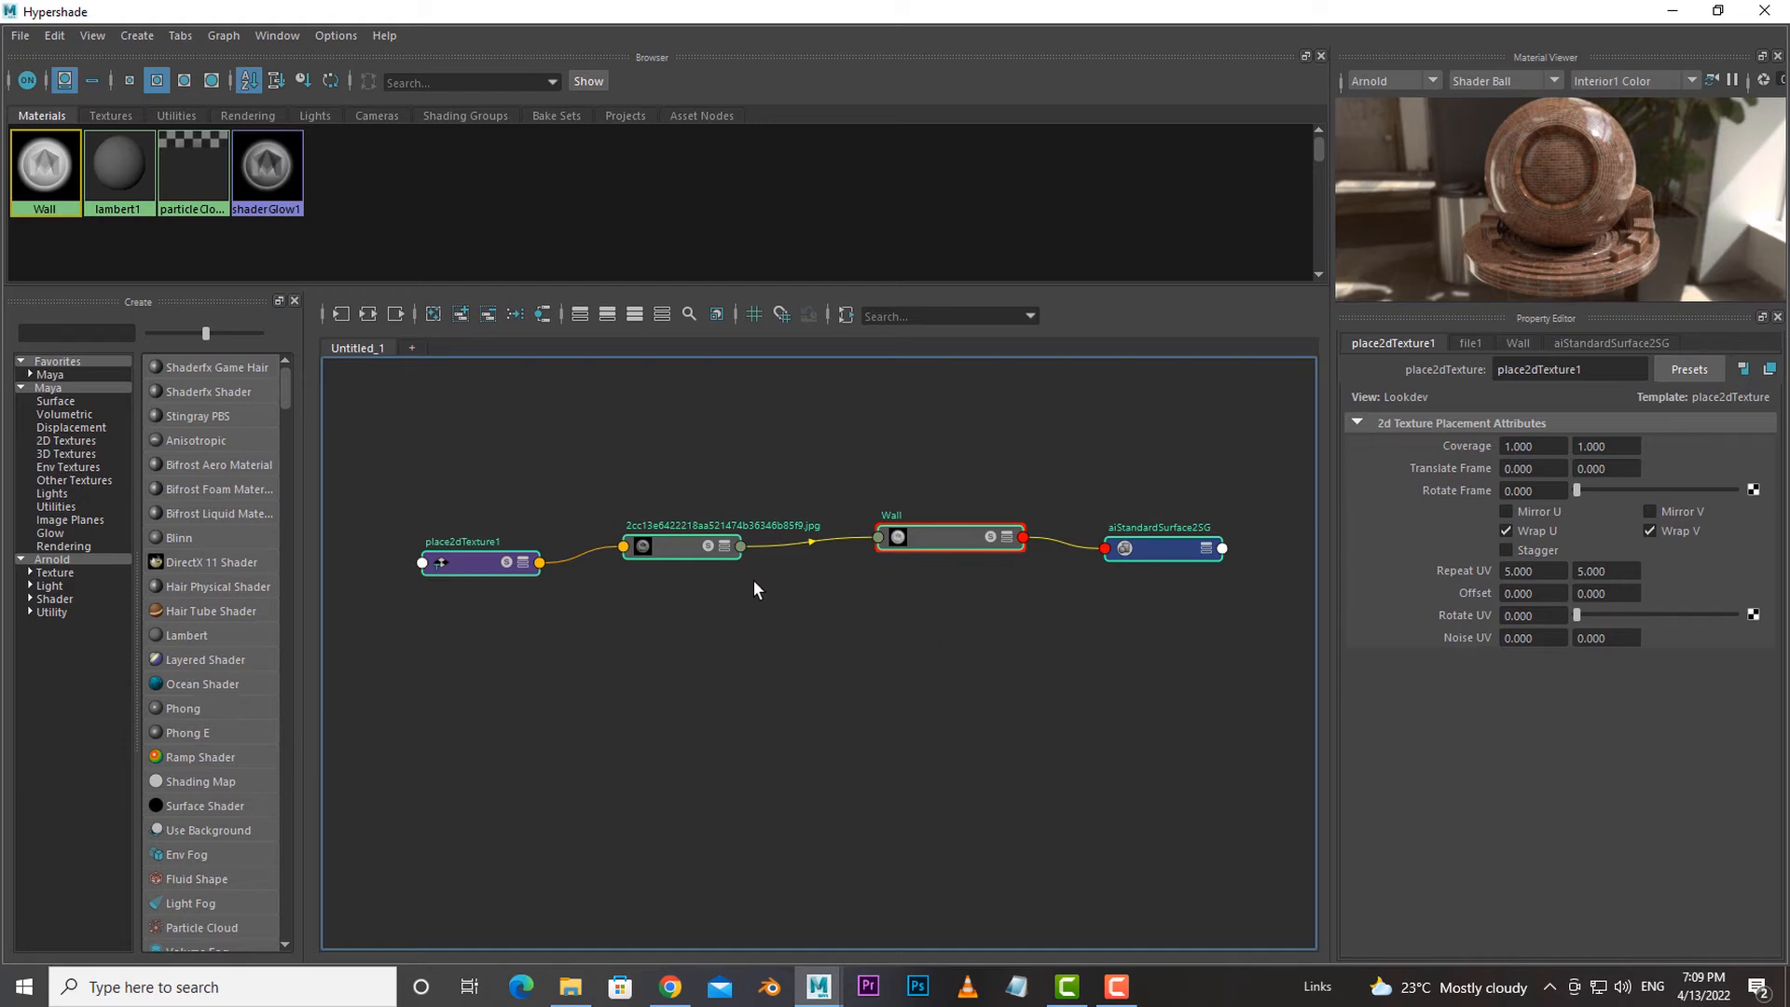
left_click(607, 317)
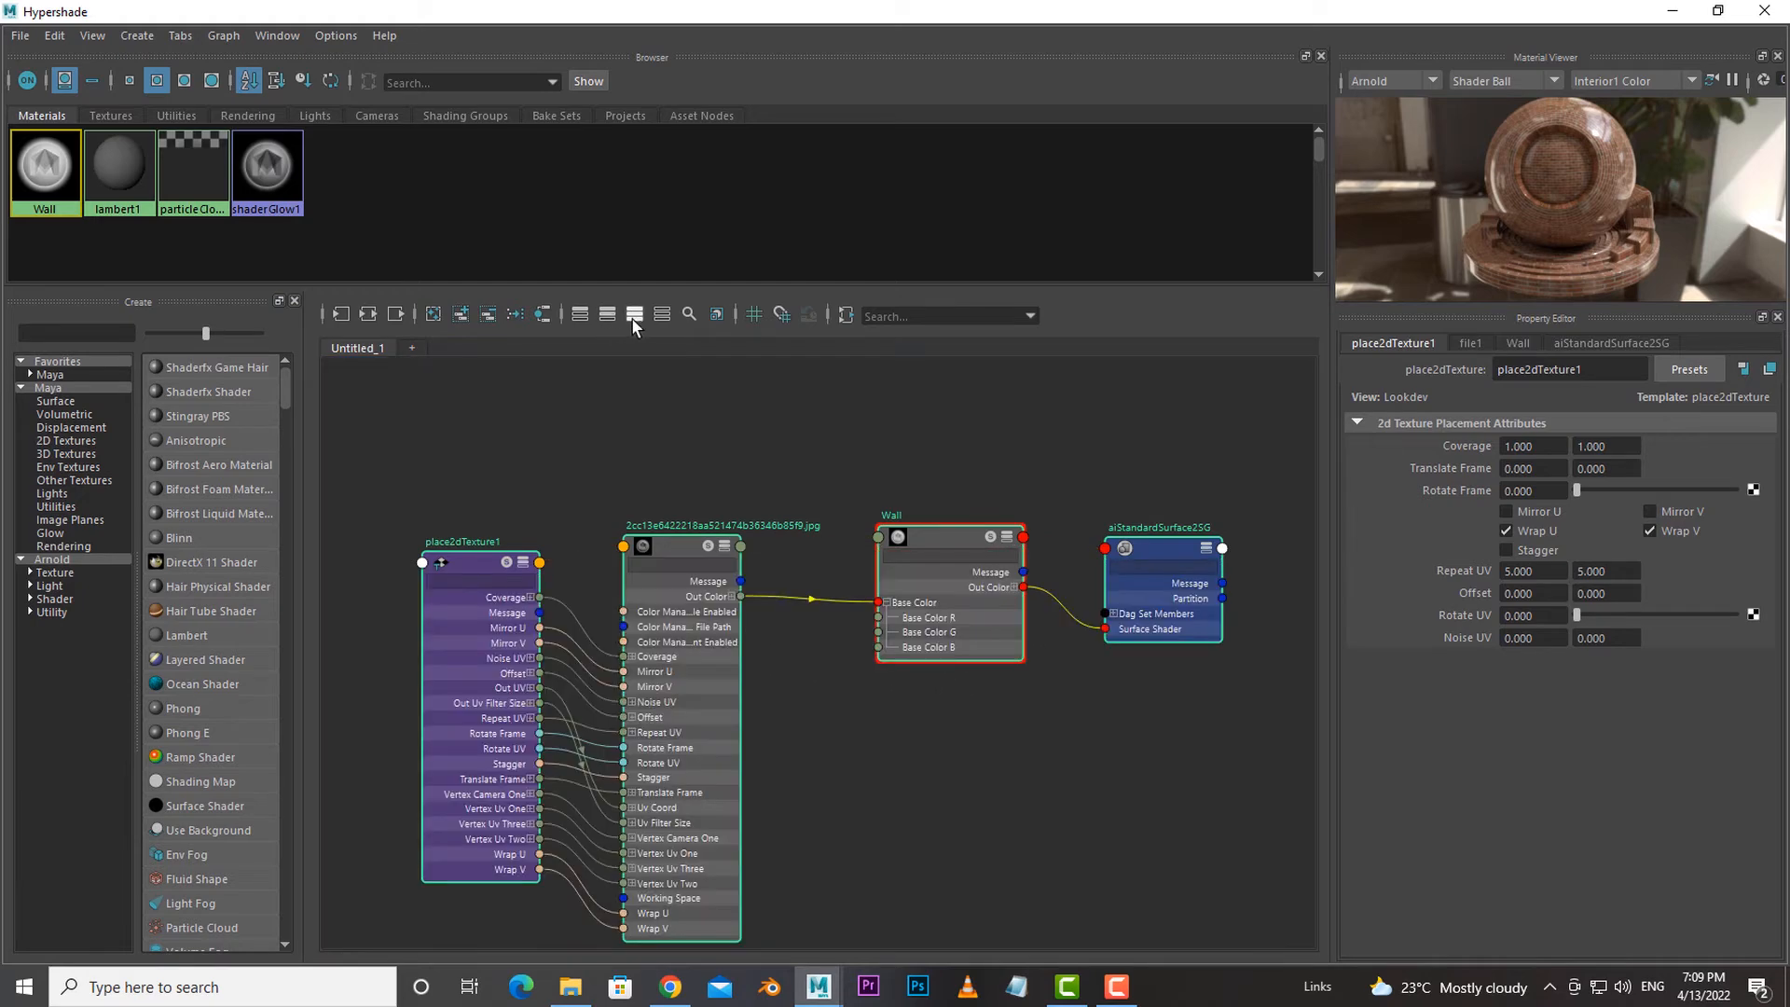
left_click(635, 315)
left_click(661, 317)
key("a")
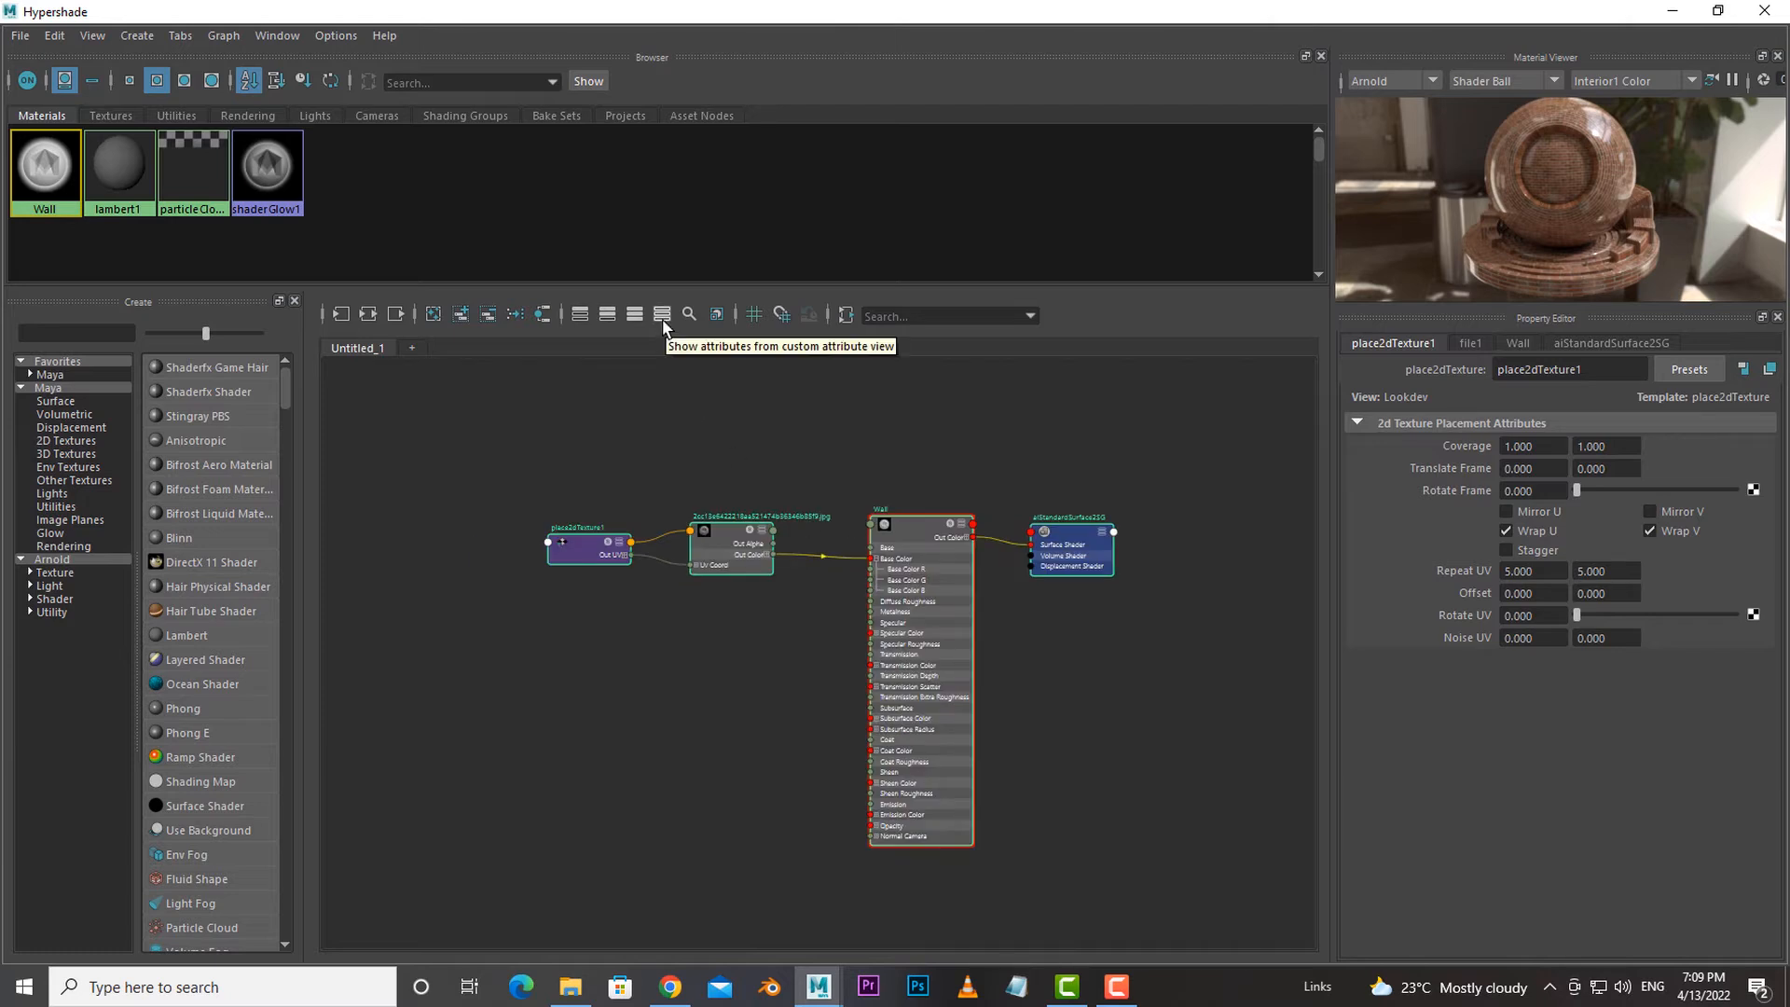
middle_click_drag(737, 466, 670, 466, "alt")
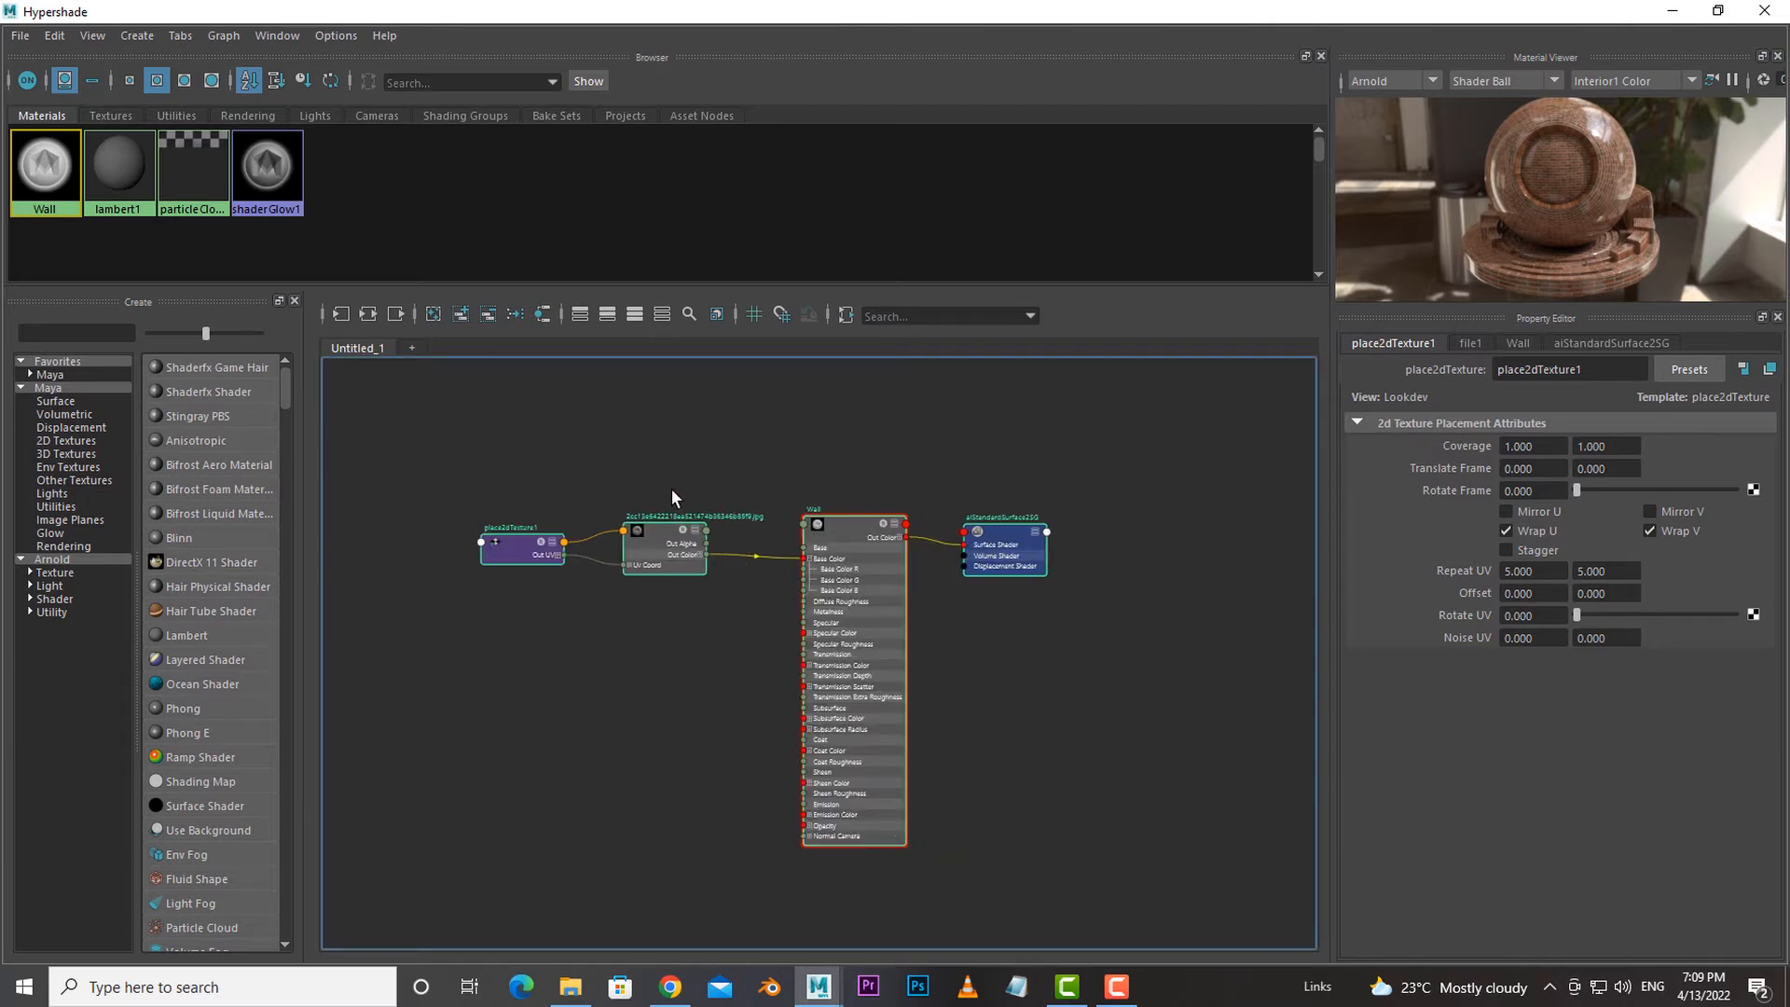
scroll(690, 591, "up", 2)
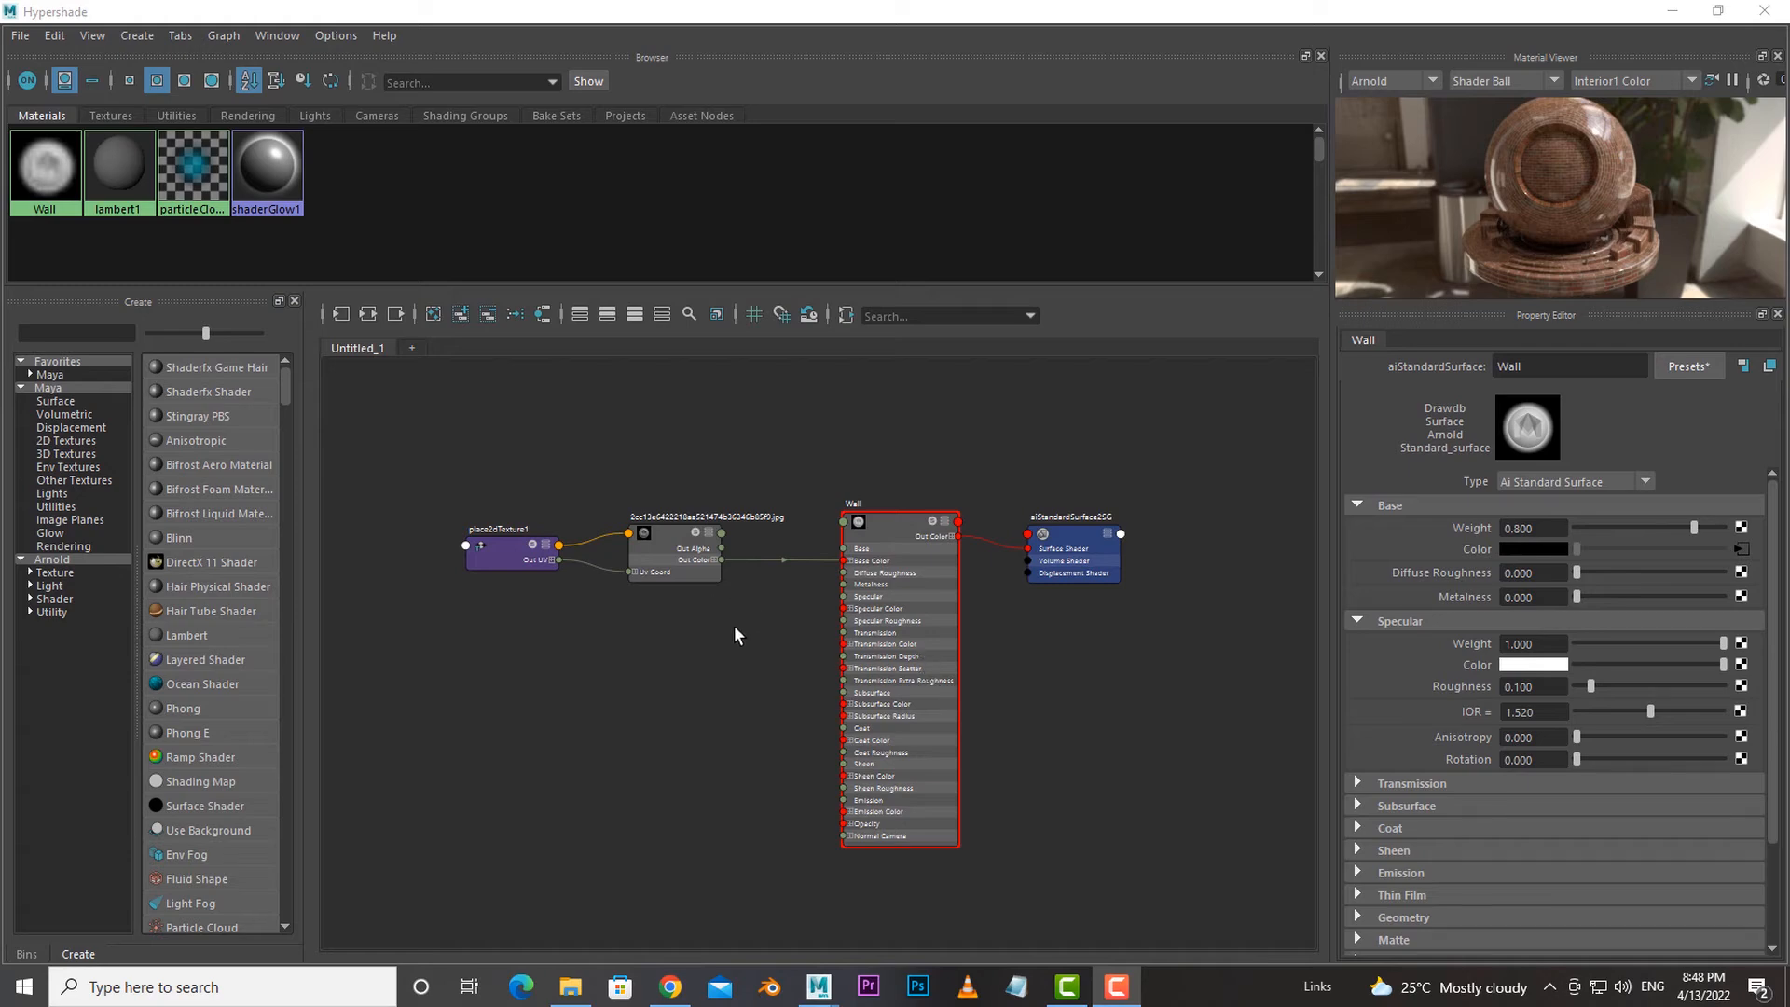
Select and deselect the whole Wall network, and clear the Hypershade graph to leave an empty work area.
left_click_drag(377, 445, 1232, 912)
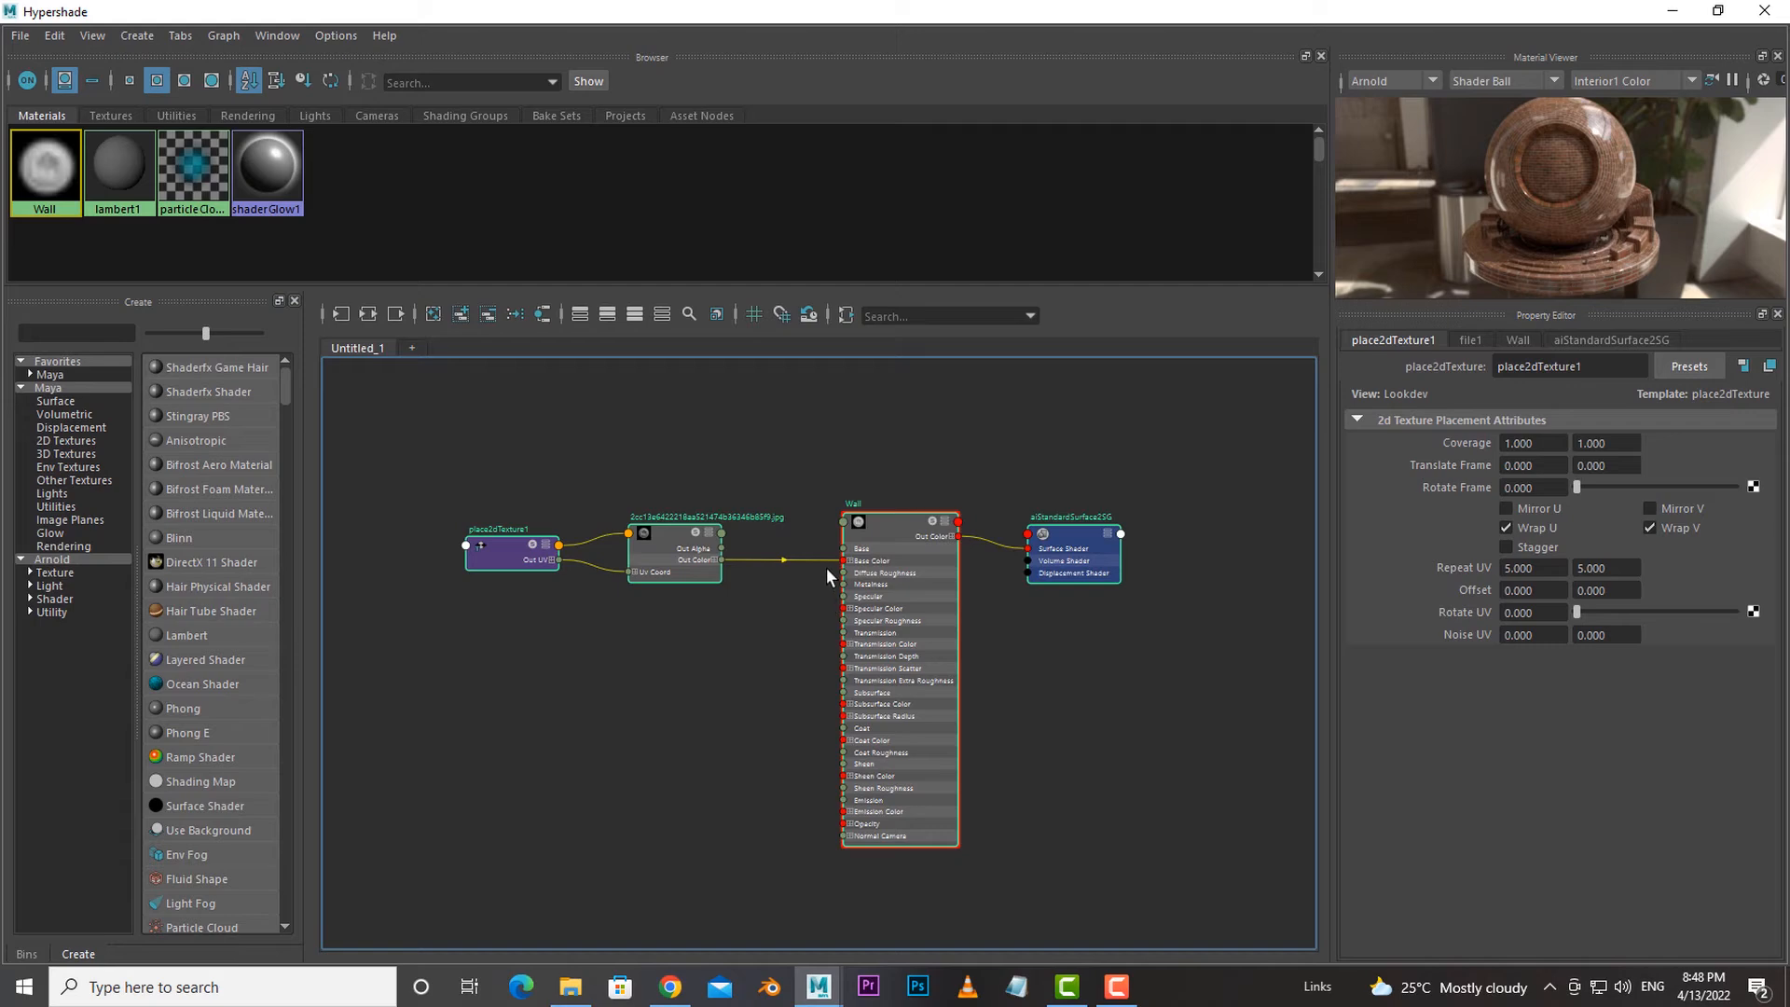
left_click(729, 443)
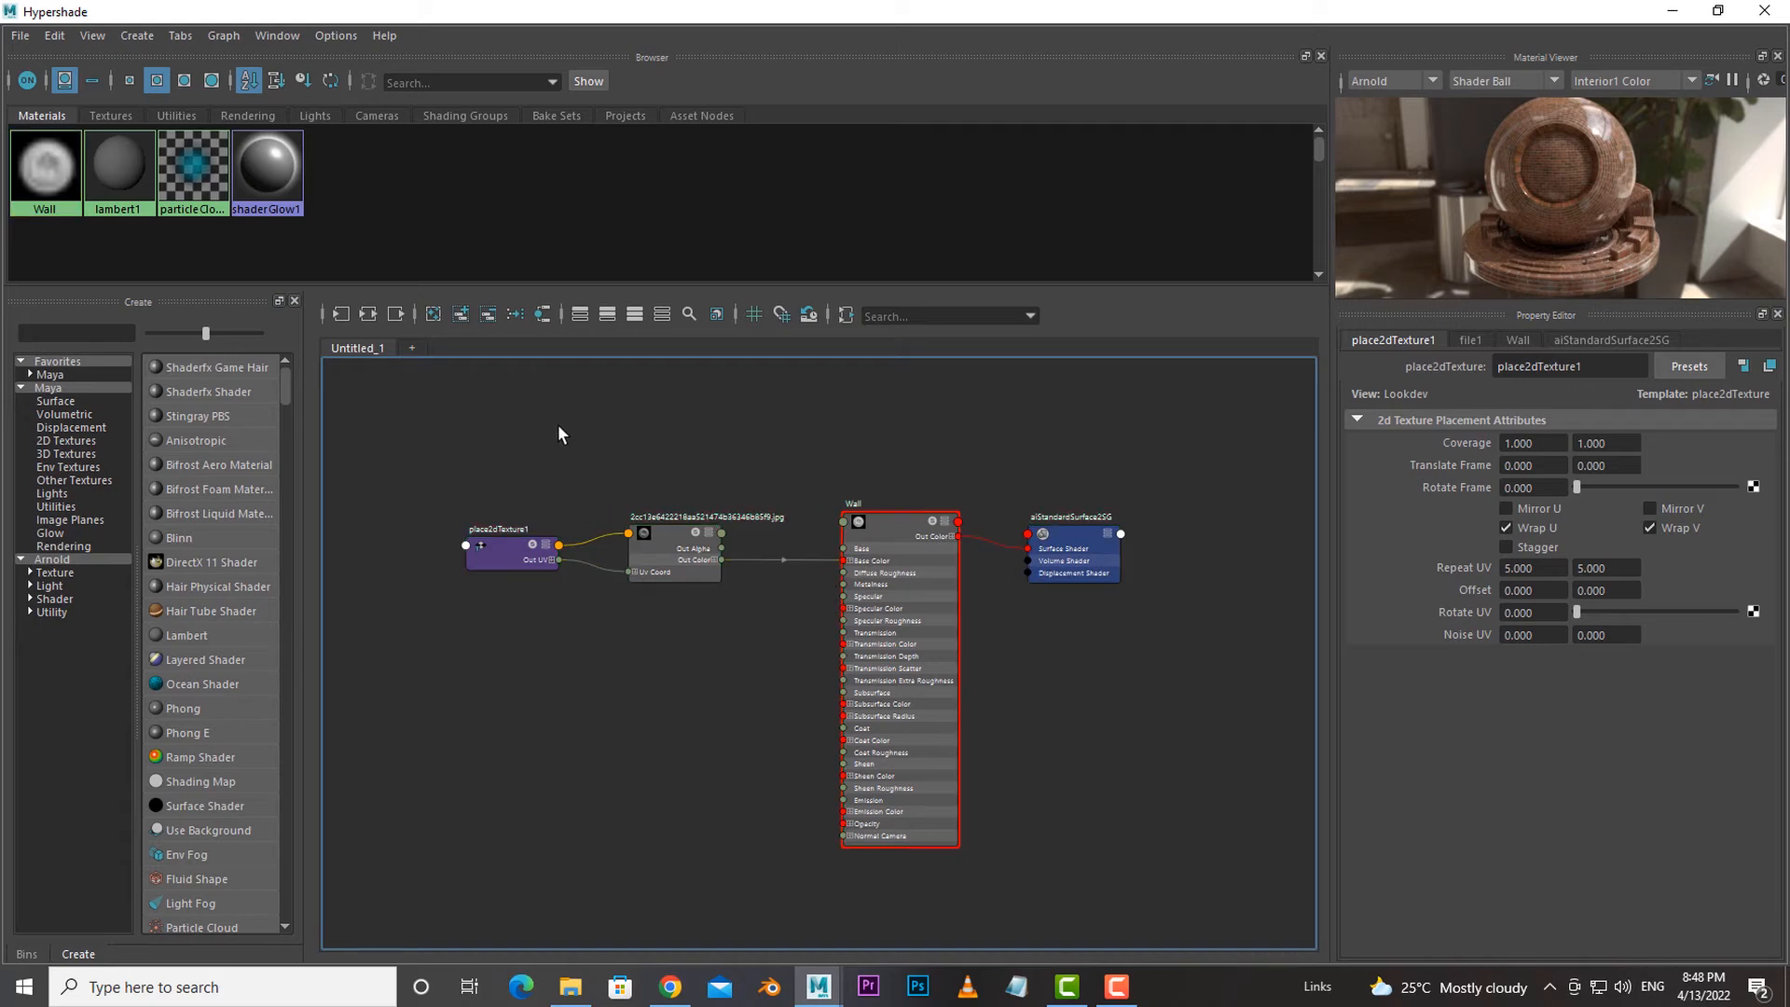
left_click(433, 316)
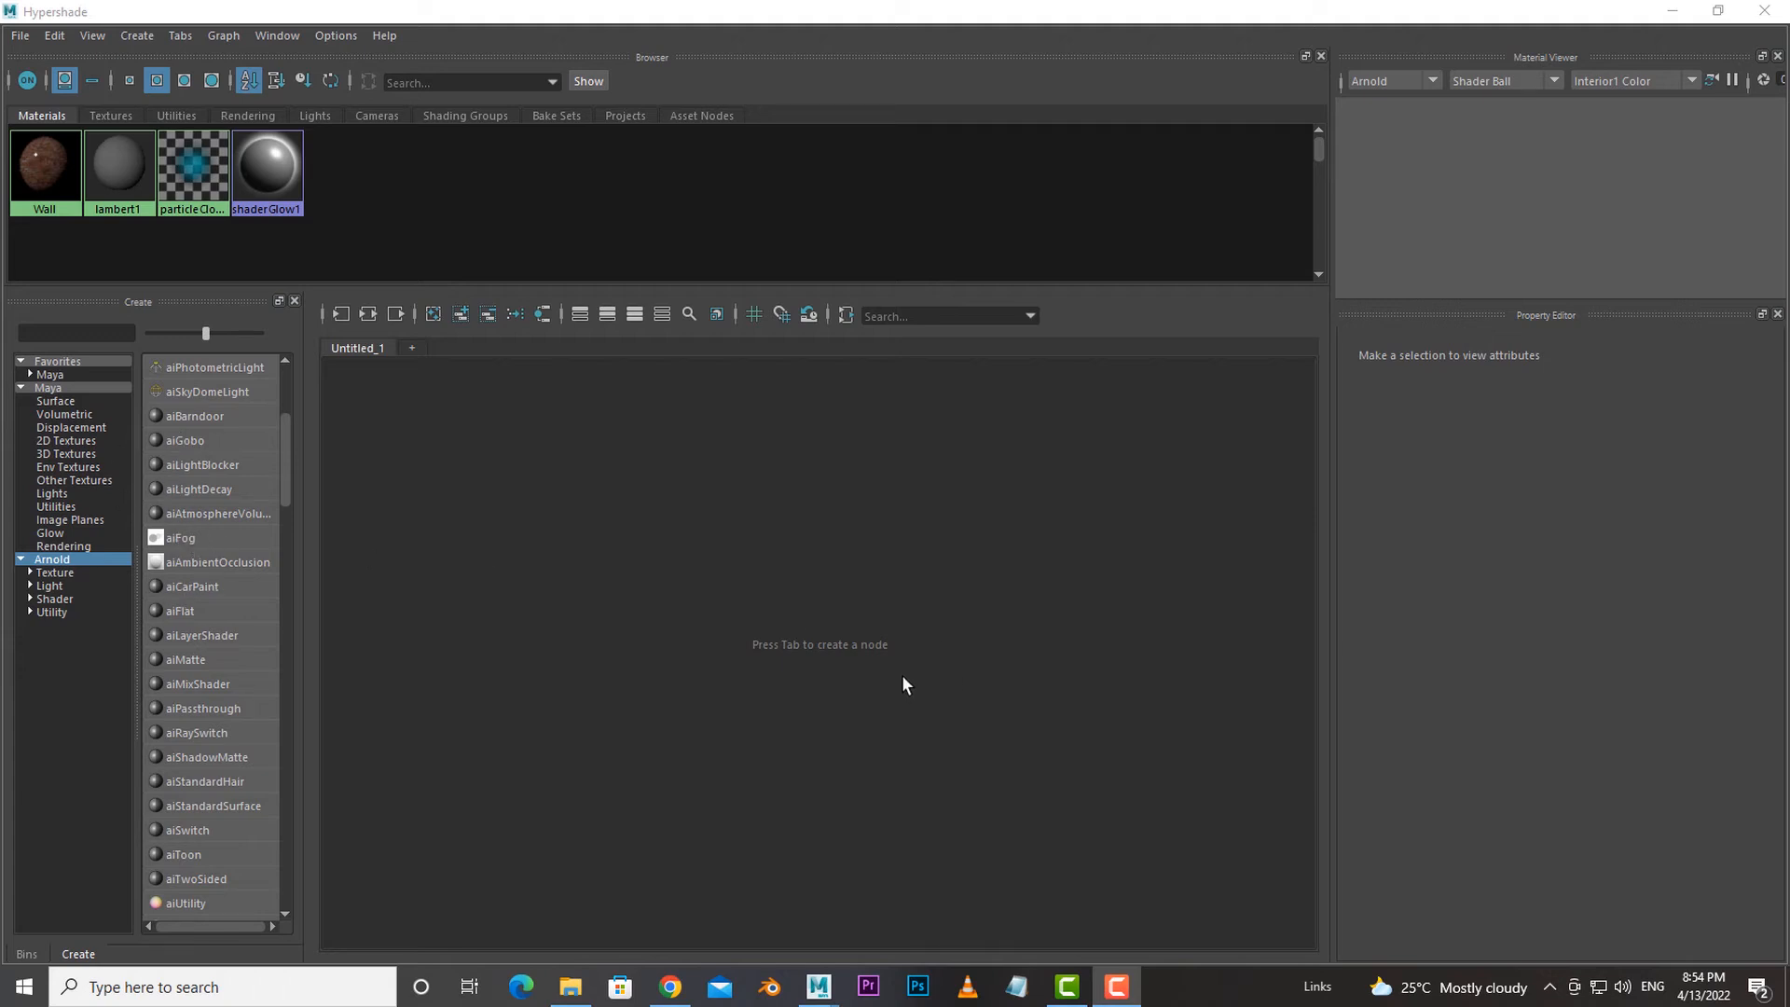
left_click(759, 596)
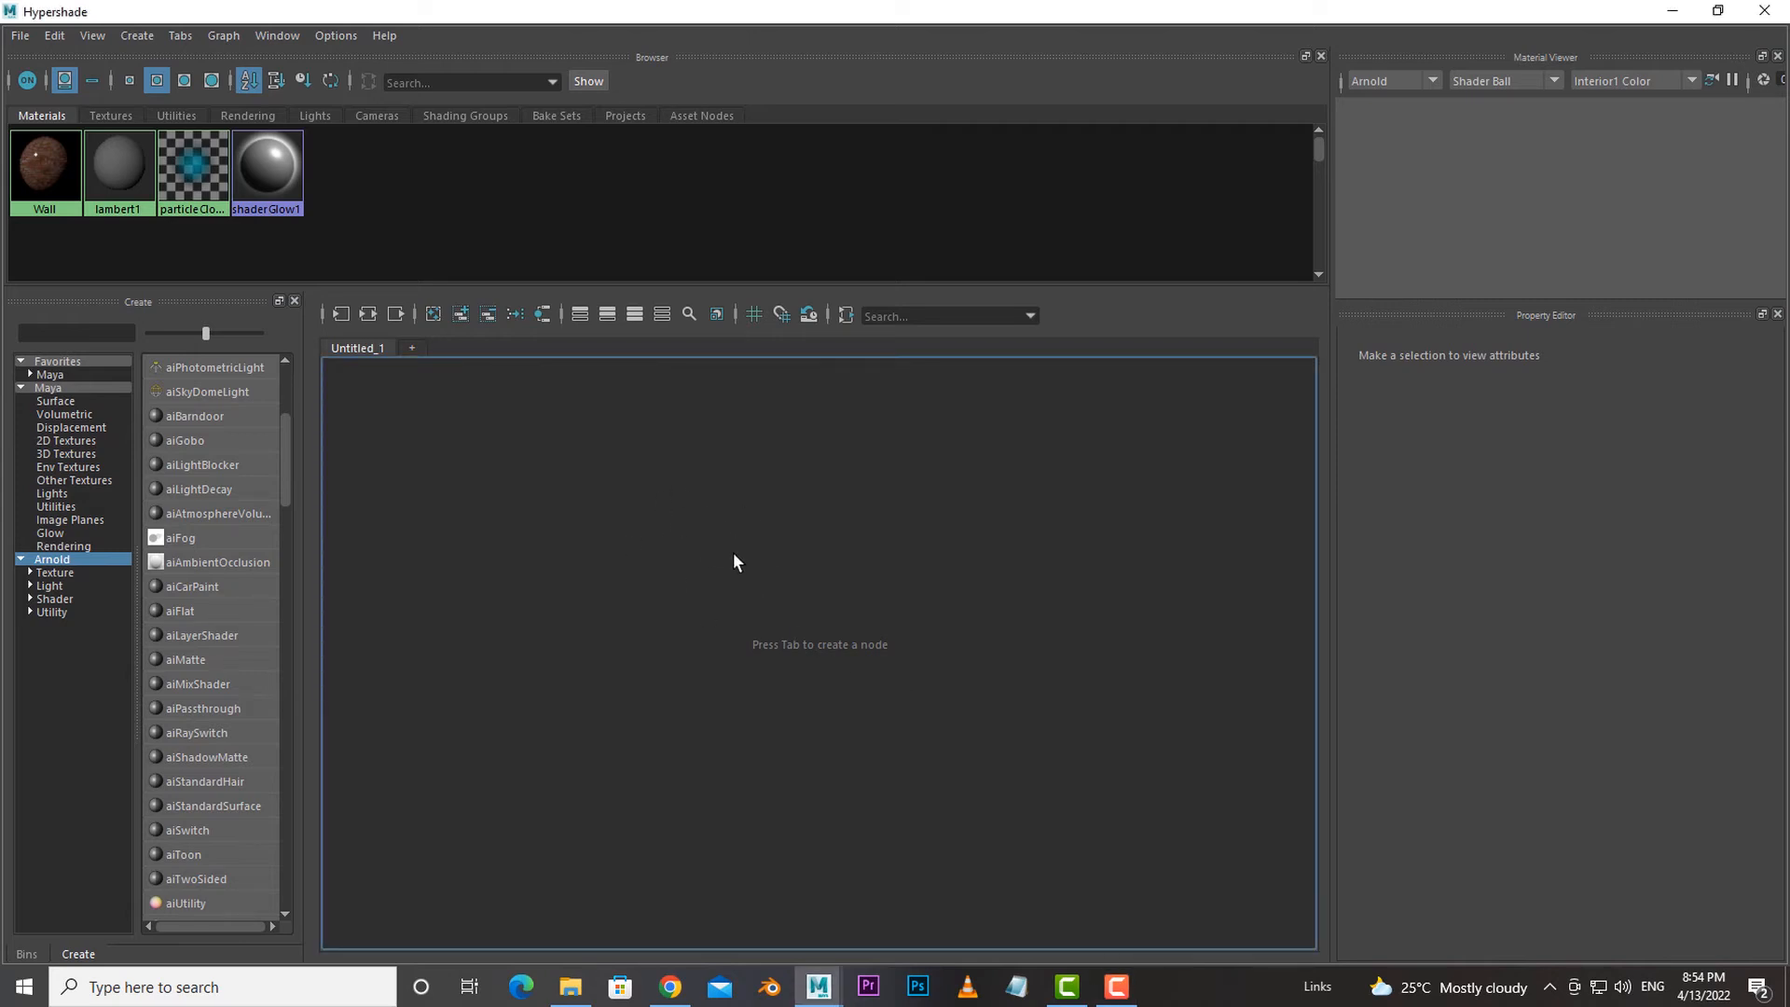
Create an aiStandardSurface node in the empty graph by searching for "aist".
key("Tab")
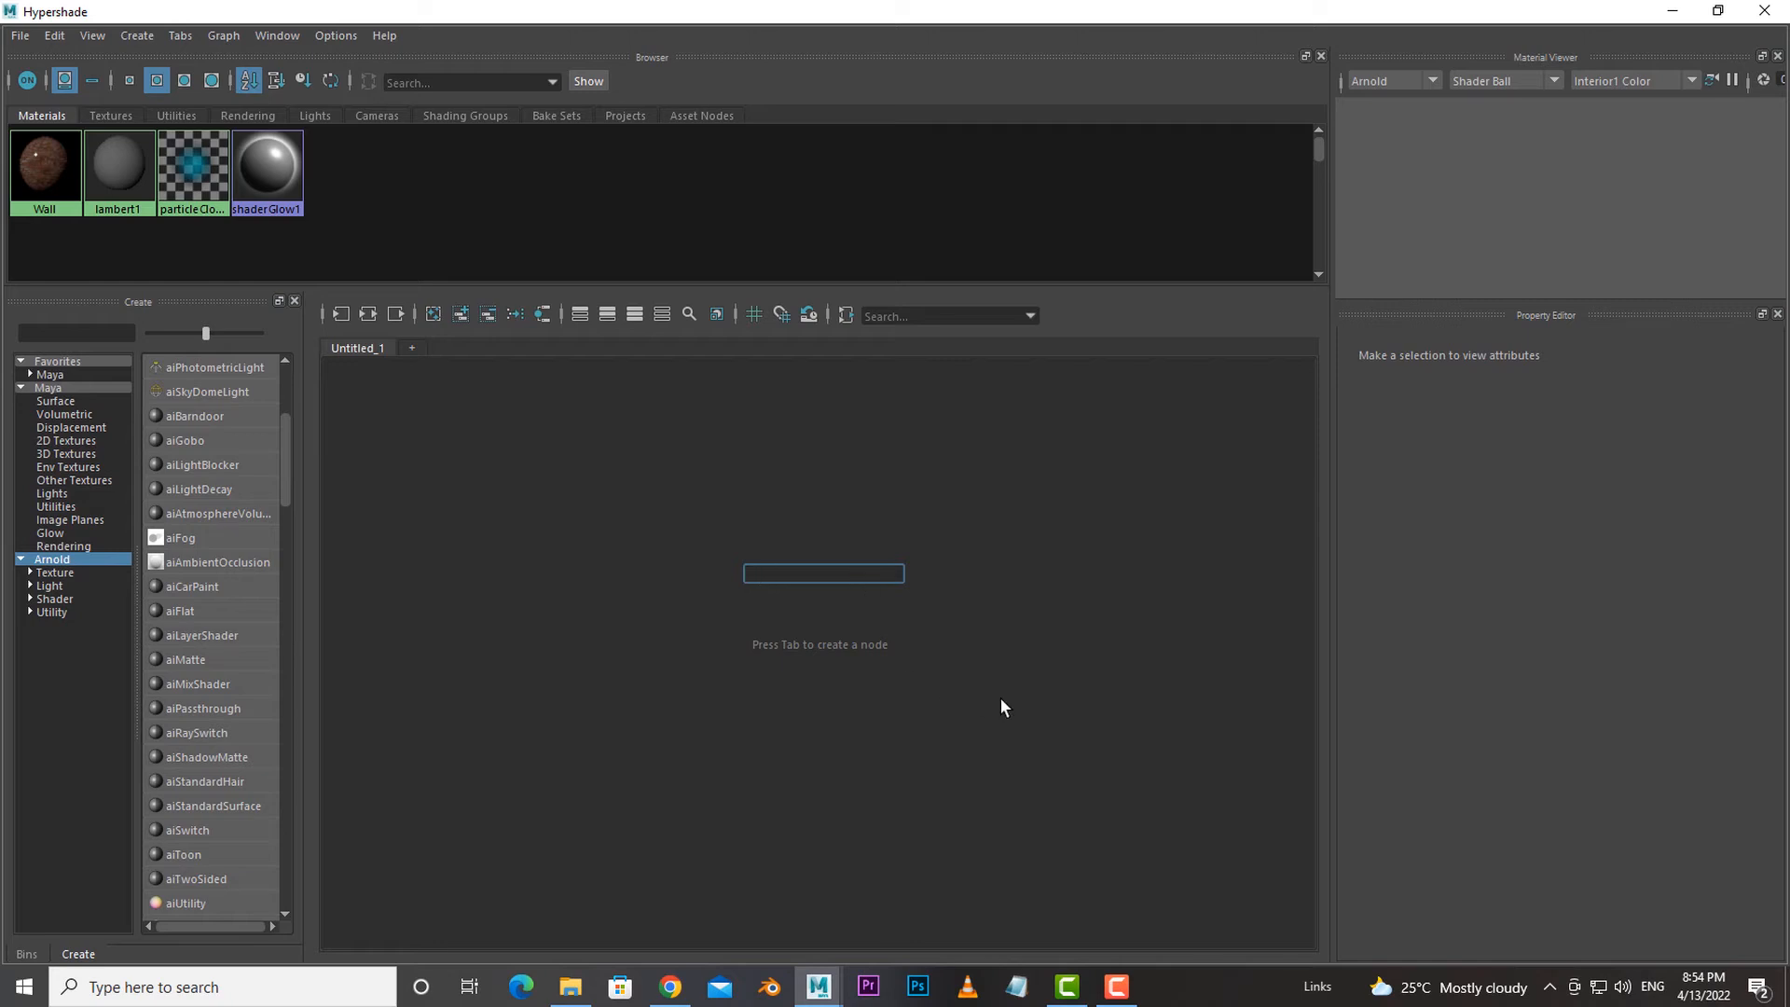
type("ai")
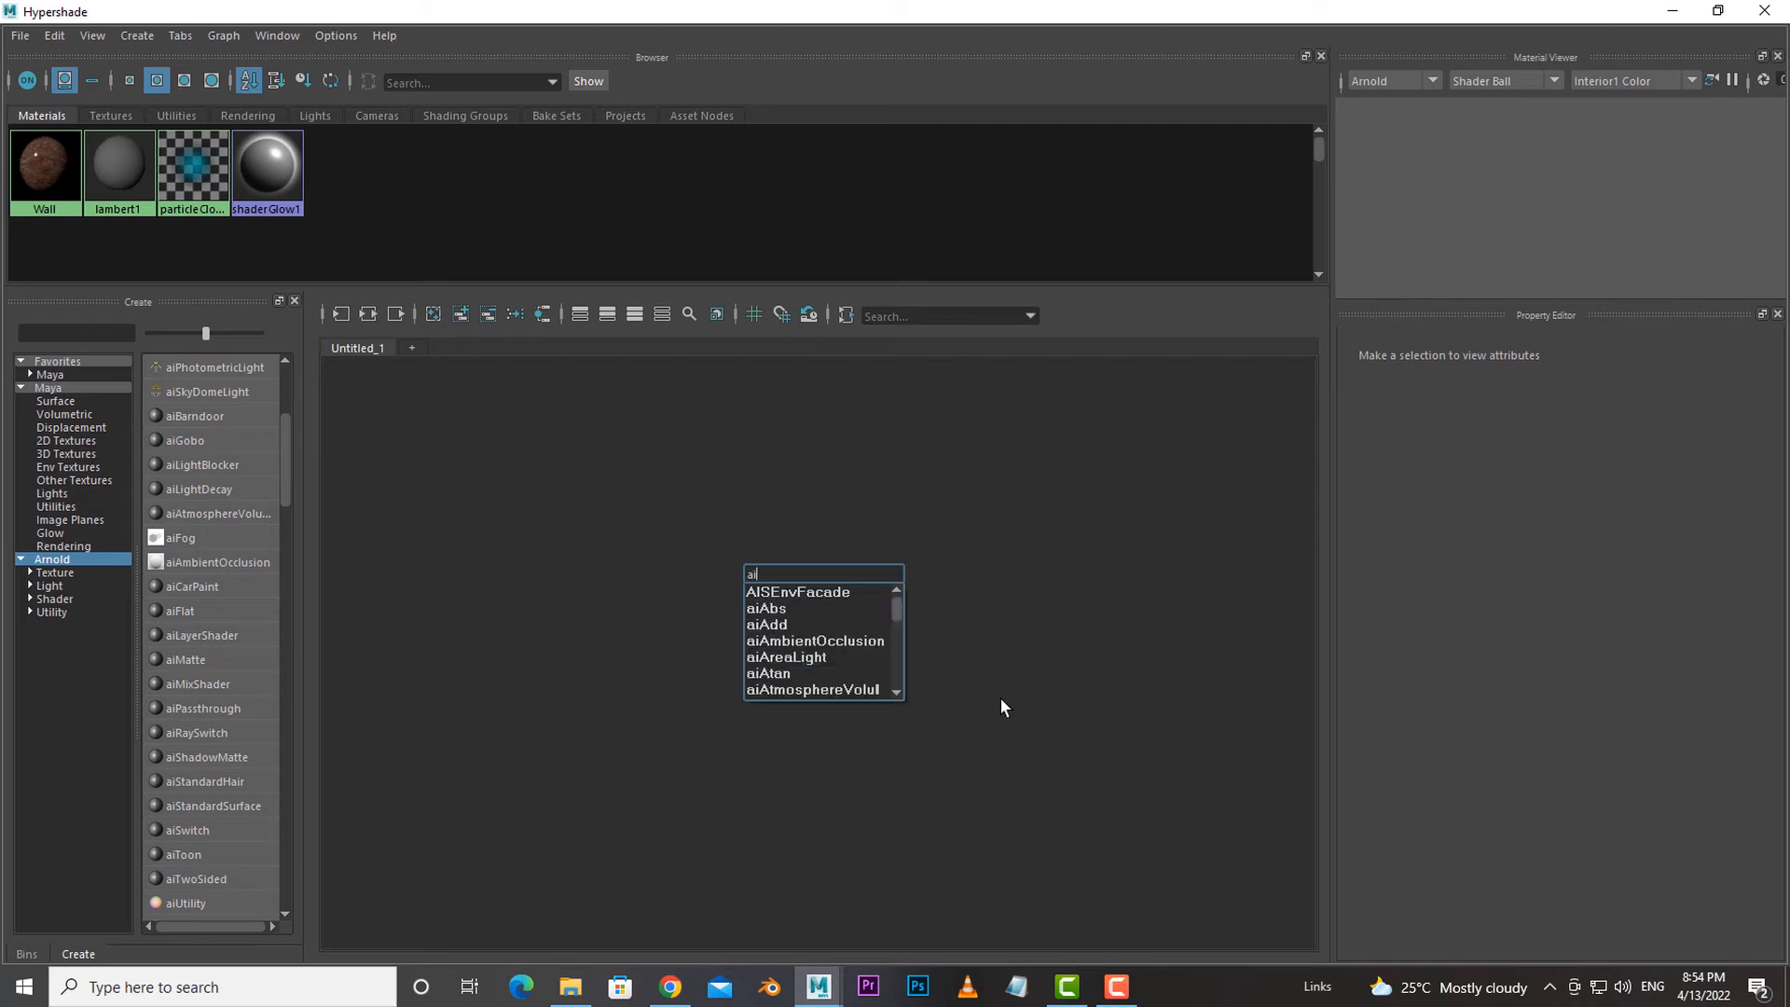
type("st")
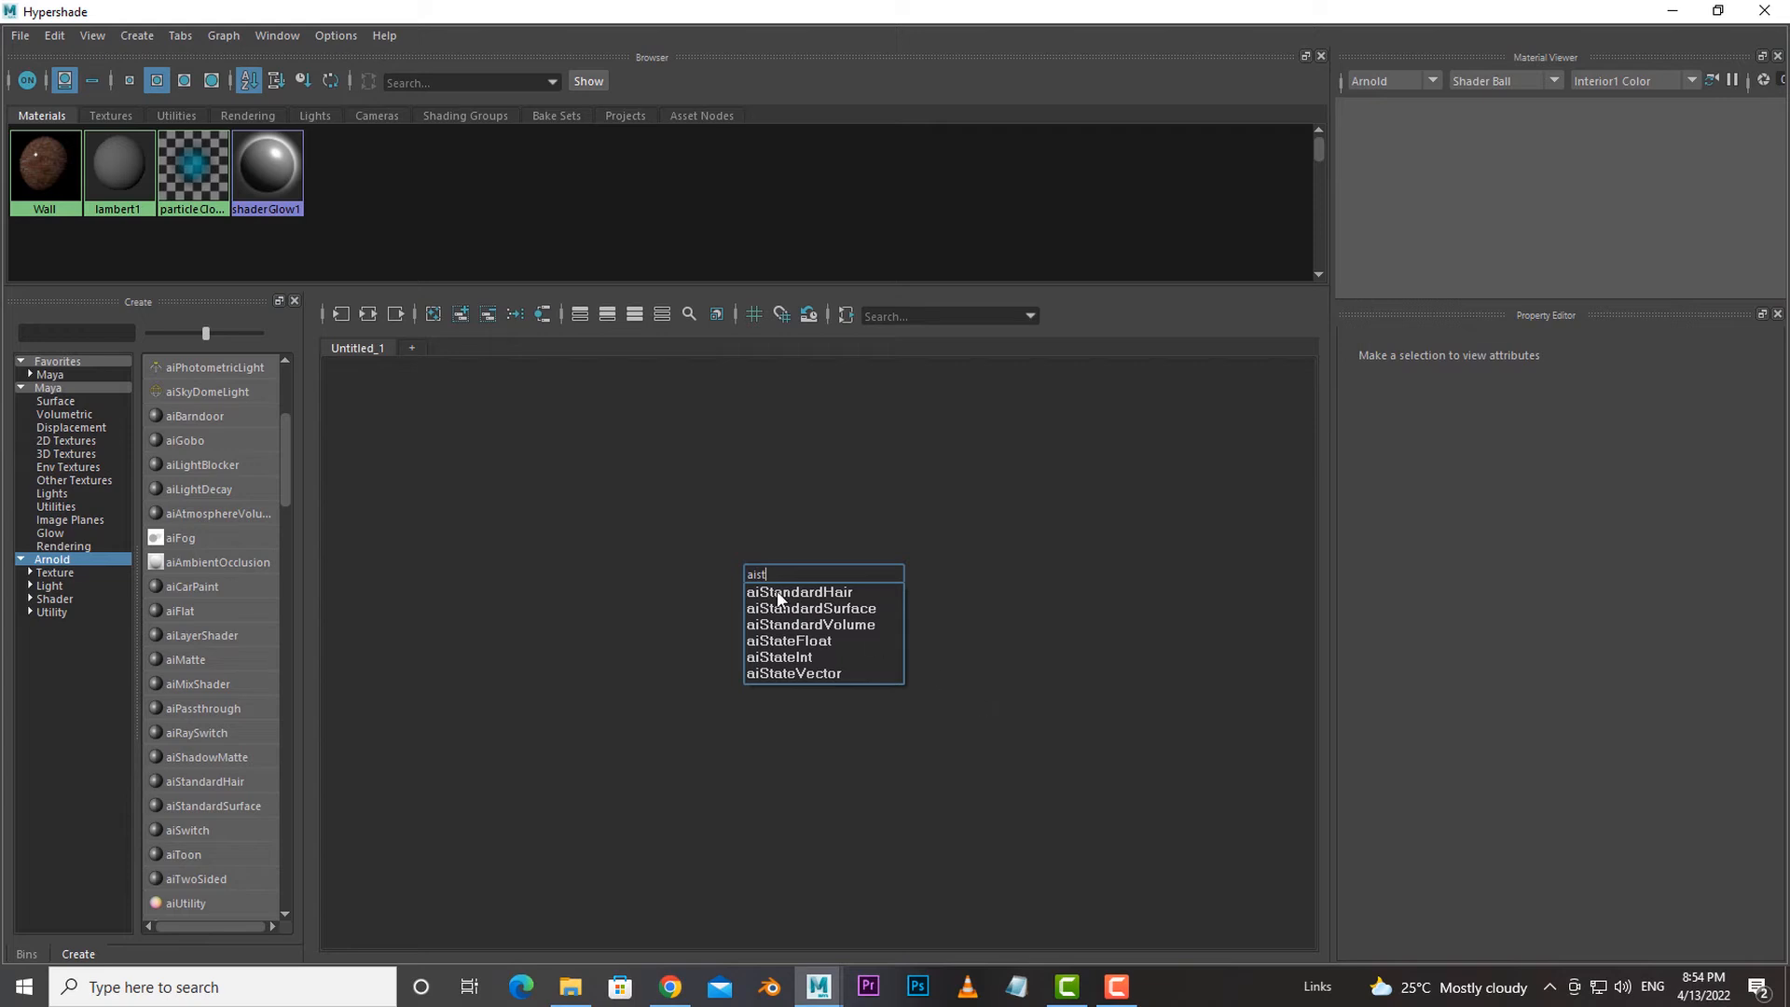
left_click(848, 608)
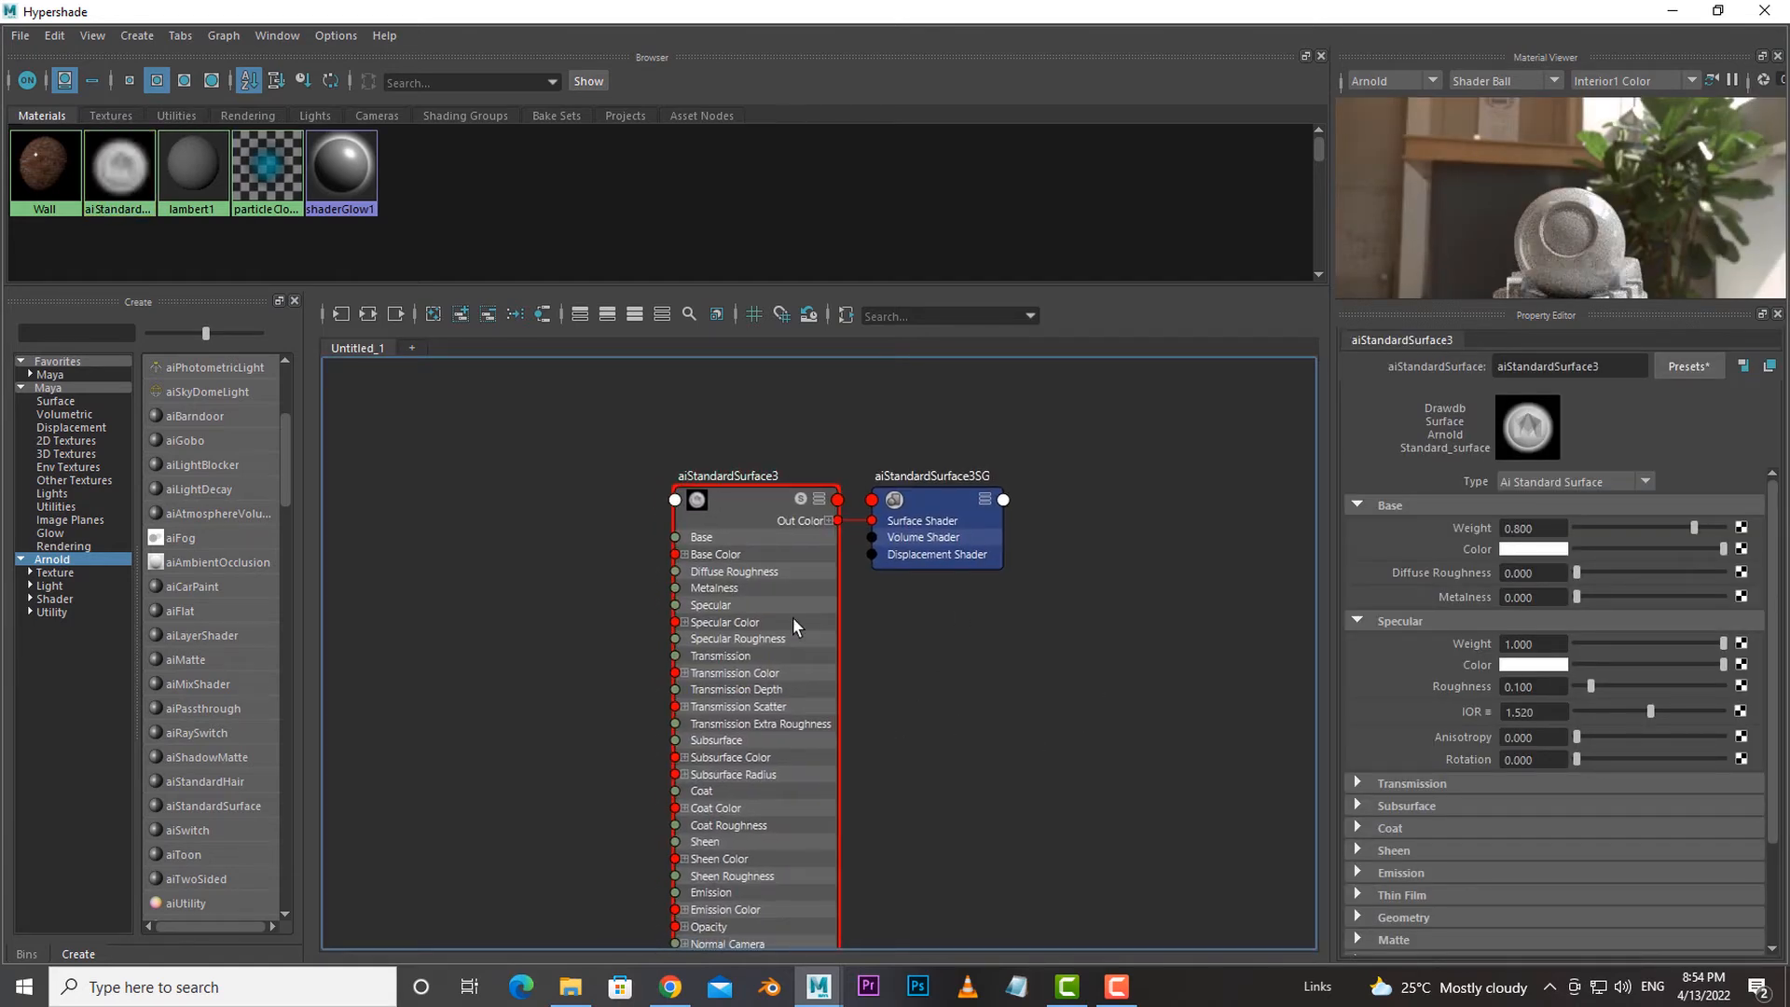
Rename the new standard surface node to Mat_02 and select it.
double_click(733, 477)
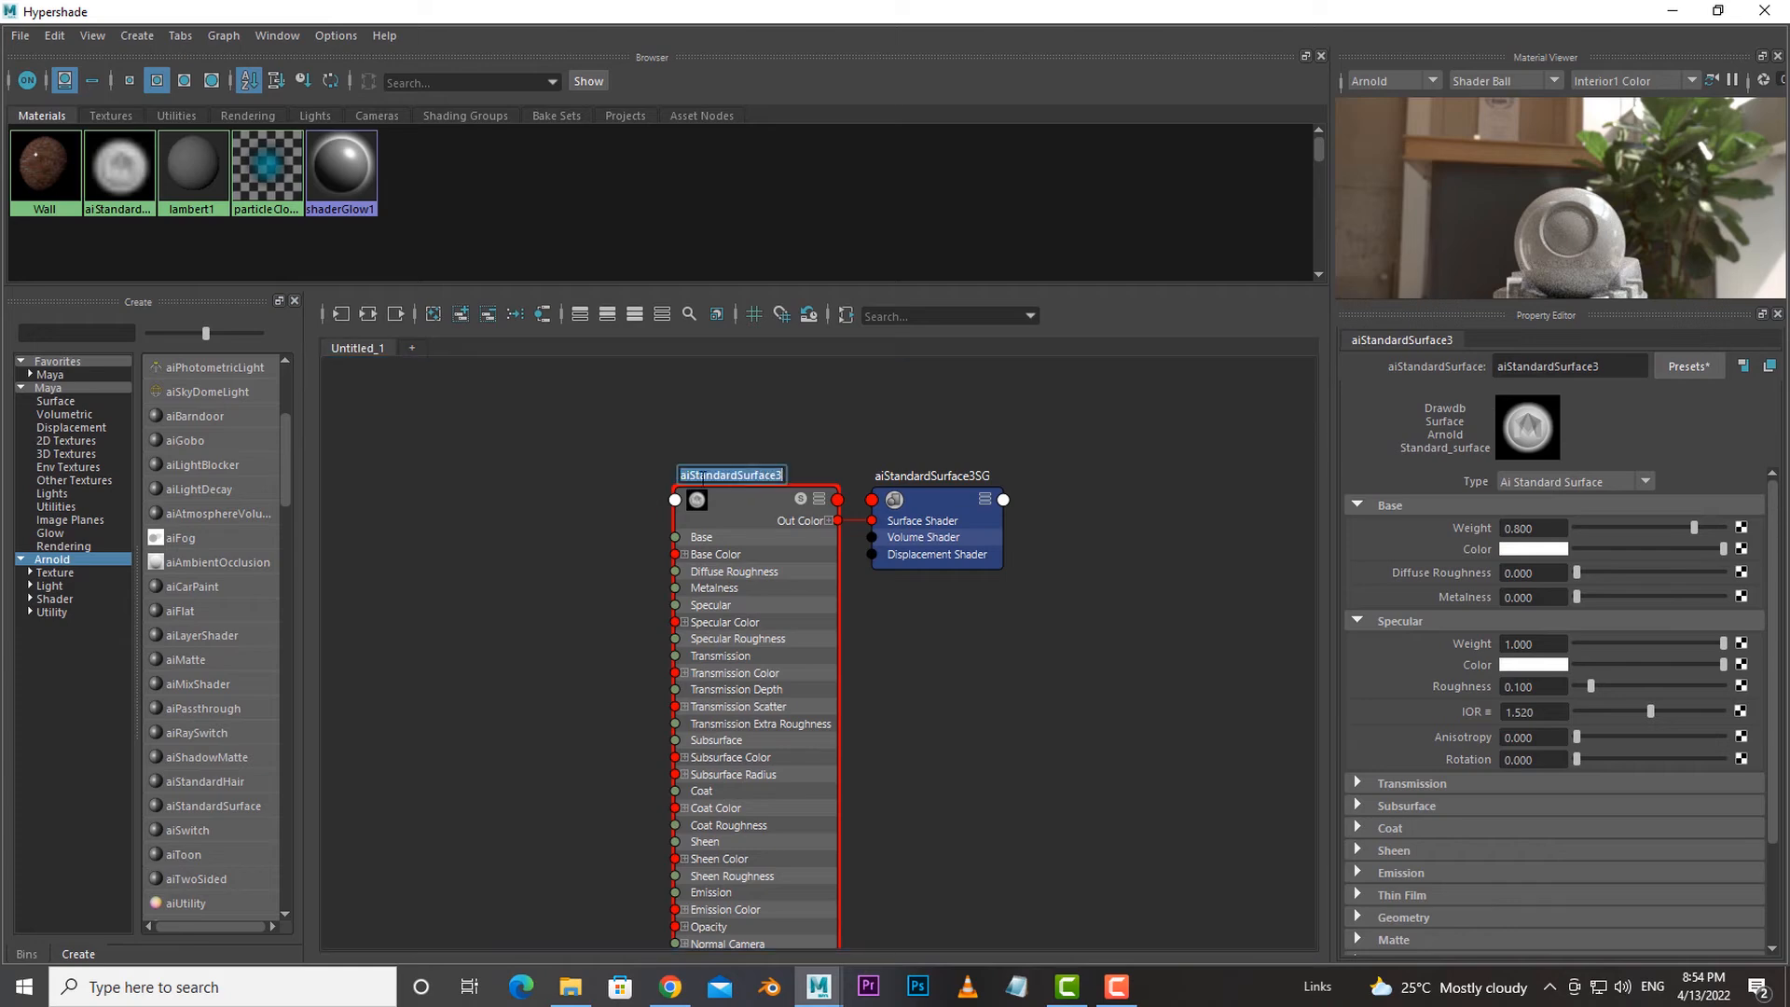
type("Mat_02")
key("Return")
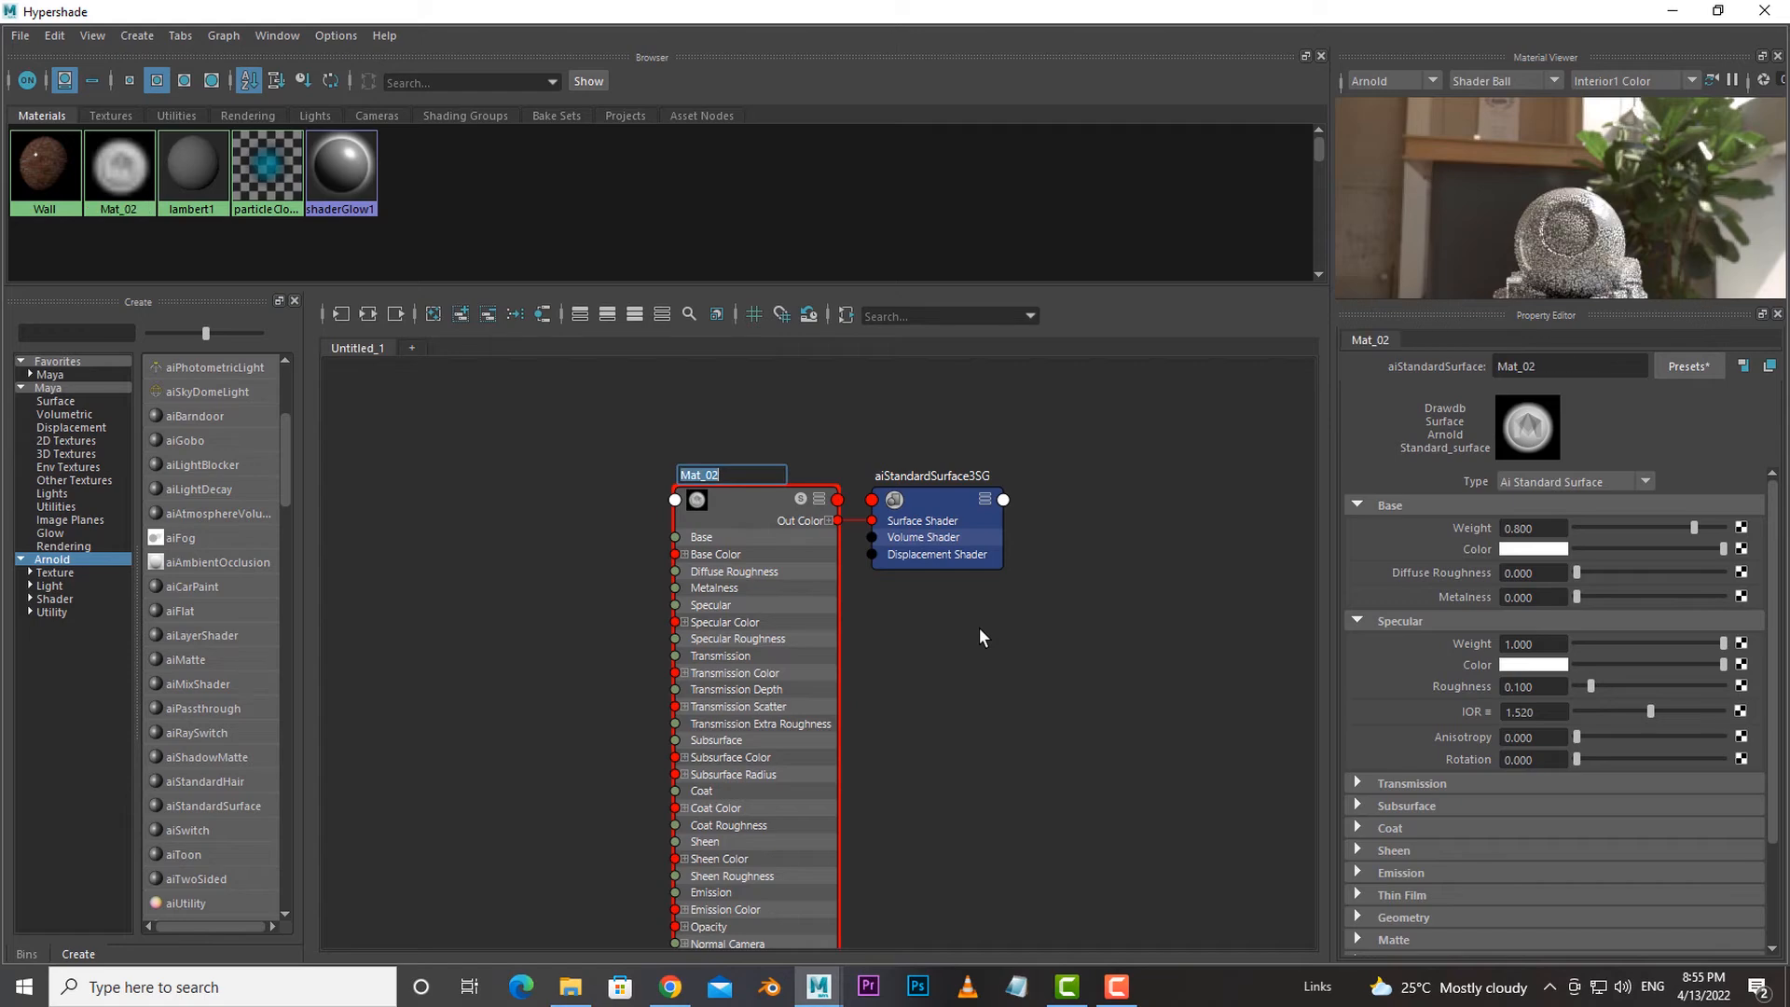
left_click(923, 666)
left_click(733, 498)
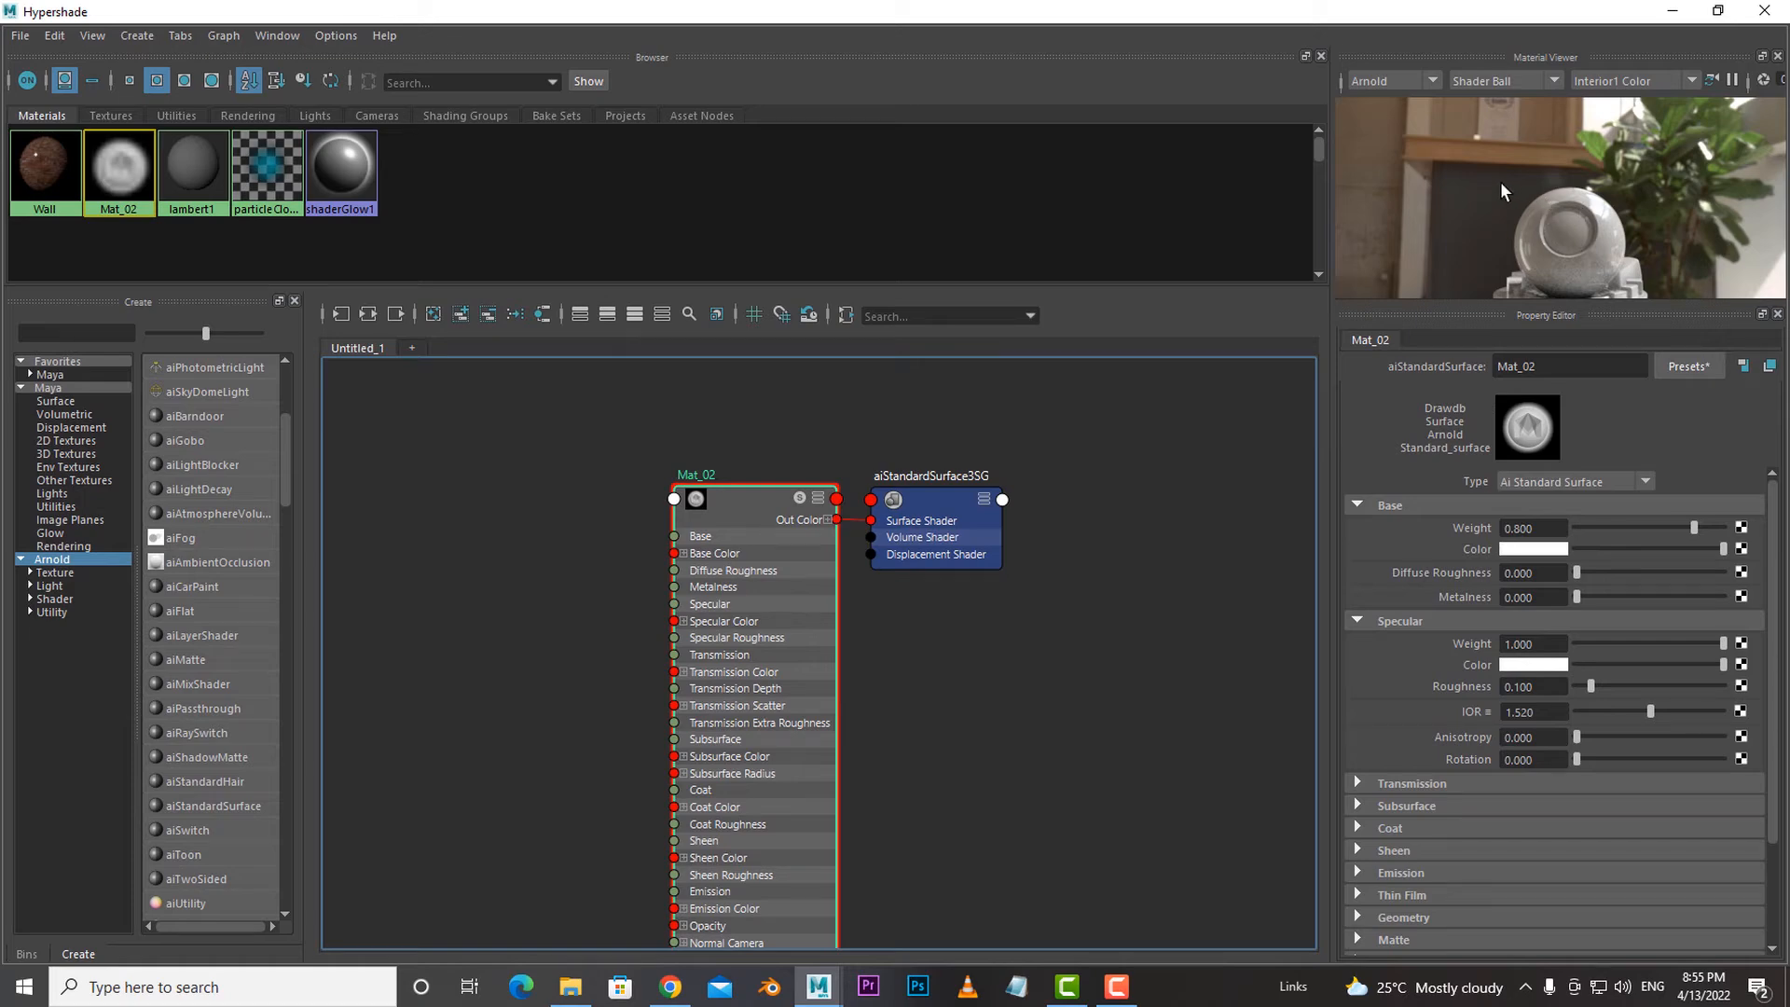
Examine the Mat_02 preview and look over its node and shading group in the graph at different zoom levels.
left_click_drag(1501, 180, 1580, 187, "alt")
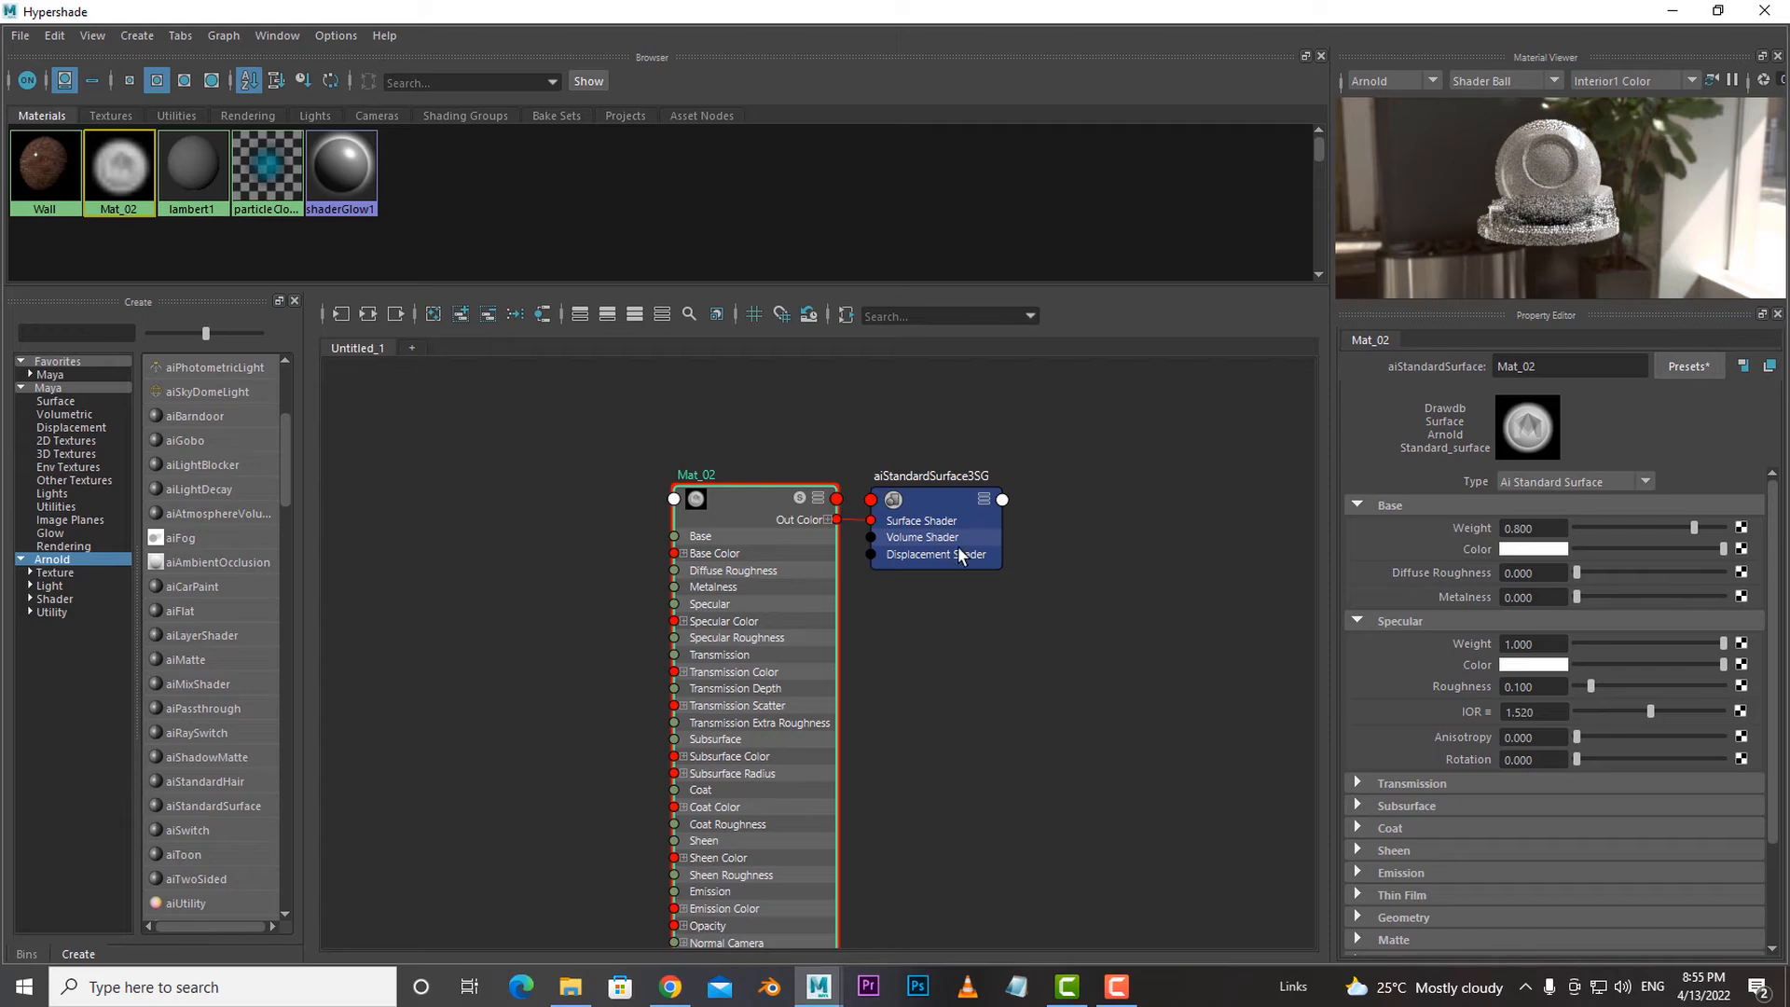
scroll(515, 519, "down", 5)
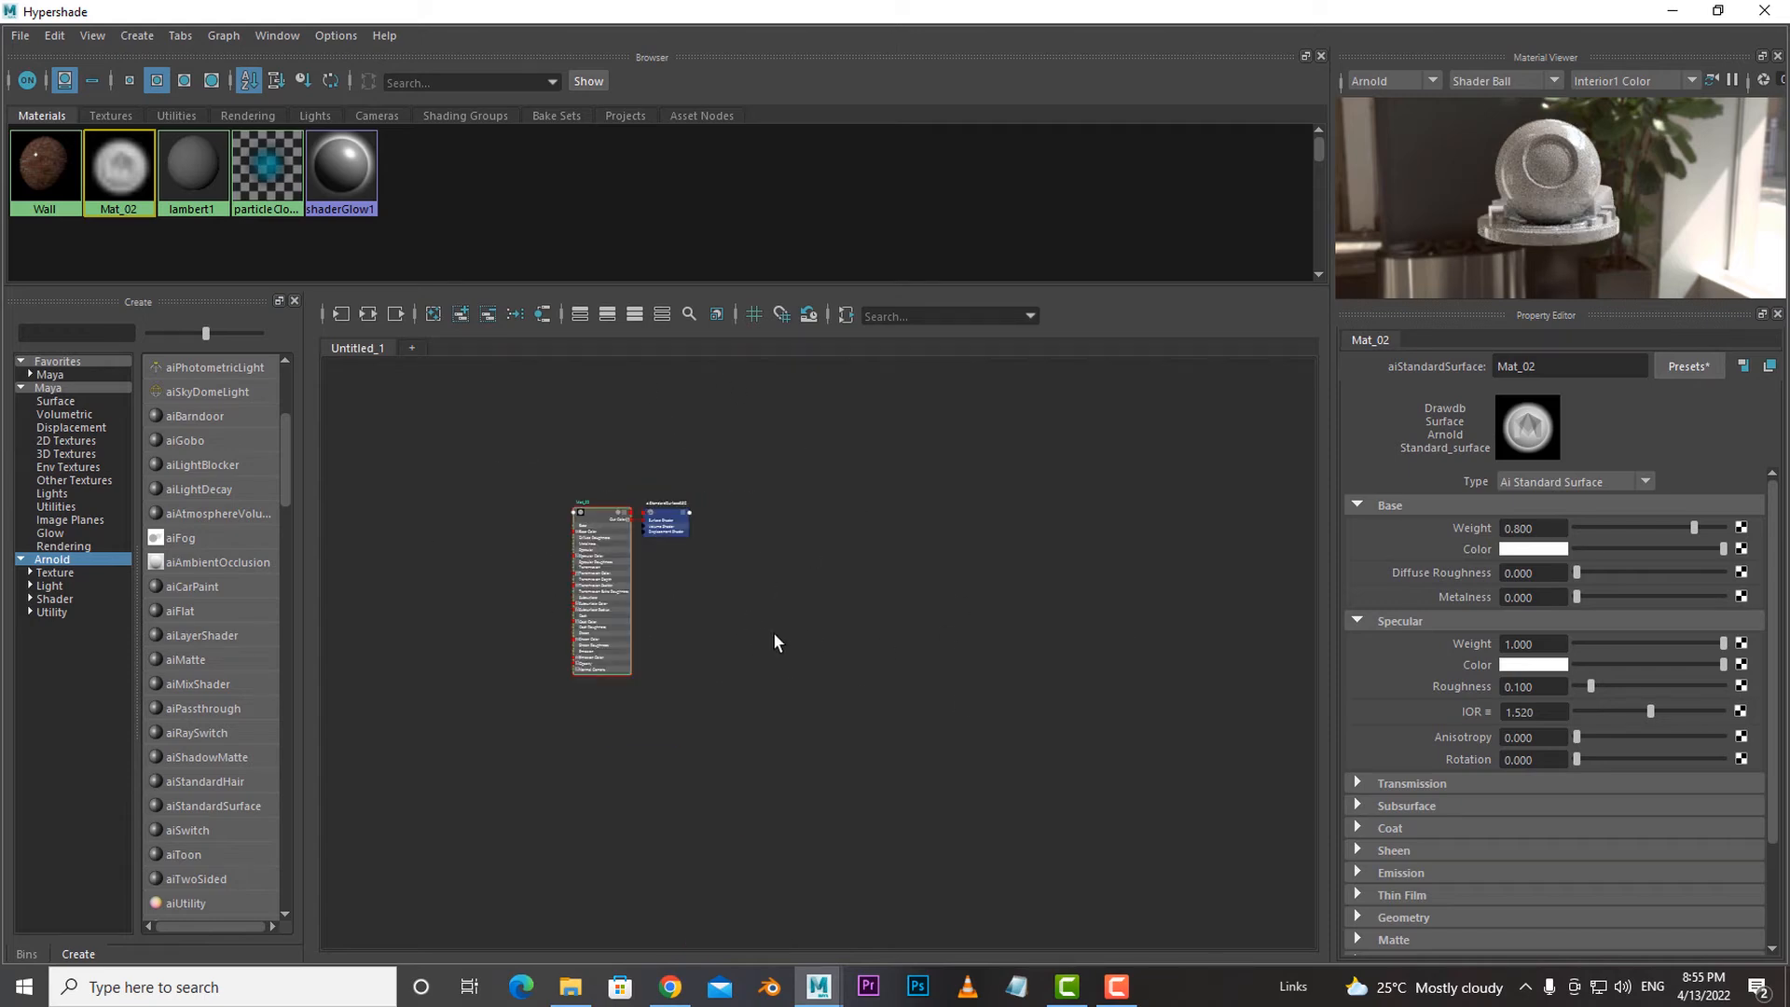
scroll(774, 643, "up", 3)
middle_click_drag(751, 596, 914, 657, "alt")
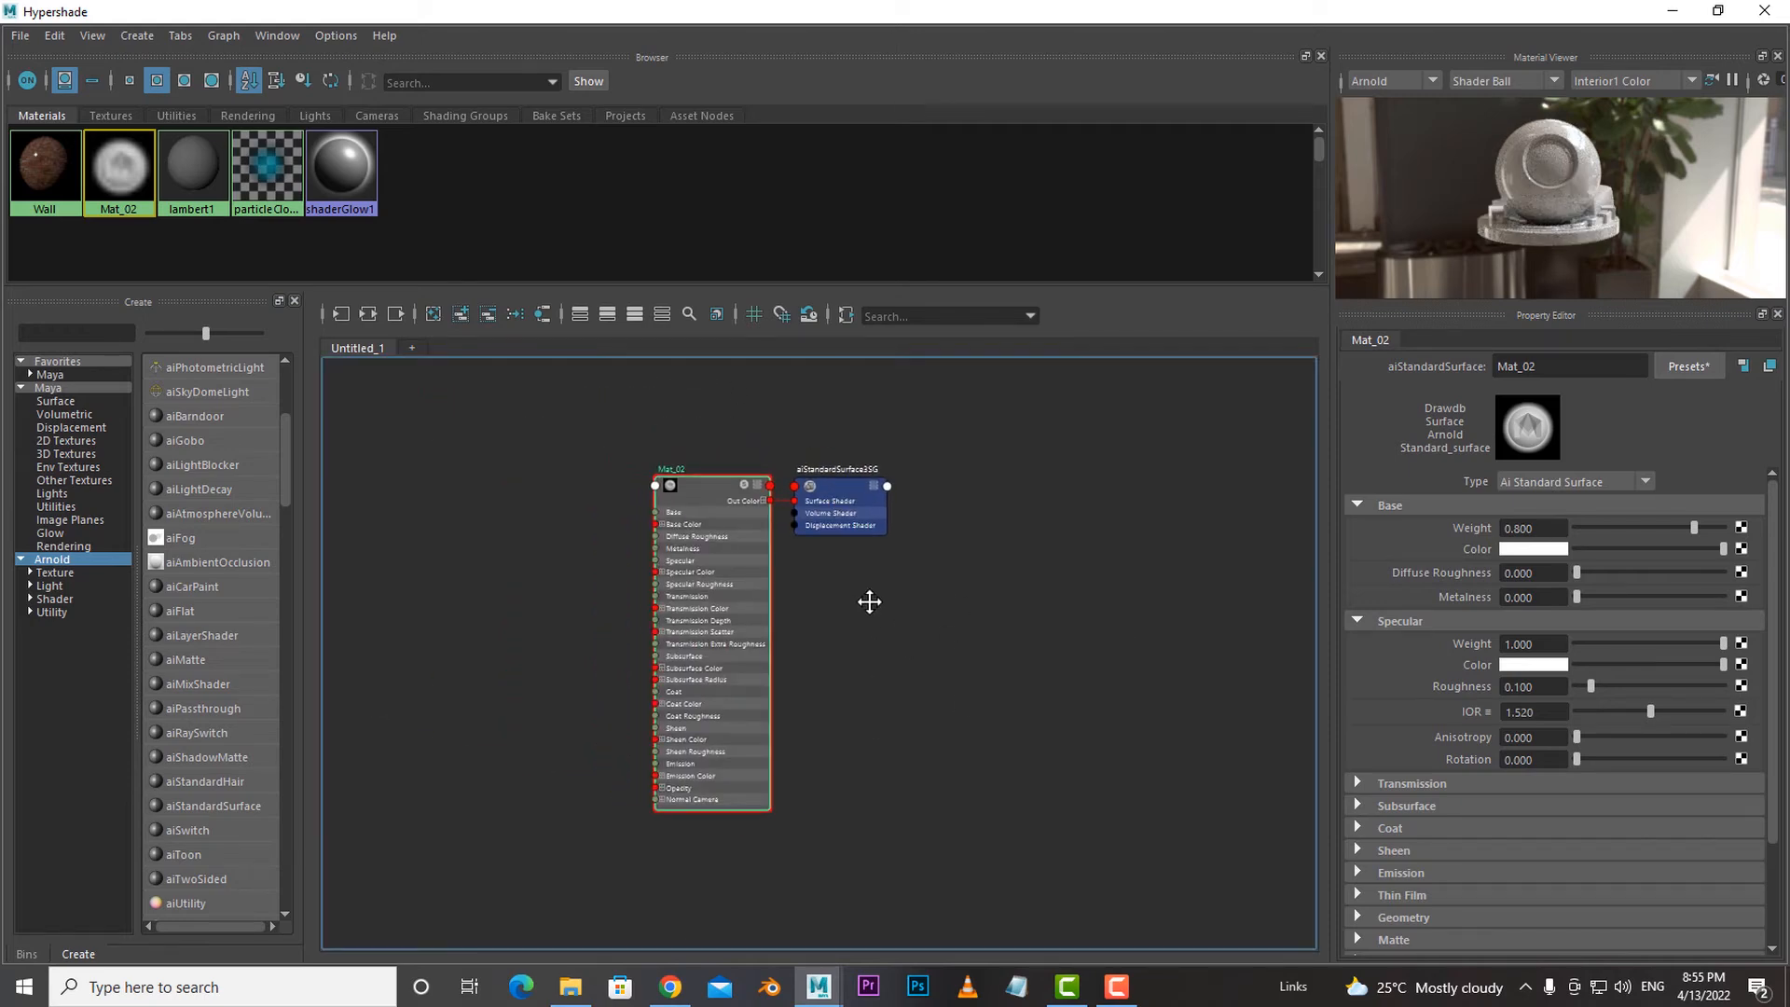
scroll(839, 640, "up", 2)
scroll(872, 667, "down", 2)
scroll(839, 671, "up", 2)
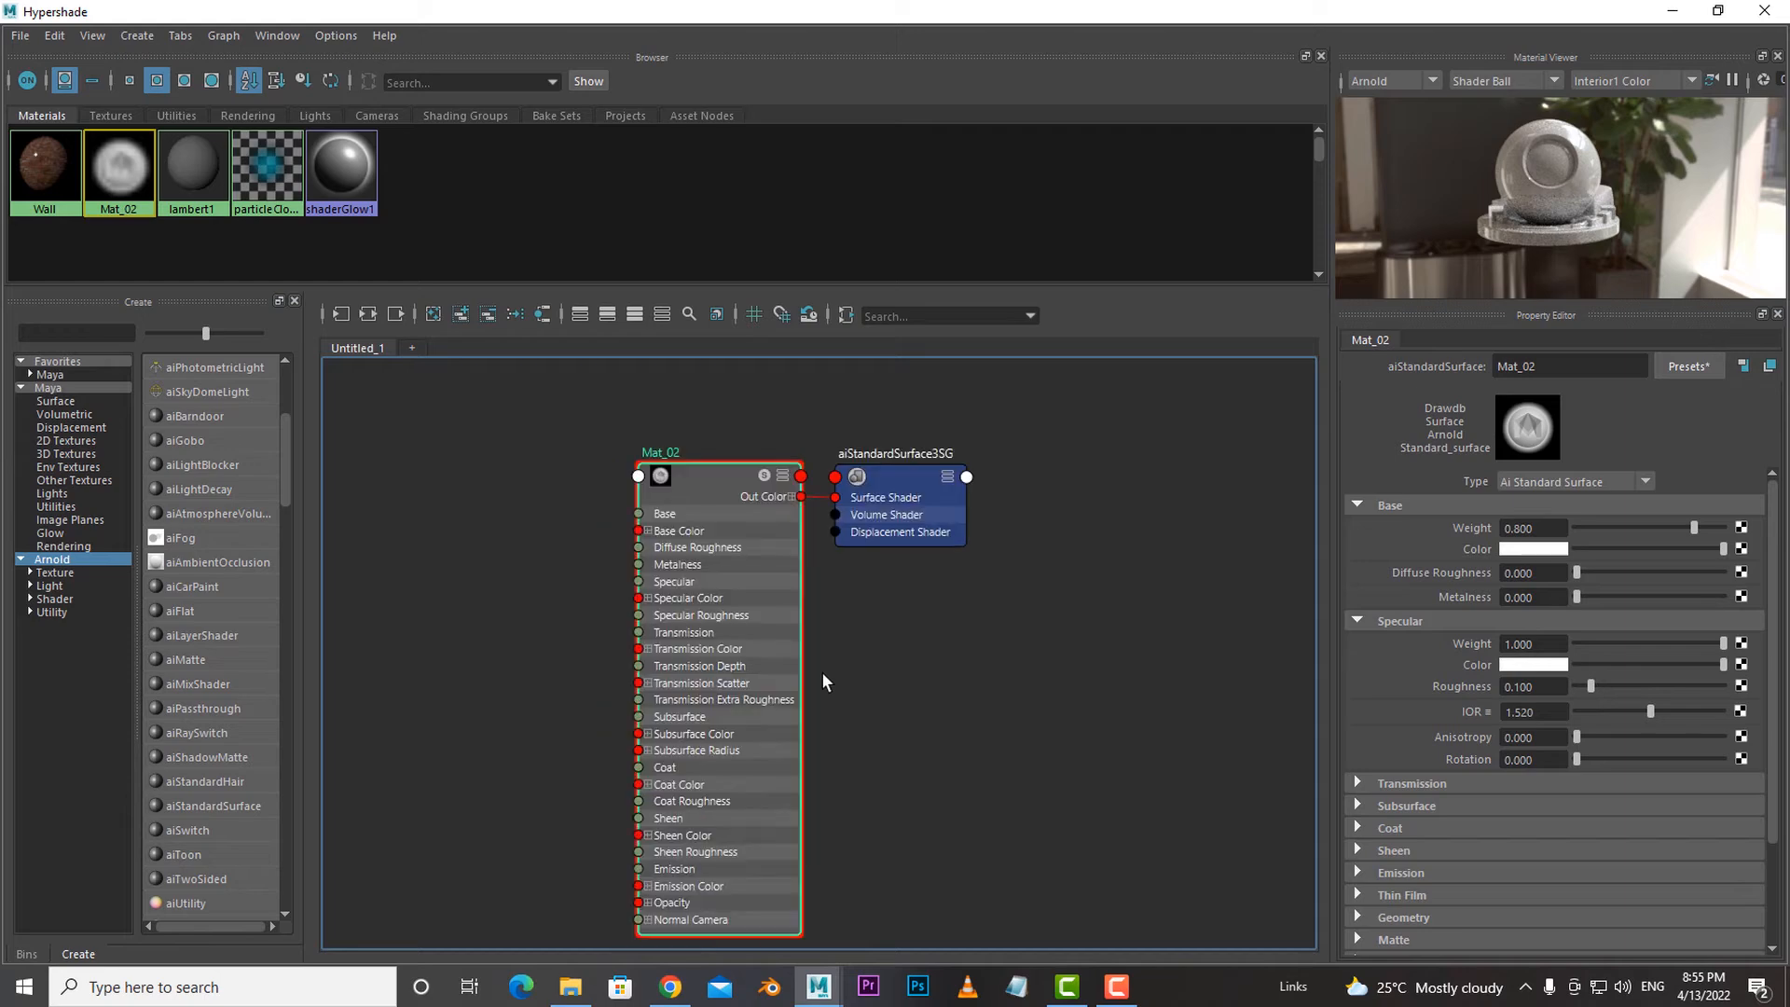
scroll(821, 671, "down", 2)
scroll(846, 656, "up", 2)
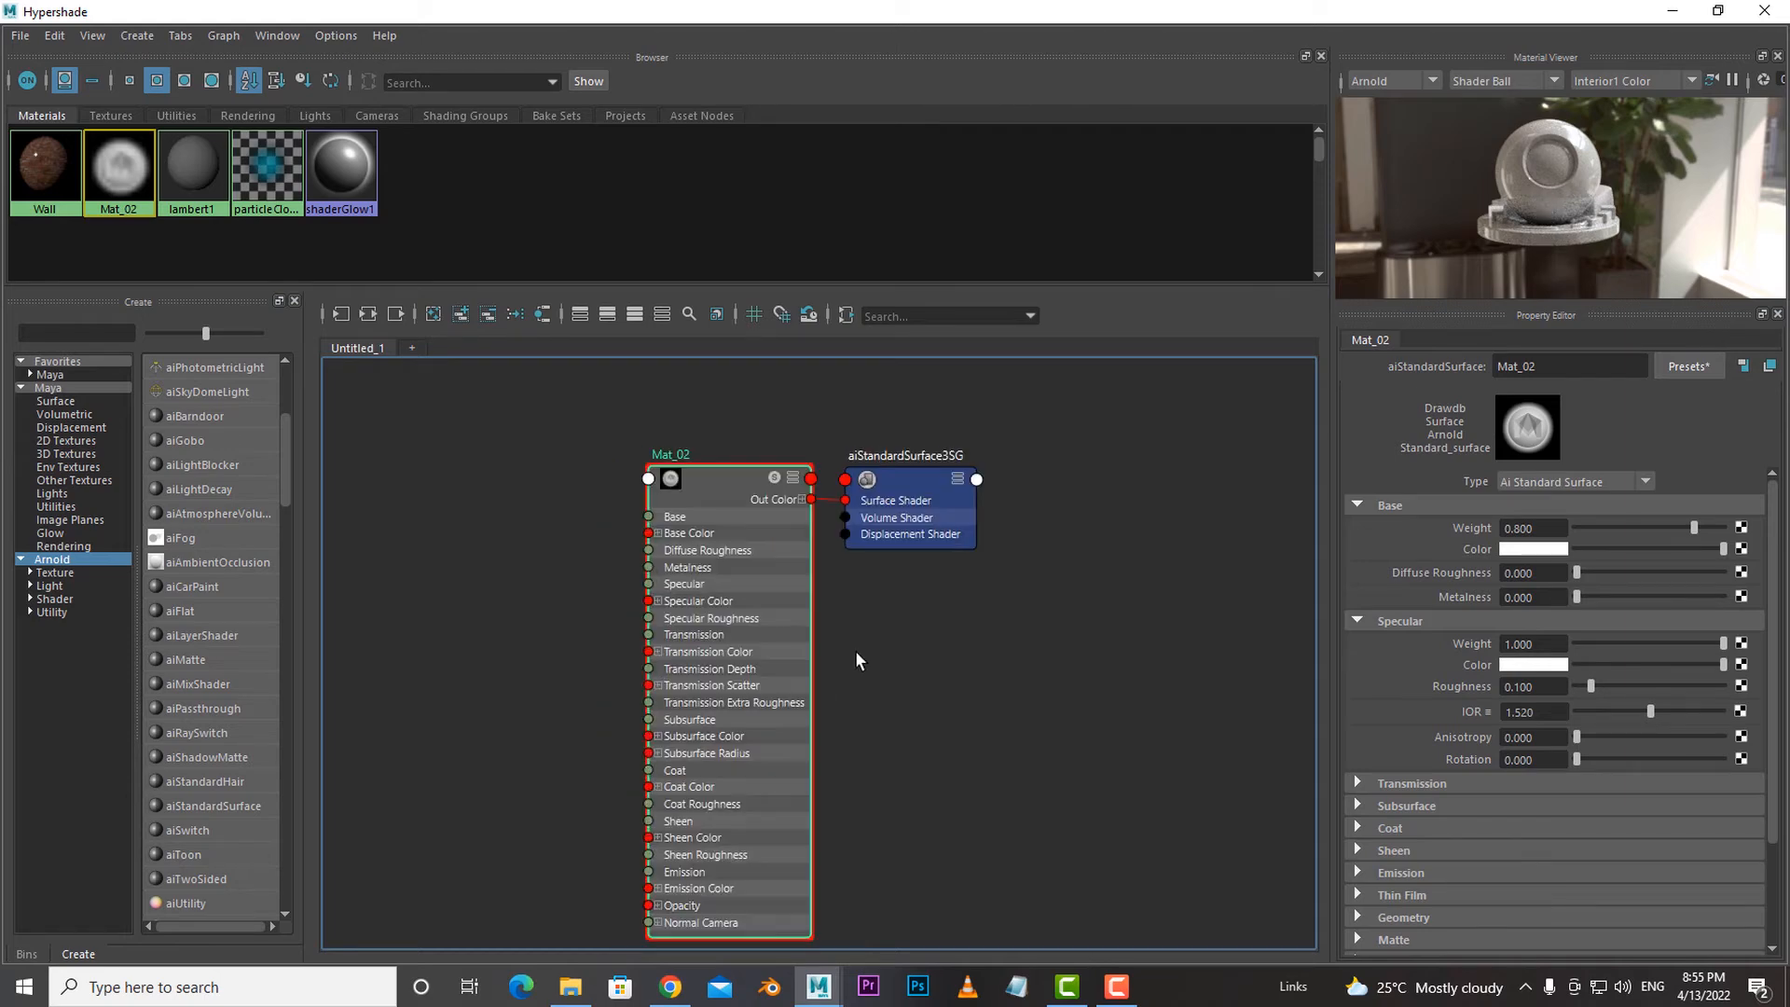
middle_click_drag(895, 640, 950, 619, "alt")
right_click_drag(974, 622, 1009, 709, "alt")
middle_click_drag(1009, 708, 939, 667, "alt")
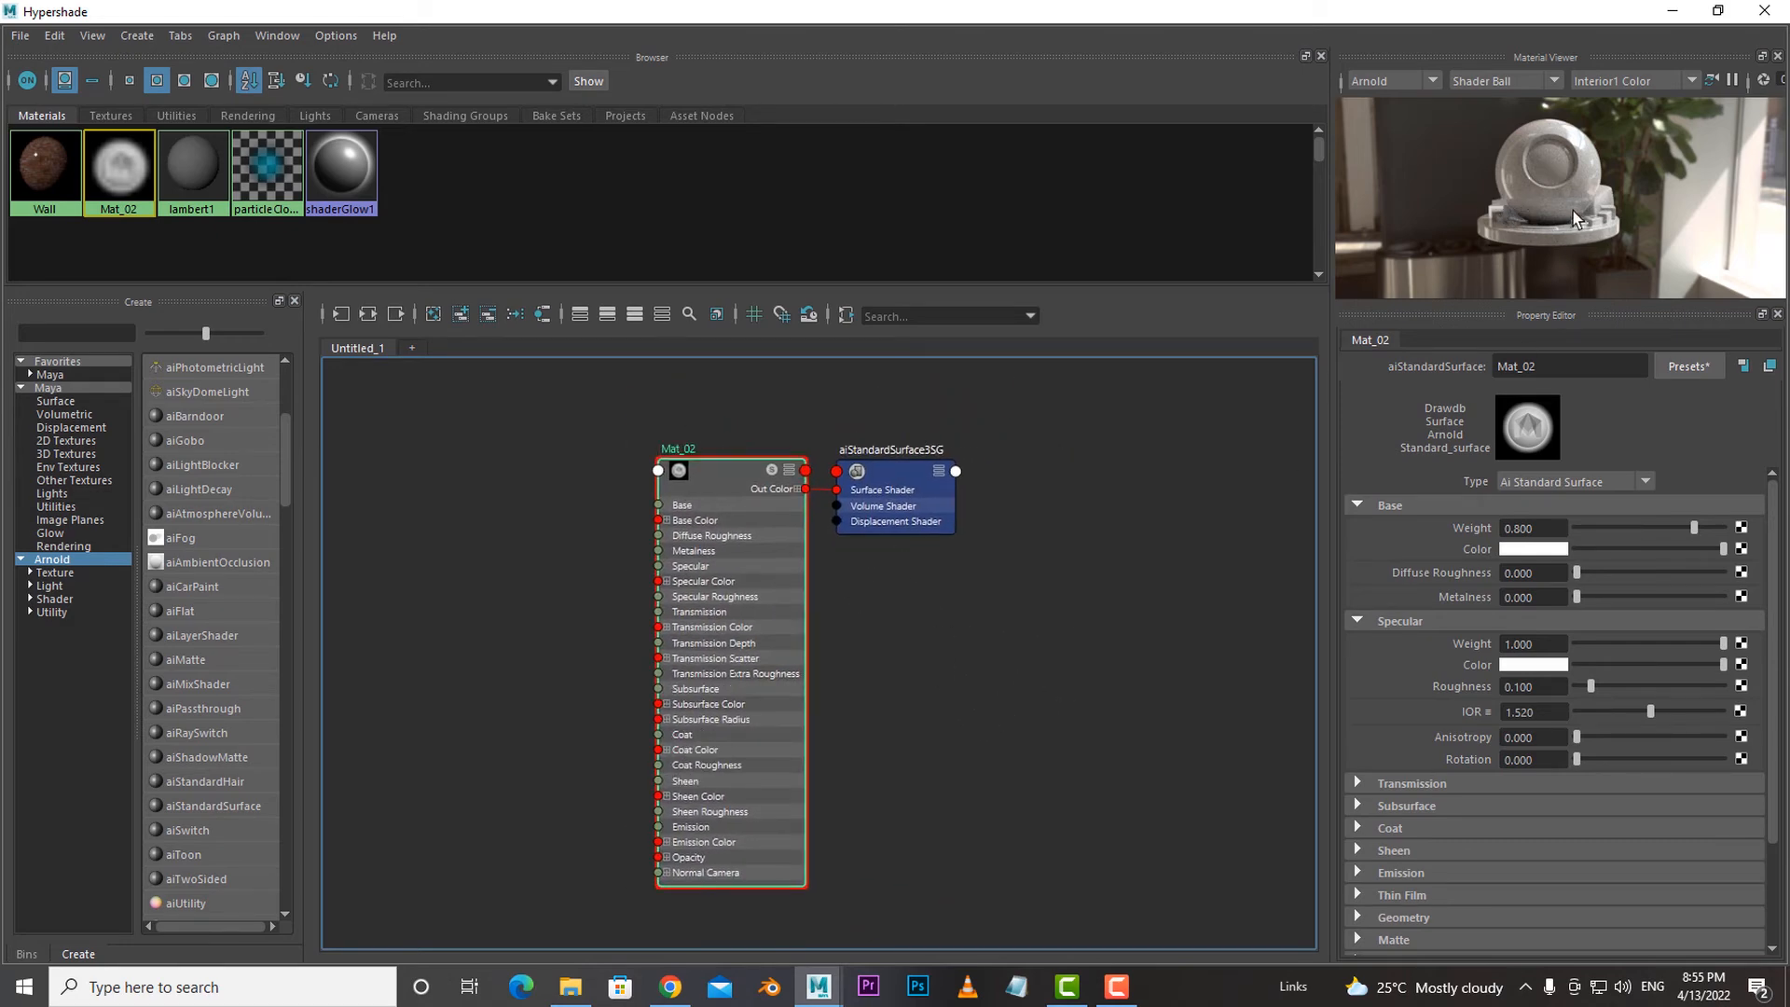
Inspect the Mat_02 shader ball preview from different angles and distances, and reset the preview camera.
left_click_drag(1575, 220, 1517, 235)
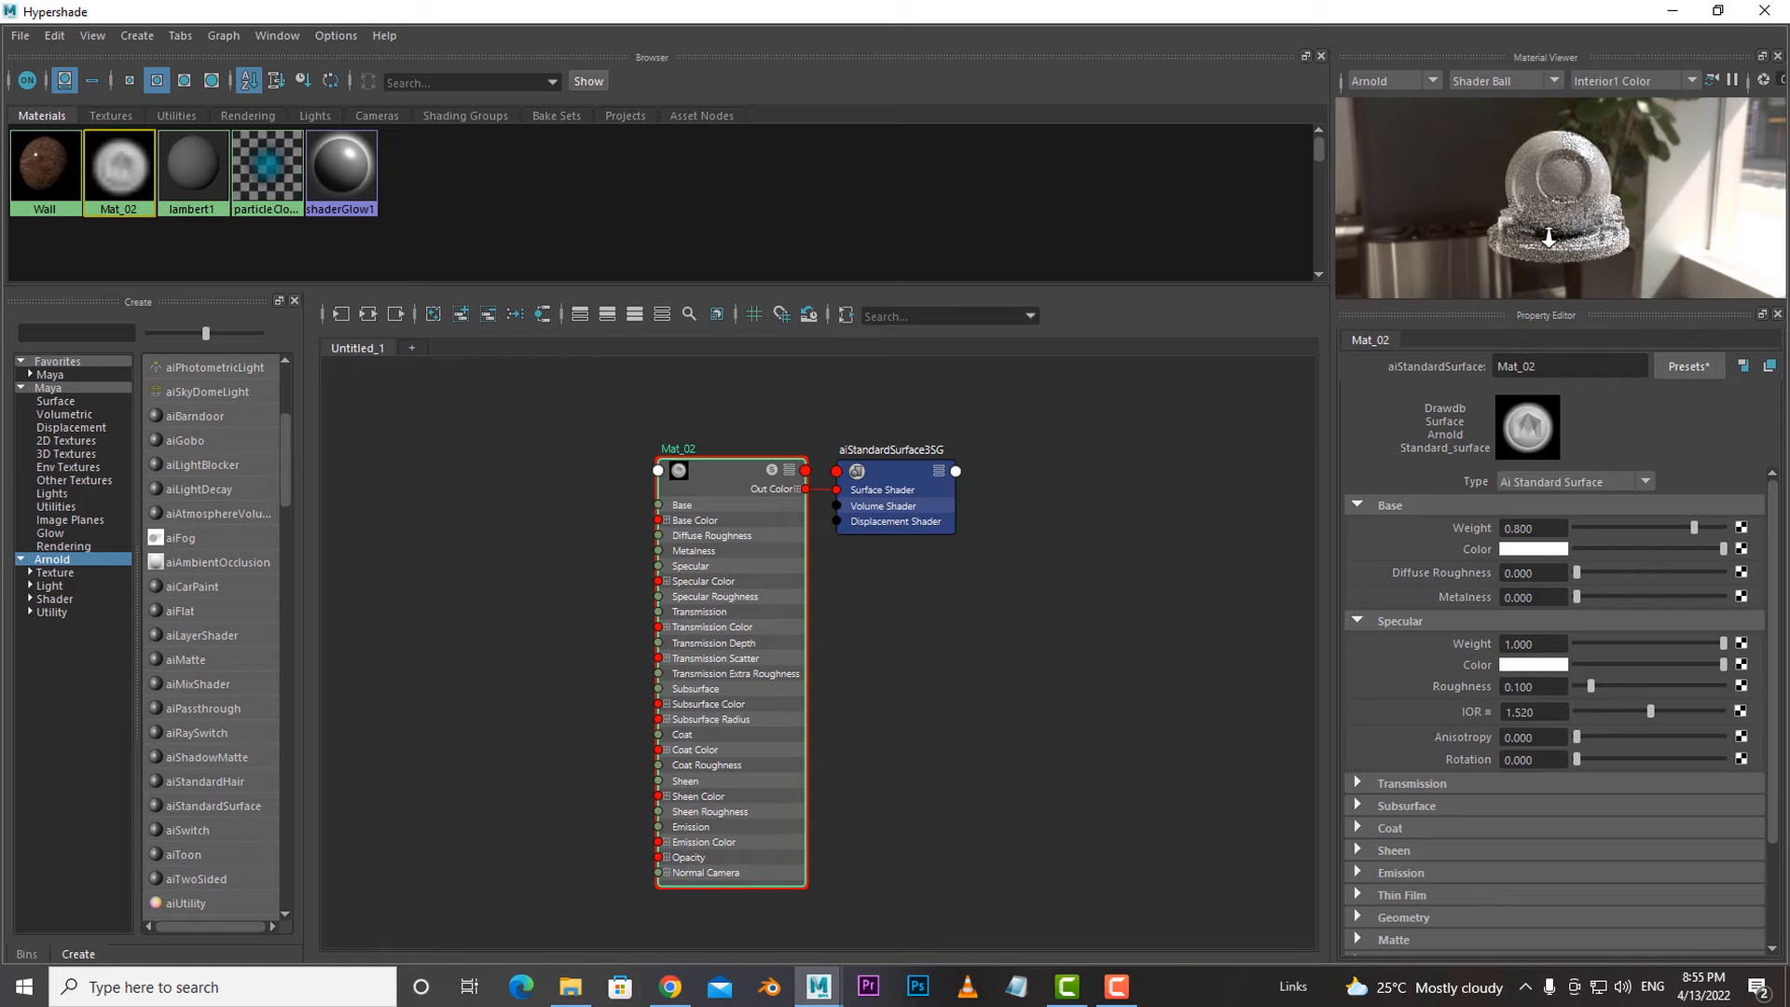
scroll(1543, 233, "up", 3)
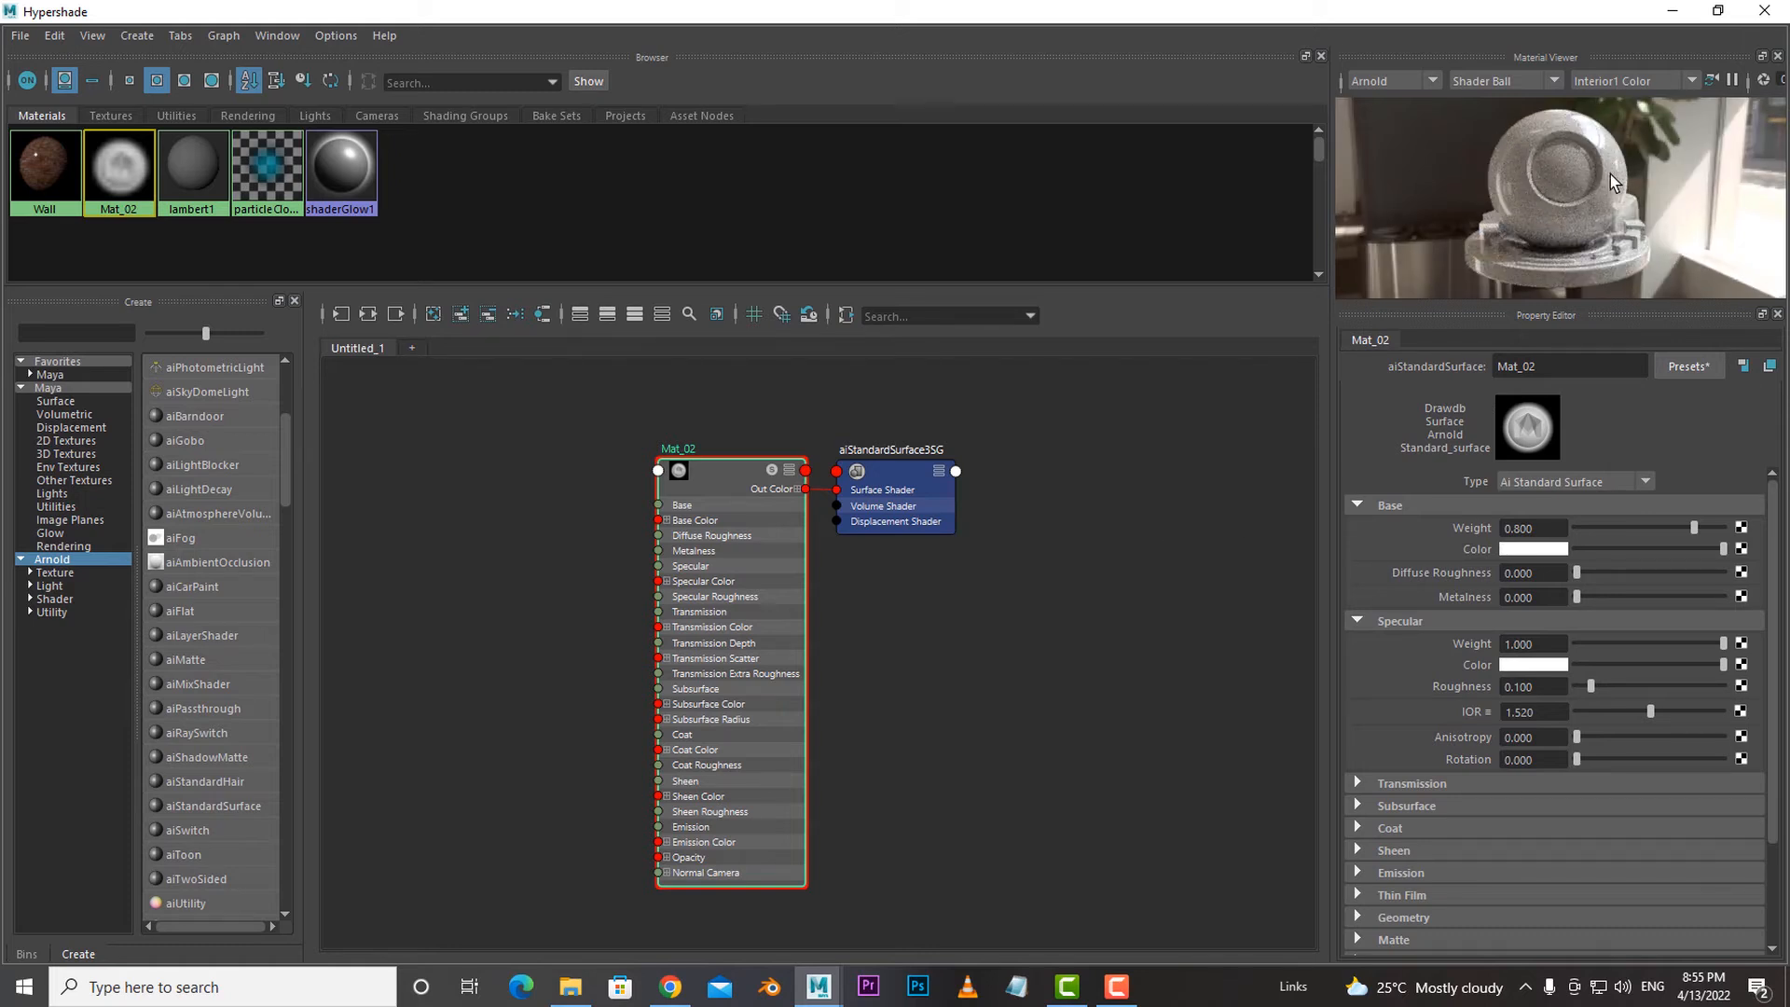
left_click(730, 488)
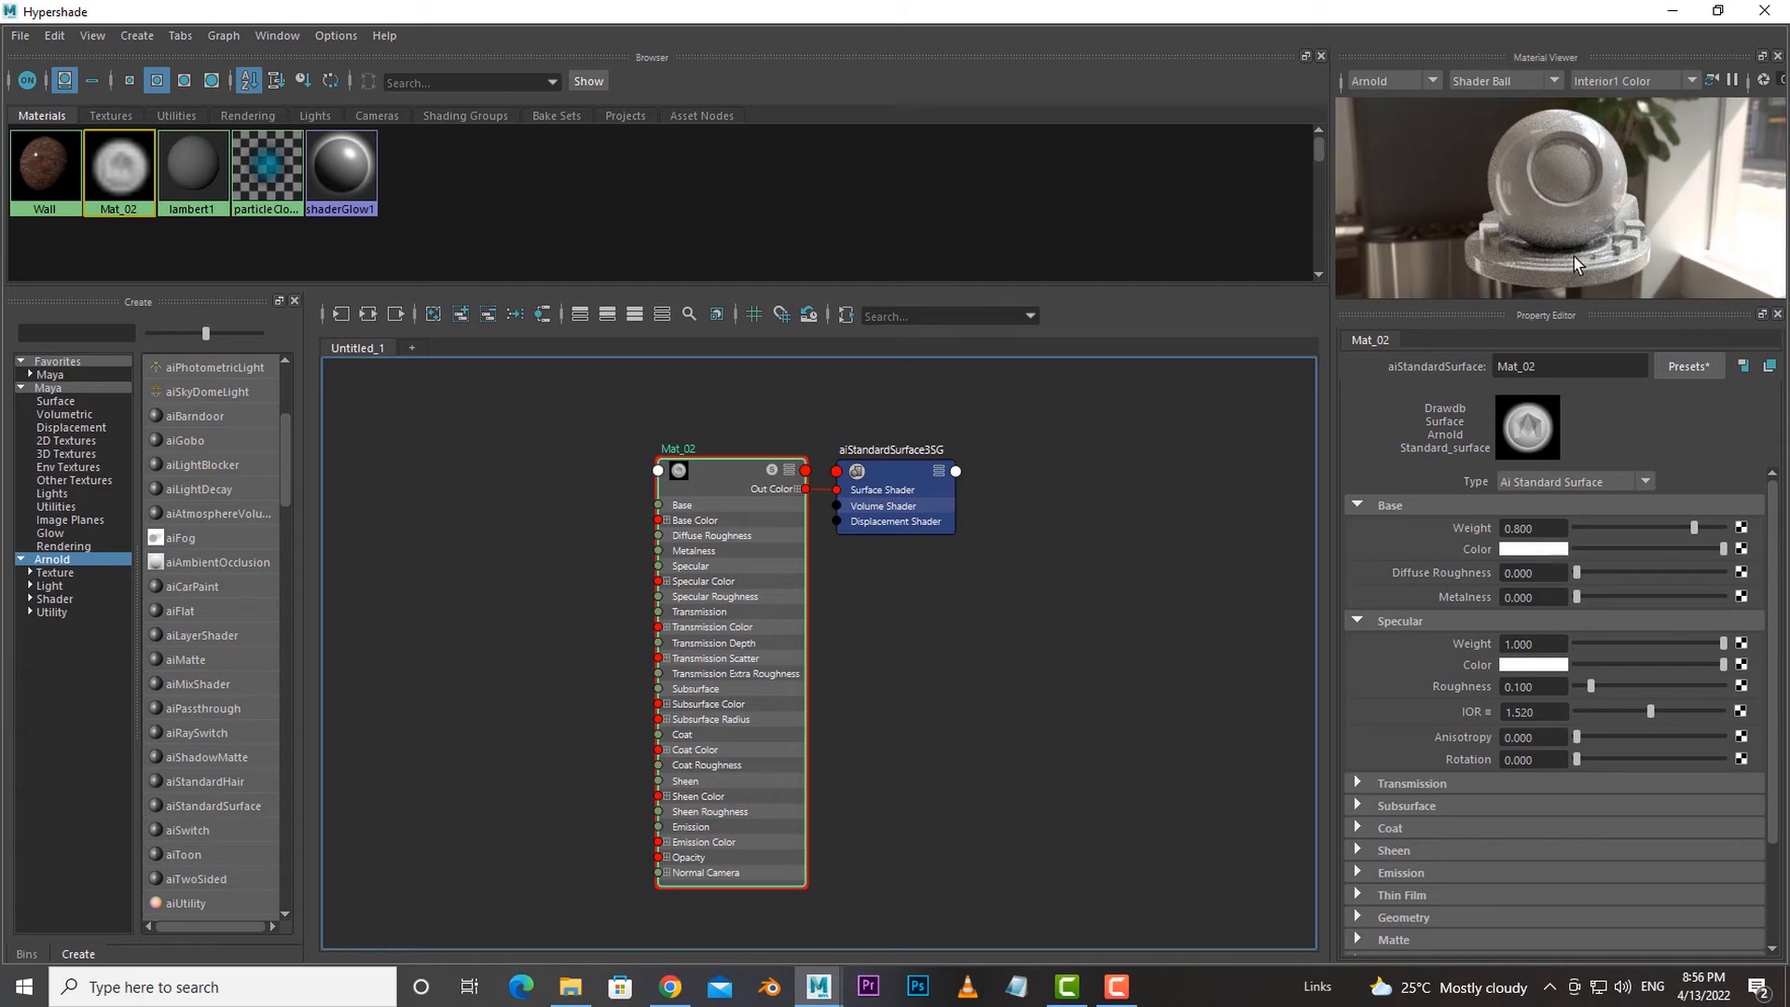
left_click_drag(1573, 255, 1517, 247, "alt")
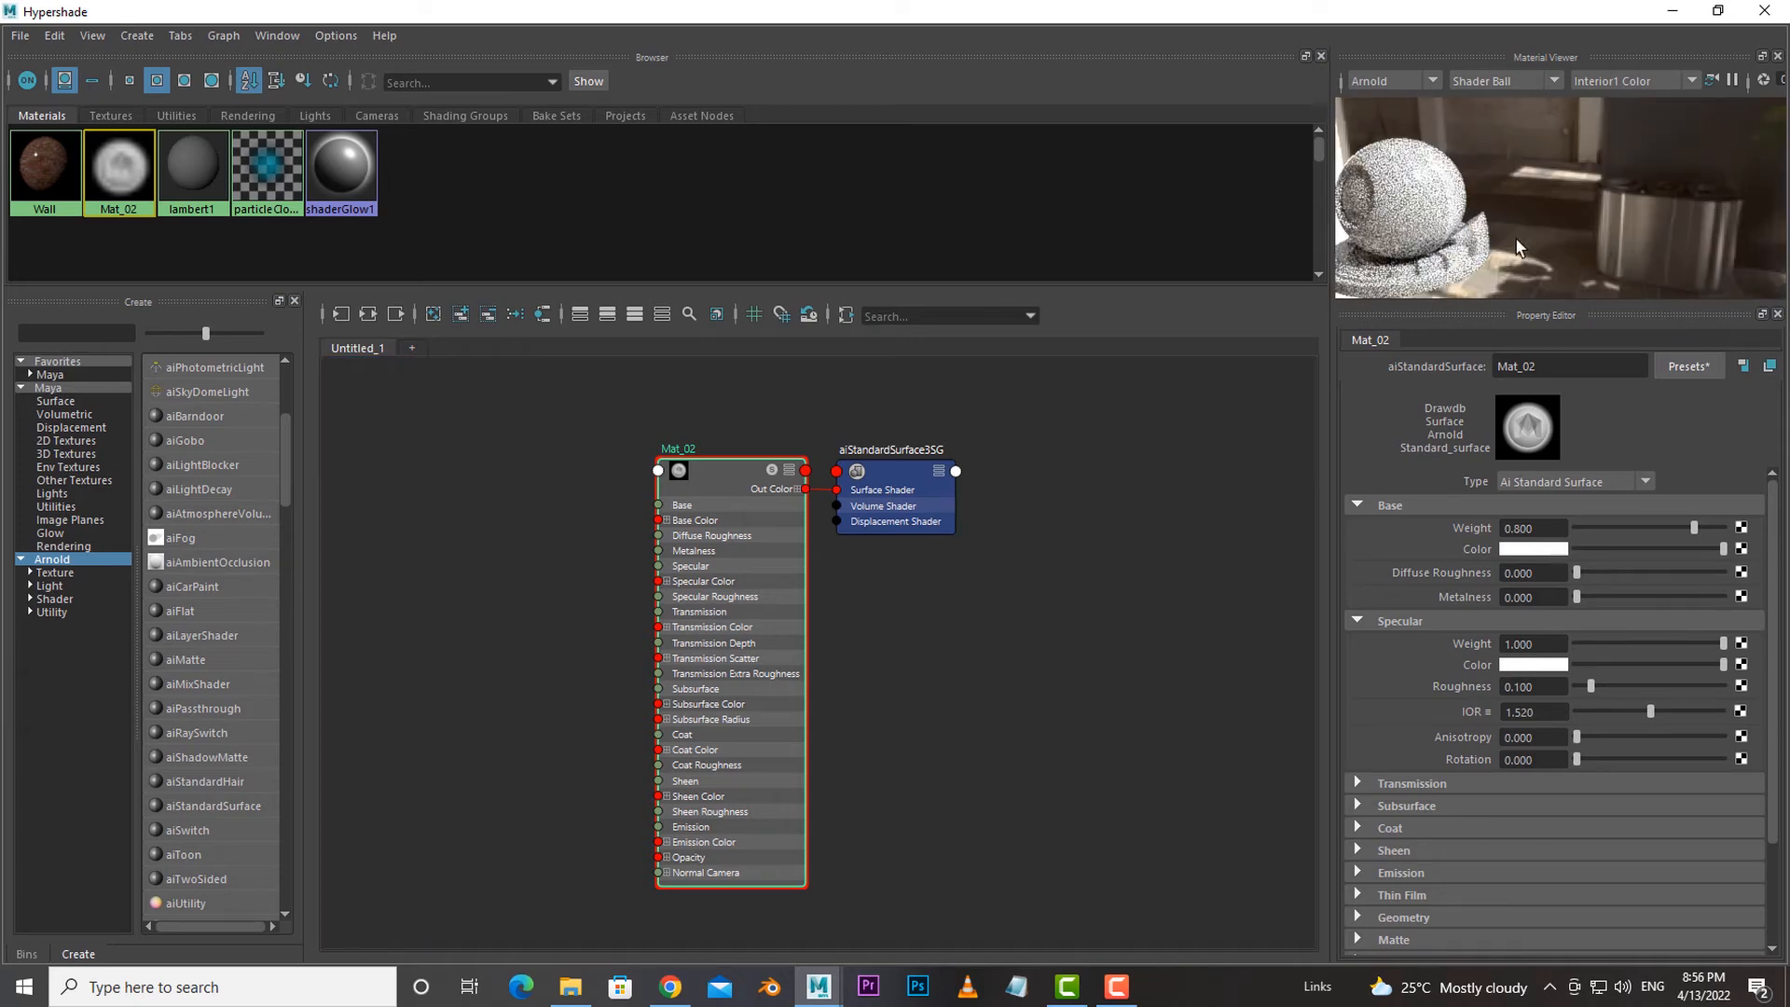
right_click_drag(1516, 247, 1510, 207, "alt")
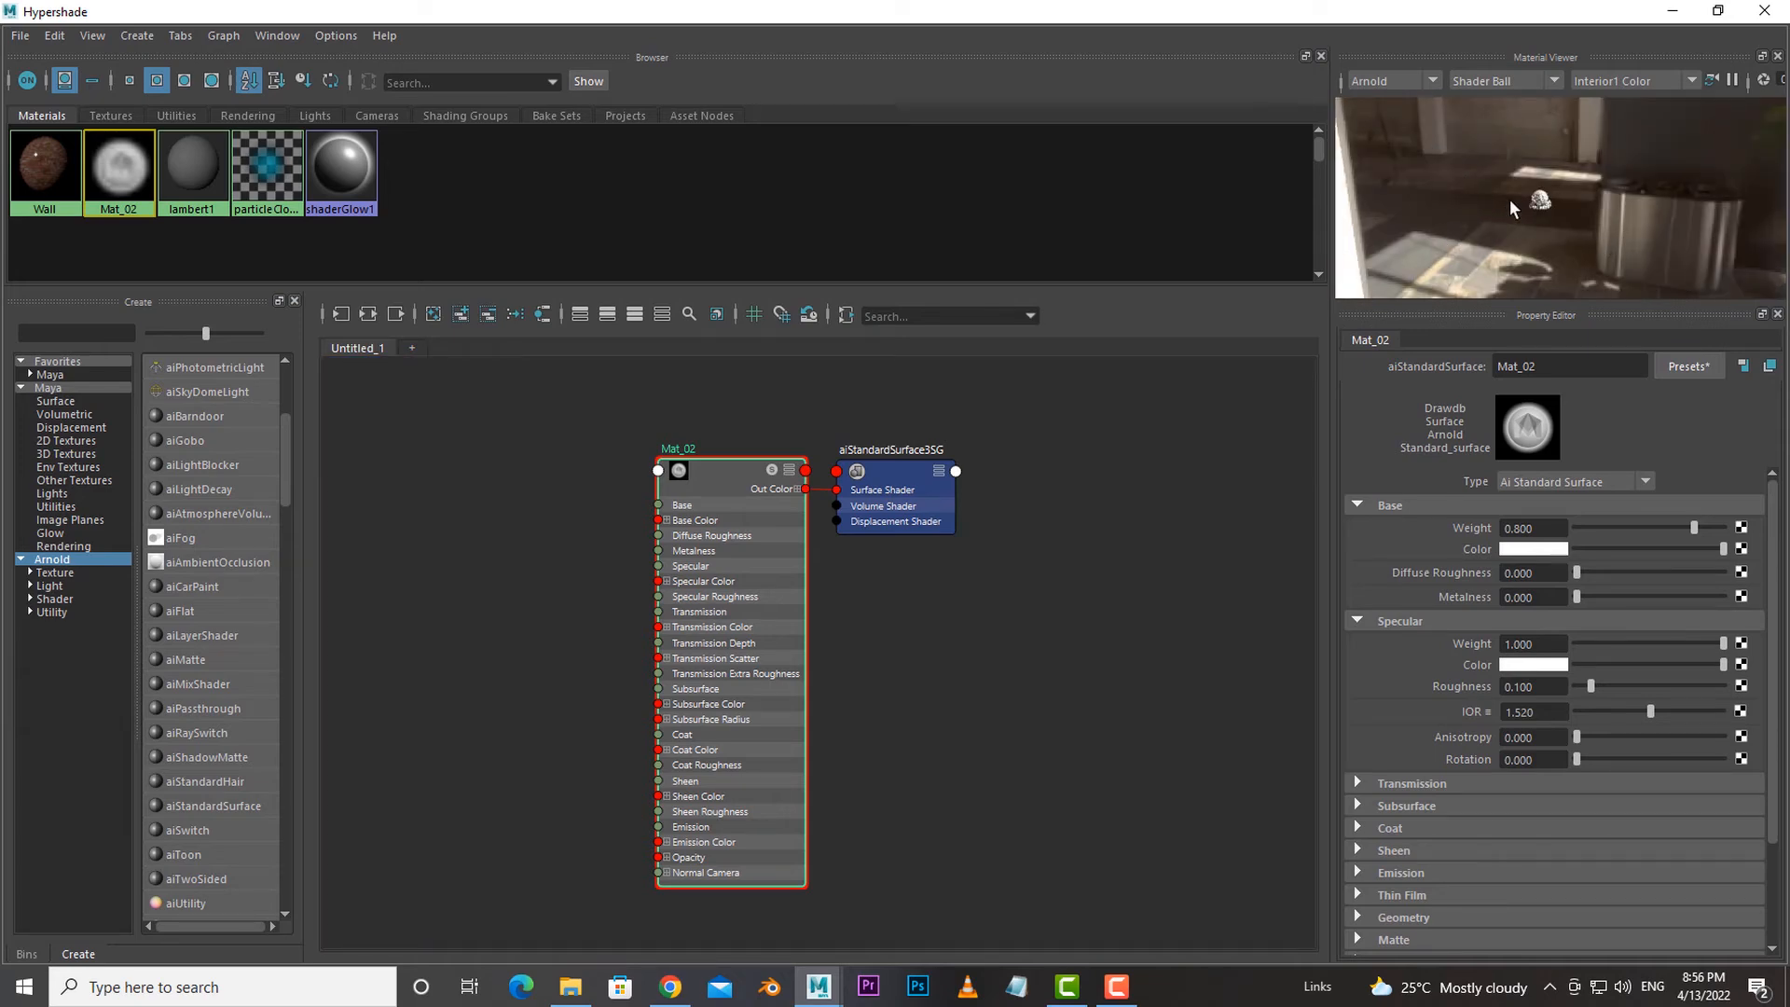
left_click(1709, 79)
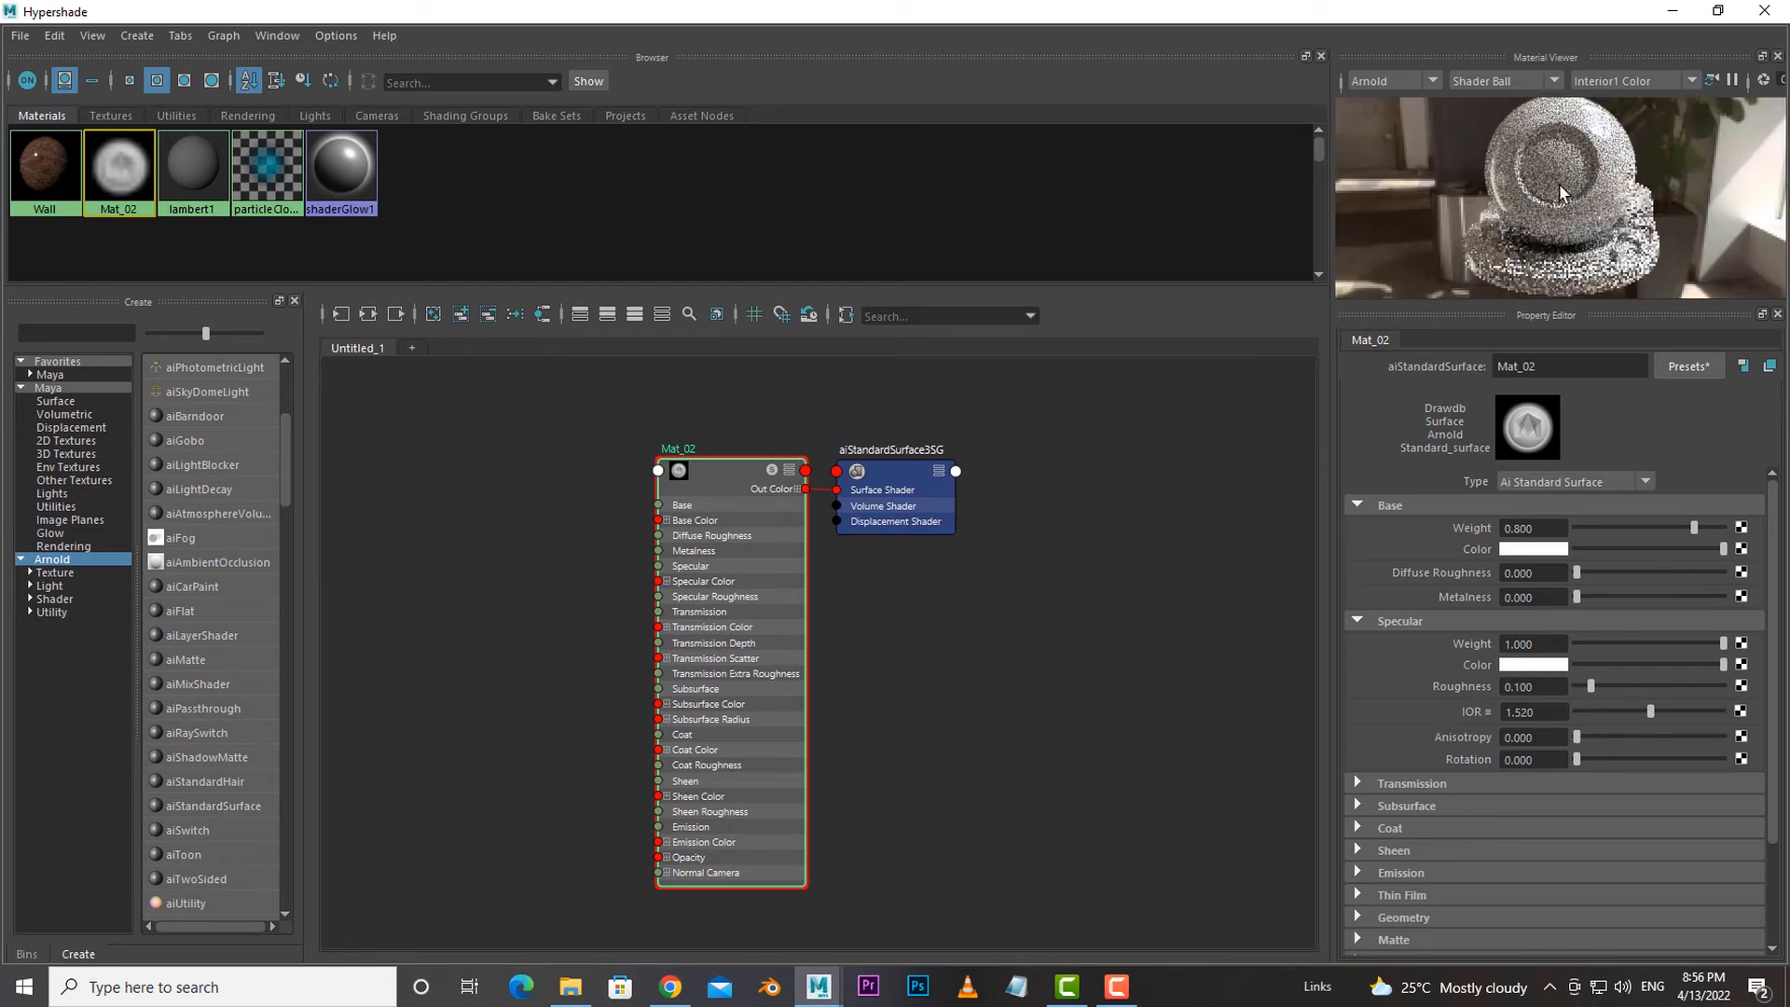
Preview Mat_02 on the Teapot, Ocean Splash, Hair and Ocean shapes, and return to the Shader Ball.
left_click(1490, 81)
left_click(1483, 142)
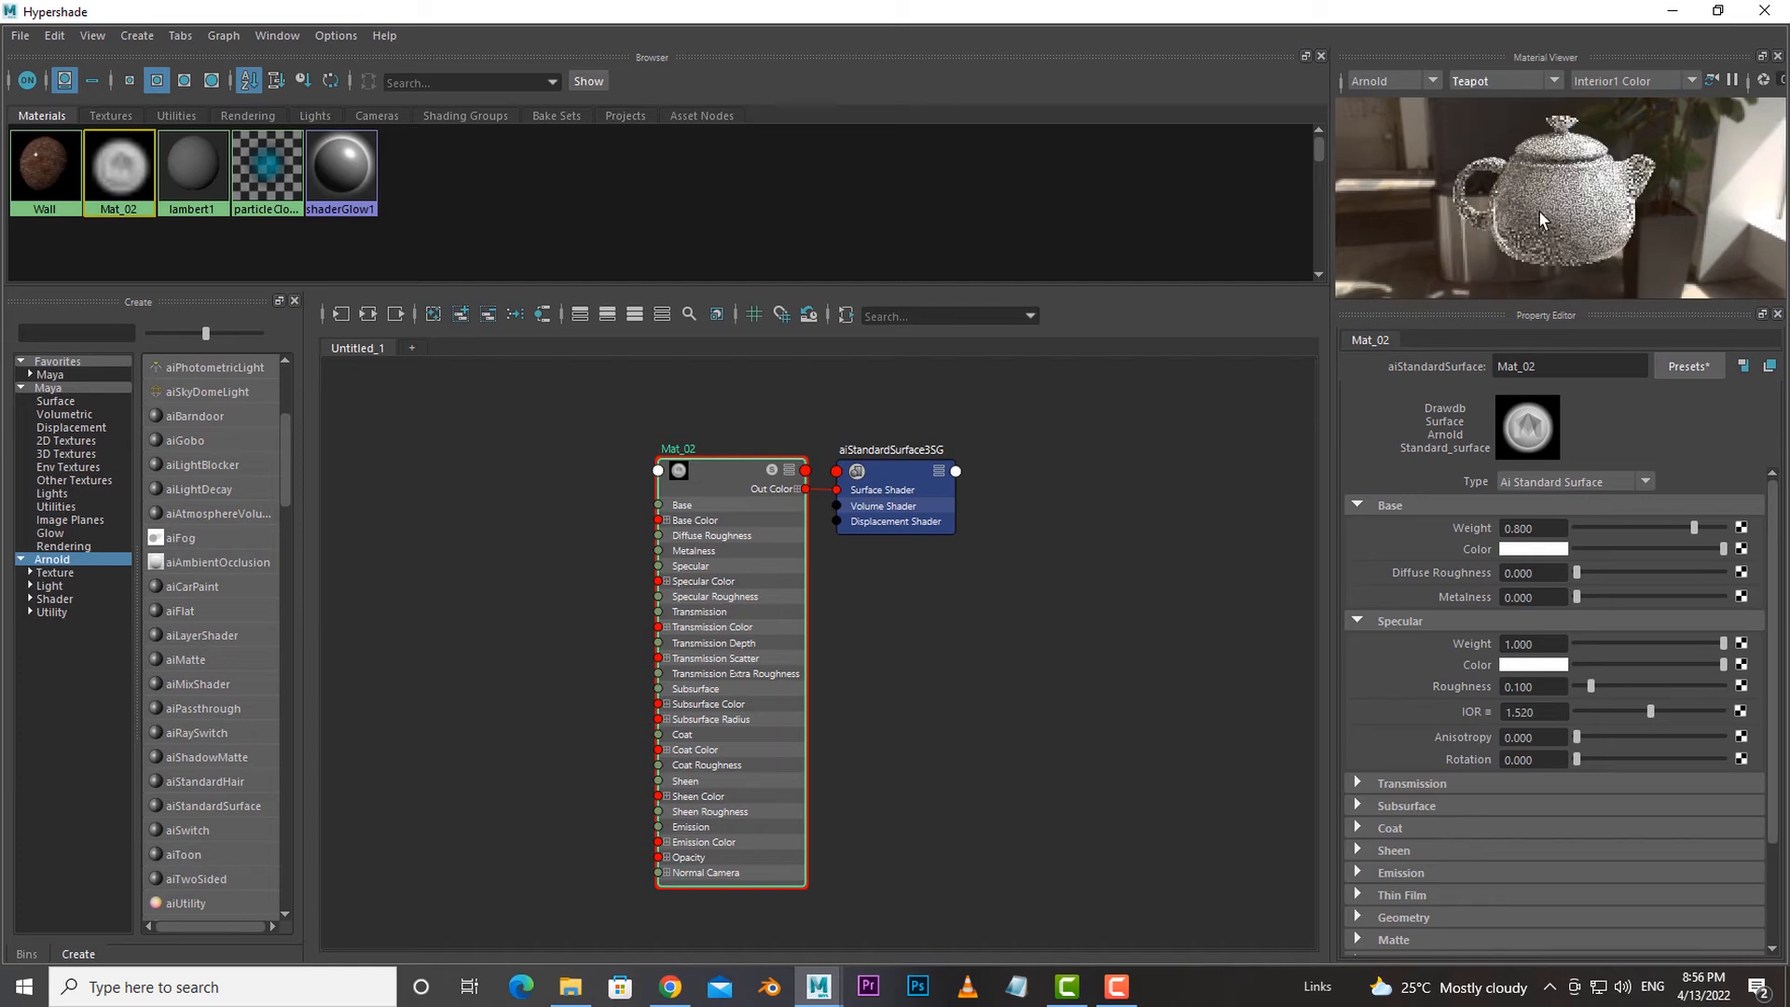
left_click(1492, 80)
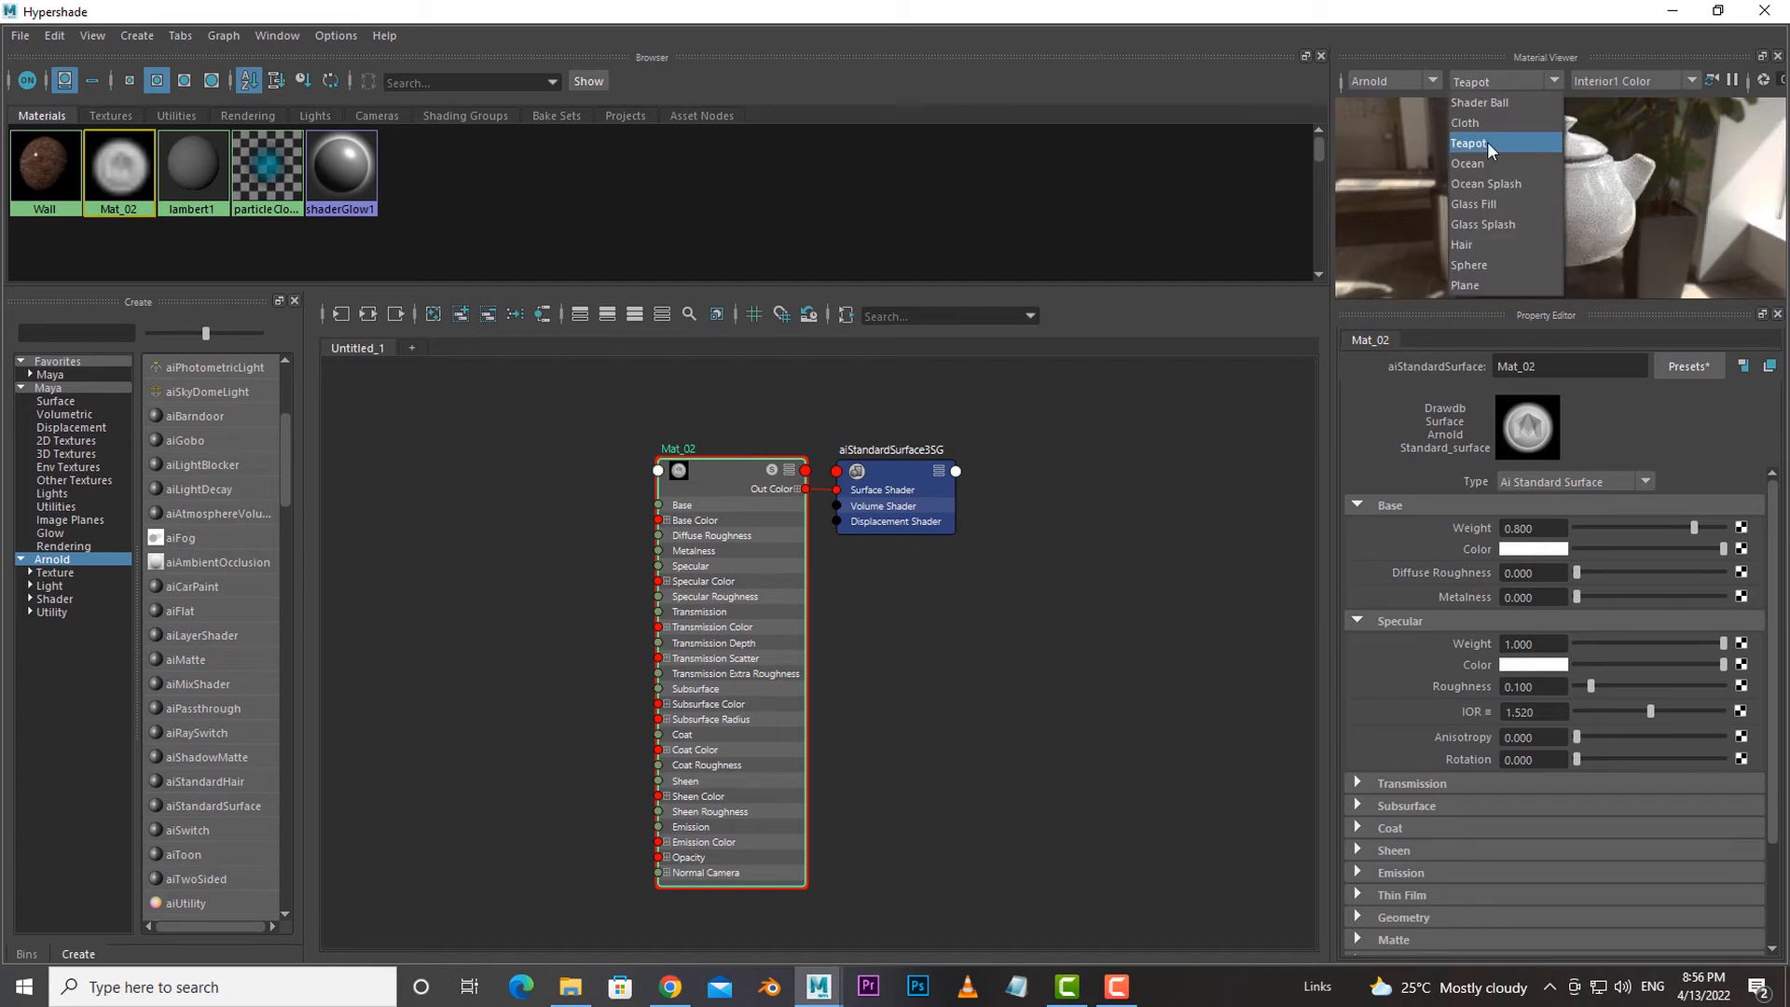
left_click(1484, 182)
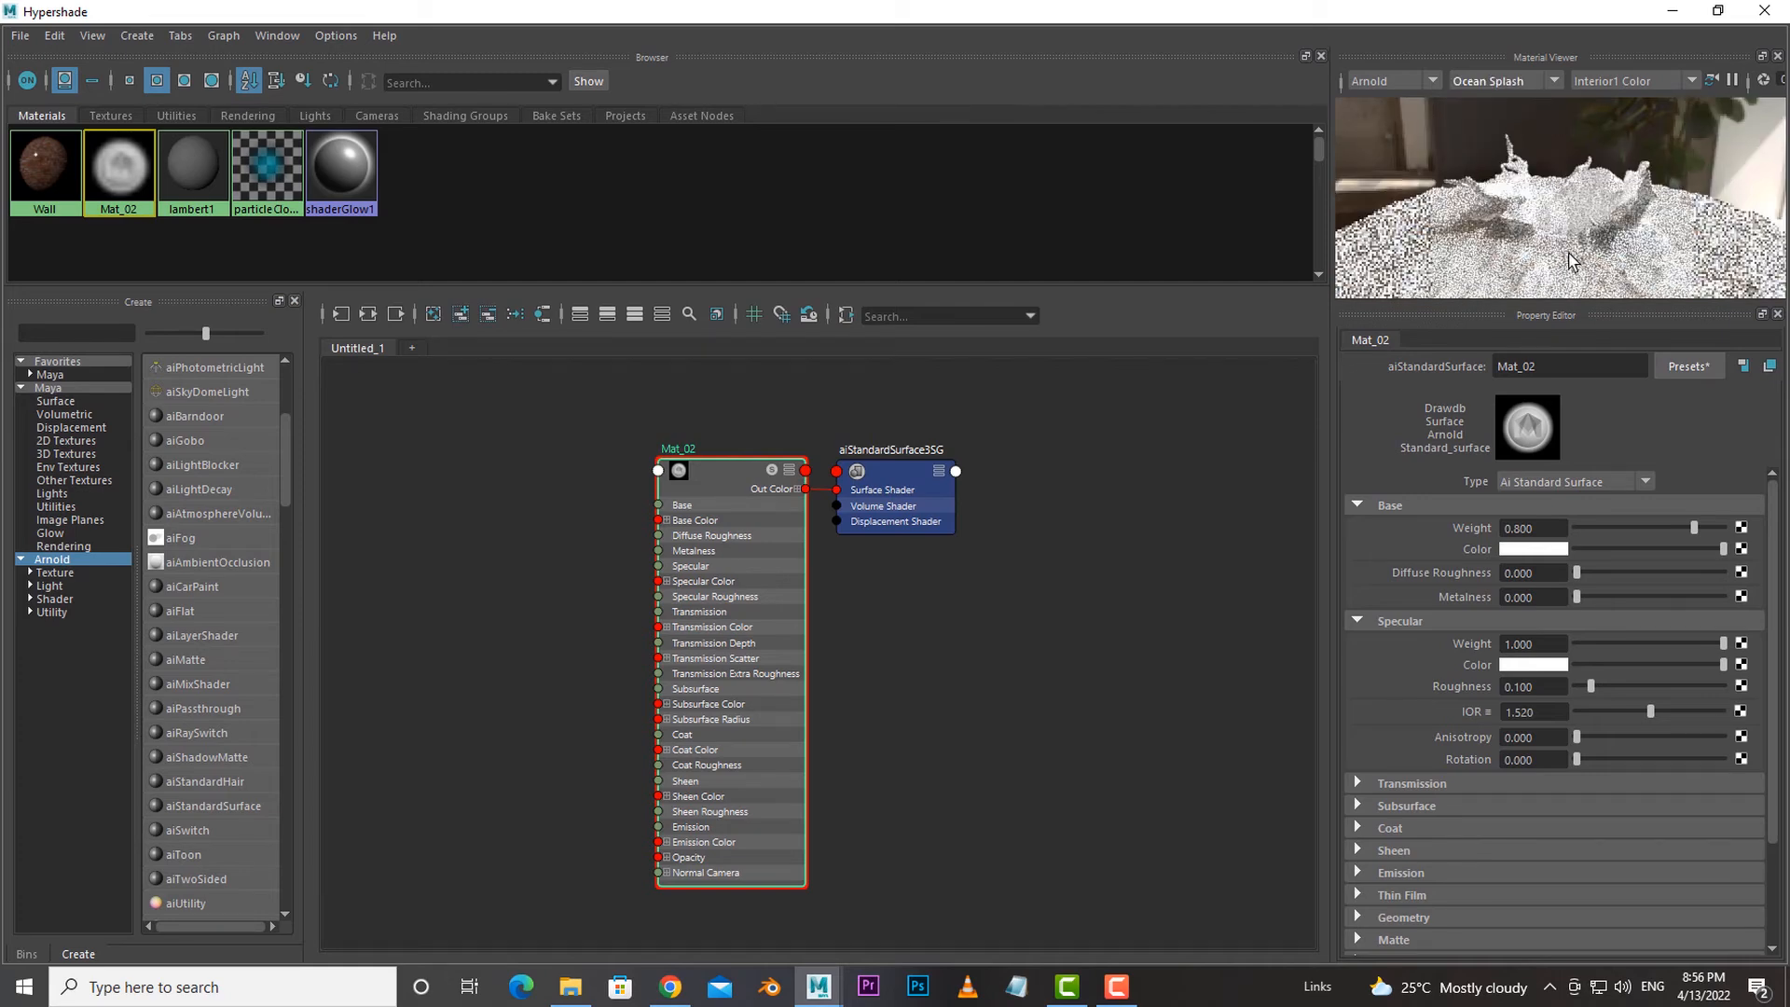
left_click(1501, 86)
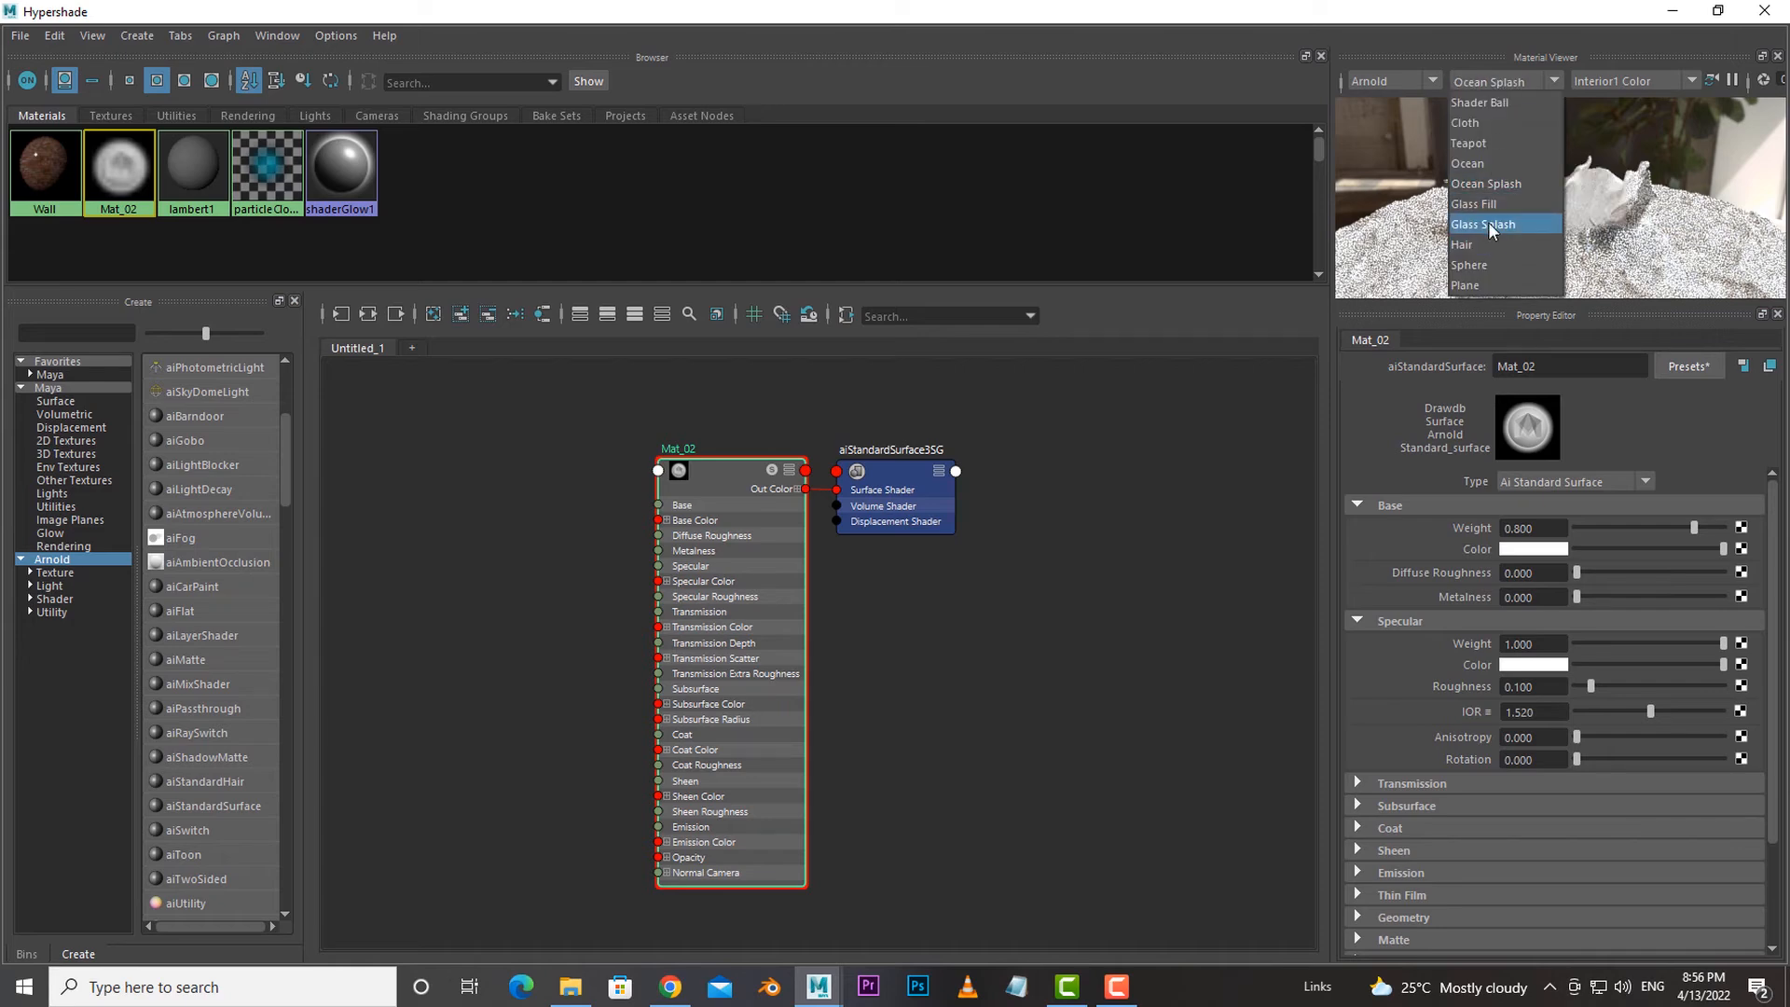
left_click(1573, 226)
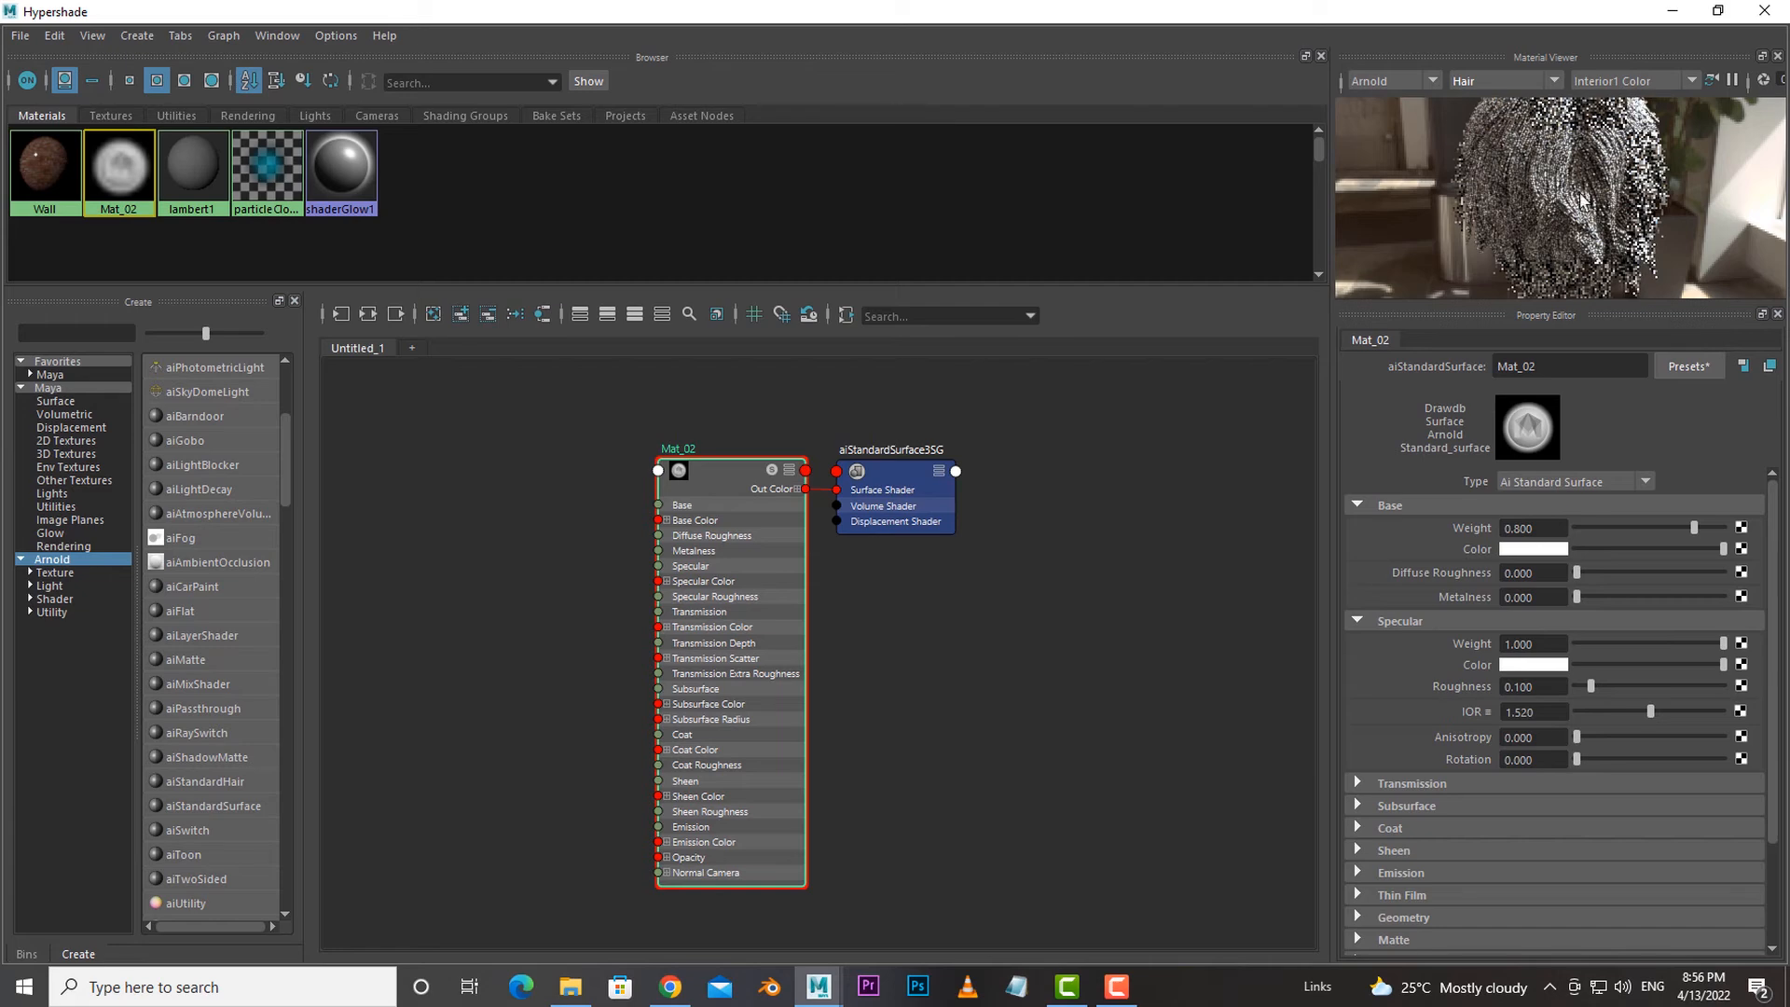
left_click(1501, 82)
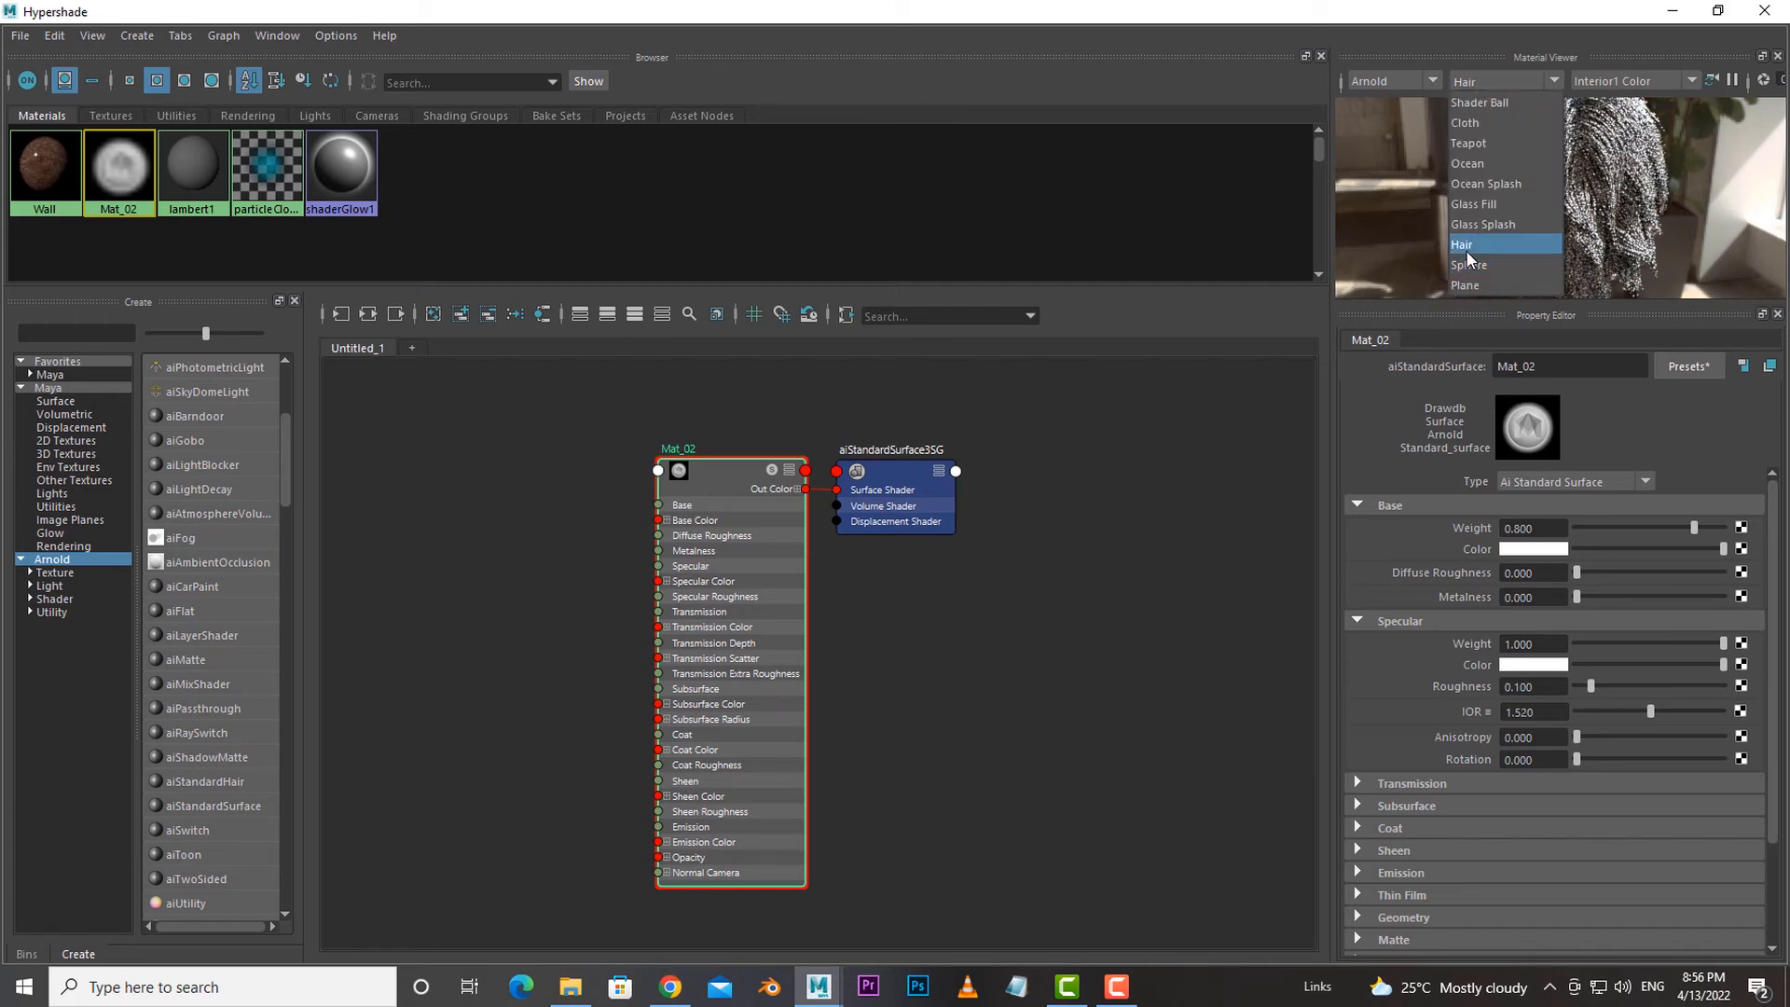
left_click(1480, 164)
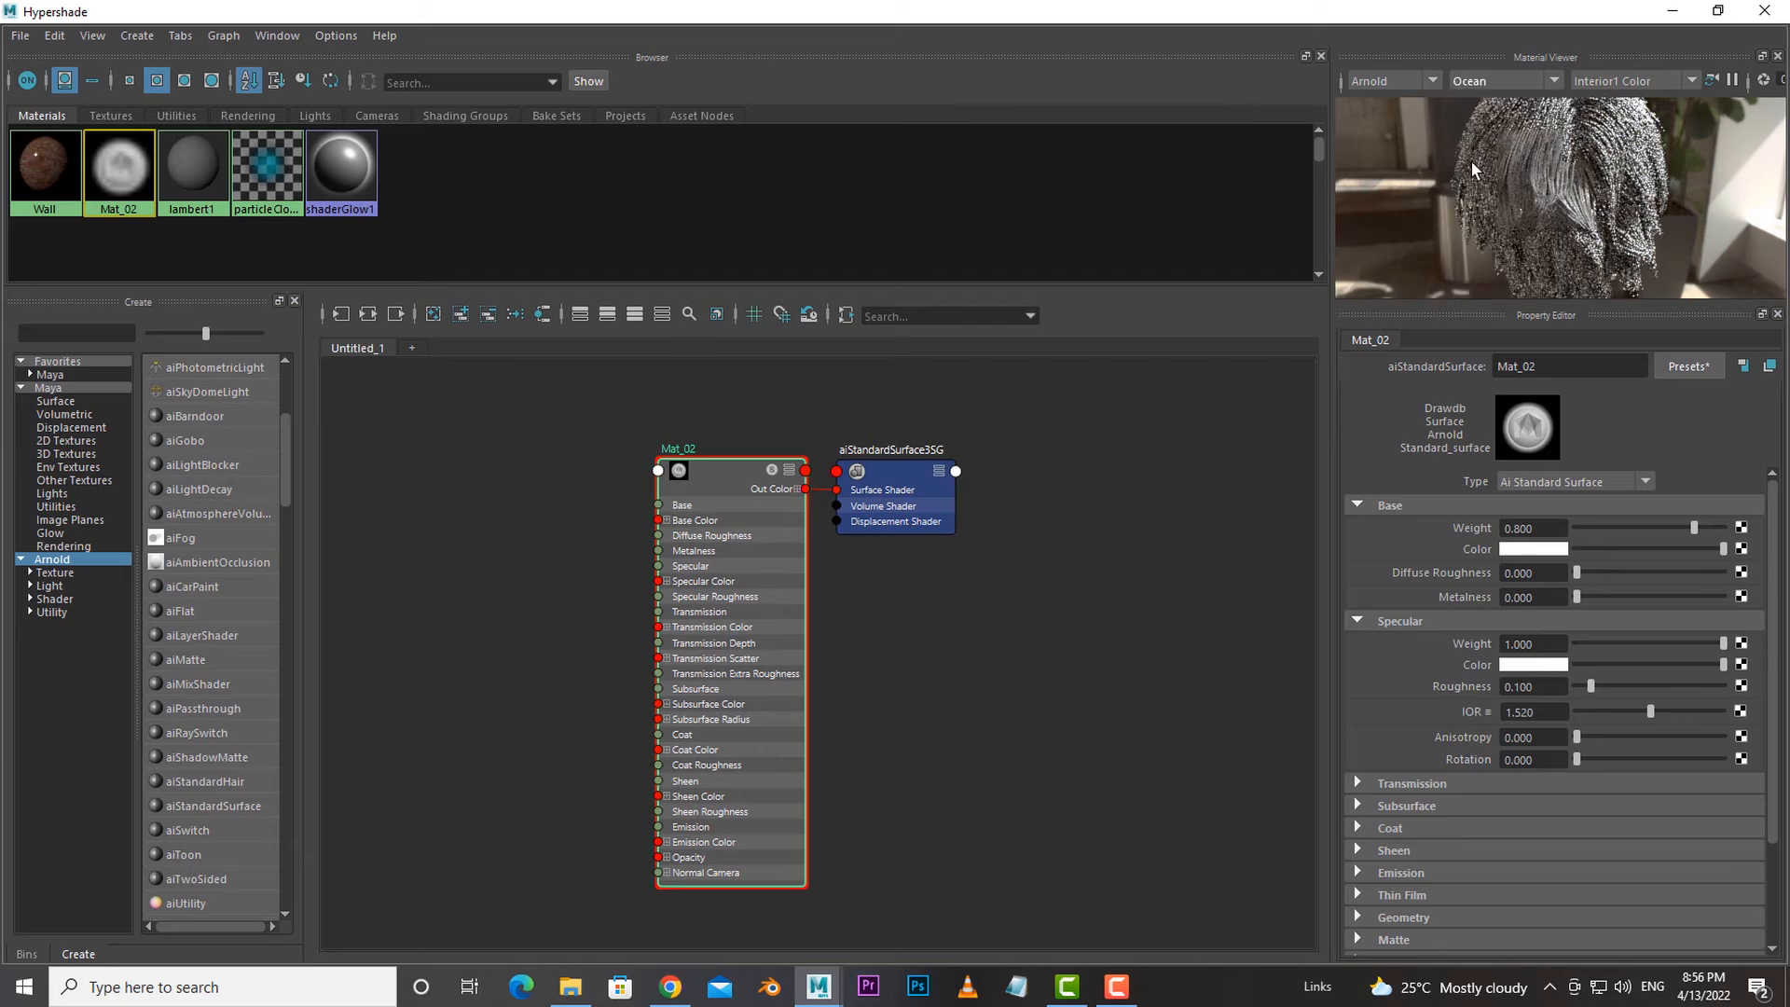
left_click(1497, 81)
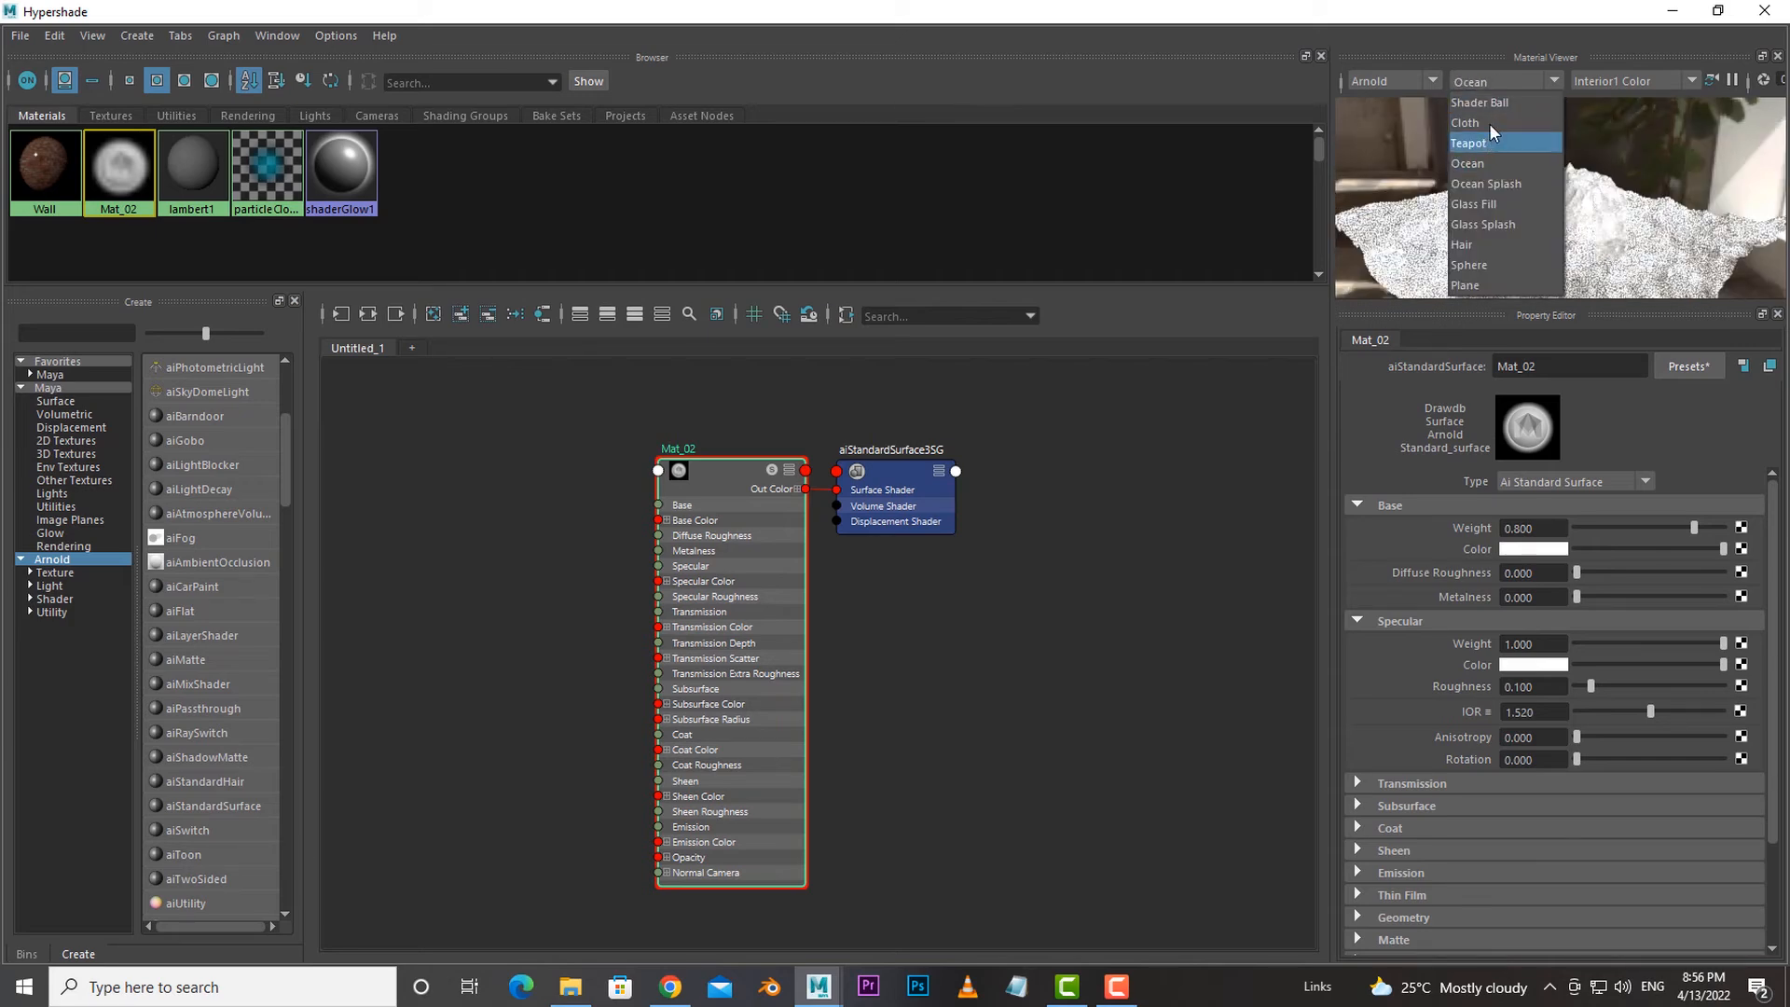
left_click(1490, 100)
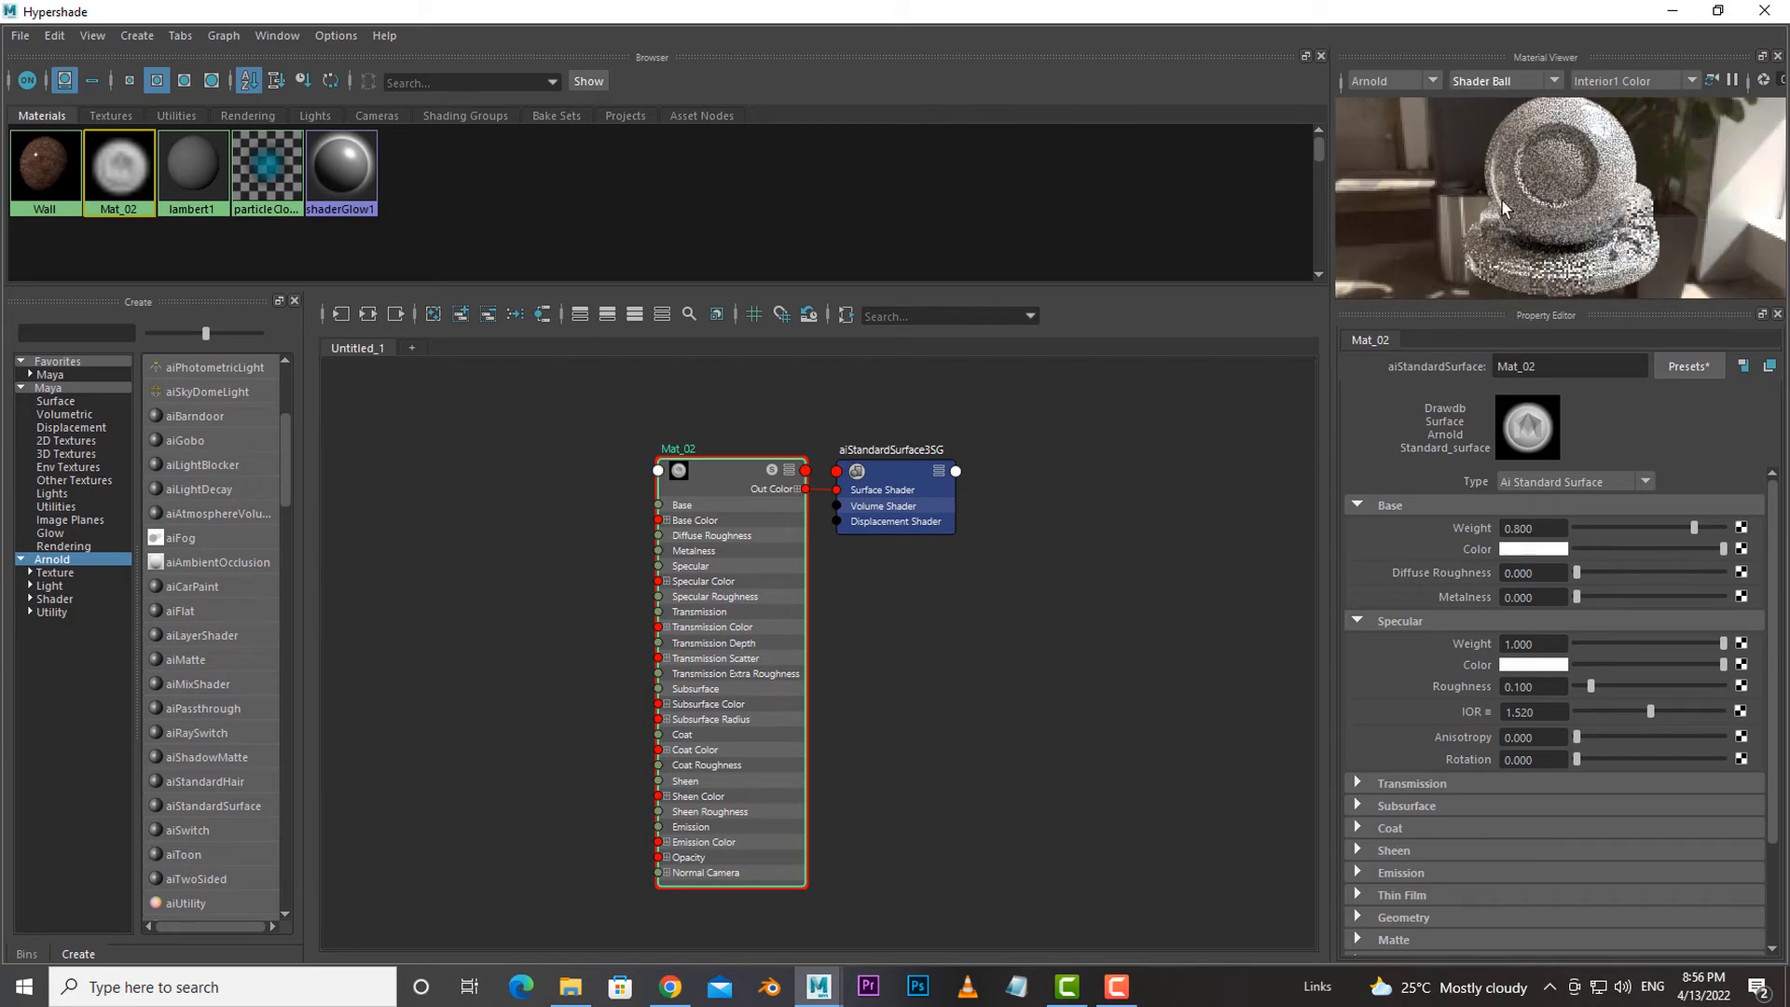
Keep Arnold as the preview renderer, try the Interior2 Color environment, and return to Interior1 Color.
left_click(1391, 82)
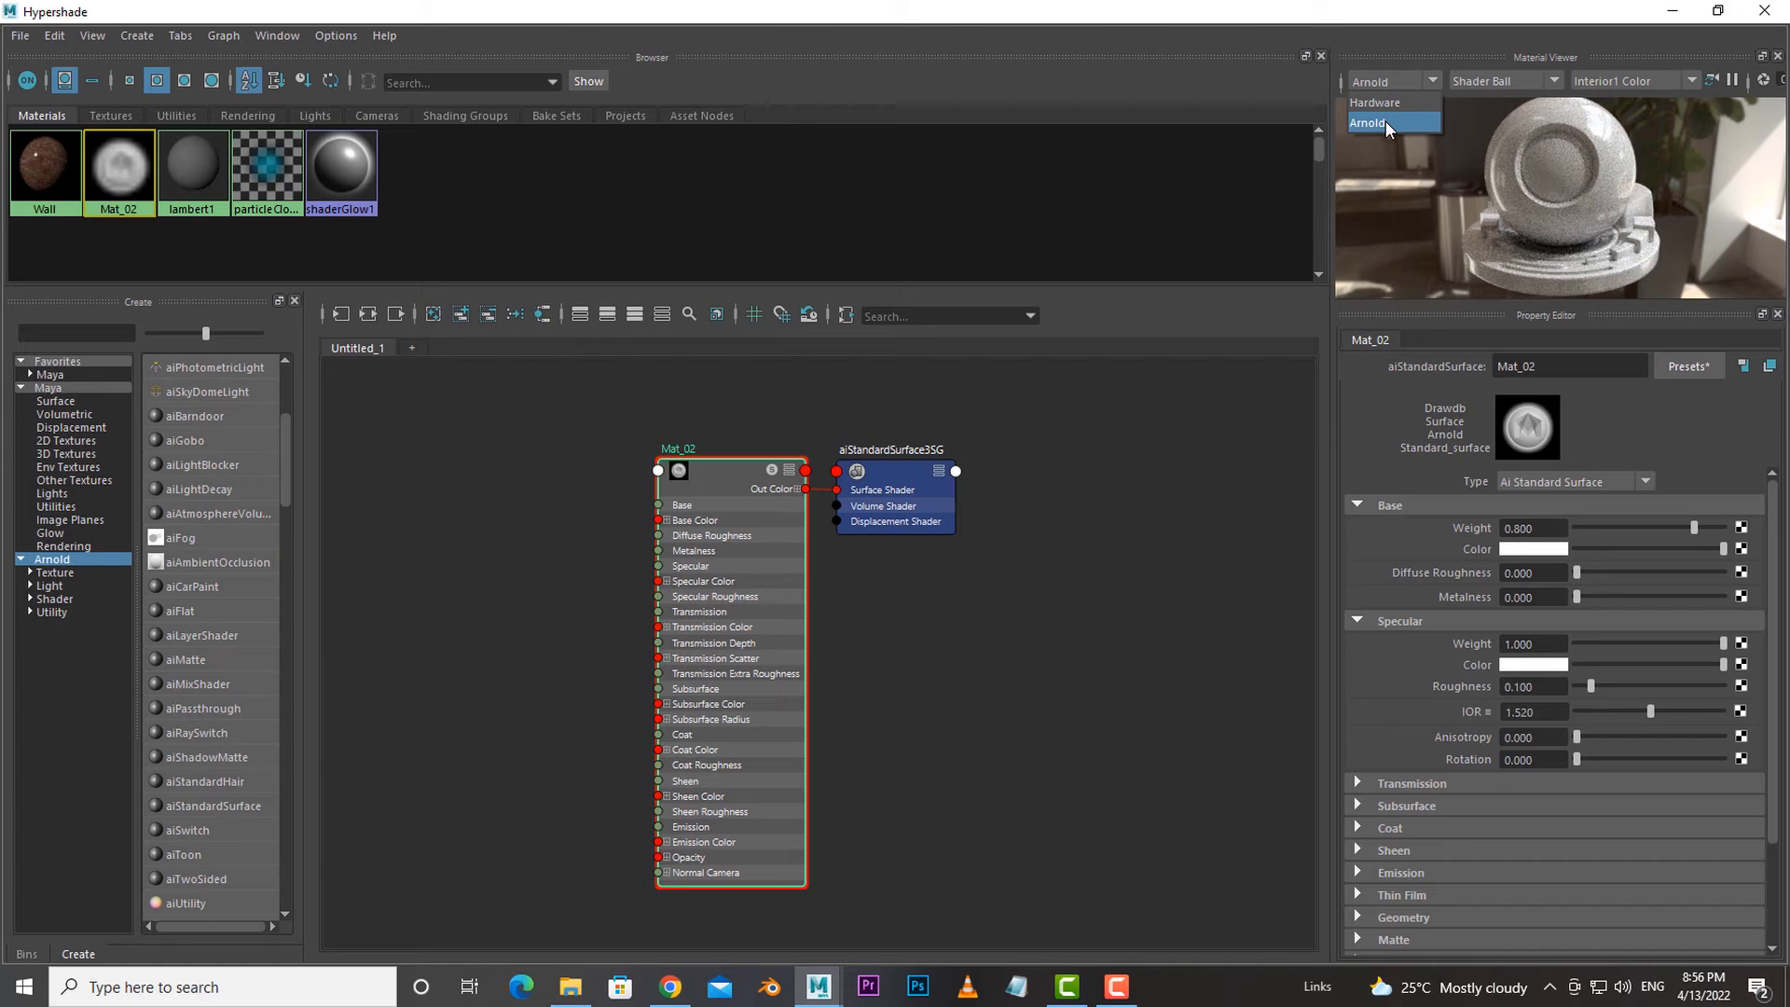
left_click(1385, 122)
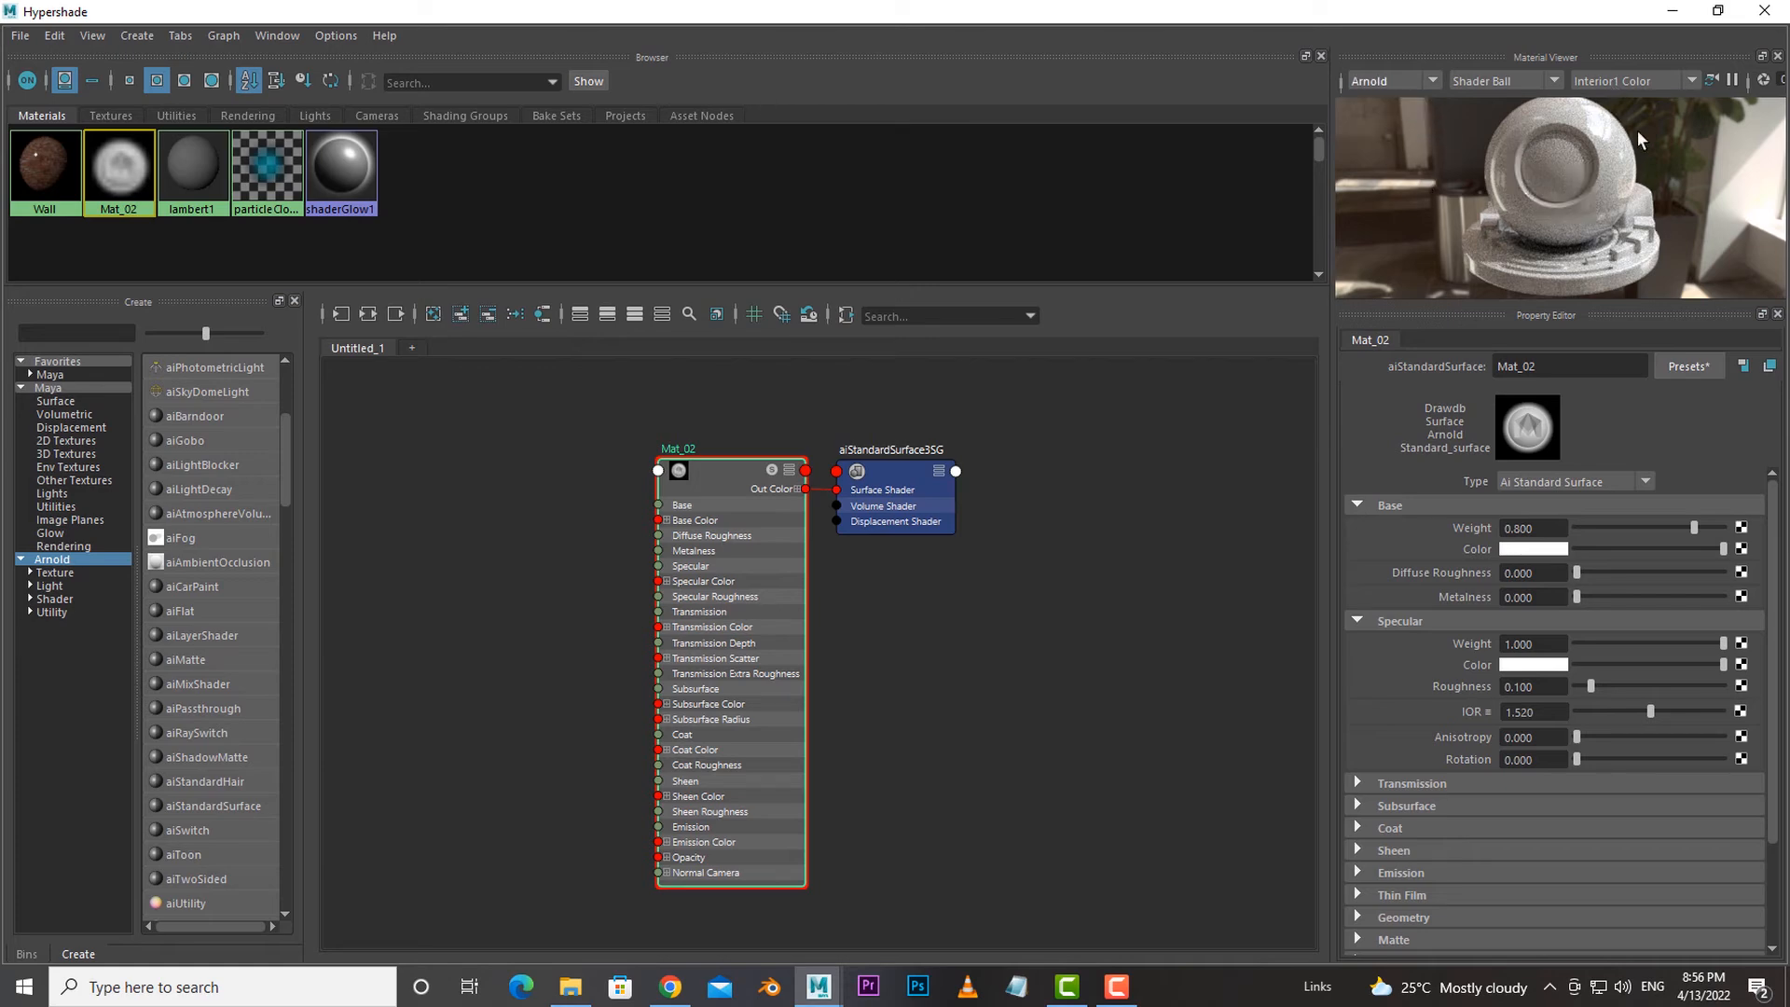
left_click(1626, 80)
left_click(1630, 168)
left_click(1648, 81)
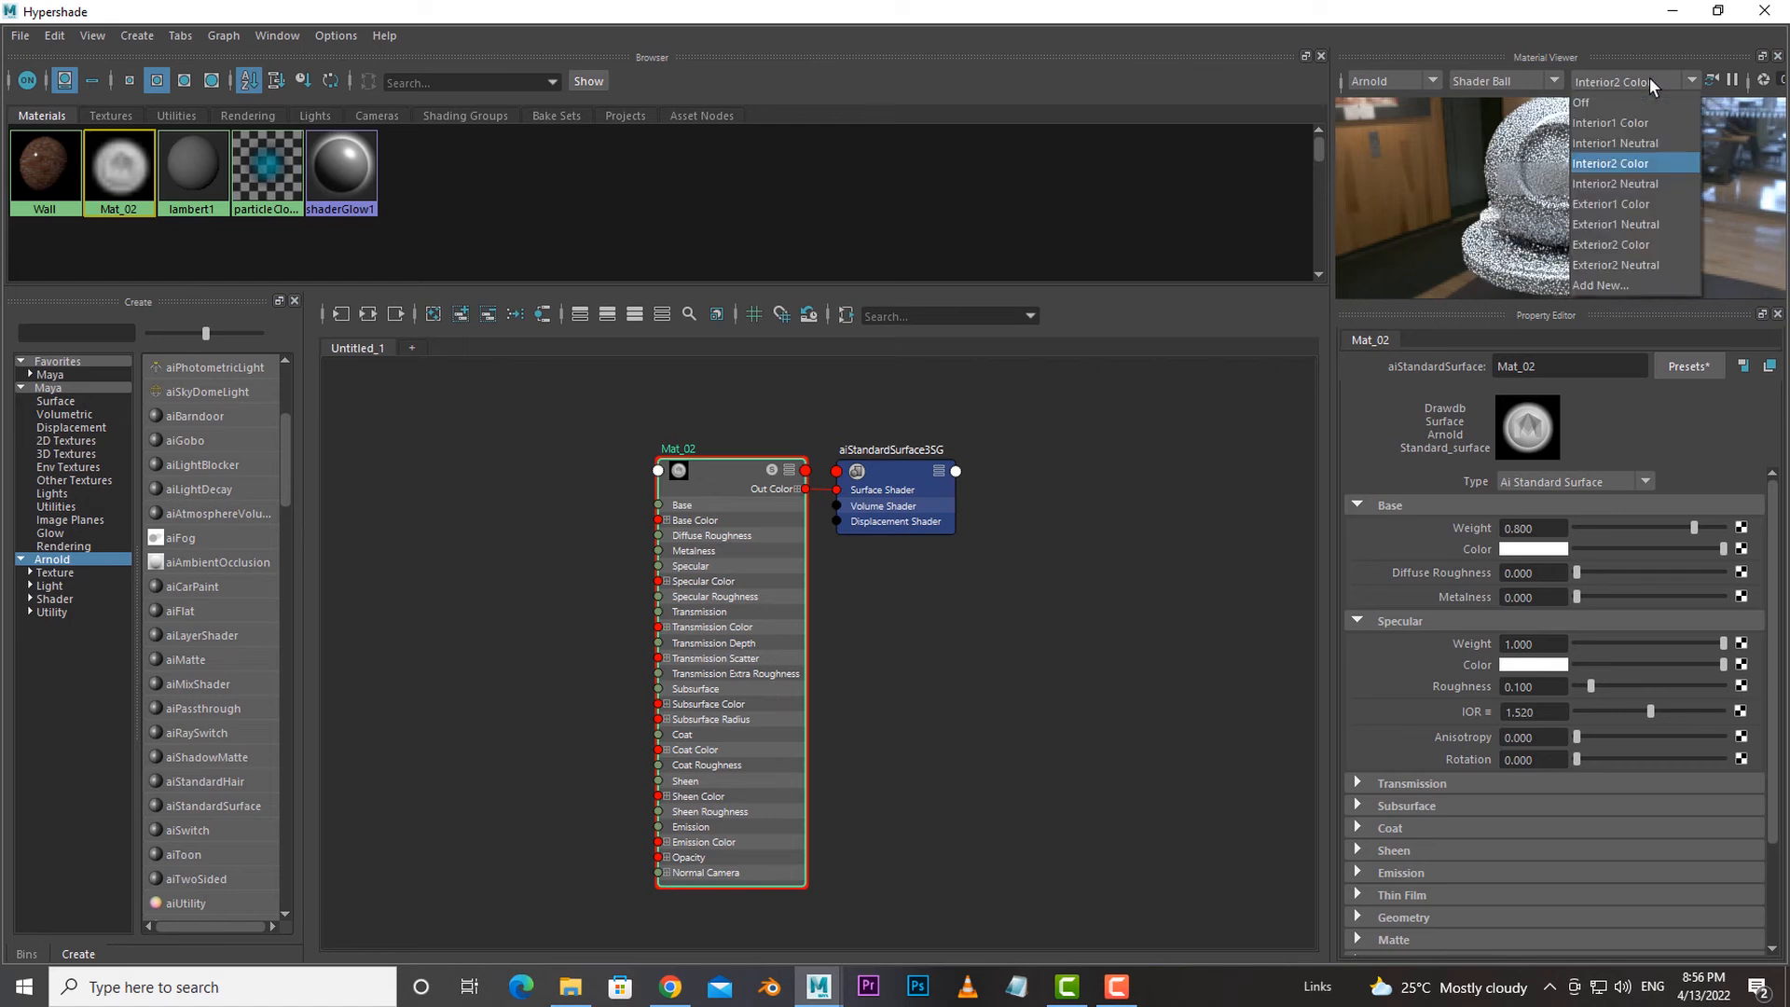
left_click(1625, 122)
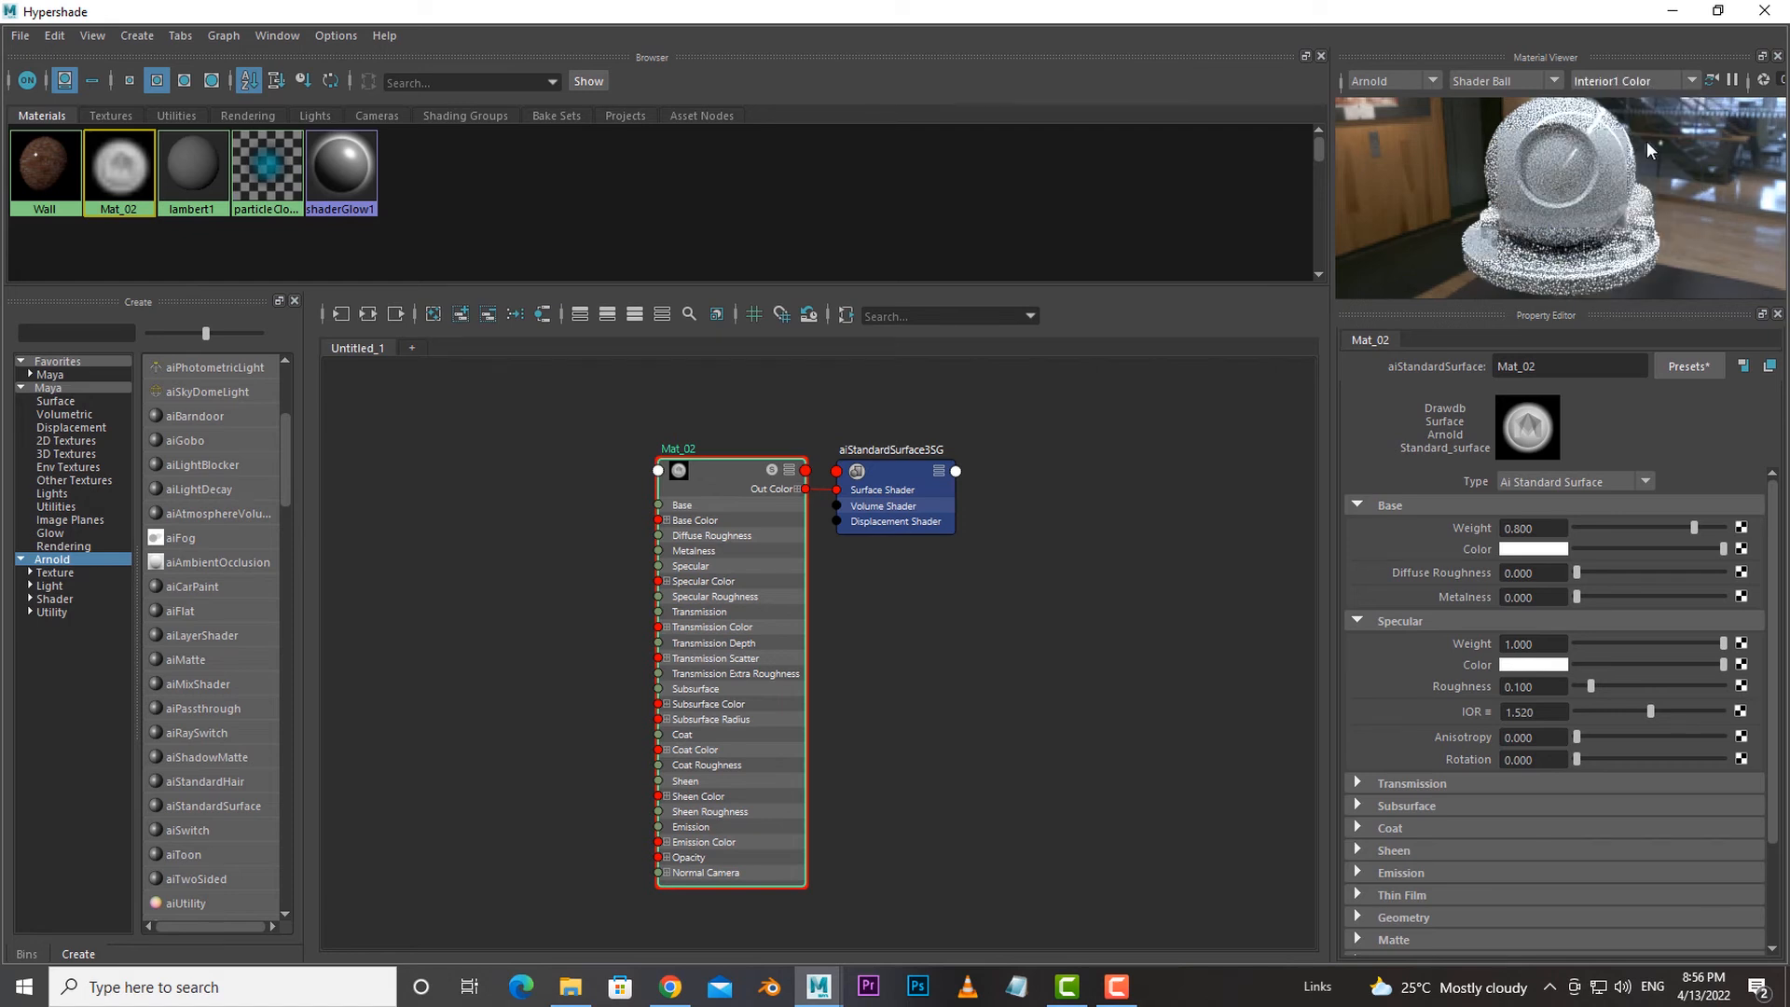
Add a Bulge 2D texture to the graph and place it with its placement node ahead of Mat_02.
key("f")
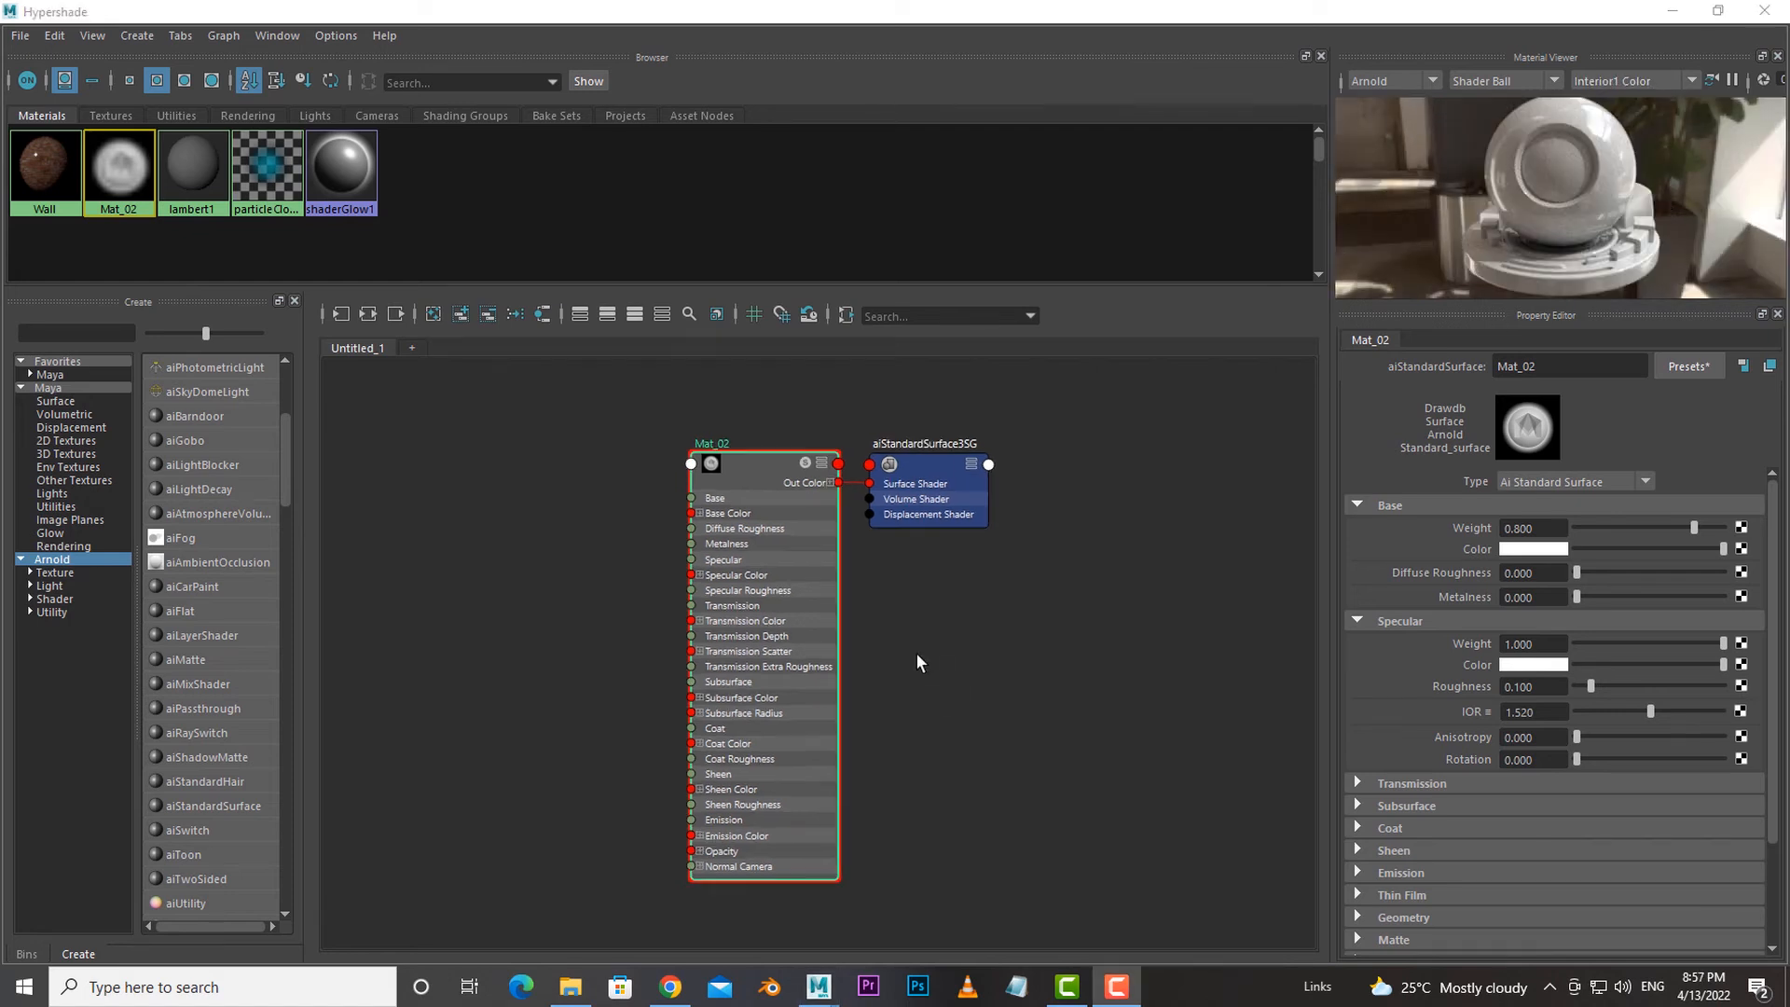
scroll(1100, 691, "down", 2)
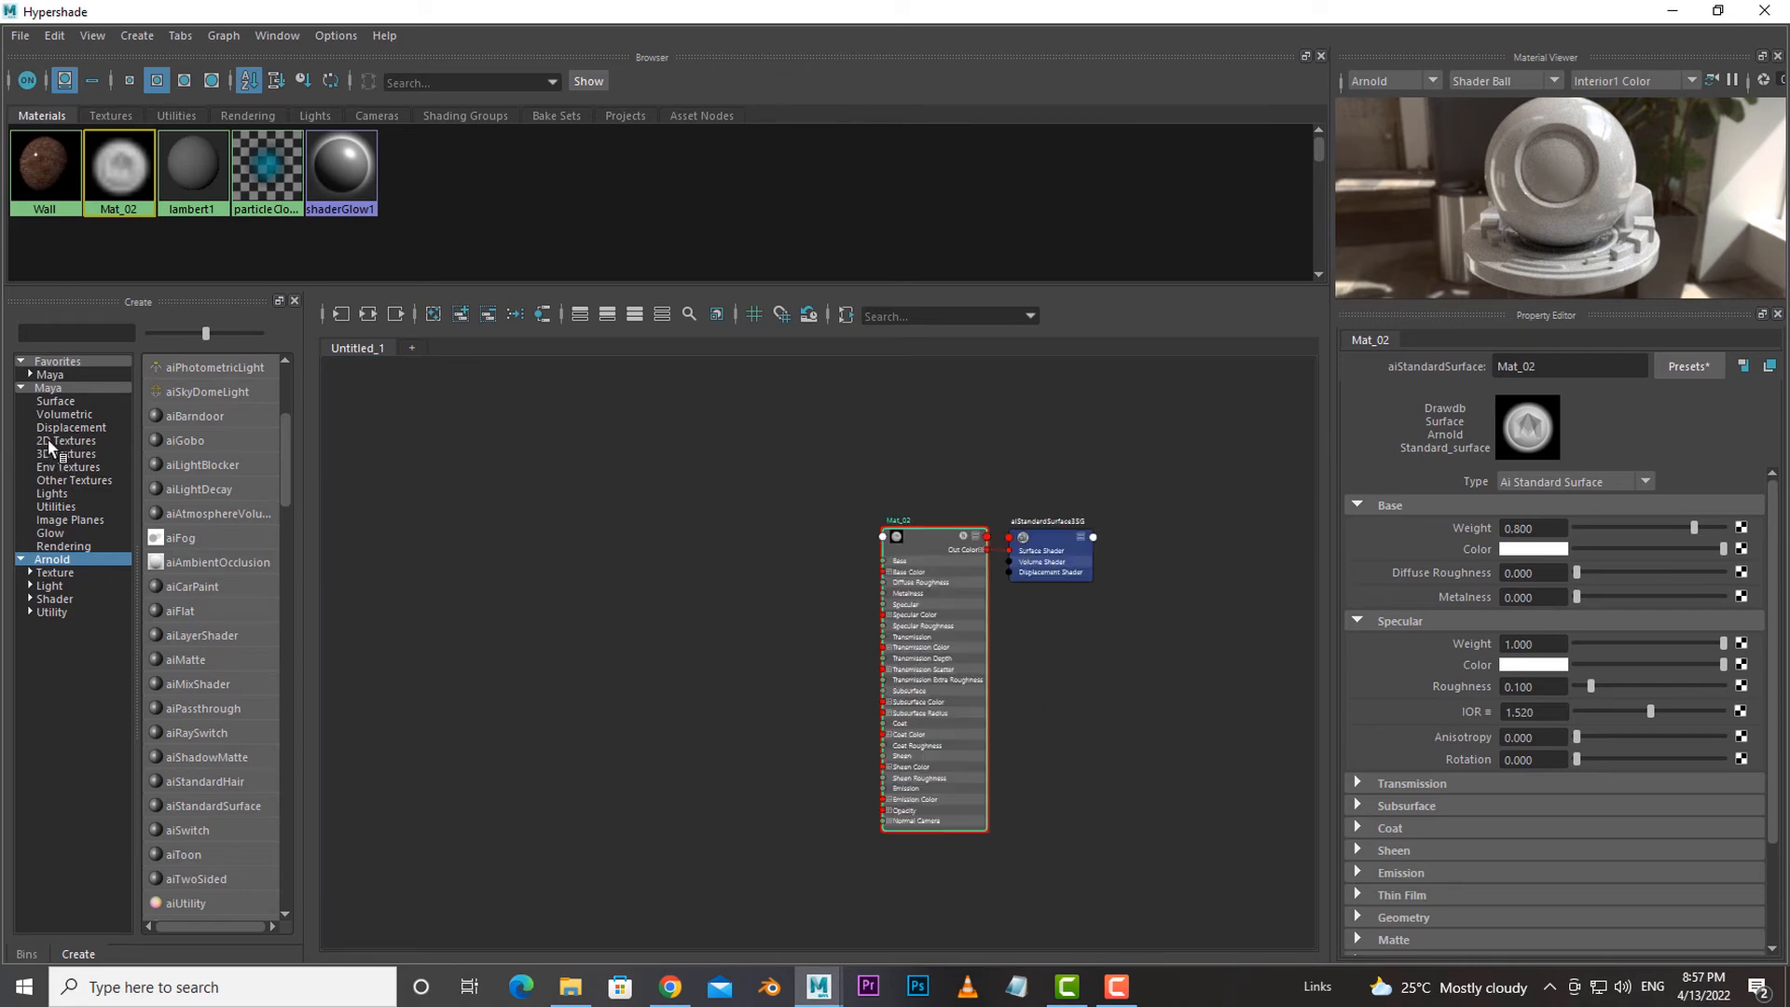
left_click(75, 440)
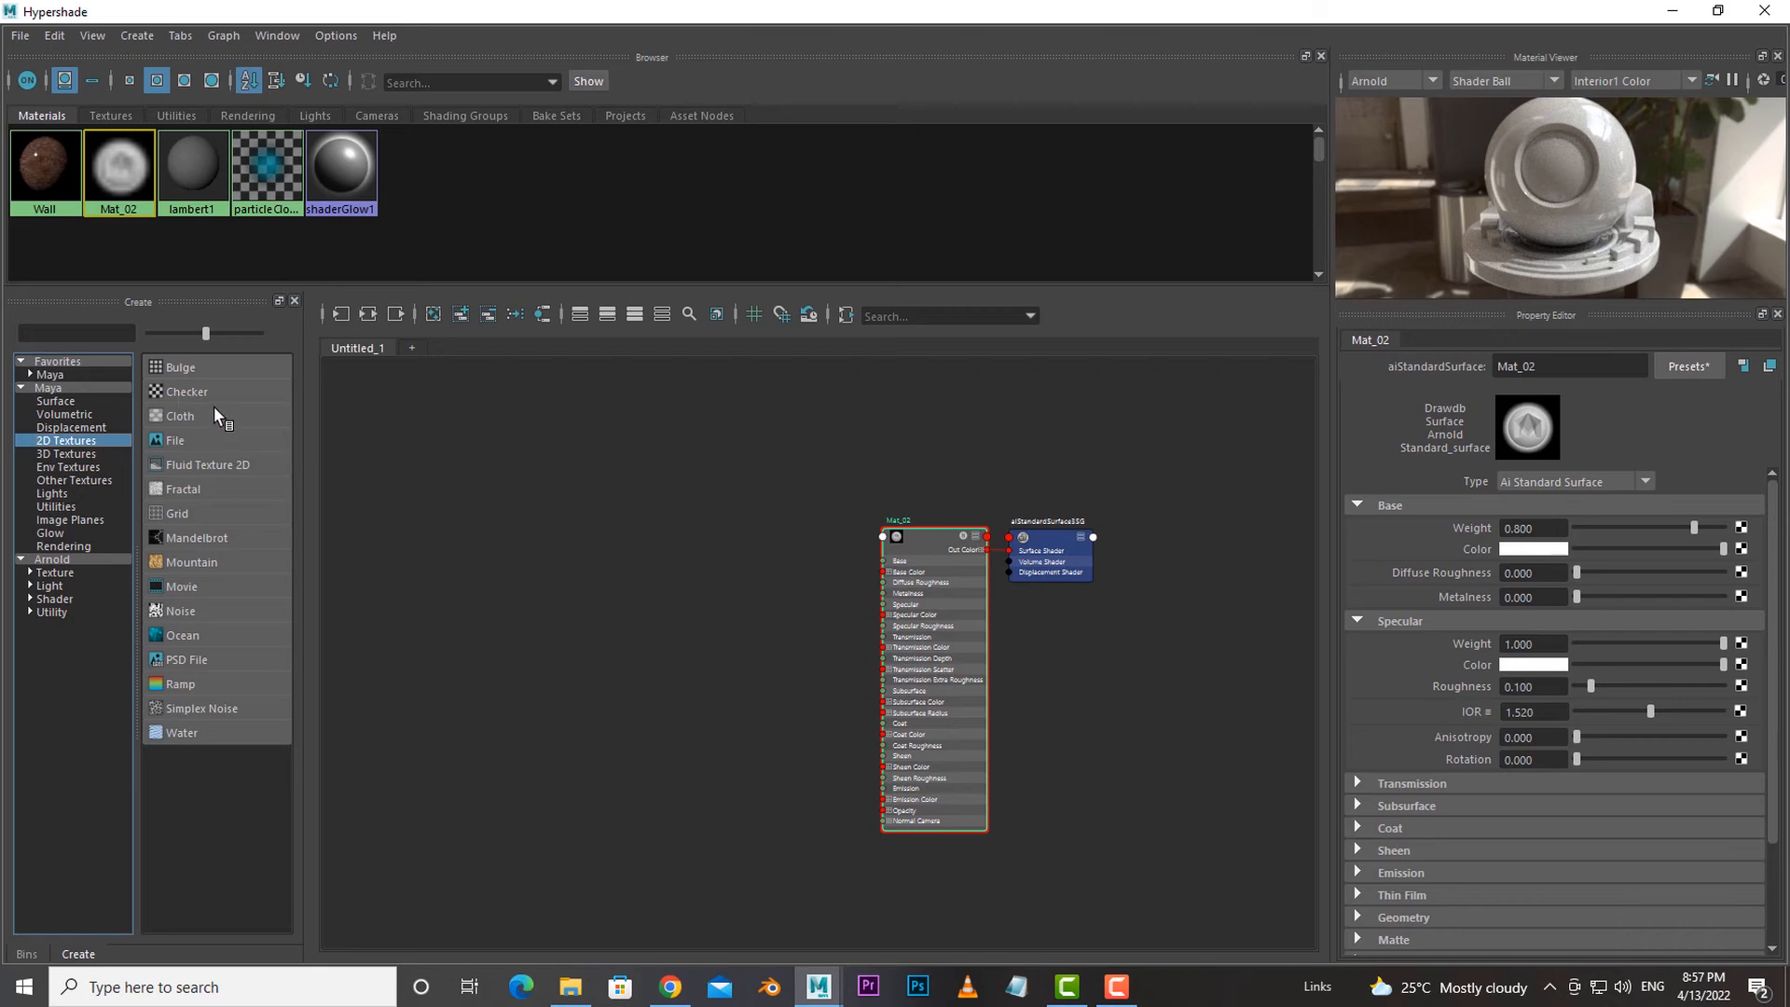
key("f")
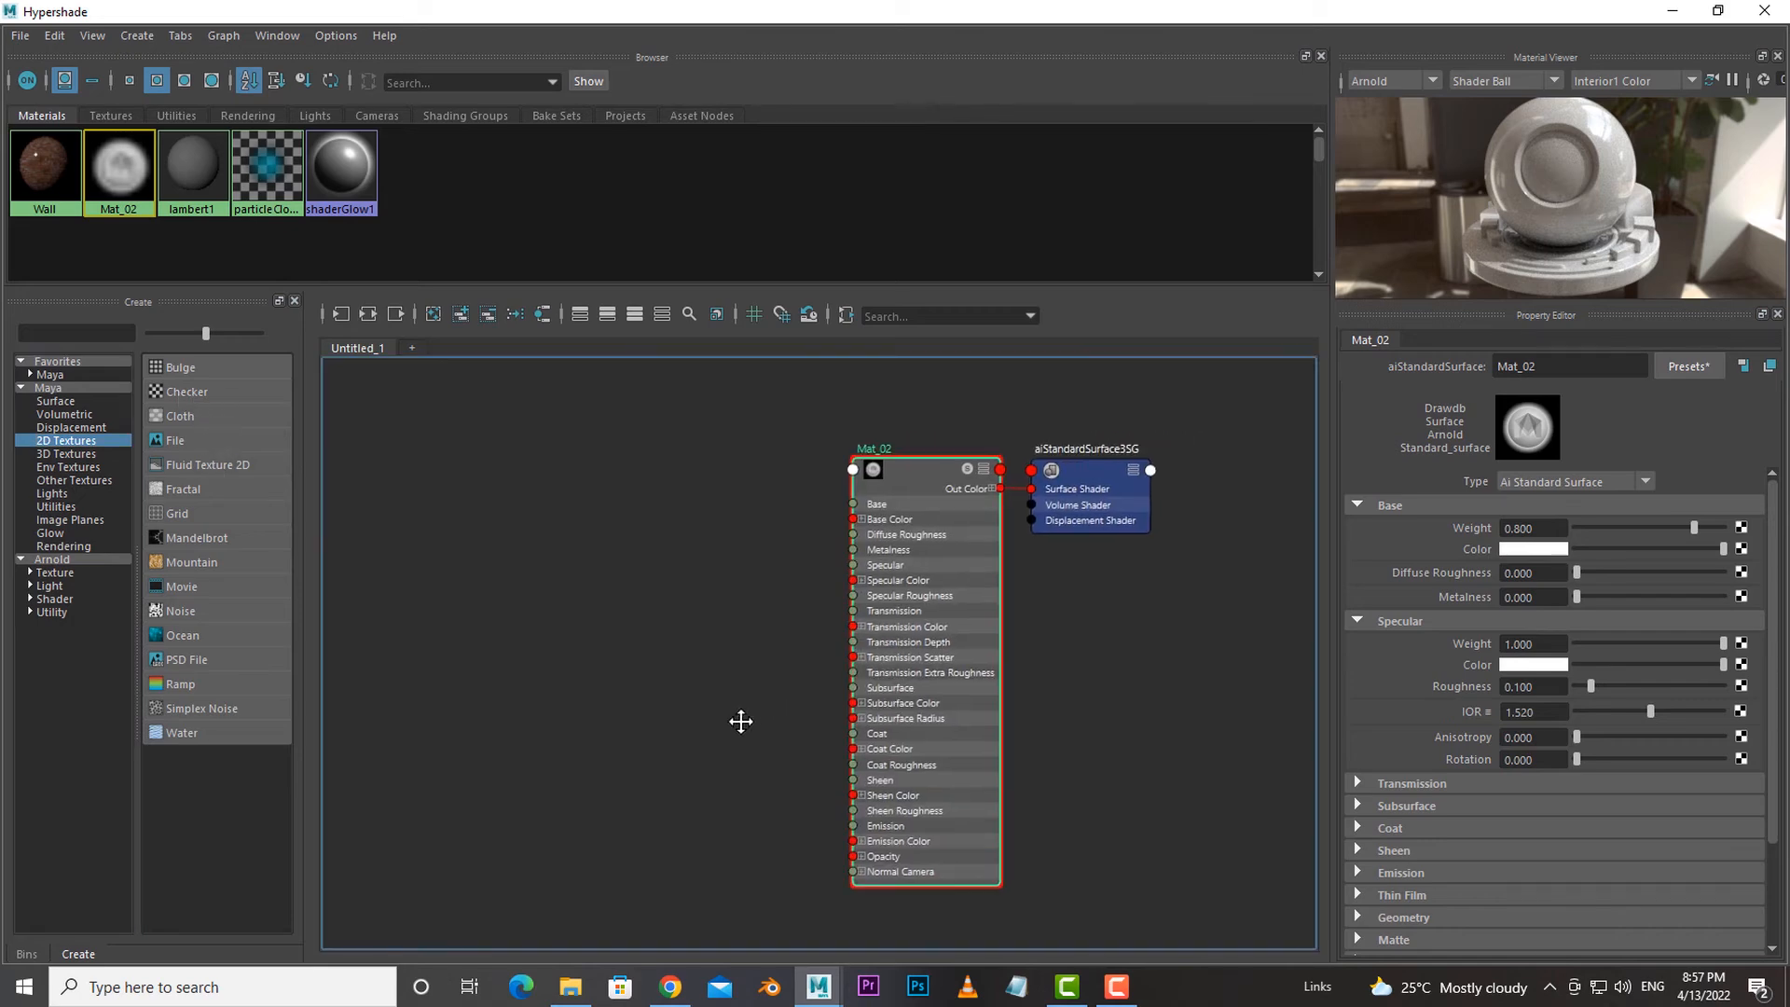
left_click(181, 367)
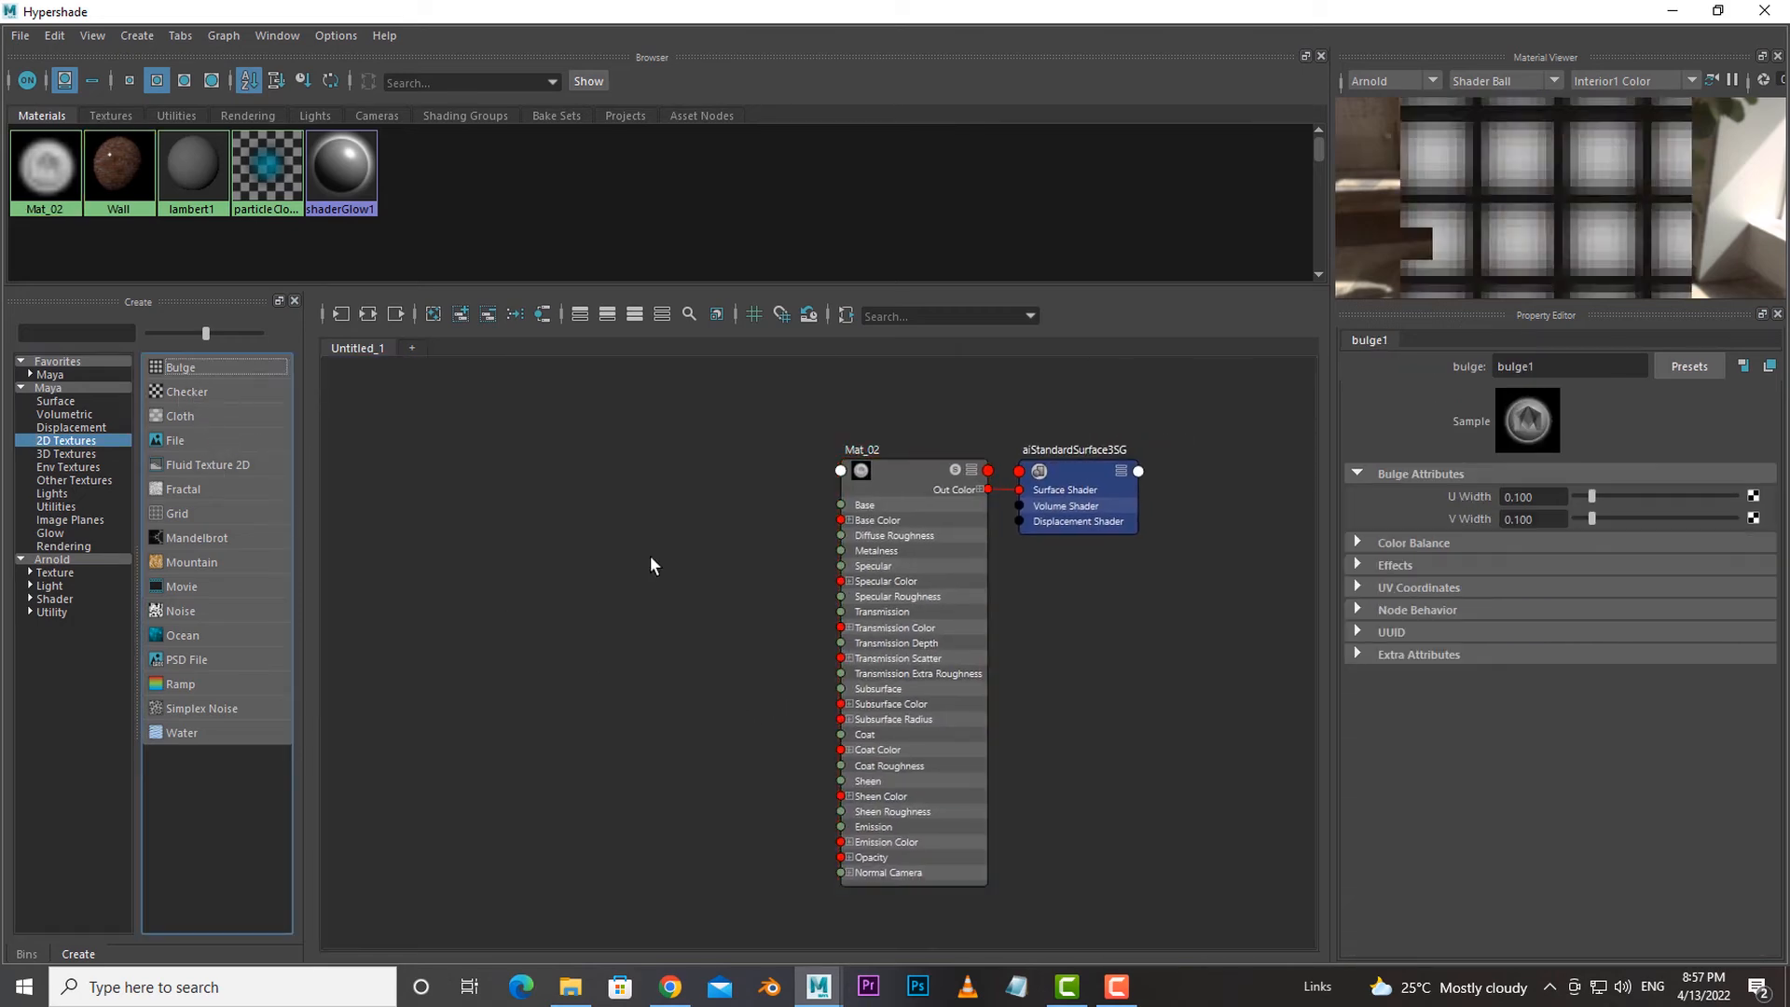
key("a")
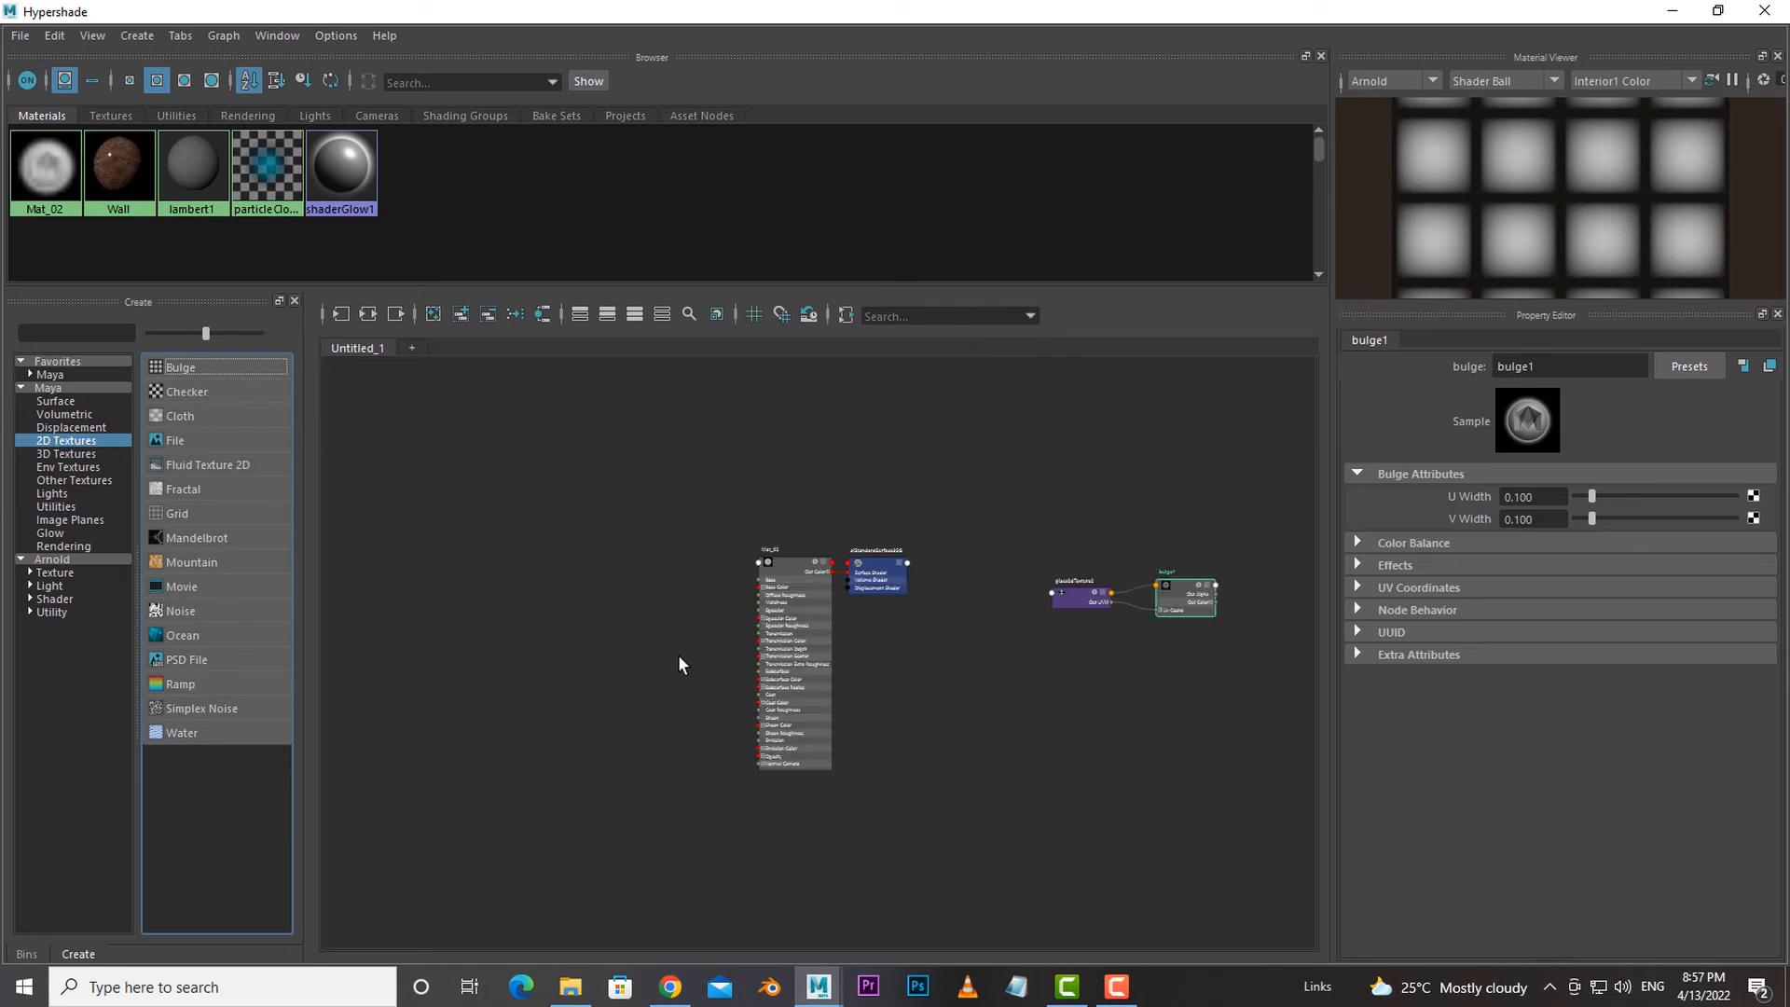
left_click_drag(1199, 550, 545, 578)
key("a")
left_click(640, 647)
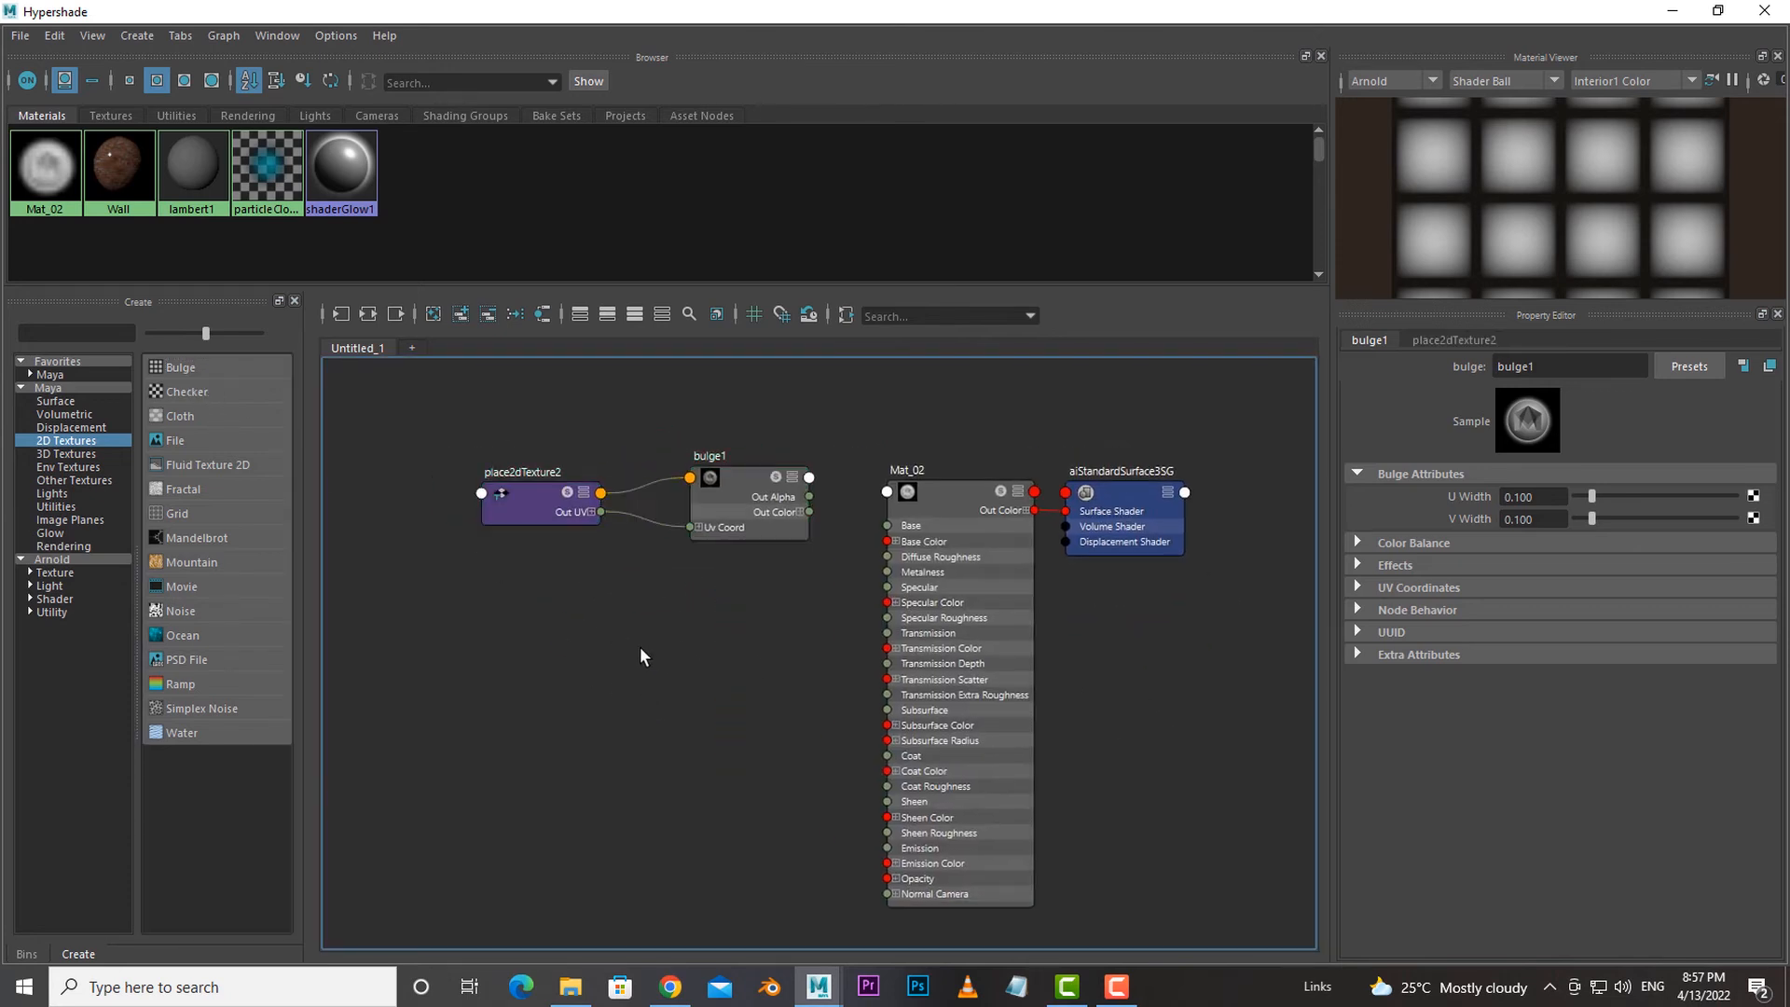
Add a Grid 2D texture to the graph and place it with its placement node below the Bulge nodes.
scroll(641, 652, "down", 3)
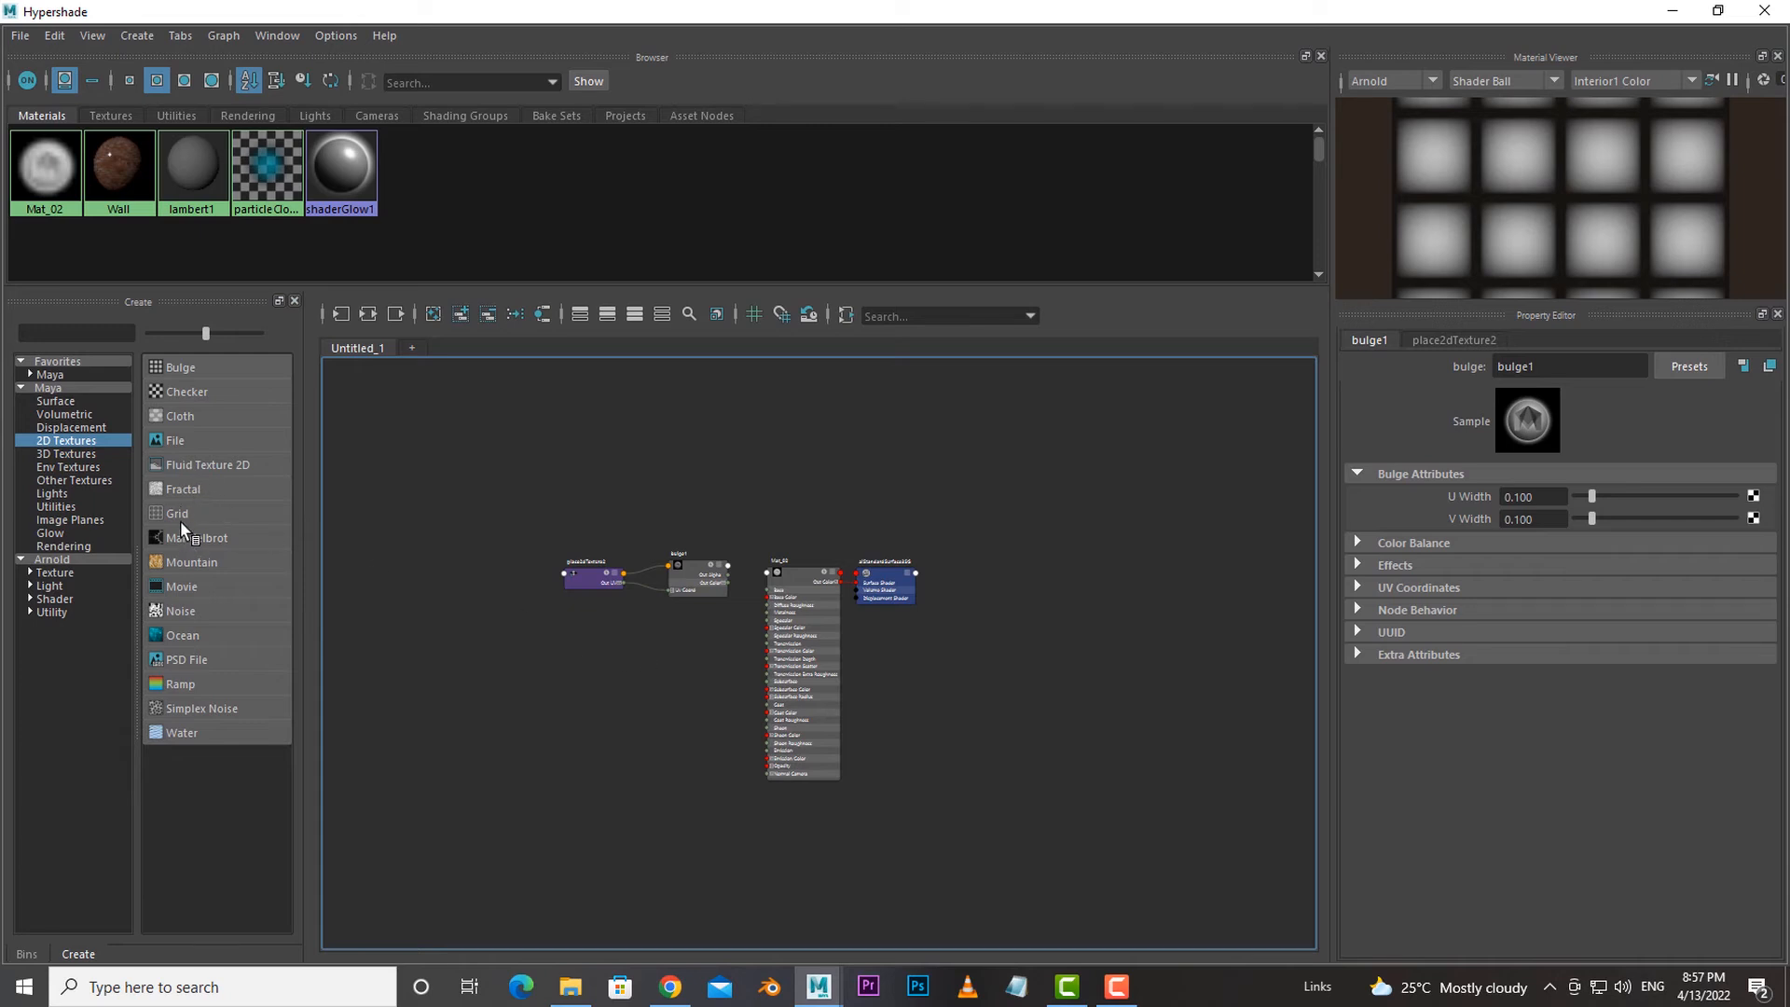
left_click_drag(181, 520, 1165, 653)
left_click_drag(1021, 580, 679, 652)
key("a")
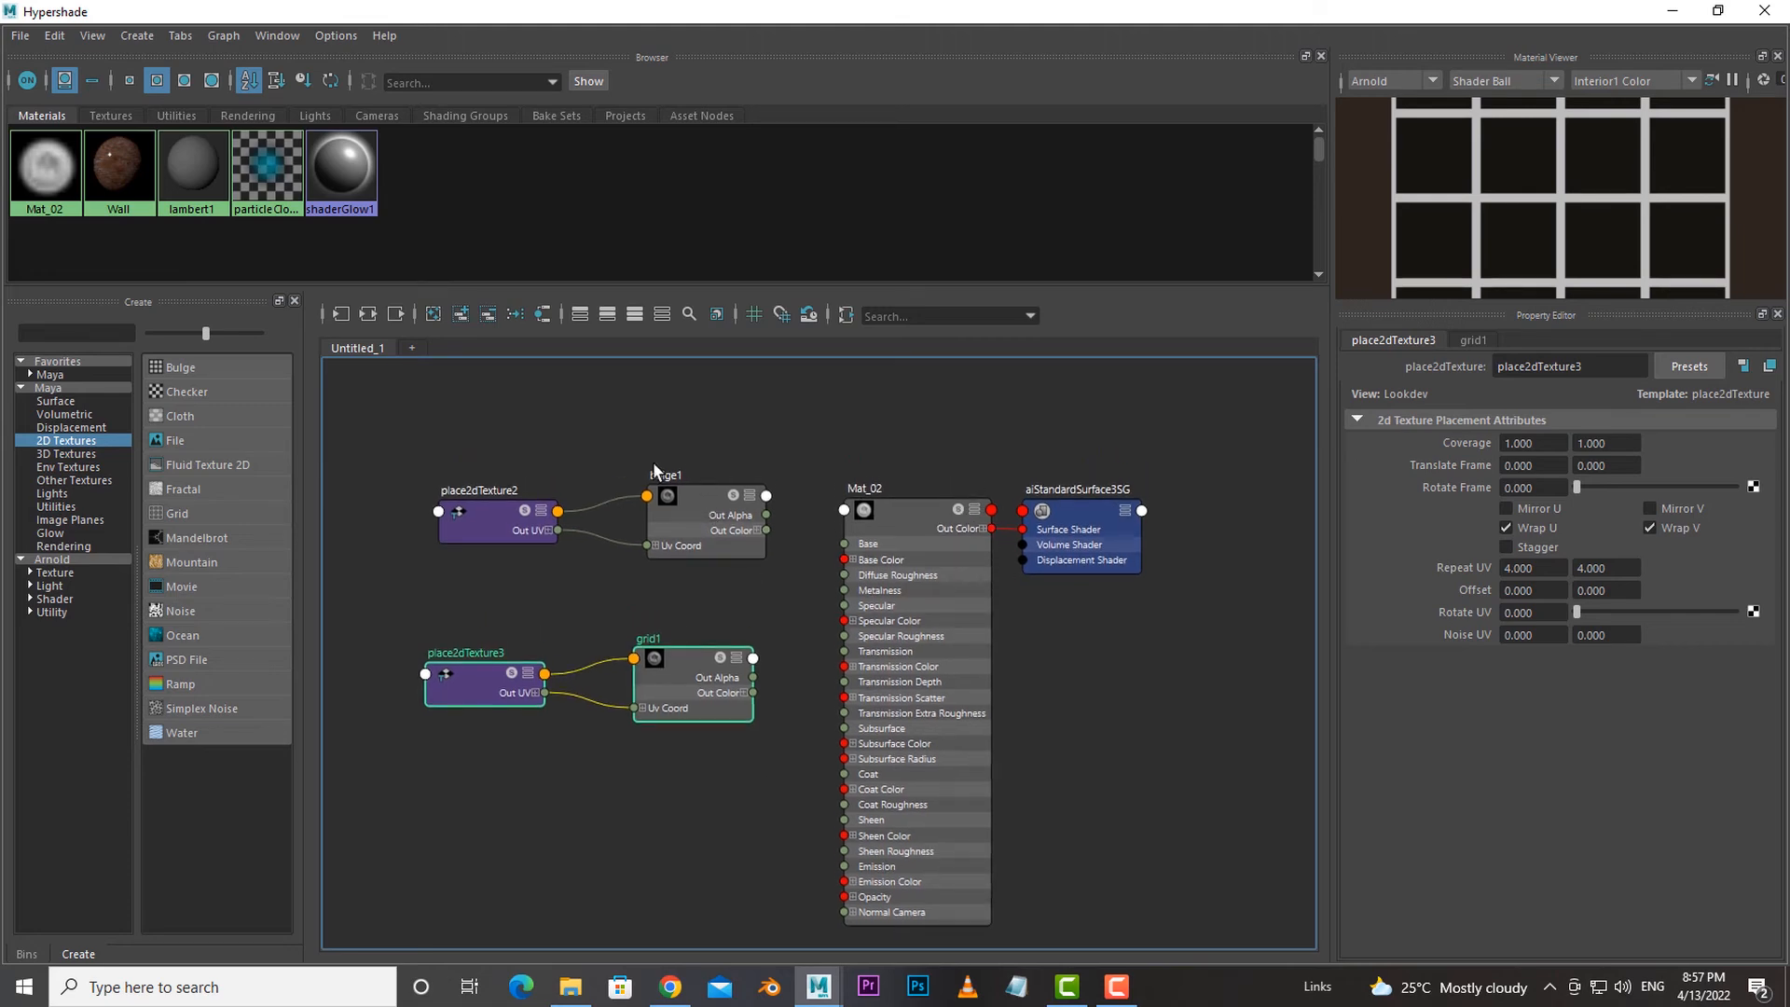
scroll(778, 612, "down", 2)
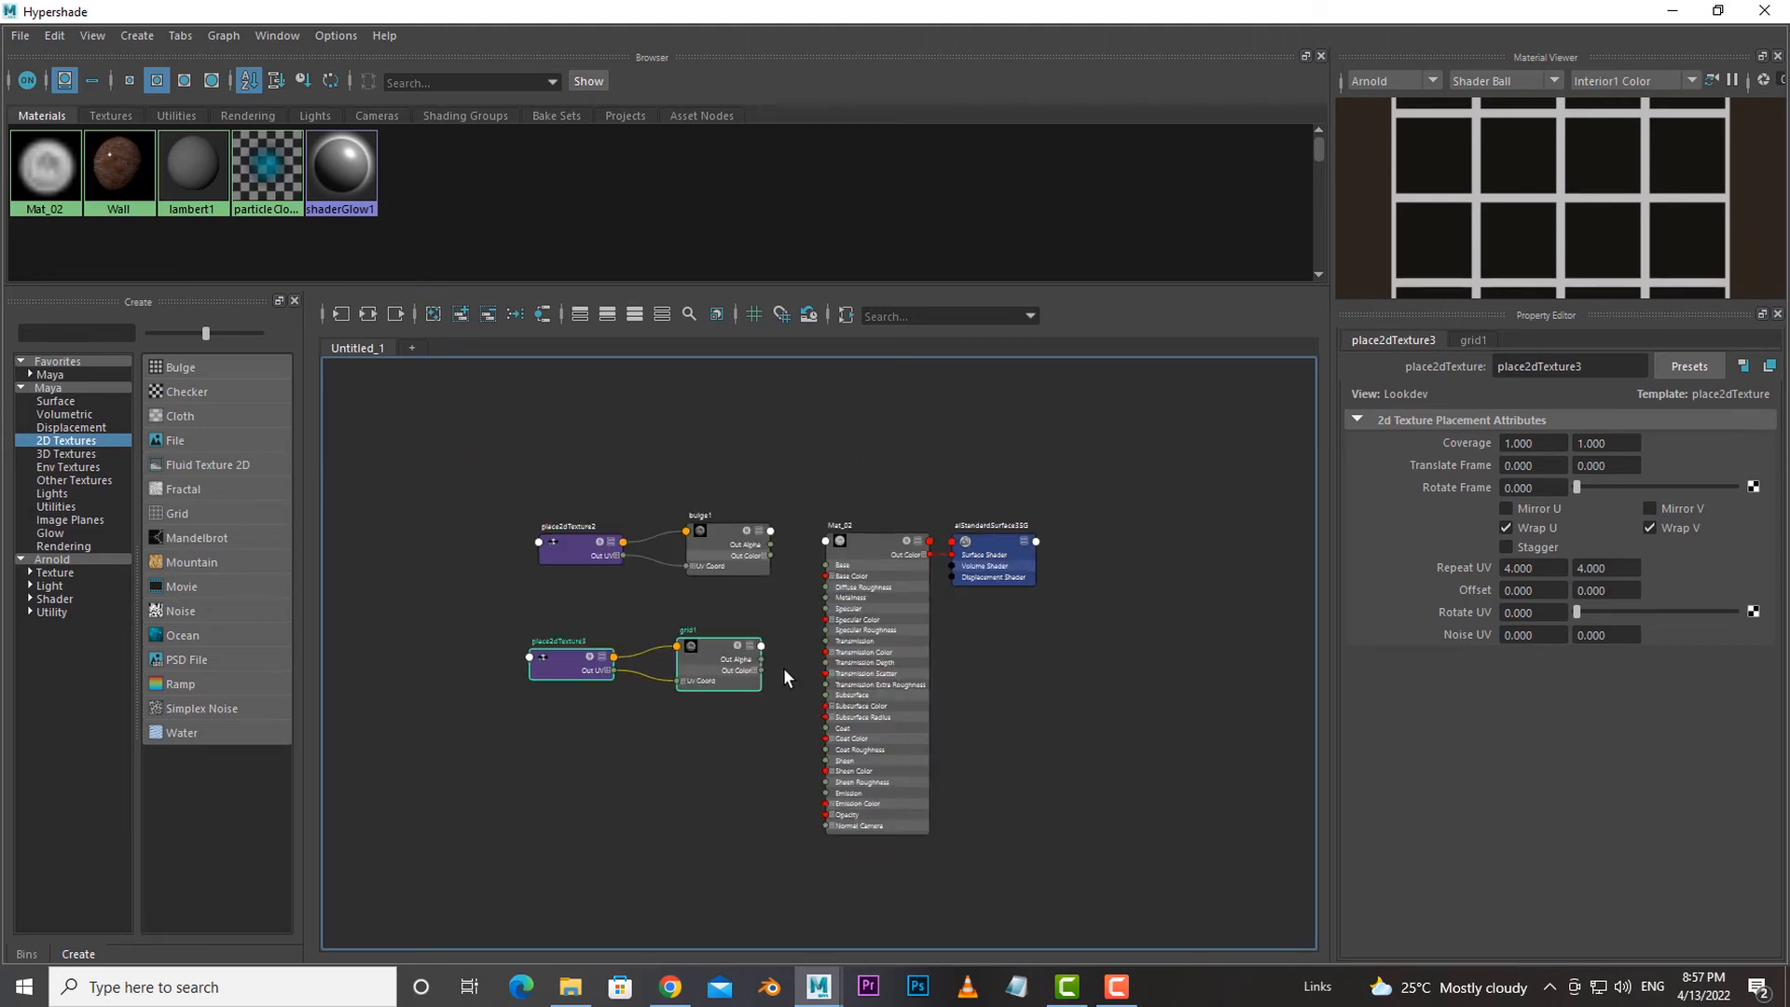
scroll(783, 667, "up", 2)
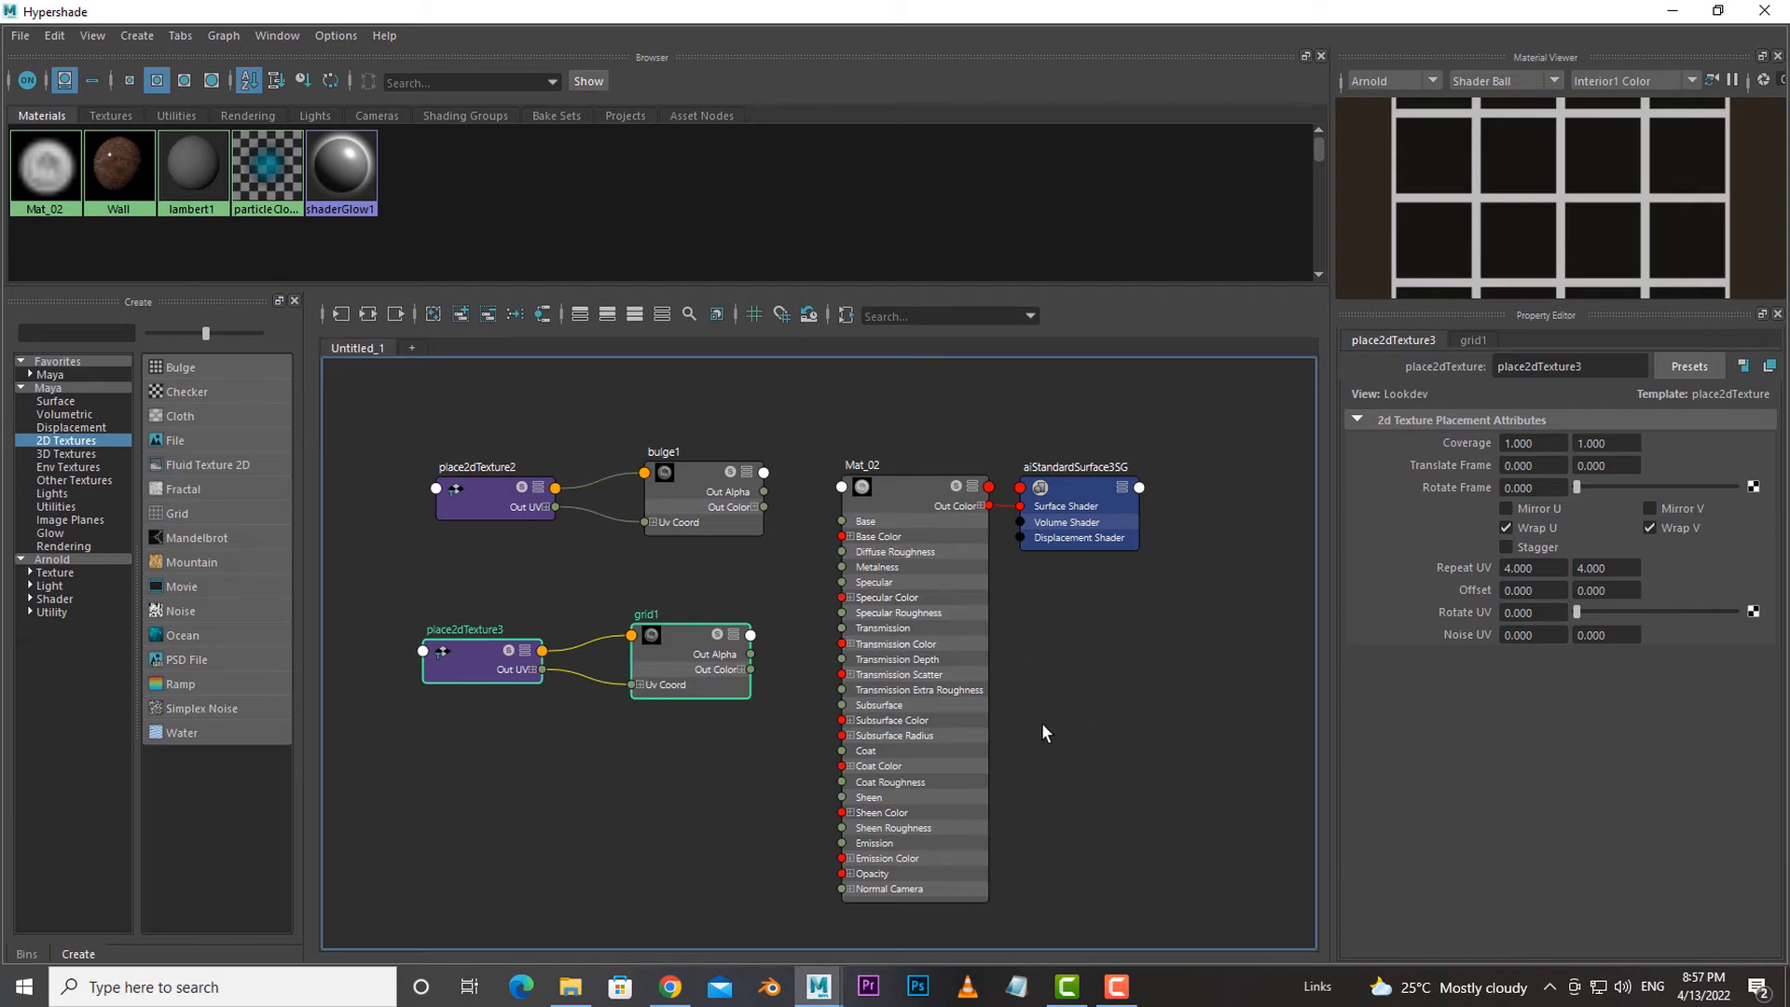
Restore the Hypershade window to a smaller size, move it off the viewport, and create a polygon sphere.
left_click(1718, 11)
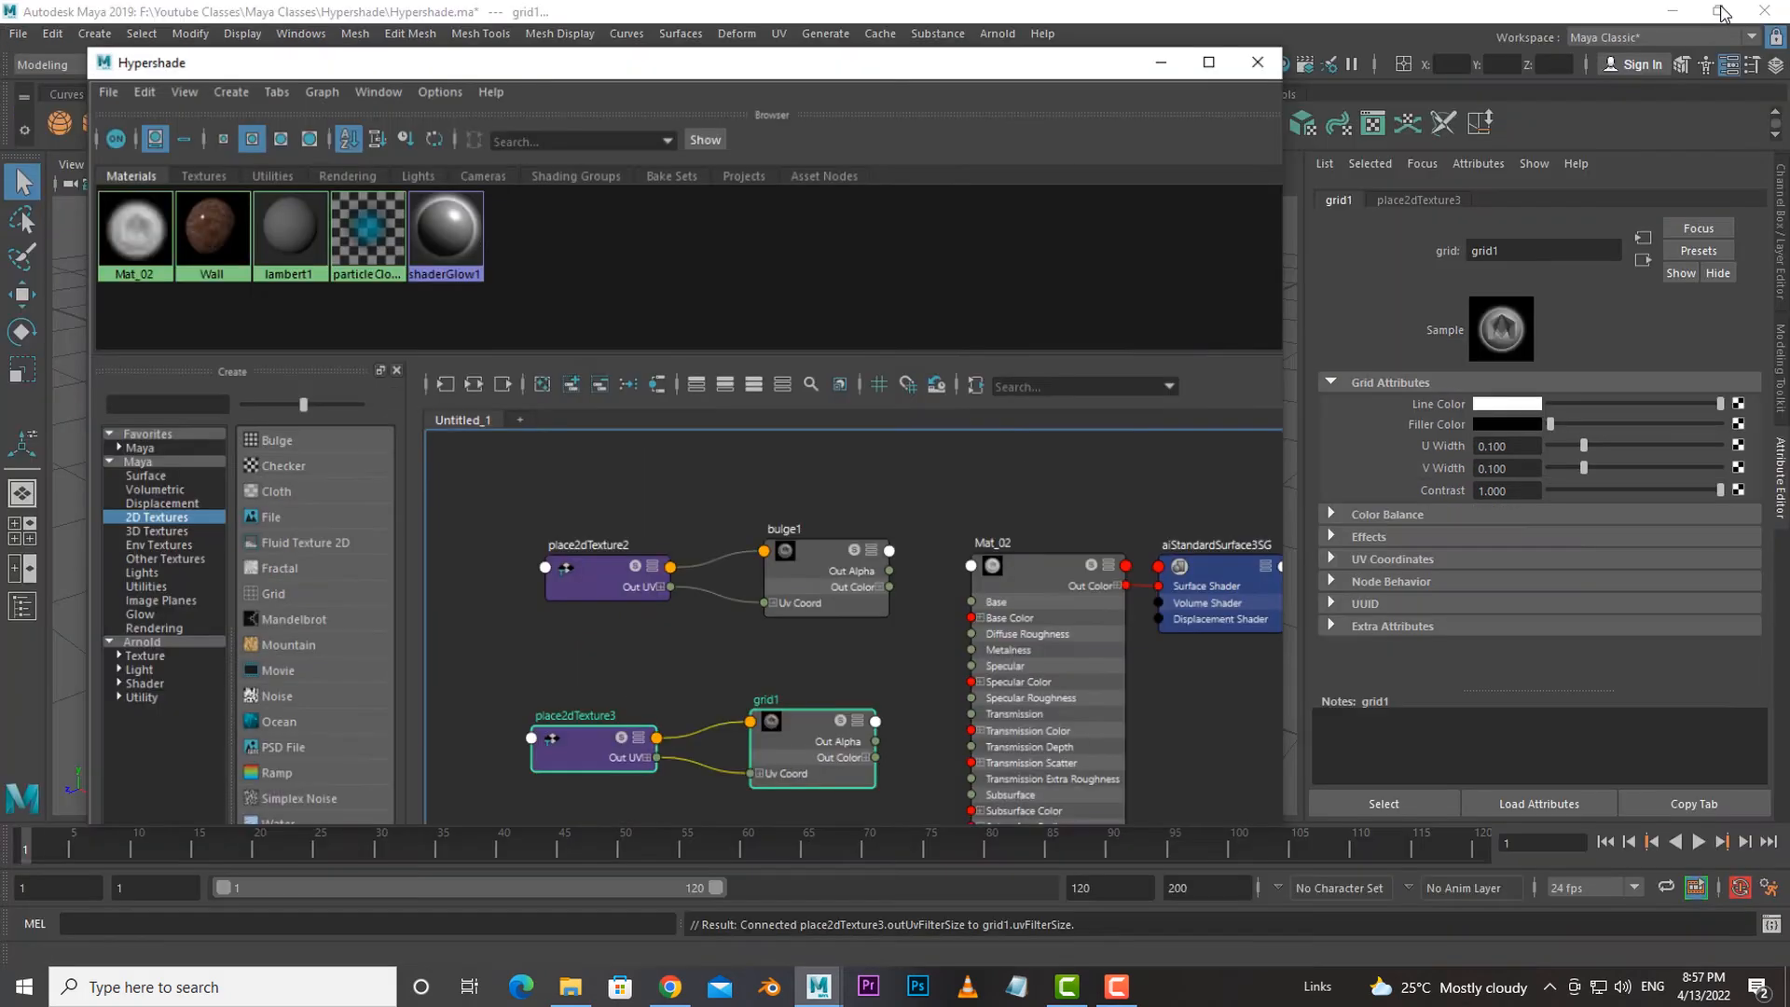
left_click_drag(1043, 72, 403, 209)
scroll(1132, 584, "down", 5)
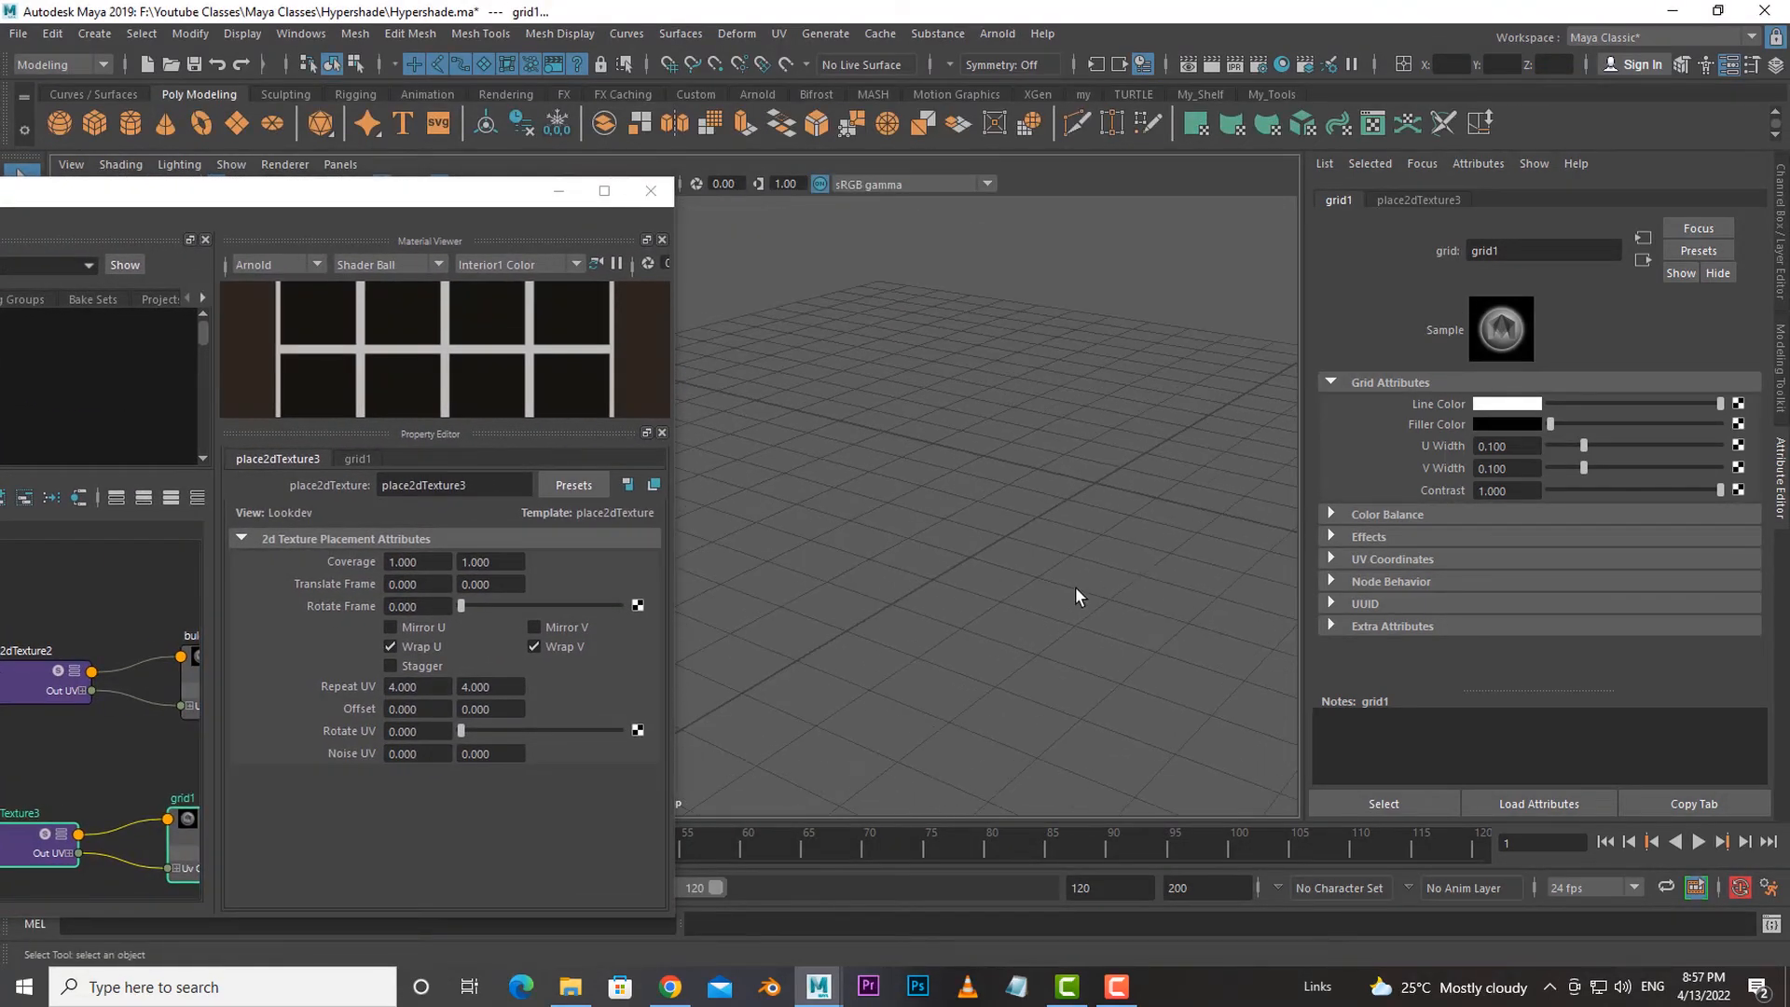
left_click(59, 124)
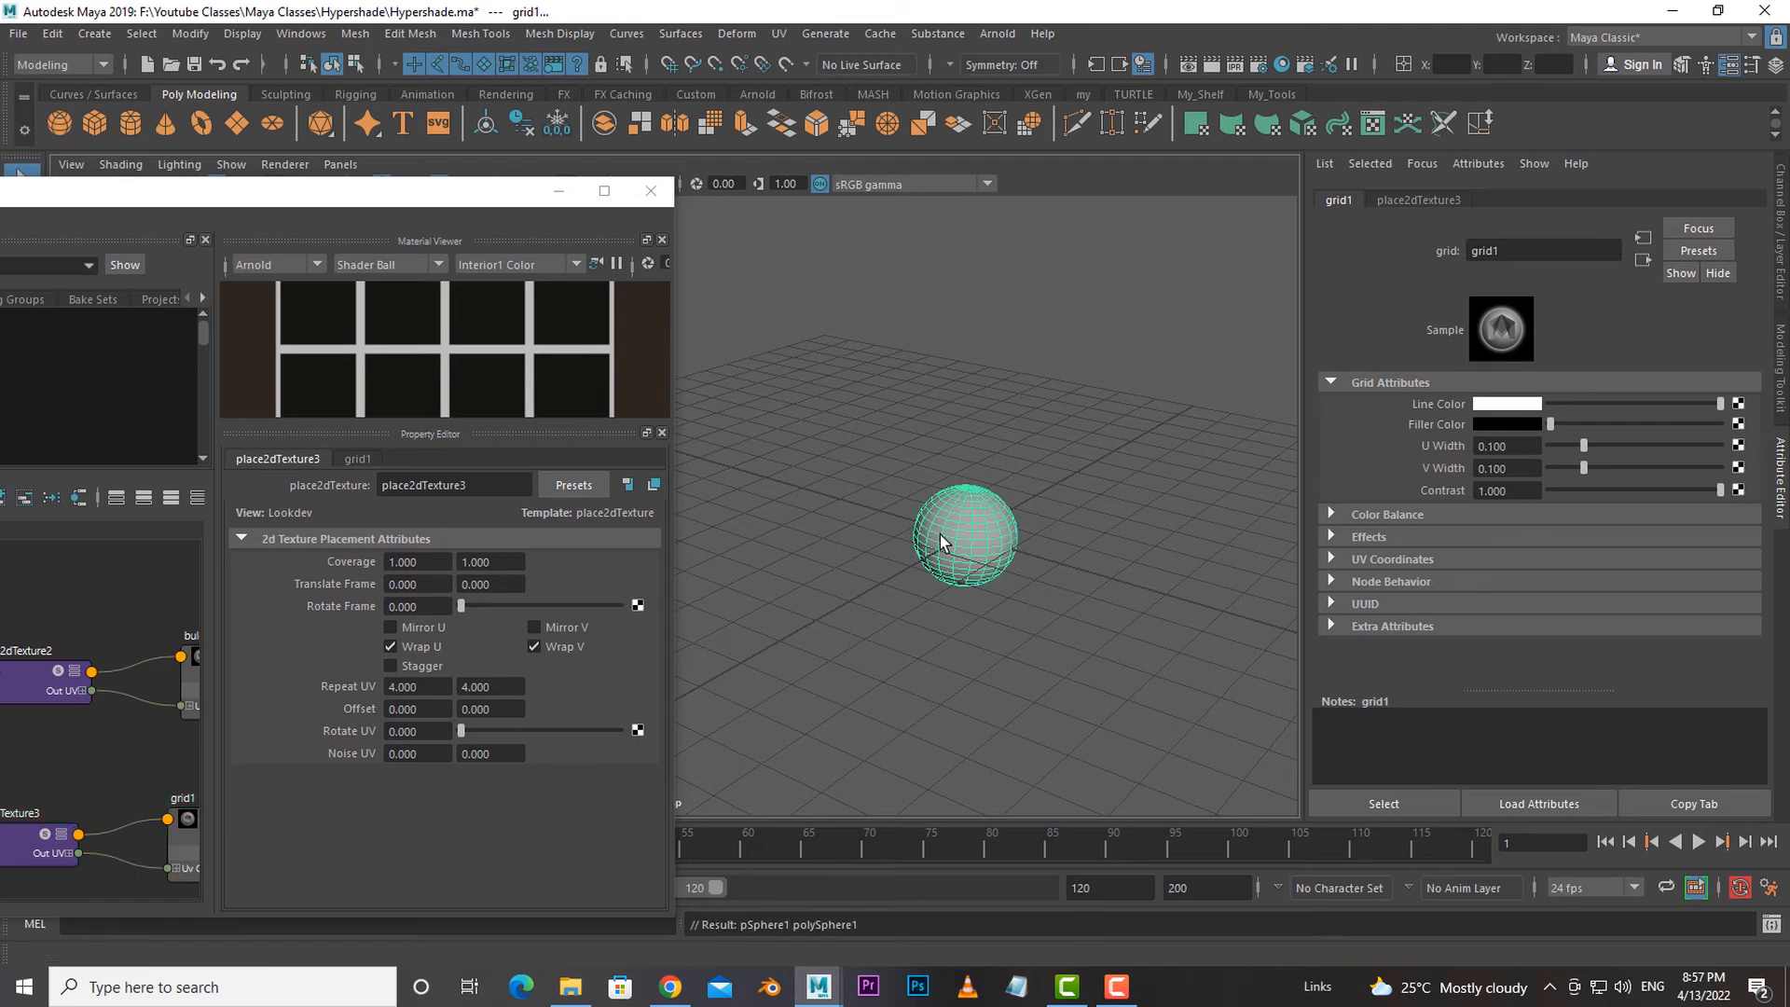
key("f")
scroll(1063, 634, "up", 3)
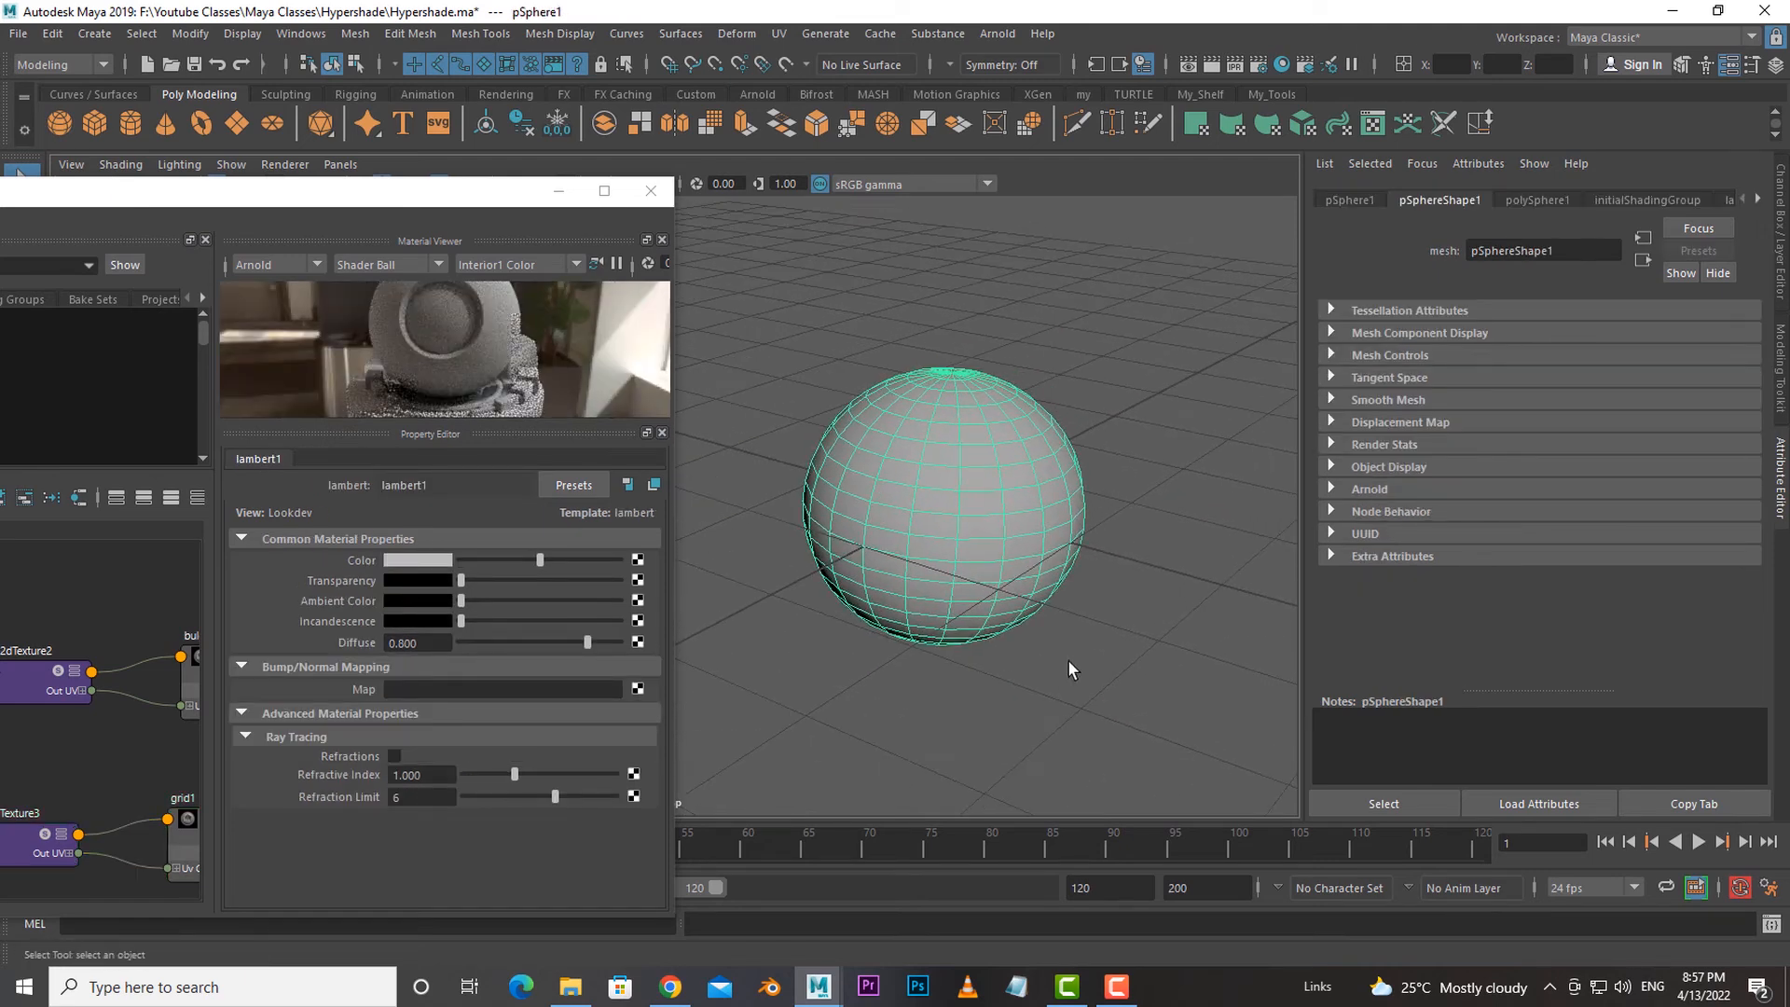
left_click(1066, 658)
left_click(991, 503)
left_click(1072, 673)
left_click_drag(1026, 669, 989, 690, "alt")
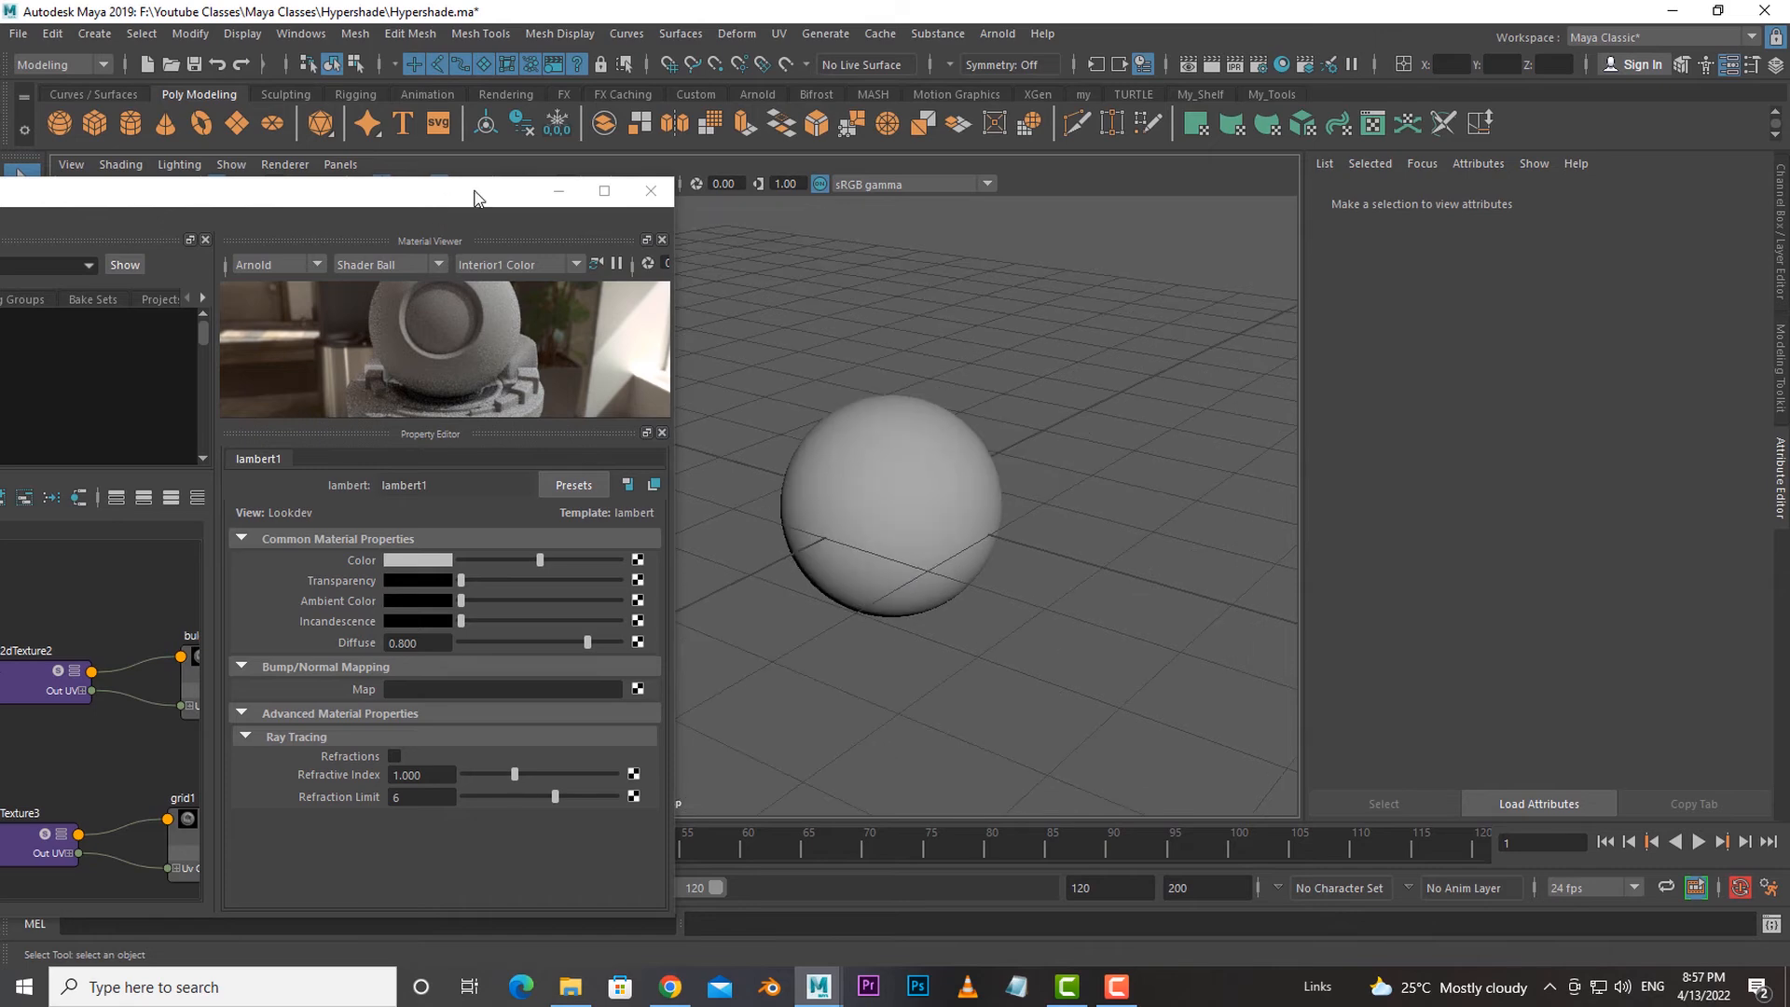
Arrange the Hypershade window and both views so that the Mat_02 node and the sphere are visible side by side.
left_click_drag(474, 197, 527, 184)
left_click_drag(903, 631, 793, 458, "alt")
left_click_drag(485, 188, 625, 142)
scroll(227, 673, "down", 3)
middle_click_drag(227, 673, 87, 687, "alt")
scroll(87, 687, "up", 2)
left_click_drag(1014, 659, 1112, 564, "alt")
Assign Mat_02 to the selected sphere, and also apply it to the deselected sphere straight from its graph node.
left_click(1112, 562)
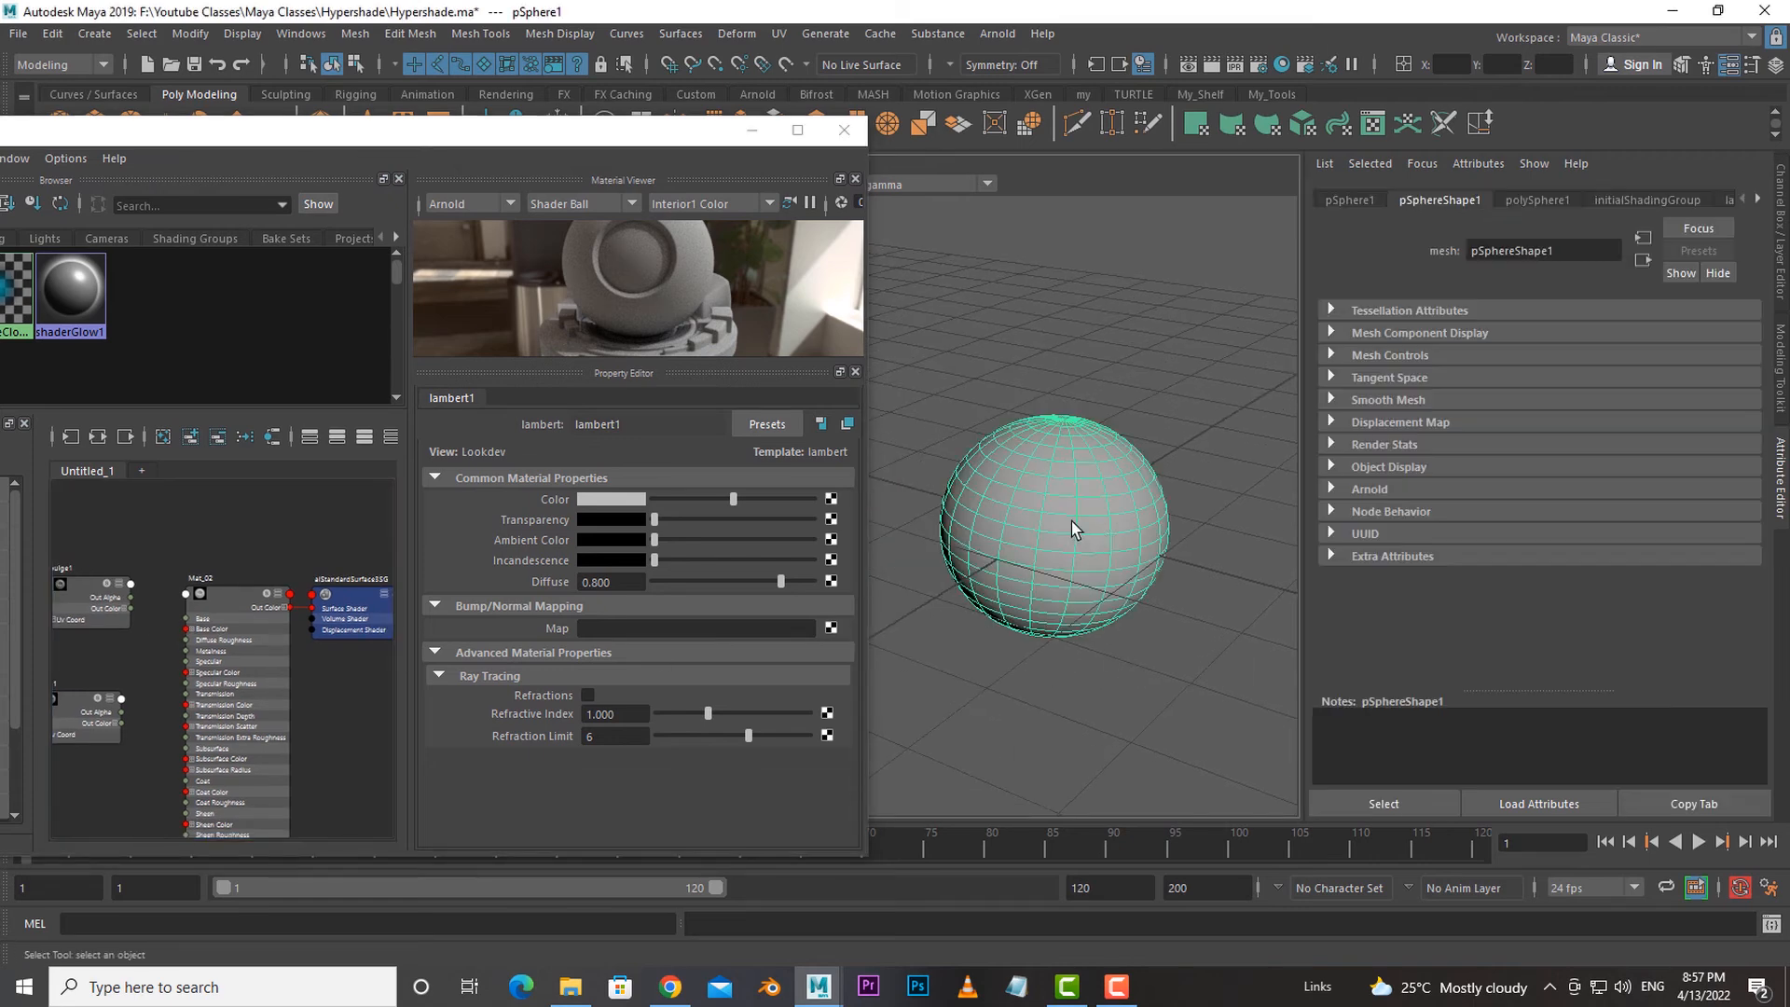
scroll(298, 619, "up", 2)
middle_click_drag(298, 619, 218, 591, "alt")
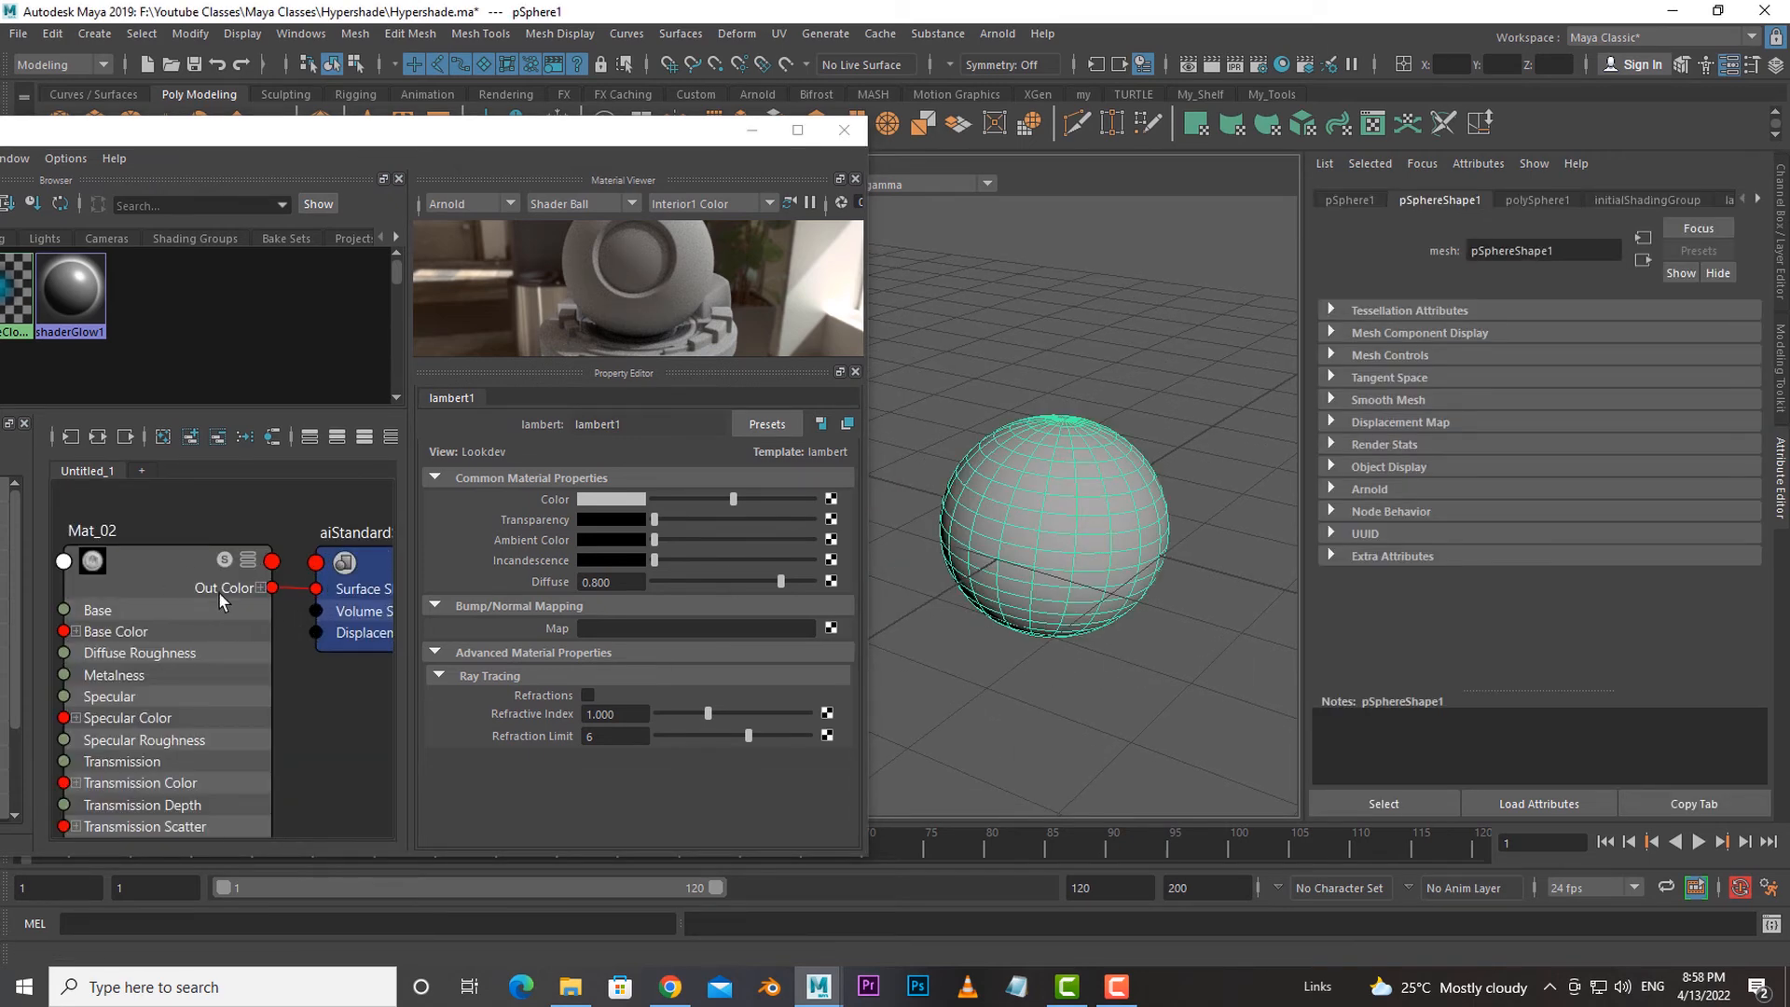
right_click(183, 576)
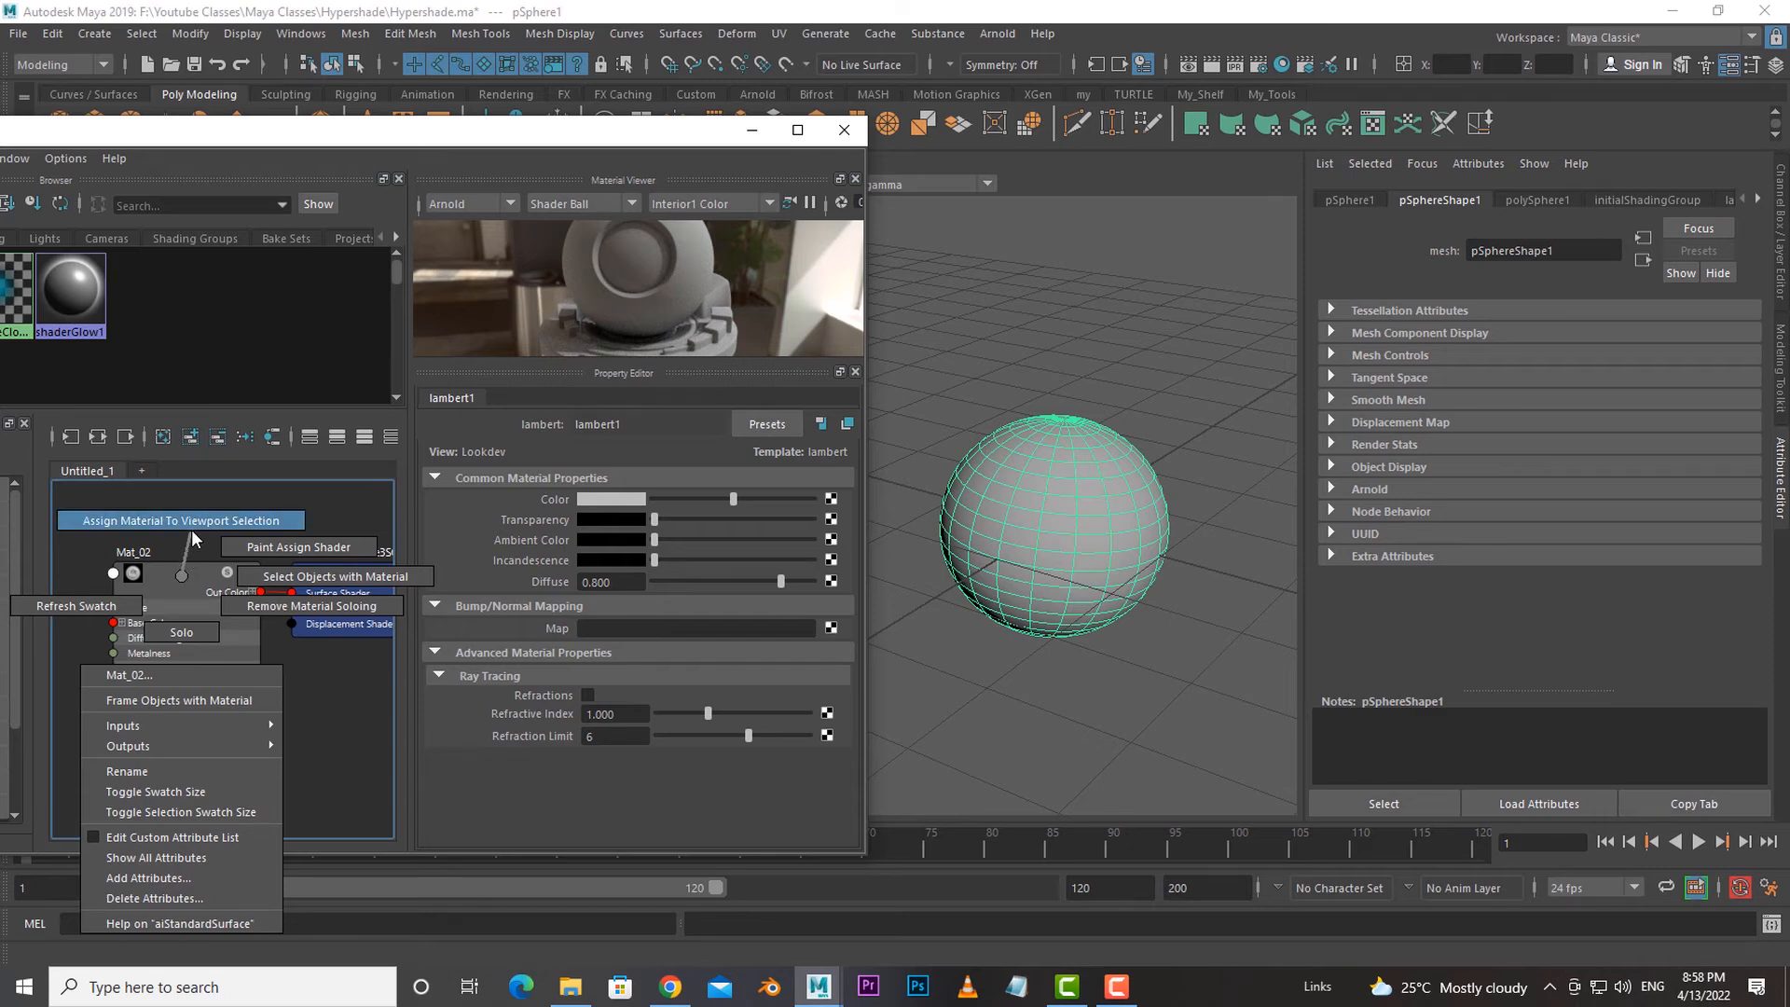
left_click(269, 522)
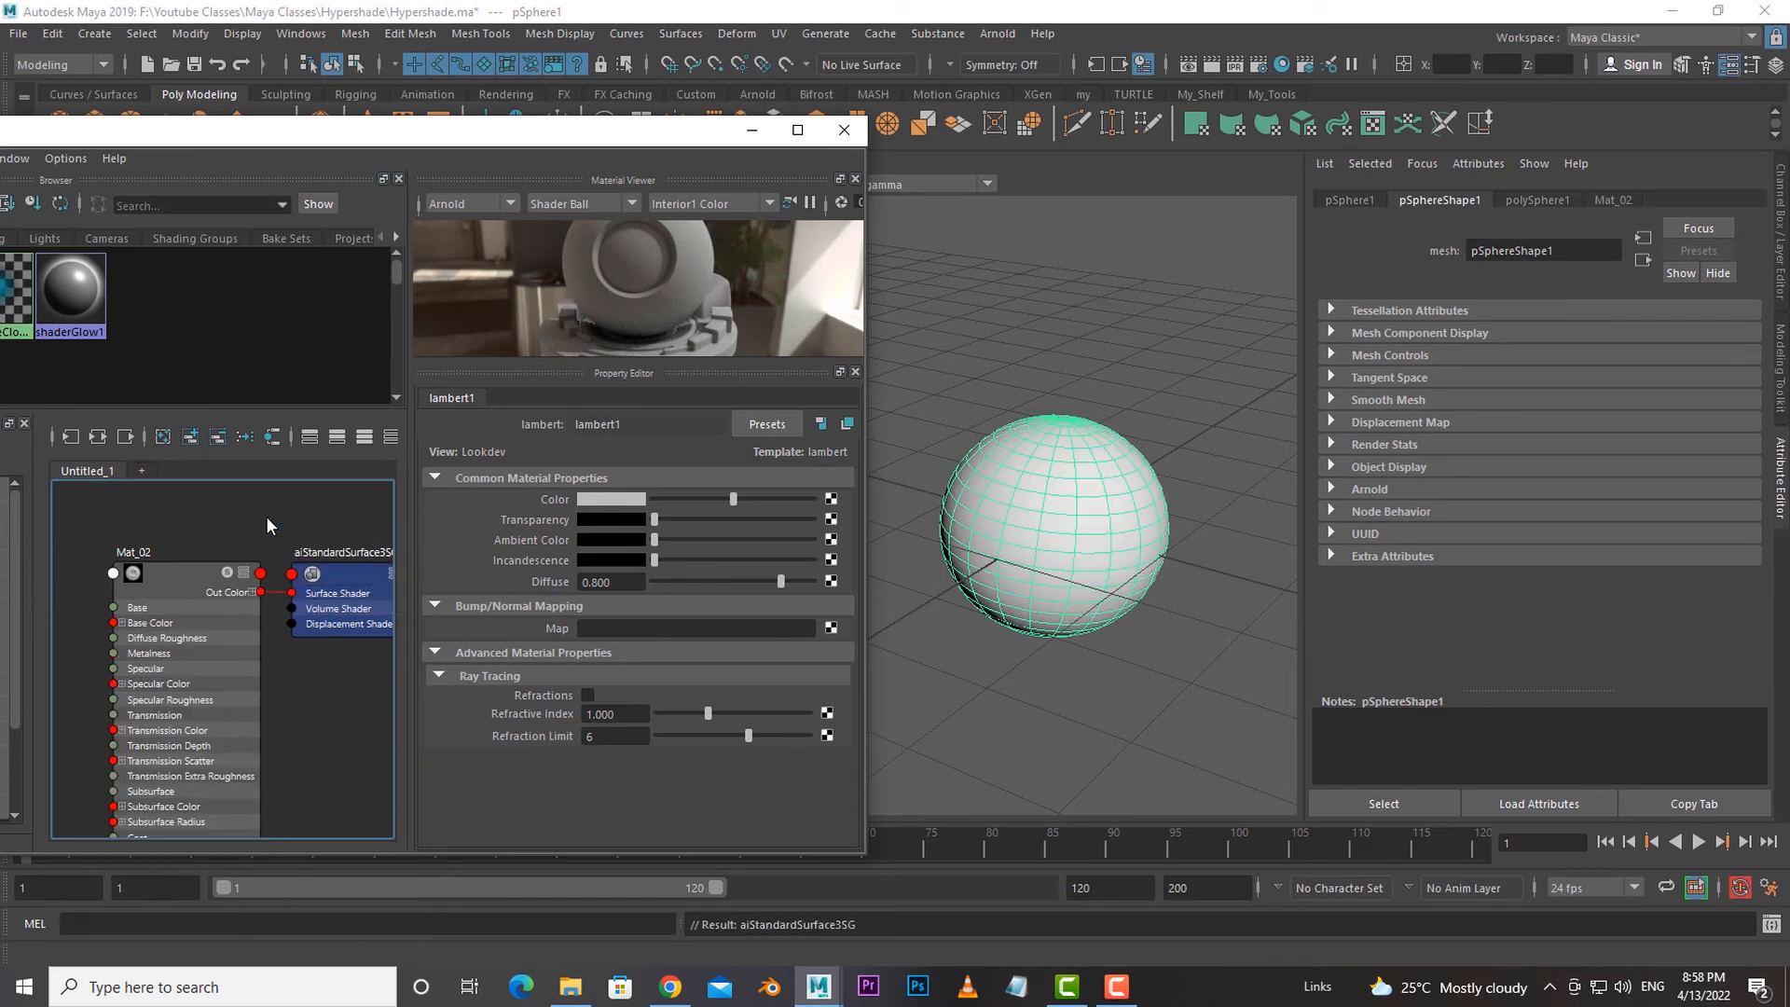
left_click(1094, 706)
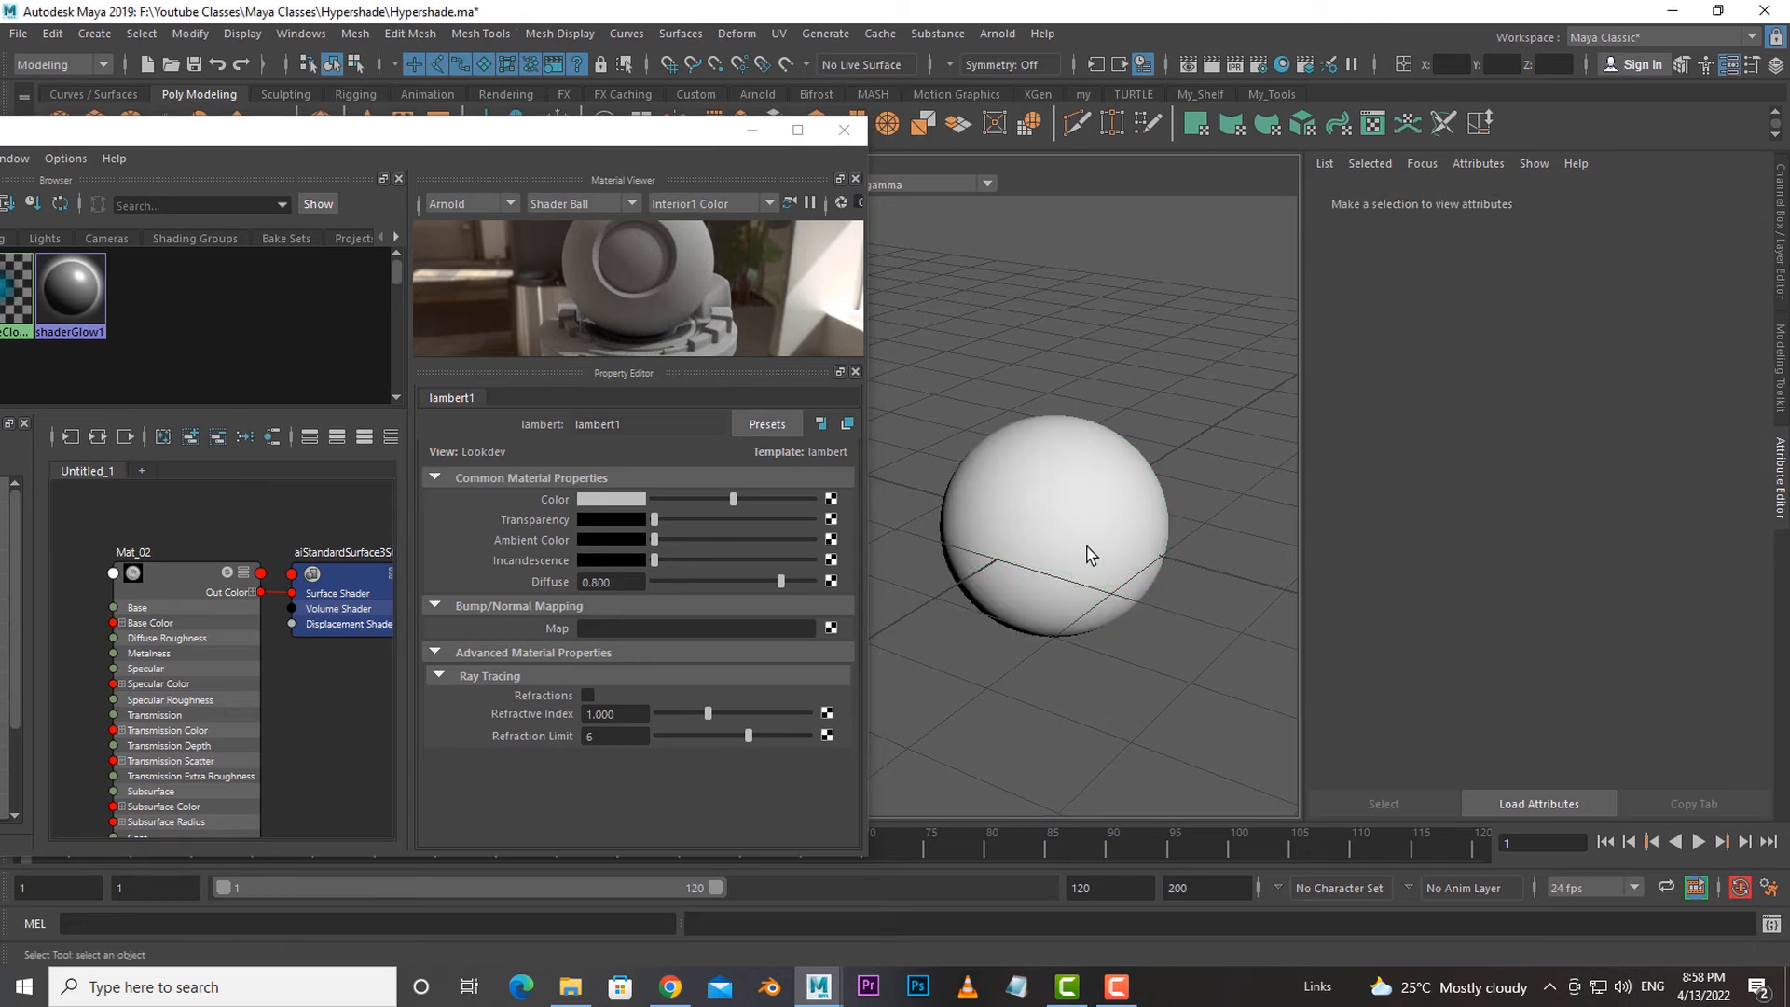
left_click(183, 585)
middle_click_drag(183, 584, 1093, 539)
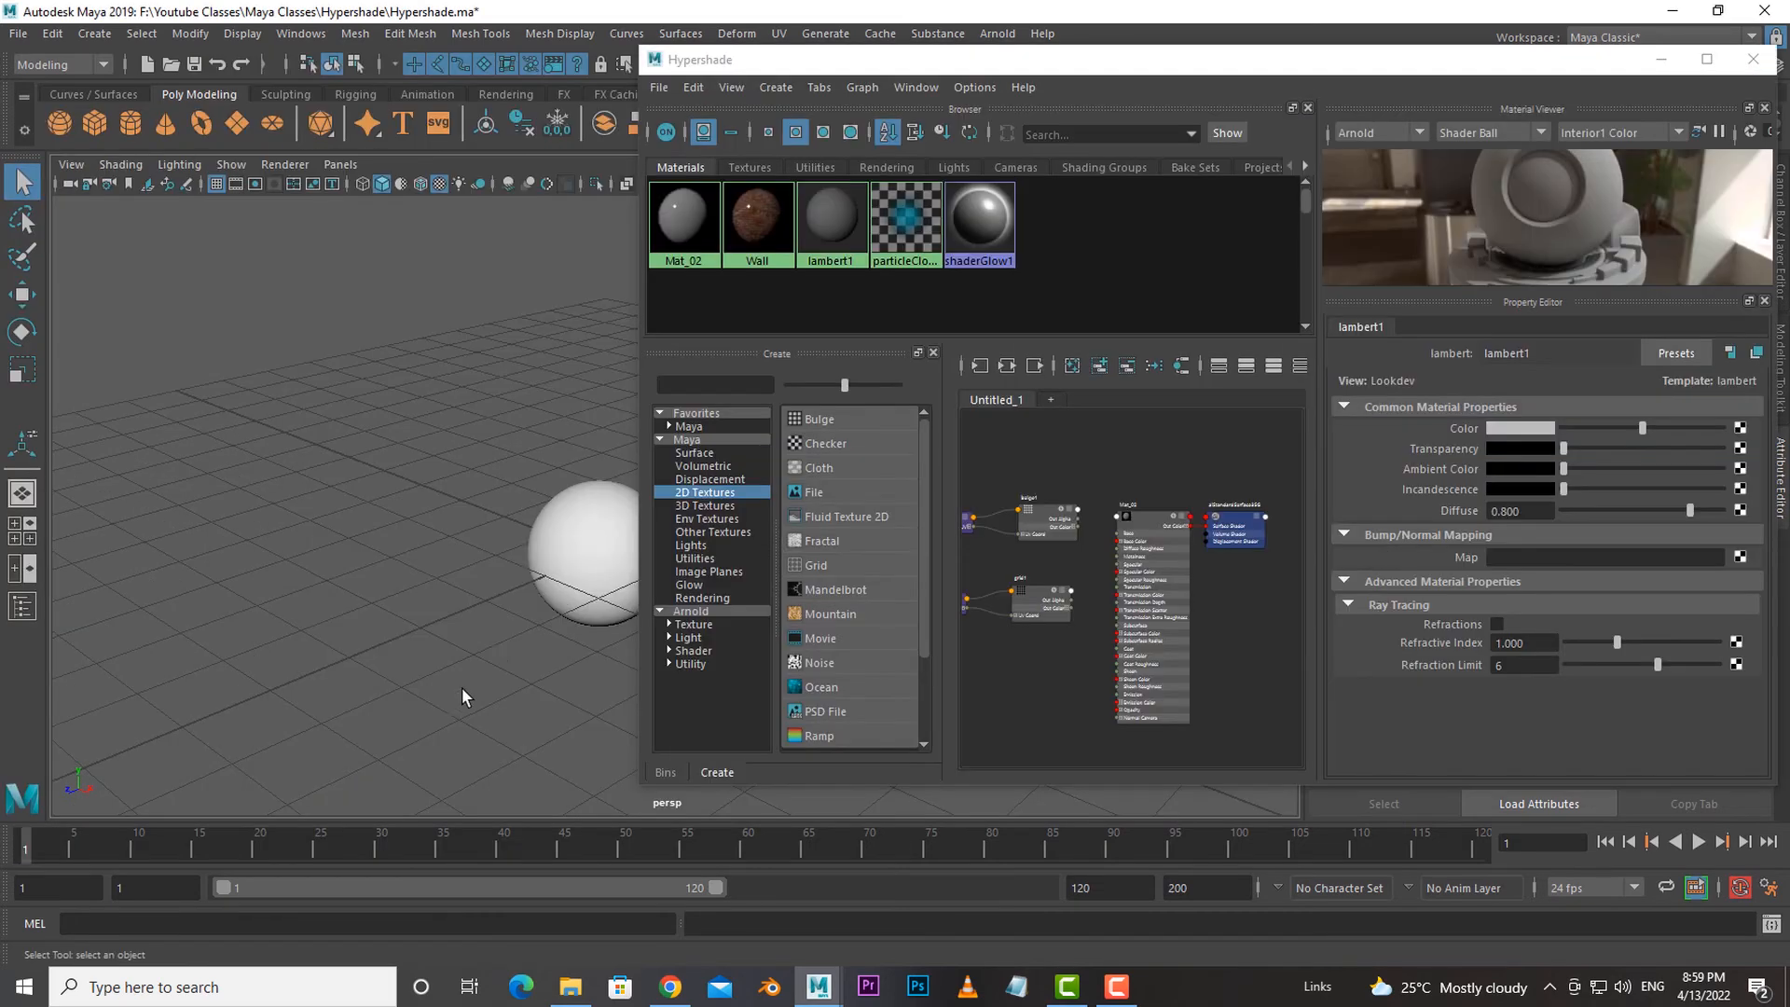
Position the Hypershade window beside the enlarged sphere and close its Create and Bins panes.
left_click_drag(462, 686, 199, 625, "alt")
right_click_drag(199, 625, 559, 619, "alt")
left_click_drag(1083, 70, 948, 86)
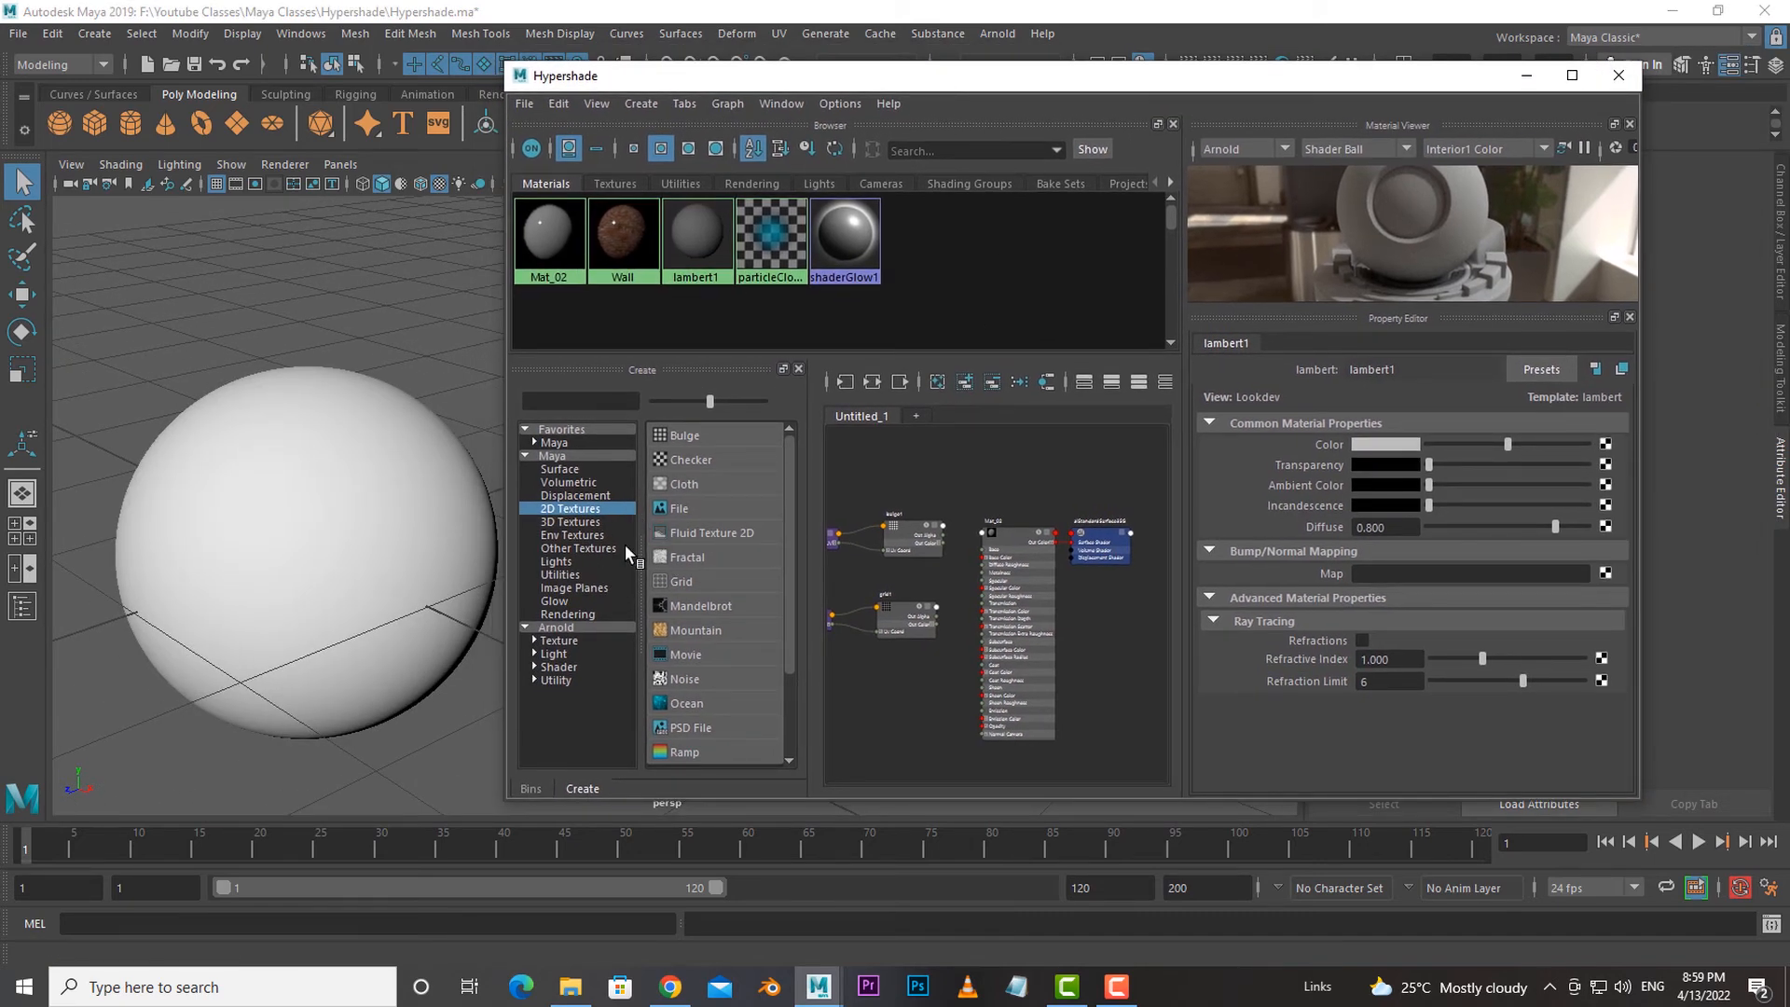
left_click_drag(690, 556, 707, 547)
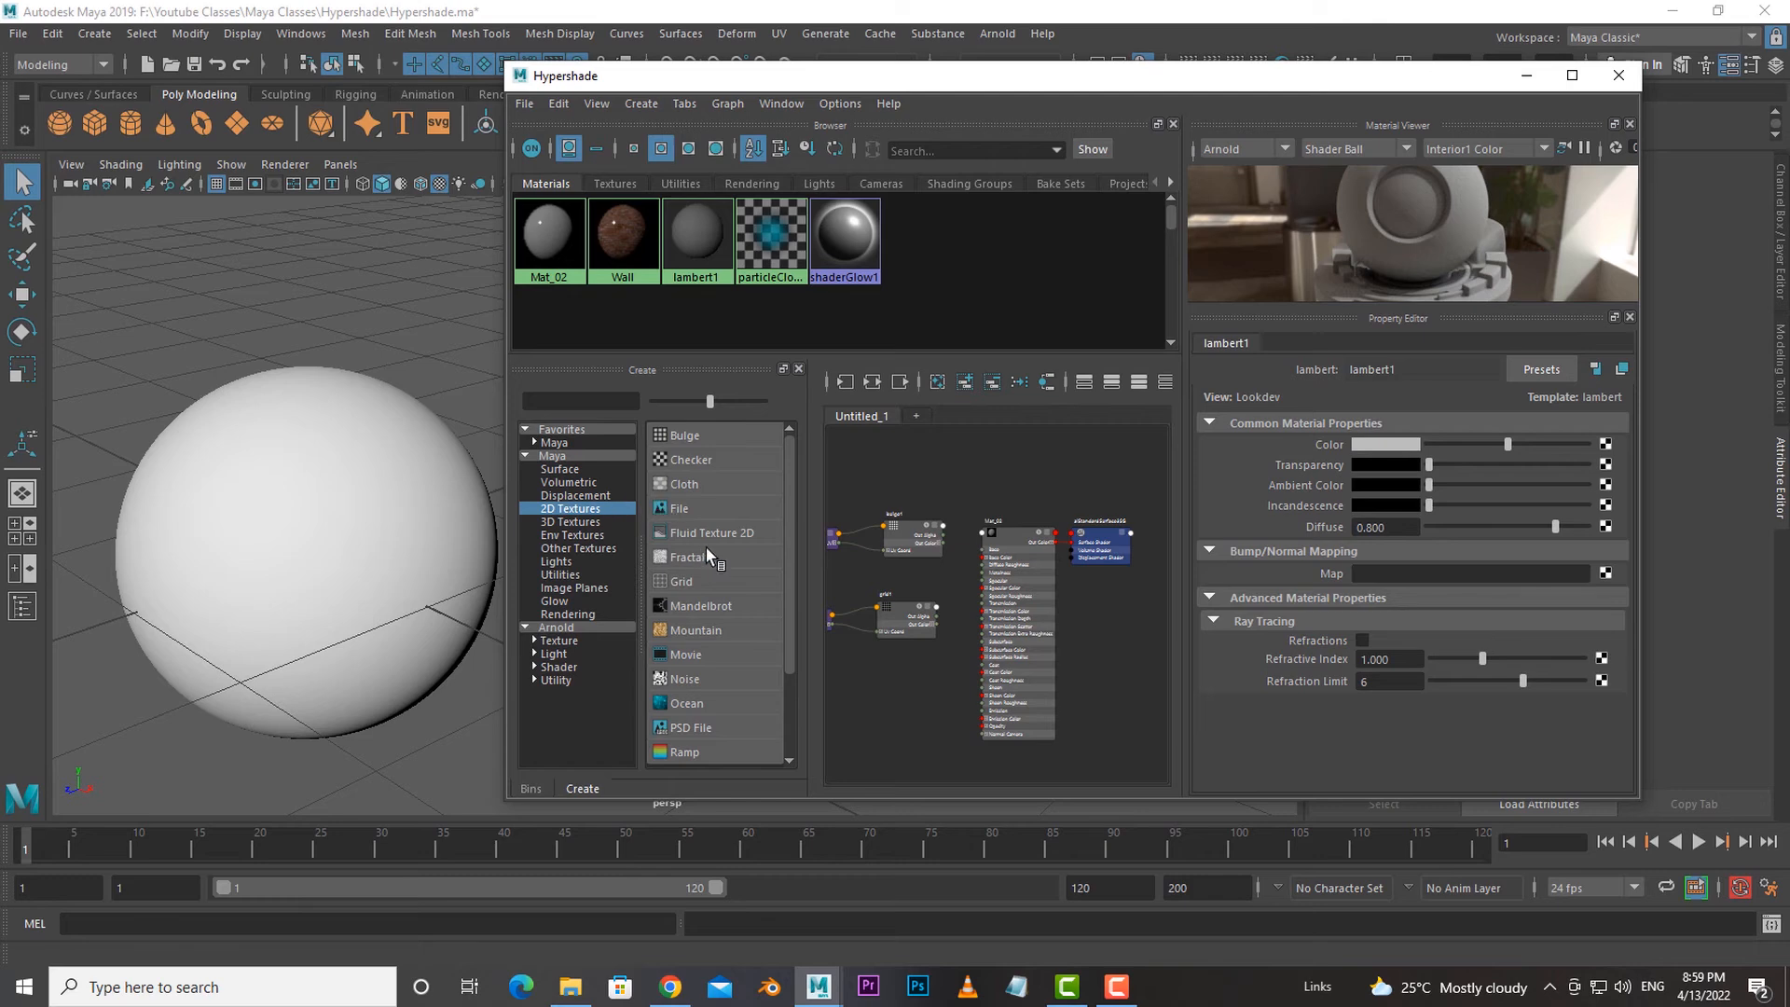
left_click(799, 370)
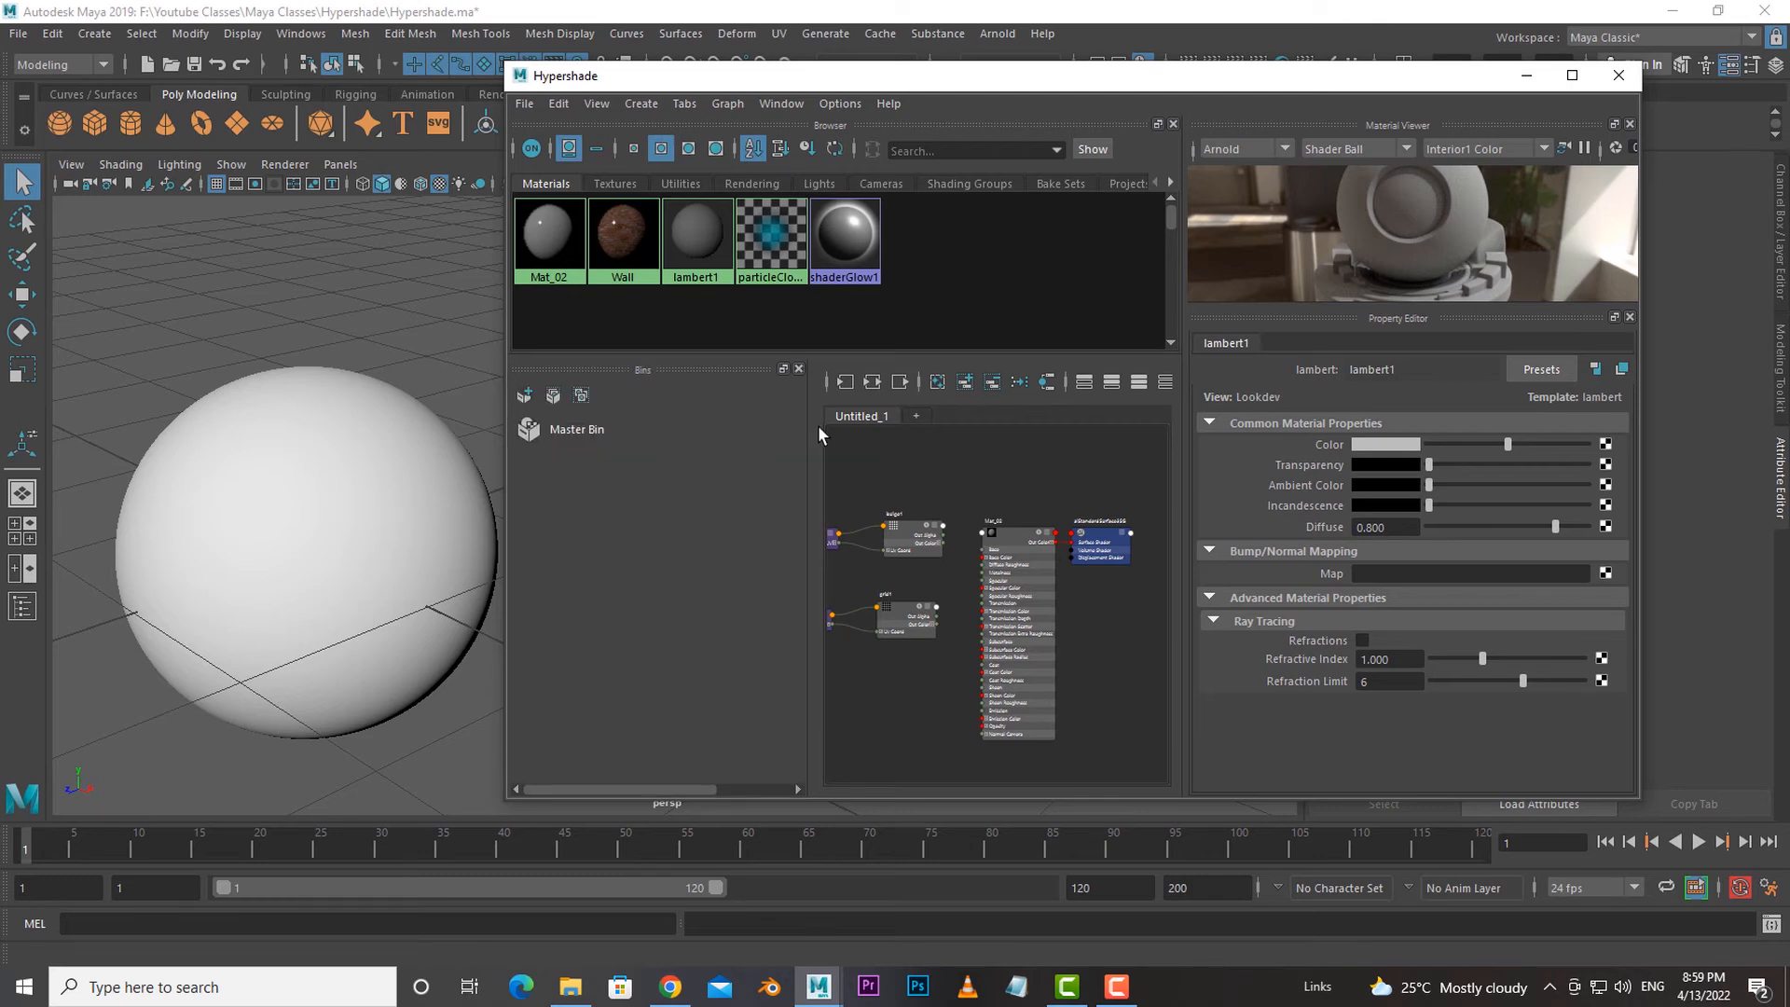
left_click(799, 370)
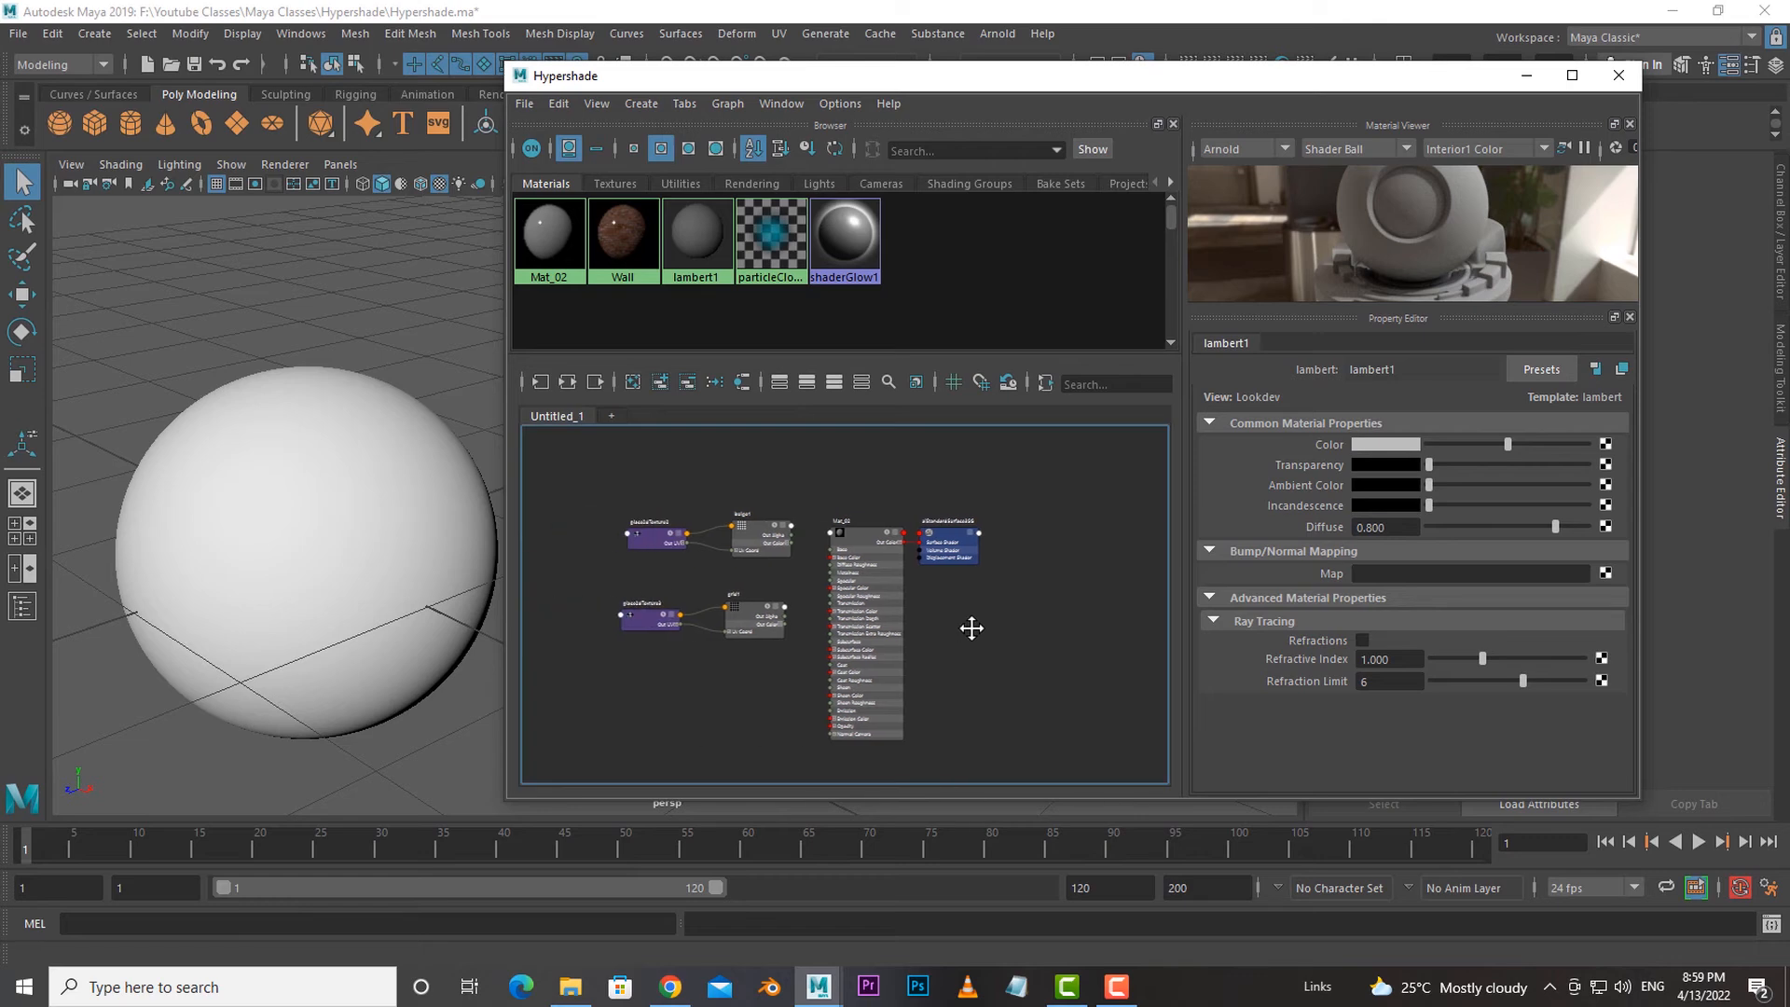
Reopen the Create pane, dock it beside the node graph, and close it again.
left_click(778, 104)
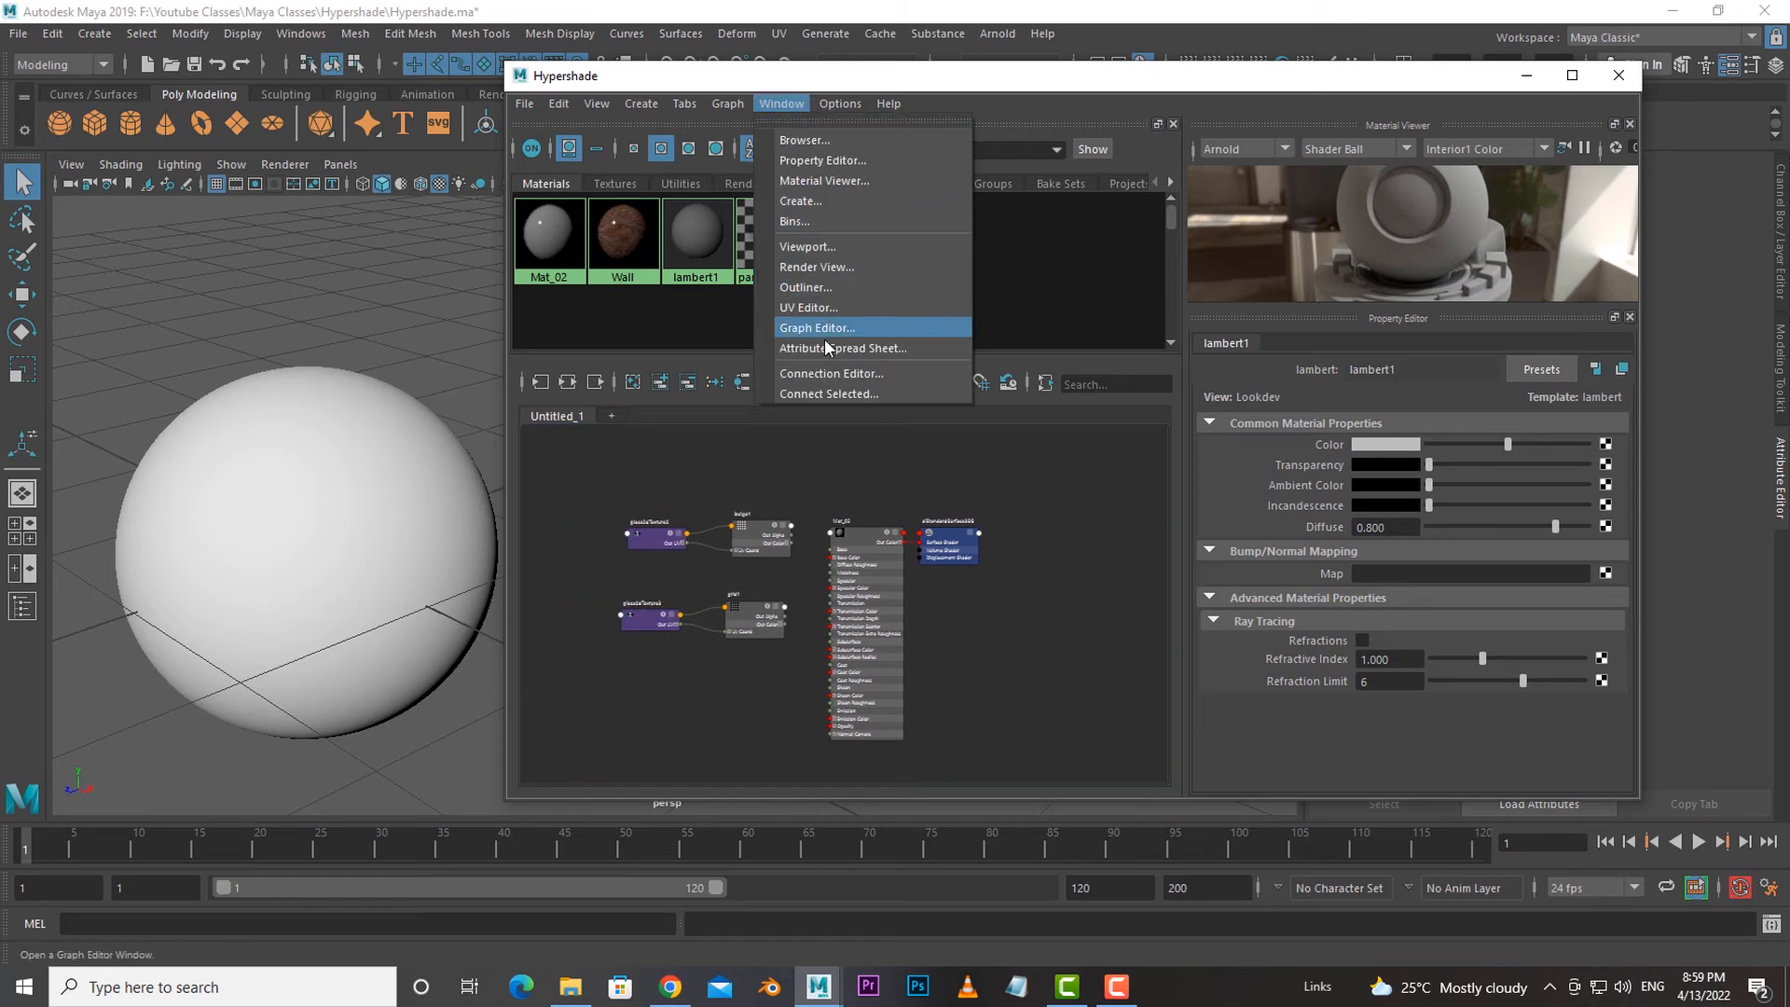
left_click(811, 202)
mouse_move(537, 282)
left_mouse_down()
mouse_move(601, 413)
mouse_move(586, 403)
left_mouse_up()
left_click(799, 372)
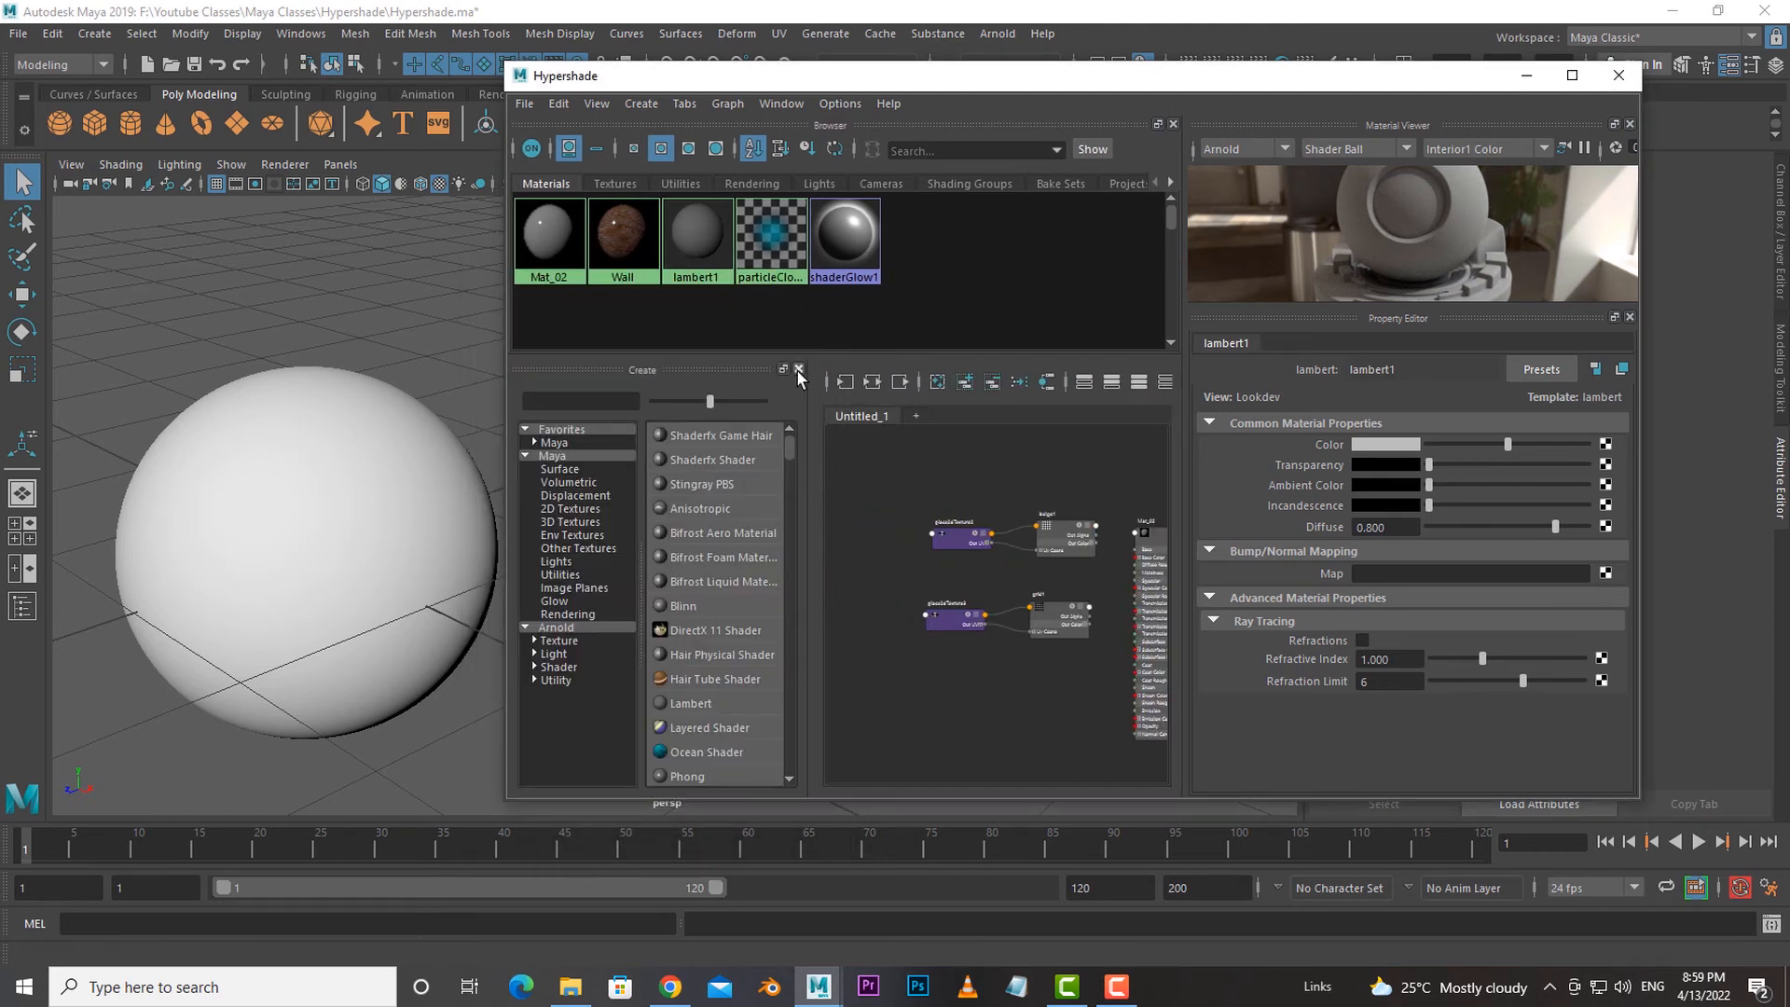
Examine the Bulge texture's attributes and the Mat_02 attribute groups from Base down to Extra Attributes.
key("a")
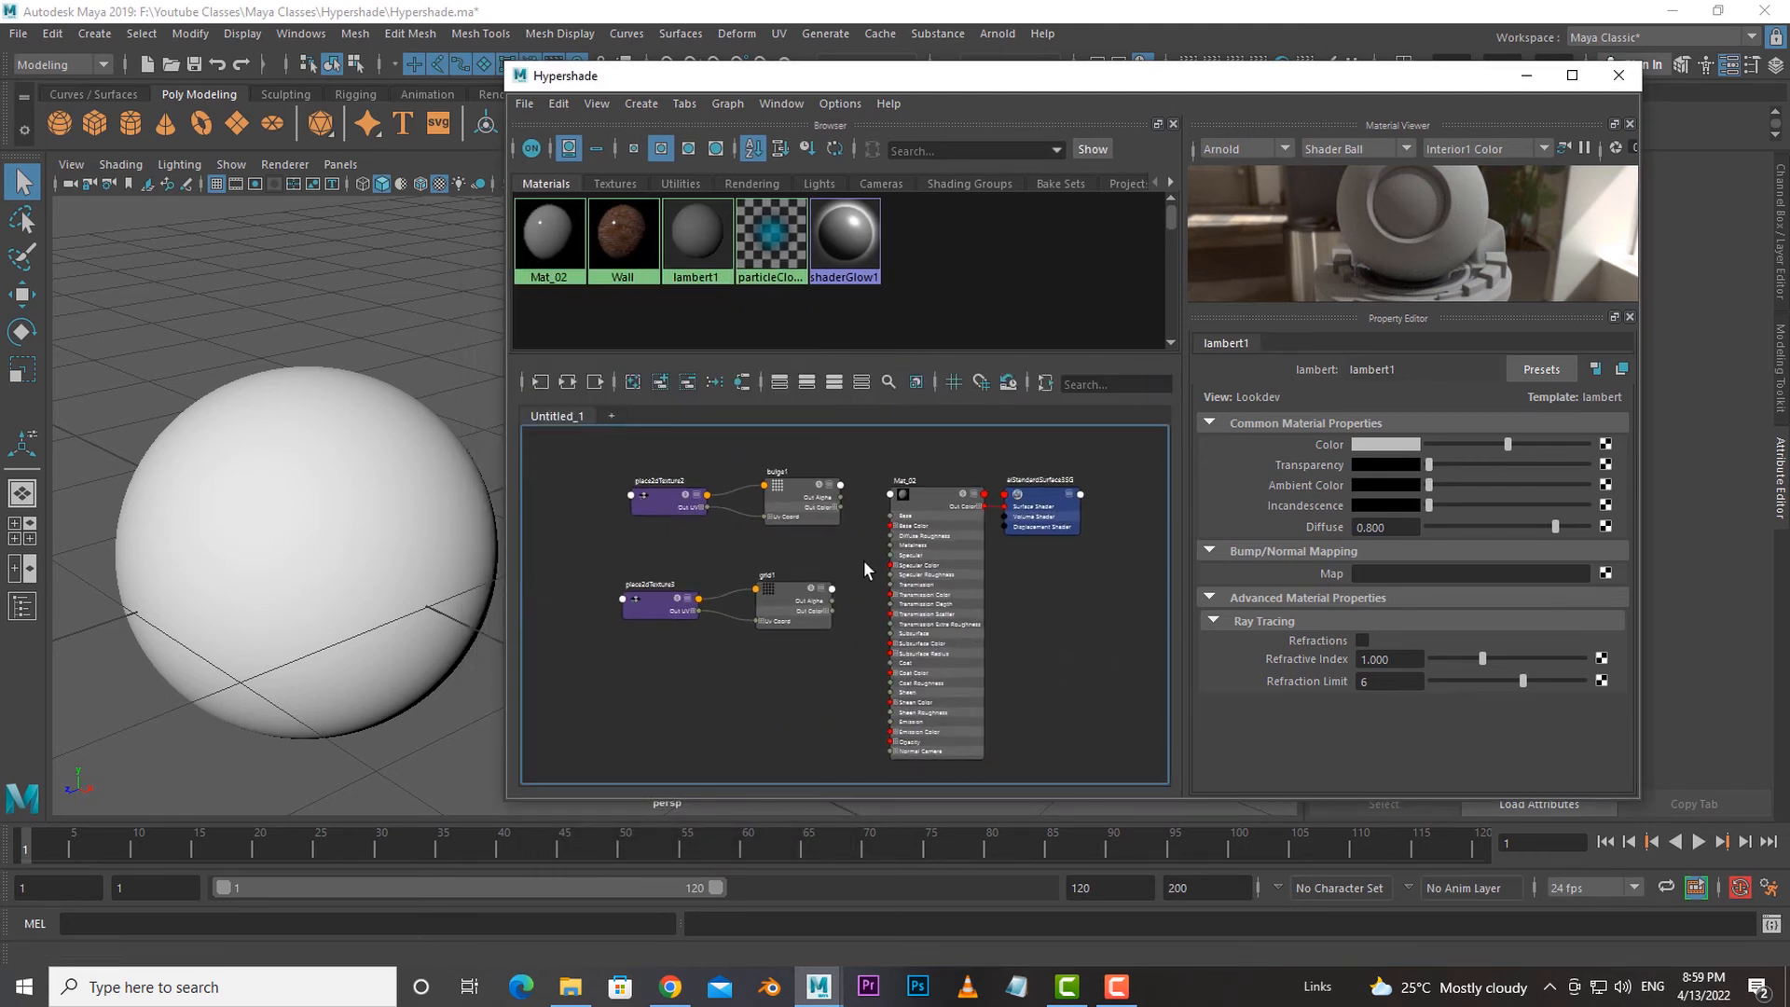
scroll(851, 576, "up", 3)
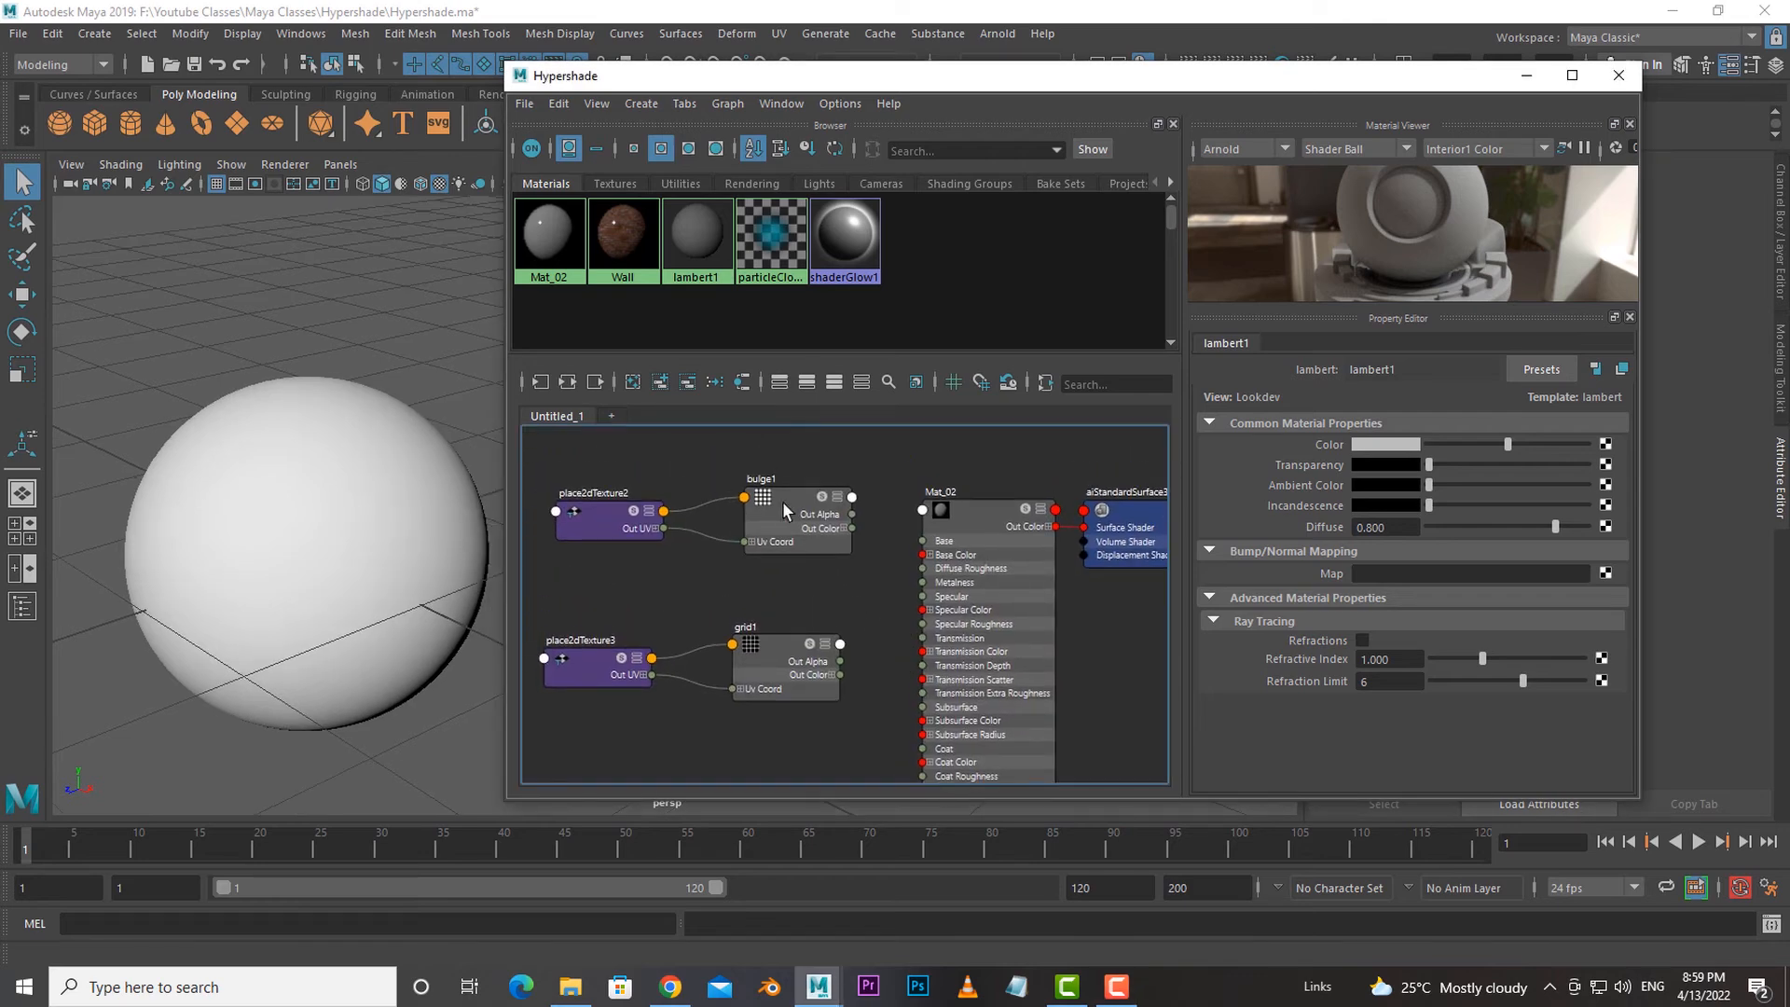
left_click(774, 538)
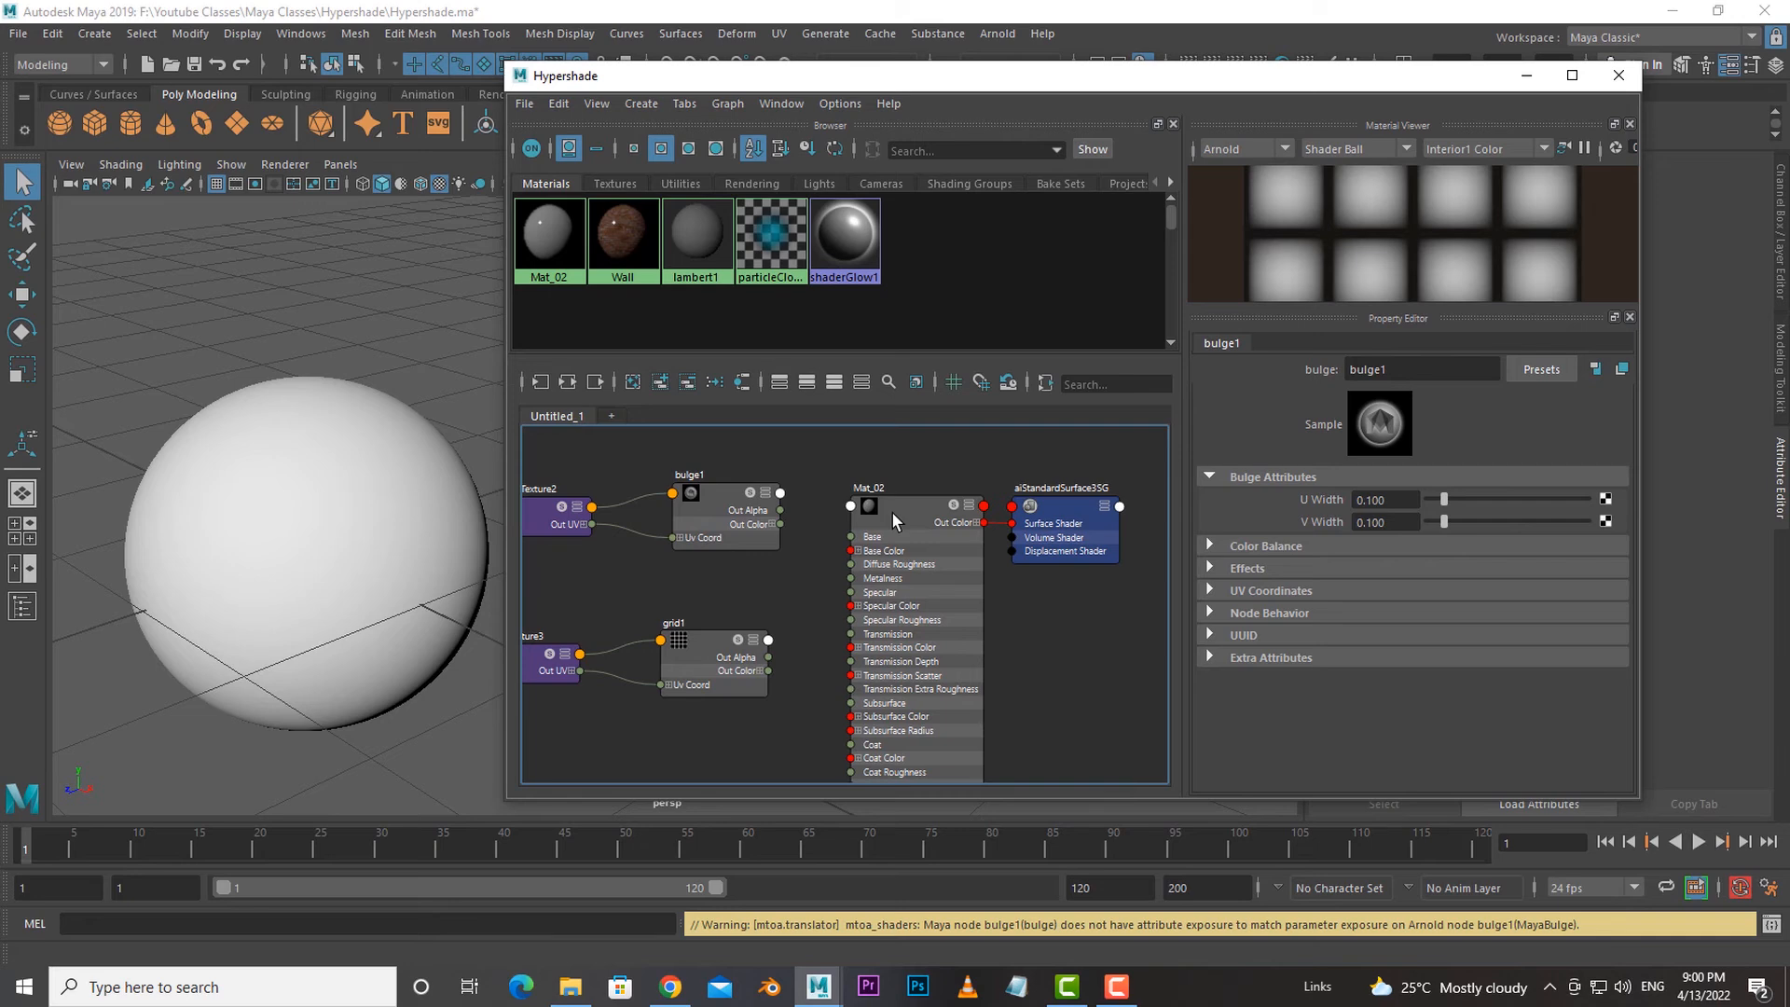
left_click(891, 511)
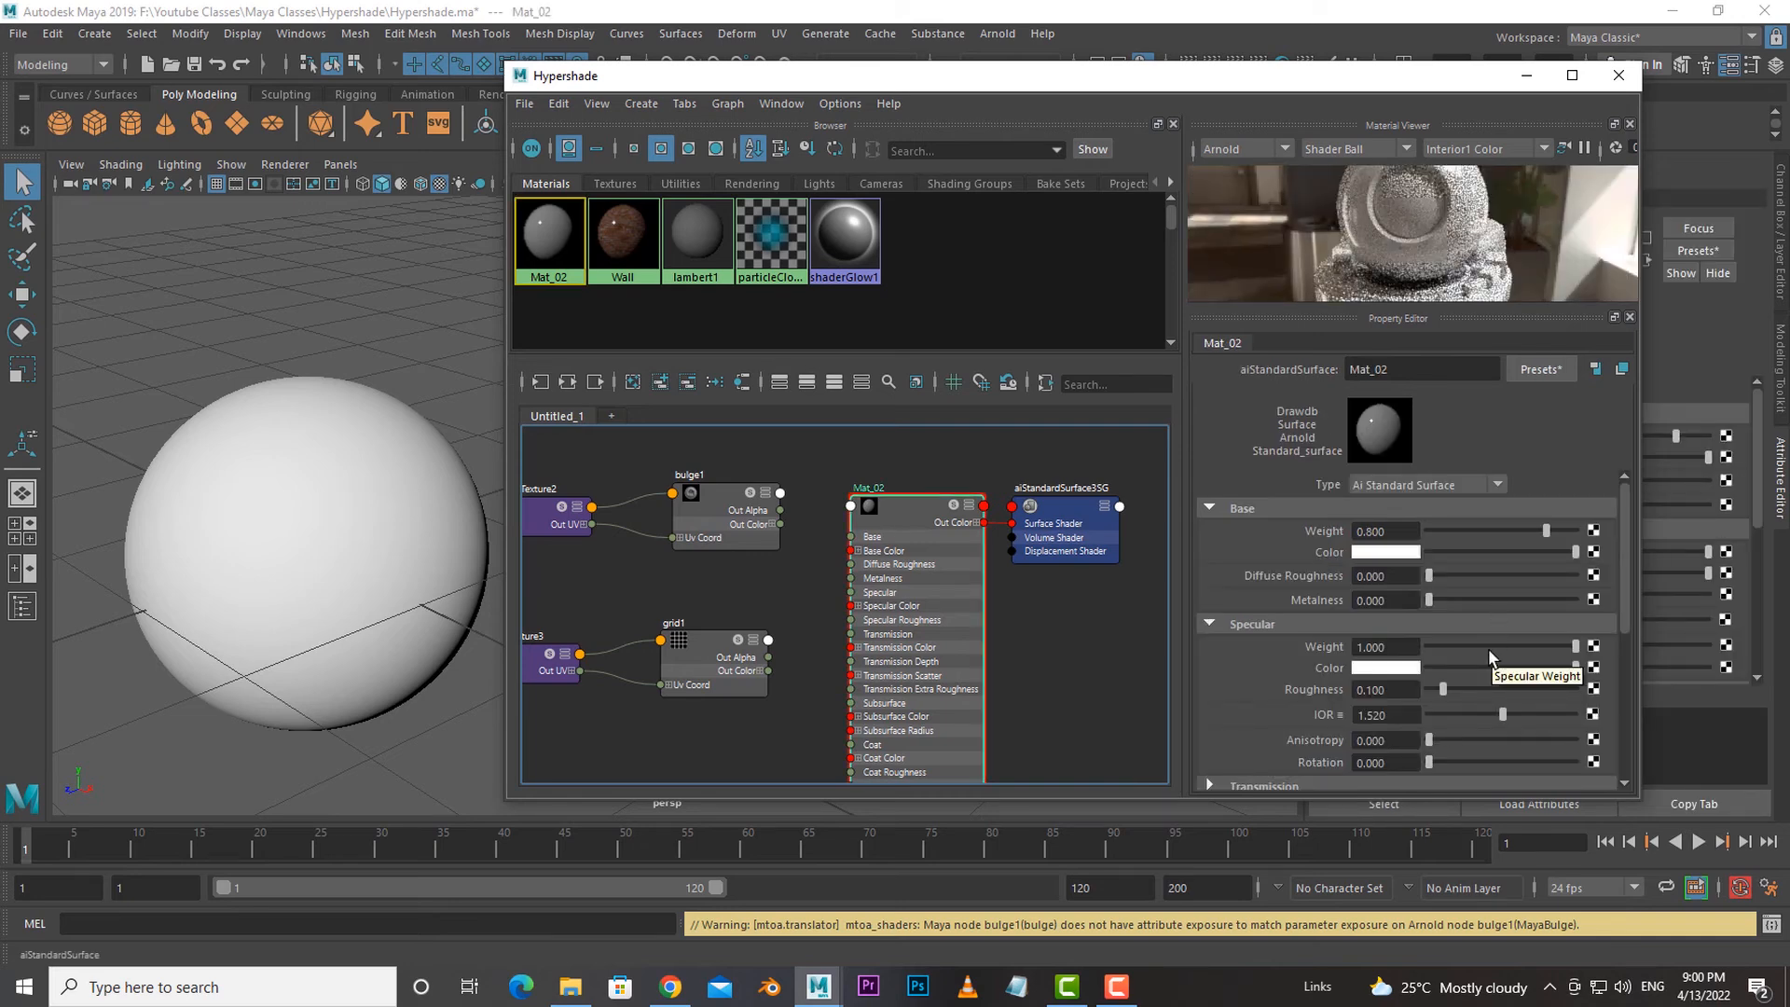
scroll(1488, 652, "down", 5)
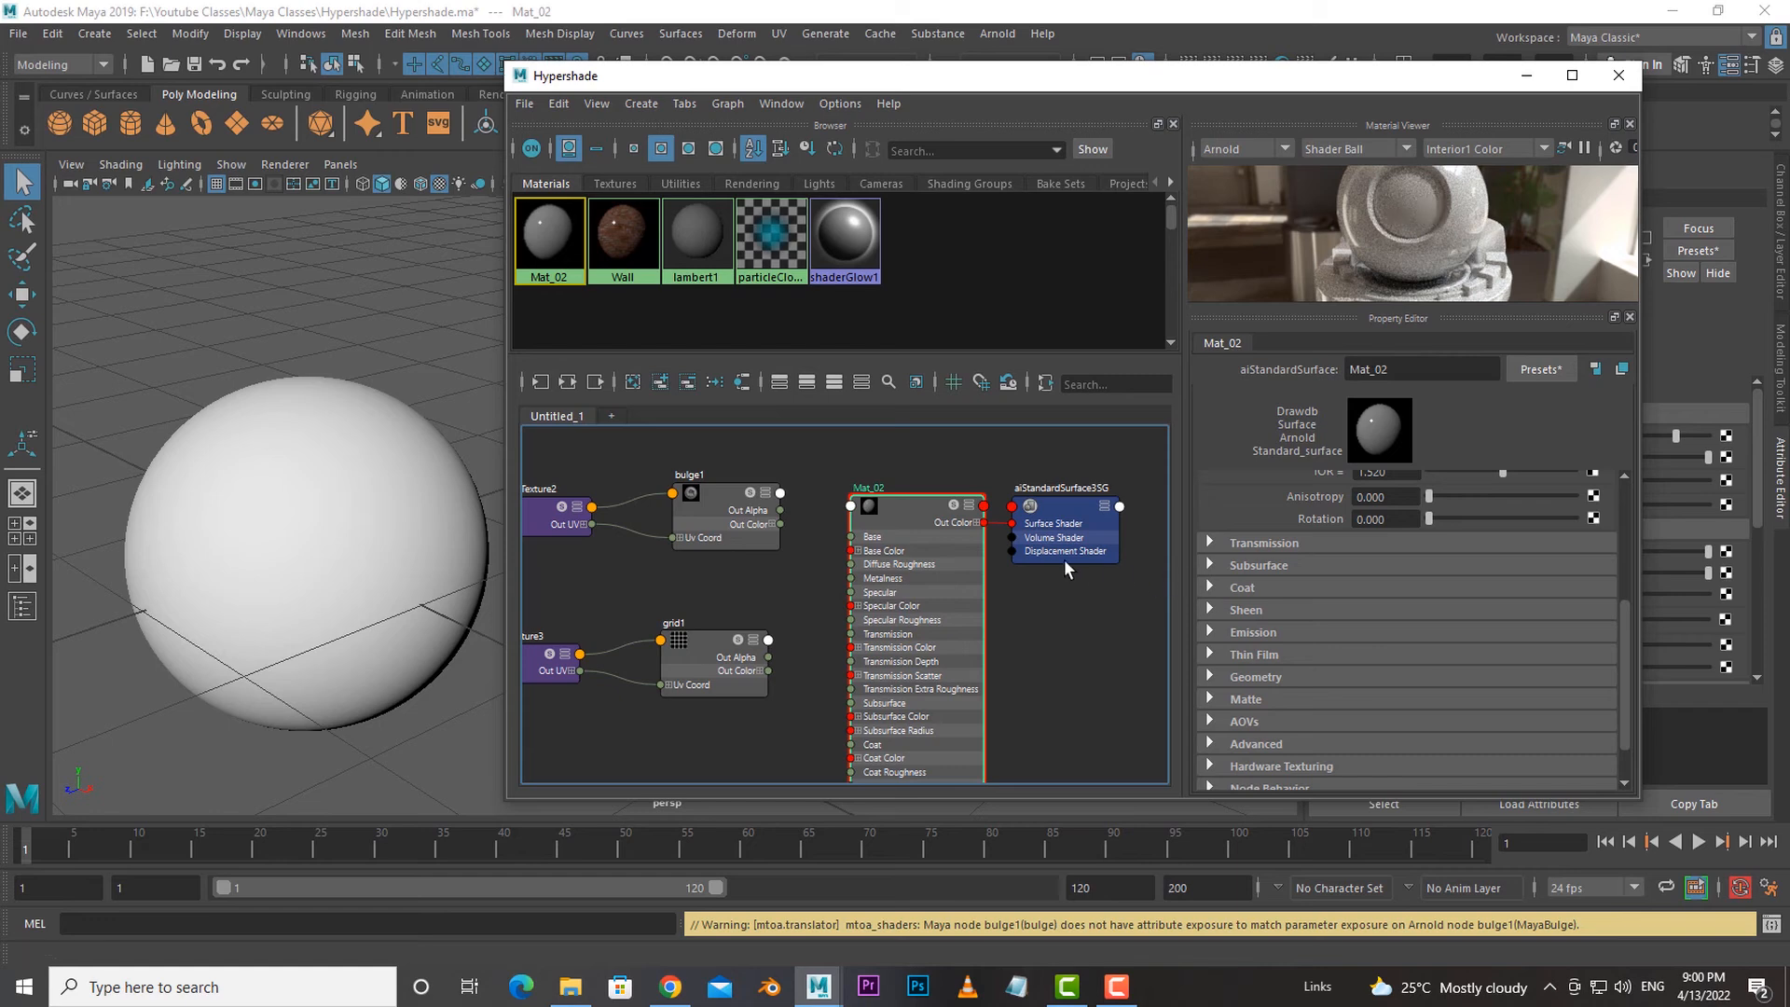
scroll(1065, 560, "down", 2)
scroll(1038, 606, "up", 2)
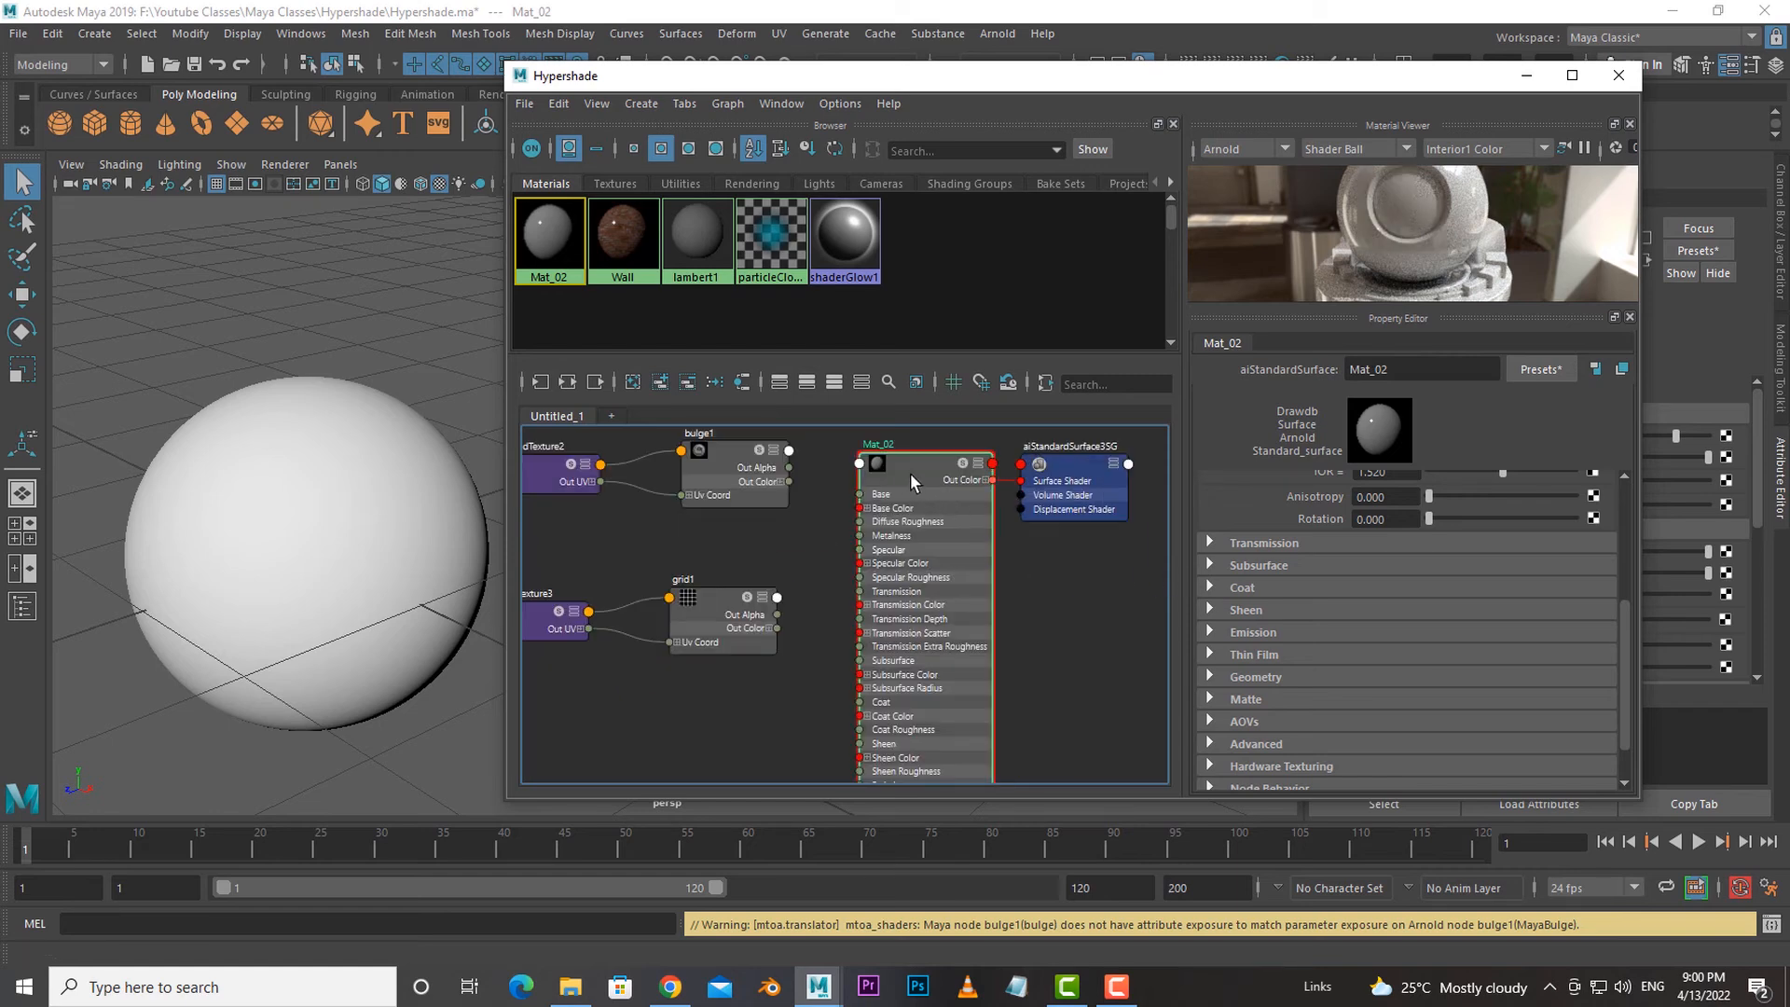
scroll(1413, 688, "down", 2)
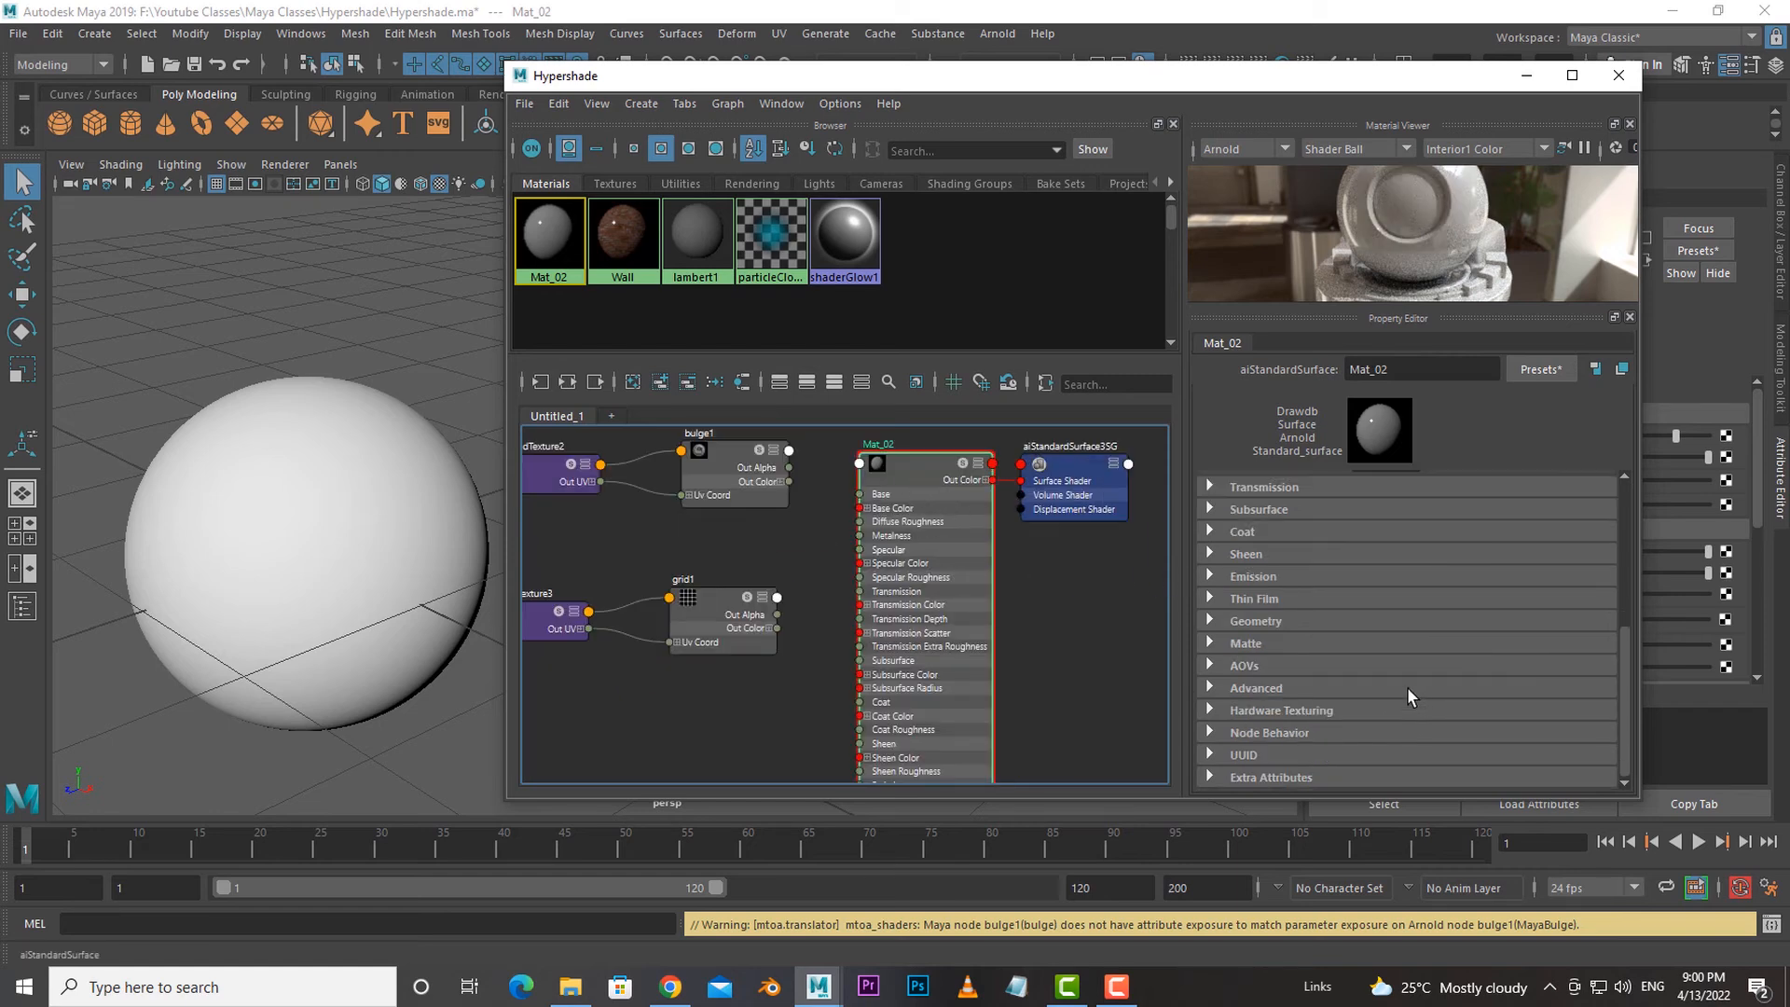
Connect the Bulge texture to the Bump Mapping attribute in Mat_02's Geometry group.
left_click(1255, 621)
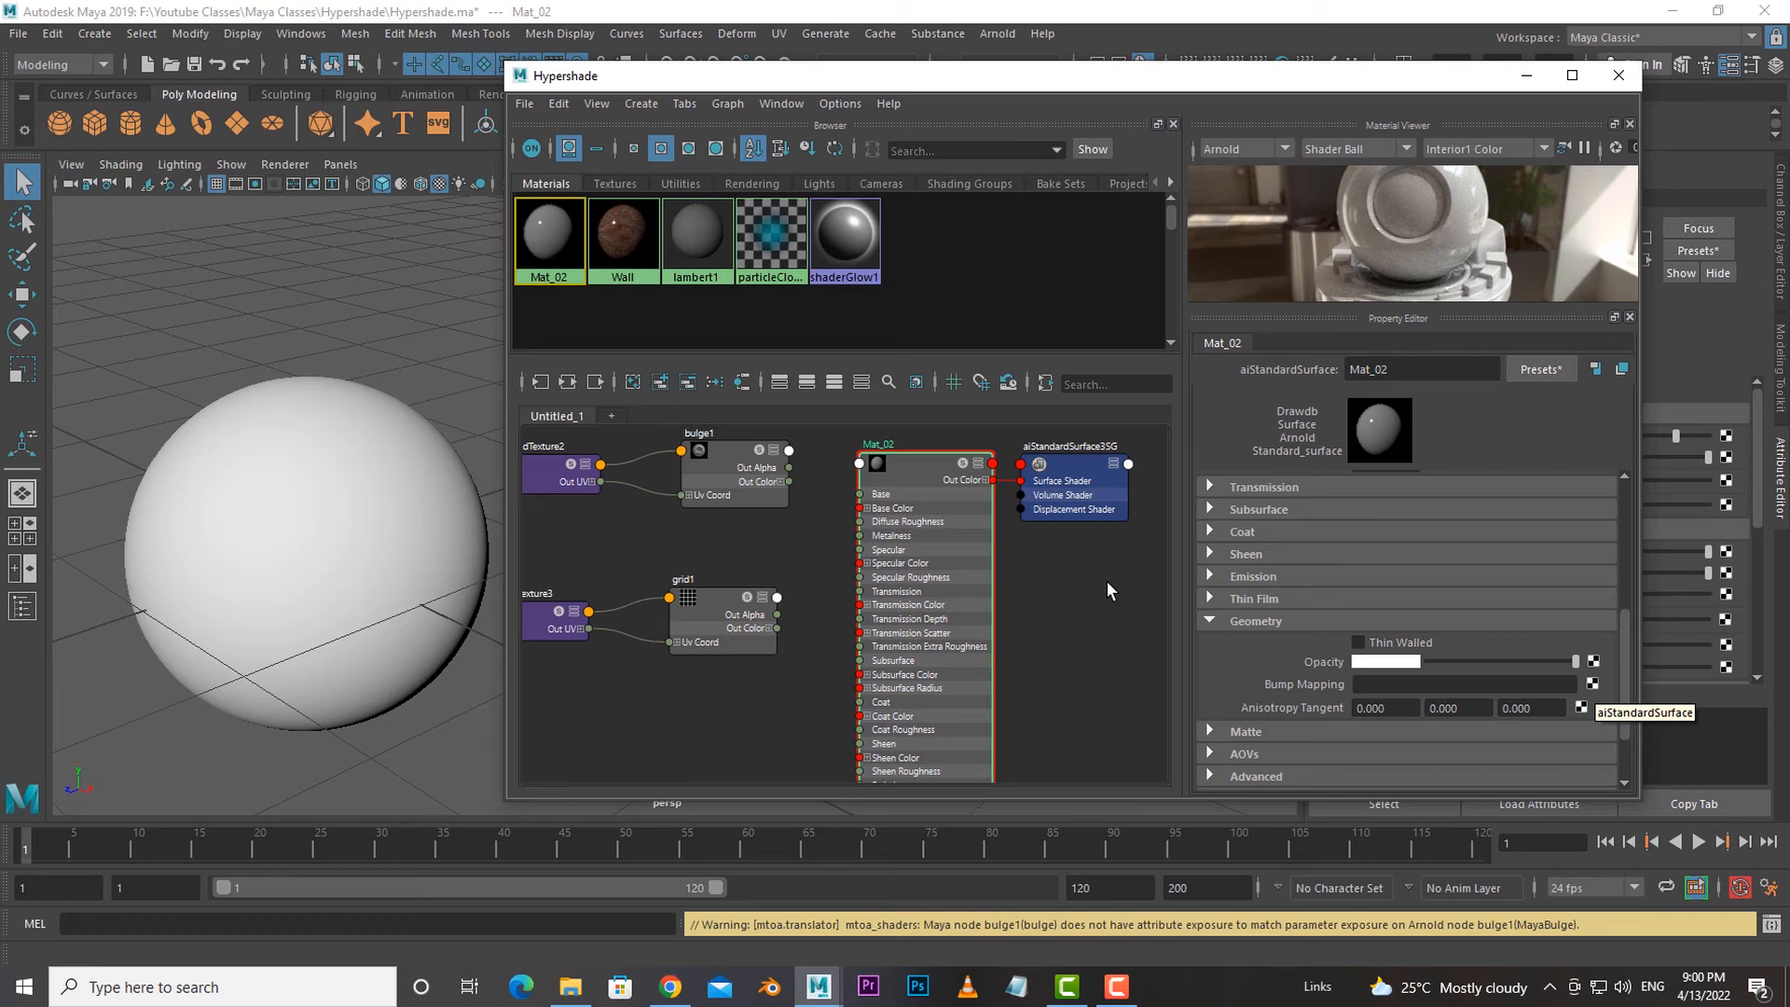
middle_click_drag(987, 539, 988, 572, "alt")
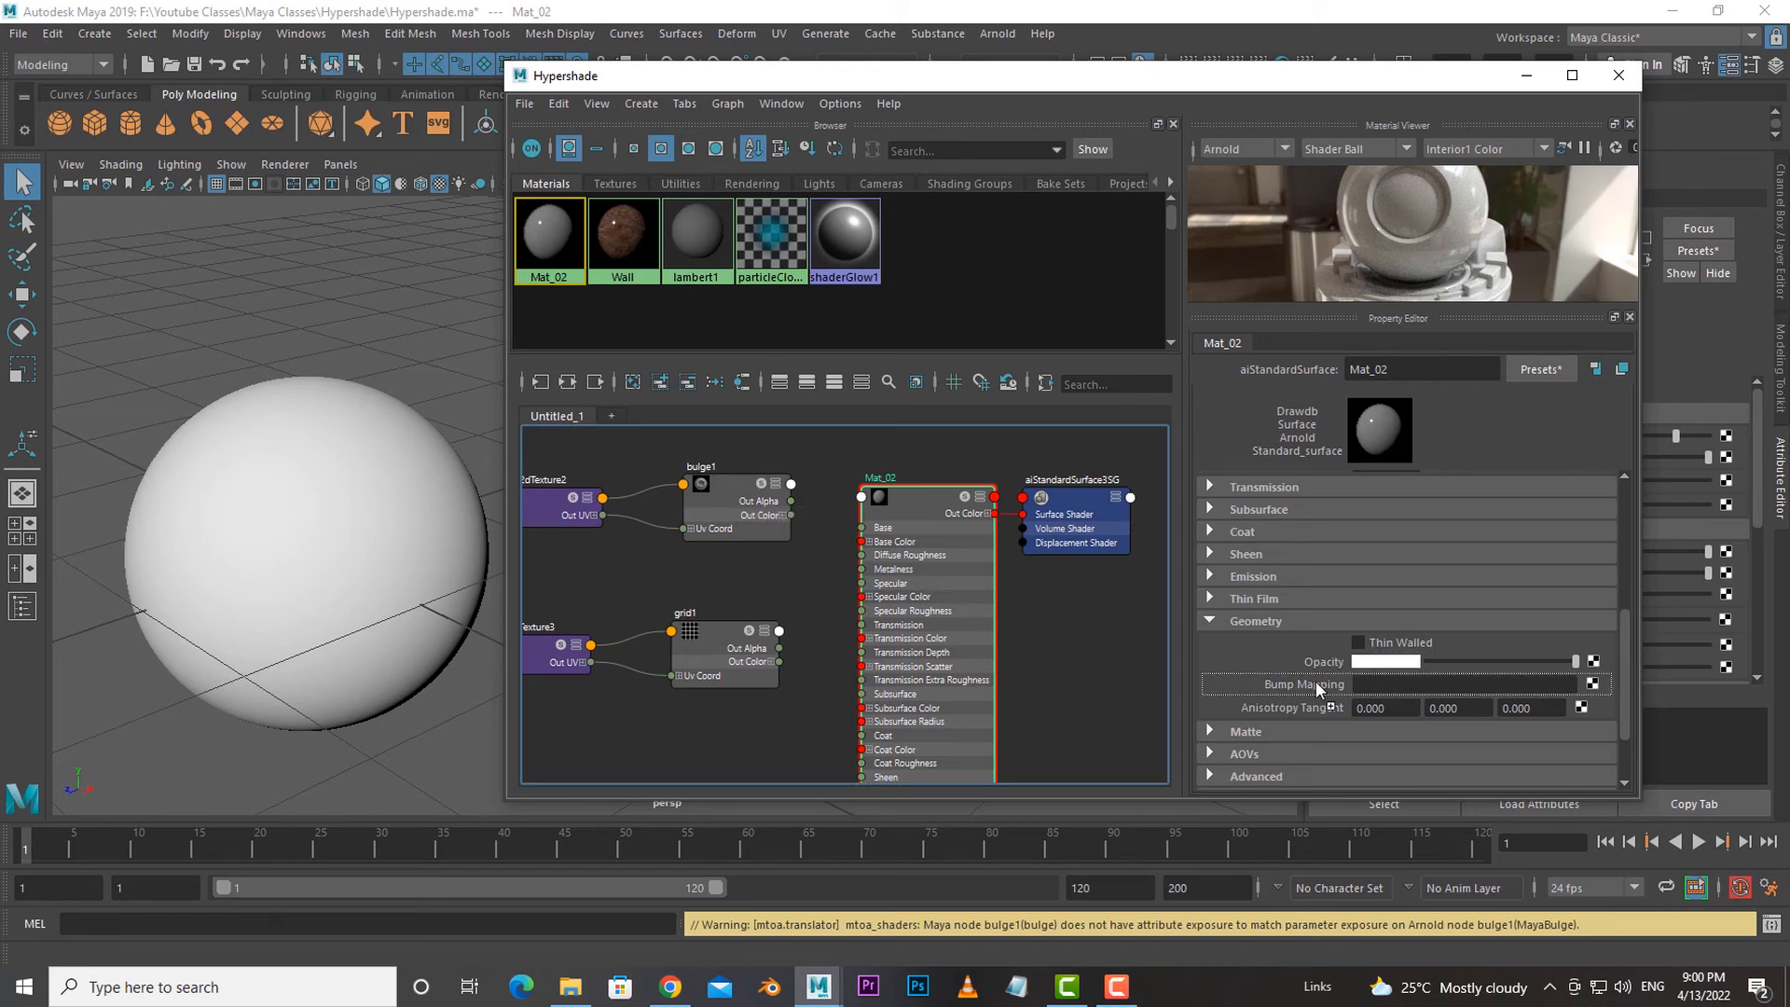
middle_click_drag(1317, 681, 1316, 681)
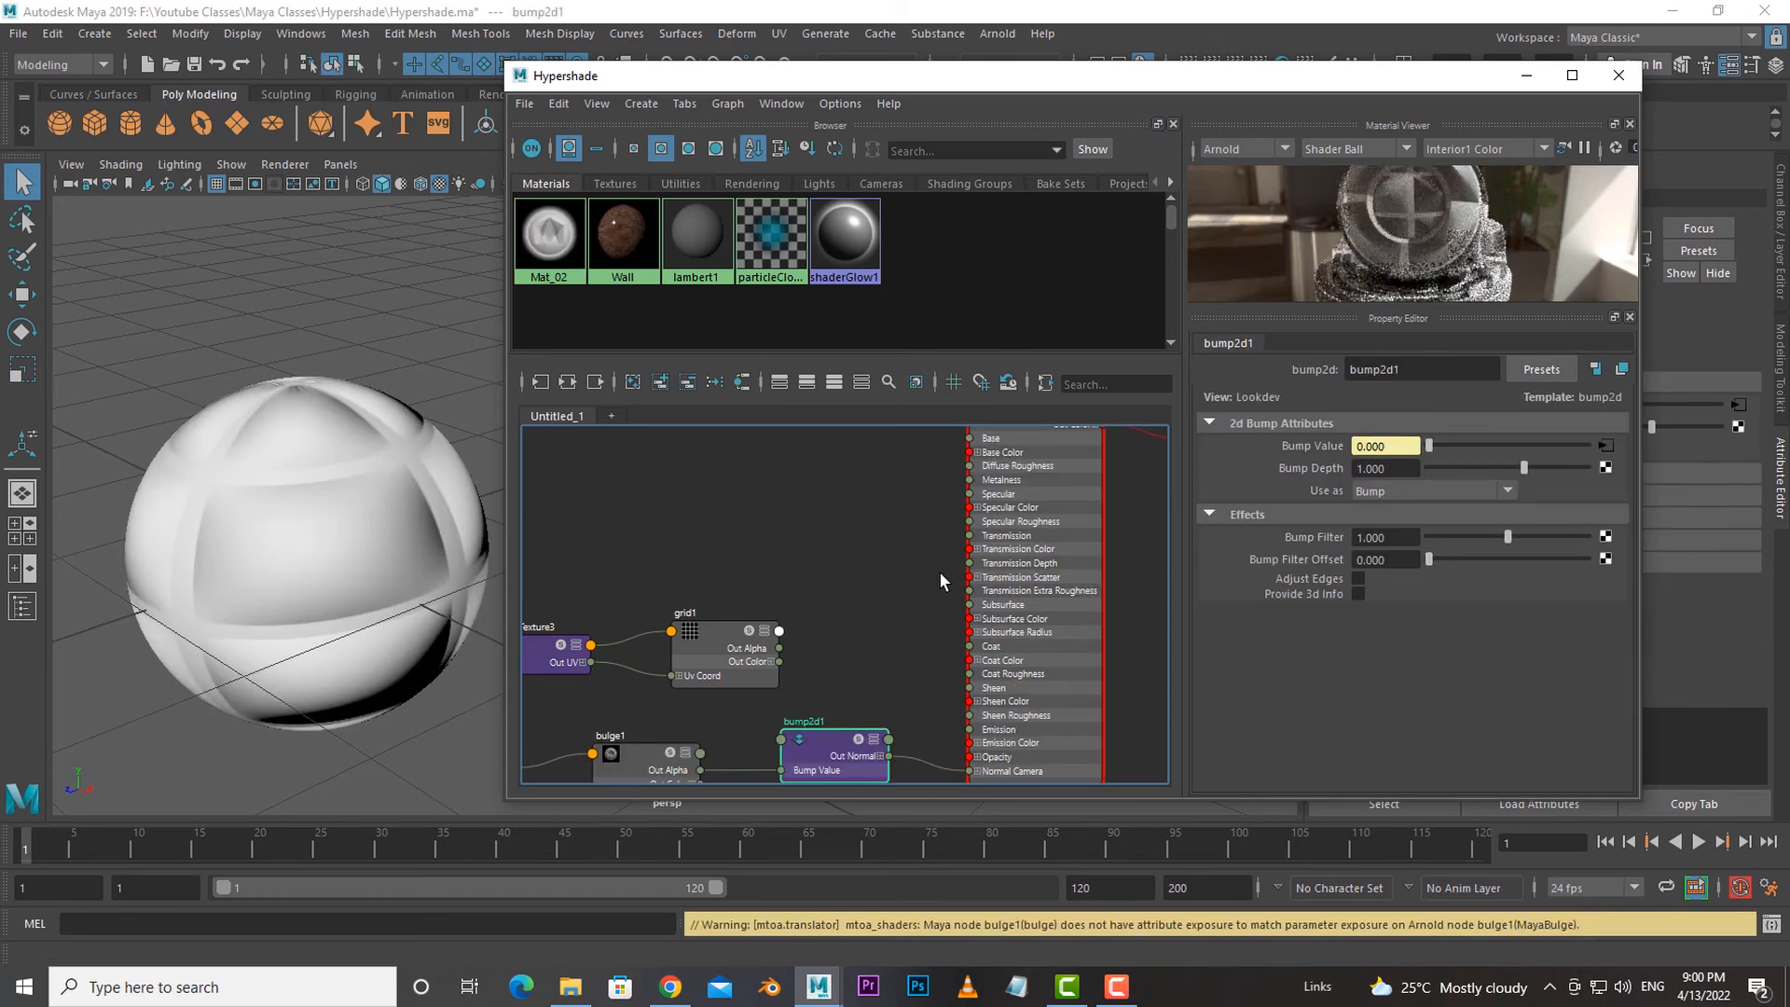
Move the Grid texture and its placement node up together, away from the Bulge nodes in the graph.
scroll(938, 580, "down", 3)
scroll(892, 586, "up", 2)
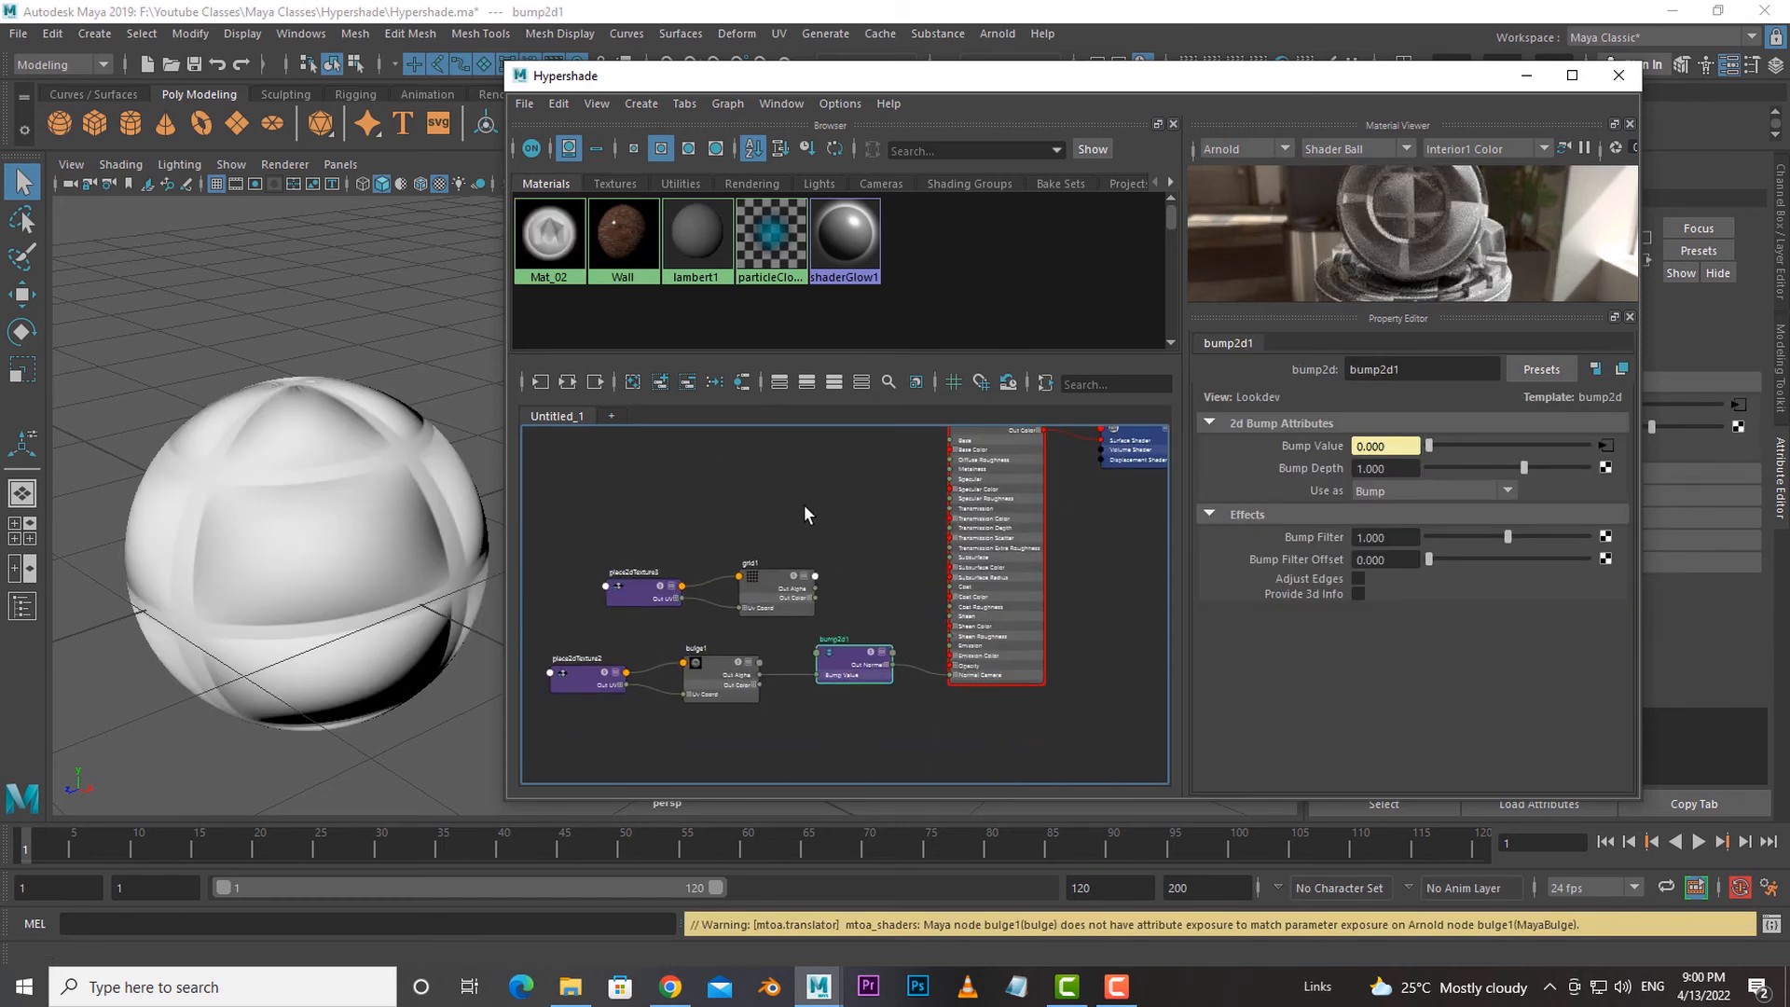
left_click_drag(807, 515, 695, 619)
scroll(695, 619, "down", 2)
left_click_drag(646, 606, 649, 525)
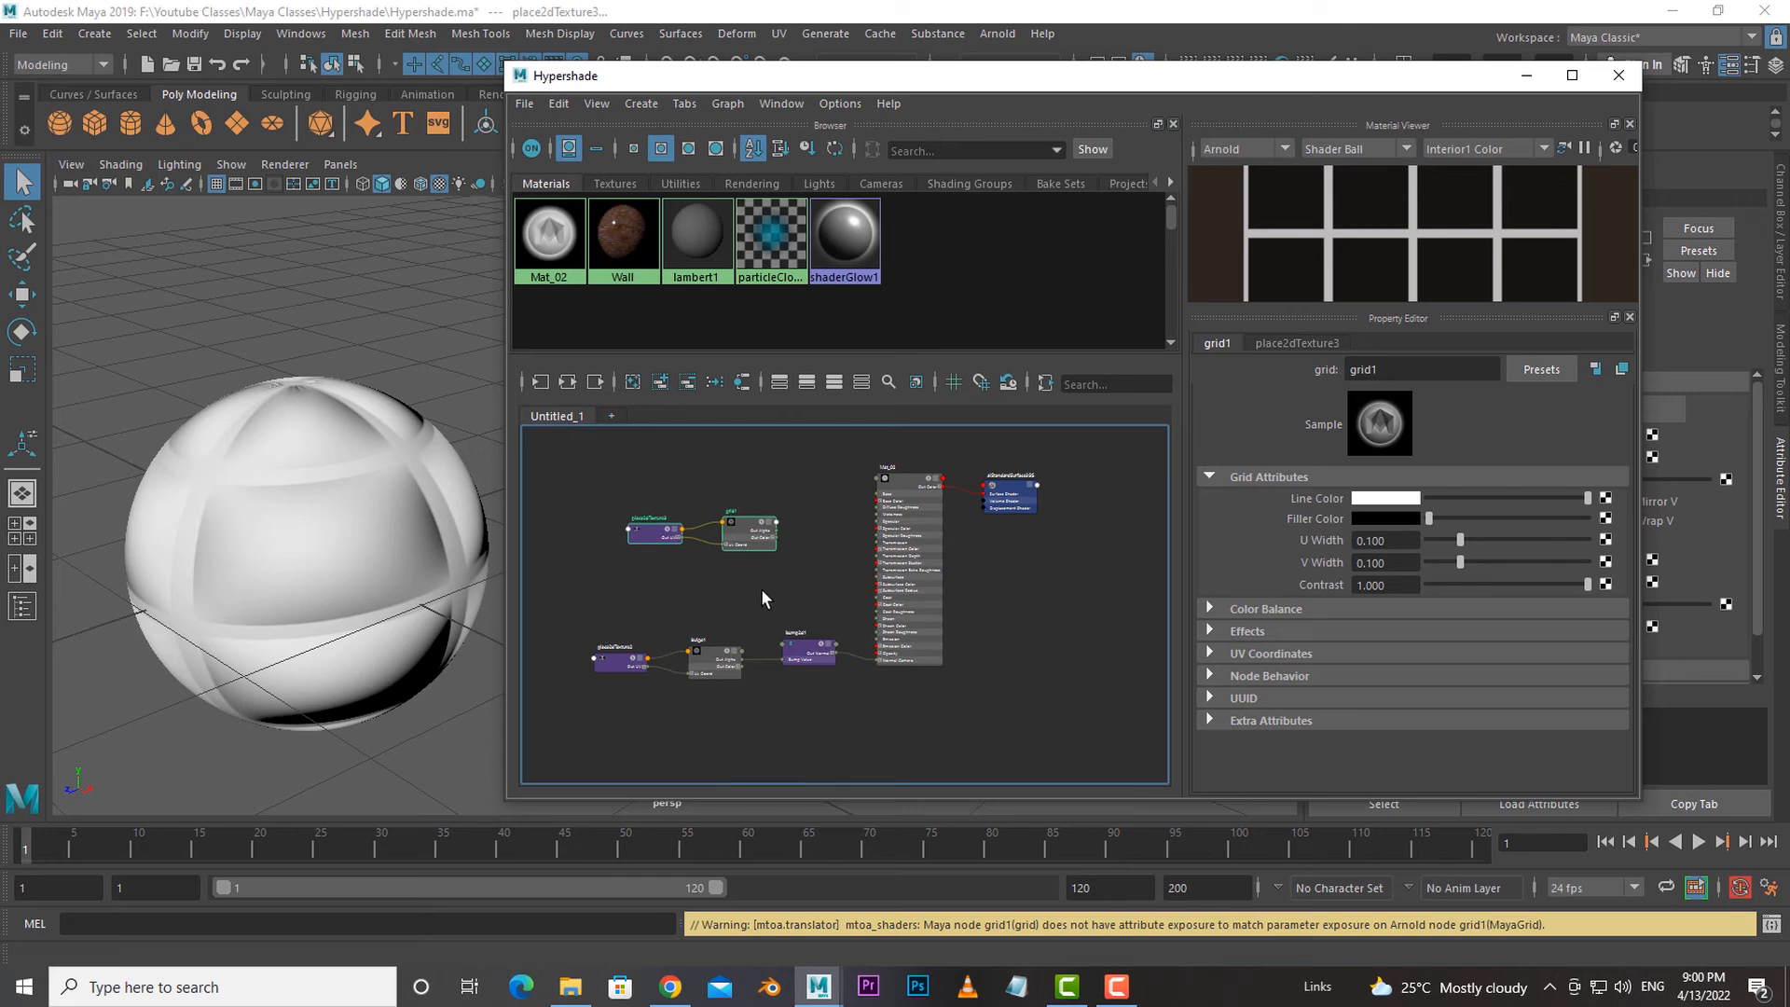
Examine how the bump2d node links the Bulge texture's Out Alpha to the Normal Camera input of Mat_02.
scroll(823, 633, "up", 5)
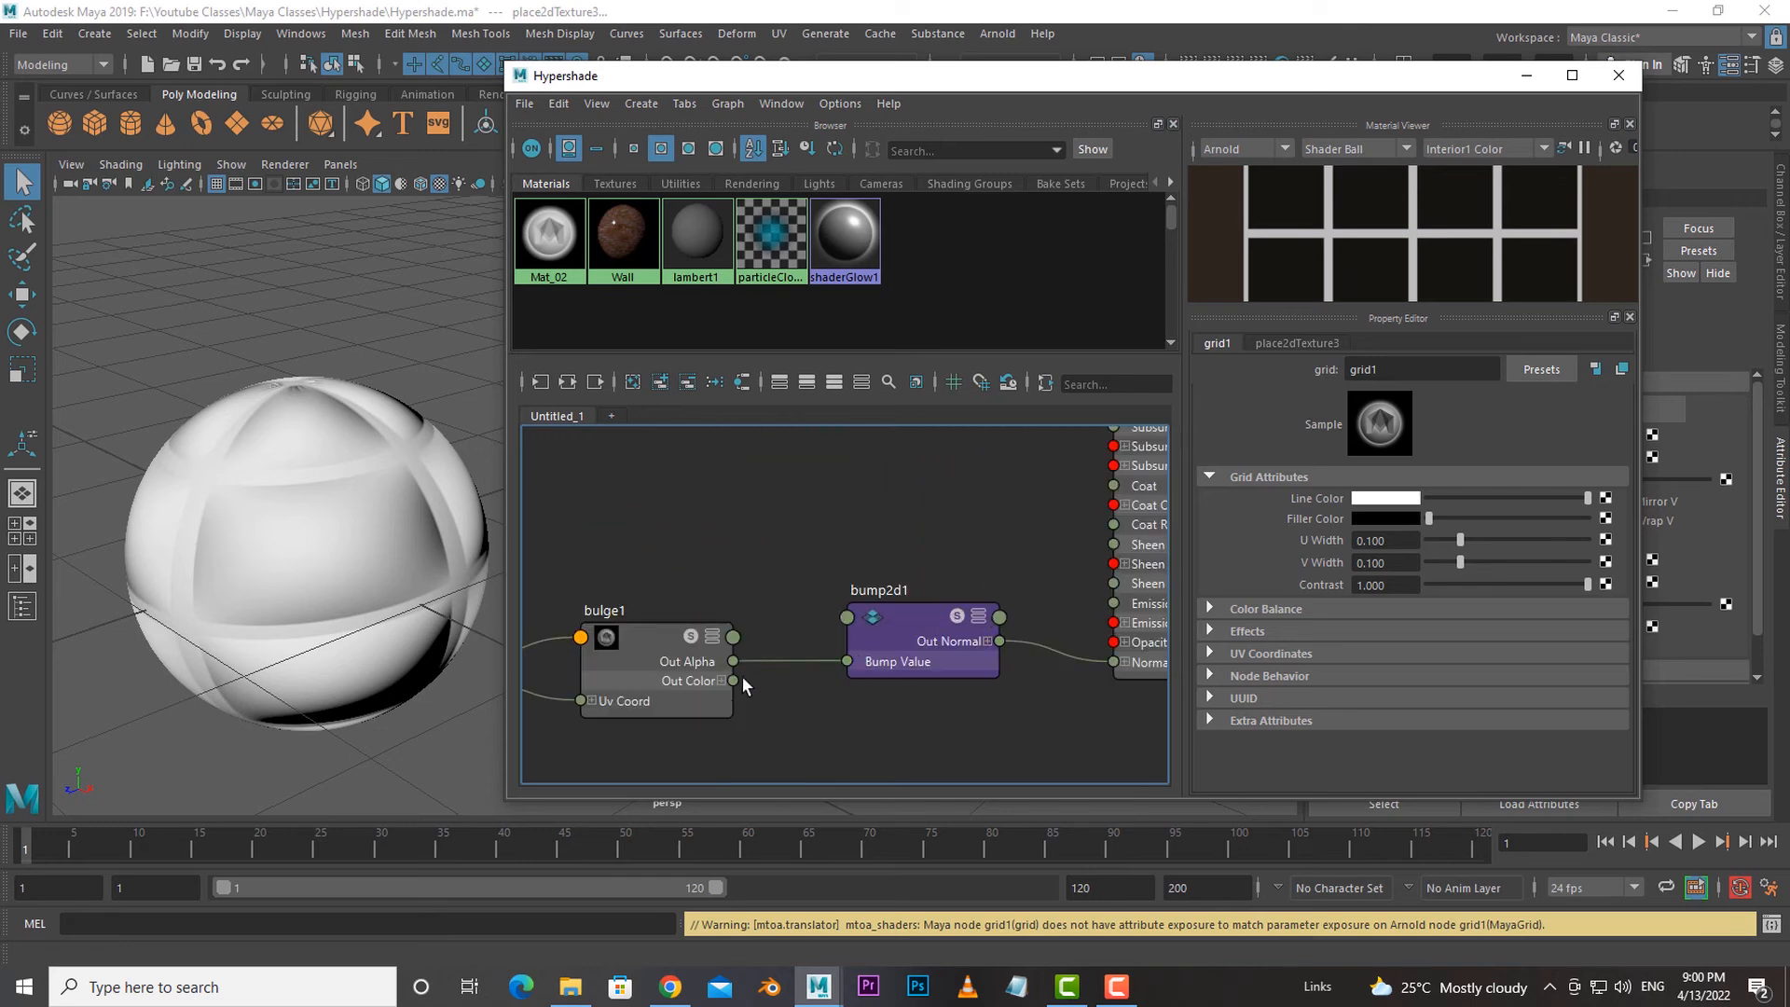
scroll(701, 585, "down", 2)
scroll(879, 607, "up", 2)
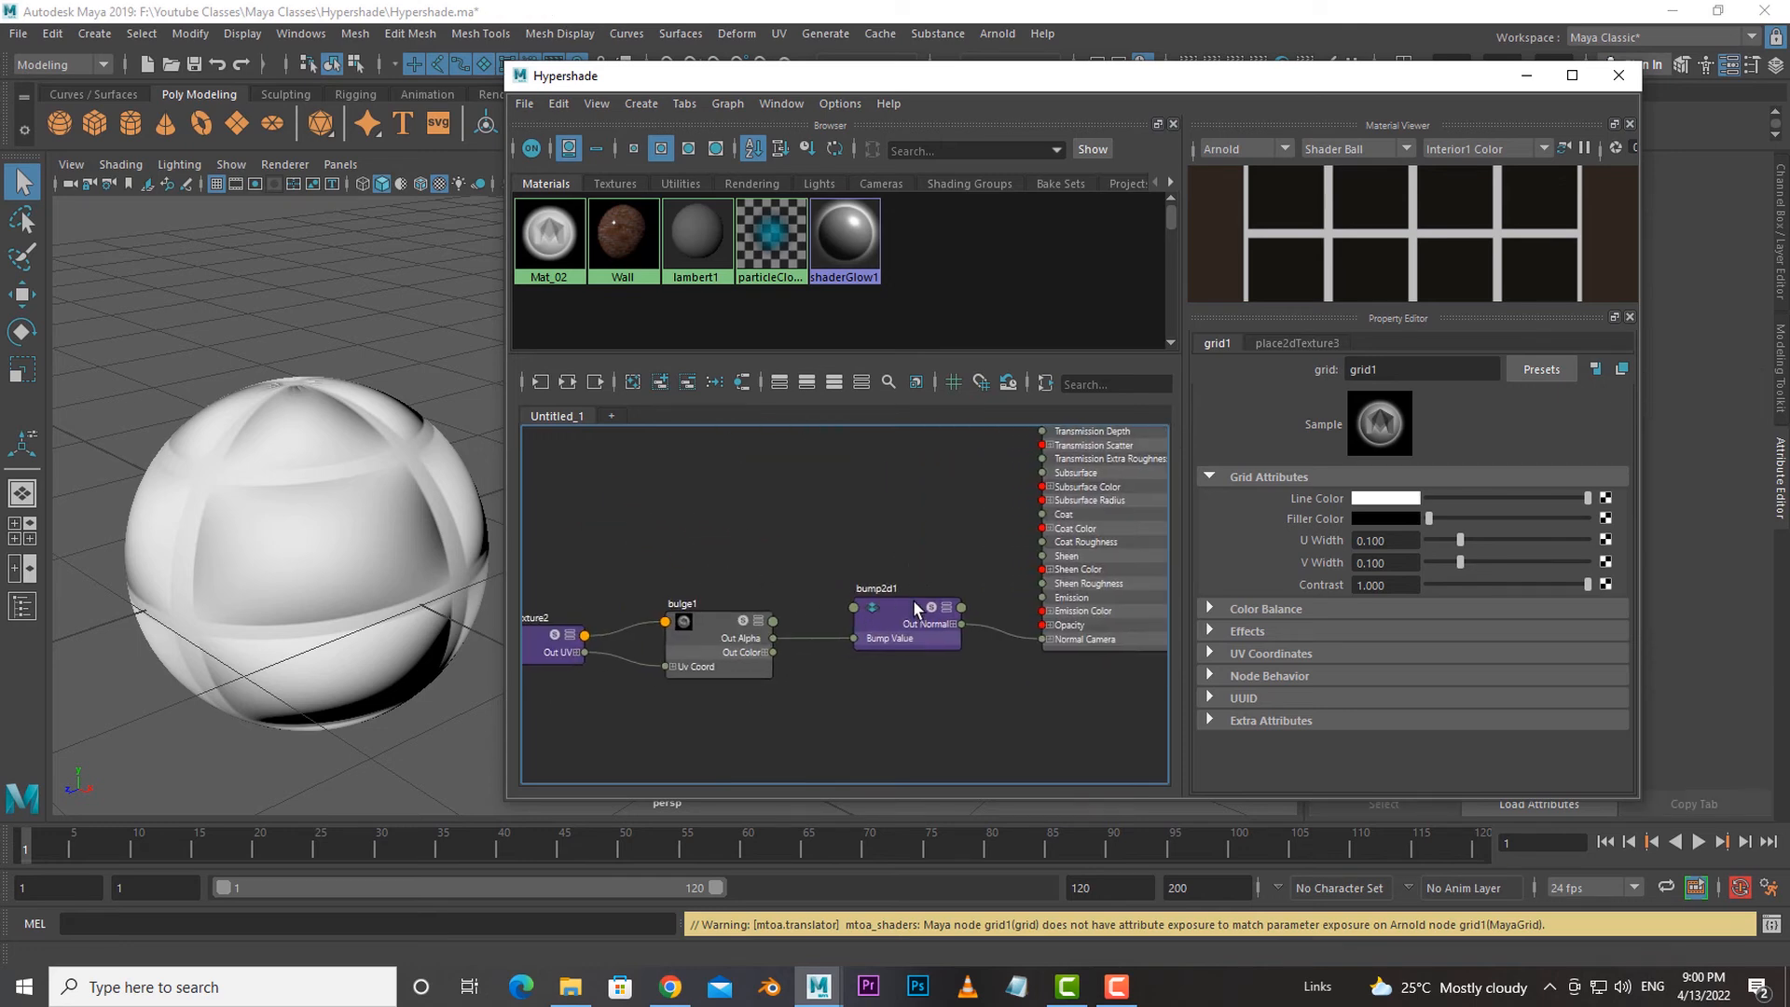
scroll(878, 601, "up", 2)
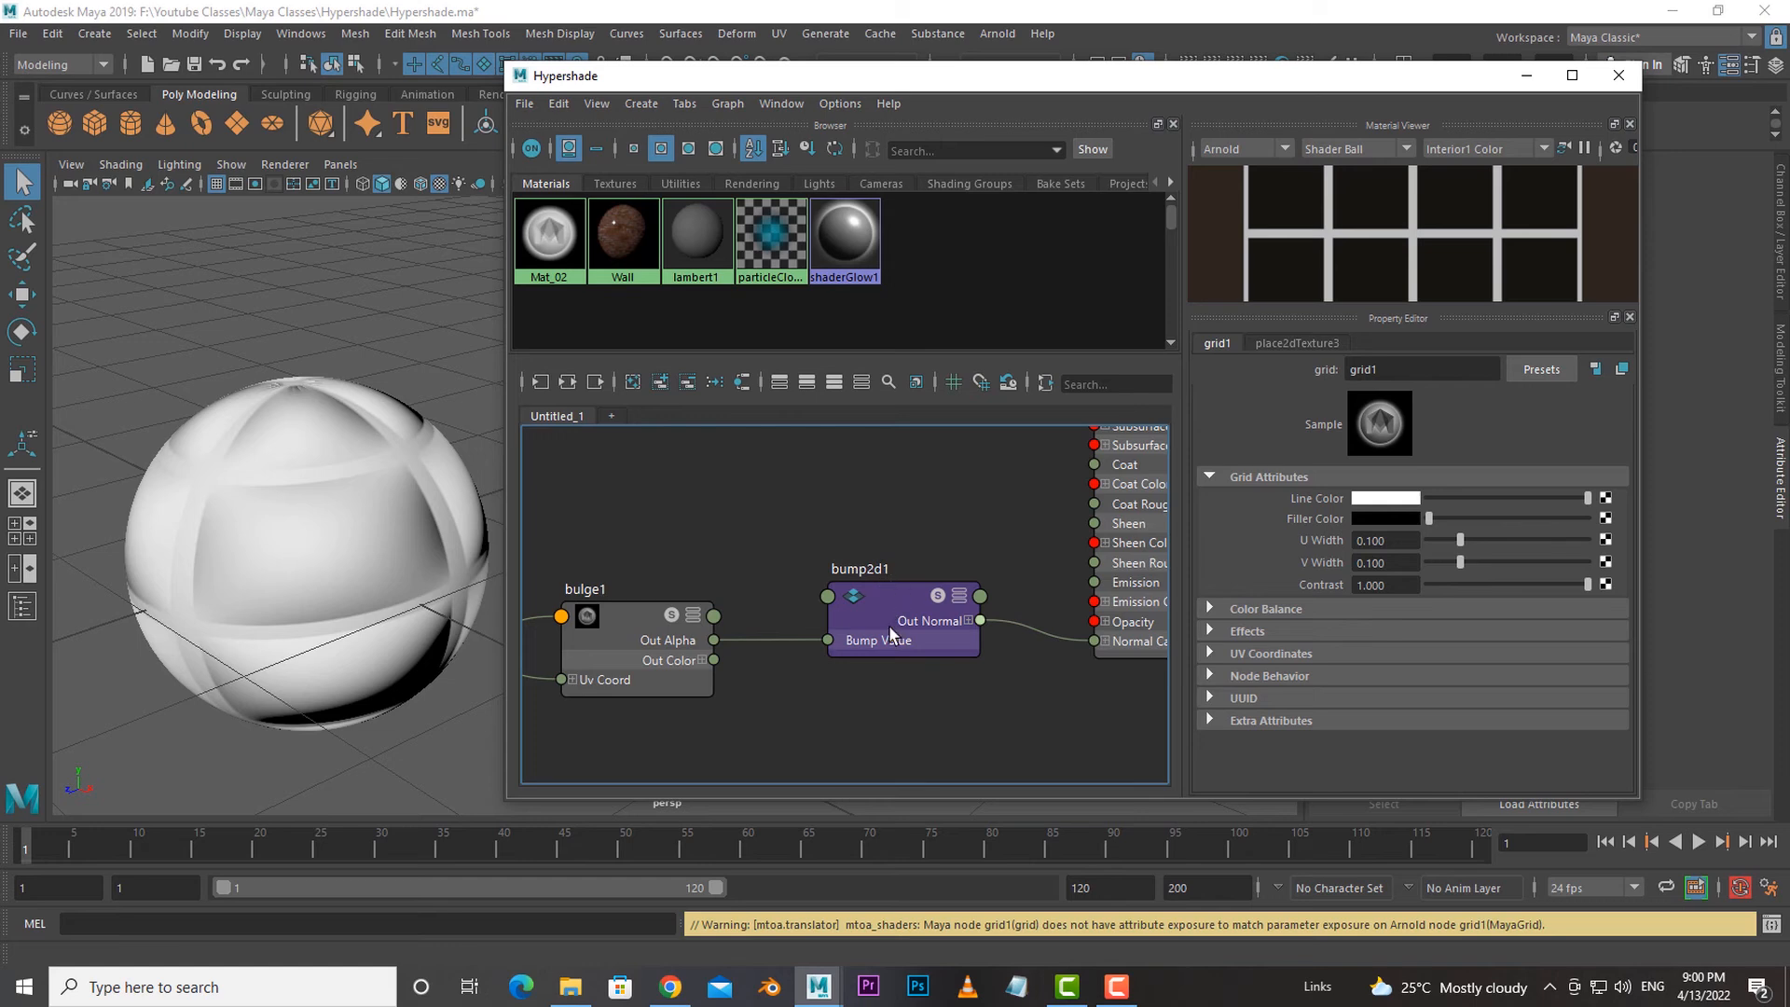
middle_click_drag(815, 704, 948, 688, "alt")
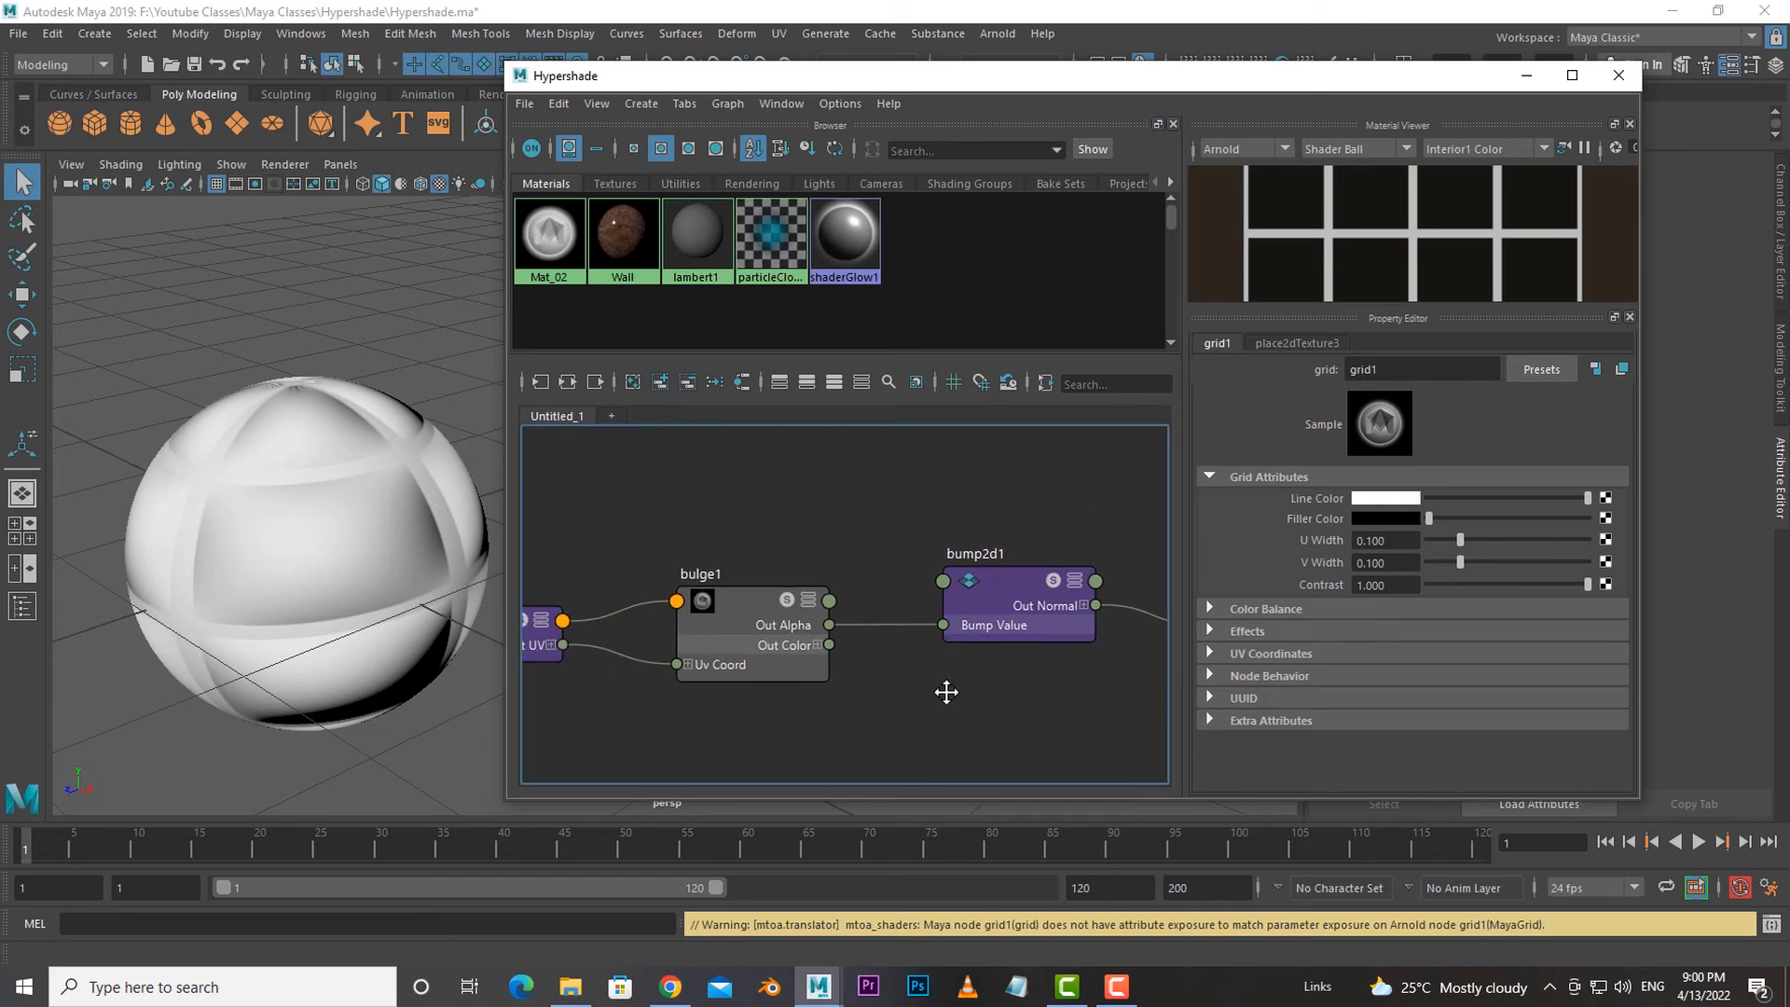
mouse_move(757, 611)
middle_mouse_down("alt")
mouse_move(847, 684)
mouse_move(746, 639)
middle_mouse_up("alt")
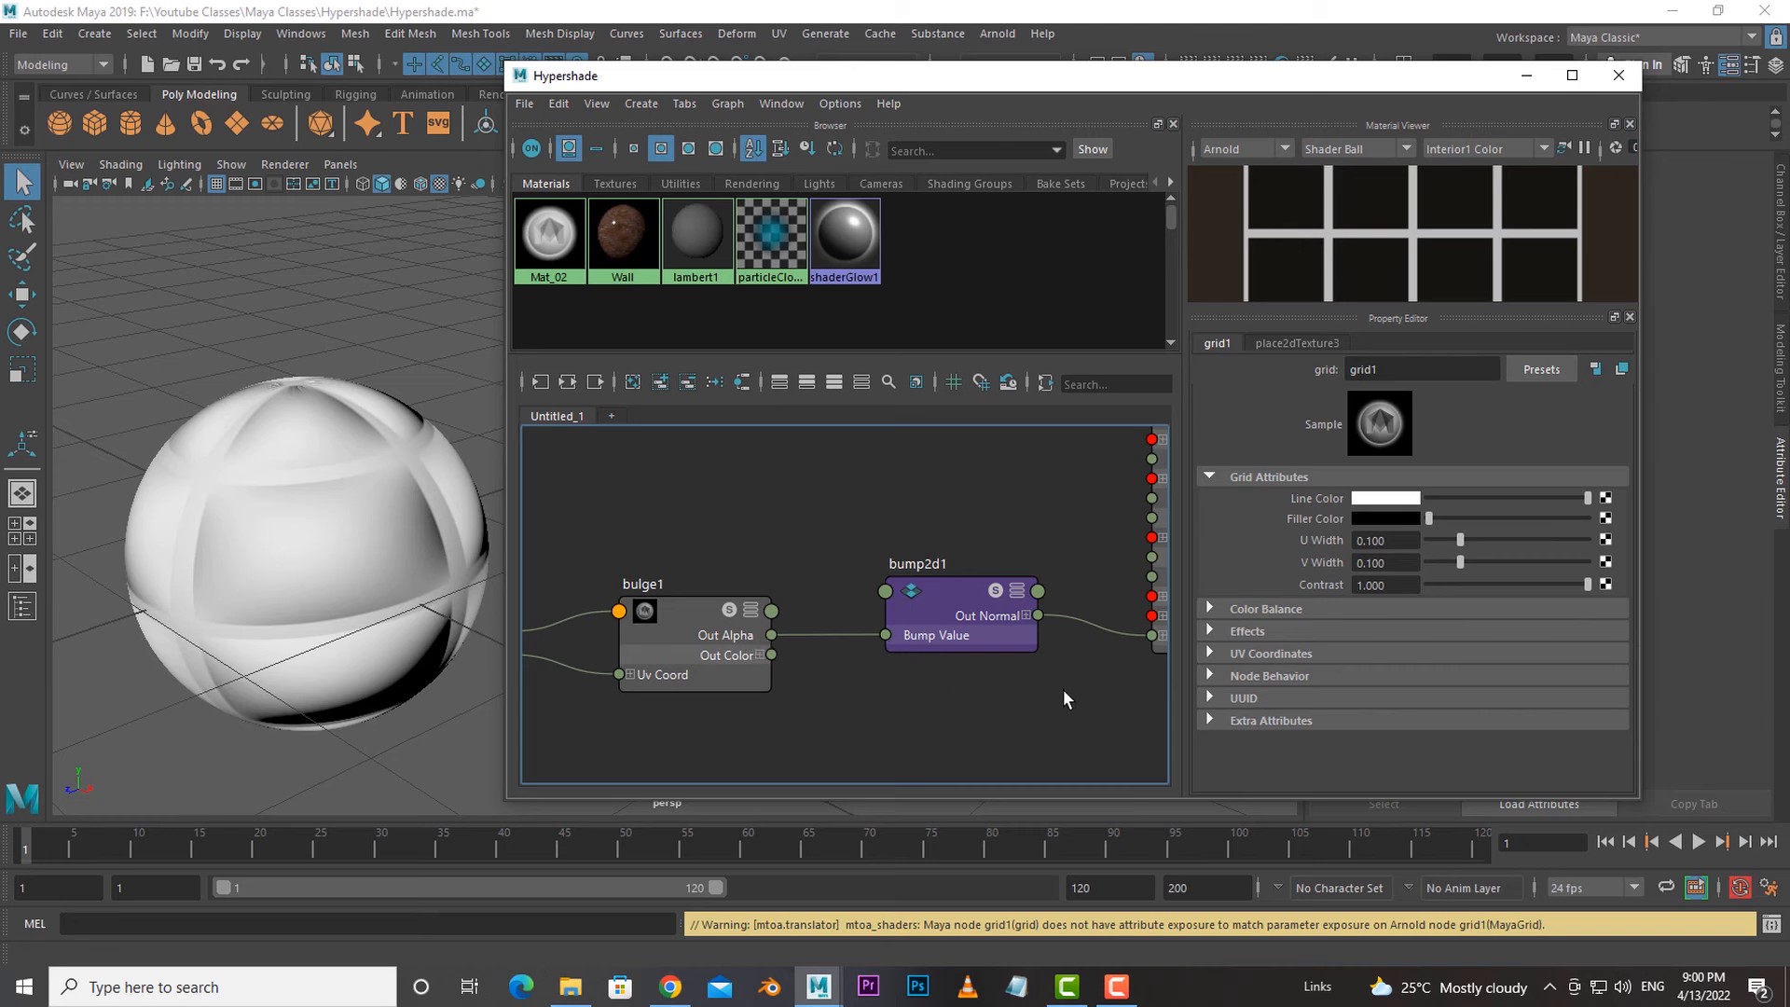
middle_click_drag(1066, 699, 781, 627, "alt")
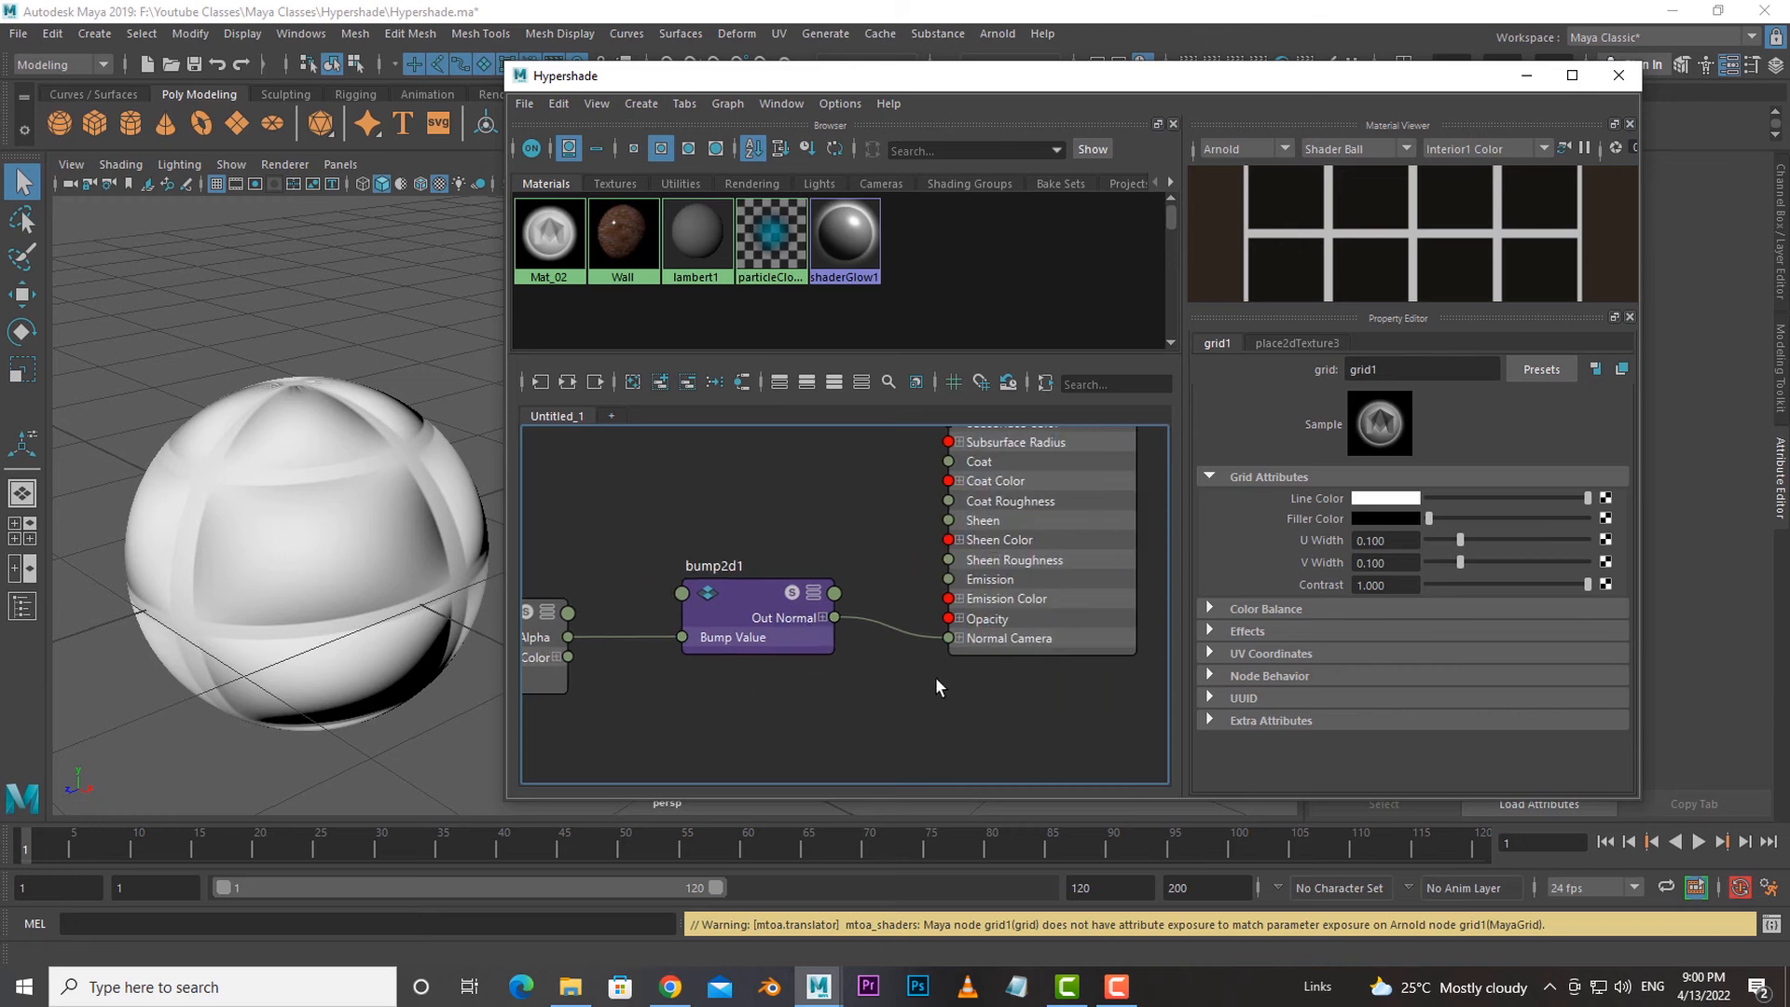
scroll(936, 677, "down", 2)
middle_click_drag(977, 697, 943, 720, "alt")
scroll(944, 723, "up", 2)
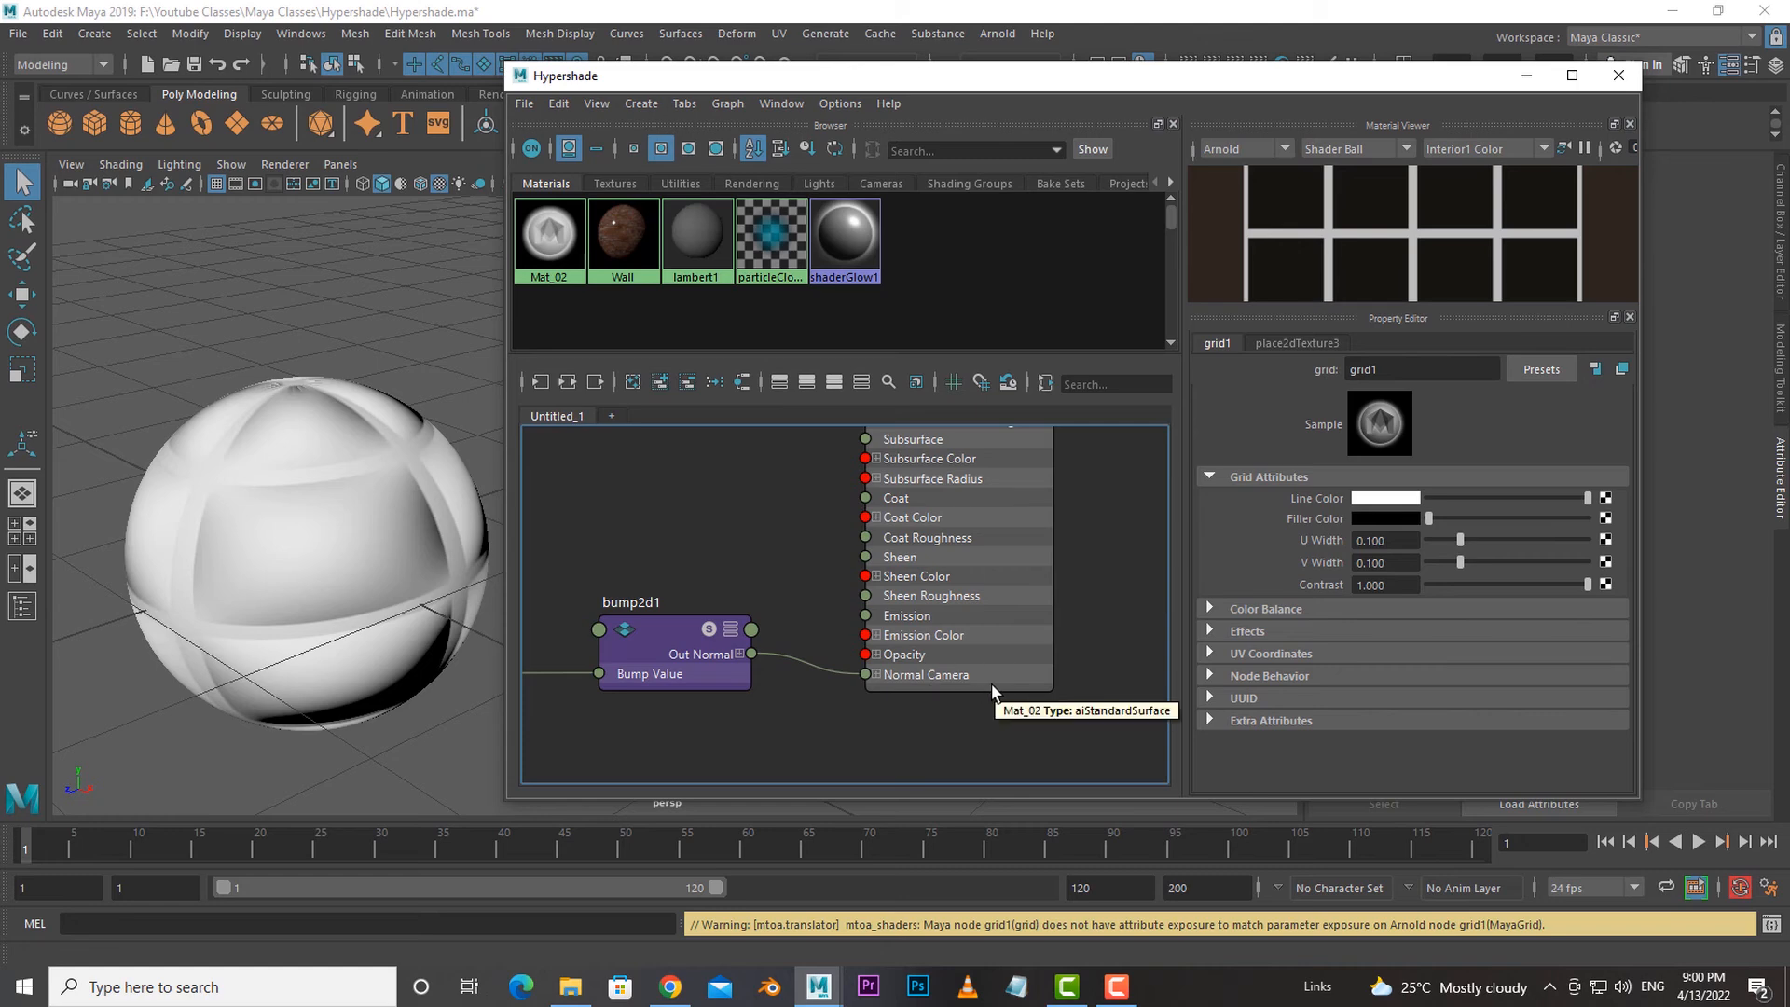
middle_click_drag(711, 718, 846, 701, "alt")
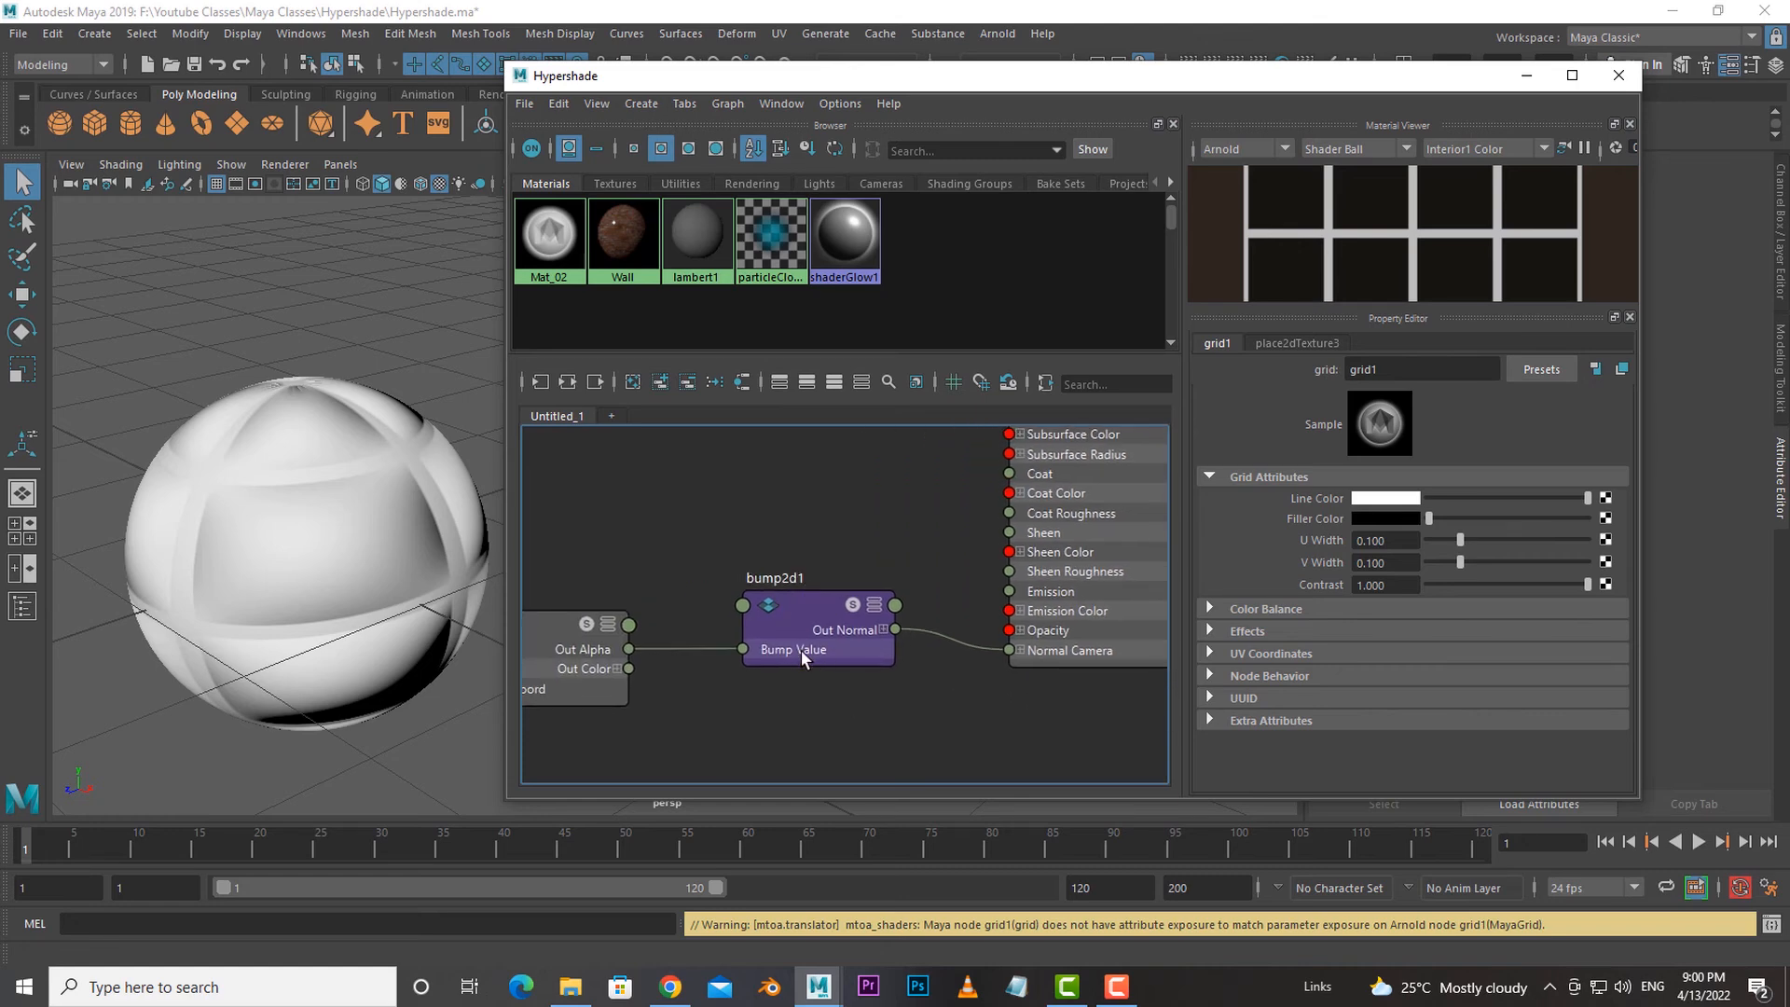
middle_click_drag(747, 726, 782, 725, "alt")
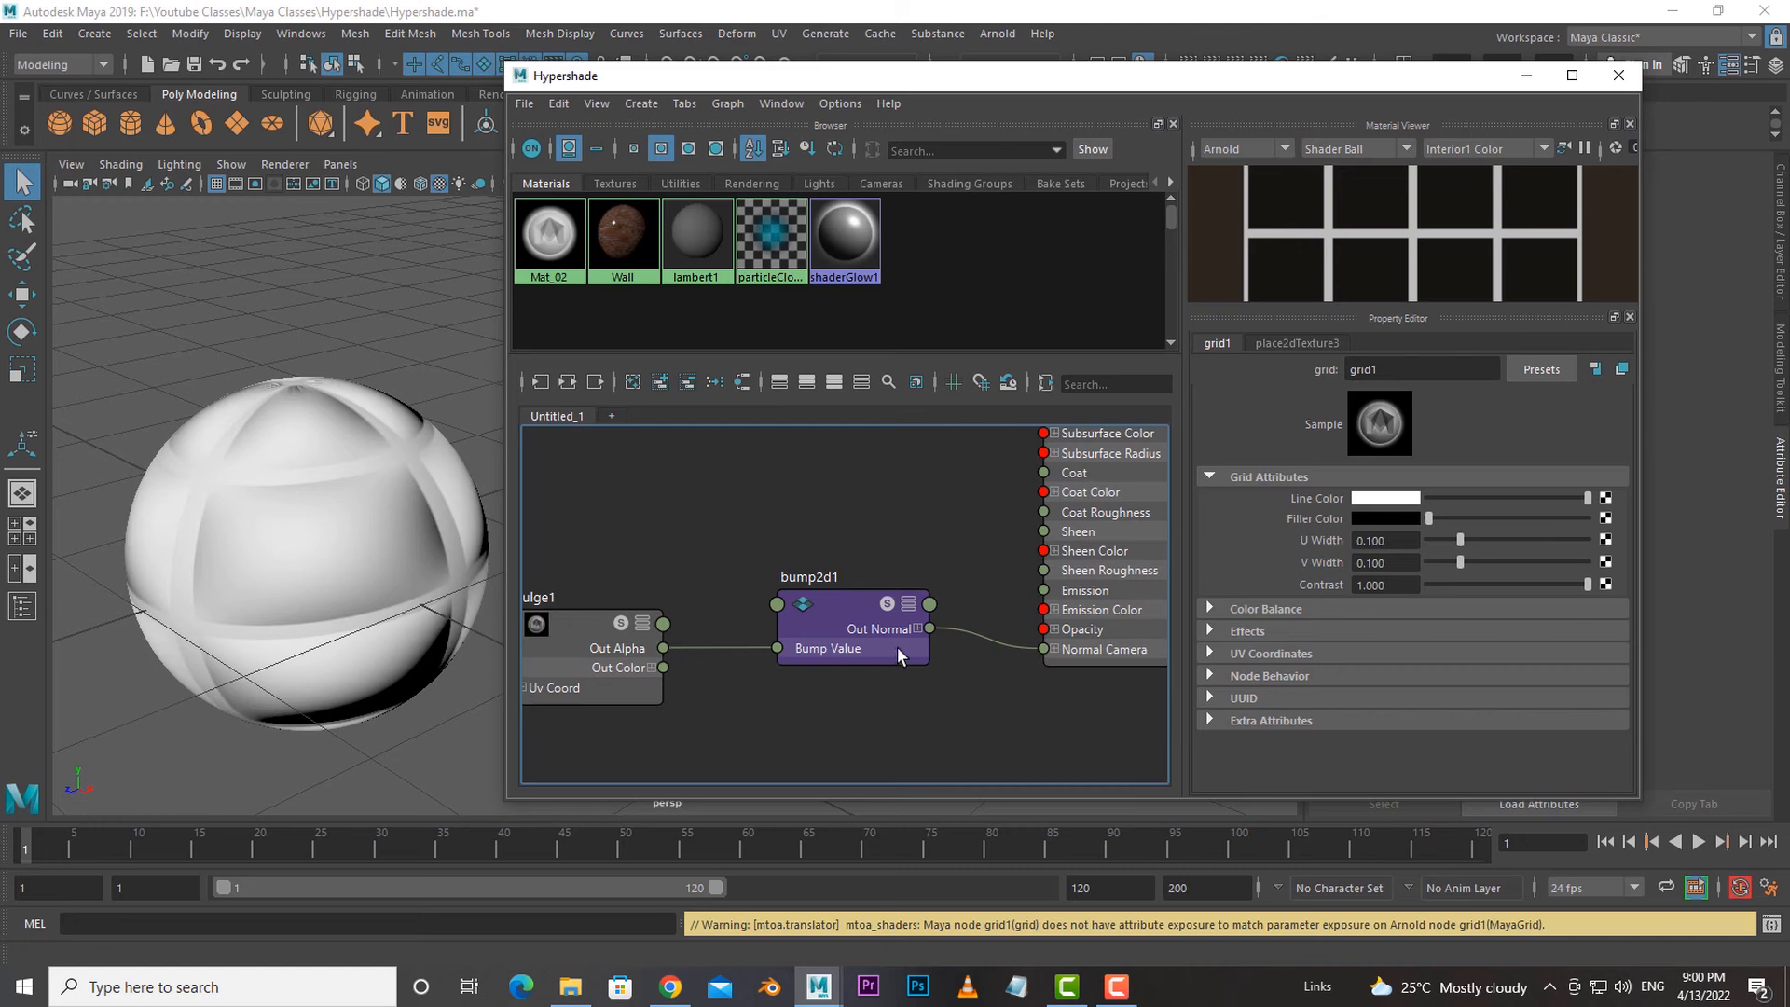
Search the graph's node creation list for "bump" and dismiss it without adding a node.
scroll(886, 680, "down", 3)
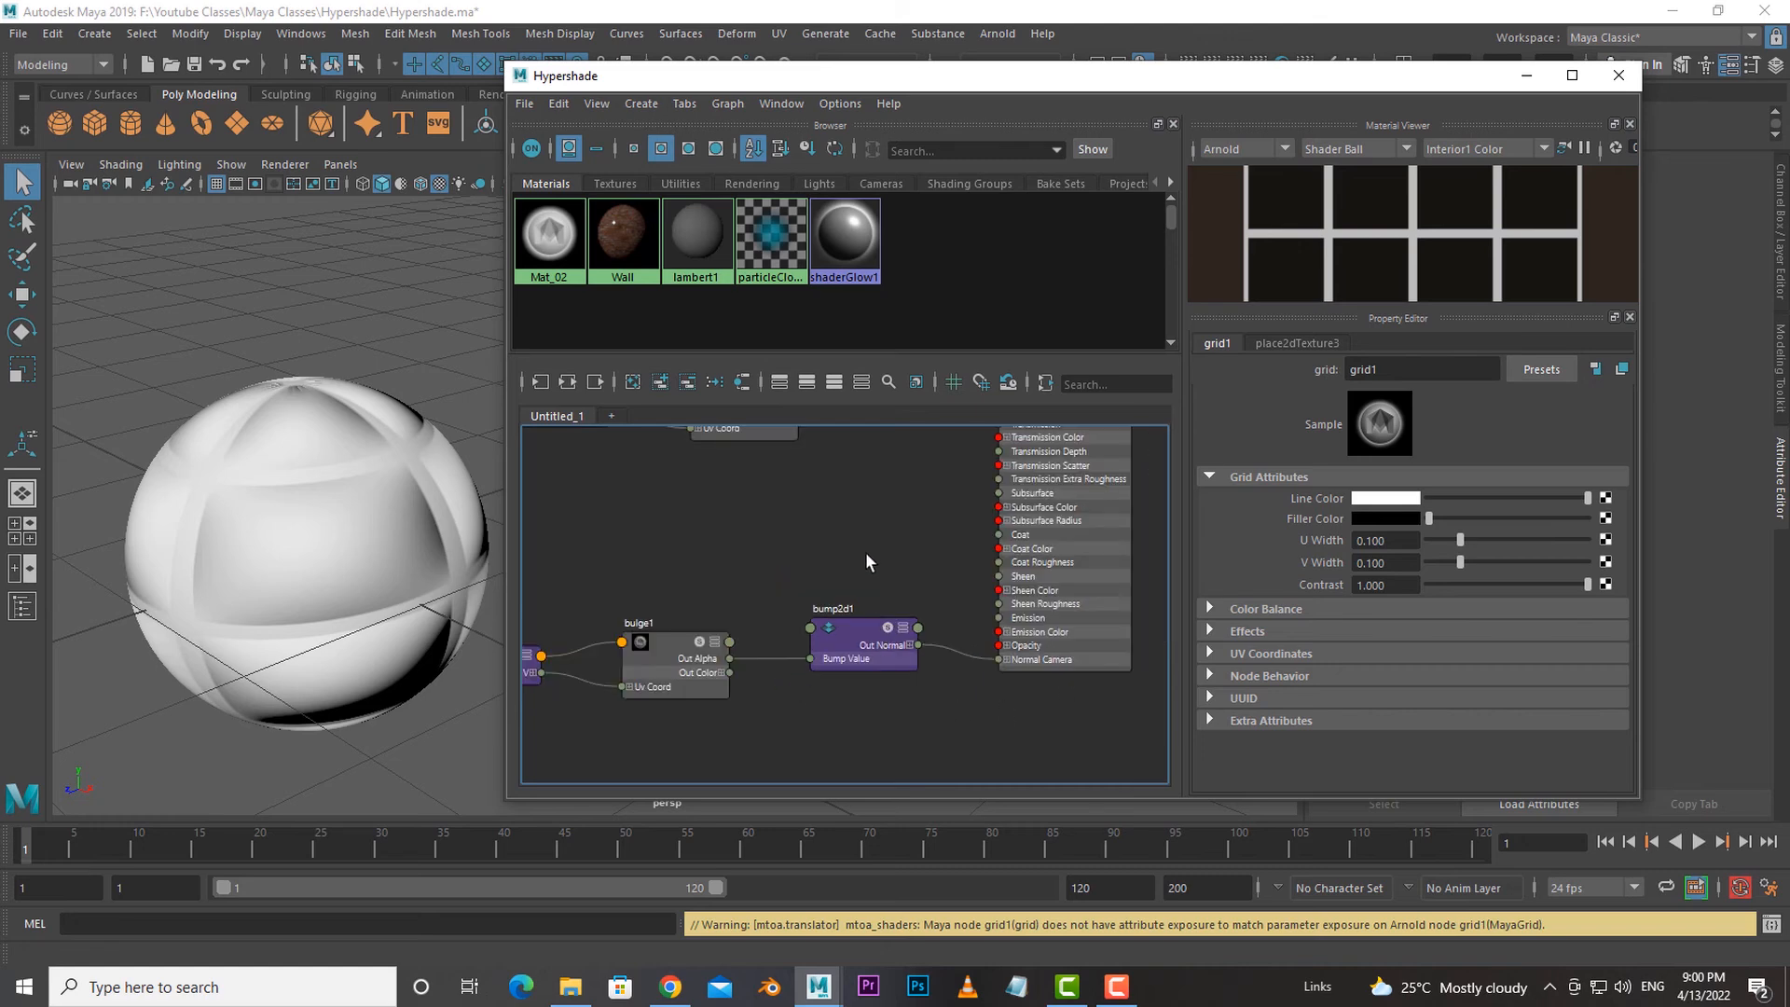
key("Tab")
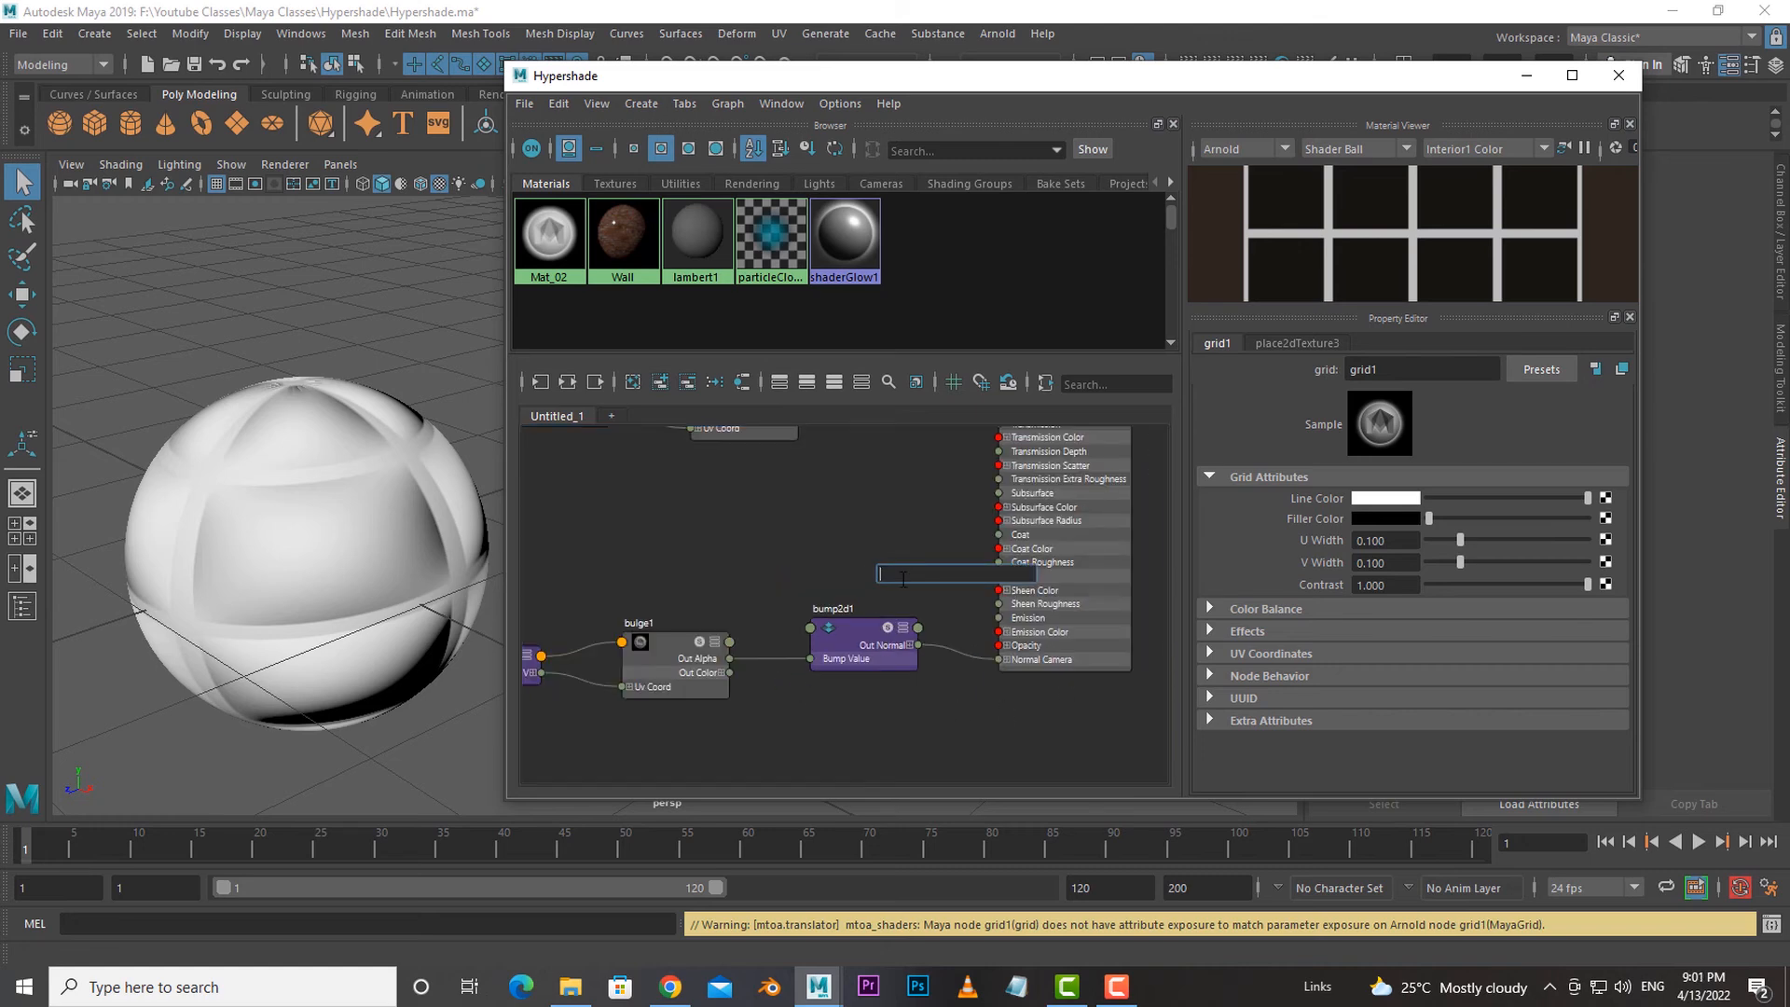
type("bump")
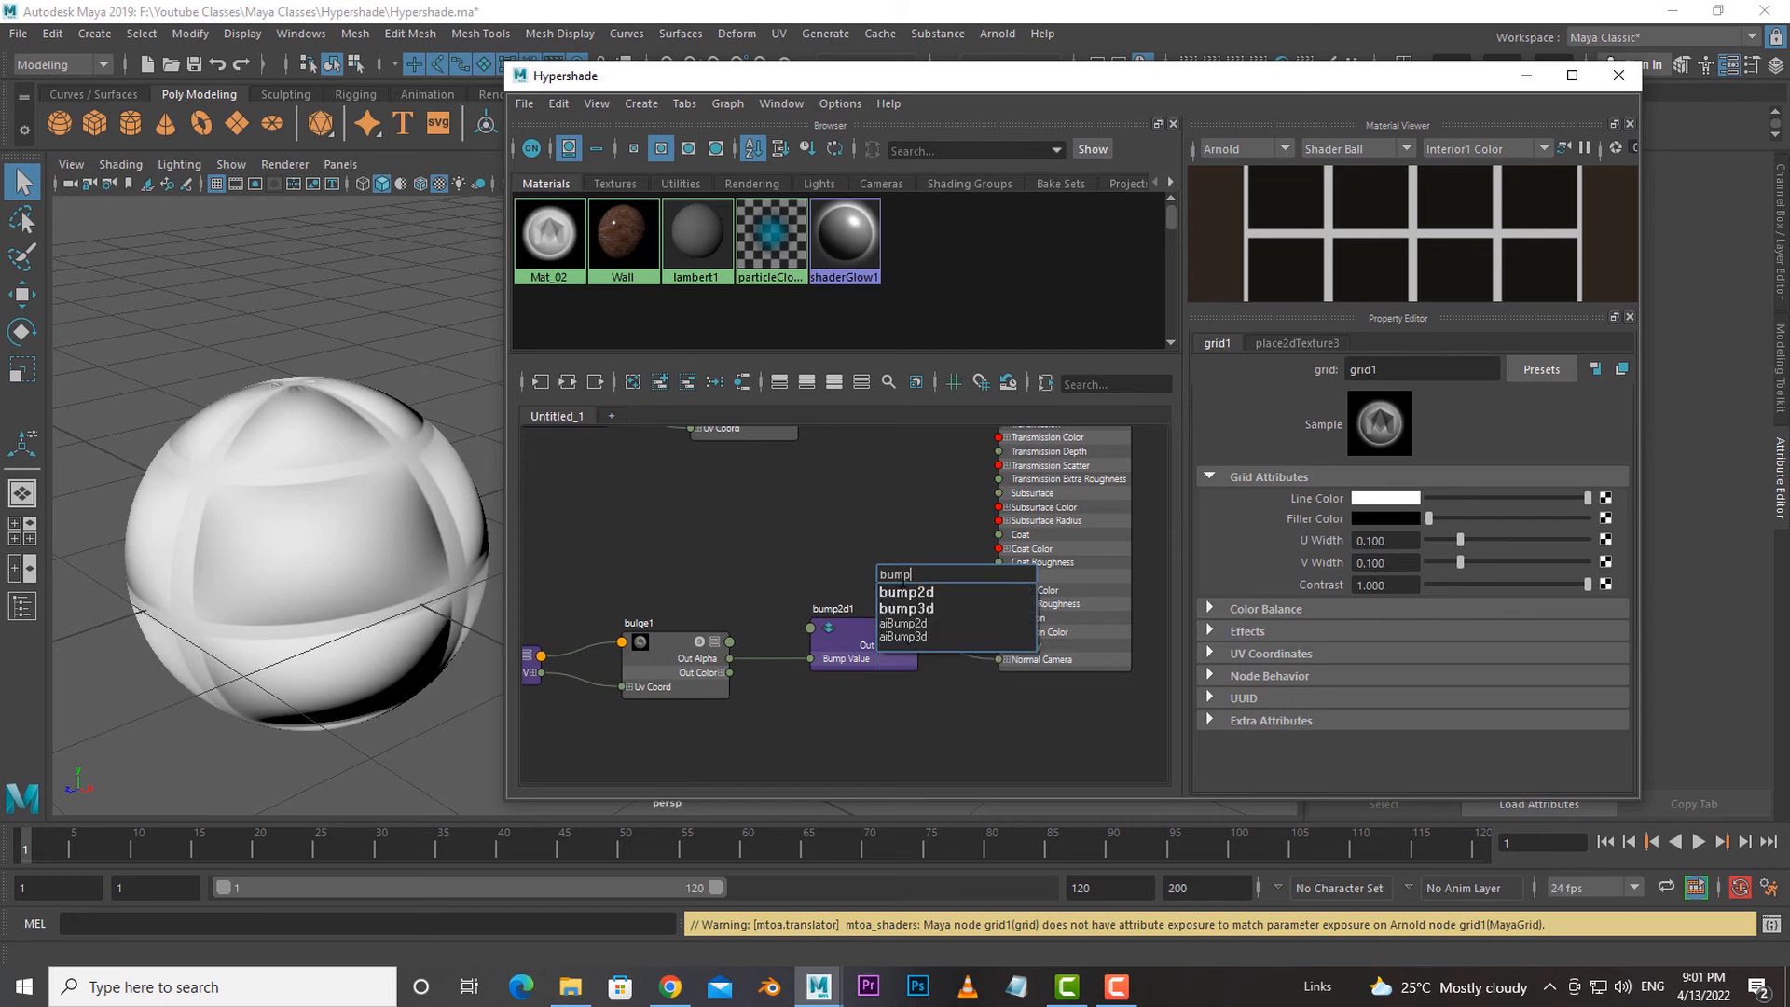
key("Escape")
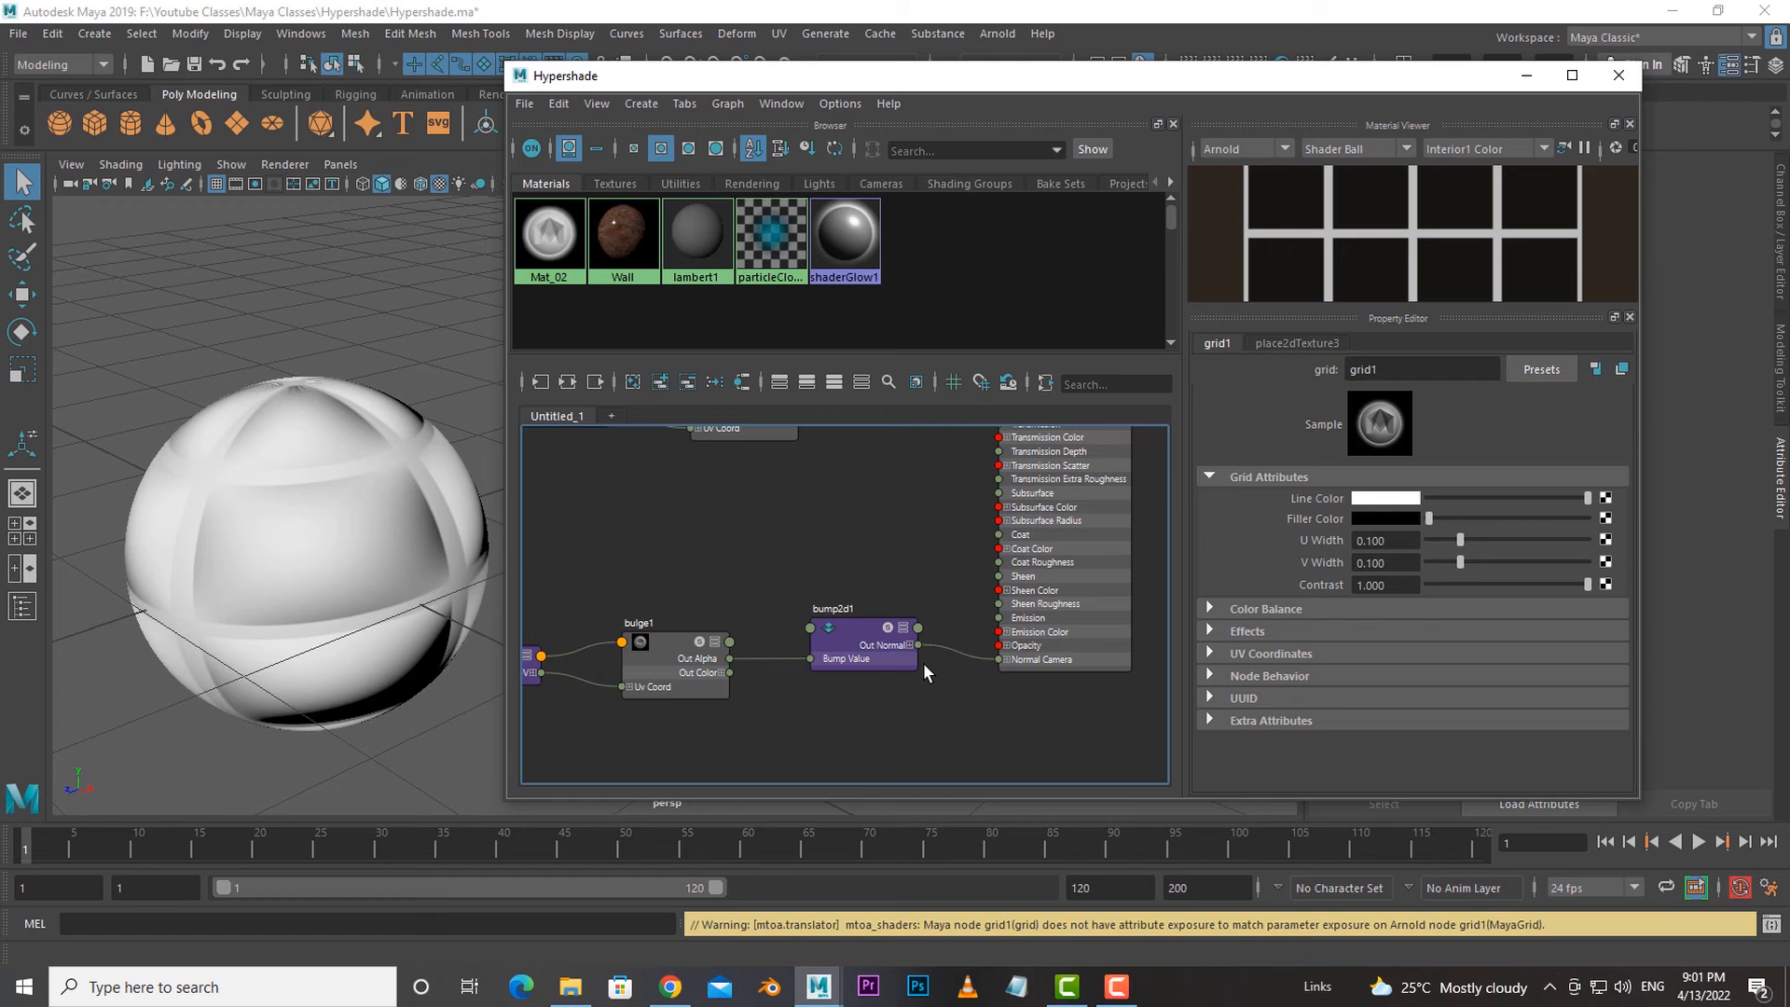
Inspect the Mat_02 node network and the bump effect on the sphere.
scroll(809, 524, "down", 4)
scroll(818, 519, "up", 3)
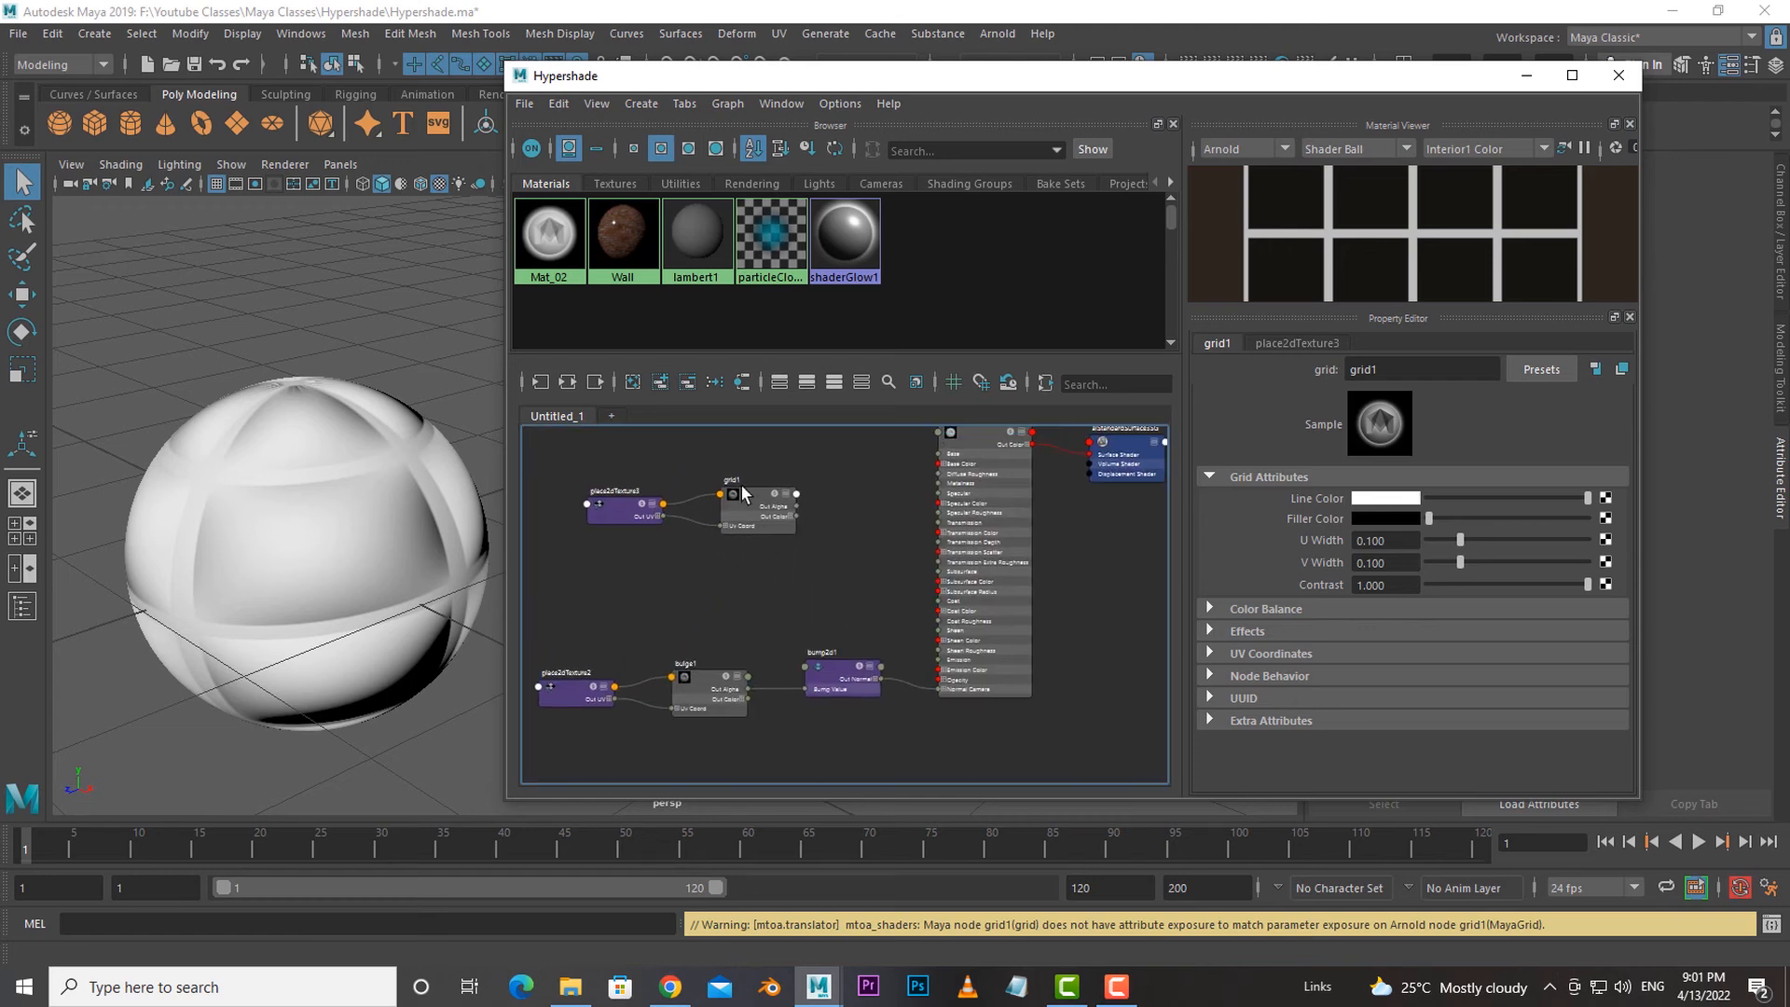
left_click(975, 438)
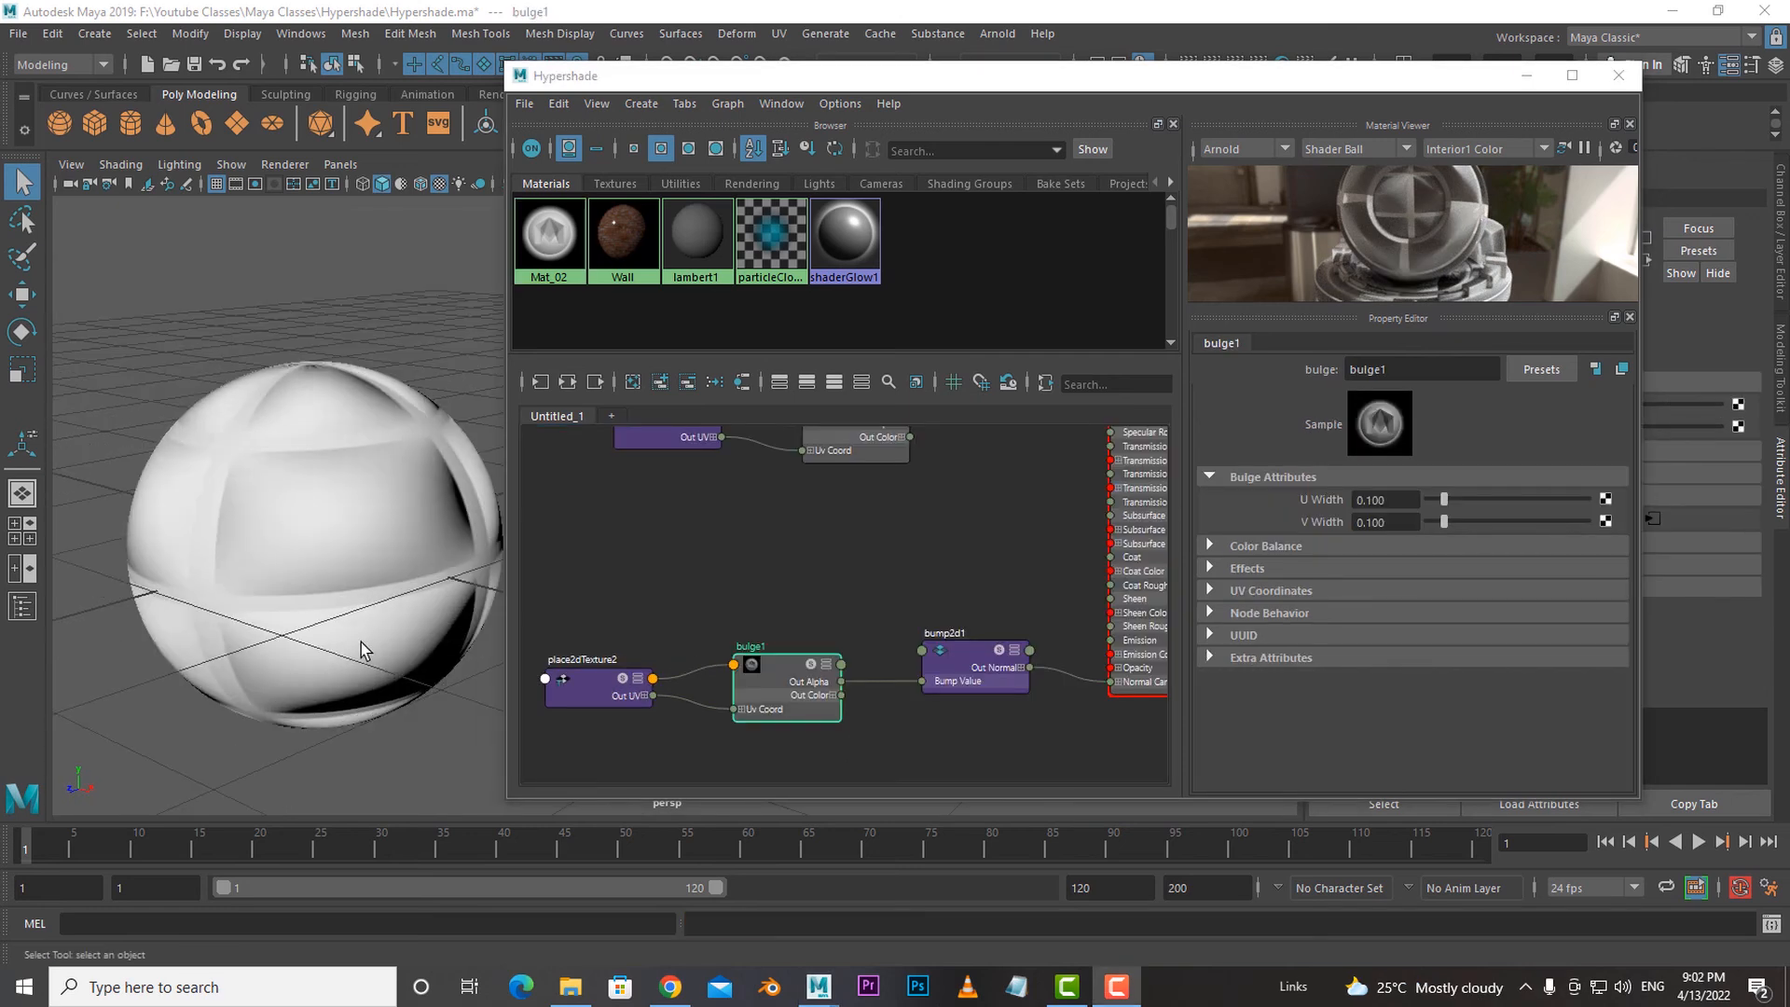
left_click_drag(361, 642, 321, 652, "alt")
scroll(287, 662, "down", 2)
scroll(751, 571, "down", 2)
scroll(758, 578, "up", 4)
scroll(778, 550, "down", 2)
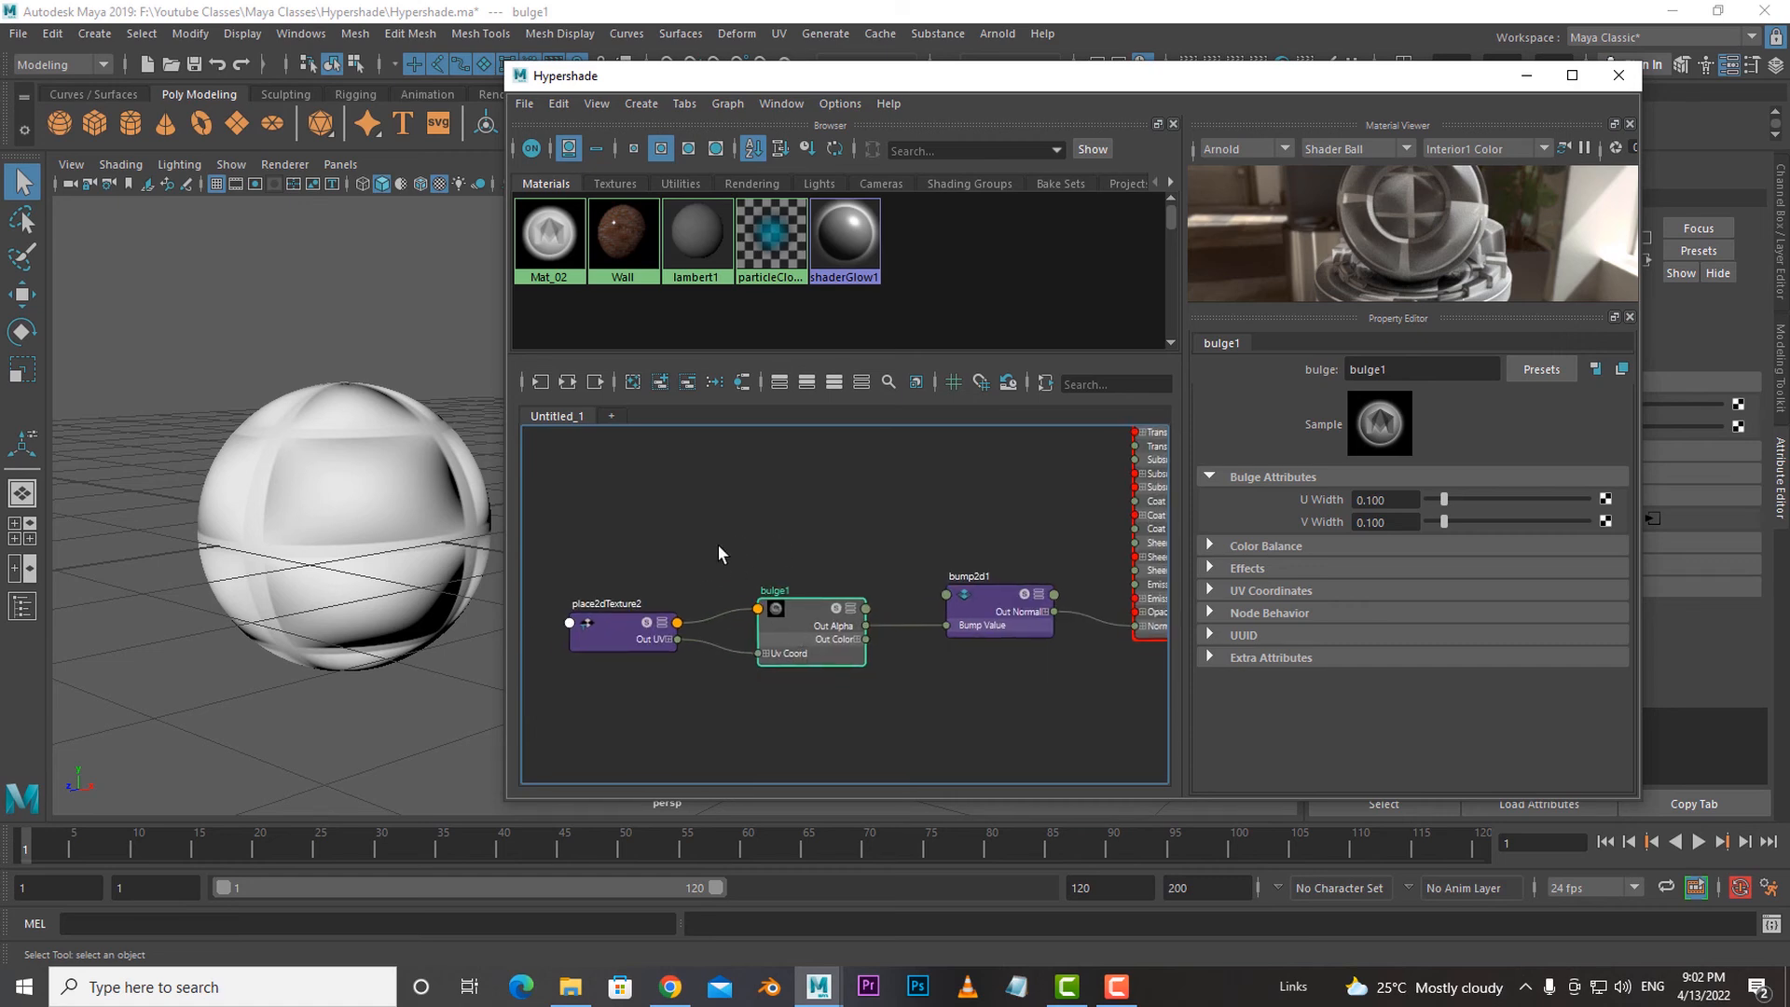
Set Repeat UV to 10 by 10 on the Bulge texture's placement node and check the sphere.
left_click(619, 631)
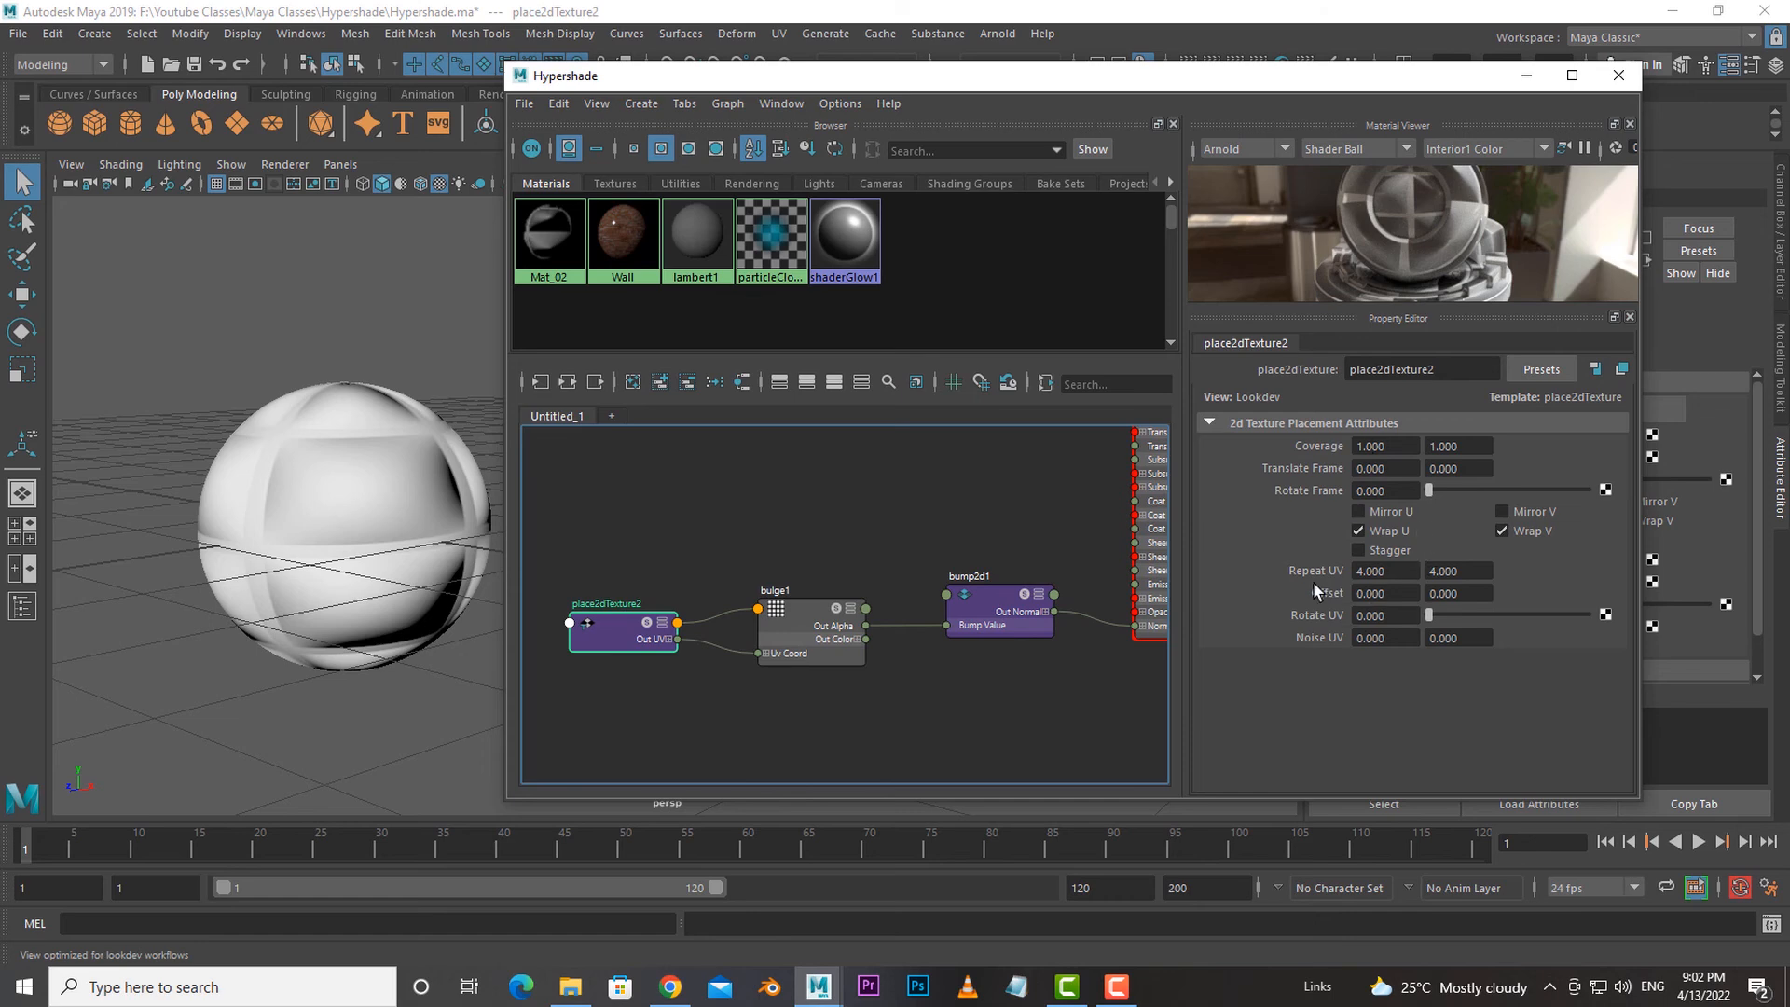
left_click(1384, 571)
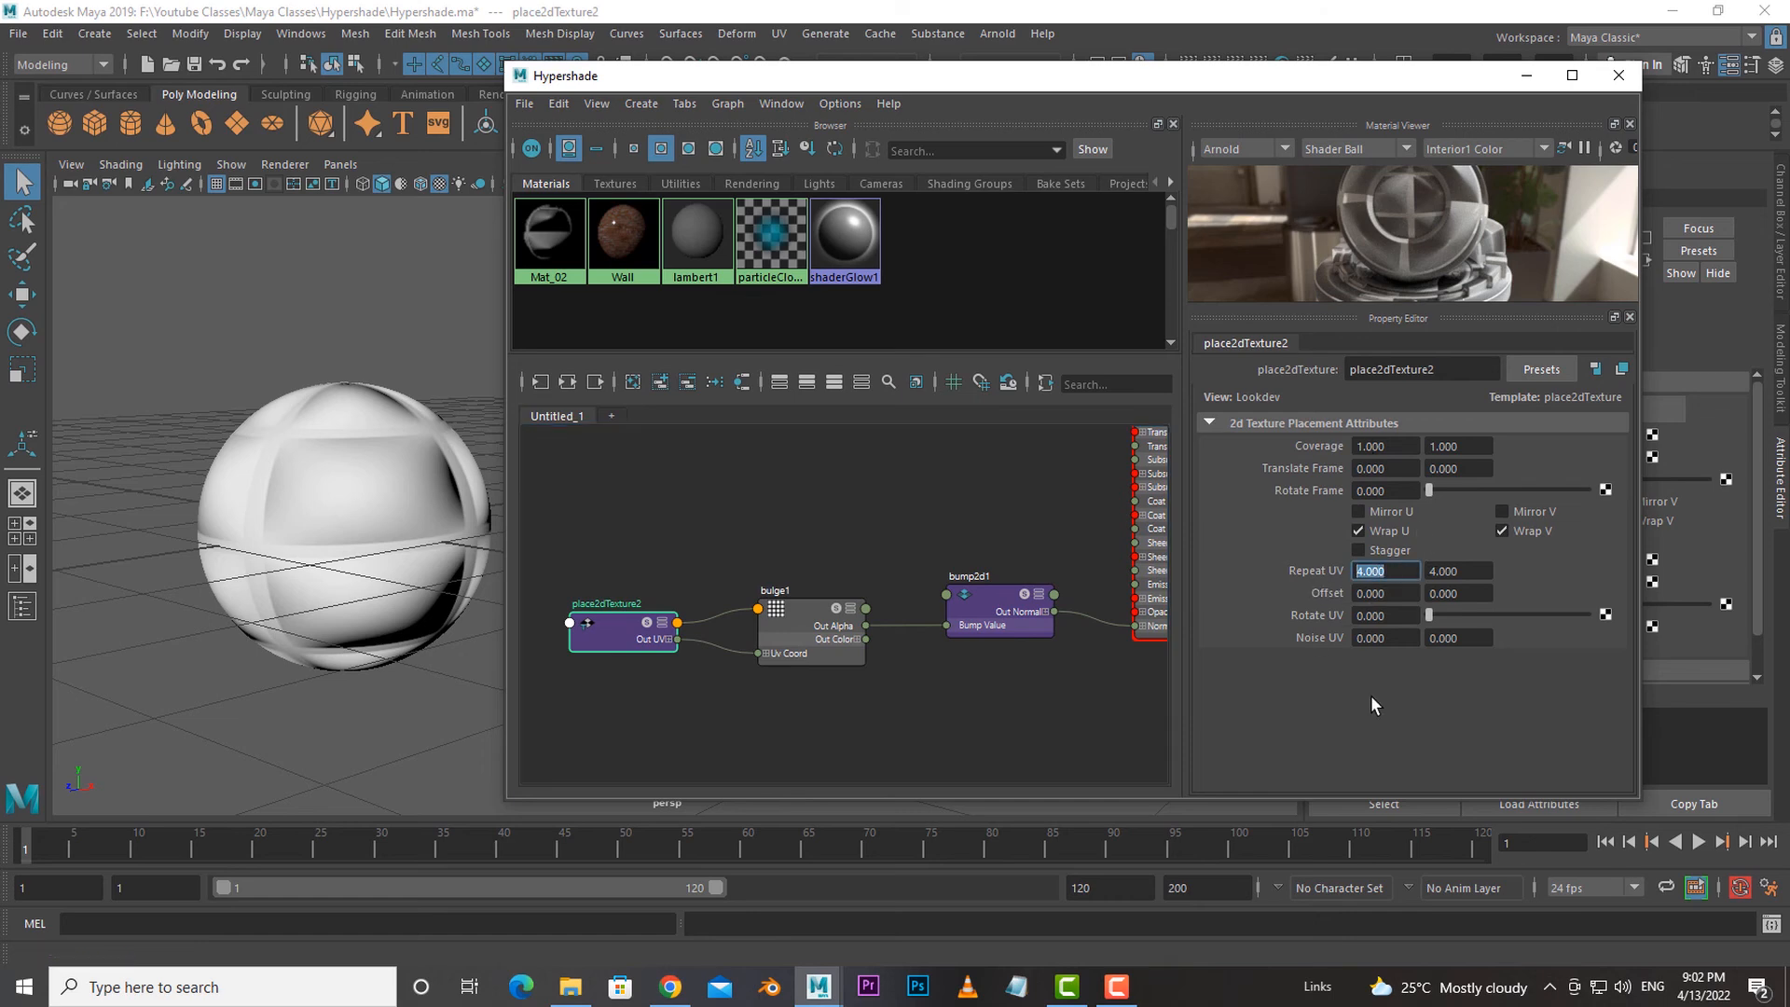
type("10")
key("Tab")
type("1")
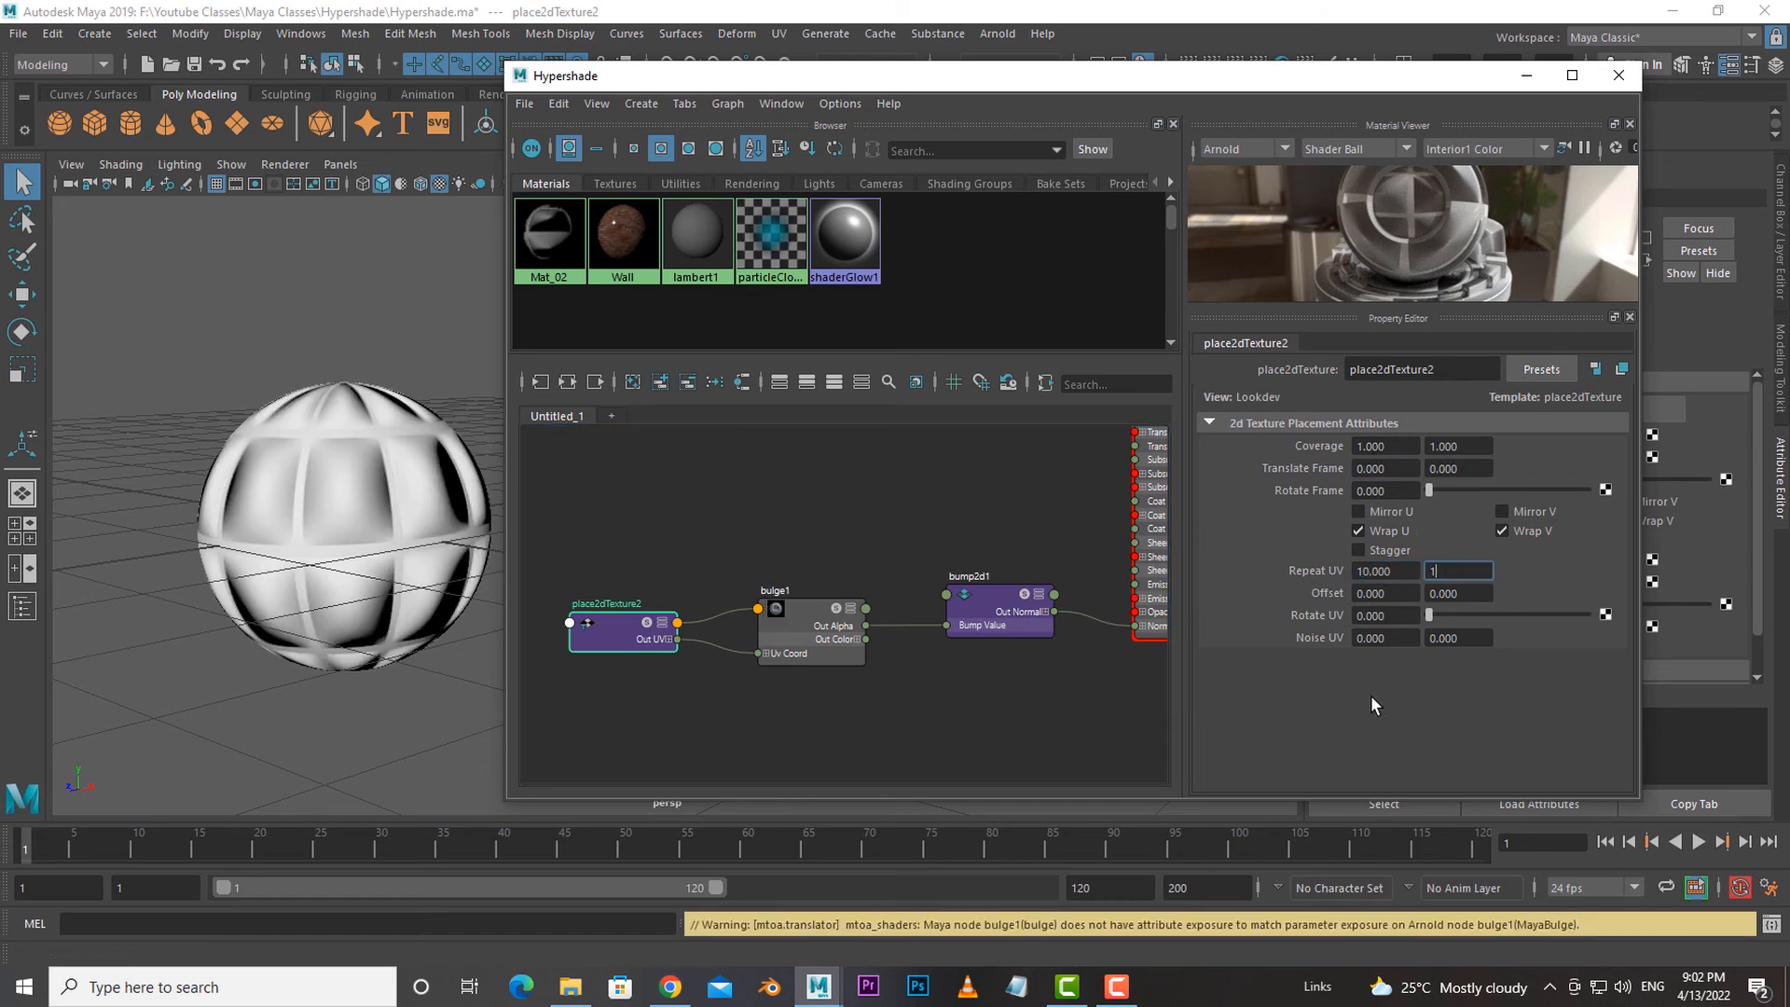
type("0")
key("Return")
middle_click_drag(394, 611, 354, 618, "alt")
left_click_drag(380, 587, 382, 612, "alt")
Set Repeat UV to 9 by 9 on the Bulge texture's placement node and check the sphere.
left_click_drag(1398, 571, 1274, 591)
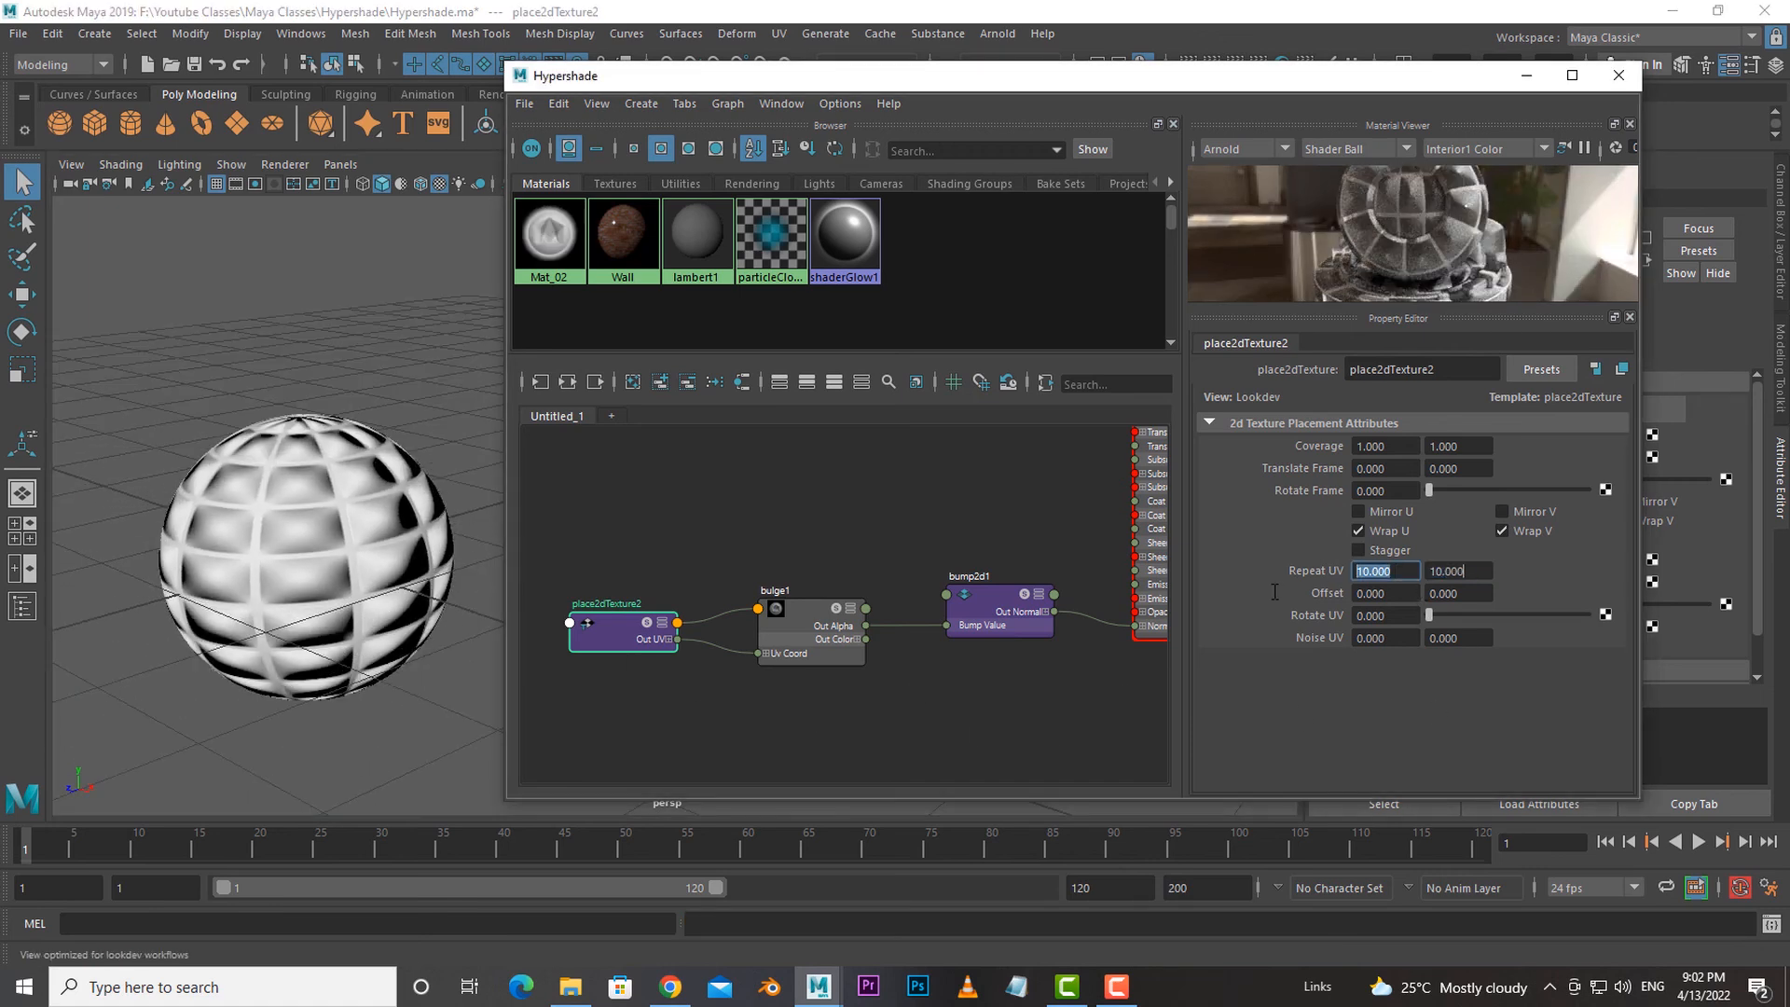
type("9")
key("Tab")
type("9")
key("Return")
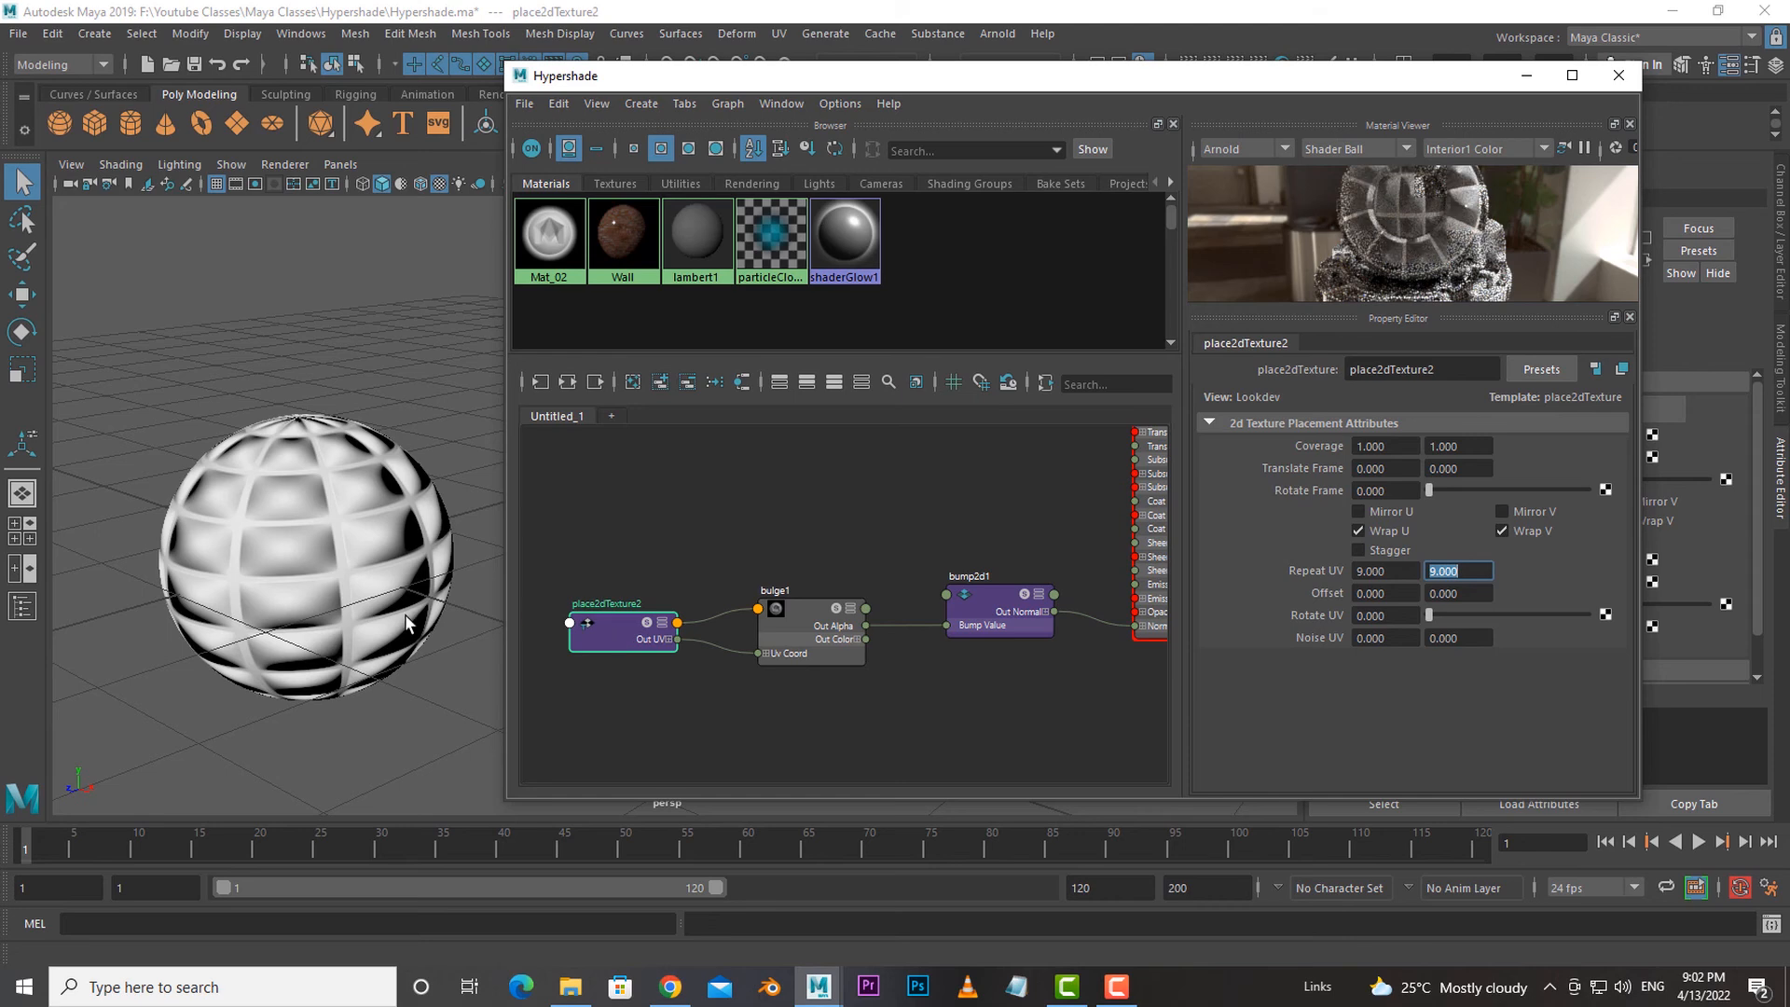
left_click_drag(407, 622, 540, 623, "alt")
Connect the Grid texture to the Base Color of Mat_02.
scroll(839, 731, "down", 4)
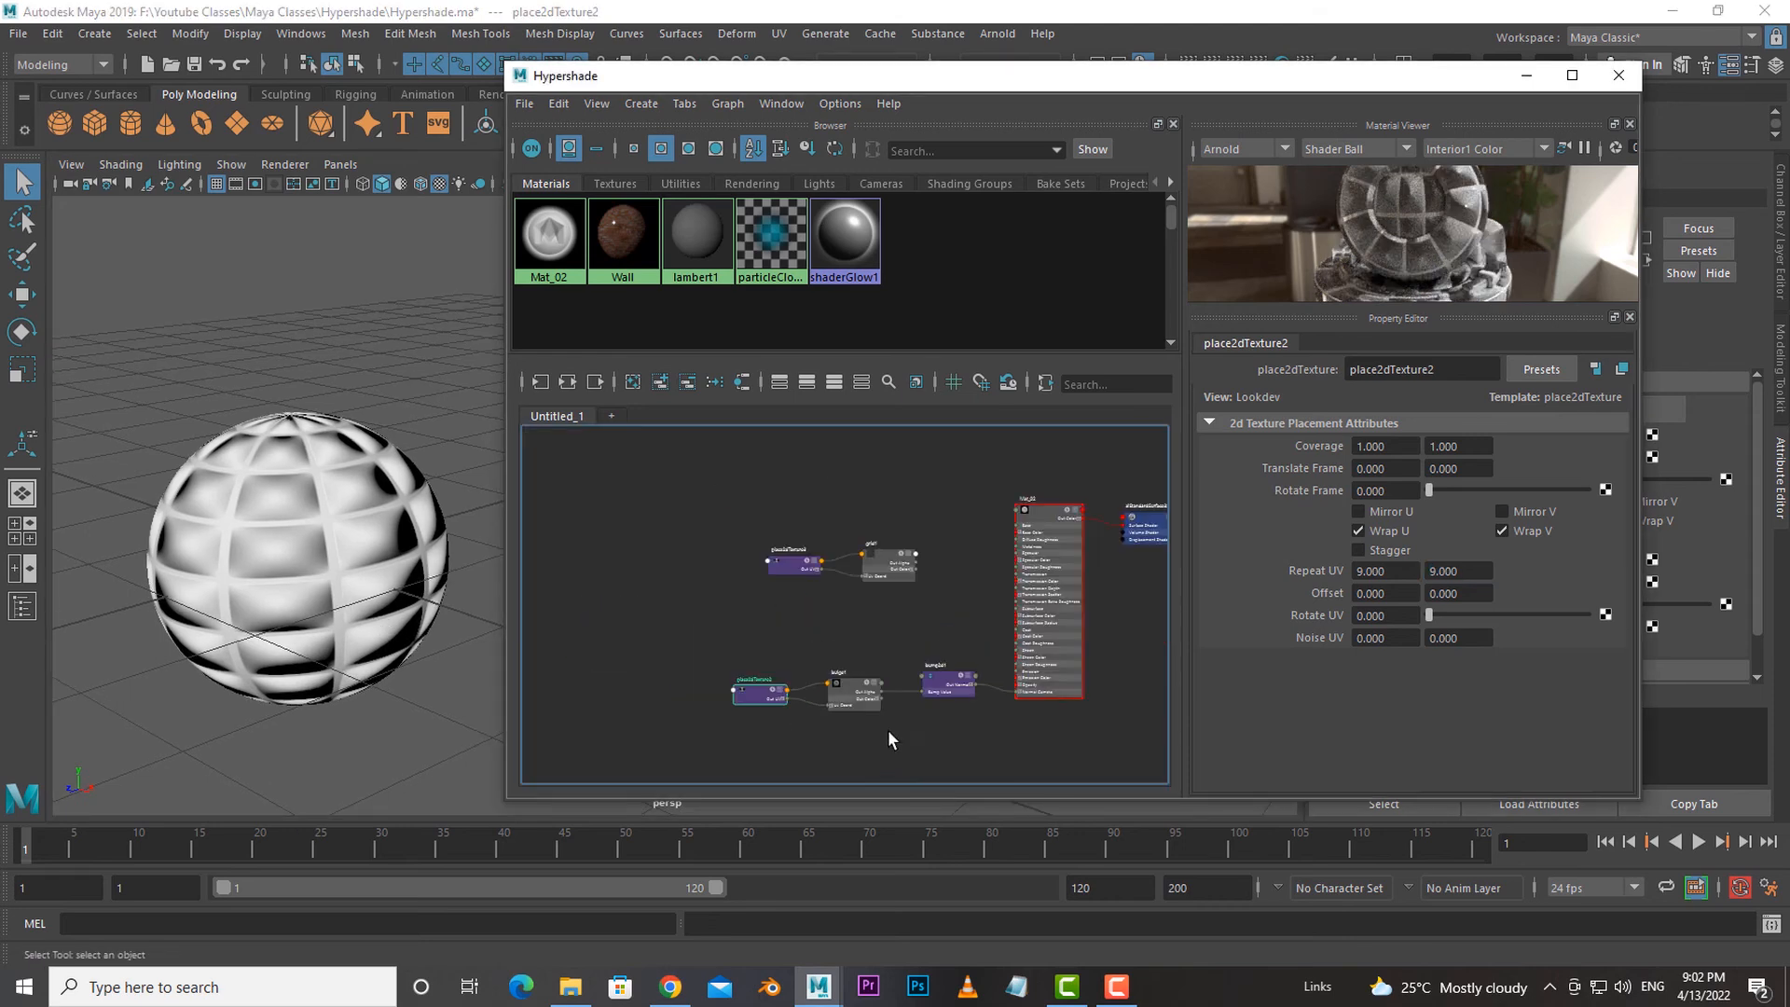
scroll(905, 625, "up", 4)
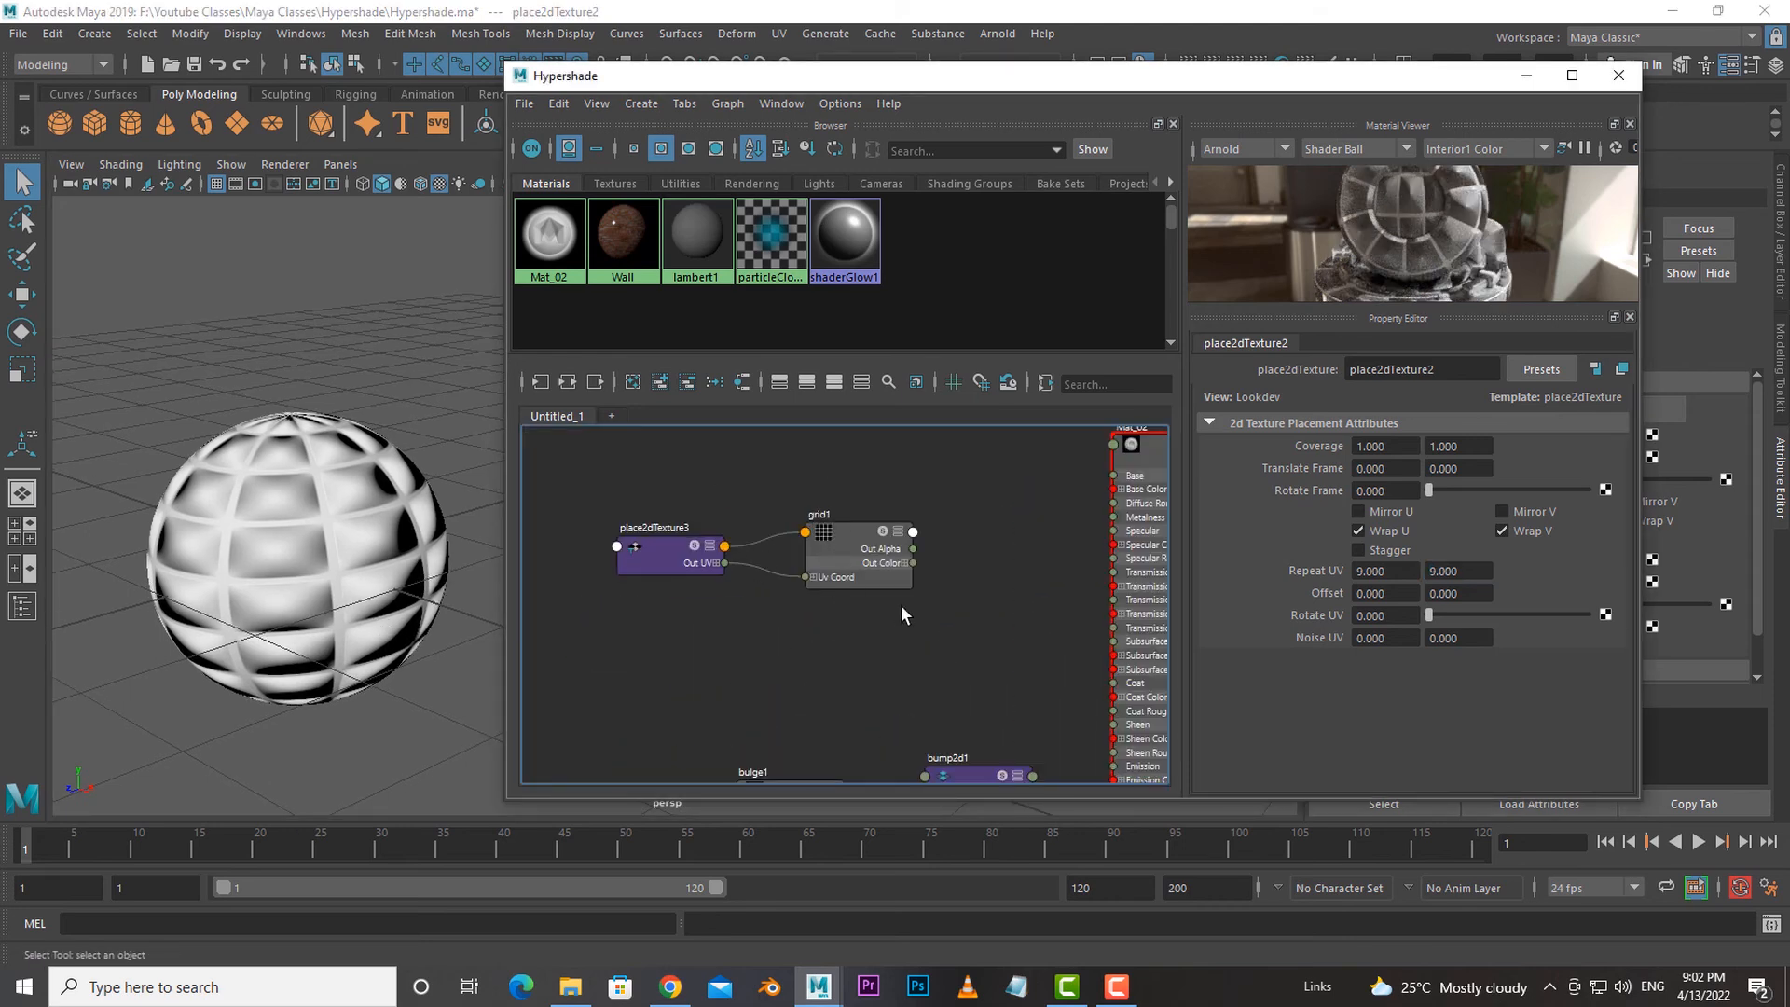
scroll(900, 604, "up", 2)
middle_click_drag(981, 626, 839, 690, "alt")
scroll(817, 640, "down", 2)
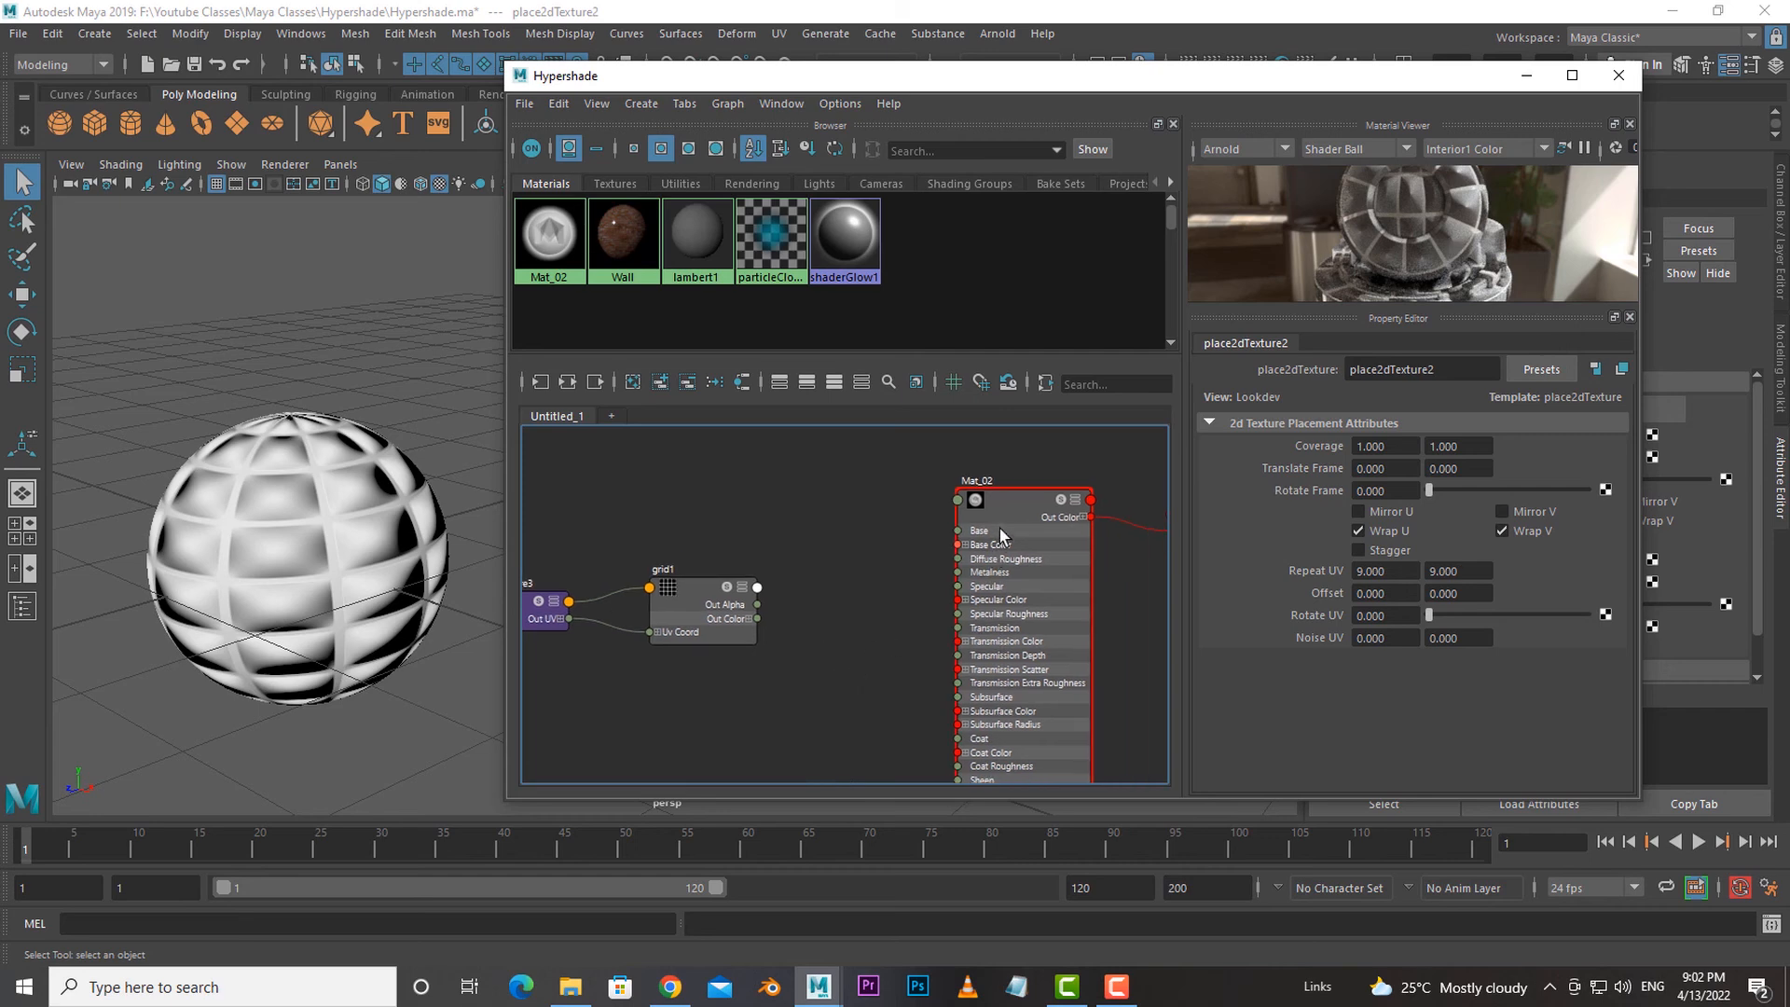
left_click(1000, 529)
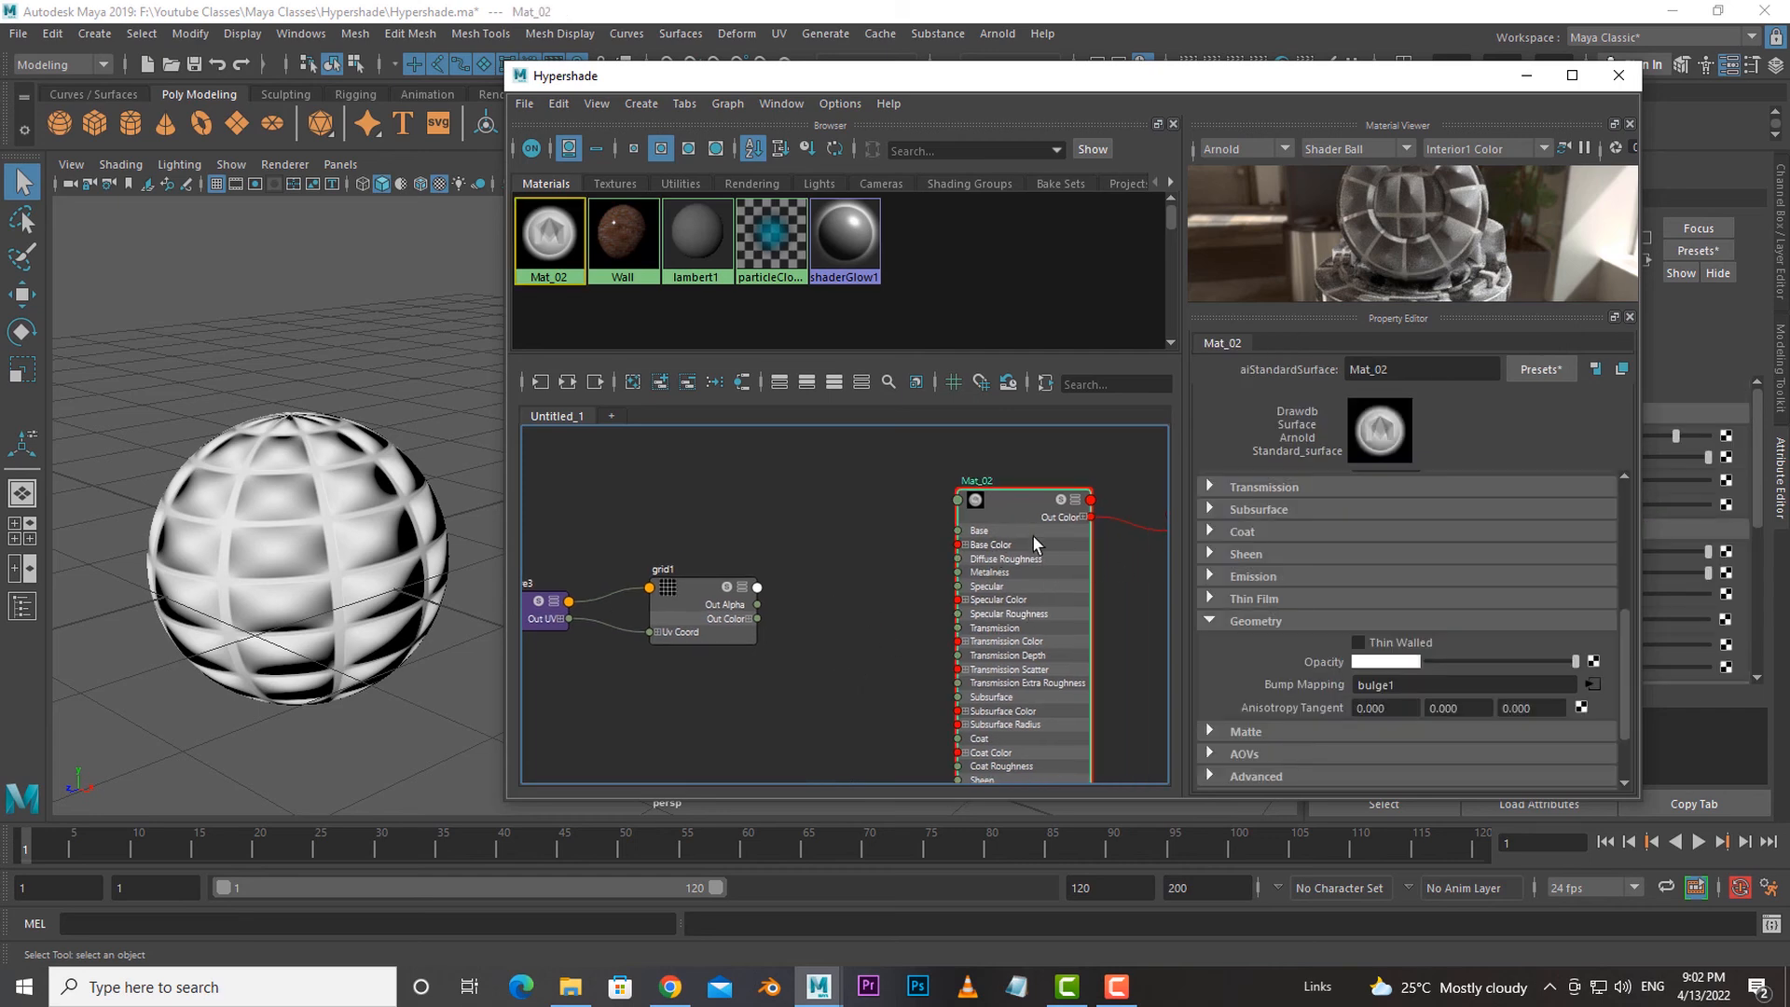
scroll(1480, 623, "up", 5)
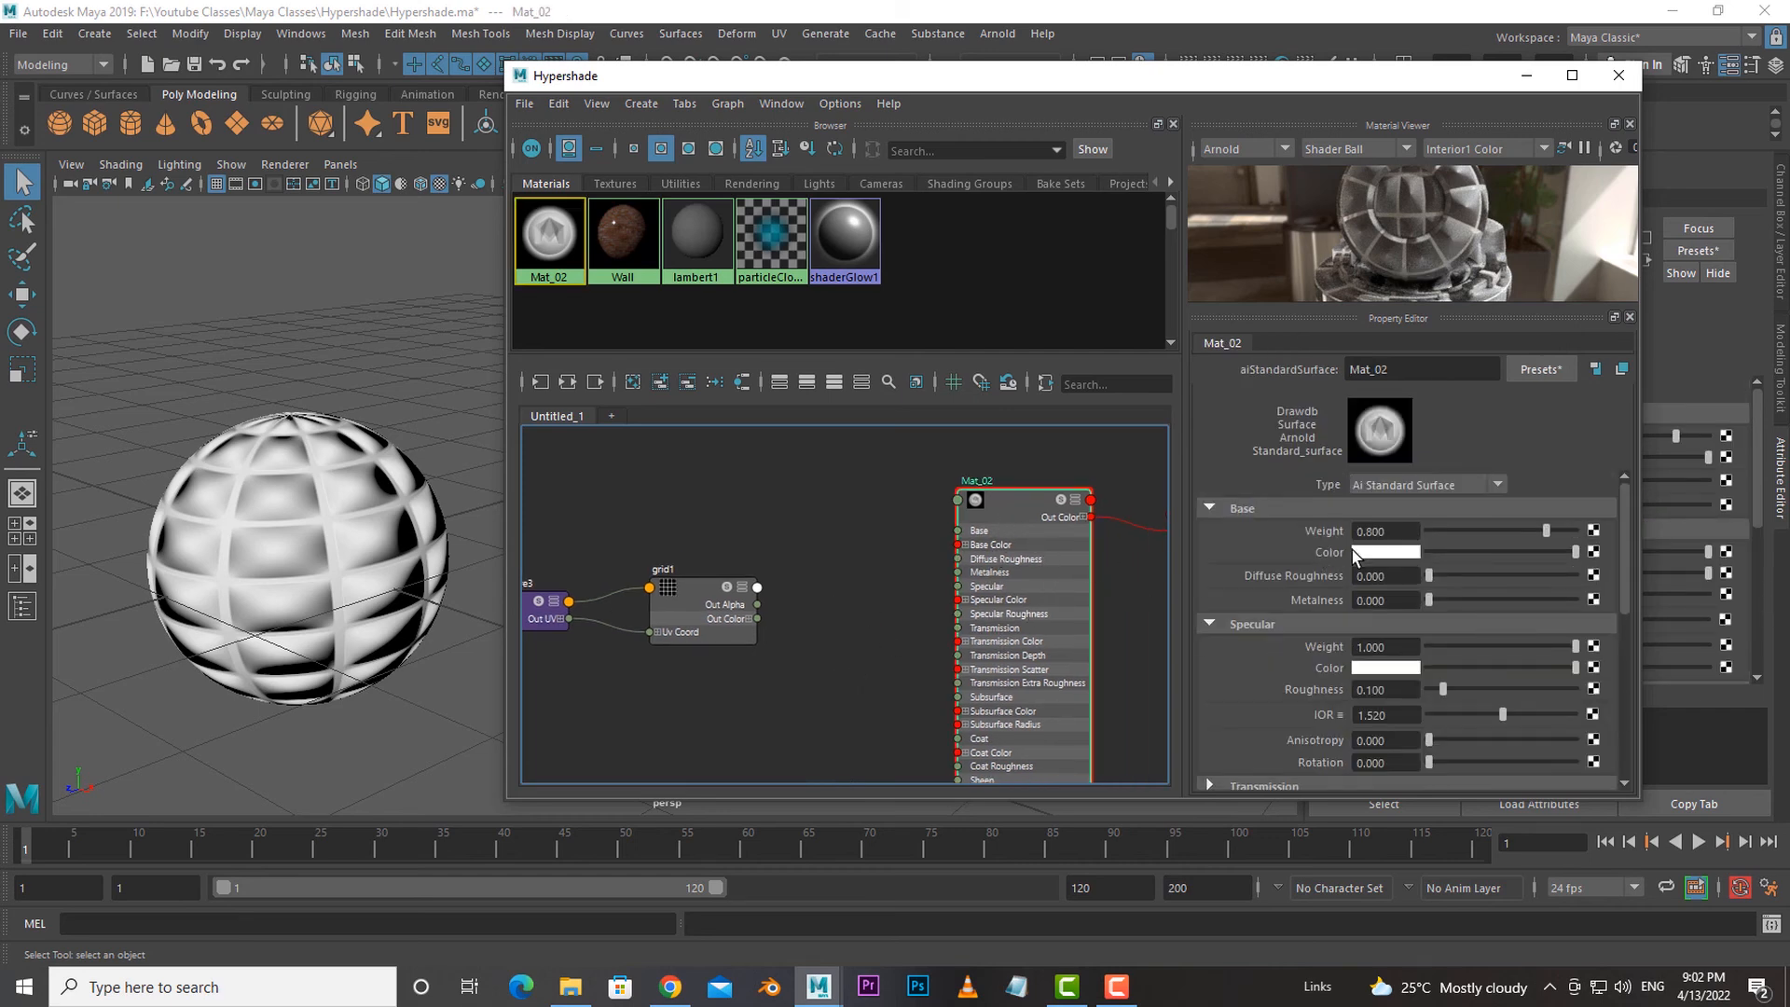
middle_click_drag(807, 523, 863, 499, "alt")
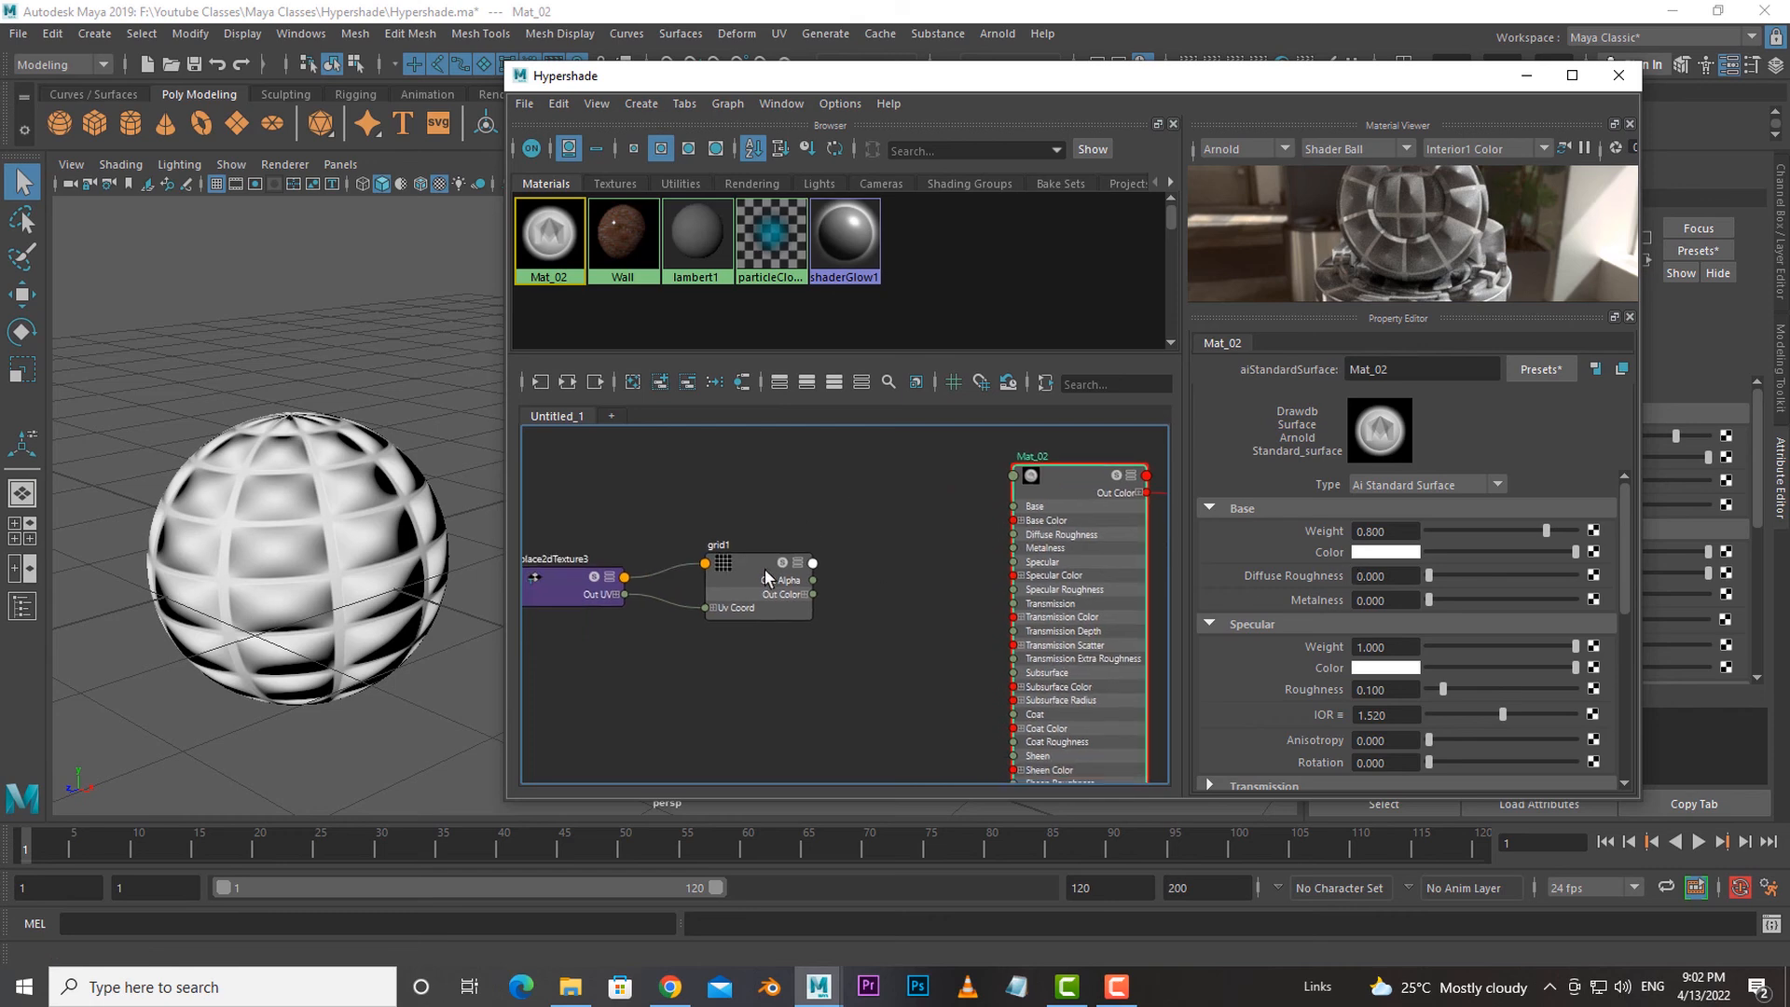
middle_click_drag(757, 572, 1387, 552)
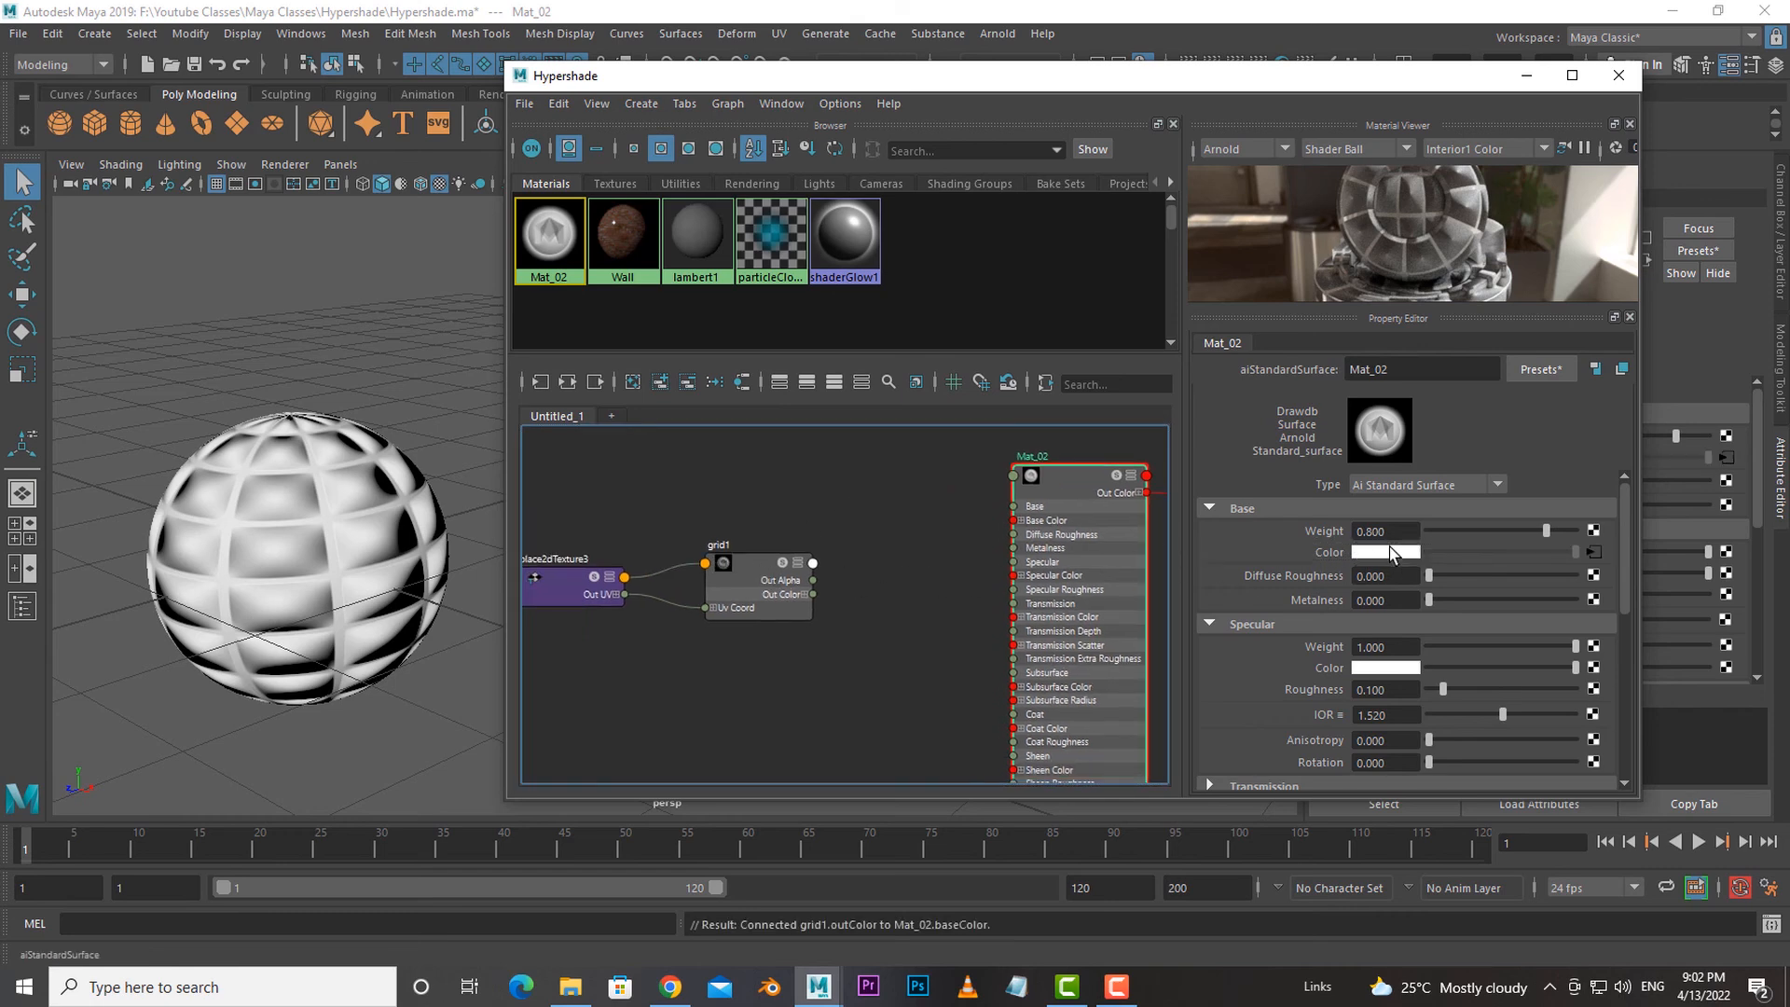
Set the Line Color of the Grid texture to bright green.
left_click(785, 570)
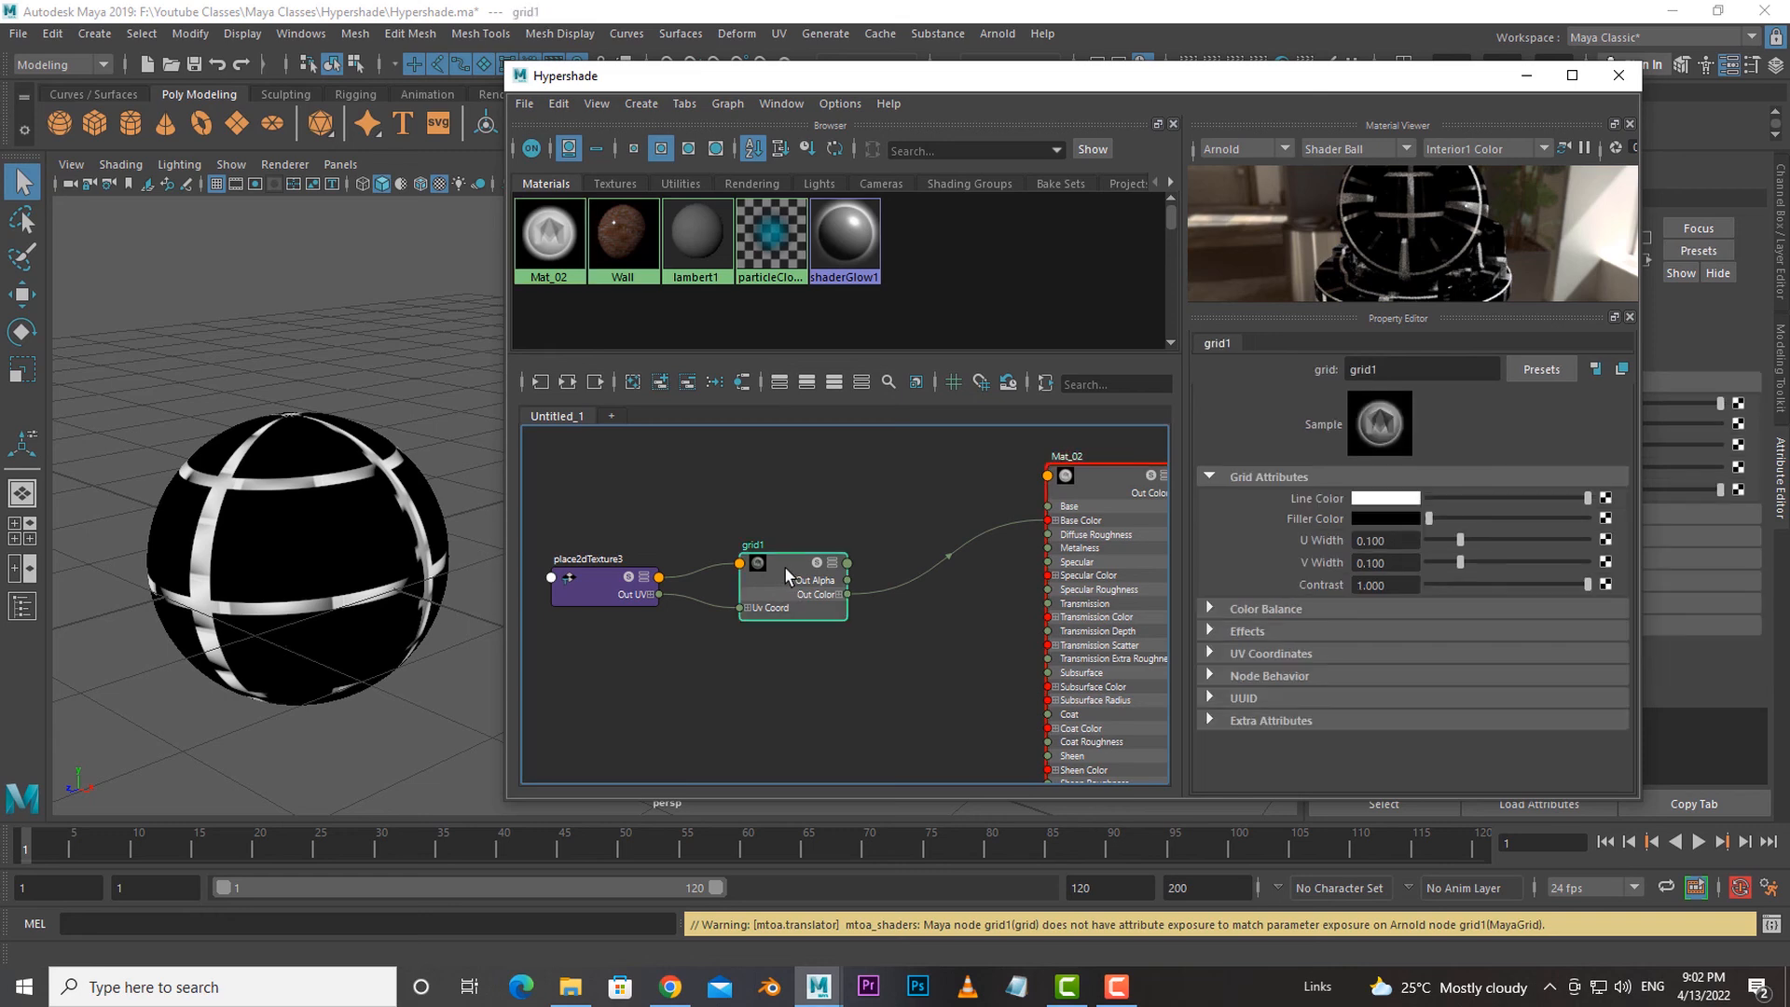
left_click(1394, 499)
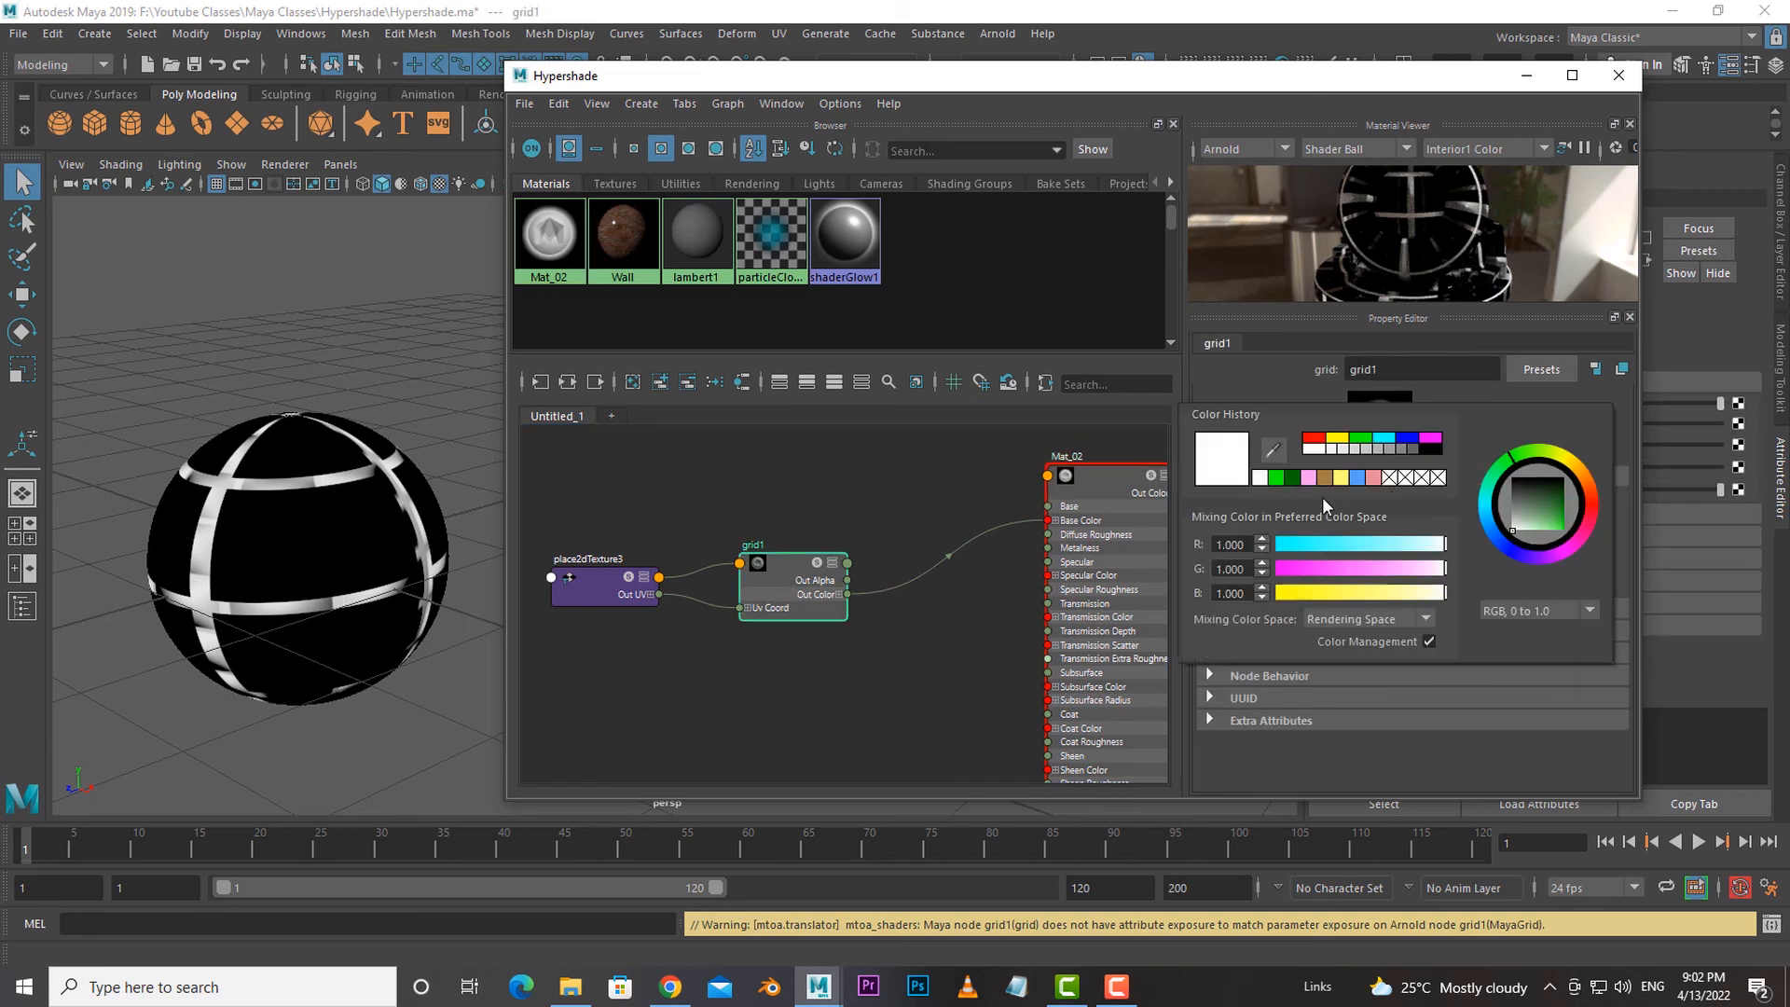
left_click(1277, 478)
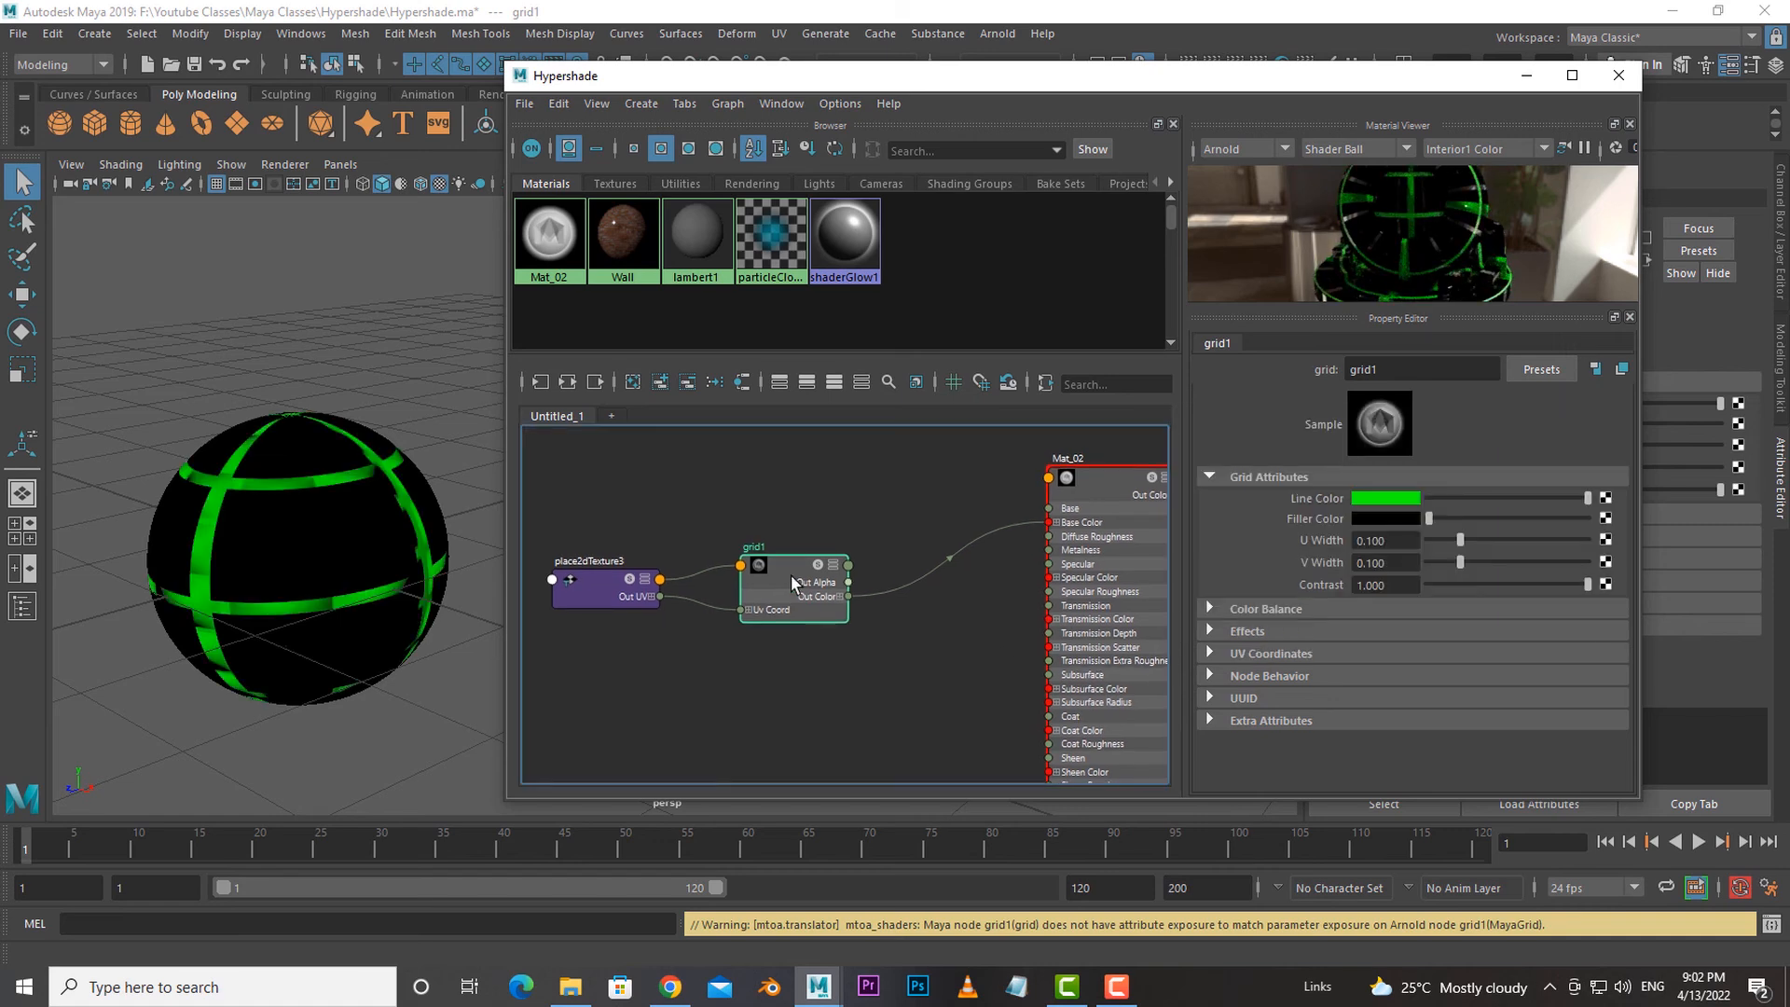
Set the Grid texture's Filler Color to pure green with G at 1.000, and its Line Color to dark green.
left_click(1398, 518)
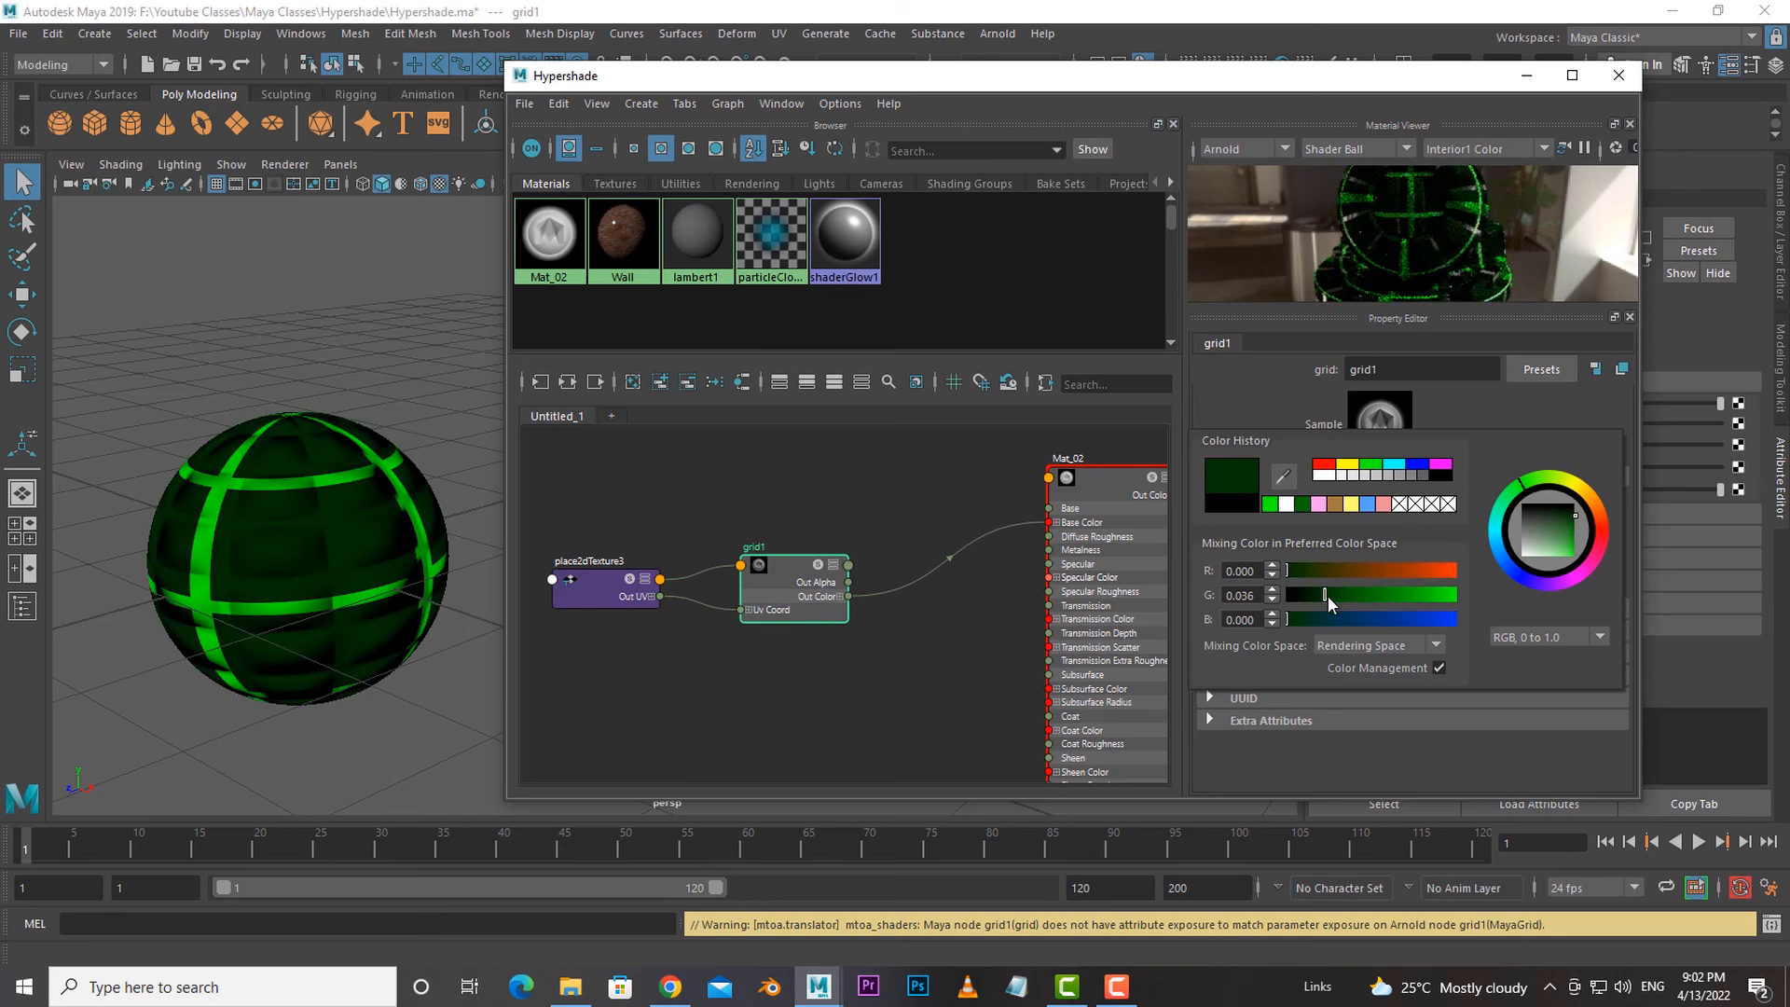
left_click_drag(1328, 595, 1474, 598)
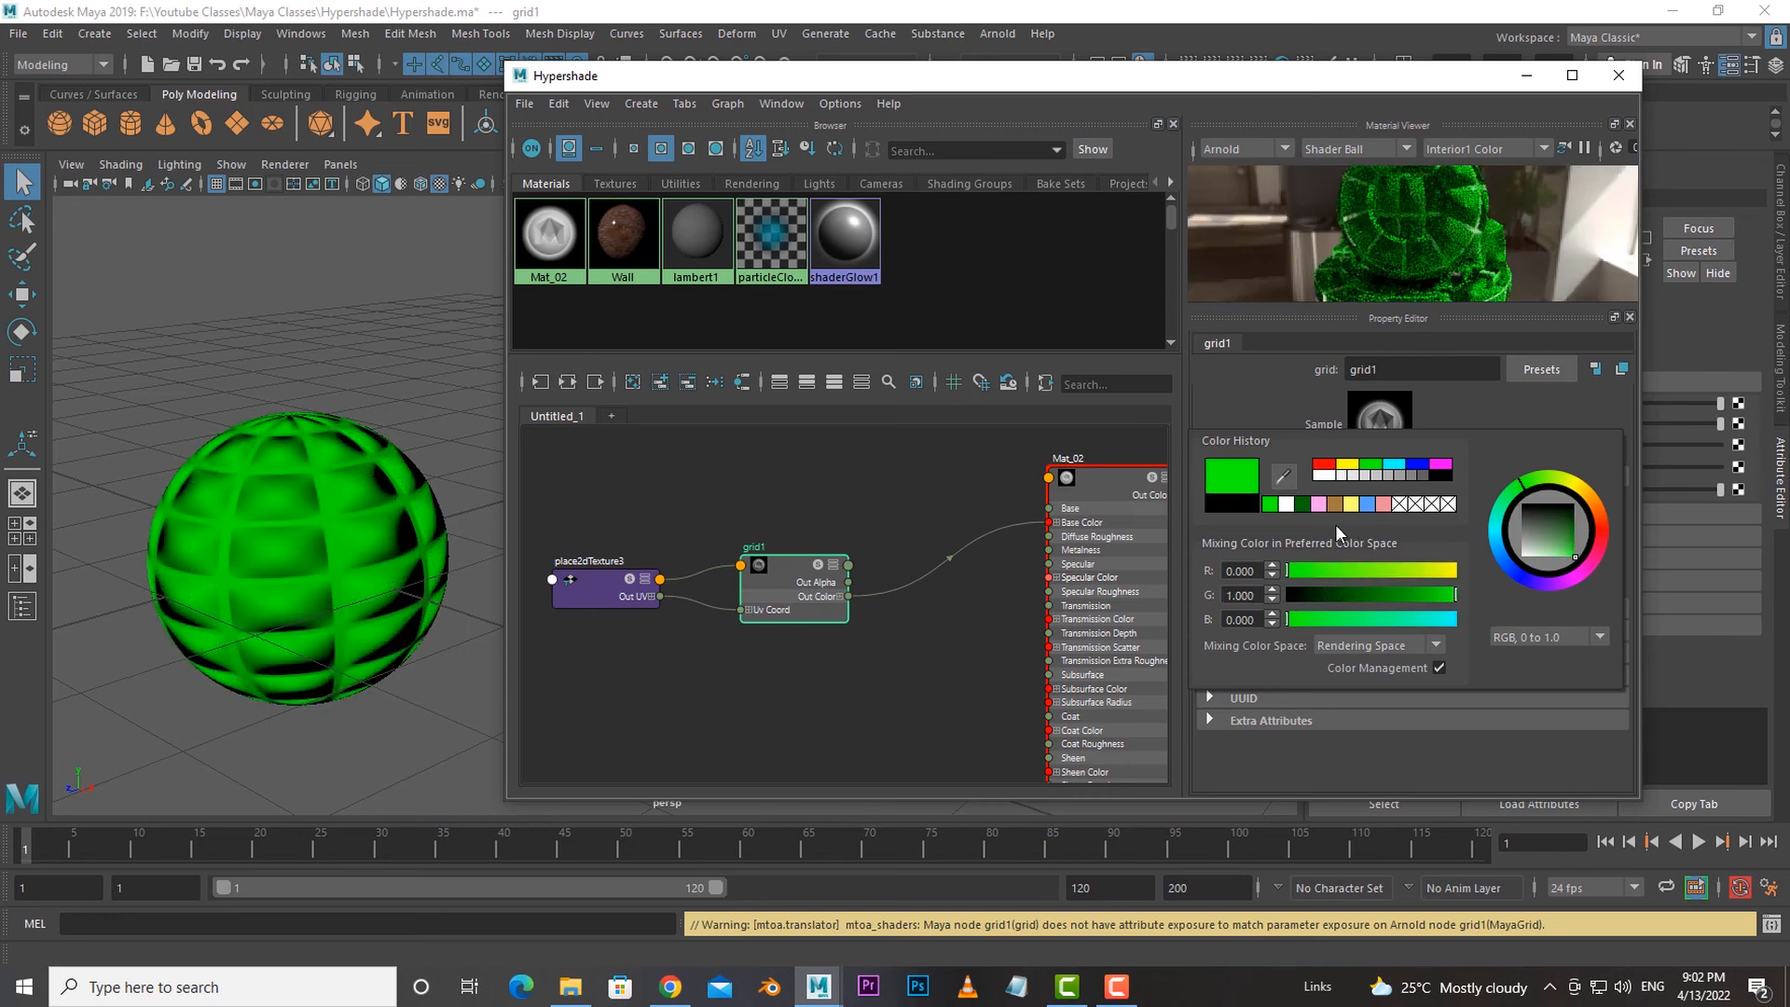
left_click(1408, 501)
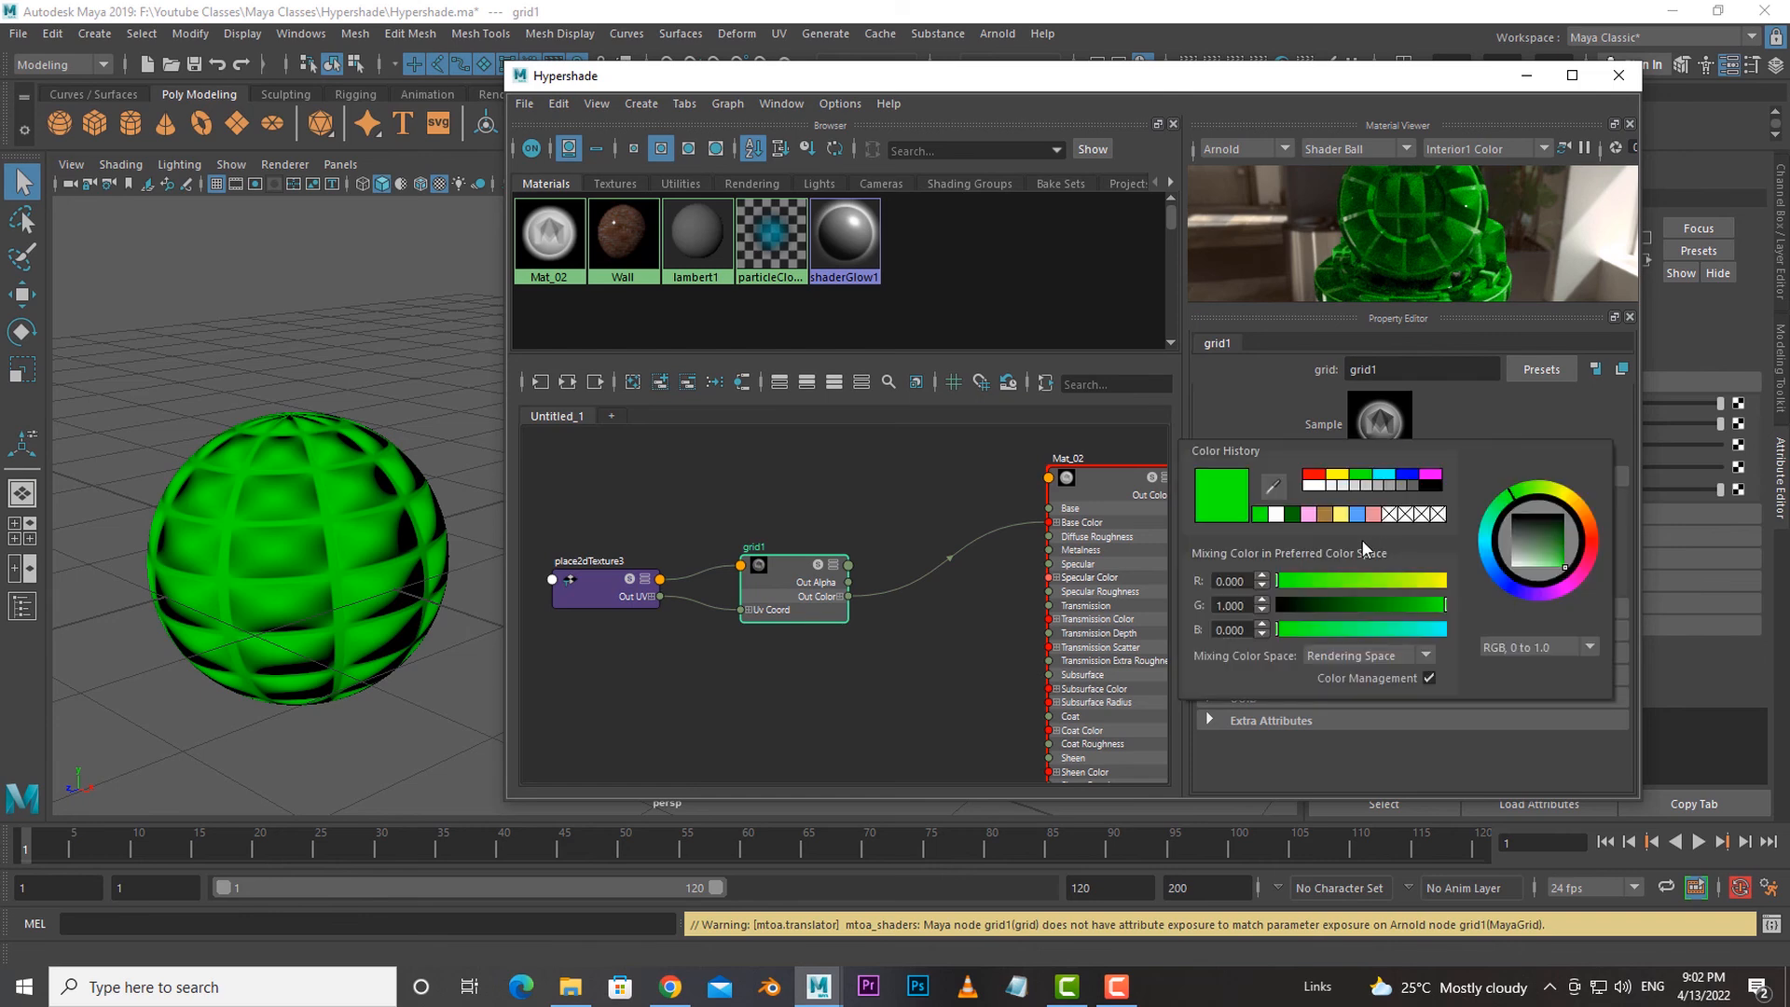
left_click_drag(1331, 605, 1324, 604)
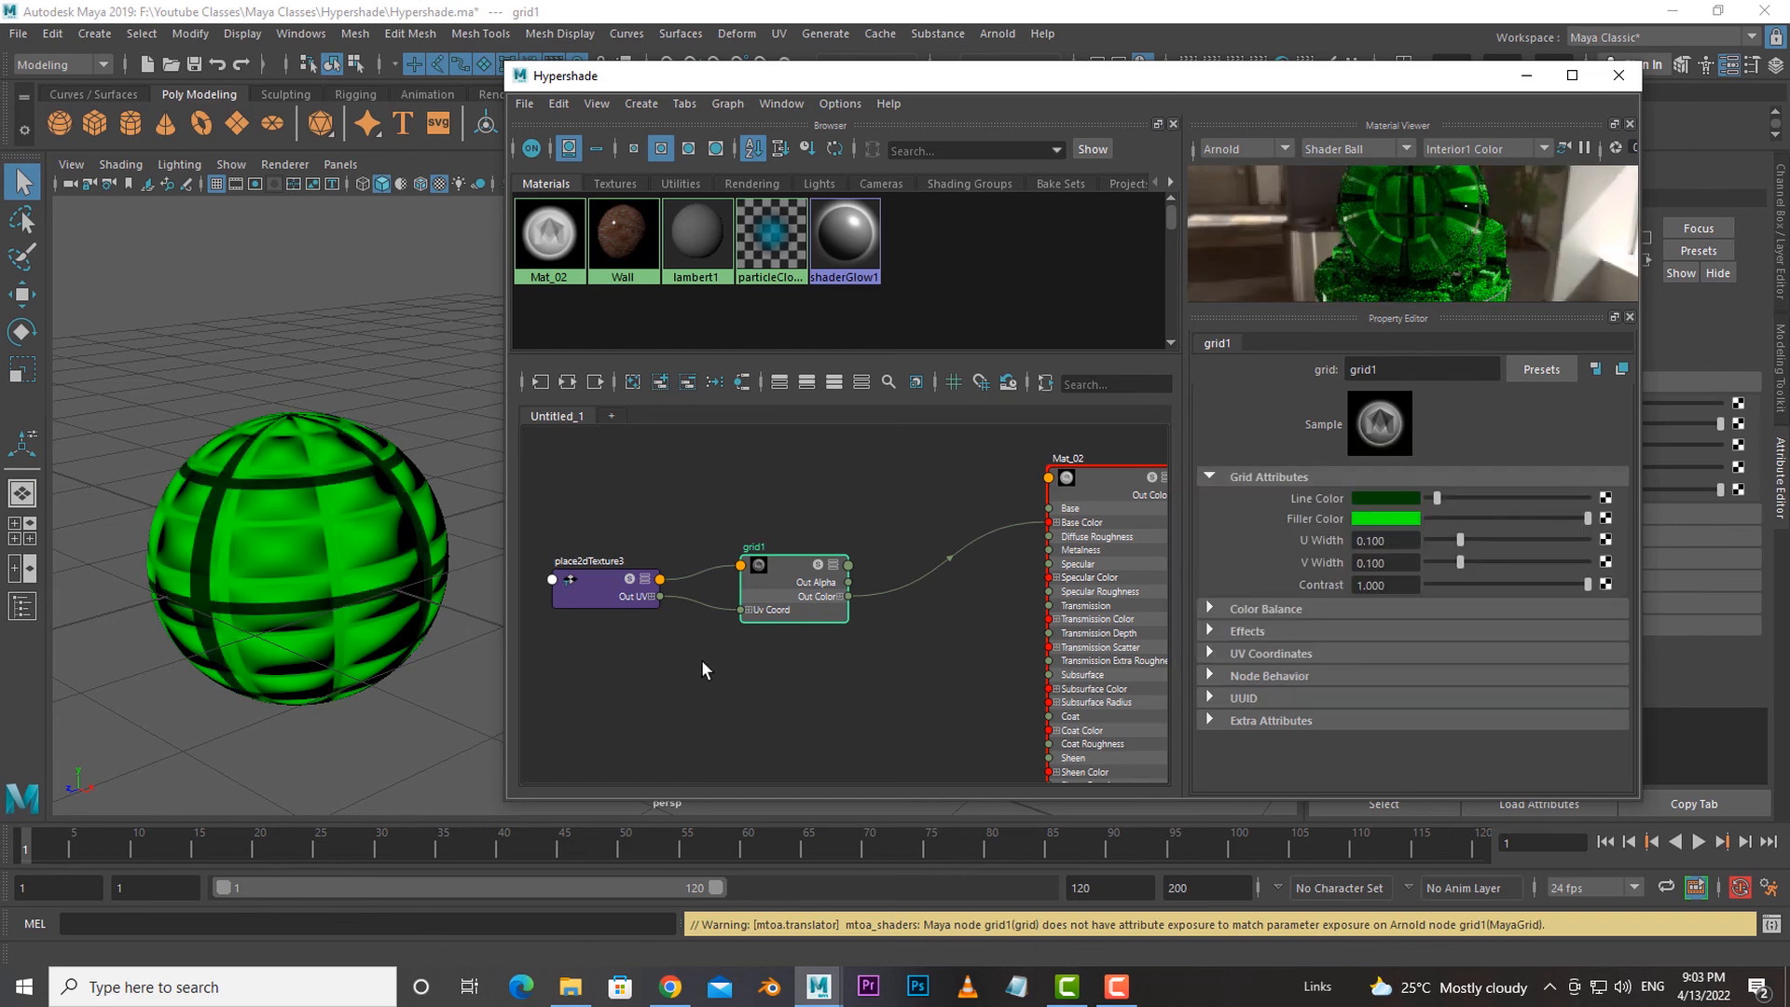
left_click(638, 668)
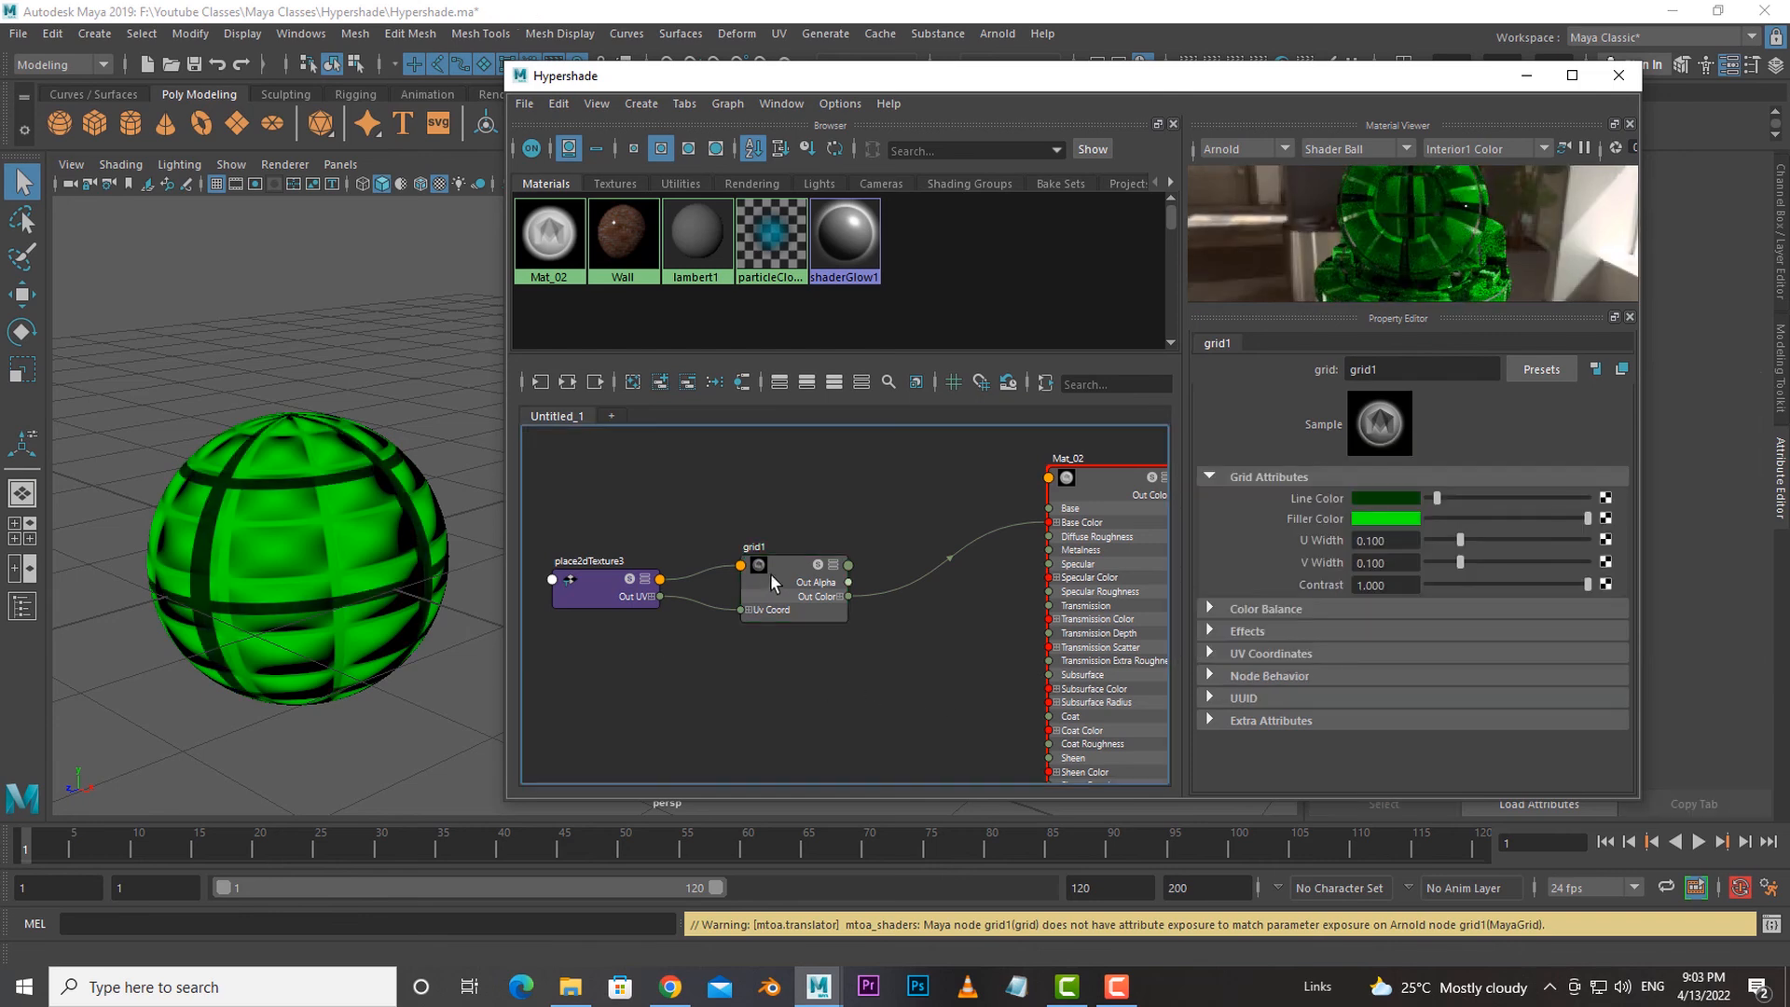
Set Repeat UV to 9 by 9 on the Grid texture's placement node.
left_click(606, 594)
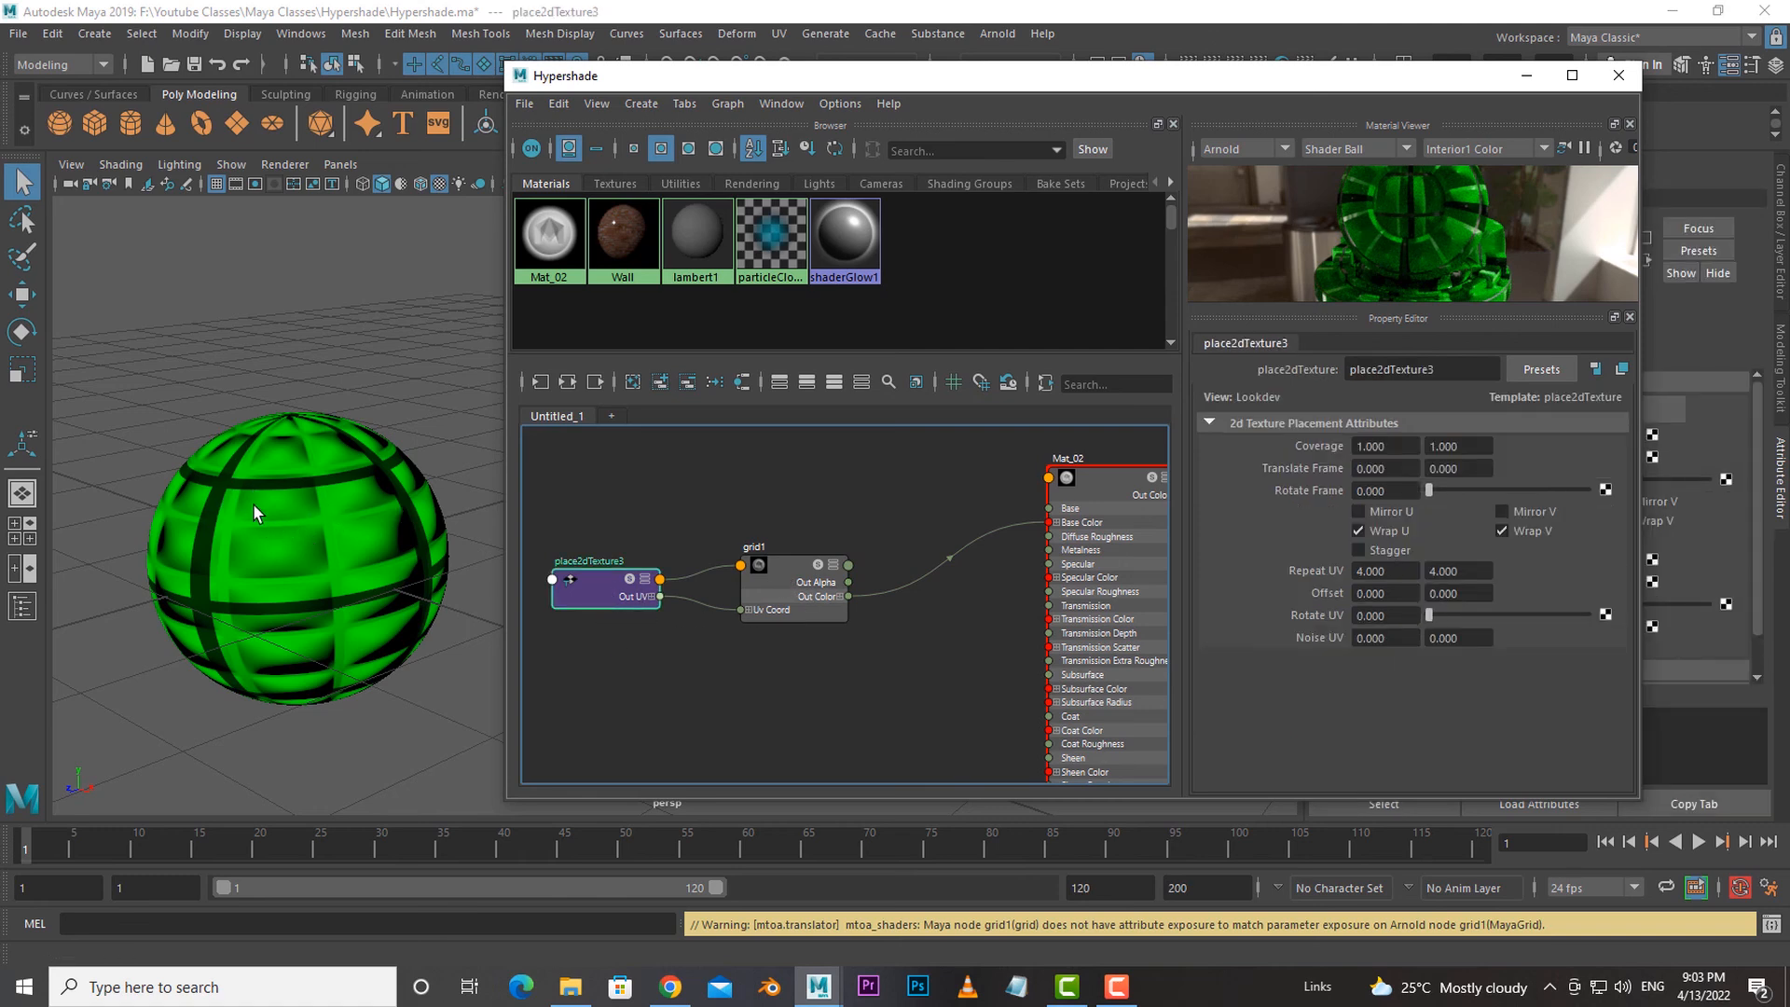
left_click(1406, 573)
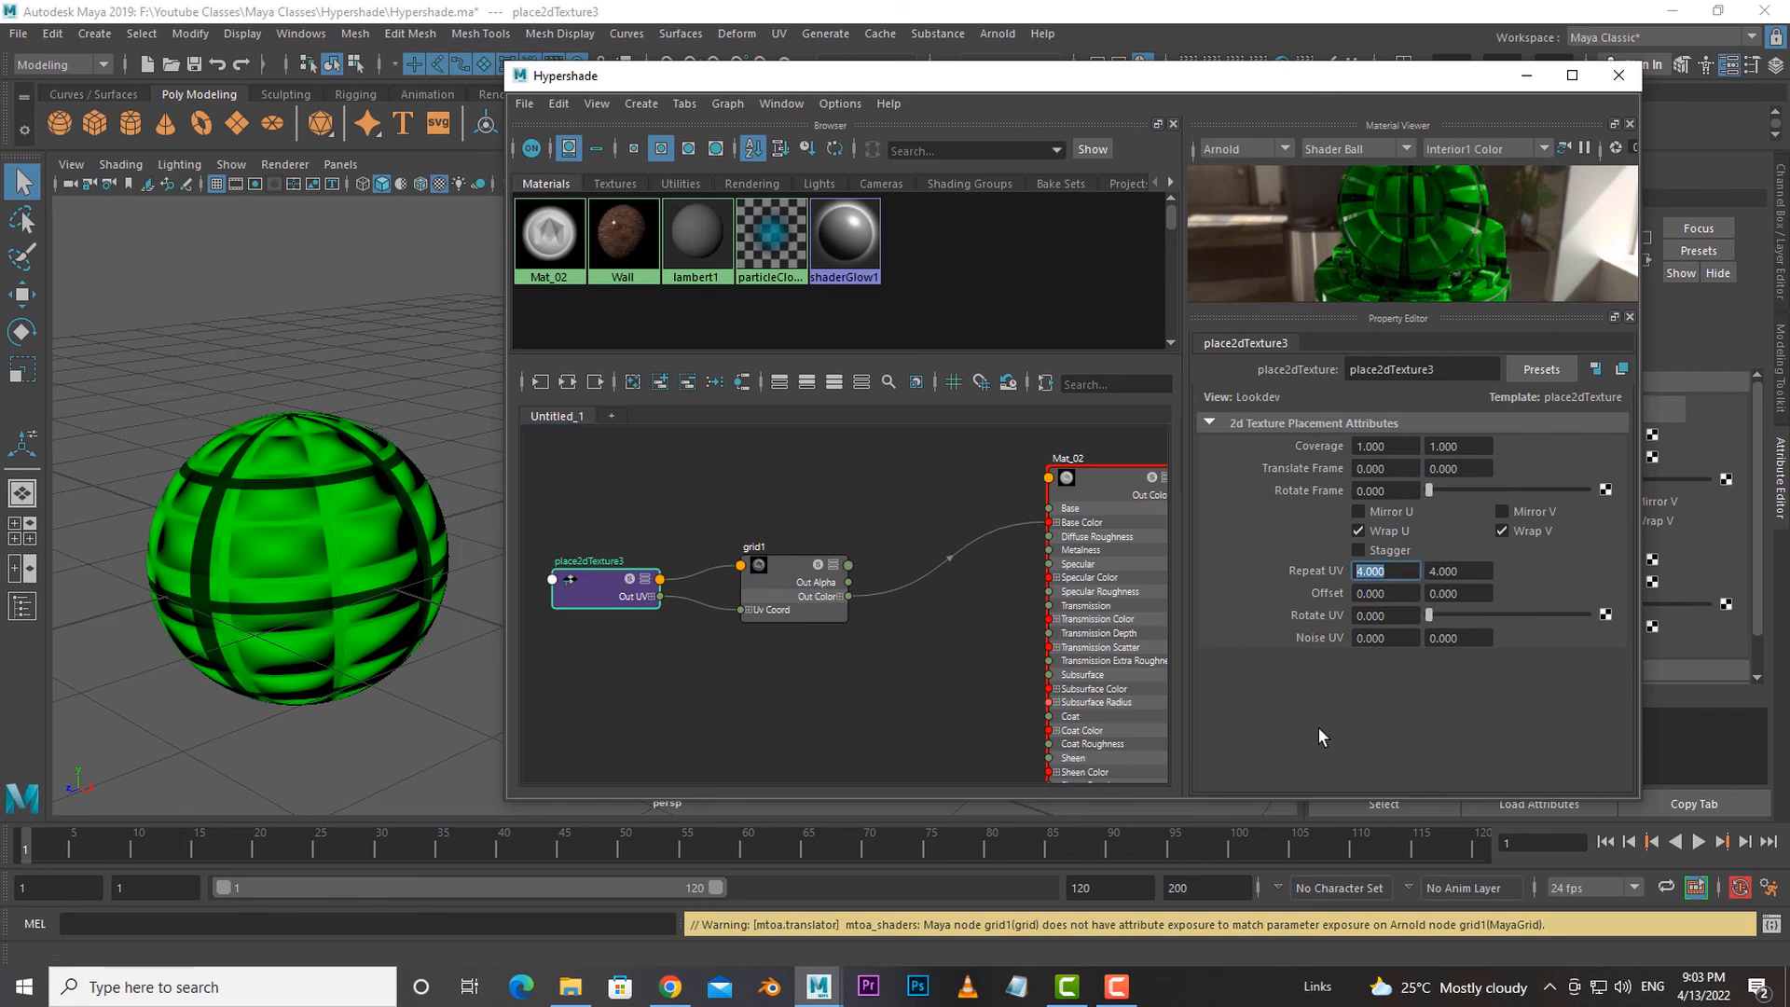
type("9")
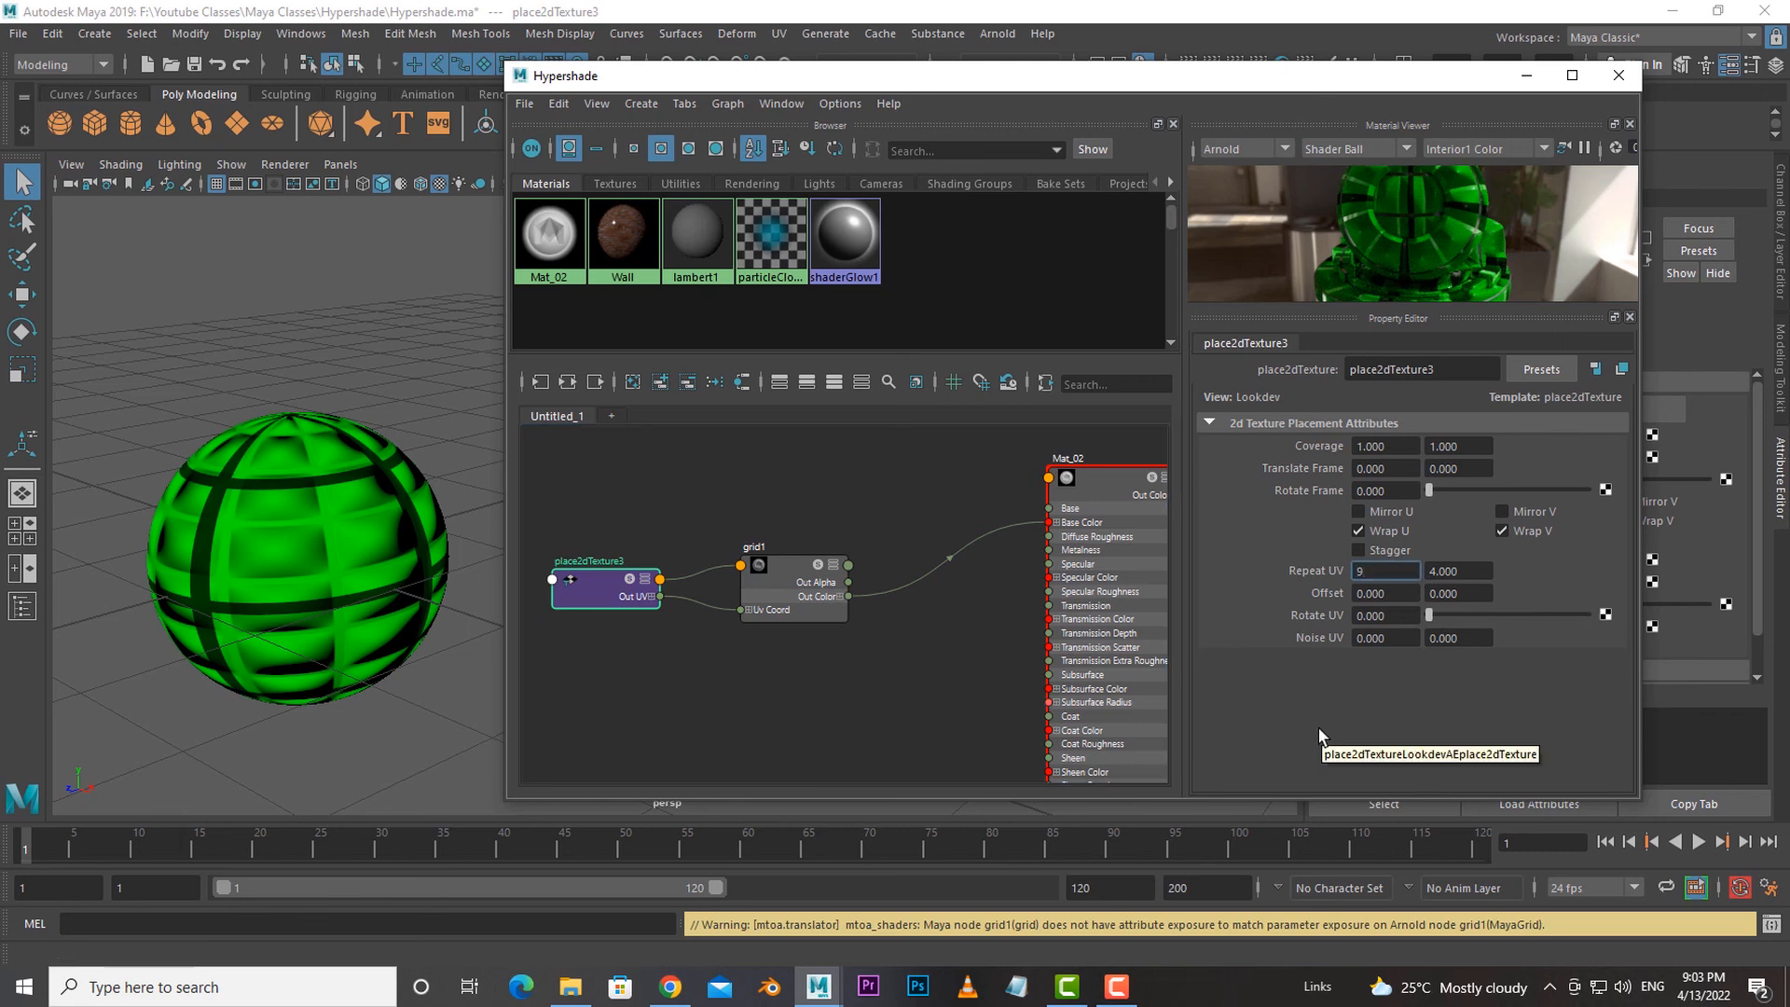
key("Tab")
type("9")
key("Return")
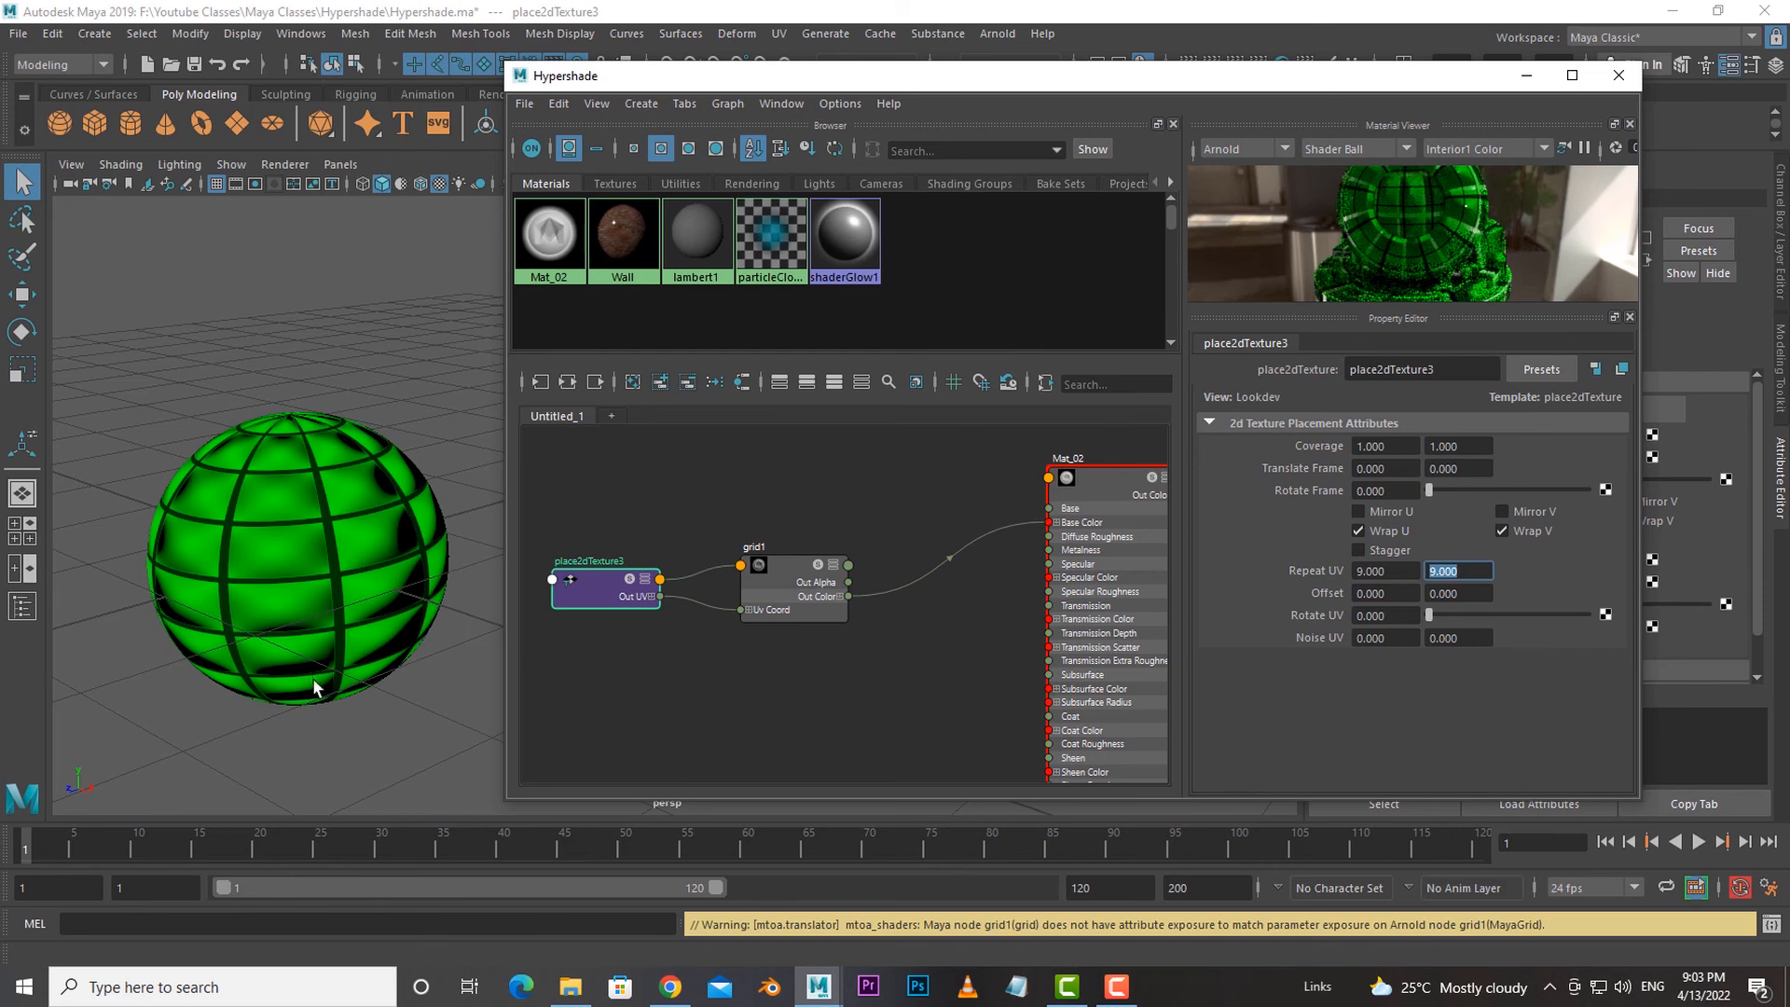
Examine the grid lines and bulges on the sphere together with the complete Mat_02 node network.
mouse_move(311, 678)
left_mouse_down("alt")
mouse_move(284, 710)
mouse_move(315, 712)
left_mouse_up("alt")
scroll(841, 614, "down", 3)
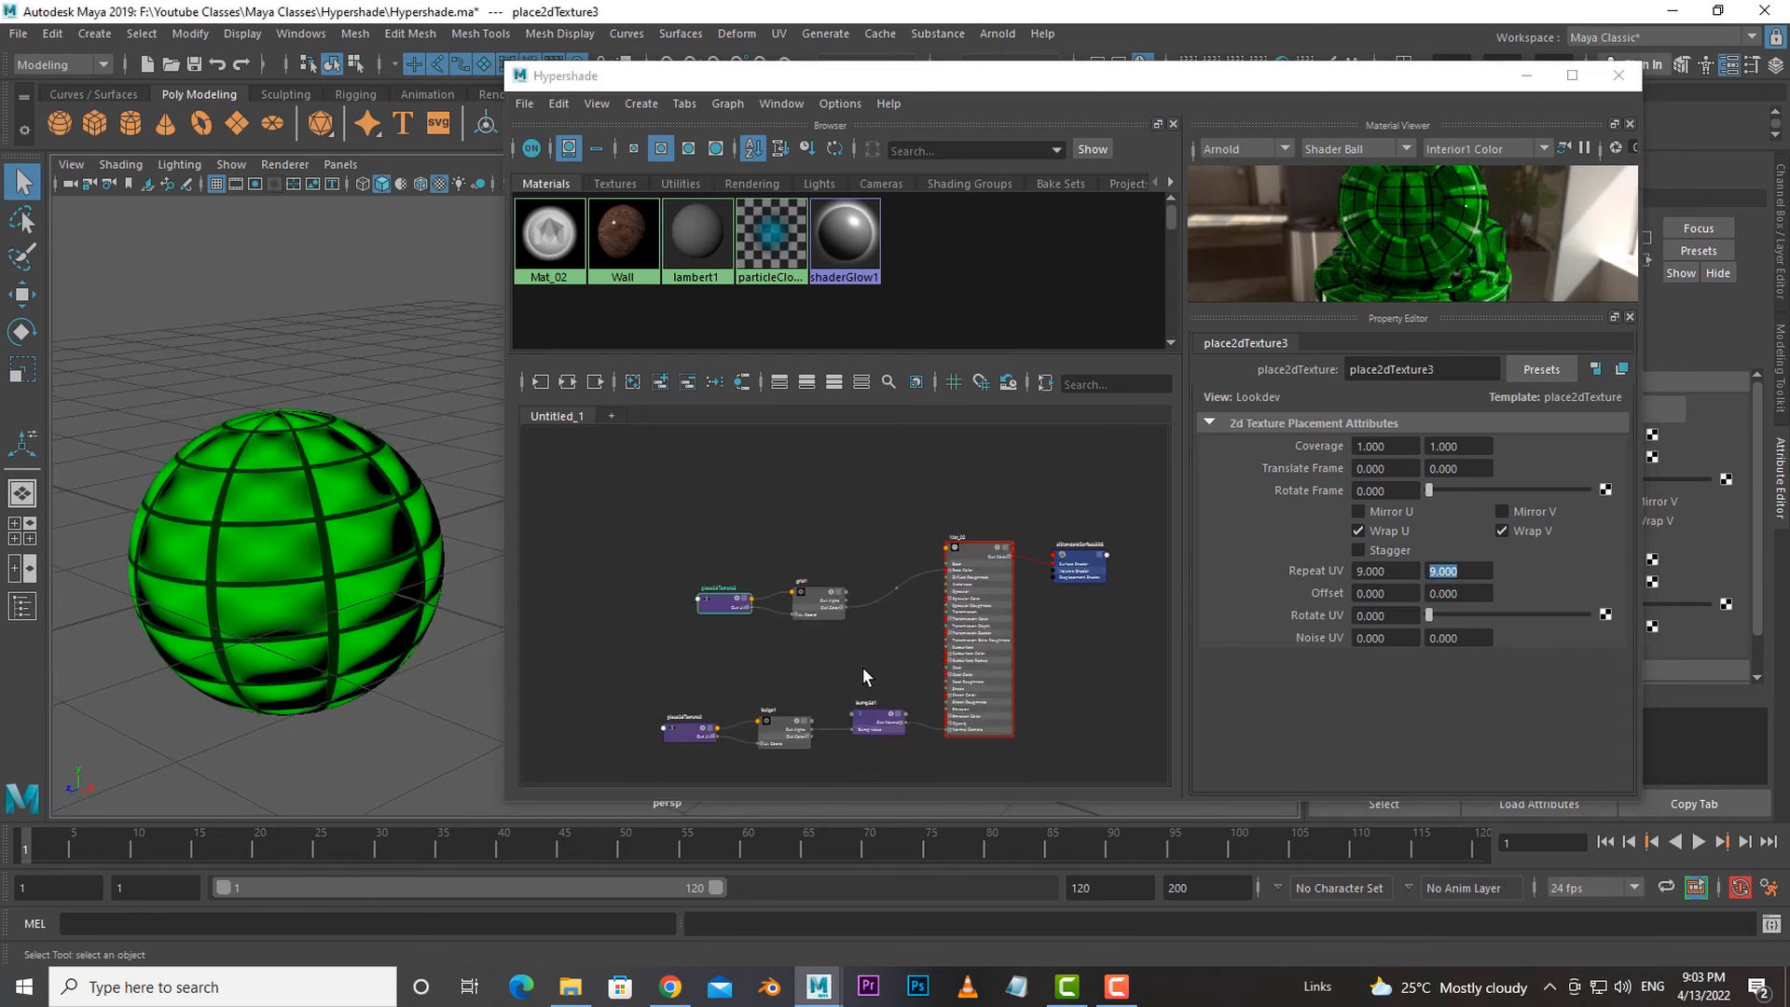
middle_click_drag(863, 669, 800, 643, "alt")
scroll(832, 613, "up", 3)
scroll(831, 613, "down", 3)
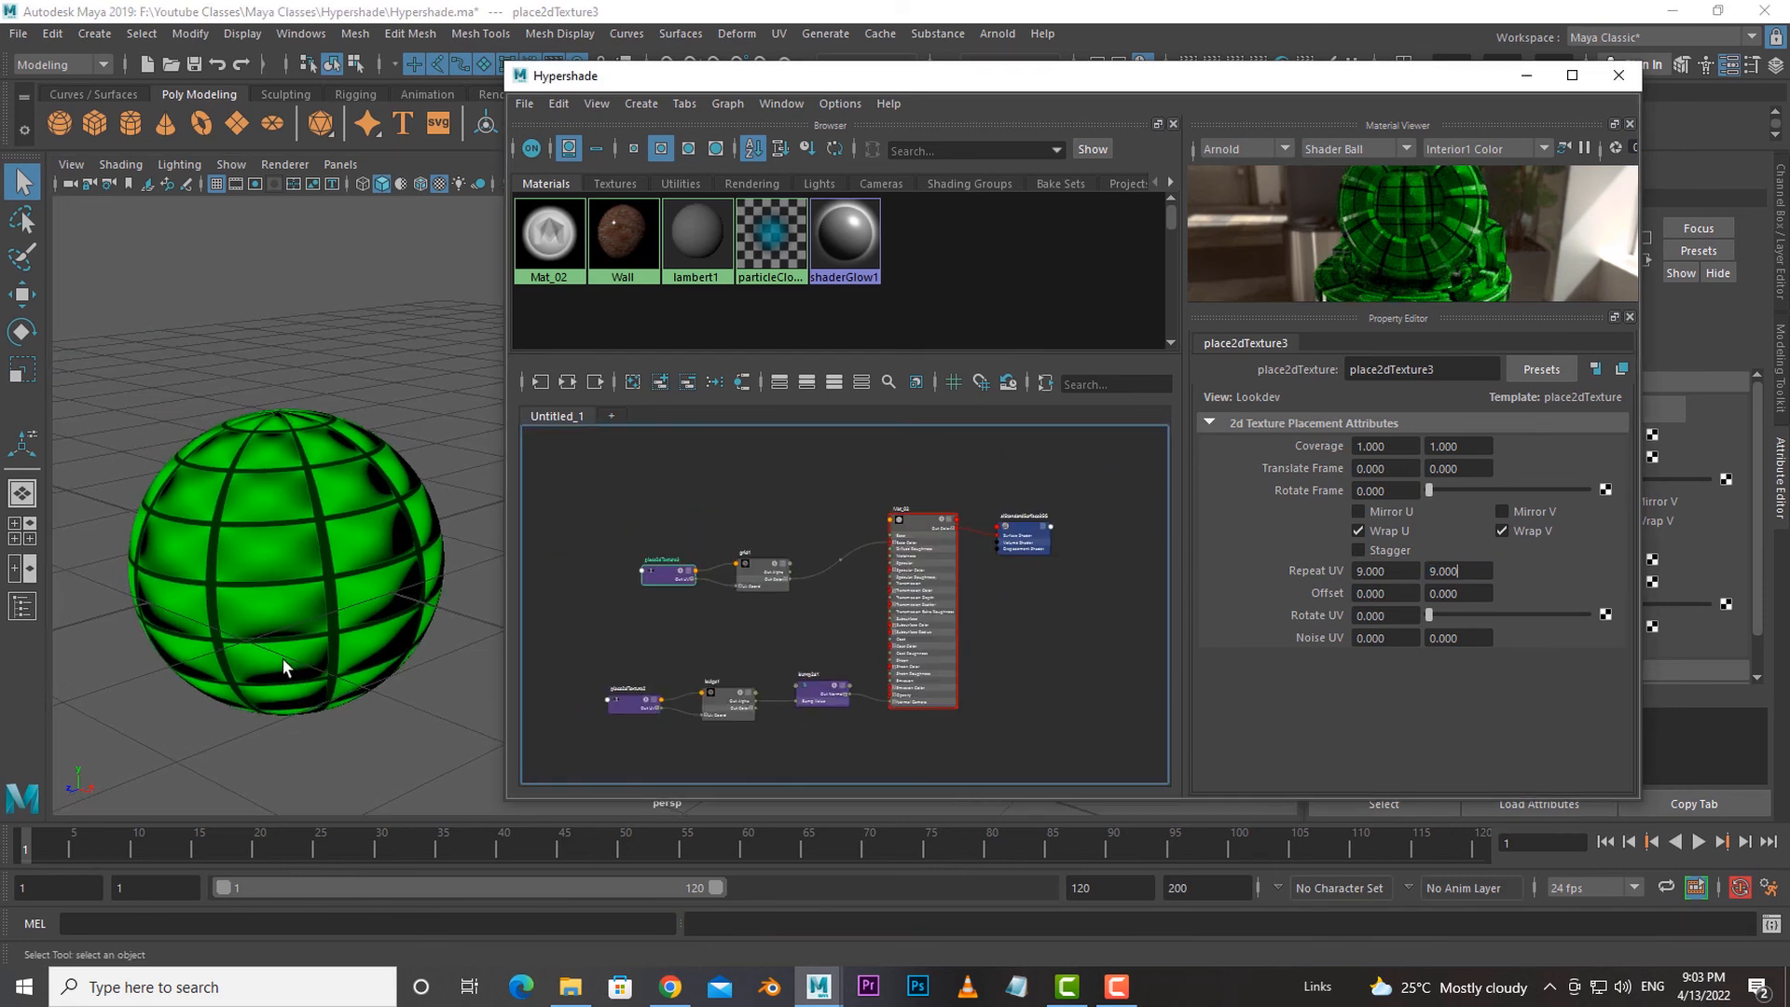
left_click_drag(282, 658, 379, 666, "alt")
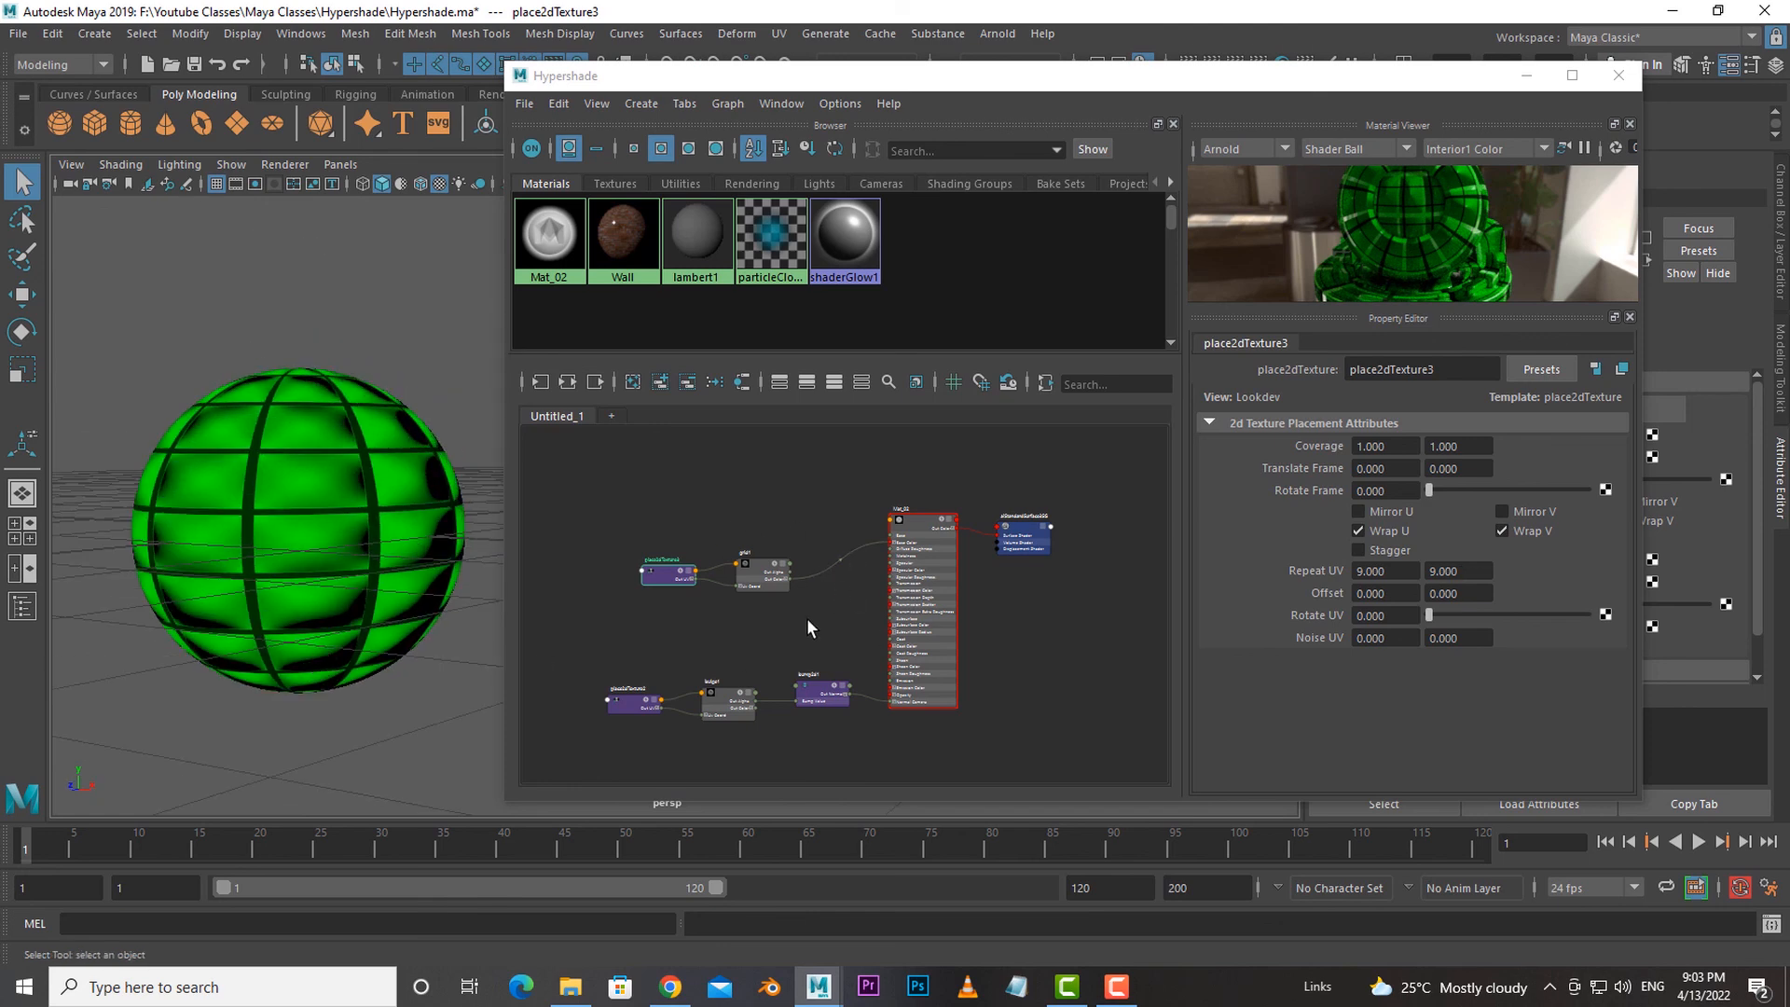
middle_click_drag(835, 623, 843, 627, "alt")
left_click(568, 475)
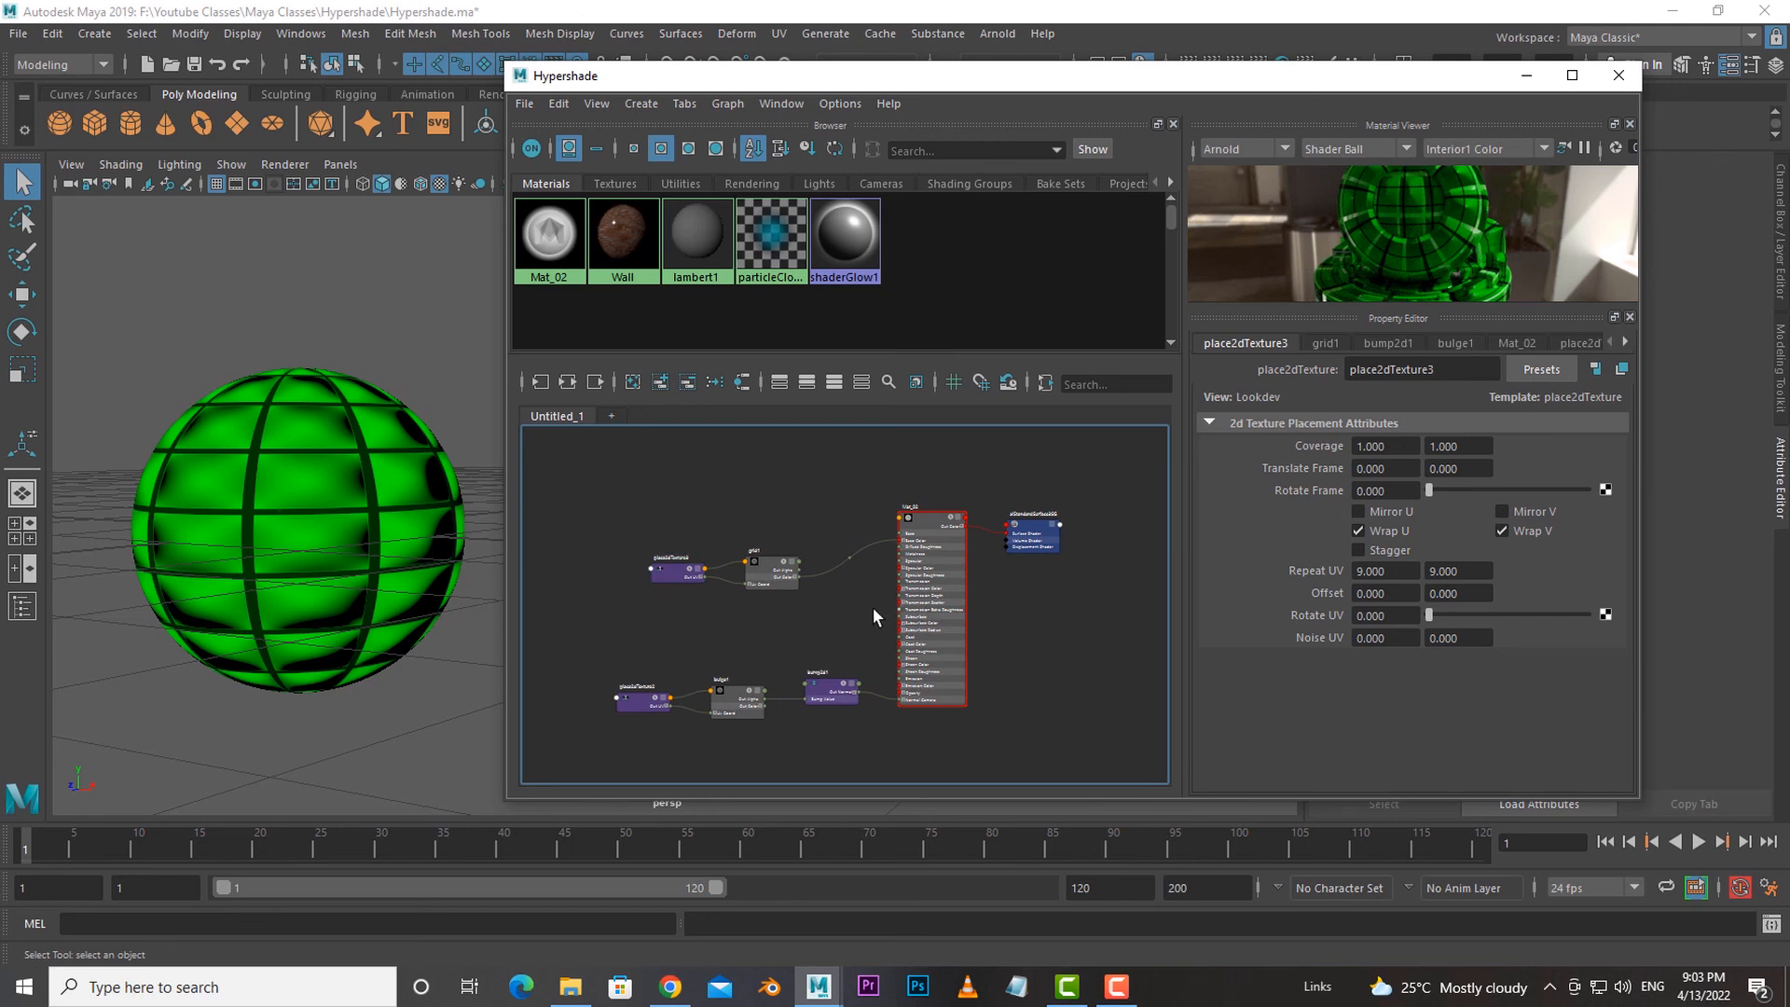
left_click_drag(428, 627, 447, 643, "alt")
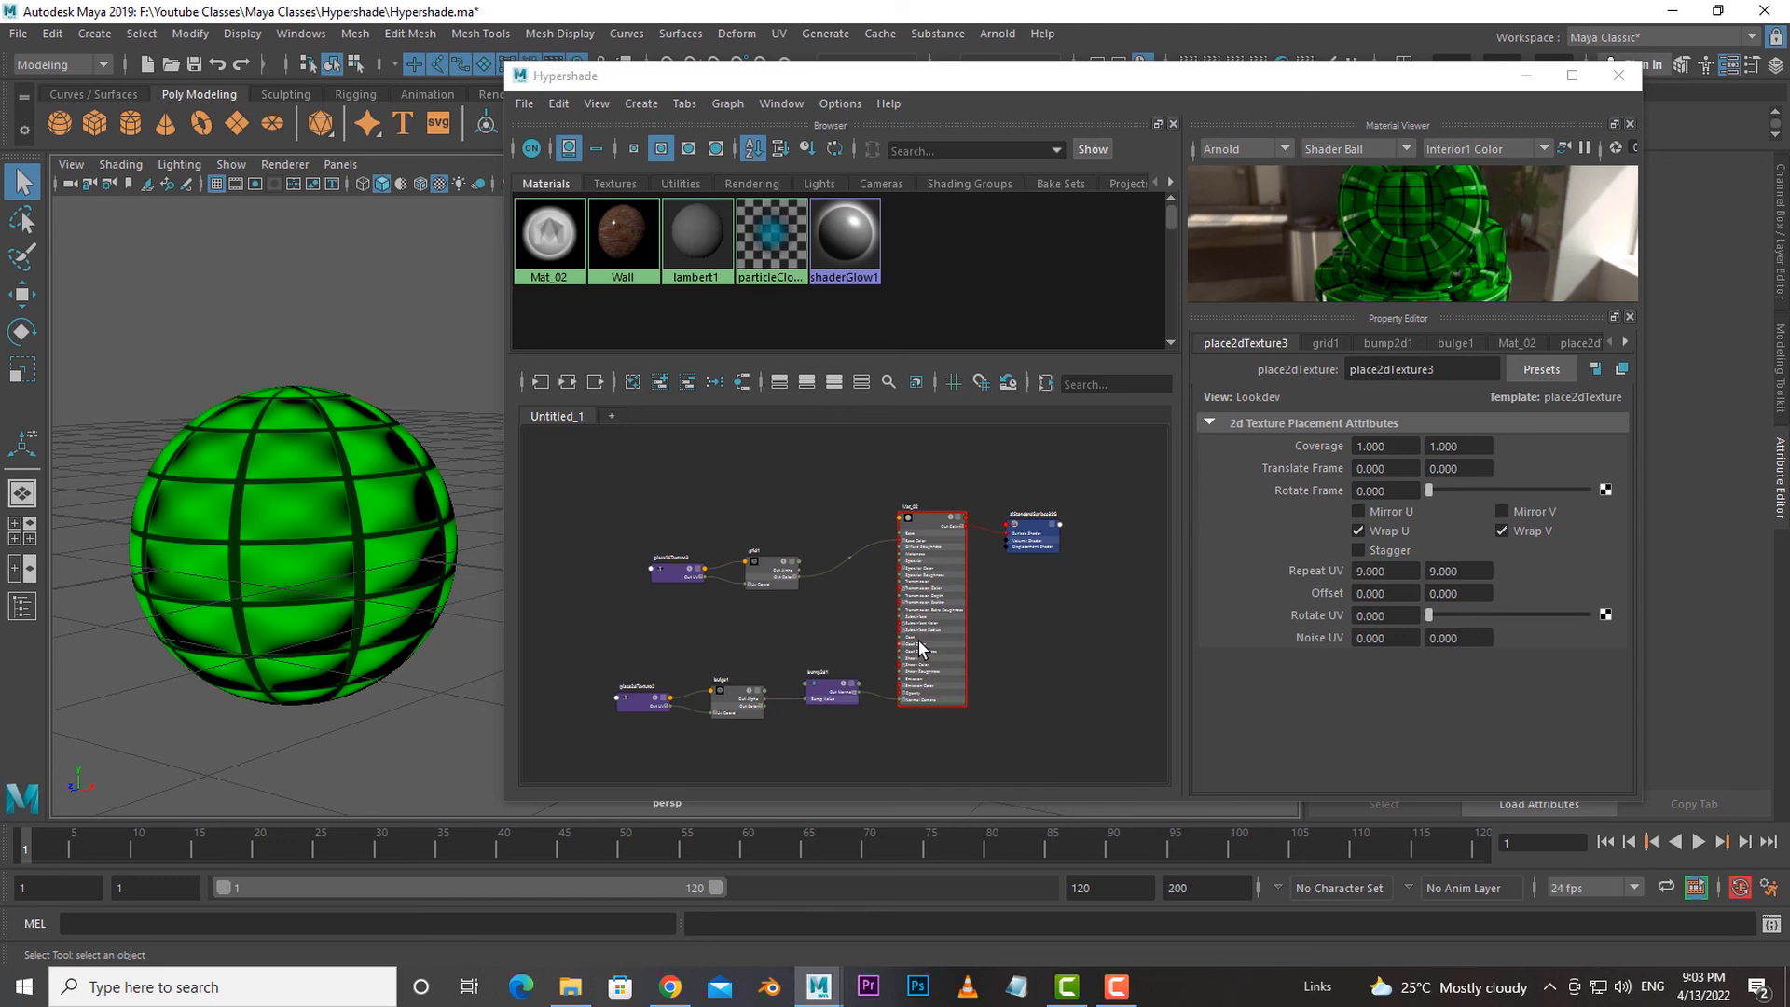
left_click(919, 640)
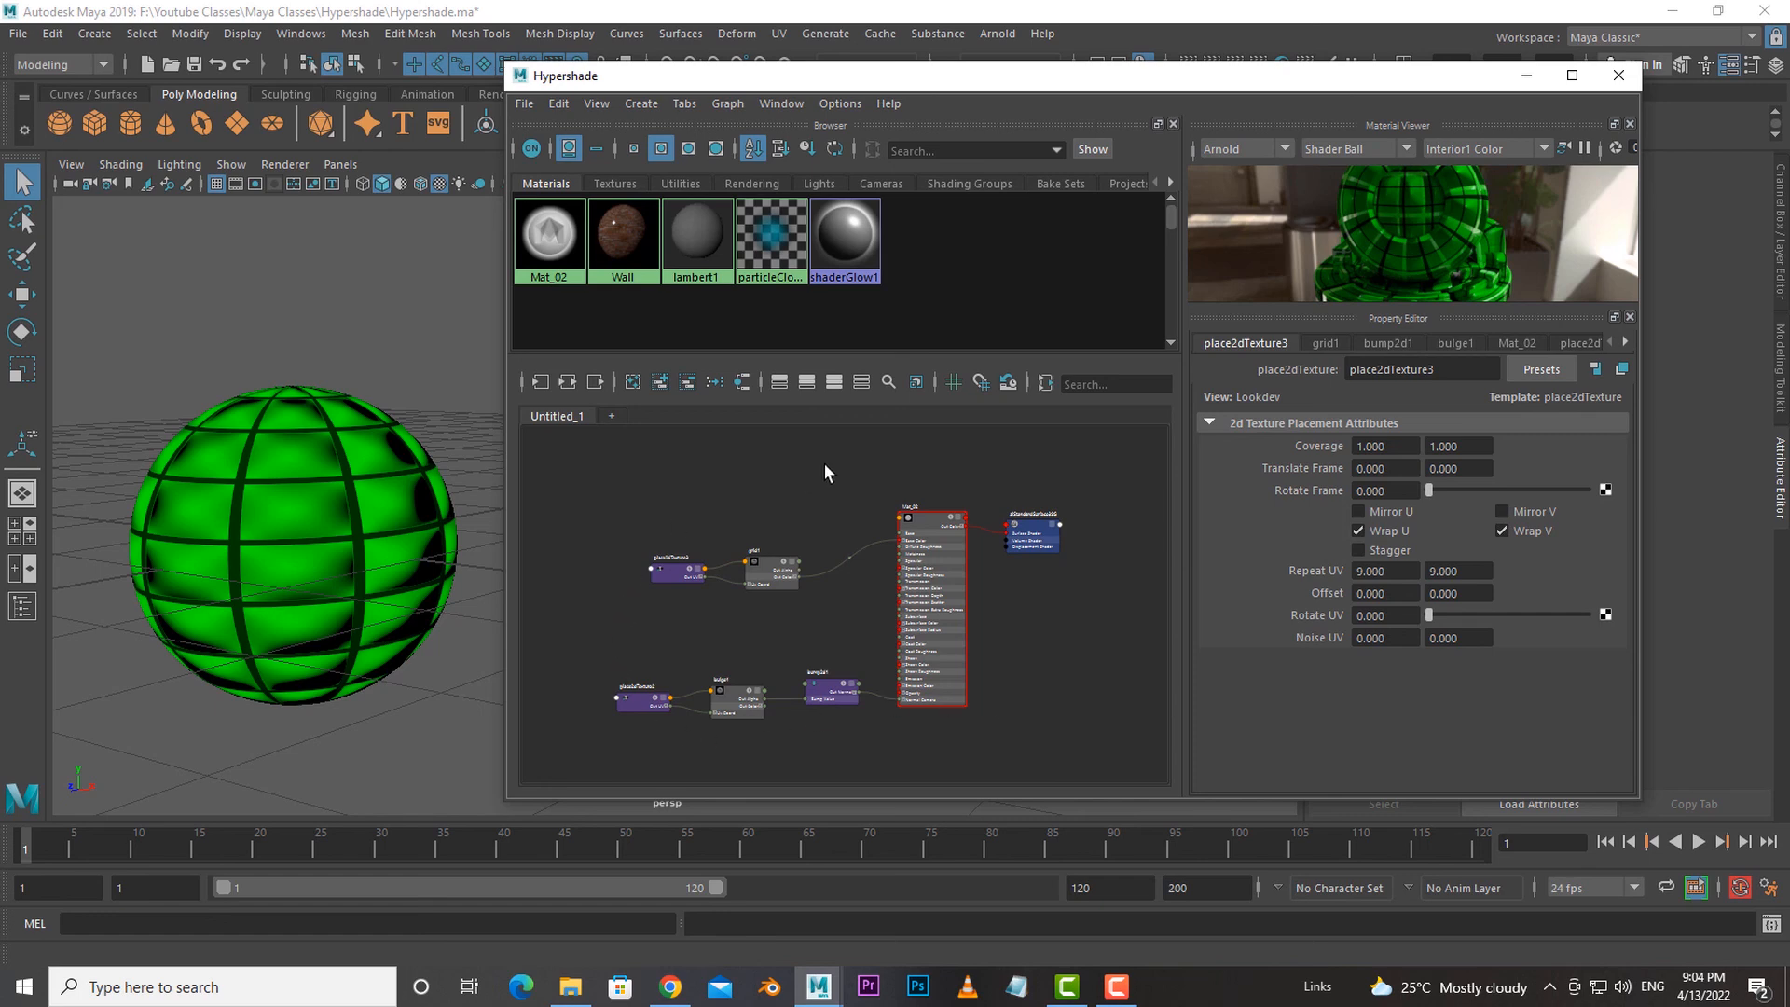
scroll(727, 608, "up", 2)
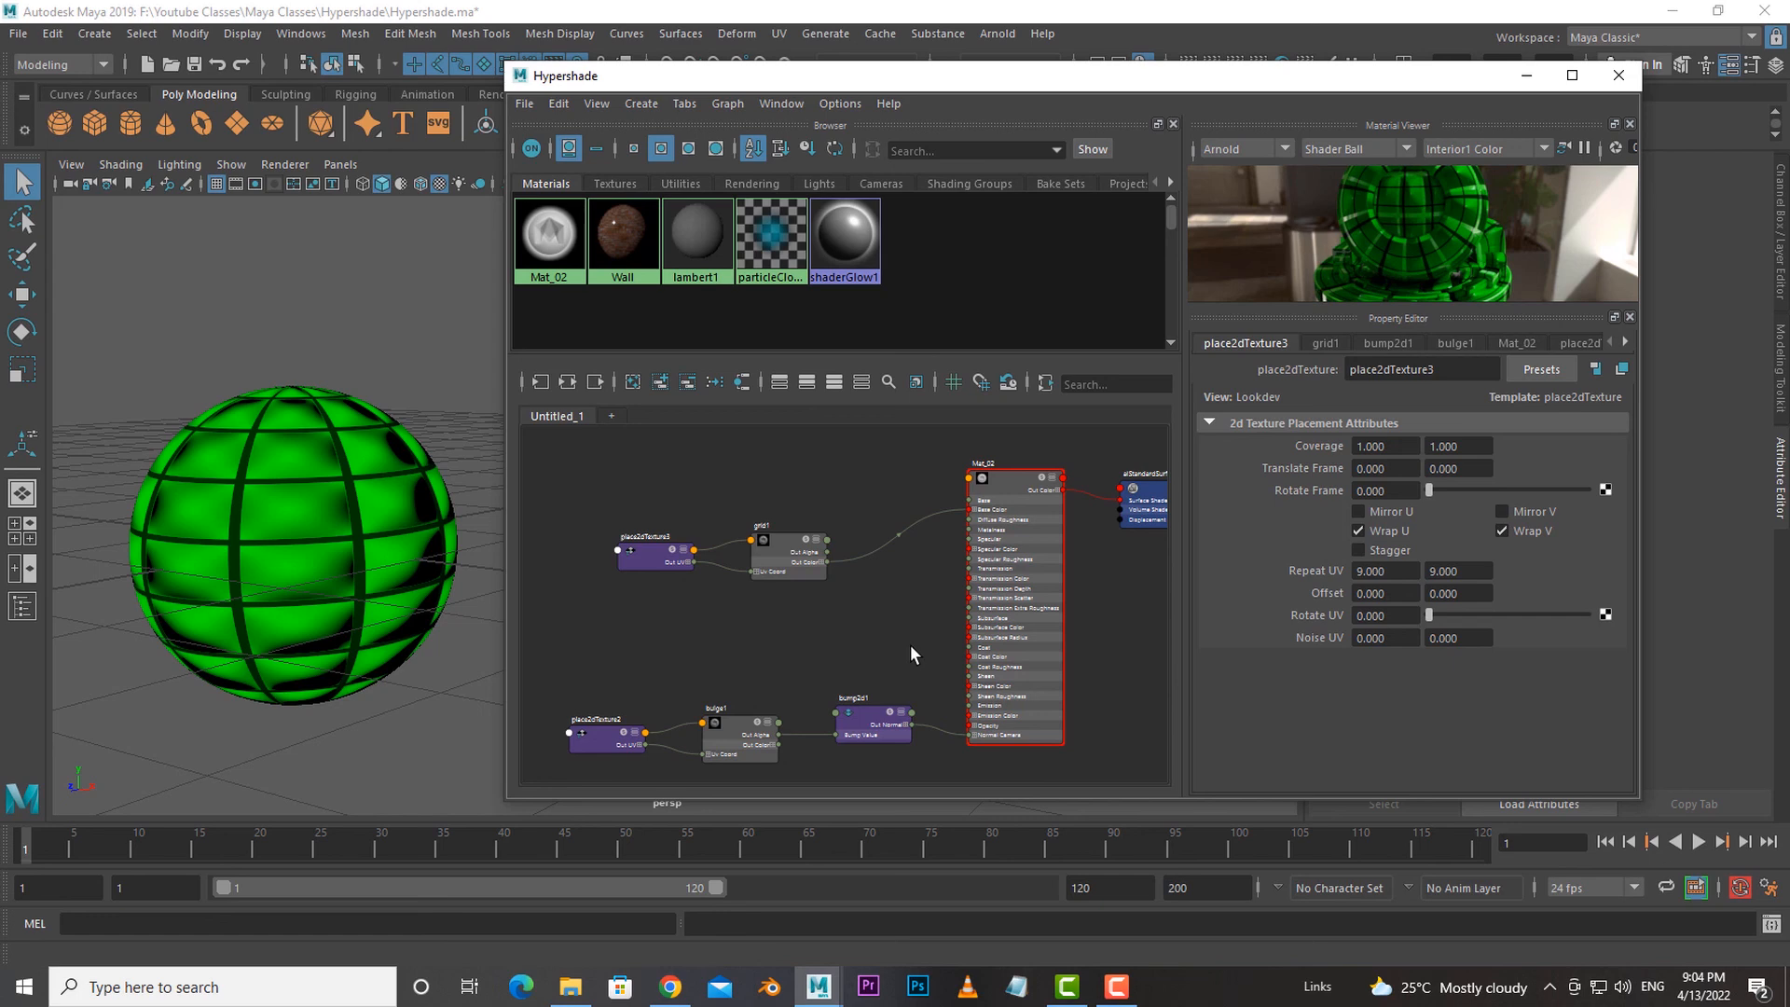
scroll(876, 643, "down", 2)
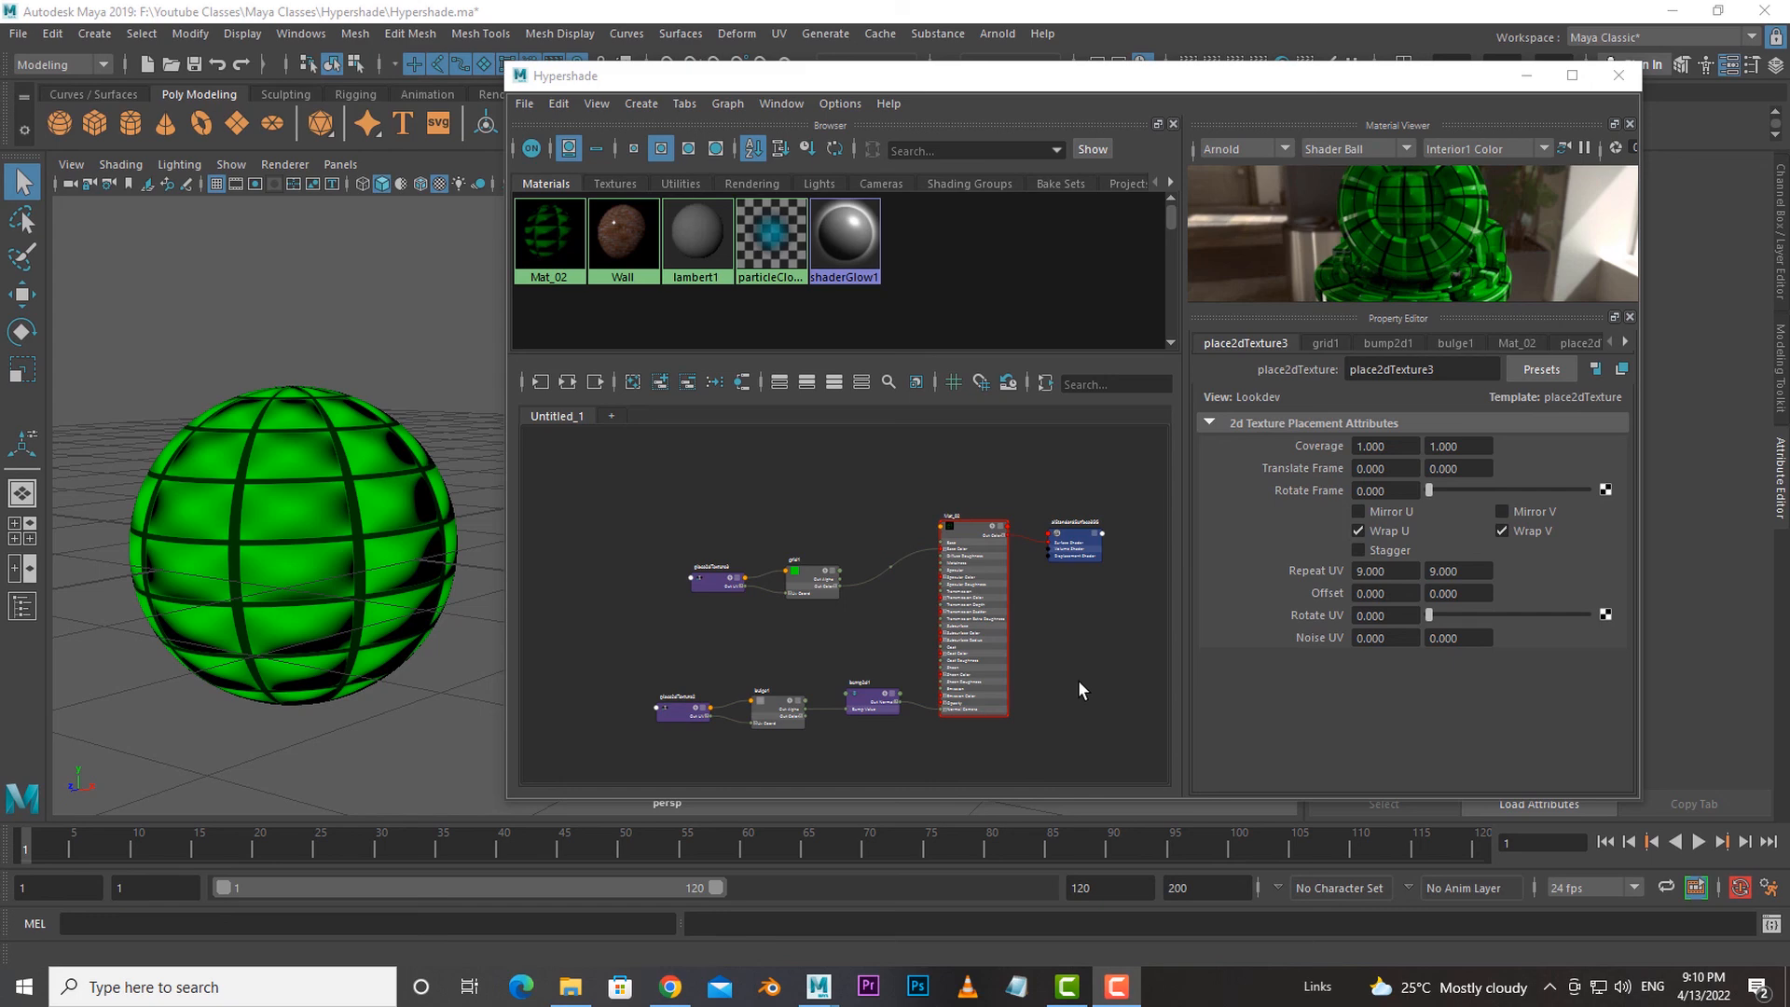
scroll(1072, 669, "up", 1)
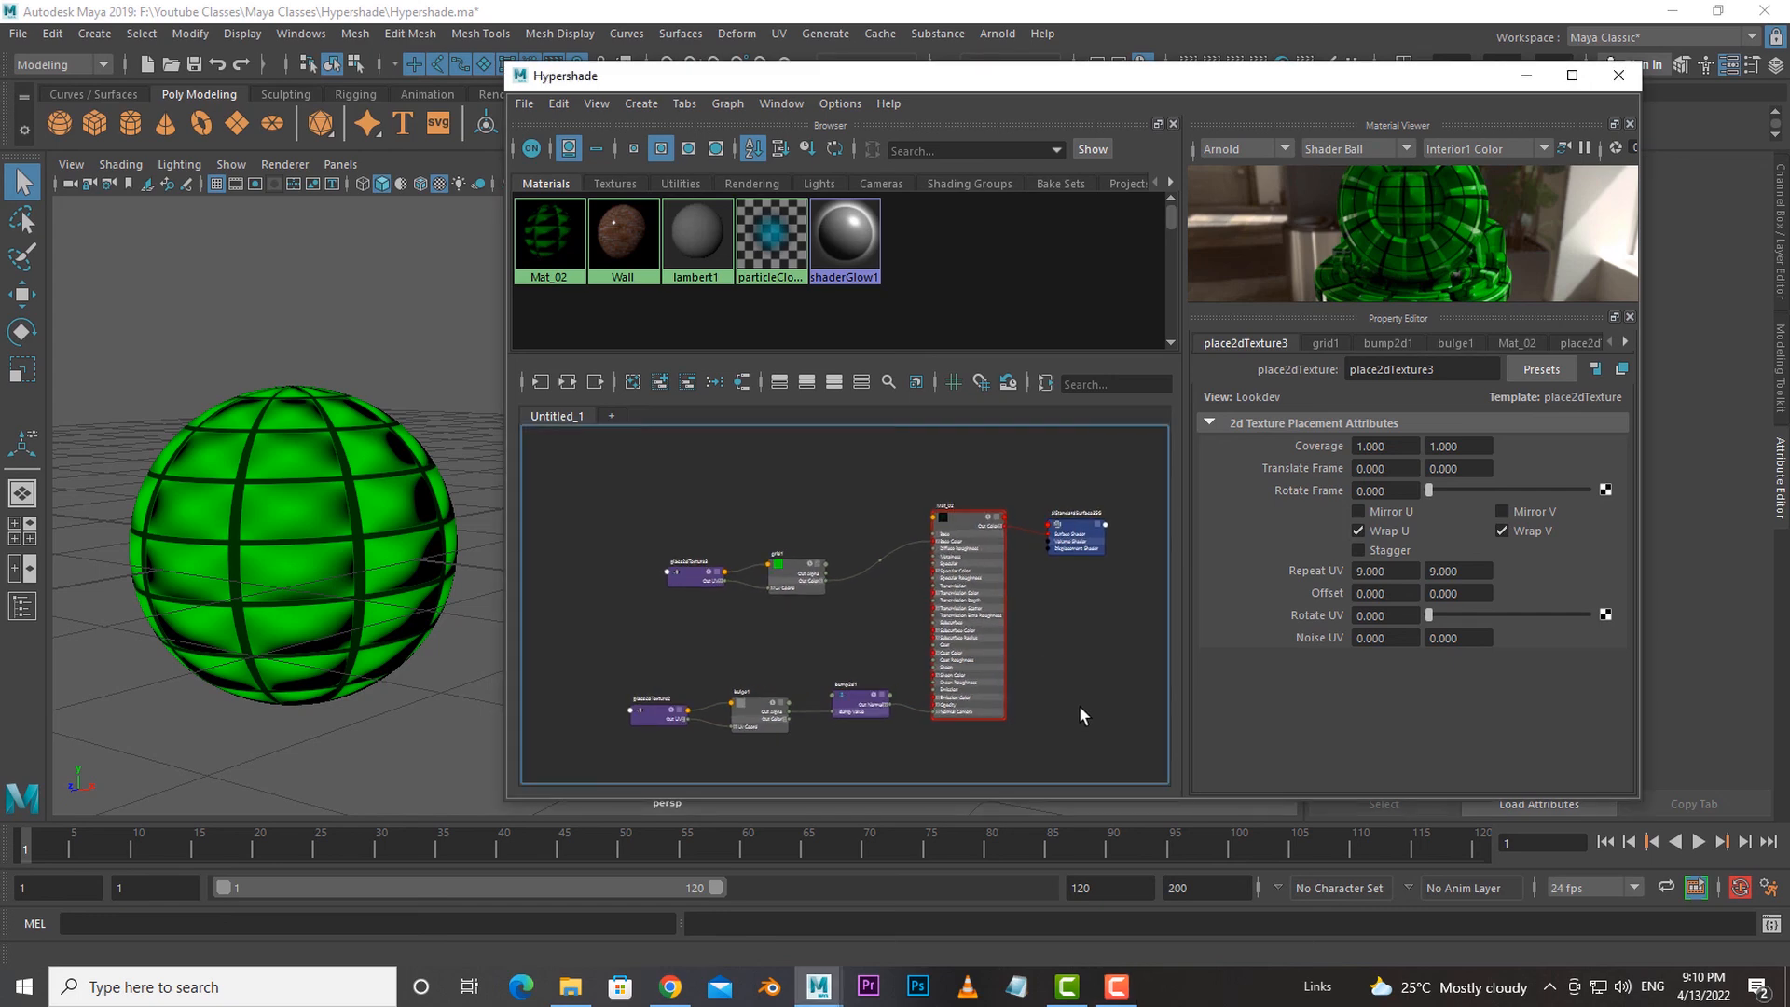